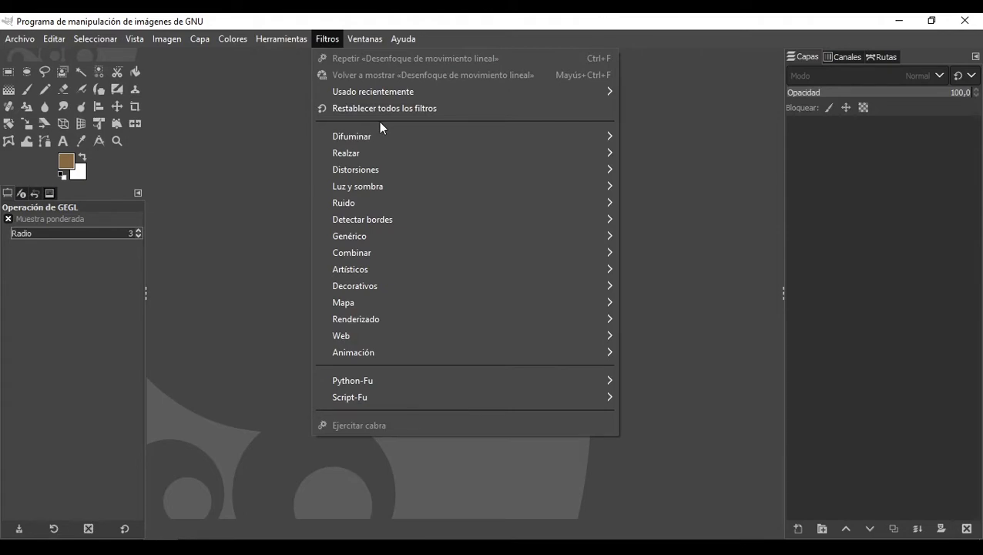
Step: Open the recently used image mov.xcf
{"action": "mouse_move", "coordinate": [393, 131]}
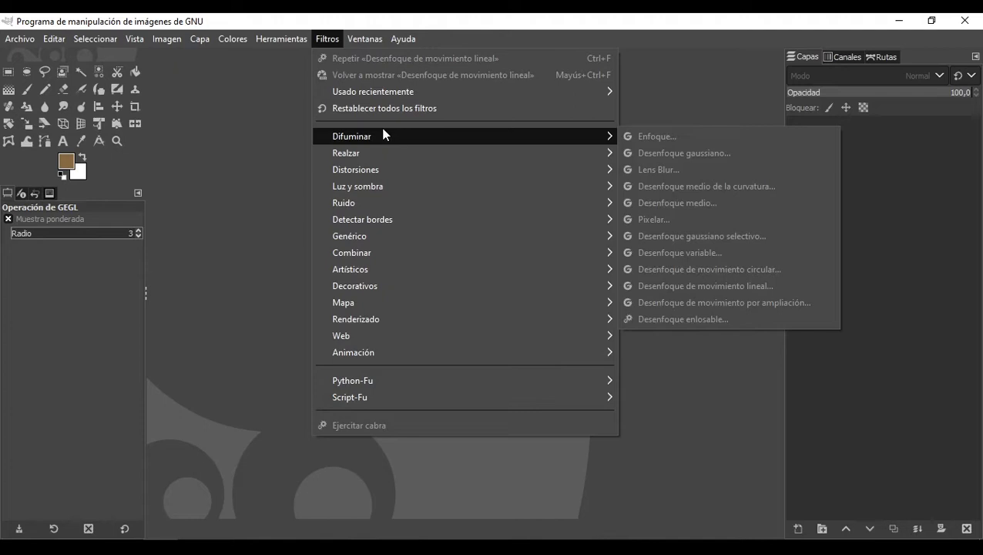
{"action": "left_click", "coordinate": [211, 116]}
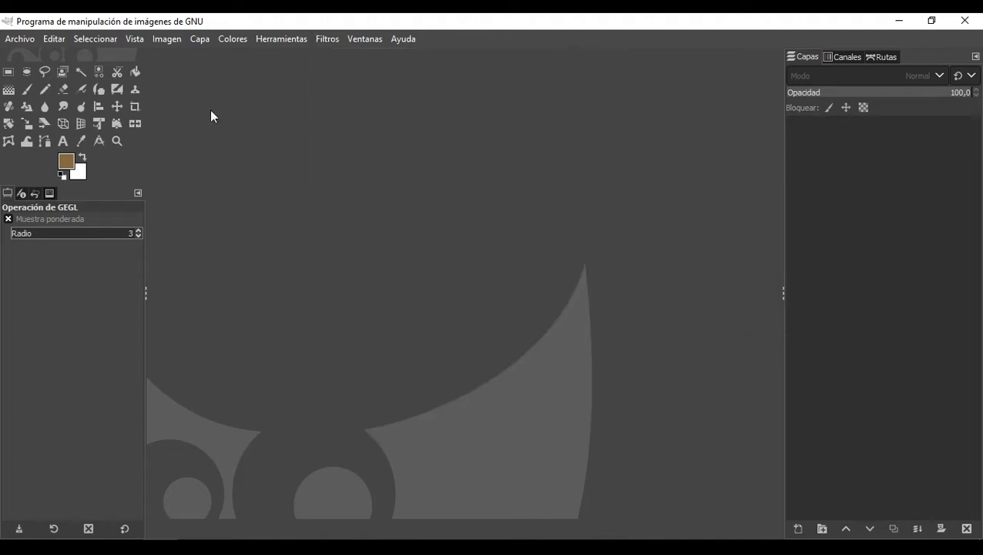
{"action": "left_click", "coordinate": [17, 40]}
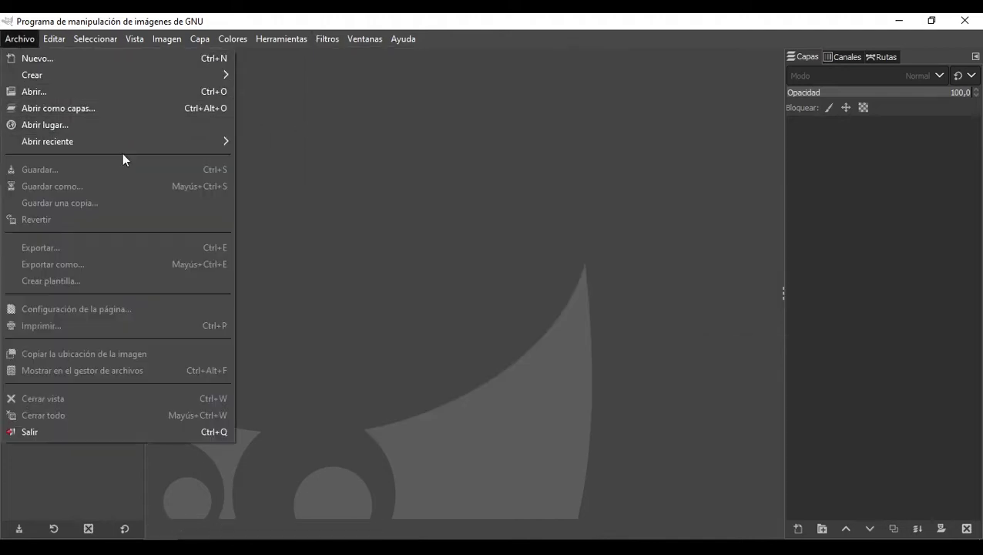
{"action": "mouse_move", "coordinate": [157, 145]}
{"action": "left_click", "coordinate": [307, 145]}
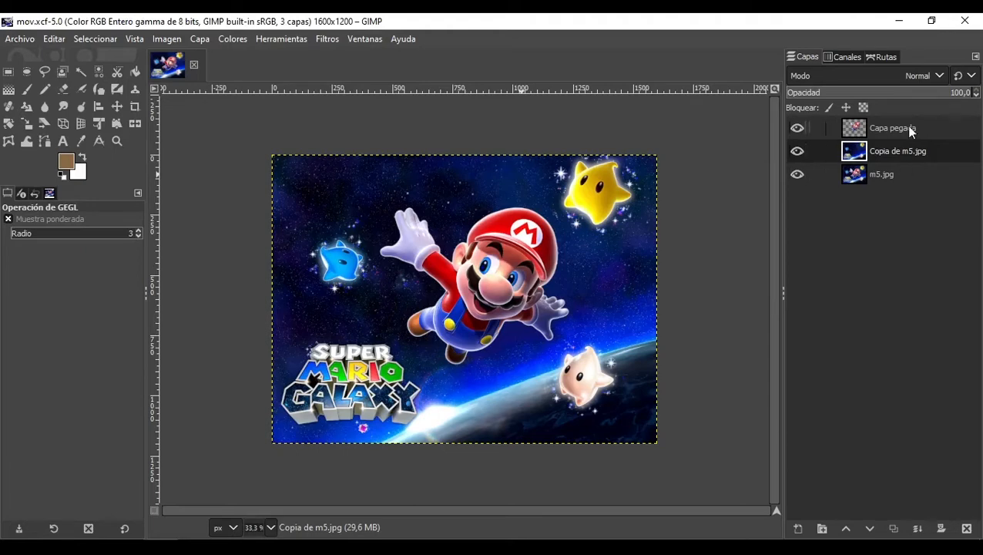
Step: Toggle the visibility of each layer to compare the three layers of the image
{"action": "left_click", "coordinate": [798, 174]}
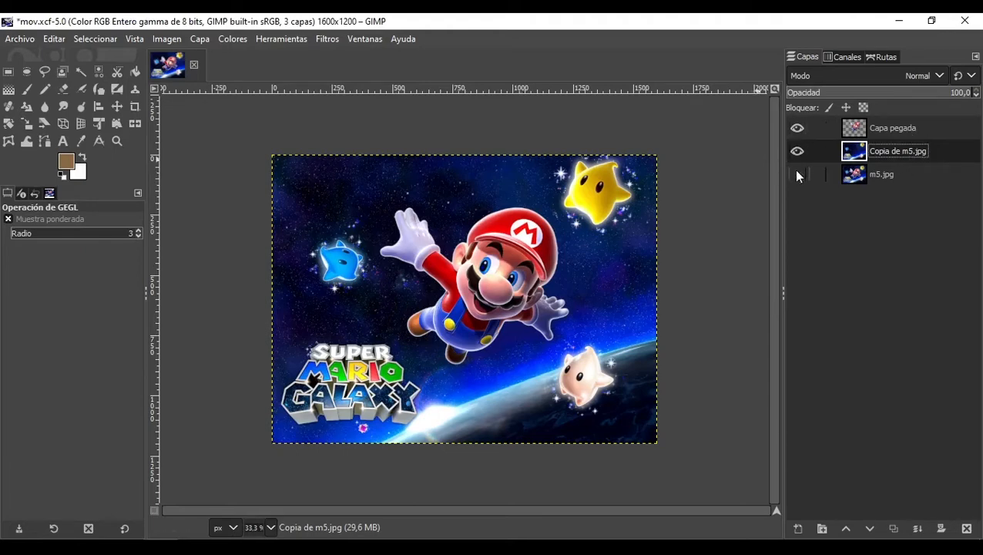
{"action": "left_click", "coordinate": [797, 158]}
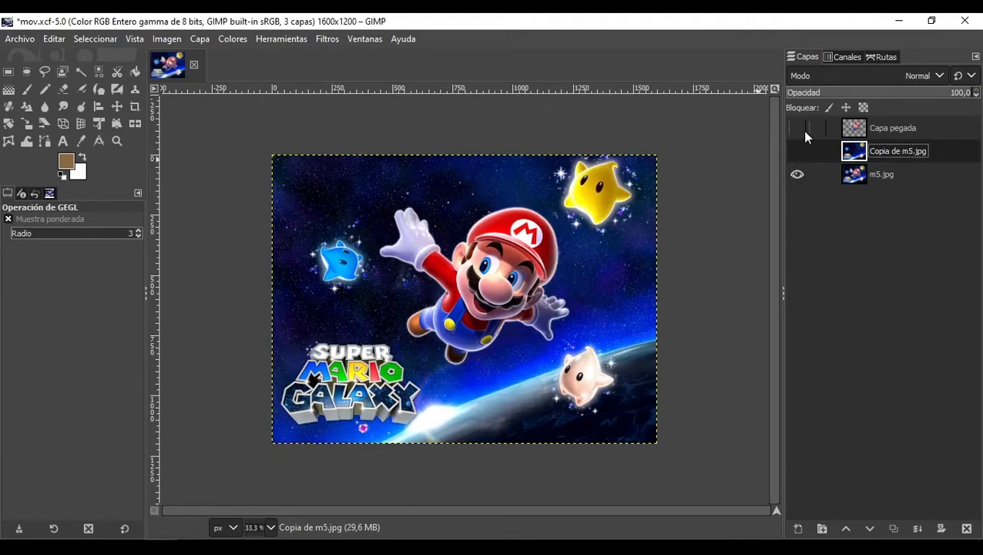
{"action": "left_click", "coordinate": [798, 174]}
{"action": "left_click", "coordinate": [798, 128]}
{"action": "left_click", "coordinate": [798, 128]}
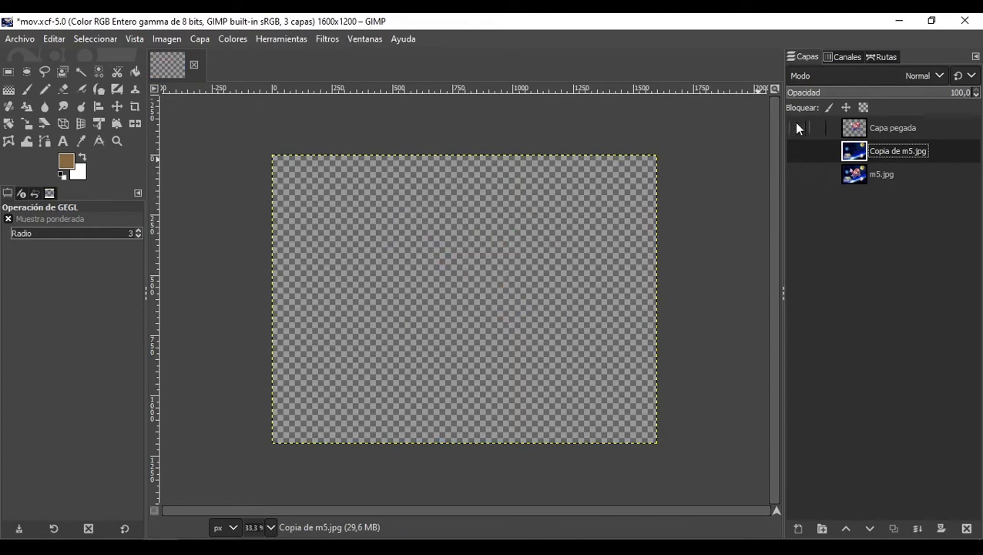
{"action": "left_click", "coordinate": [797, 127]}
{"action": "left_click", "coordinate": [795, 150]}
{"action": "left_click", "coordinate": [795, 150]}
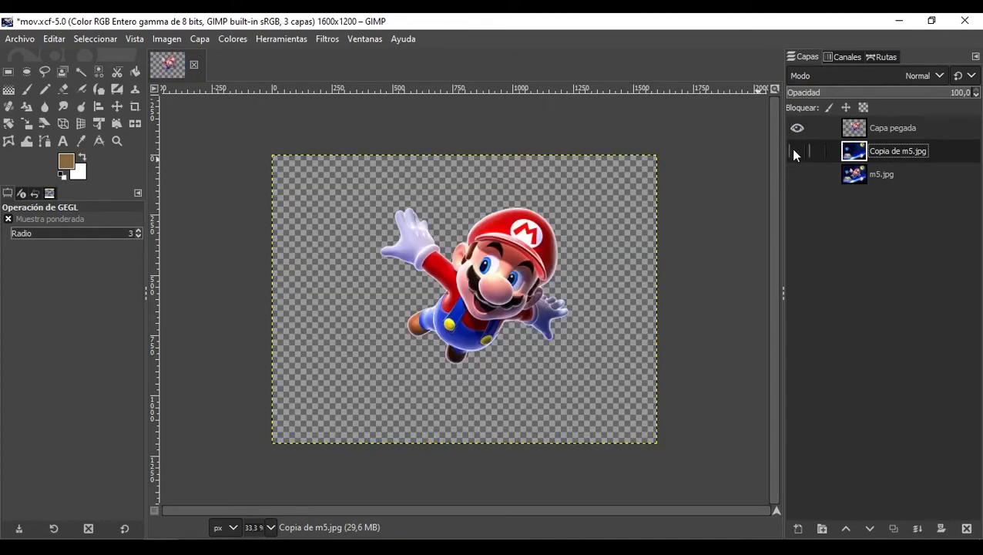
{"action": "left_click", "coordinate": [795, 151]}
{"action": "left_click", "coordinate": [798, 128]}
{"action": "left_click", "coordinate": [798, 128]}
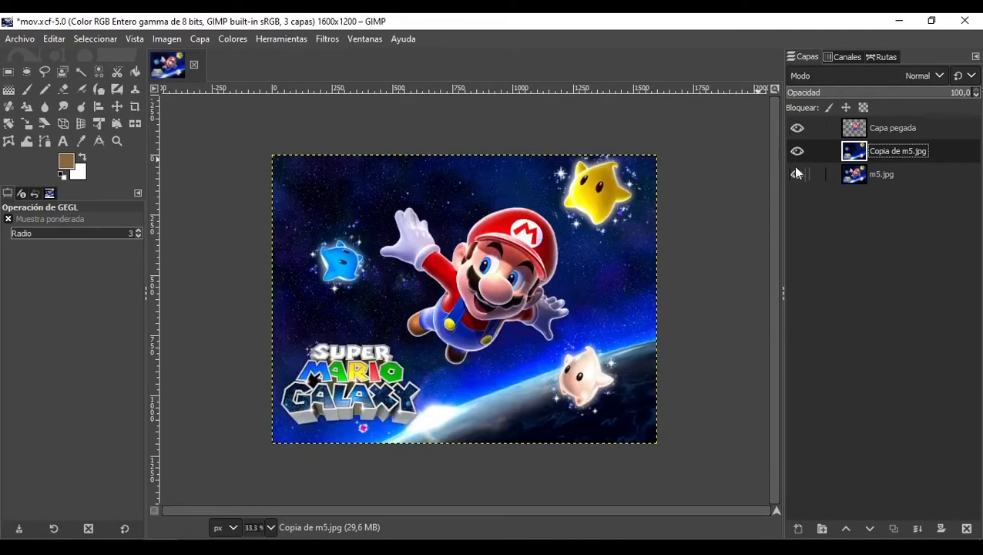
{"action": "left_click", "coordinate": [795, 151]}
{"action": "left_click", "coordinate": [795, 131]}
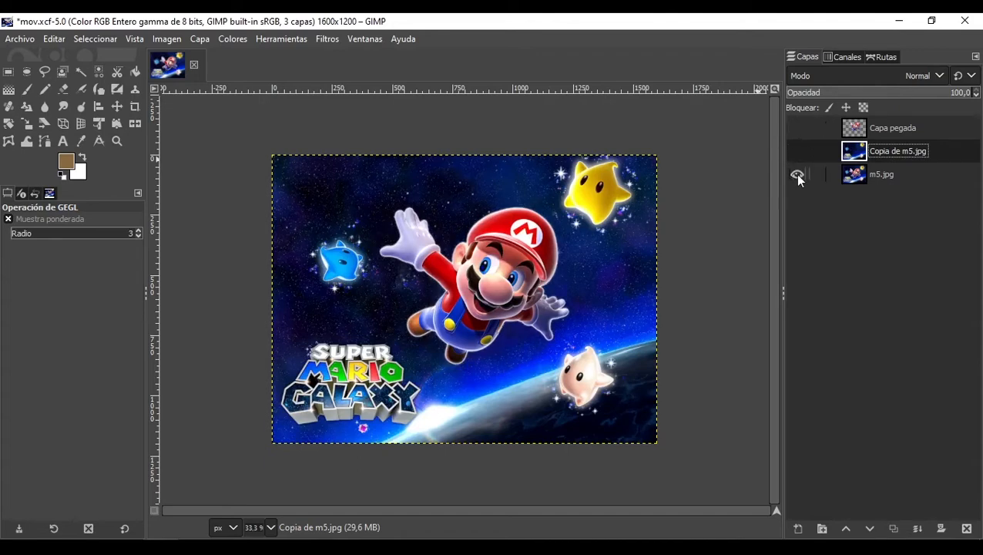
Step: Hide the two upper layers so only m5.jpg shows, and make m5.jpg the active layer
{"action": "left_click", "coordinate": [795, 150]}
{"action": "left_click", "coordinate": [798, 128]}
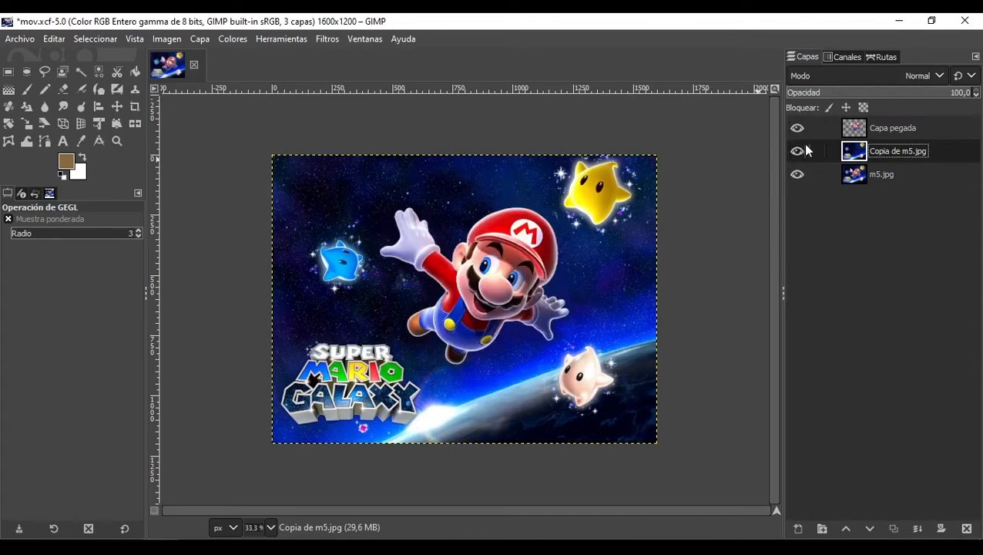
{"action": "left_click", "coordinate": [796, 151]}
{"action": "left_click", "coordinate": [872, 176]}
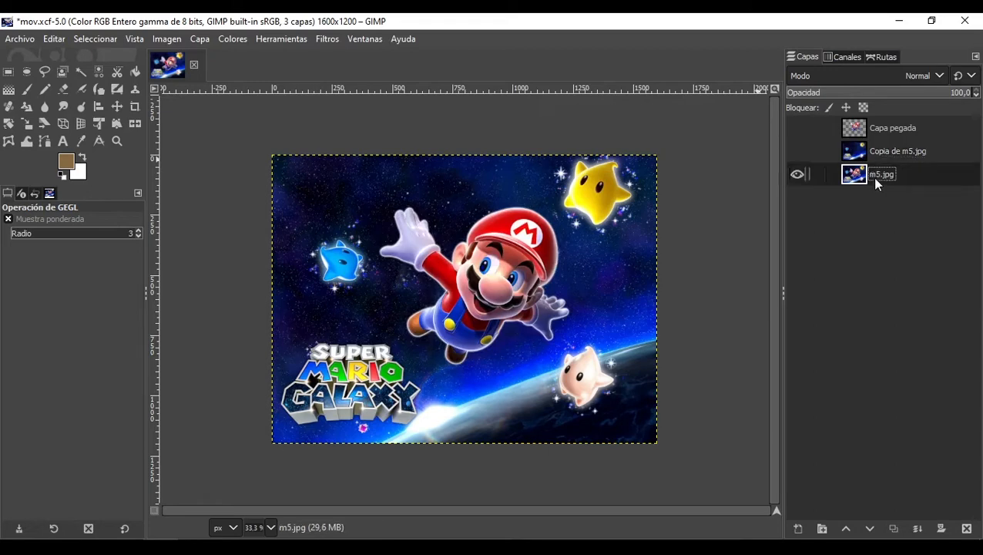
Step: Open the Enfoque blur filter on m5.jpg and move its focus centre onto Mario
{"action": "left_click", "coordinate": [355, 38]}
{"action": "mouse_move", "coordinate": [334, 39]}
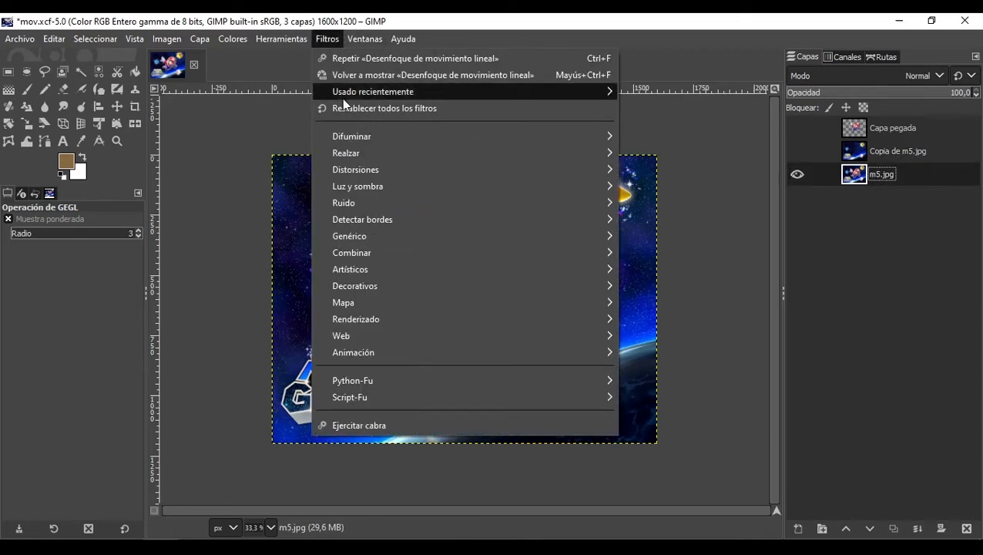
{"action": "mouse_move", "coordinate": [530, 135]}
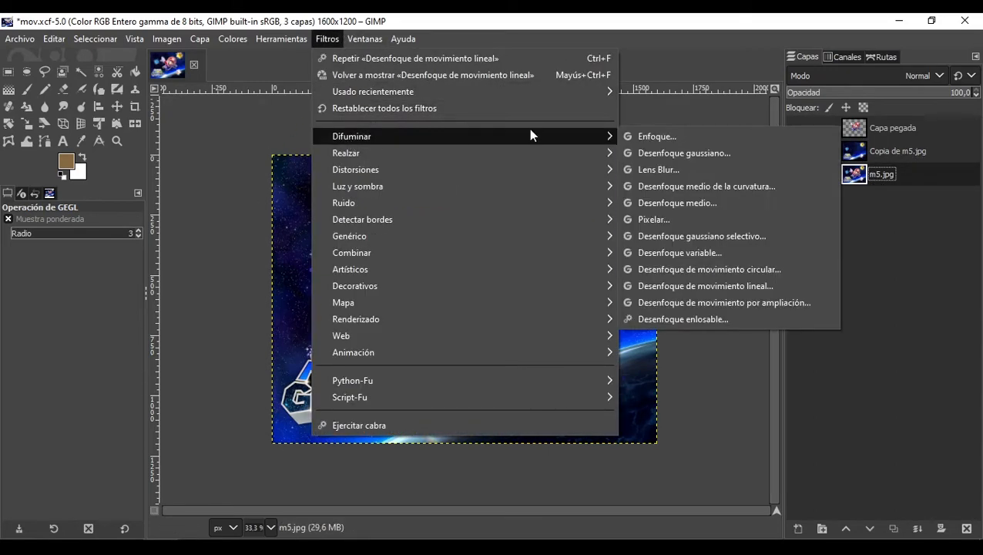
{"action": "left_click", "coordinate": [662, 138]}
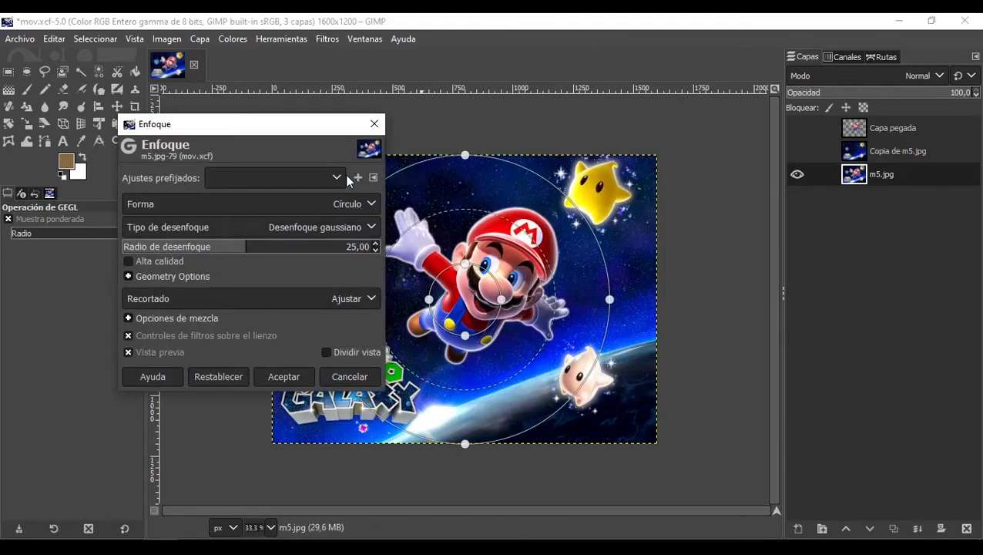
{"action": "left_click_drag", "start_coordinate": [202, 121], "coordinate": [150, 111]}
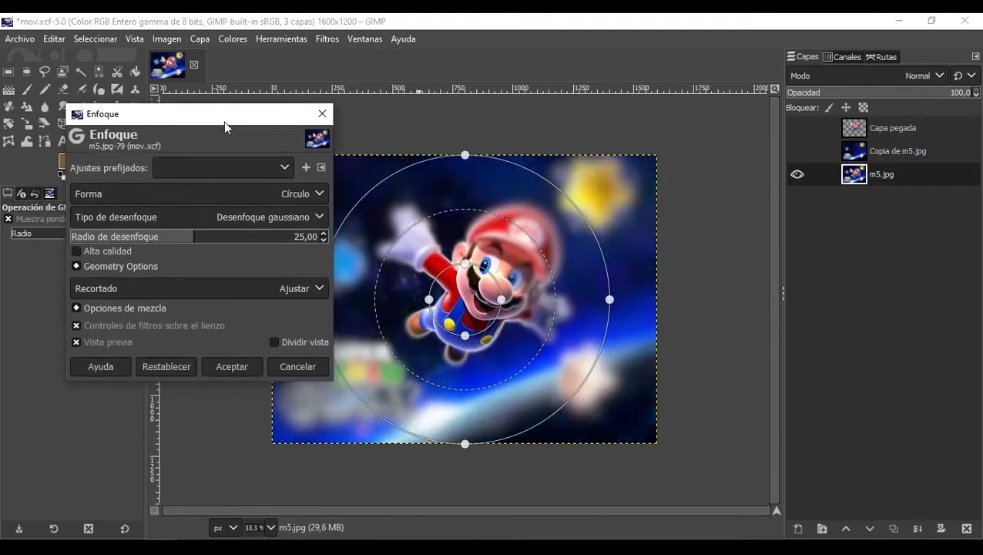
{"action": "left_click_drag", "start_coordinate": [471, 291], "coordinate": [498, 274]}
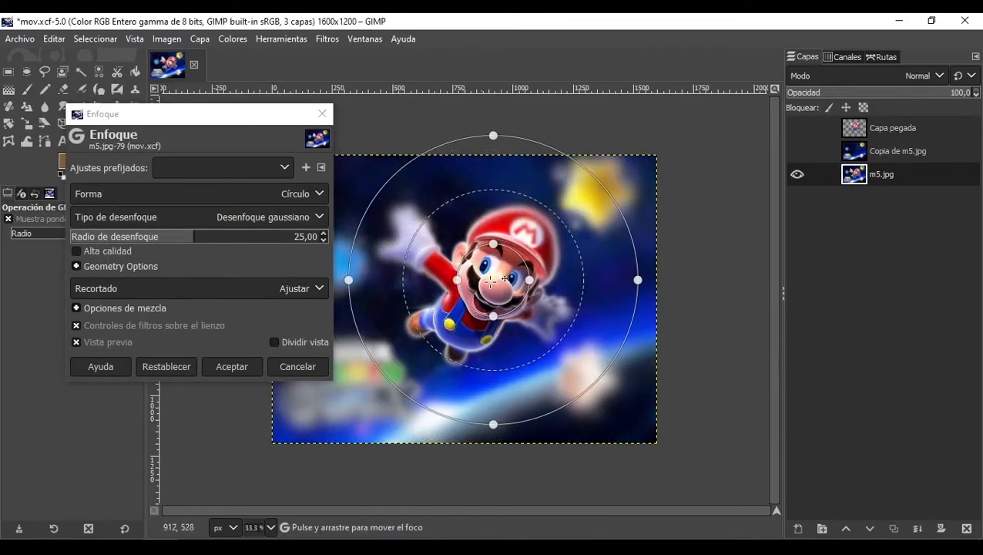
Step: Try the Cuadrado and Diamante focus shapes, then return to Círculo
{"action": "left_click", "coordinate": [239, 187]}
{"action": "left_click", "coordinate": [196, 228]}
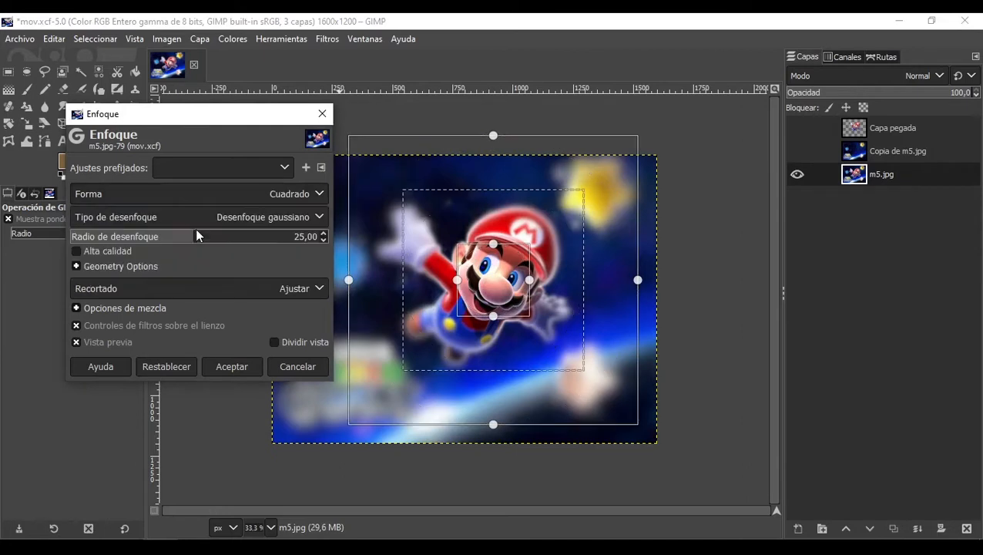
{"action": "left_click", "coordinate": [228, 196]}
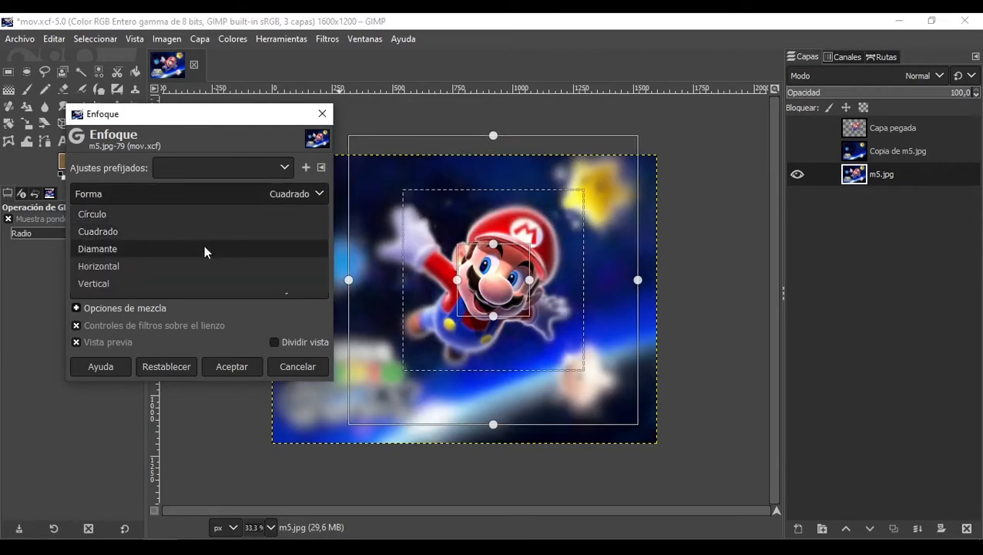
{"action": "left_click", "coordinate": [194, 249]}
{"action": "left_click", "coordinate": [191, 199]}
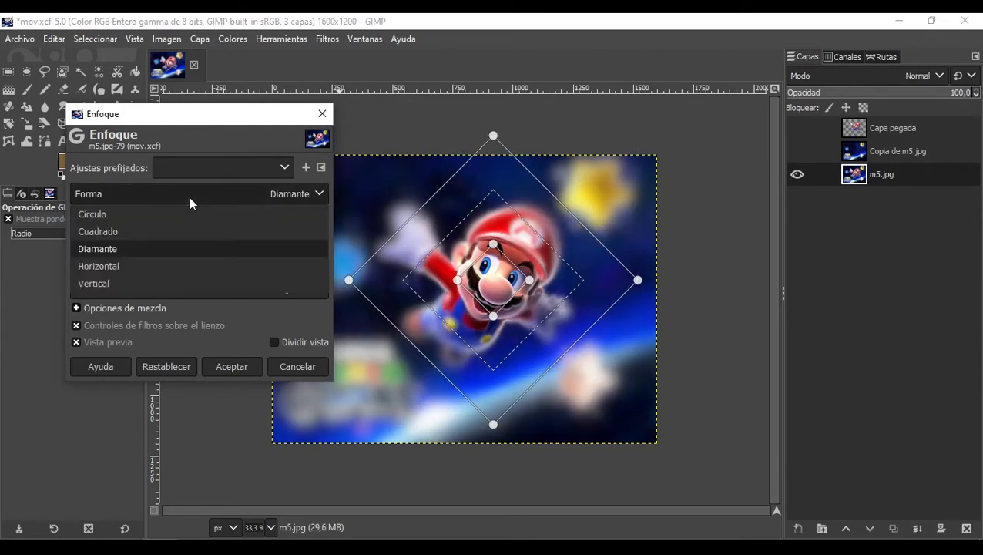
{"action": "left_click", "coordinate": [178, 216]}
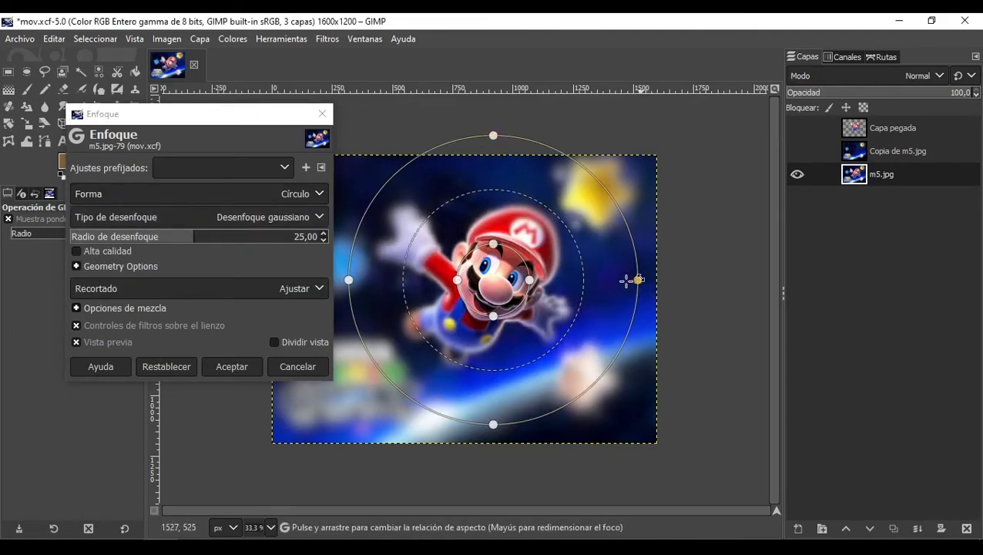
Step: Reshape and enlarge the focus area by dragging its handles so it surrounds Mario
{"action": "left_click_drag", "start_coordinate": [630, 280], "coordinate": [590, 279]}
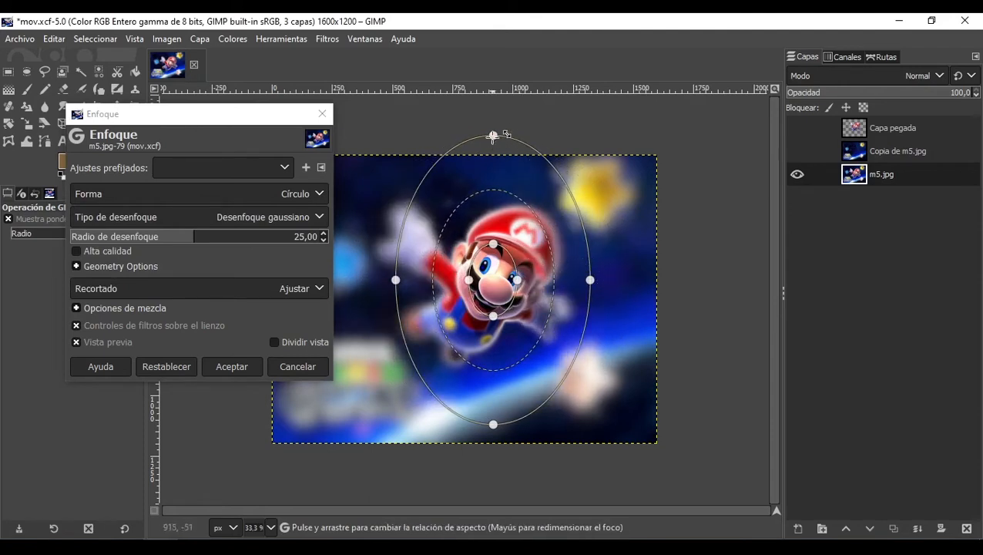
{"action": "left_click_drag", "start_coordinate": [493, 137], "coordinate": [493, 174]}
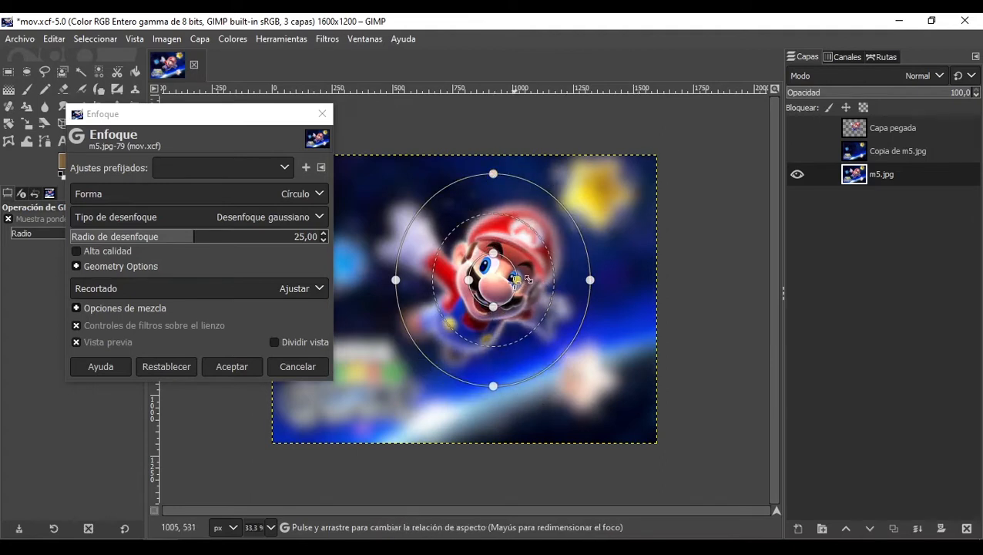
{"action": "left_click_drag", "start_coordinate": [518, 280], "coordinate": [493, 331]}
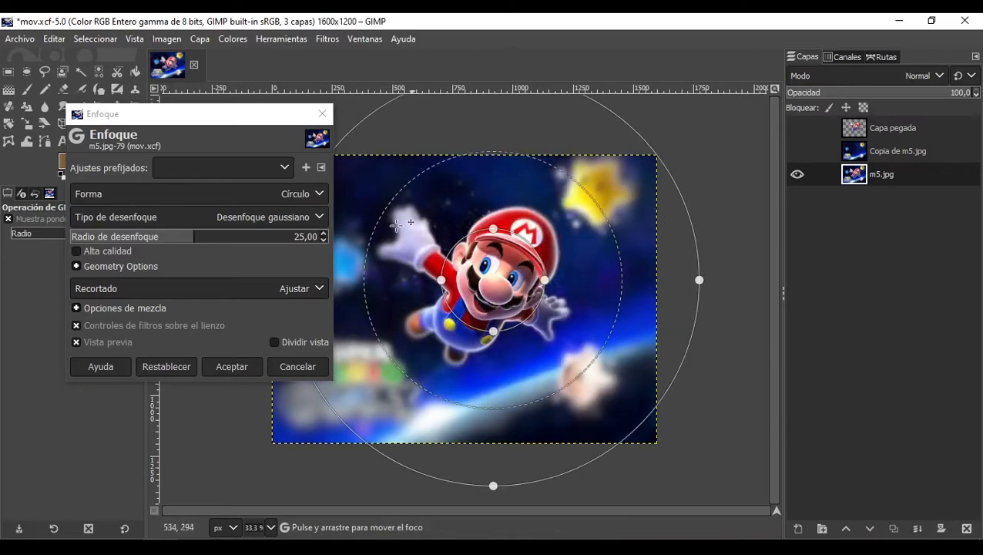
Step: Try the Desenfoque de la lente blur type, then switch back to Desenfoque gaussiano
{"action": "left_click", "coordinate": [310, 218]}
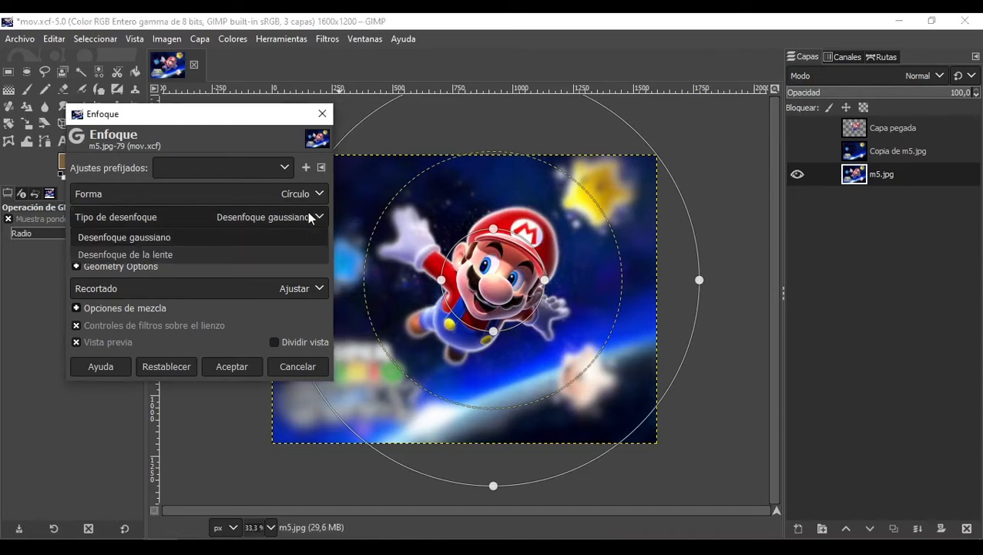
{"action": "left_click", "coordinate": [228, 255]}
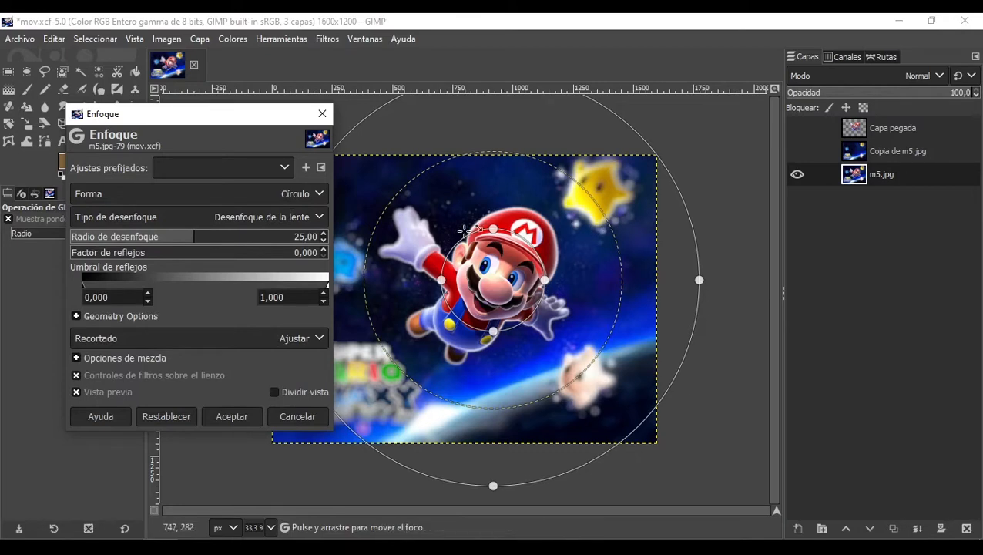
{"action": "left_click", "coordinate": [272, 216]}
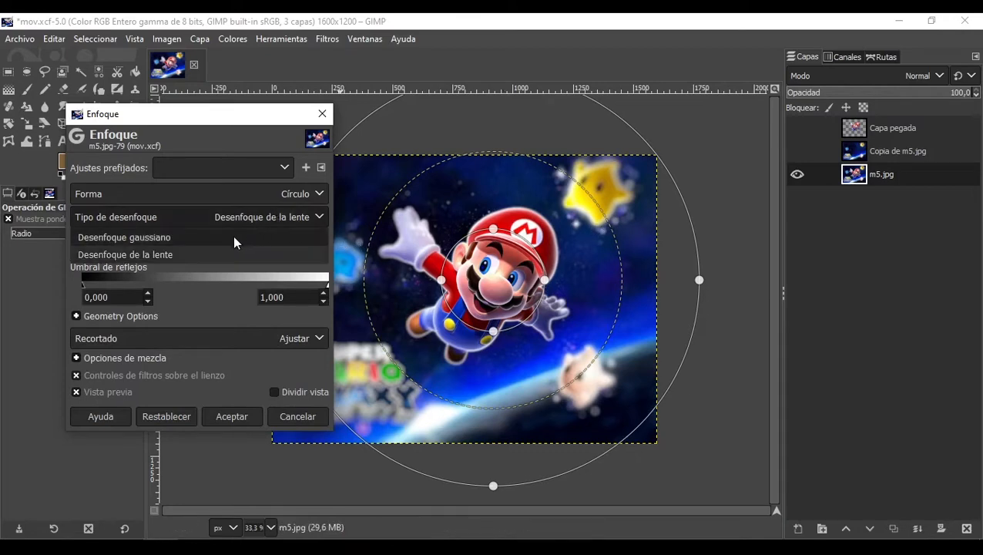
{"action": "left_click", "coordinate": [234, 237]}
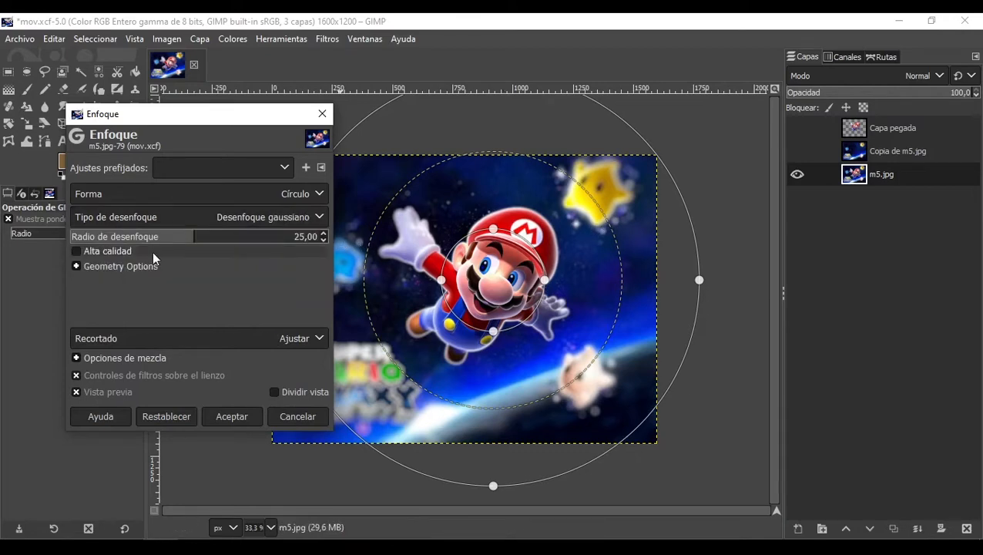
Step: Set the blur radius to 45,09 and apply the Enfoque filter
{"action": "left_click_drag", "start_coordinate": [190, 241], "coordinate": [132, 242]}
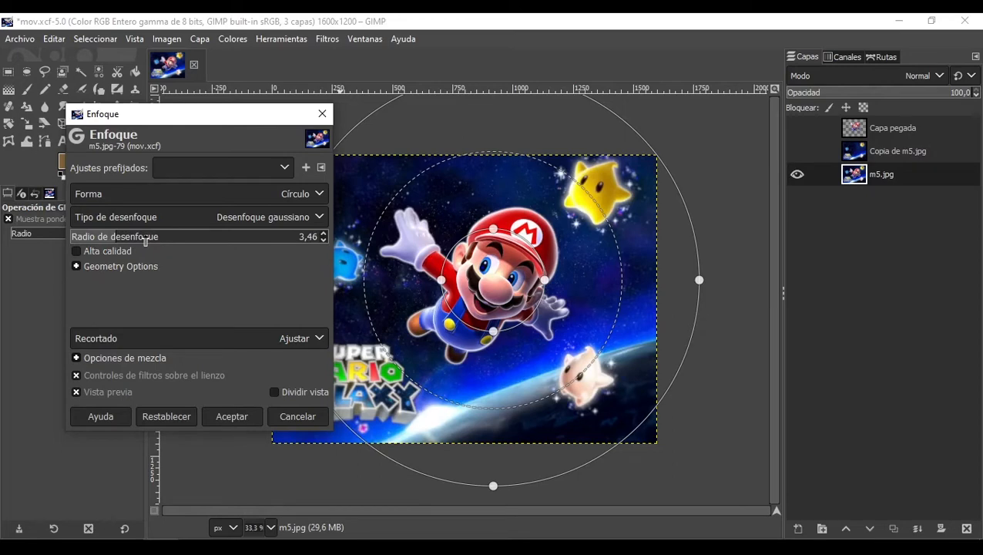
{"action": "left_click_drag", "start_coordinate": [145, 241], "coordinate": [175, 307]}
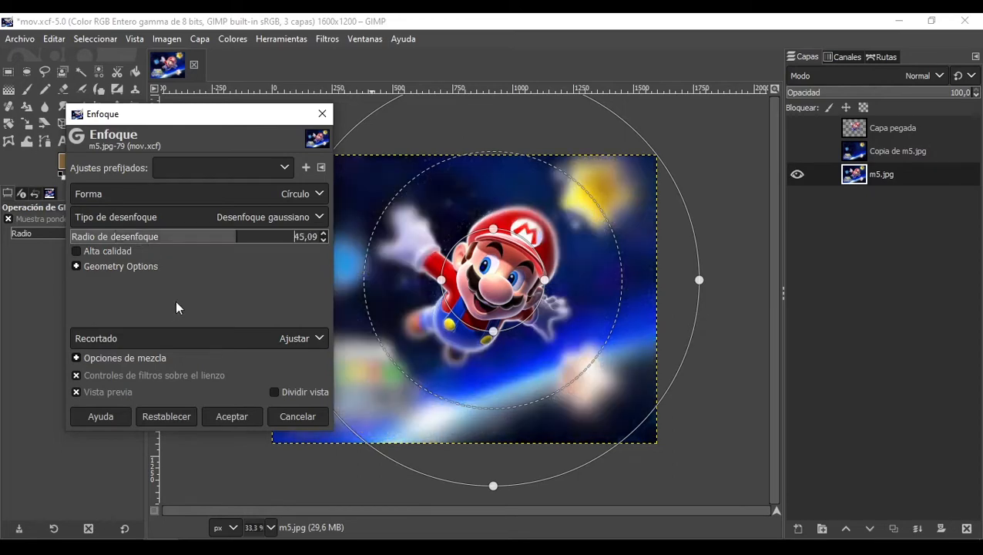
{"action": "left_click", "coordinate": [282, 416]}
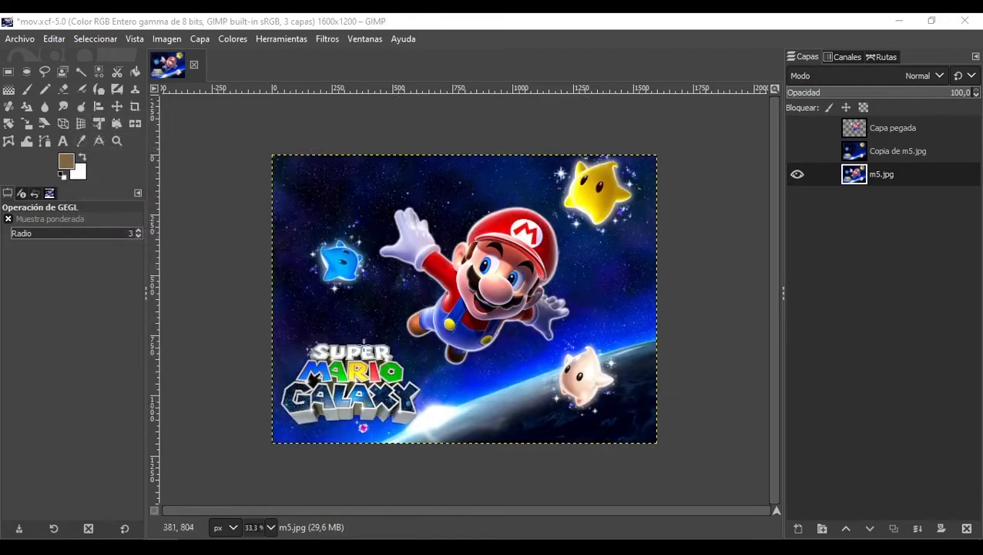
Step: Open Desenfoque gaussiano on the m5.jpg layer and try several blur sizes, including 18,79 and 3,44
{"action": "left_click", "coordinate": [316, 37]}
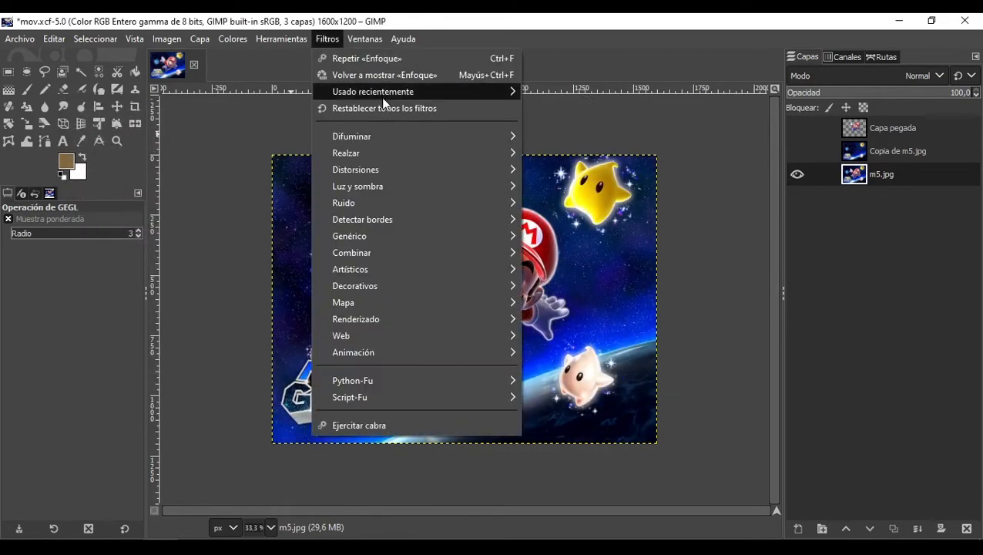
{"action": "mouse_move", "coordinate": [378, 138]}
{"action": "left_click", "coordinate": [605, 155]}
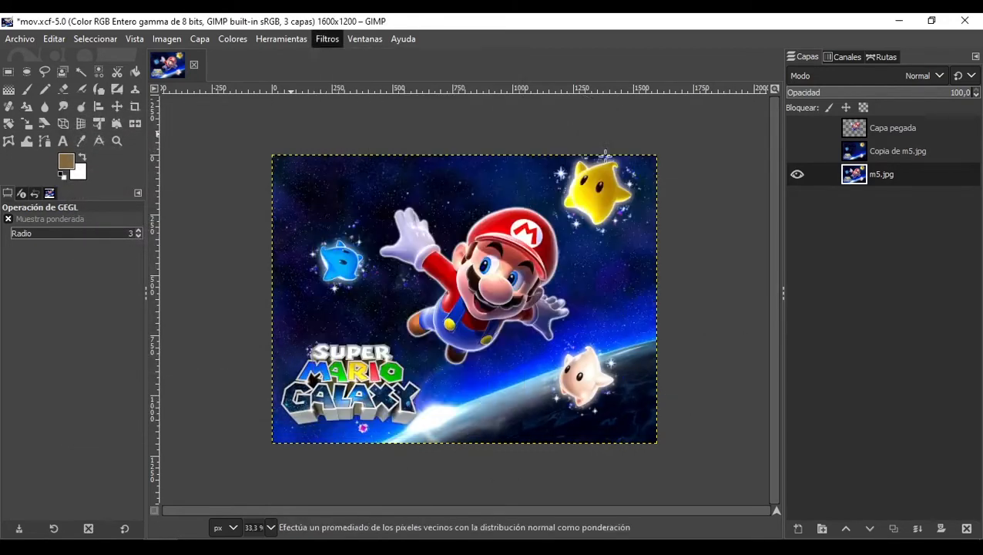
{"action": "left_click_drag", "start_coordinate": [249, 117], "coordinate": [217, 117]}
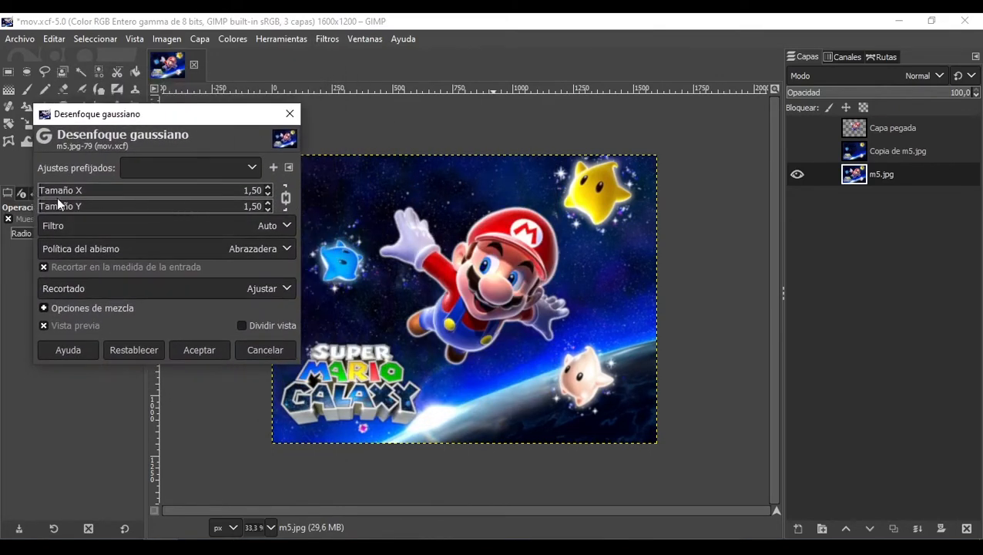
{"action": "left_click_drag", "start_coordinate": [54, 200], "coordinate": [78, 199]}
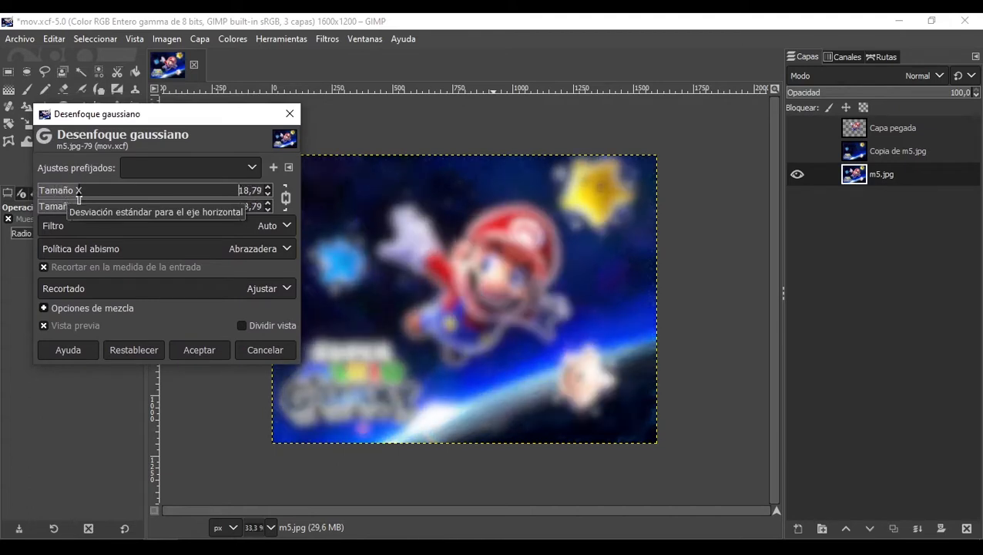
{"action": "left_click_drag", "start_coordinate": [78, 199], "coordinate": [45, 202]}
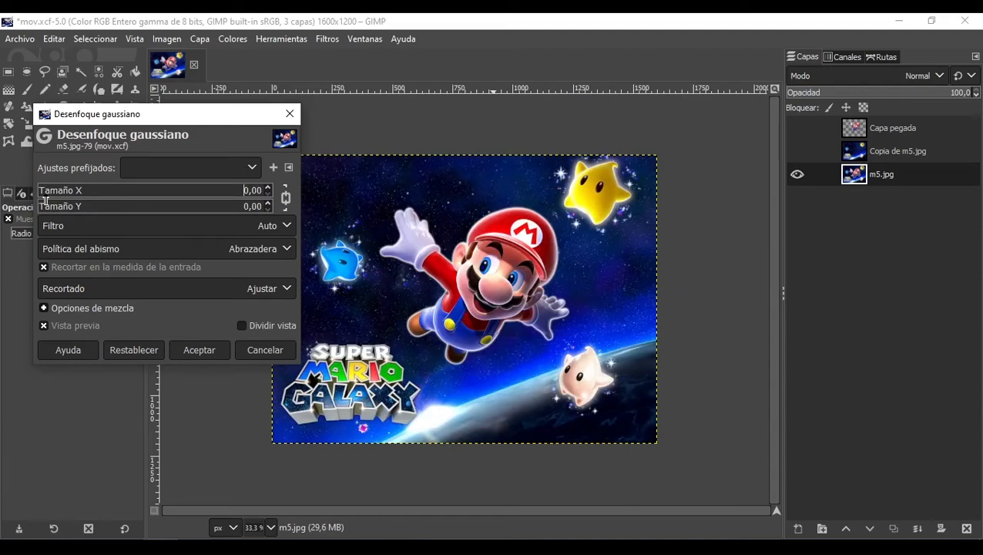
{"action": "left_click_drag", "start_coordinate": [45, 201], "coordinate": [132, 205]}
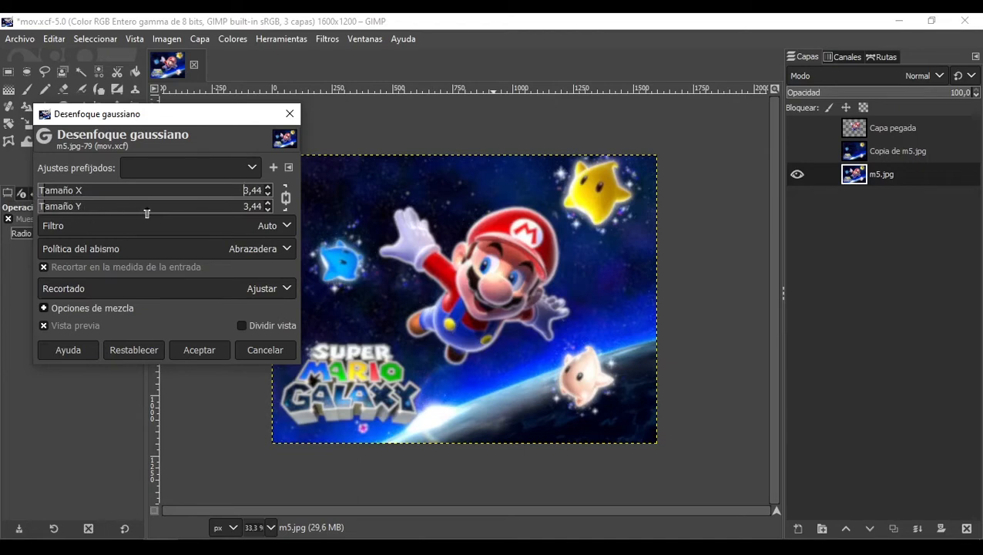
Step: Unchain Tamaño X and Tamaño Y, set both to 0, and close the Gaussian blur dialog without applying
{"action": "left_click_drag", "start_coordinate": [50, 193], "coordinate": [34, 194]}
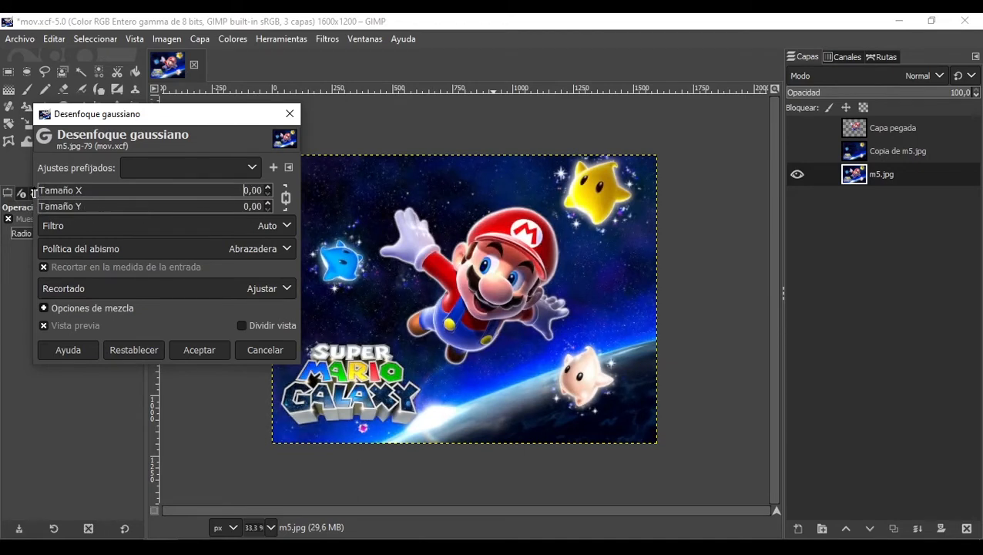
{"action": "left_click", "coordinate": [286, 201]}
{"action": "mouse_move", "coordinate": [43, 193]}
{"action": "left_mouse_down"}
{"action": "mouse_move", "coordinate": [67, 194]}
{"action": "mouse_move", "coordinate": [15, 199]}
{"action": "mouse_move", "coordinate": [63, 210]}
{"action": "mouse_move", "coordinate": [34, 205]}
{"action": "left_mouse_up"}
{"action": "left_click", "coordinate": [289, 121]}
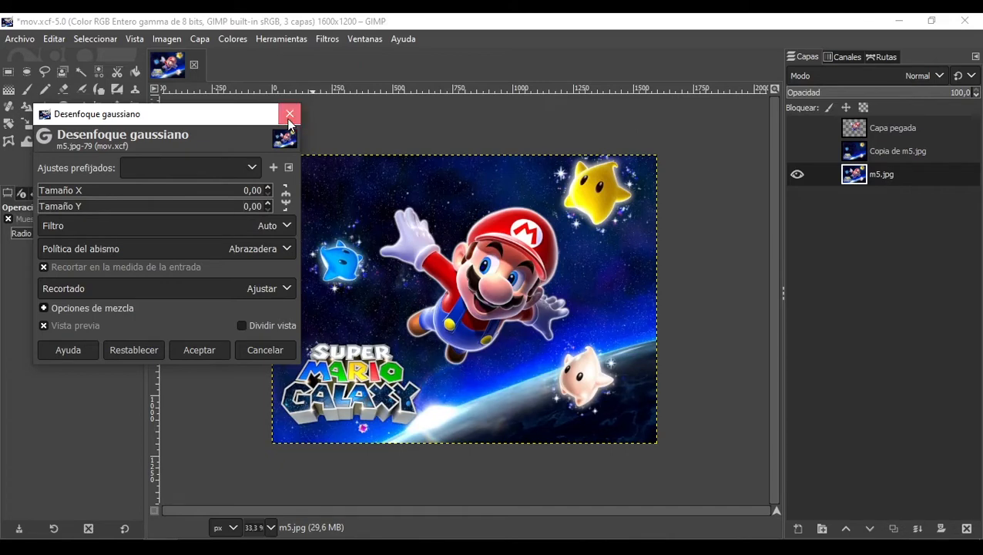
{"action": "left_click", "coordinate": [289, 120]}
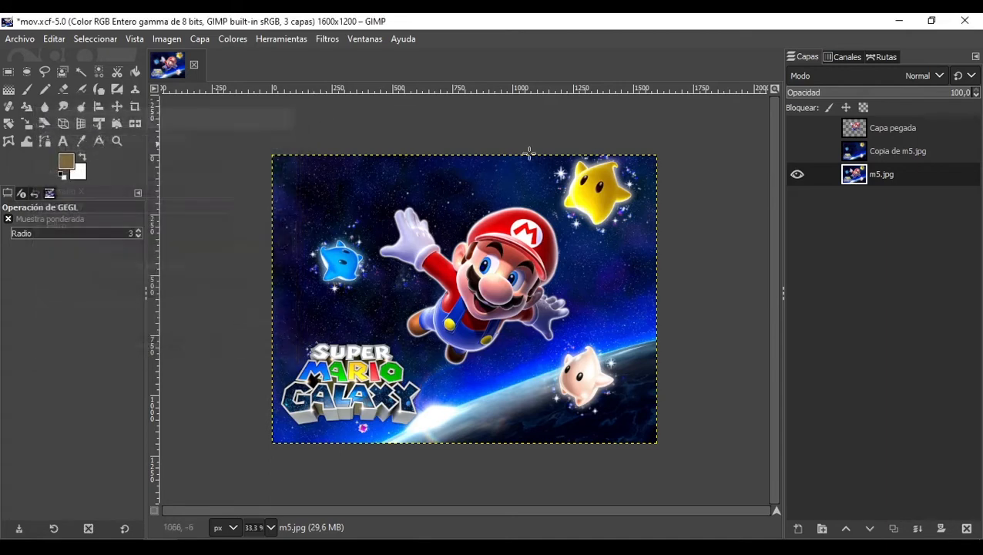
Step: Show the Copia de m5.jpg and Capa pegada layers and select the Capa pegada layer
{"action": "left_click", "coordinate": [802, 151]}
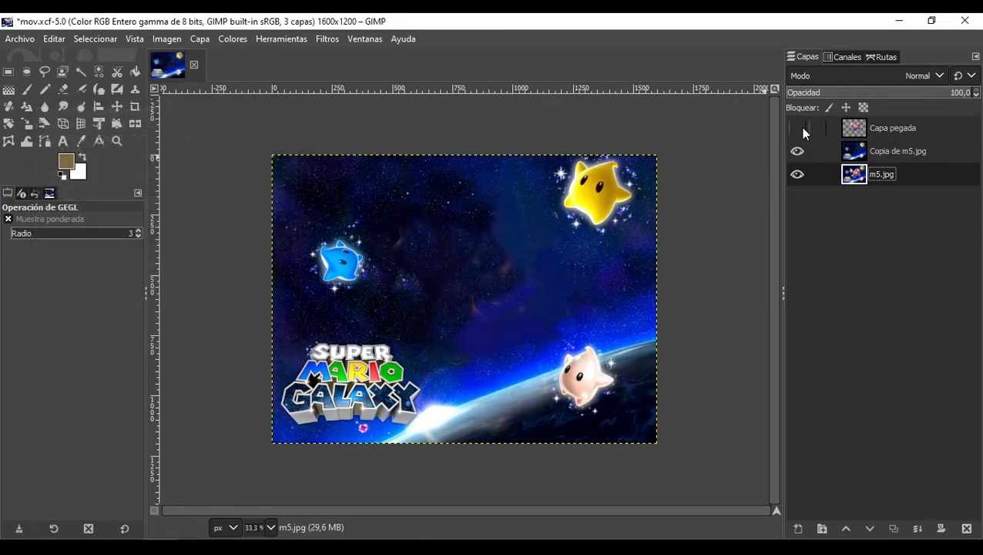
{"action": "left_click", "coordinate": [799, 128]}
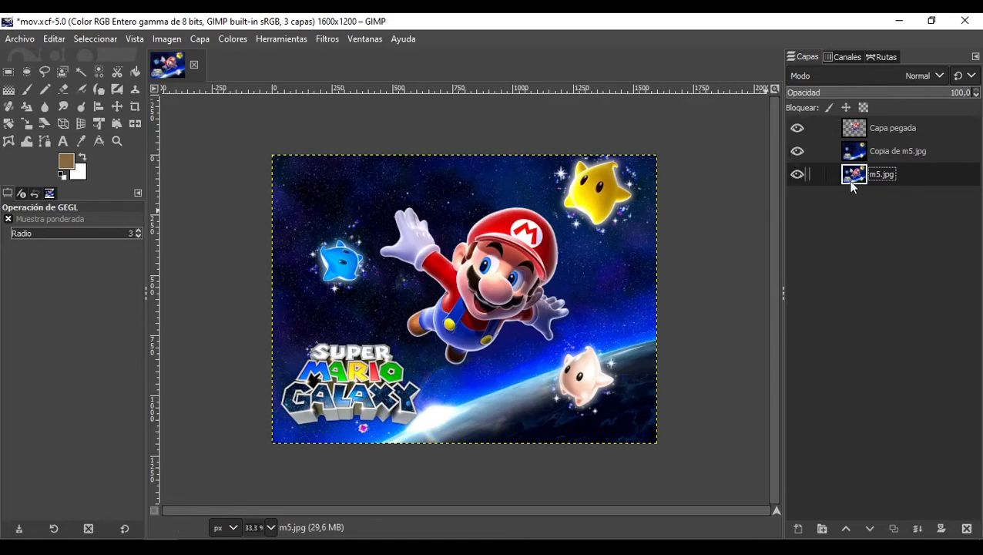
{"action": "left_click", "coordinate": [882, 133]}
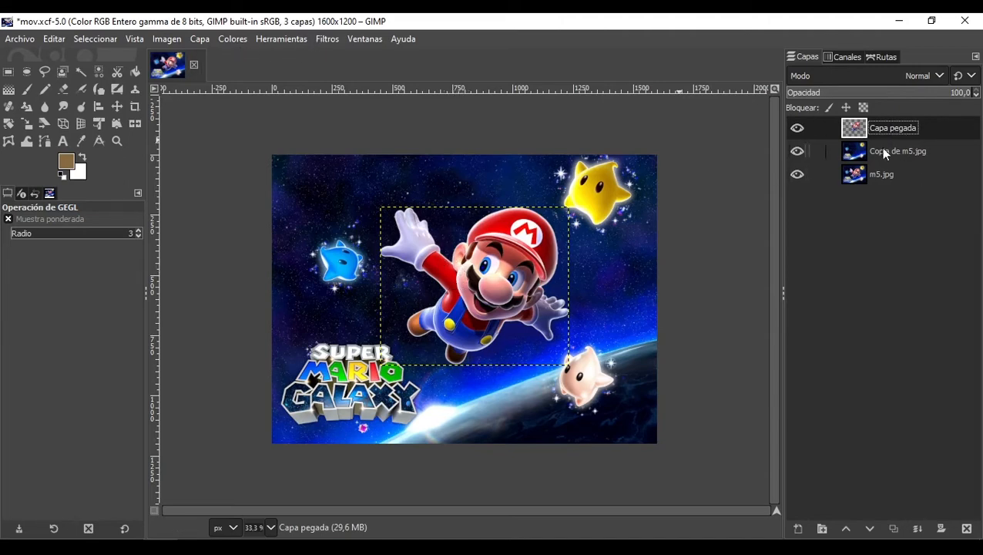
Step: Try a vertical-only Gaussian blur of 12,07 on the Capa pegada layer, then cancel it
{"action": "left_click", "coordinate": [322, 39]}
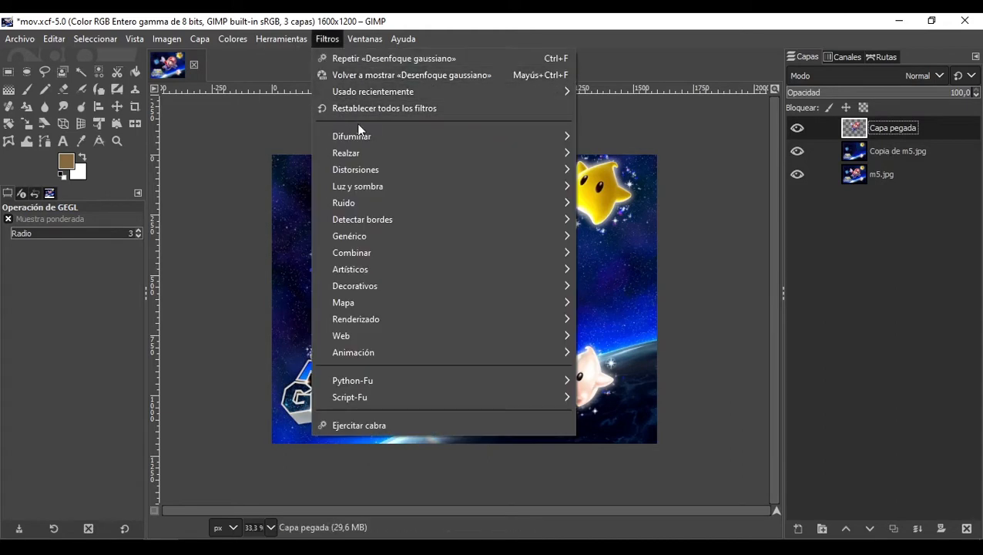
{"action": "mouse_move", "coordinate": [569, 138]}
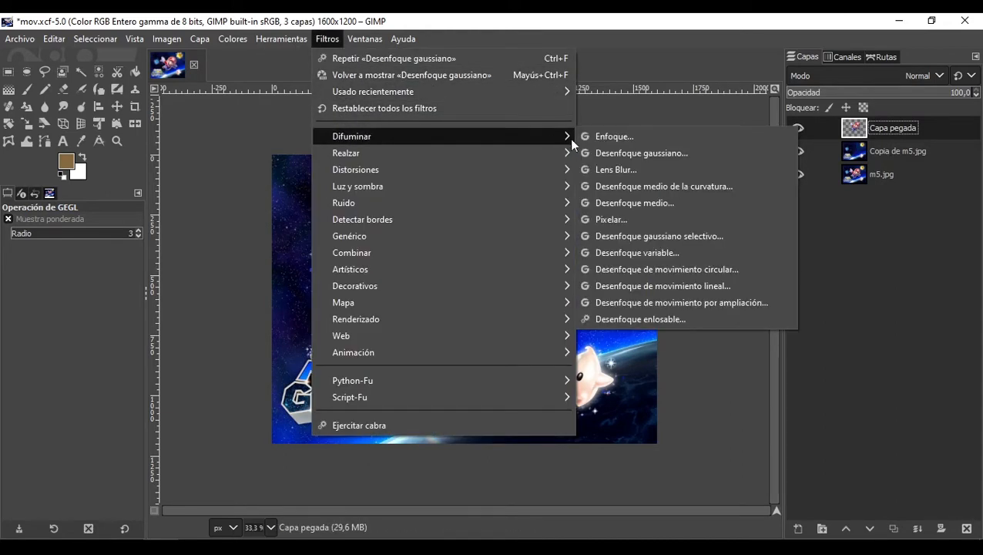
{"action": "left_click", "coordinate": [621, 150]}
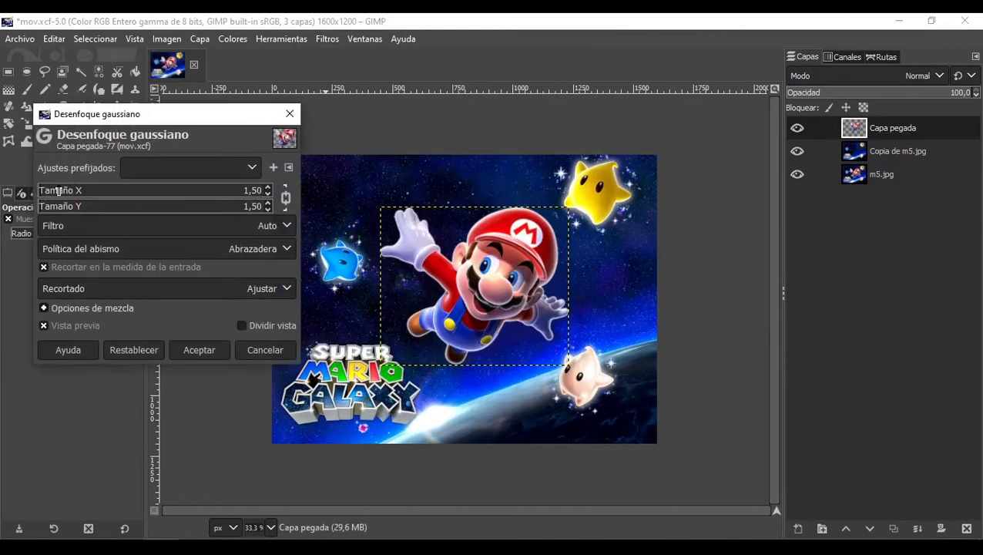
{"action": "left_click", "coordinate": [286, 197]}
{"action": "left_click_drag", "start_coordinate": [45, 209], "coordinate": [65, 208]}
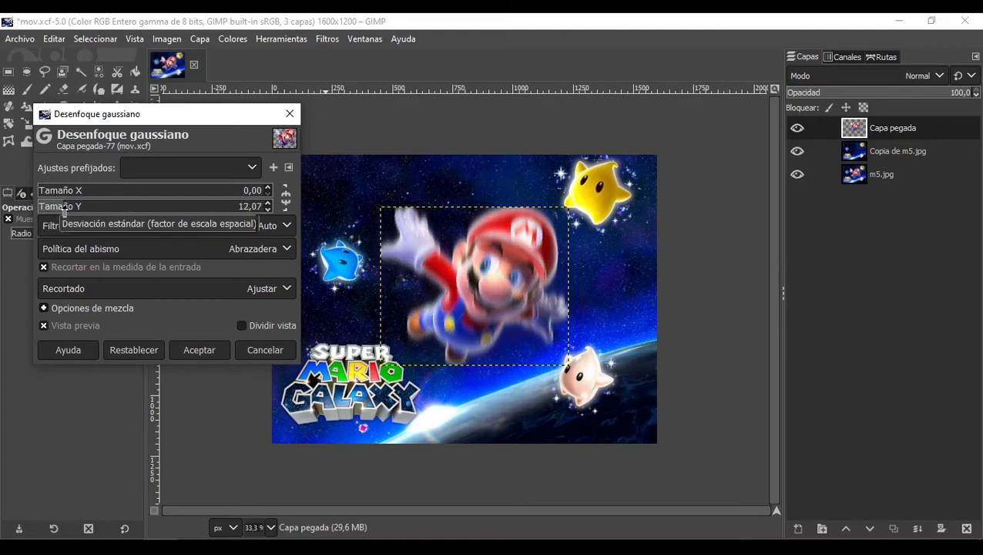
{"action": "left_click", "coordinate": [265, 350]}
Step: Duplicate the Capa pegada layer and select the original Capa pegada layer
{"action": "right_click", "coordinate": [914, 130]}
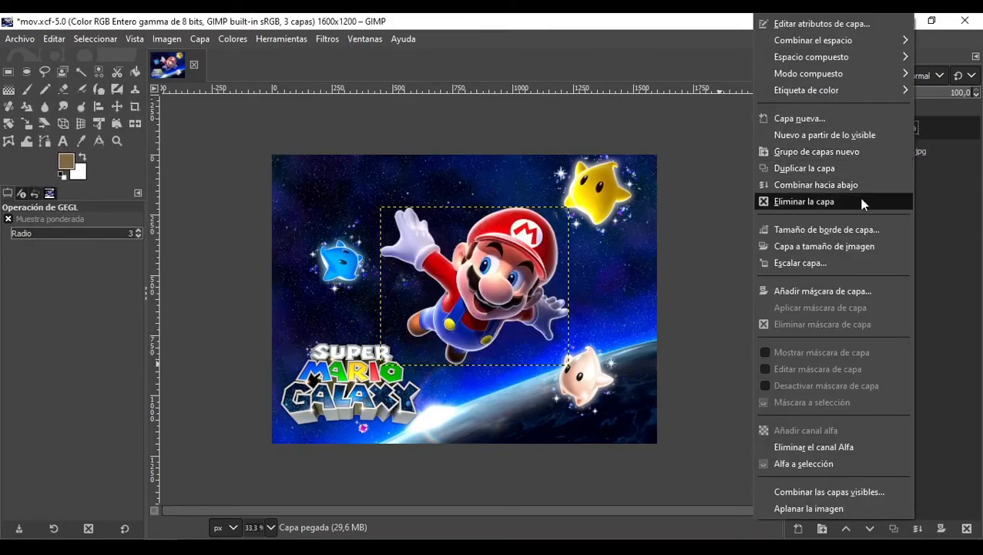
{"action": "left_click", "coordinate": [817, 168]}
{"action": "left_click", "coordinate": [885, 150]}
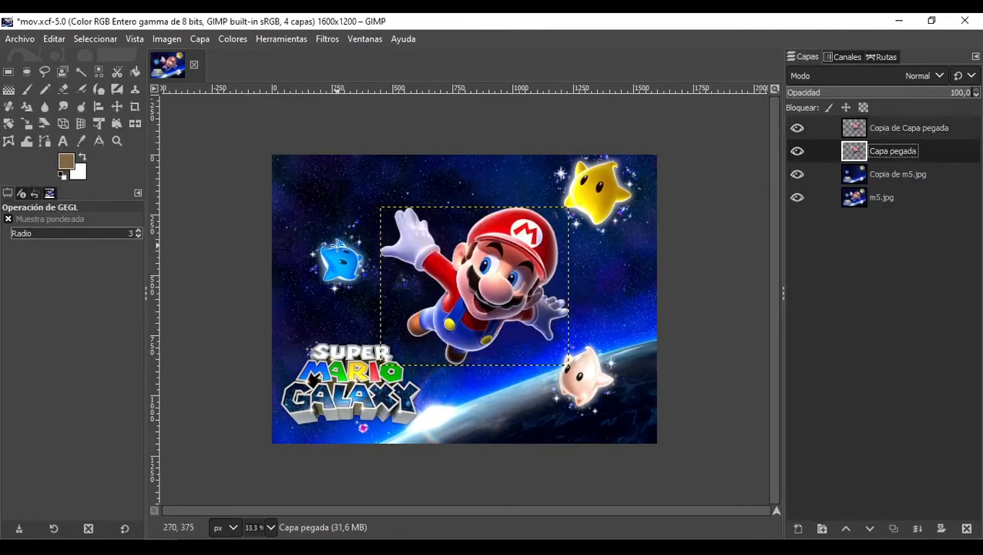
Step: Apply a Gaussian blur to Capa pegada with Tamaño X 0 and Tamaño Y 35,73
{"action": "left_click", "coordinate": [327, 38]}
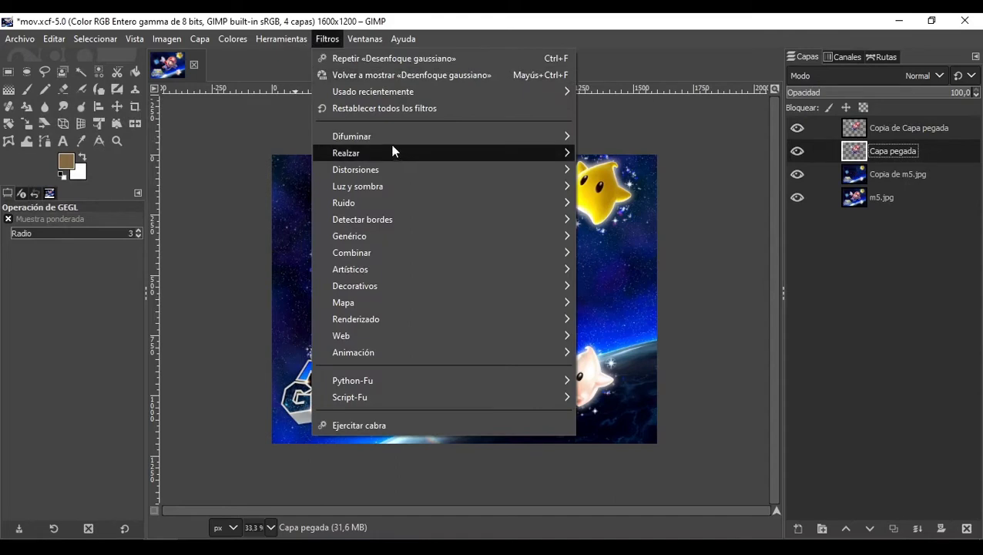
{"action": "mouse_move", "coordinate": [382, 139]}
{"action": "left_click", "coordinate": [656, 153]}
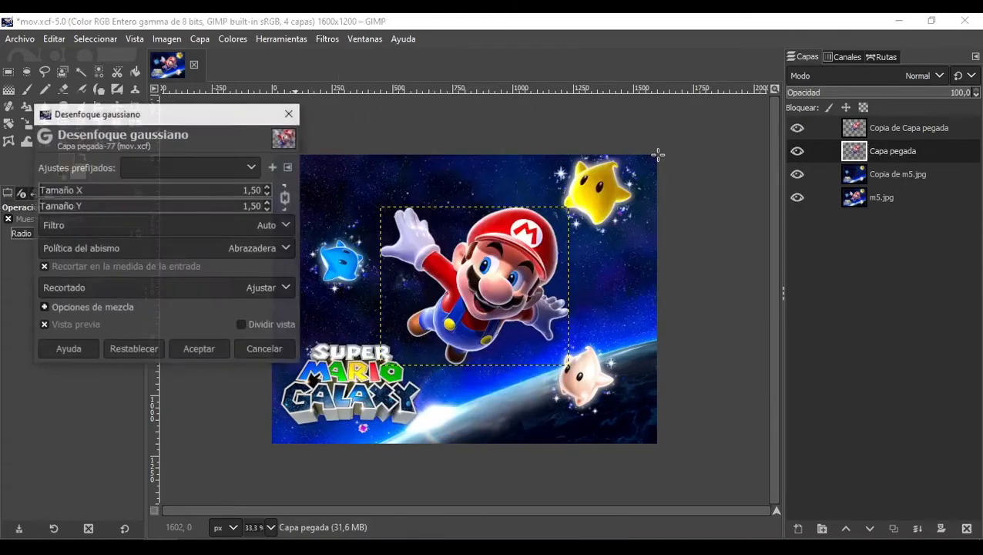
{"action": "left_click", "coordinate": [53, 190]}
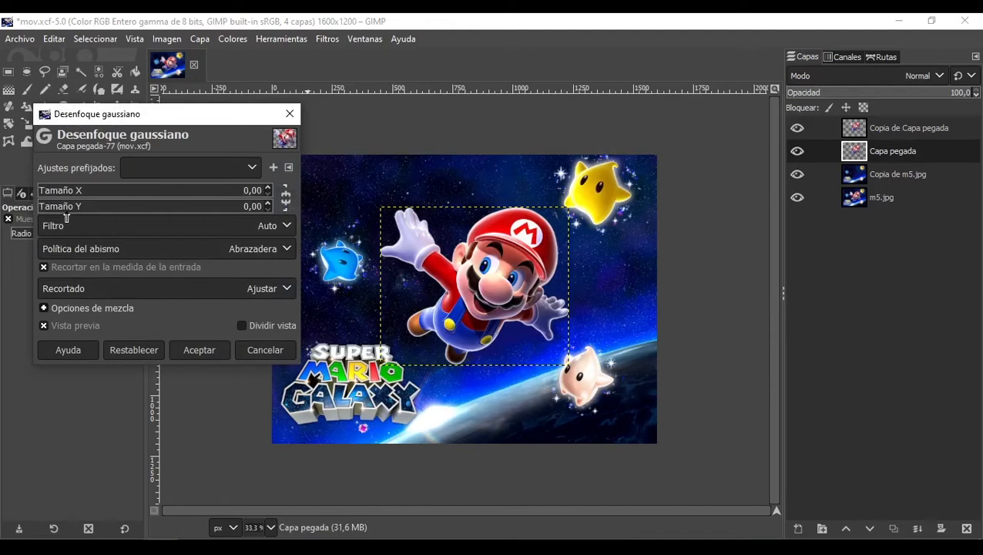
{"action": "left_click", "coordinate": [57, 209]}
{"action": "left_click_drag", "start_coordinate": [68, 213], "coordinate": [113, 213]}
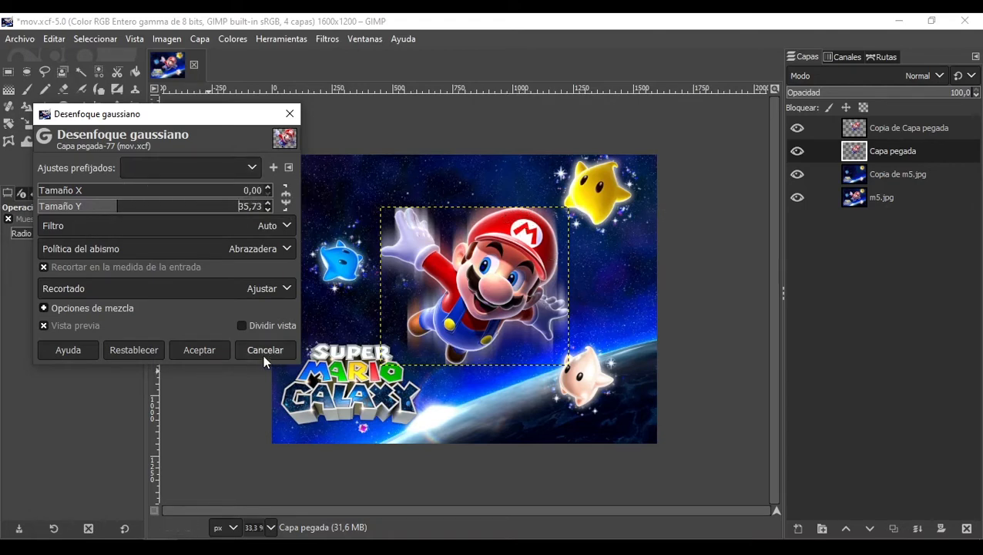
{"action": "left_click", "coordinate": [200, 351]}
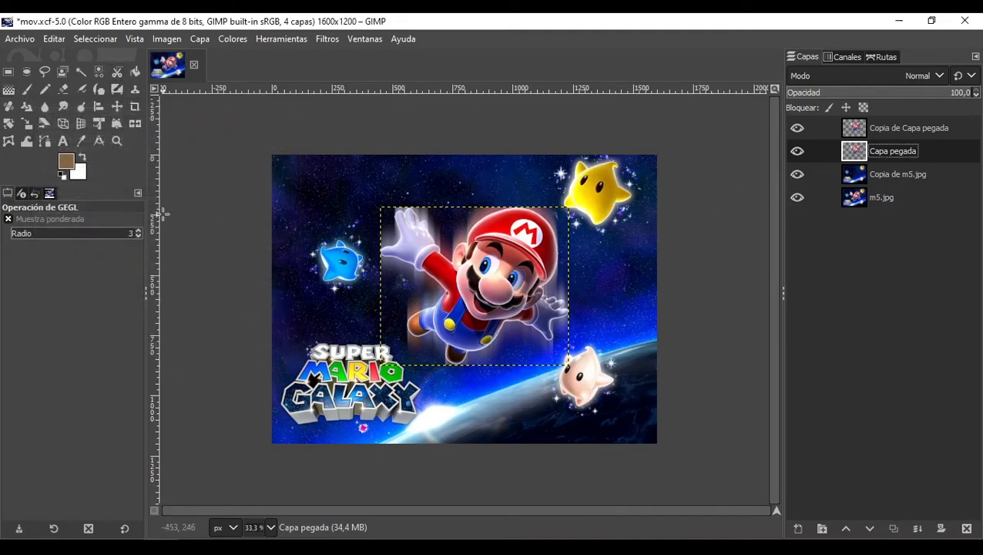
Step: Pick the Move tool and undo the vertical Gaussian blur on the pasted Mario layer
{"action": "left_click", "coordinate": [117, 107]}
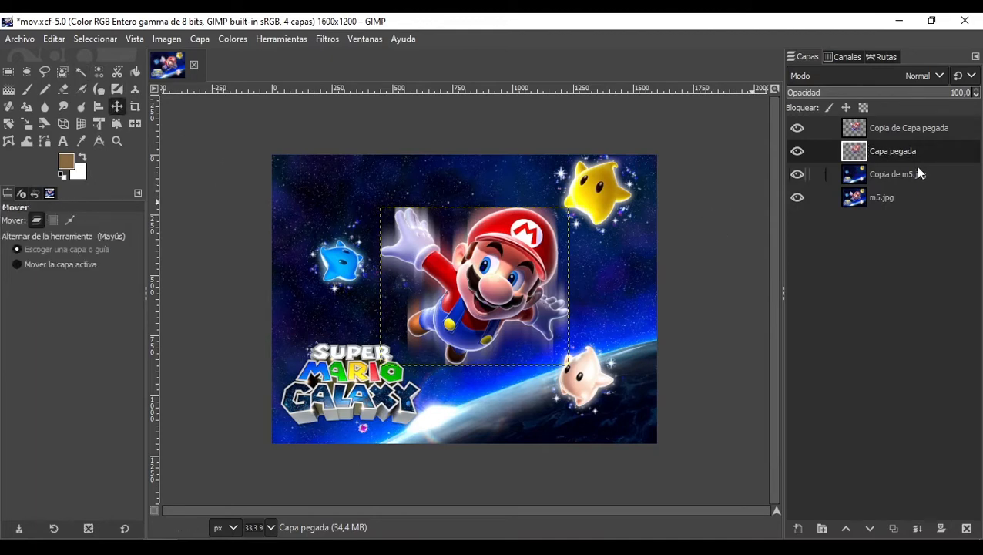
{"action": "left_click", "coordinate": [917, 175]}
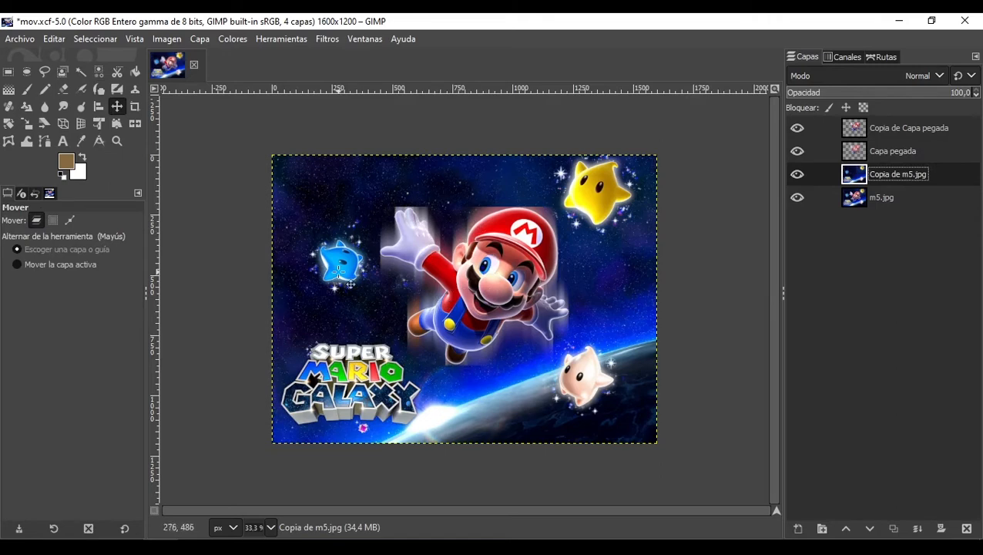
{"action": "key", "text": "ctrl+z"}
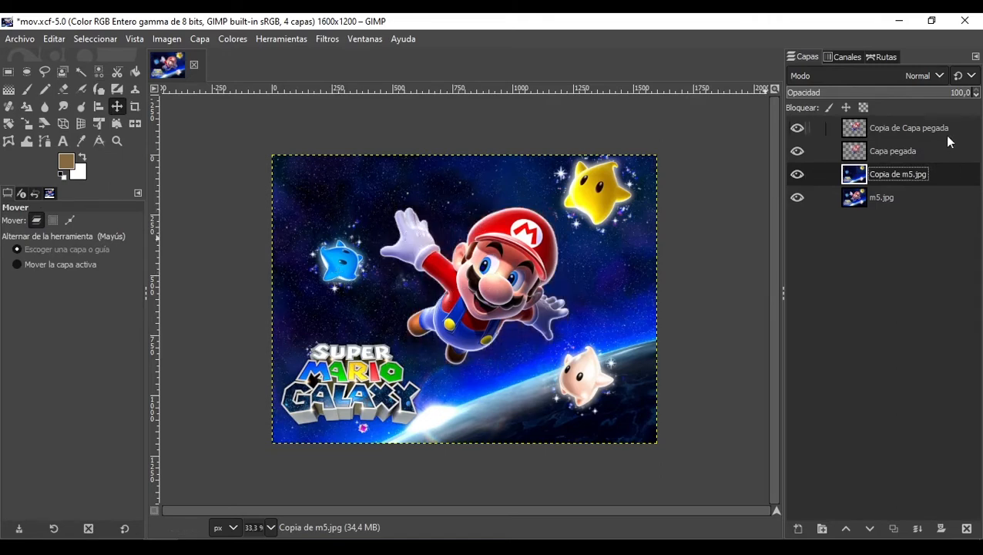
Step: Open Tamaño de borde de capa for Capa pegada and enlarge it to 926 × 877 with offsets X 74, Y 116
{"action": "left_click", "coordinate": [922, 151]}
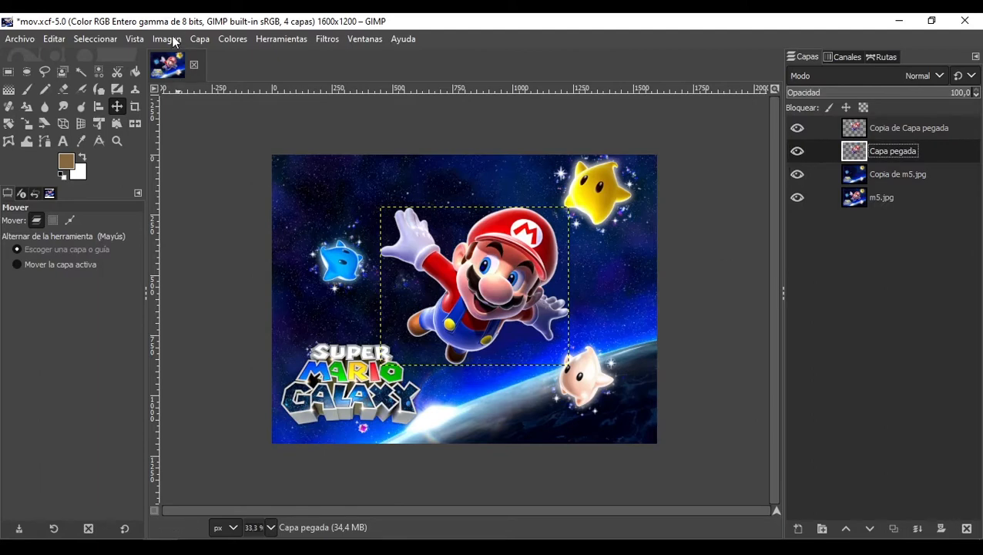
{"action": "left_click", "coordinate": [199, 39]}
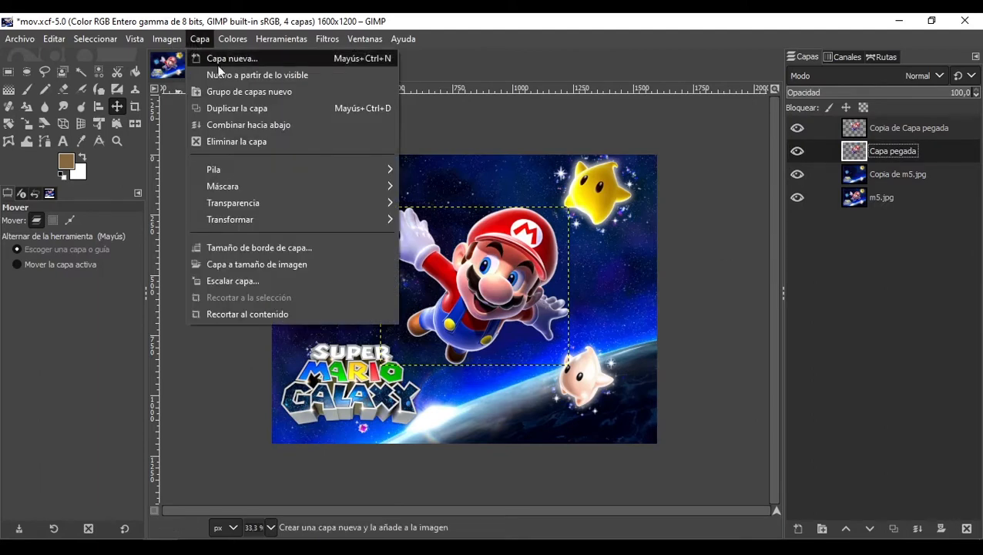
{"action": "left_click", "coordinate": [262, 247]}
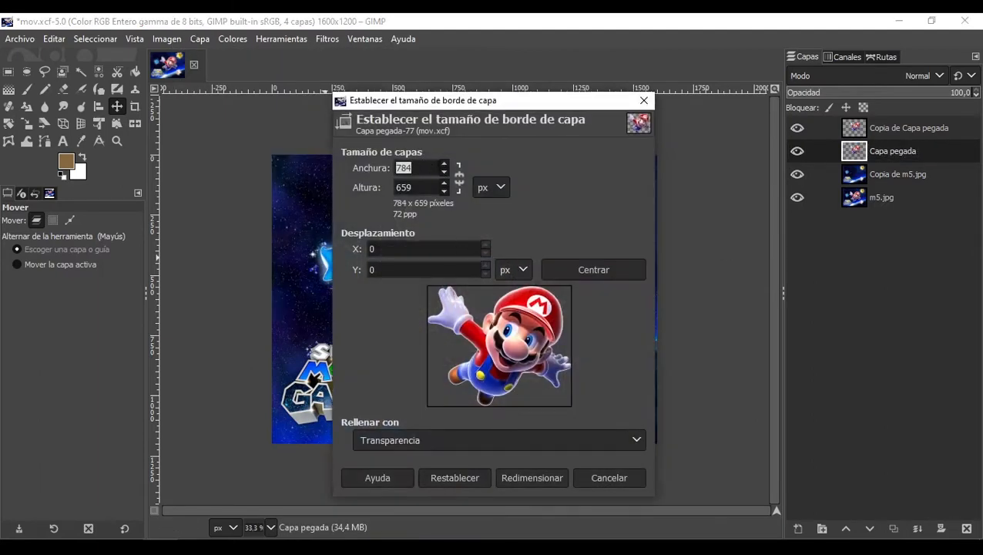
{"action": "left_click", "coordinate": [444, 166]}
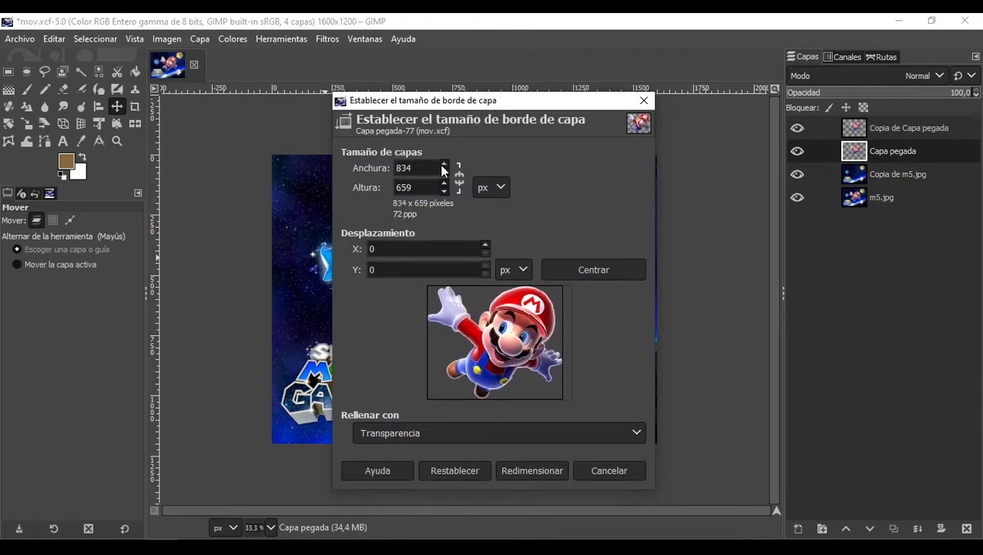
{"action": "left_click", "coordinate": [444, 165]}
{"action": "left_click", "coordinate": [444, 184]}
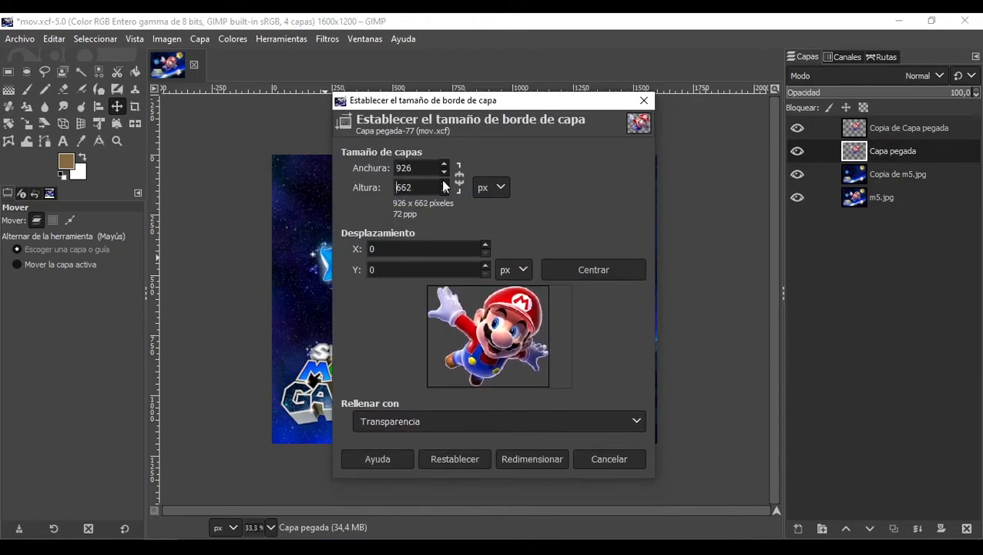
{"action": "left_click", "coordinate": [444, 185]}
{"action": "mouse_move", "coordinate": [518, 346]}
{"action": "left_mouse_down"}
{"action": "mouse_move", "coordinate": [532, 356]}
{"action": "mouse_move", "coordinate": [531, 376]}
{"action": "mouse_move", "coordinate": [527, 361]}
{"action": "left_mouse_up"}
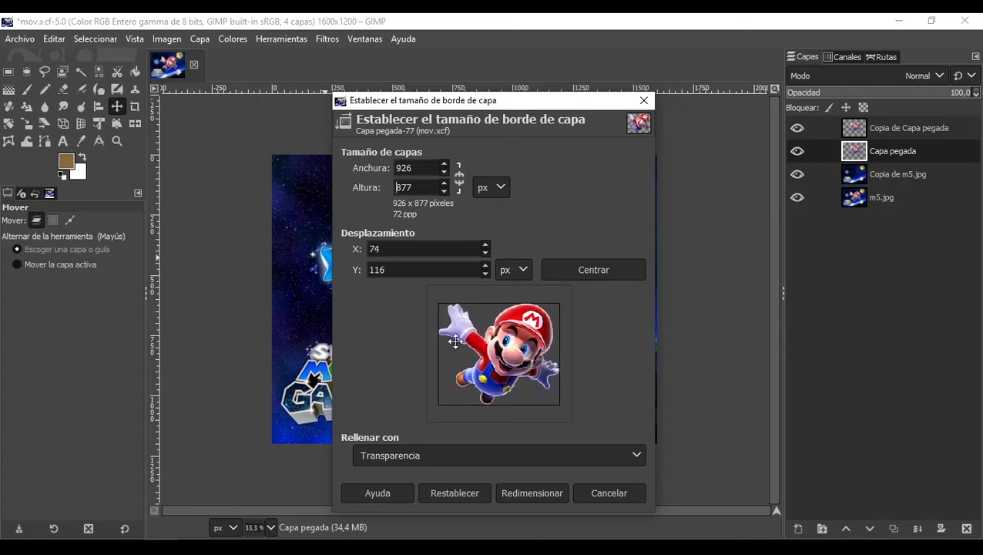
{"action": "left_click", "coordinate": [534, 490]}
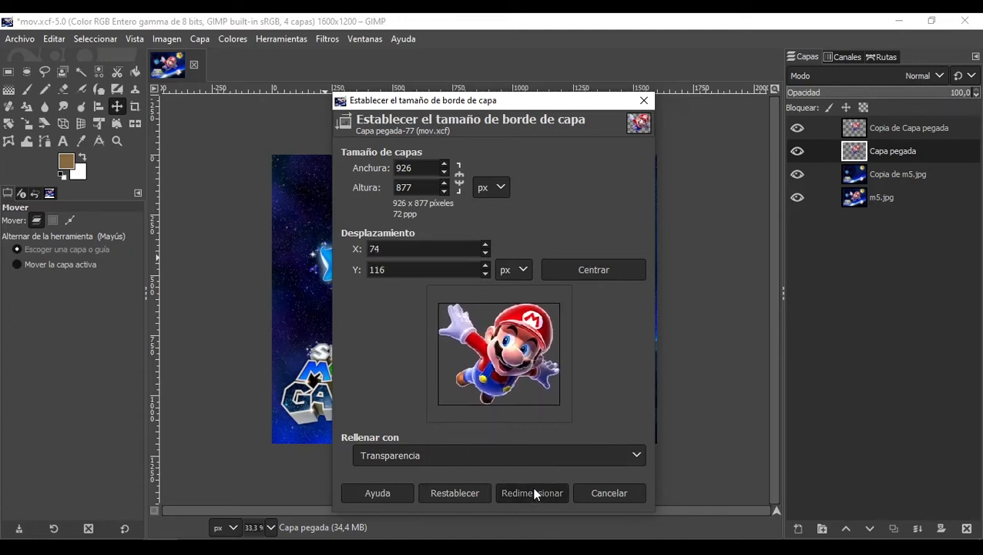
Step: Increase the layer height to 1019 with a Y offset of 253 and resize the layer boundary
{"action": "left_click", "coordinate": [444, 183]}
{"action": "left_click_drag", "start_coordinate": [512, 344], "coordinate": [512, 363]}
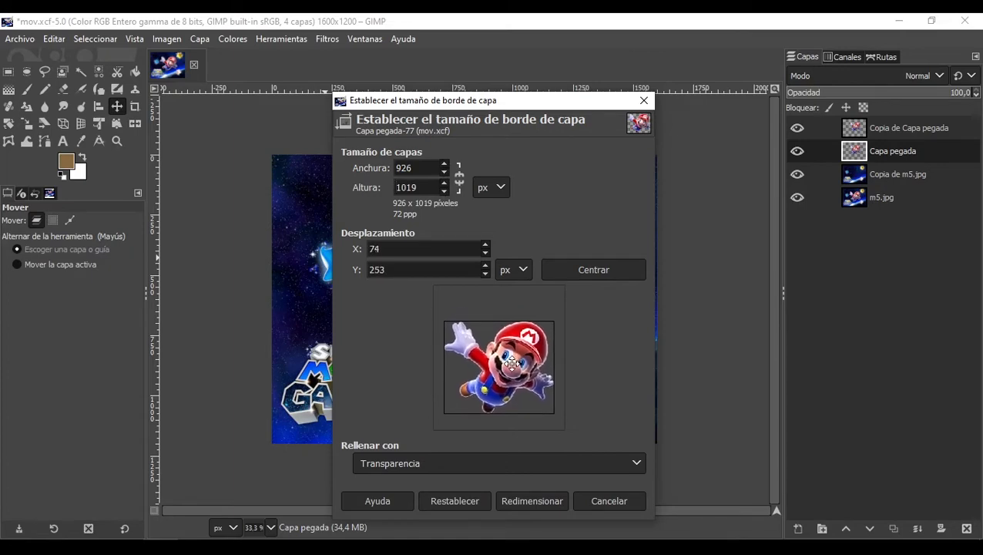
{"action": "left_click", "coordinate": [531, 500]}
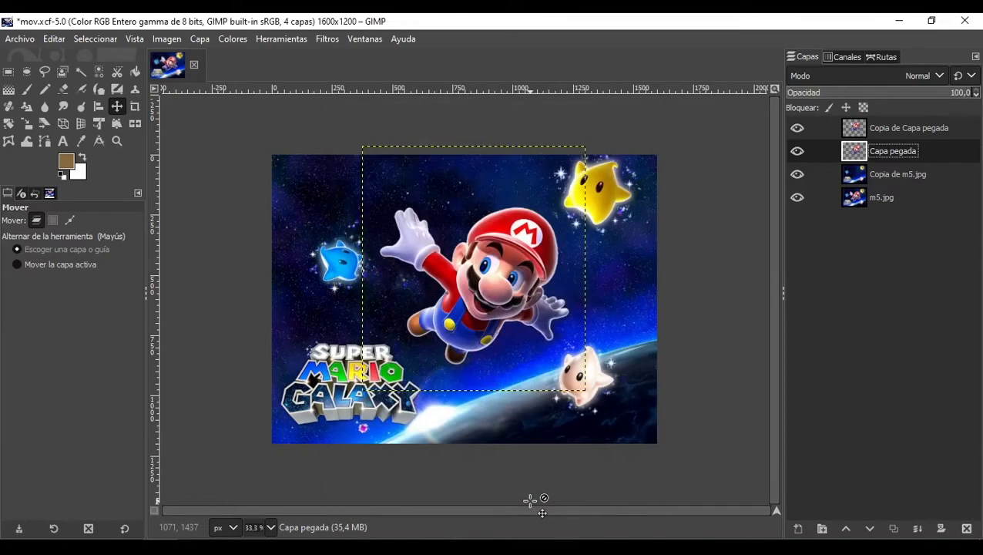
Step: Apply a Gaussian blur to Capa pegada with Tamaño X 0 and Tamaño Y 28,06, unchaining the sizes
{"action": "left_click", "coordinate": [230, 39]}
{"action": "mouse_move", "coordinate": [327, 39]}
{"action": "mouse_move", "coordinate": [519, 138]}
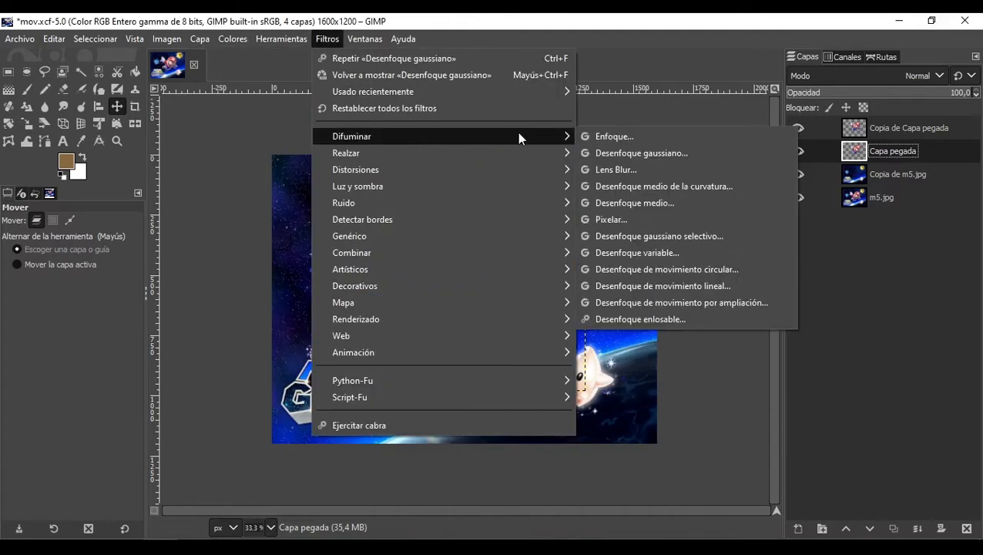
{"action": "left_click", "coordinate": [645, 151]}
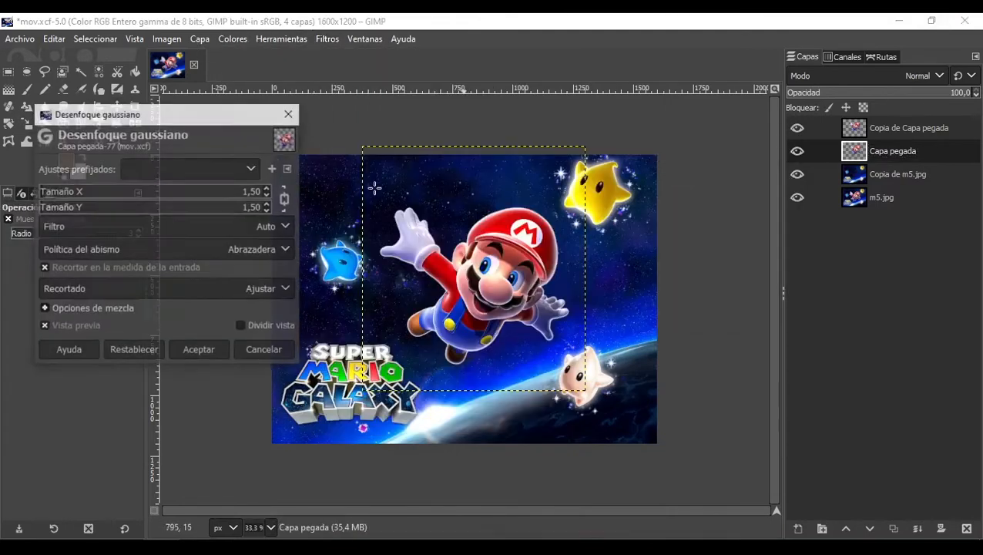
{"action": "left_click_drag", "start_coordinate": [47, 207], "coordinate": [16, 207]}
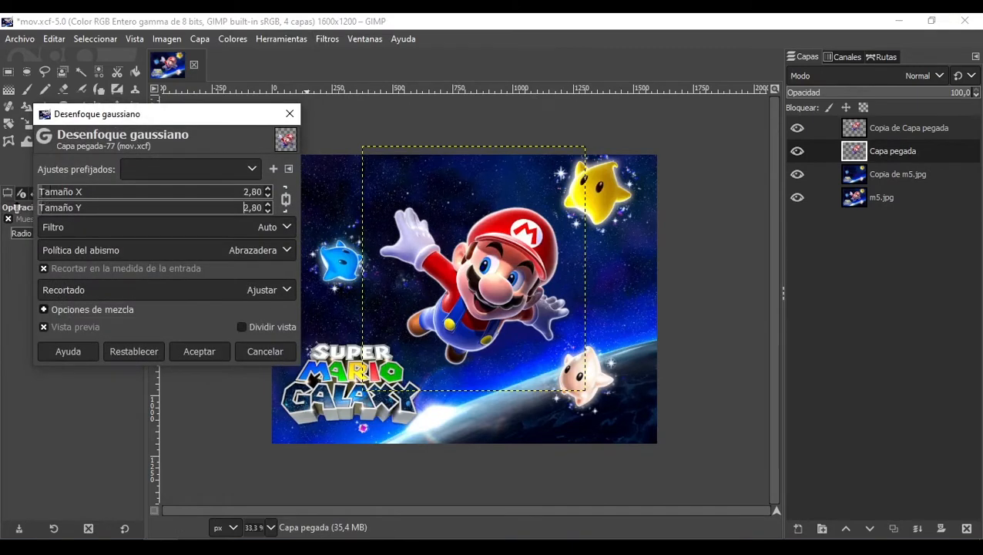
{"action": "left_click", "coordinate": [284, 198]}
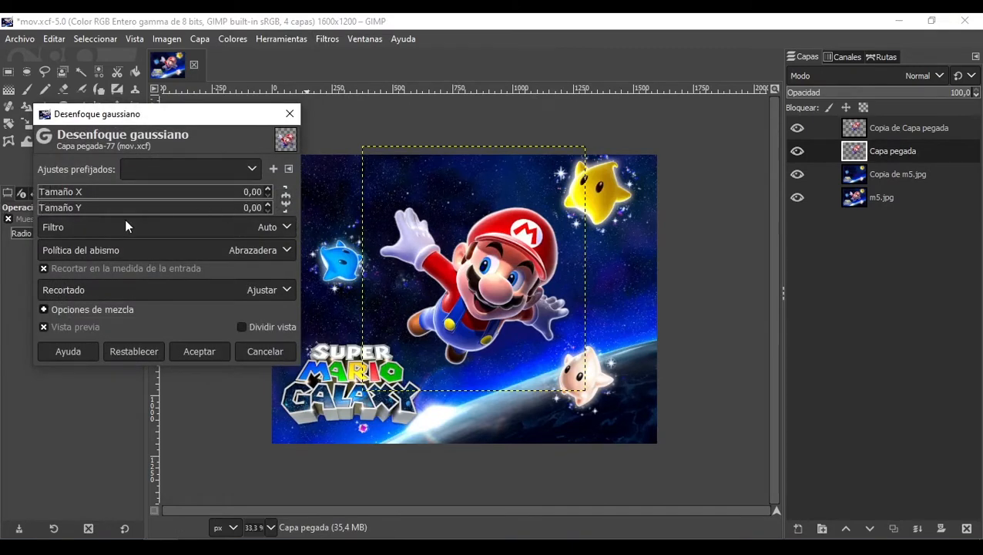
{"action": "left_click_drag", "start_coordinate": [64, 214], "coordinate": [96, 216]}
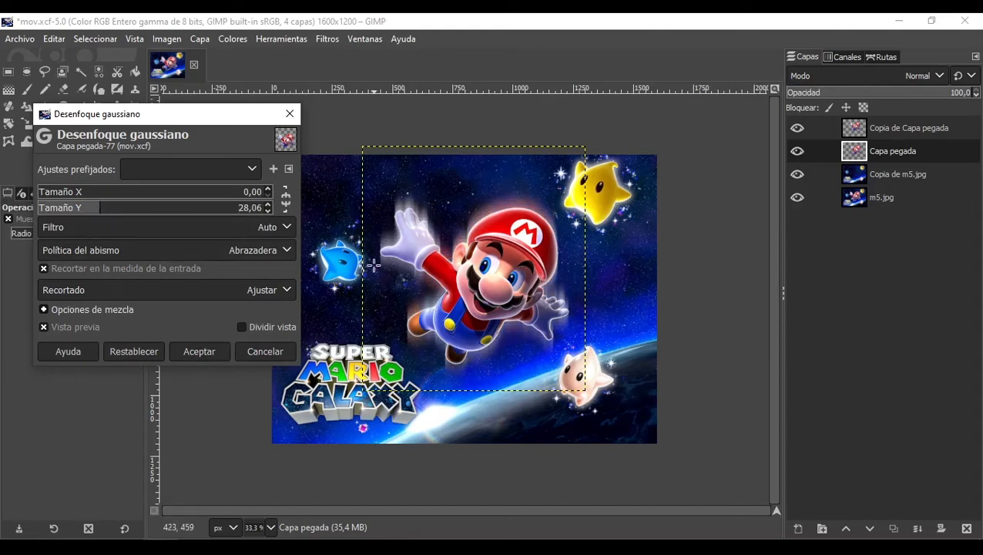
{"action": "left_click", "coordinate": [194, 352]}
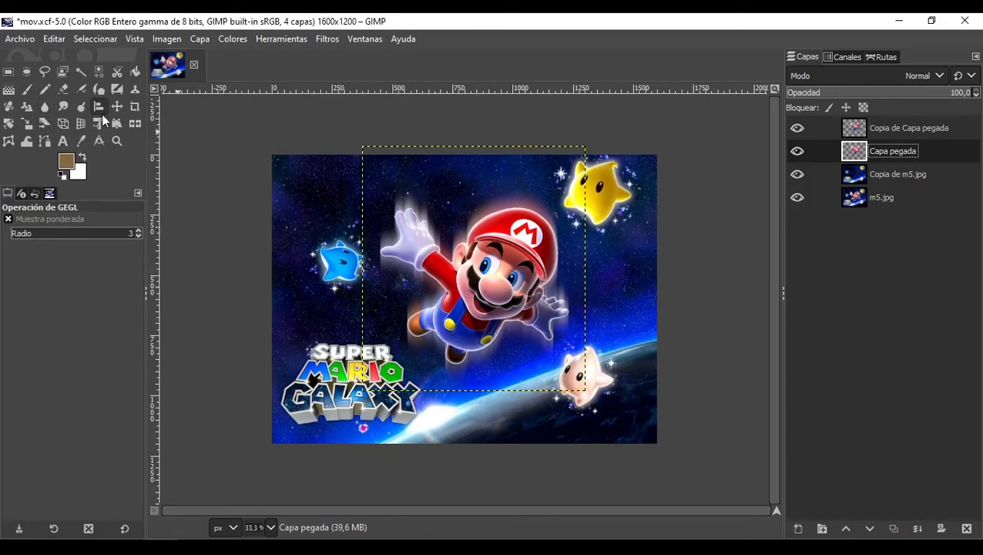
Step: Warp Mario's lower body with the Warp Transform tool in Mover píxeles mode at size 159,31
{"action": "left_click", "coordinate": [26, 141]}
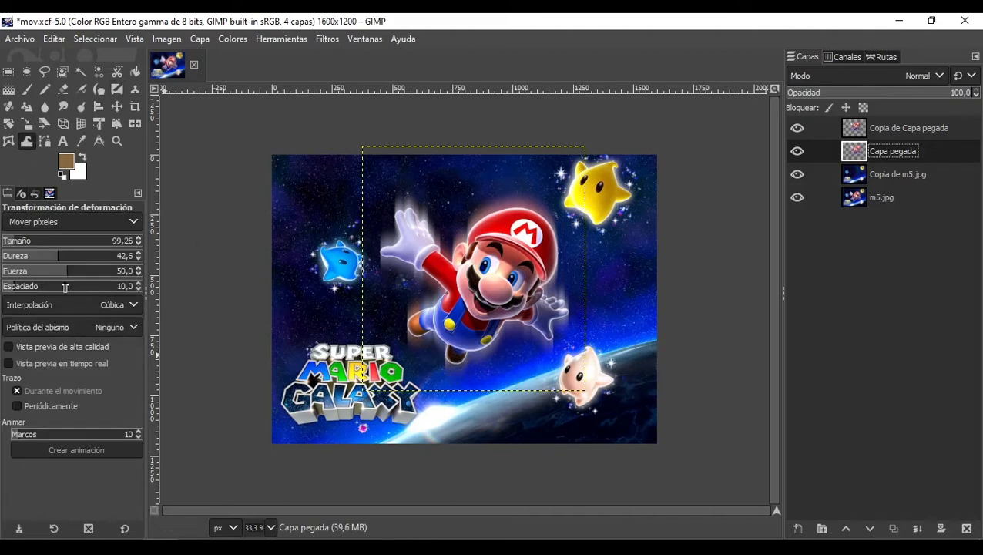
{"action": "left_click", "coordinate": [22, 243]}
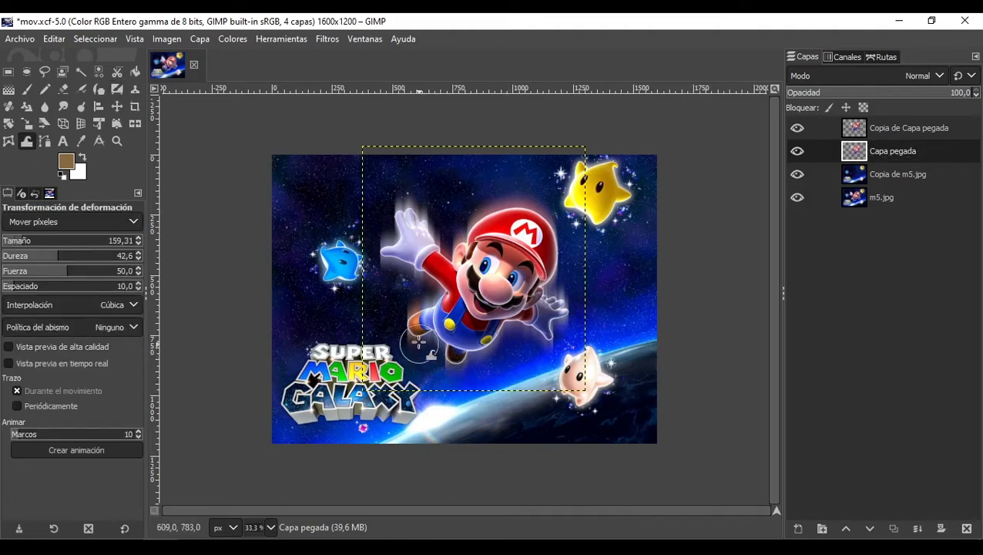
{"action": "mouse_move", "coordinate": [416, 330]}
{"action": "left_mouse_down"}
{"action": "mouse_move", "coordinate": [444, 362]}
{"action": "mouse_move", "coordinate": [448, 334]}
{"action": "mouse_move", "coordinate": [438, 356]}
{"action": "left_mouse_up"}
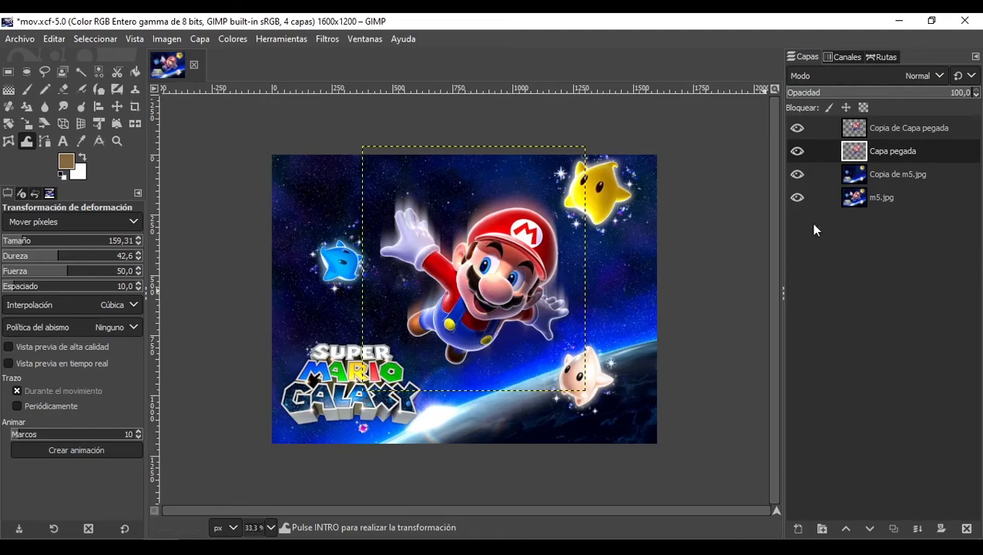
Step: Hide Copia de Capa pegada and show it again to compare
{"action": "left_click", "coordinate": [797, 128]}
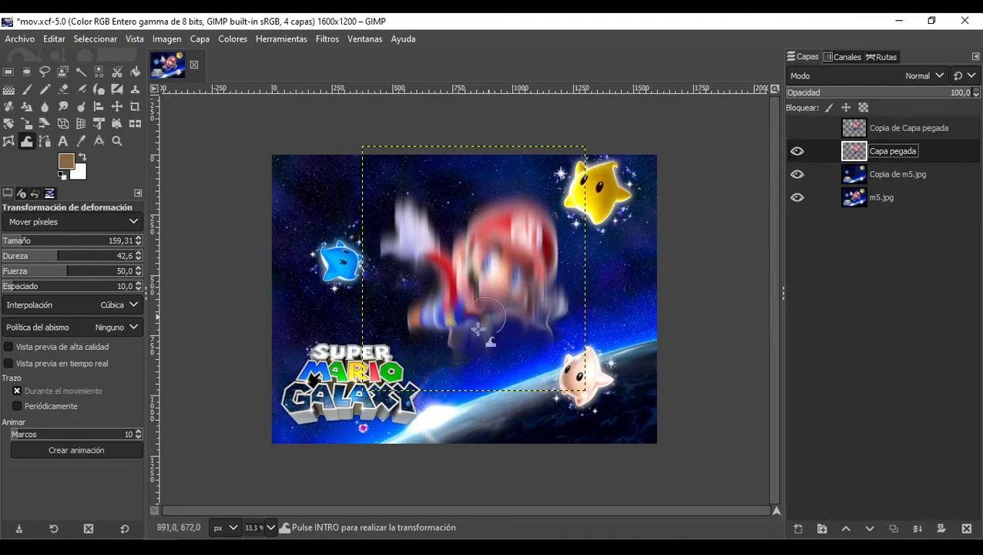
{"action": "left_click", "coordinate": [797, 128]}
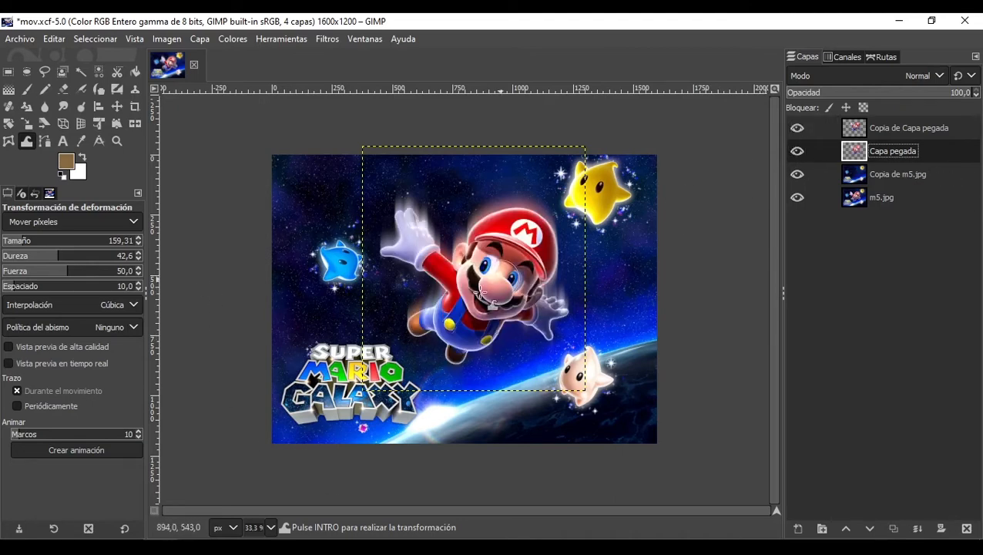
{"action": "left_click", "coordinate": [327, 42]}
{"action": "mouse_move", "coordinate": [549, 136]}
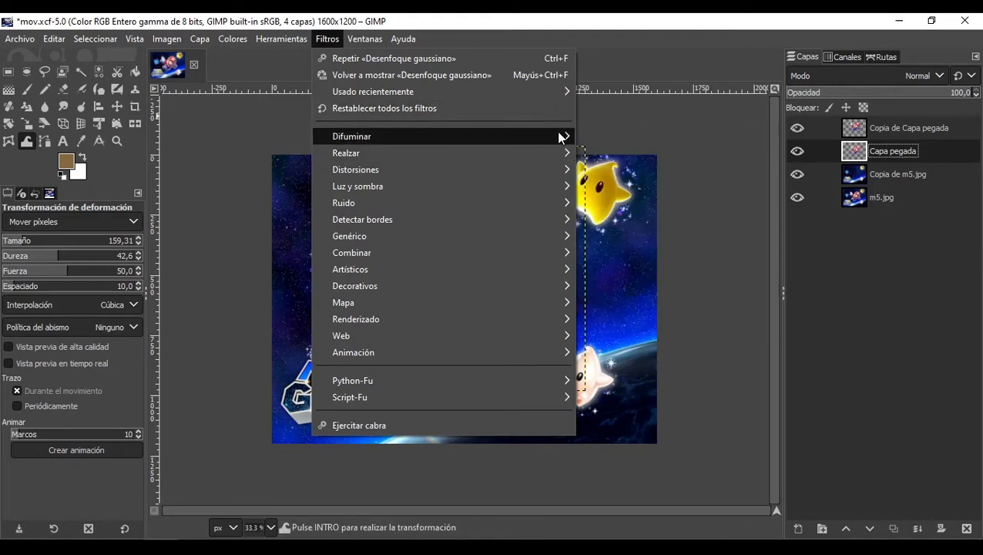
{"action": "left_click", "coordinate": [650, 117]}
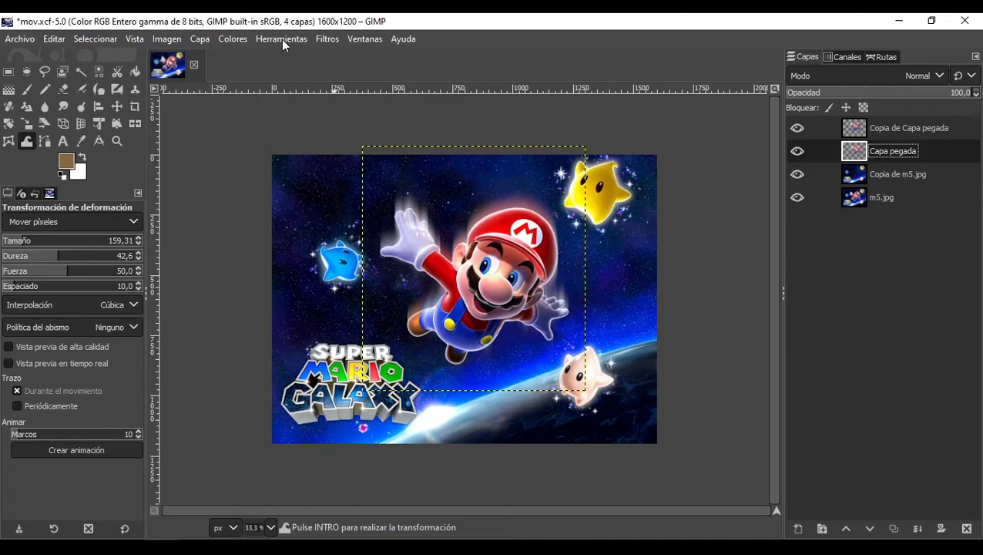
Step: Undo the last three operations on the image
{"action": "key", "text": "ctrl+z"}
{"action": "key", "text": "ctrl+z"}
{"action": "key", "text": "ctrl+z"}
{"action": "key", "text": "ctrl+z"}
{"action": "key", "text": "ctrl+z"}
{"action": "key", "text": "ctrl+z"}
{"action": "key", "text": "ctrl+z"}
{"action": "key", "text": "ctrl+z"}
{"action": "key", "text": "ctrl+z"}
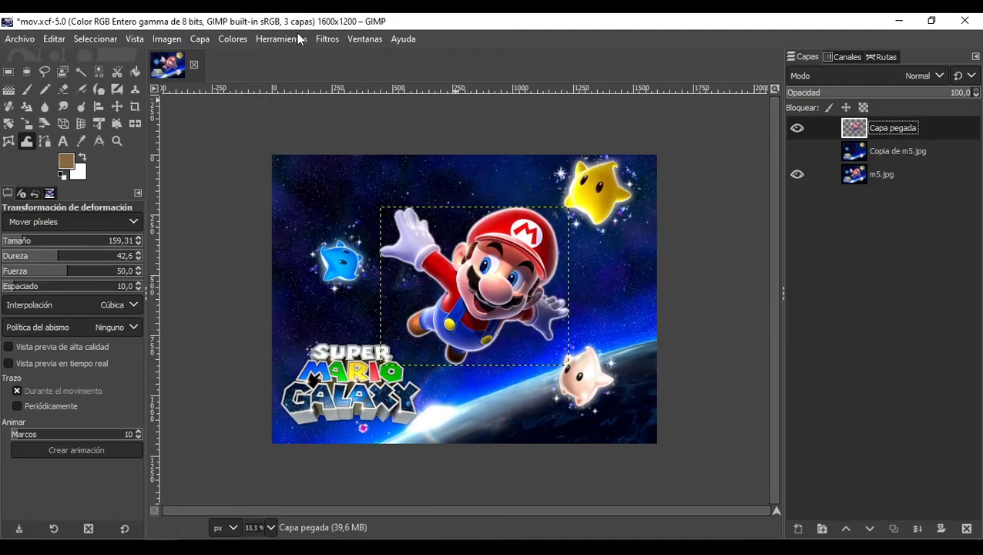
Step: Try a linear motion blur on Capa pegada with length 44,23 and angle 120,39, then close the dialog
{"action": "left_click", "coordinate": [322, 39]}
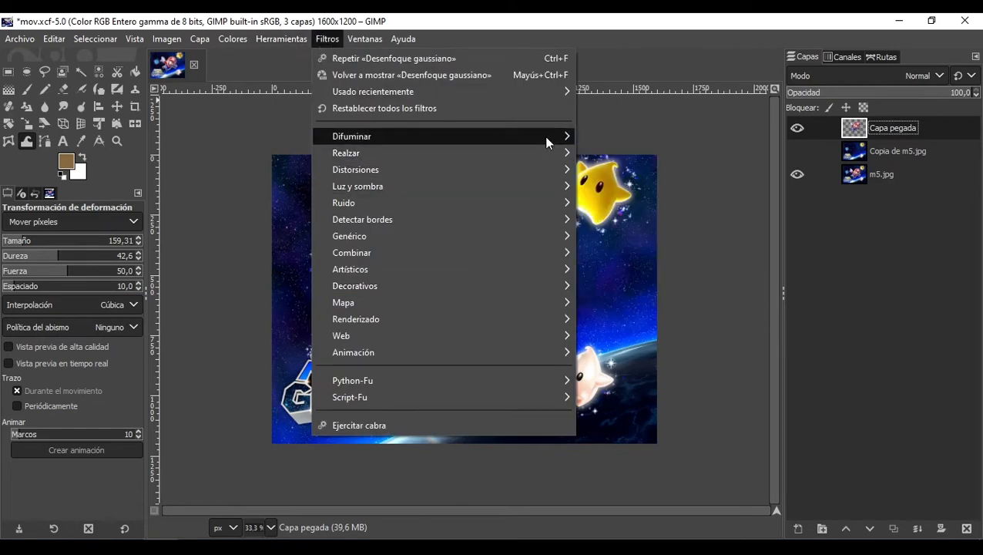
{"action": "mouse_move", "coordinate": [553, 134]}
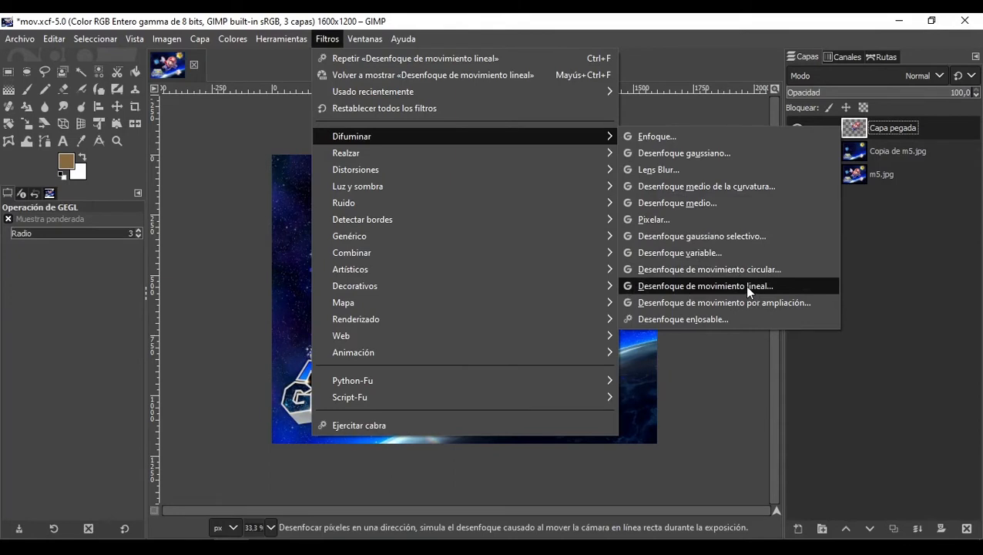
{"action": "left_click", "coordinate": [747, 287]}
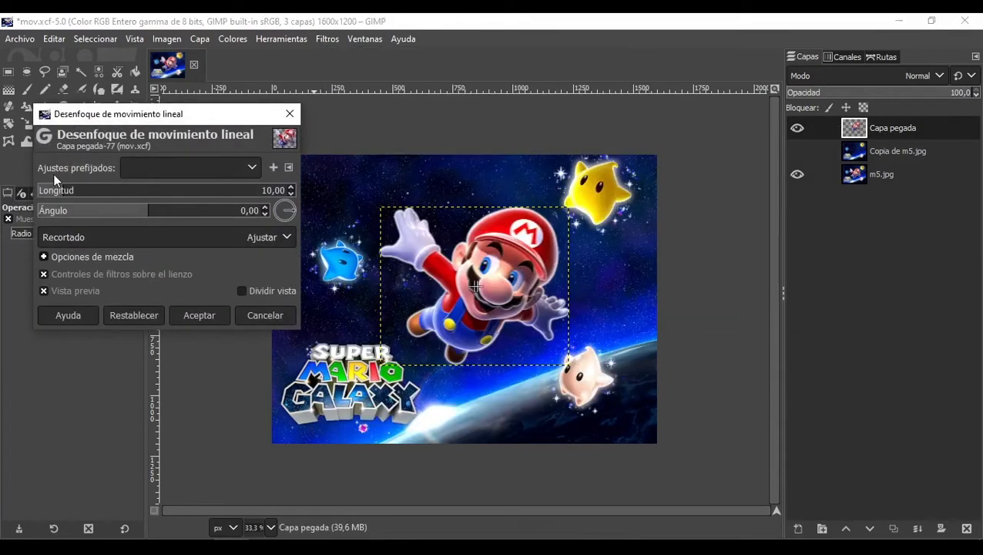
{"action": "left_click_drag", "start_coordinate": [61, 193], "coordinate": [111, 194]}
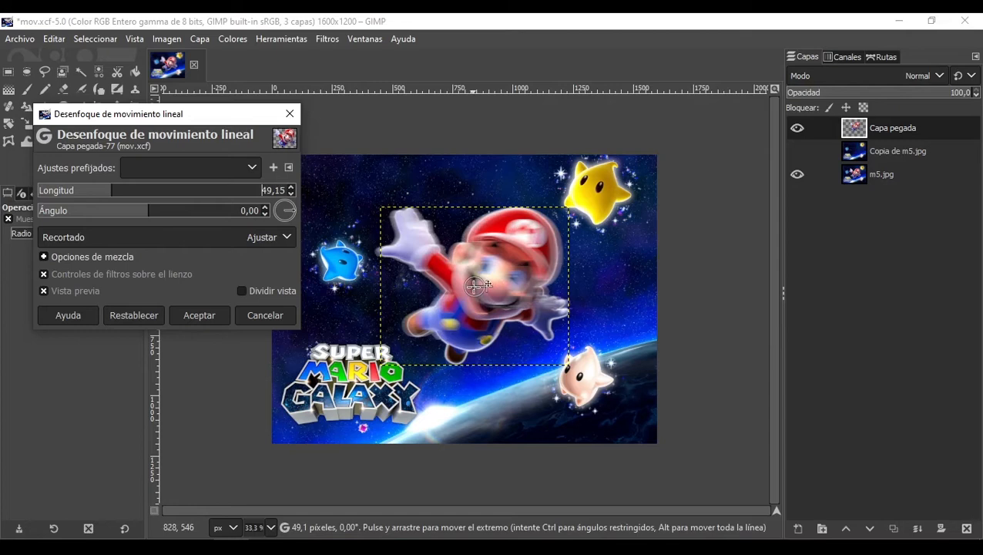
{"action": "left_click_drag", "start_coordinate": [474, 287], "coordinate": [568, 273]}
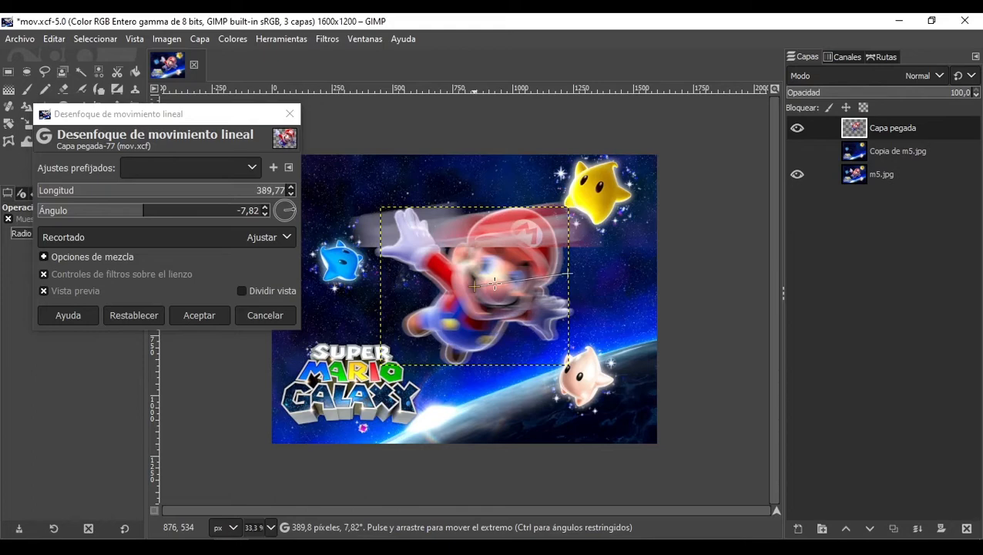
{"action": "left_click", "coordinate": [92, 192]}
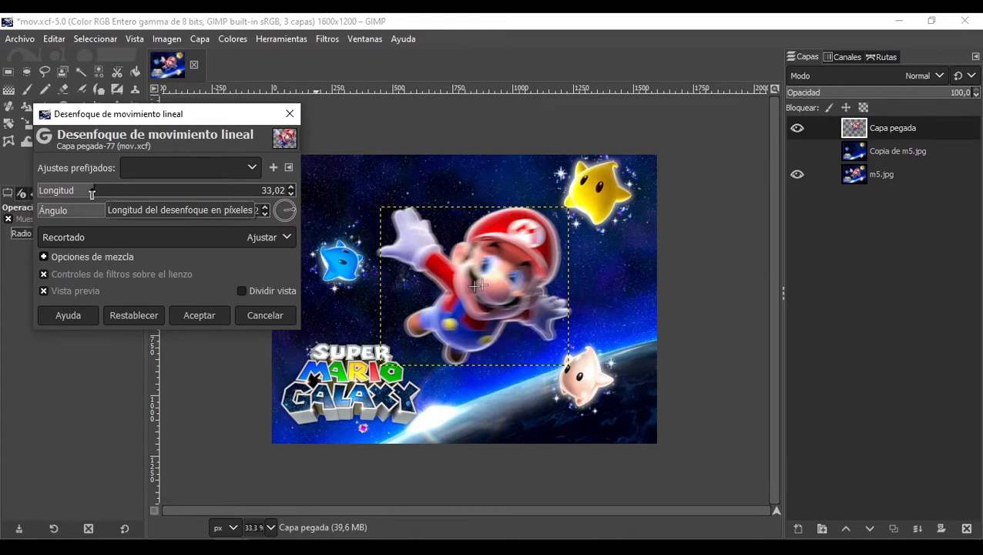
{"action": "left_click_drag", "start_coordinate": [92, 194], "coordinate": [106, 194]}
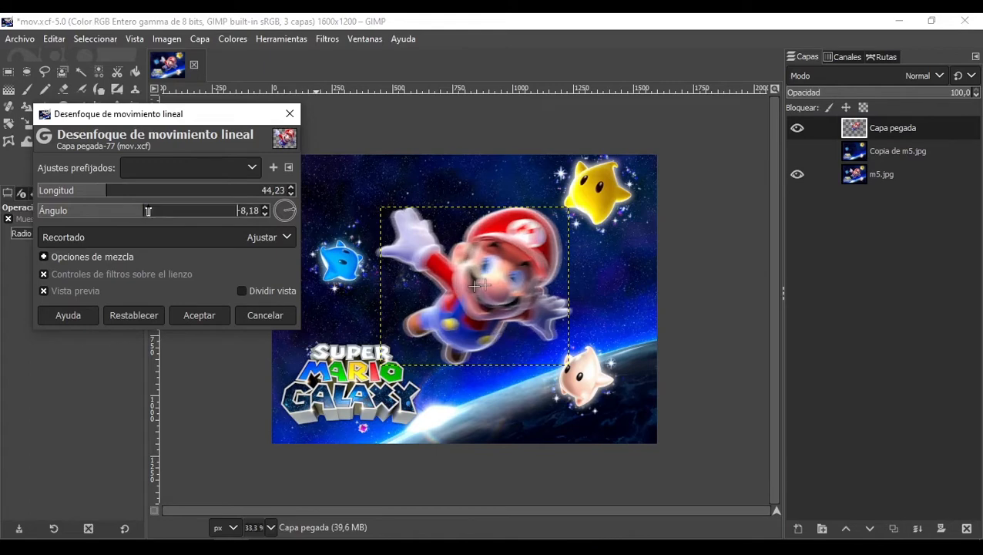
{"action": "left_click", "coordinate": [167, 212]}
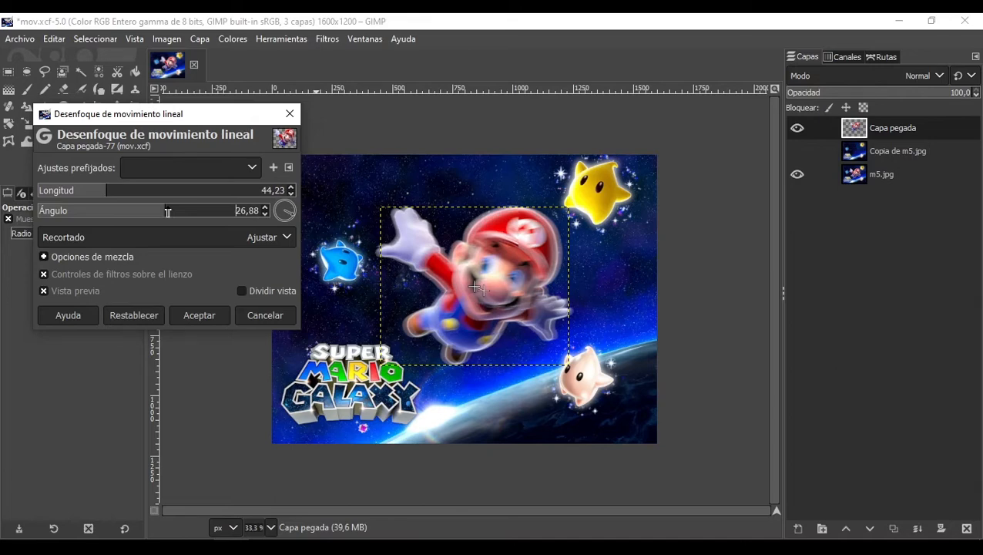
{"action": "left_click", "coordinate": [224, 211]}
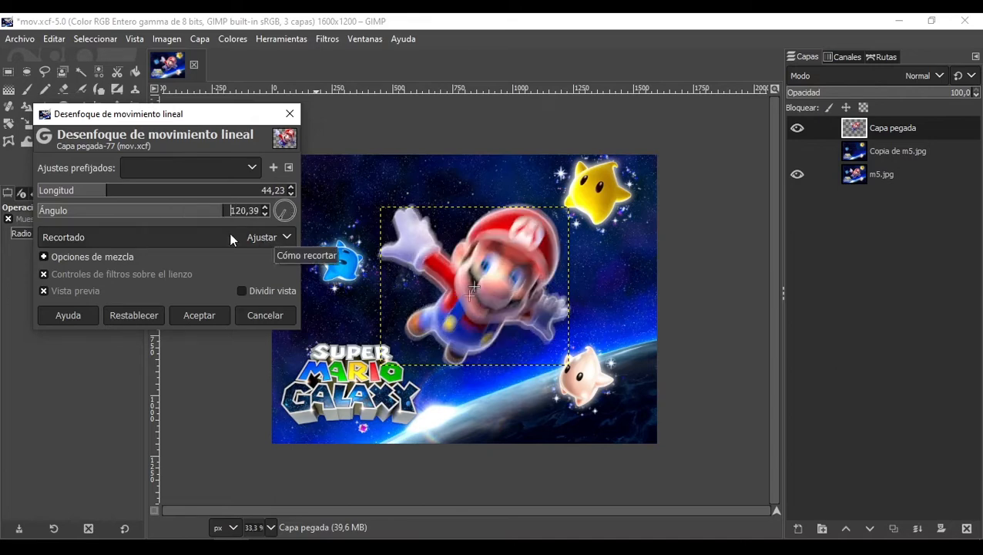
{"action": "left_click", "coordinate": [290, 115]}
Step: Try a circular motion blur on Capa pegada with angle 292,21 and its centre moved over Mario
{"action": "left_click", "coordinate": [335, 41]}
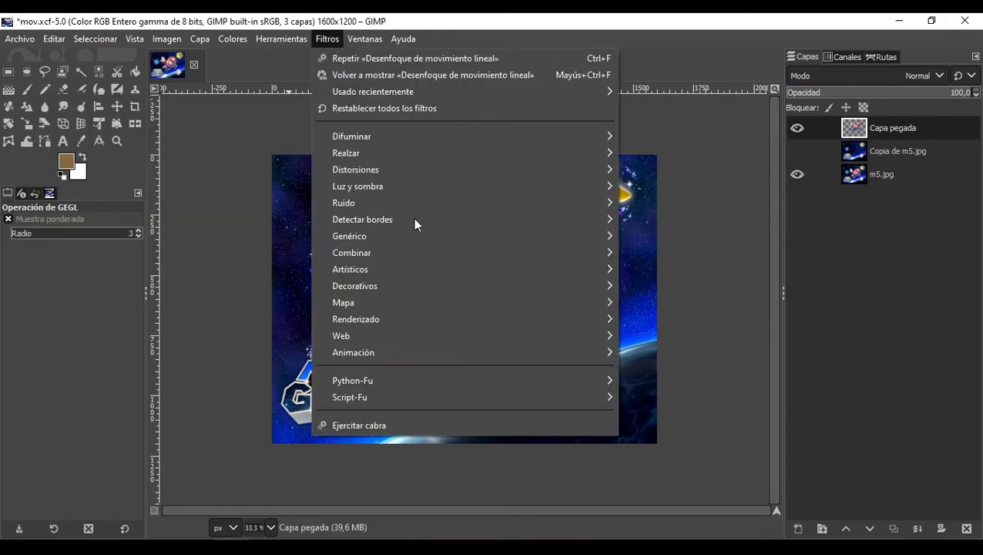
{"action": "mouse_move", "coordinate": [565, 132]}
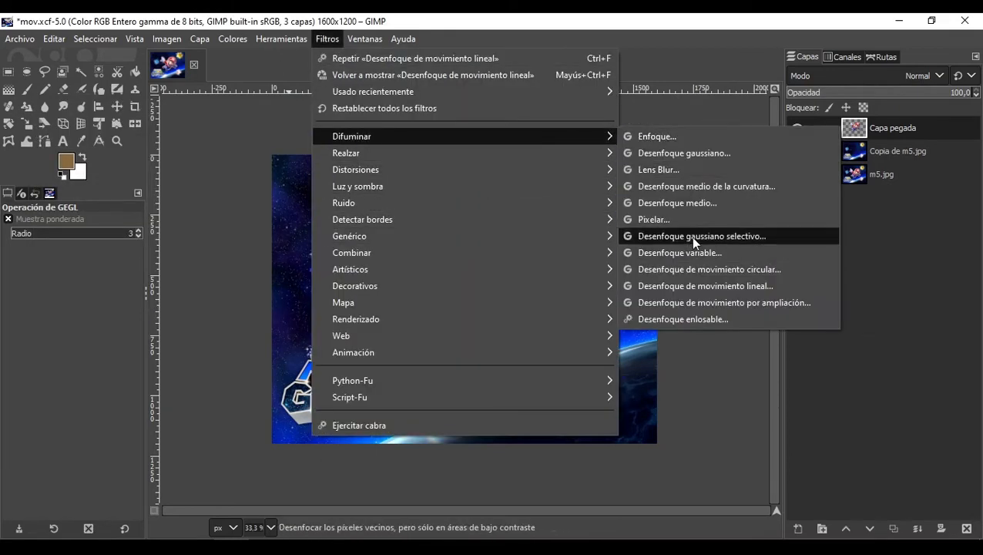
{"action": "left_click", "coordinate": [713, 273]}
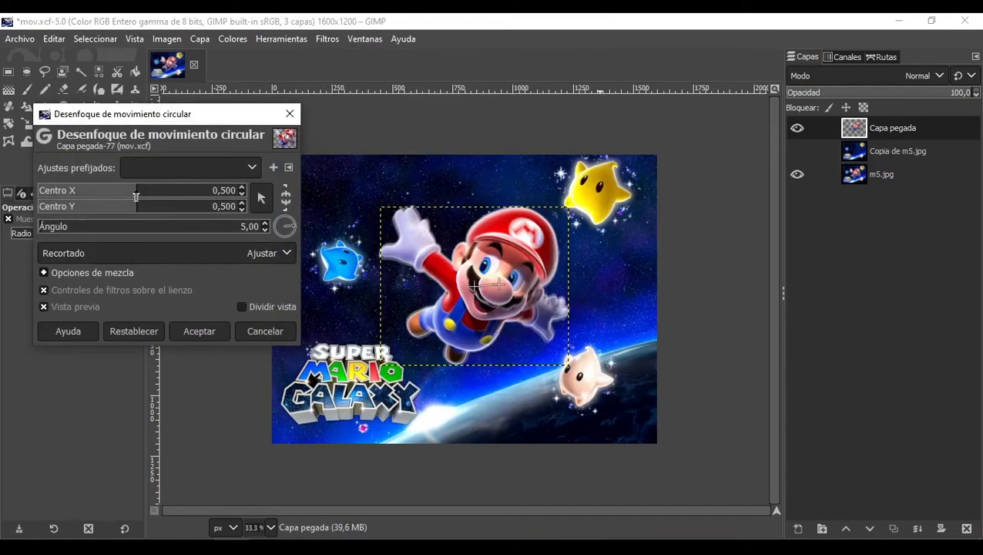
{"action": "left_click", "coordinate": [157, 226]}
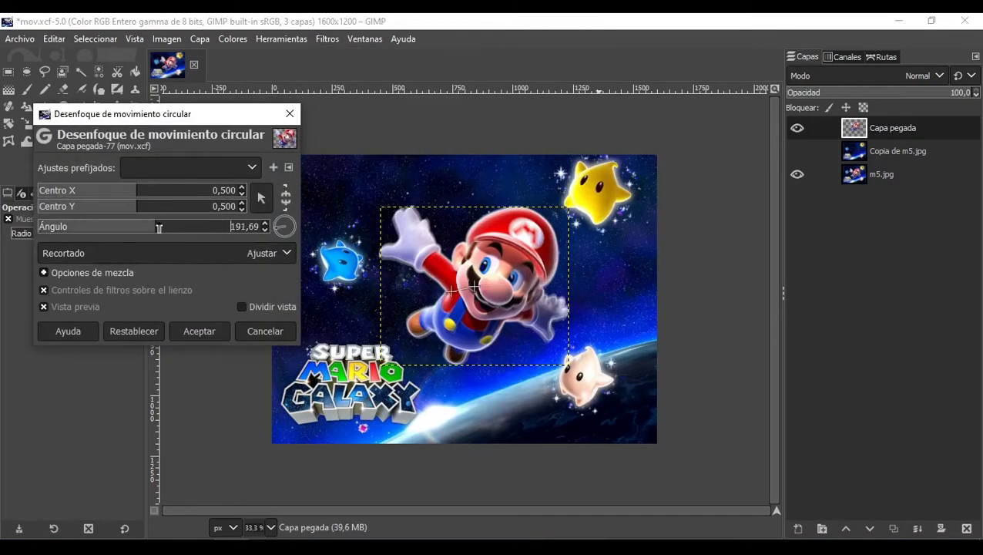
{"action": "left_click_drag", "start_coordinate": [157, 226], "coordinate": [184, 228]}
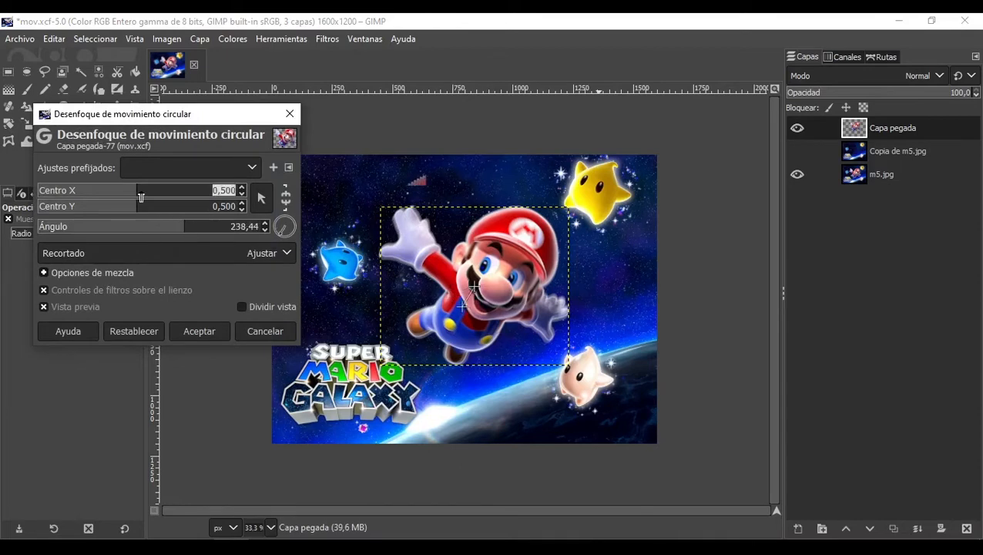
{"action": "left_click_drag", "start_coordinate": [142, 197], "coordinate": [154, 195]}
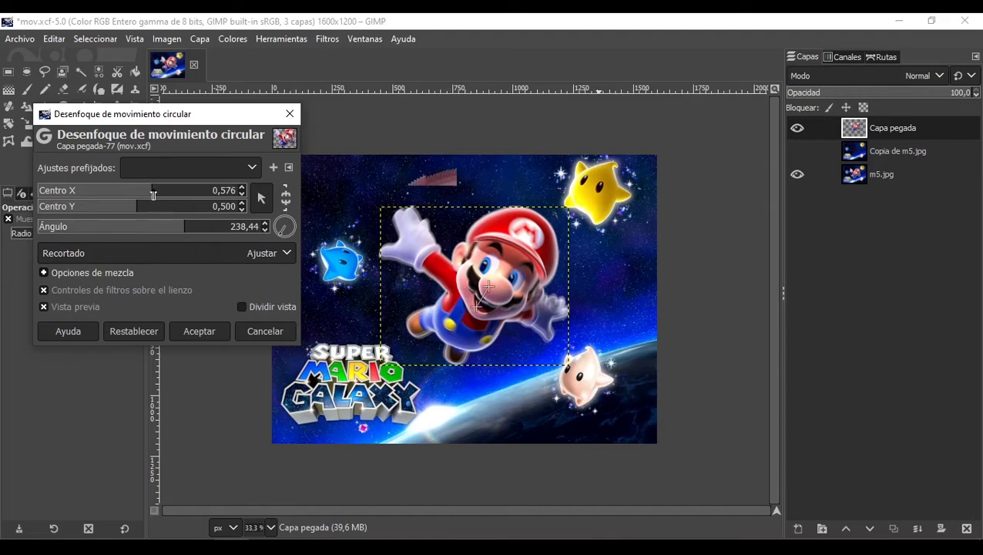
{"action": "left_click_drag", "start_coordinate": [184, 228], "coordinate": [218, 231]}
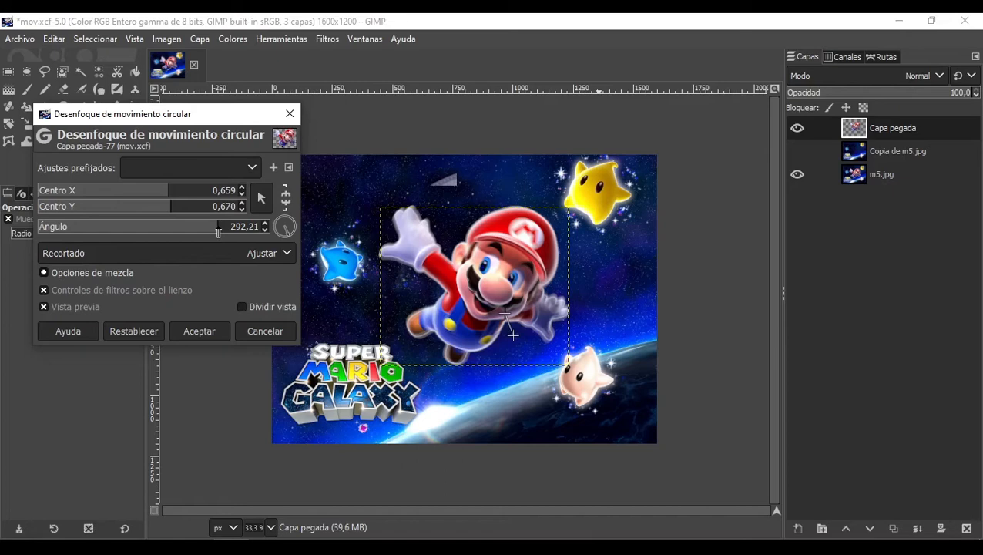
{"action": "left_click_drag", "start_coordinate": [513, 334], "coordinate": [439, 264]}
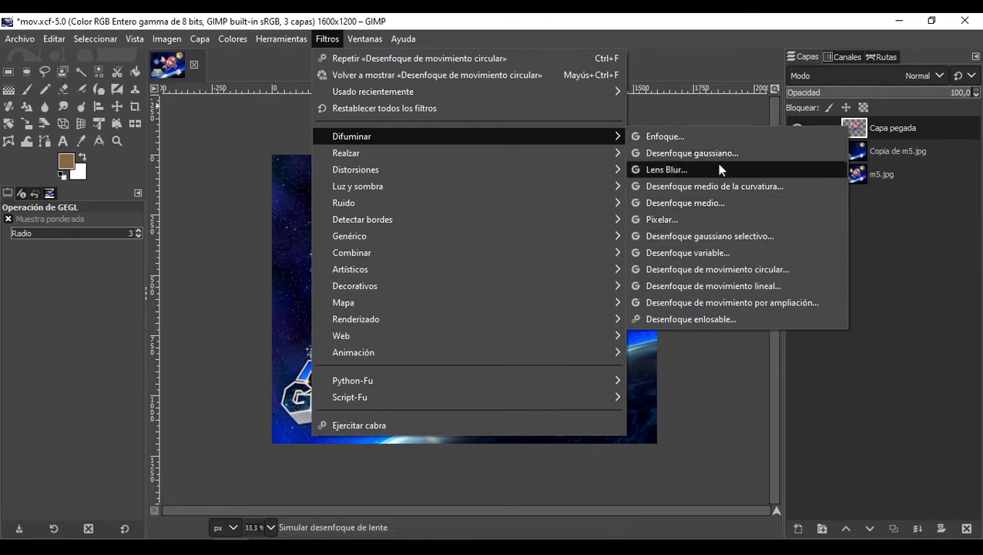
Step: Try a median blur on Capa pegada with radius 14, then cancel the dialog
{"action": "left_click", "coordinate": [698, 202]}
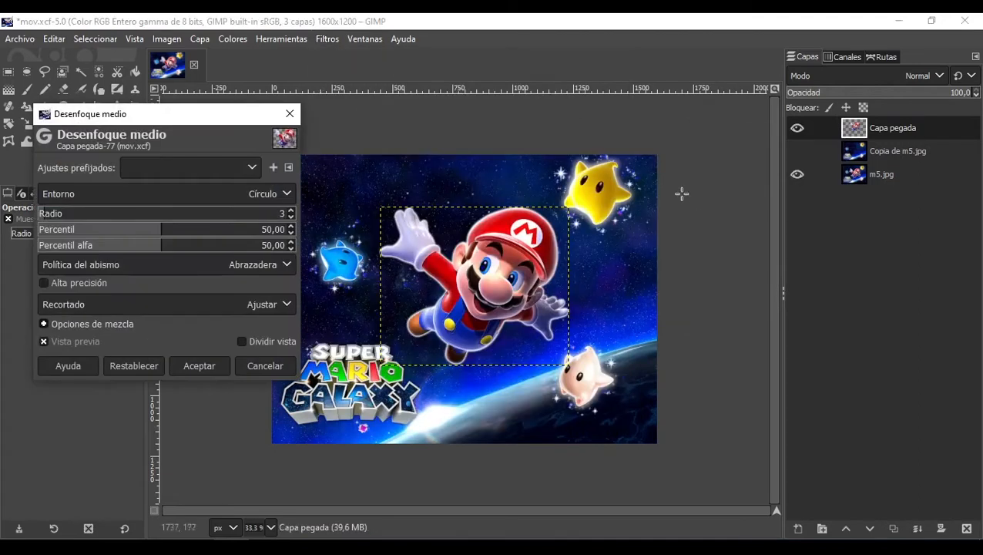
{"action": "left_click", "coordinate": [54, 213]}
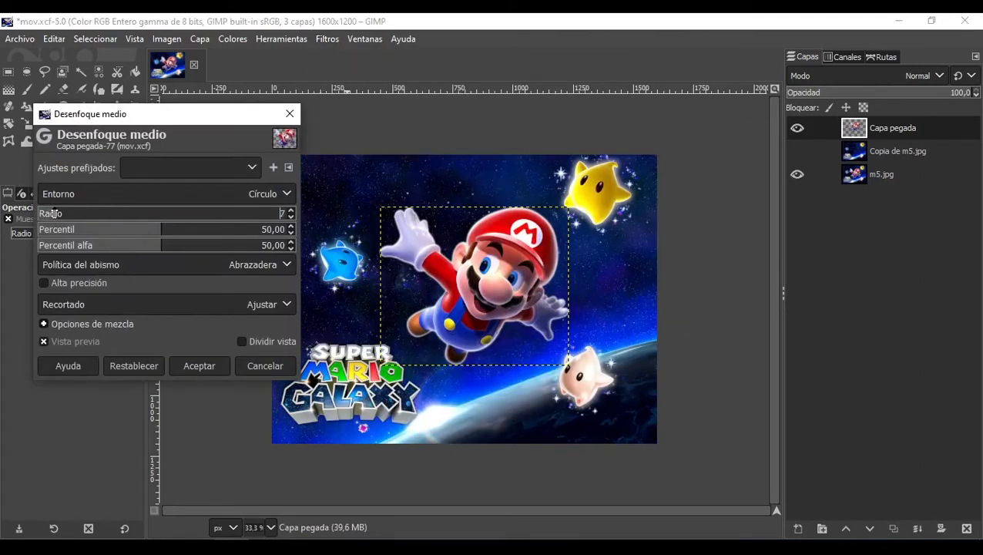
{"action": "scroll", "coordinate": [57, 213], "scroll_direction": "up", "scroll_amount": 2}
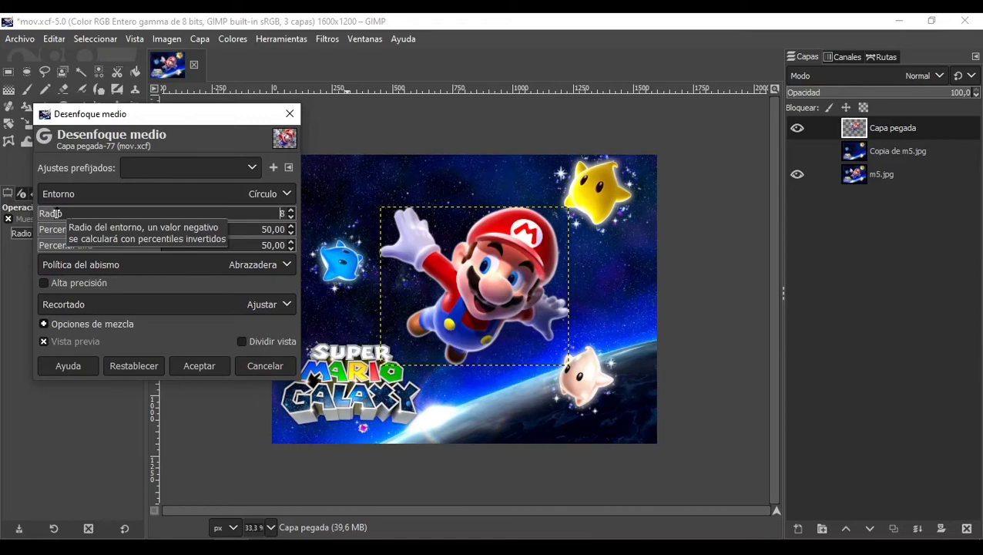
{"action": "scroll", "coordinate": [62, 213], "scroll_direction": "up", "scroll_amount": 3}
{"action": "scroll", "coordinate": [67, 213], "scroll_direction": "up", "scroll_amount": 2}
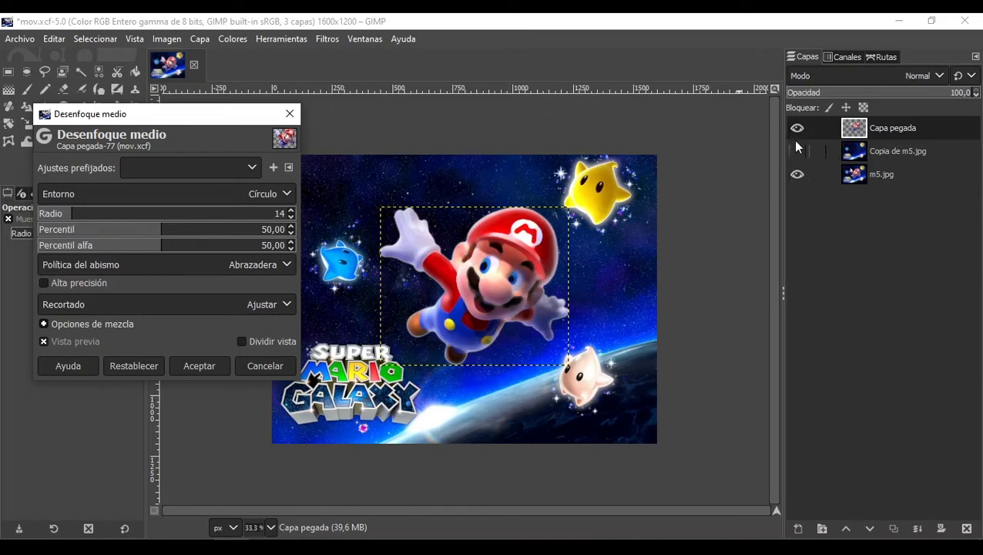
{"action": "left_click", "coordinate": [255, 369]}
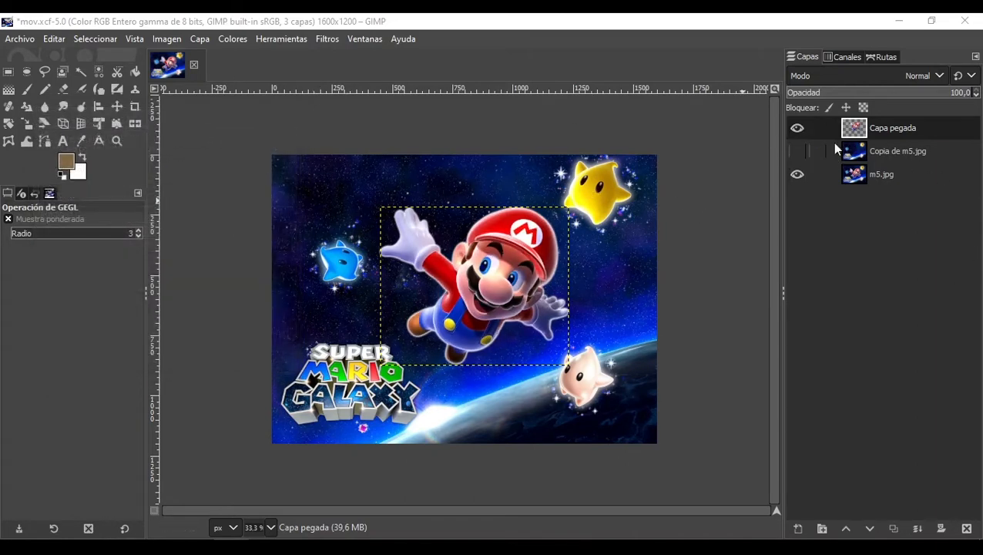
Step: Hide the Capa pegada layer and select the m5.jpg layer
{"action": "left_click", "coordinate": [798, 128]}
{"action": "left_click", "coordinate": [886, 176]}
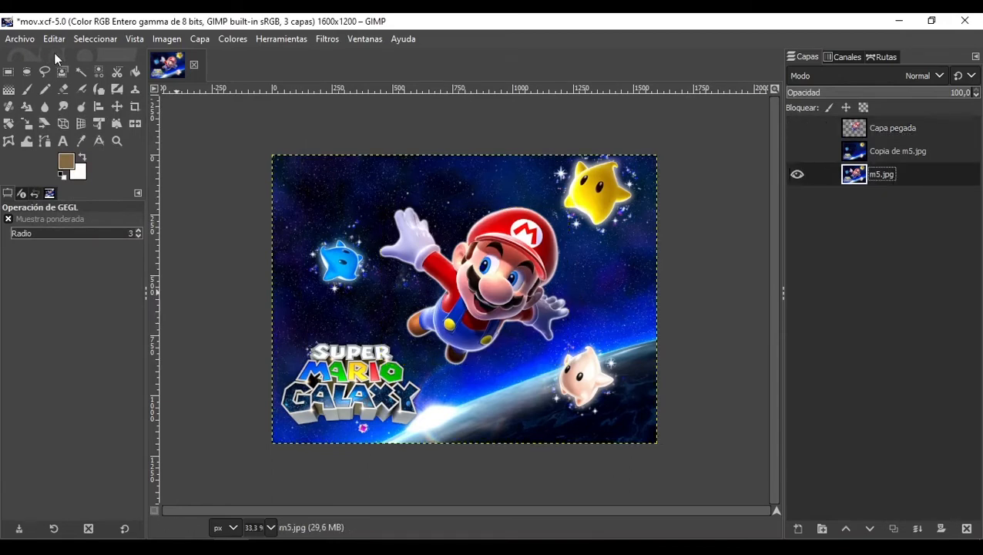
Step: Try a median blur on m5.jpg with radius 10 and percentile about 69,48, then cancel it
{"action": "left_click", "coordinate": [324, 42]}
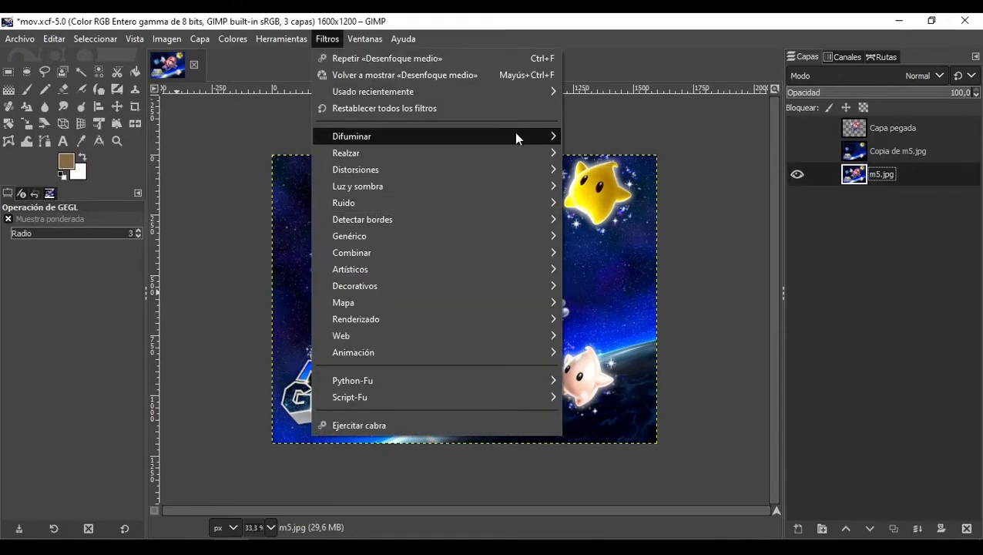
{"action": "mouse_move", "coordinate": [514, 134]}
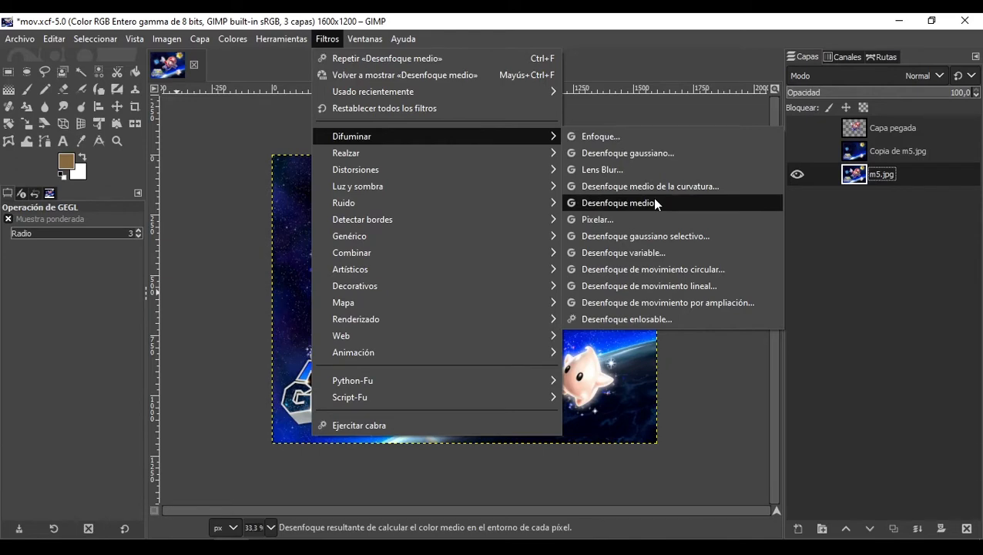
{"action": "left_click", "coordinate": [654, 203]}
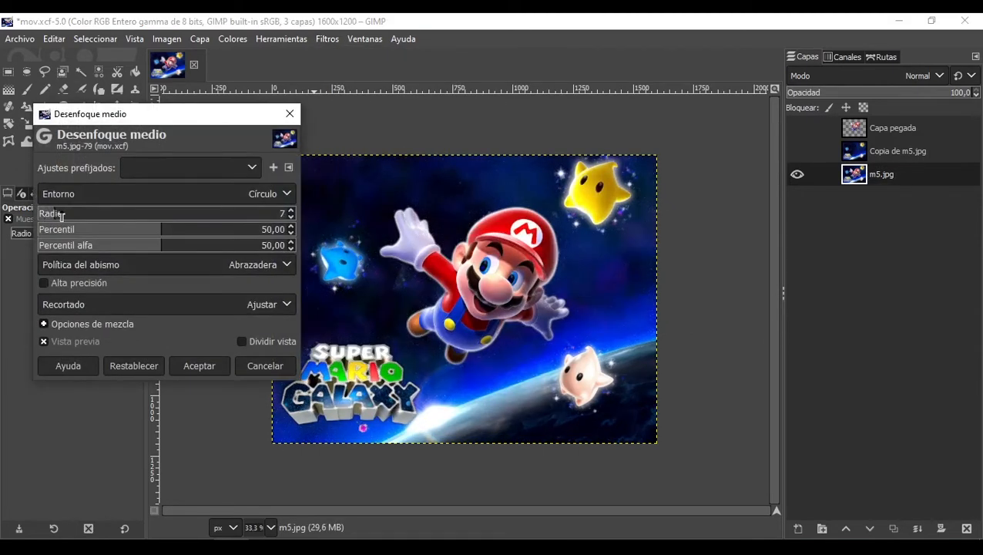
{"action": "left_click", "coordinate": [62, 215]}
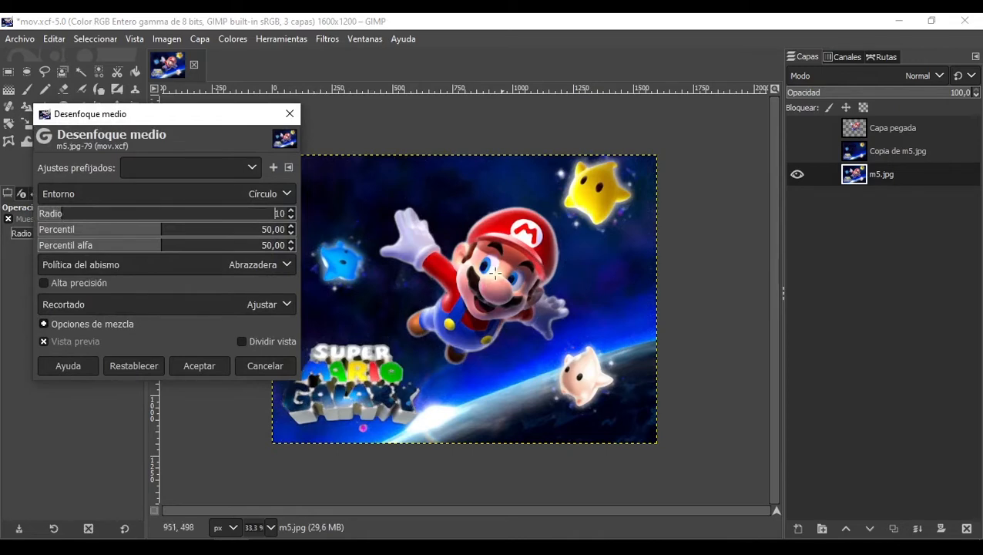
{"action": "left_click_drag", "start_coordinate": [103, 228], "coordinate": [209, 237]}
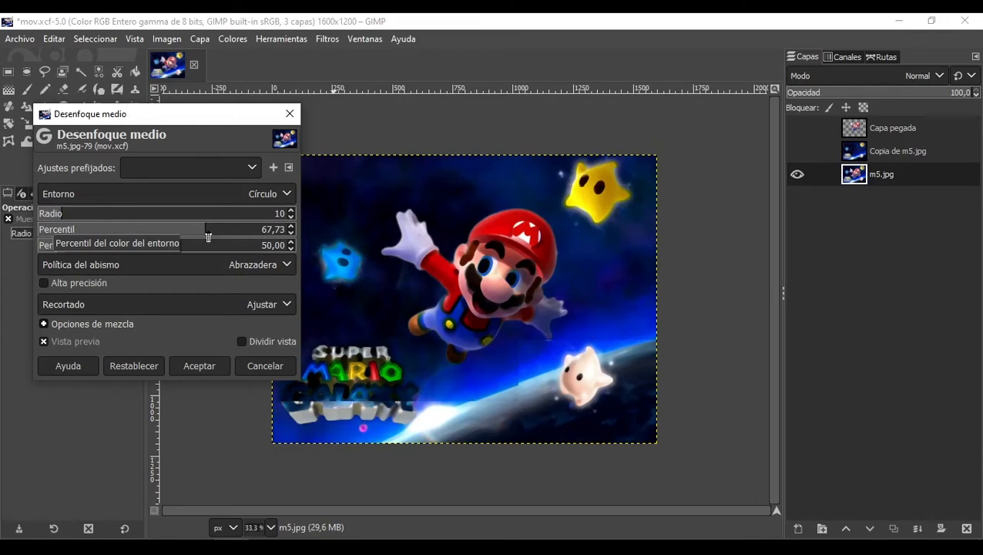
{"action": "left_click_drag", "start_coordinate": [208, 238], "coordinate": [215, 238]}
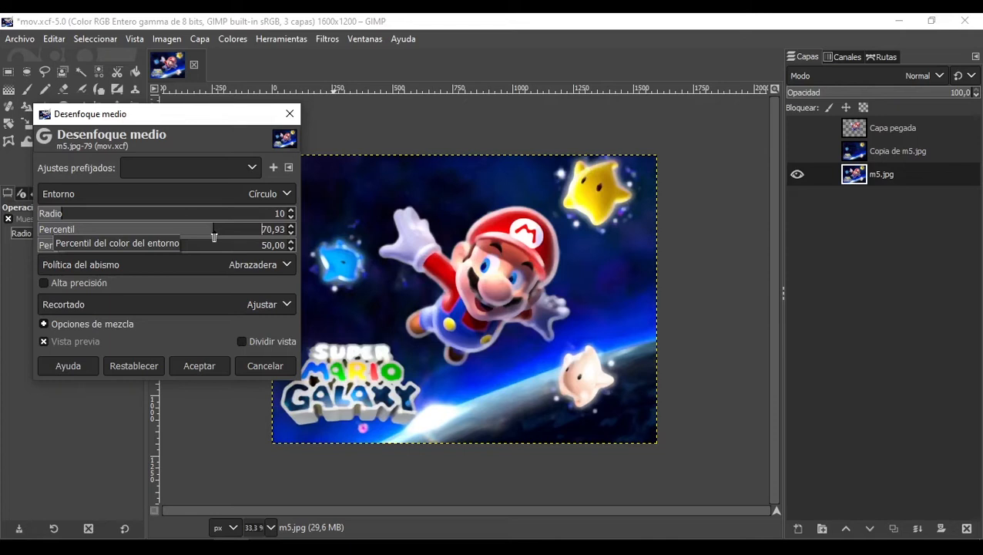
{"action": "left_click_drag", "start_coordinate": [215, 237], "coordinate": [210, 238]}
{"action": "left_click", "coordinate": [223, 246]}
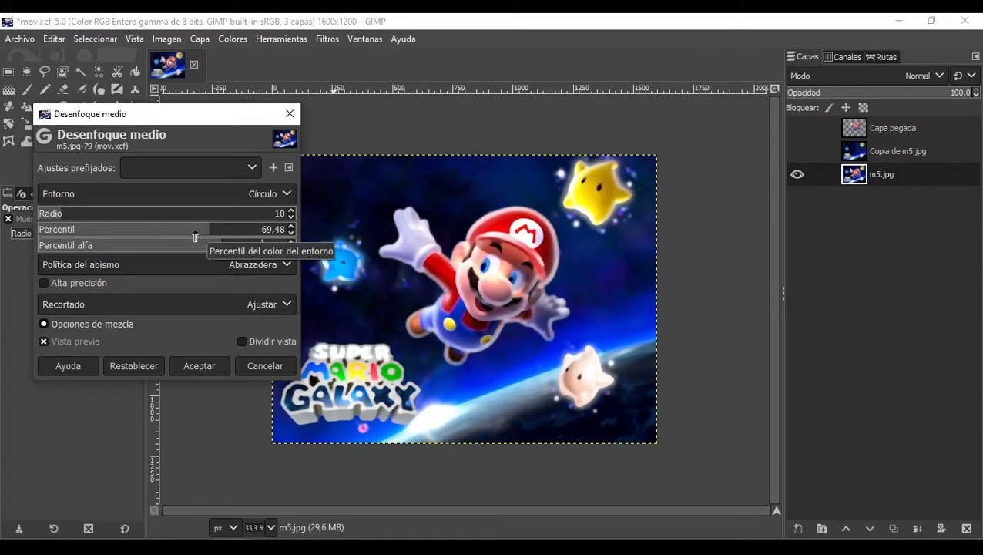
{"action": "left_click", "coordinate": [257, 370]}
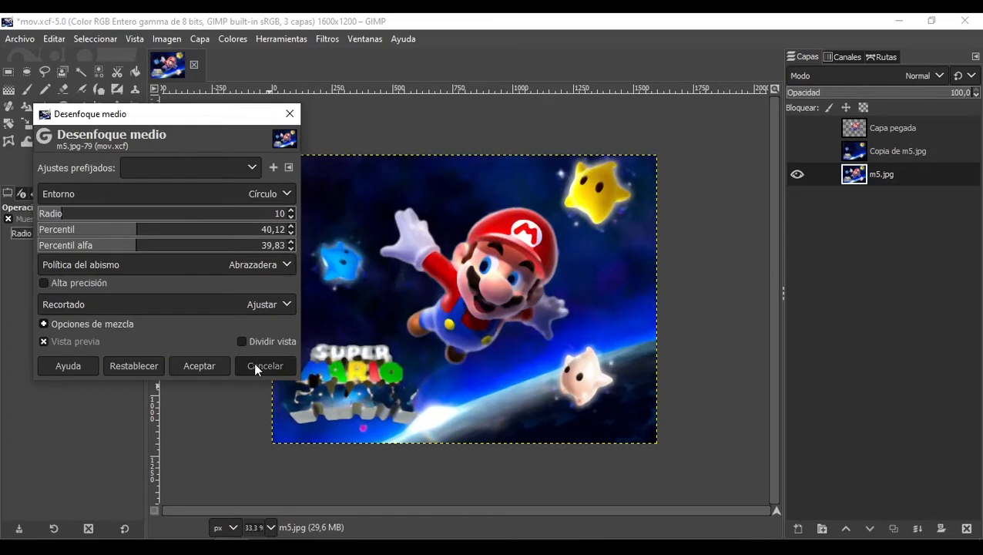
{"action": "left_click", "coordinate": [301, 40]}
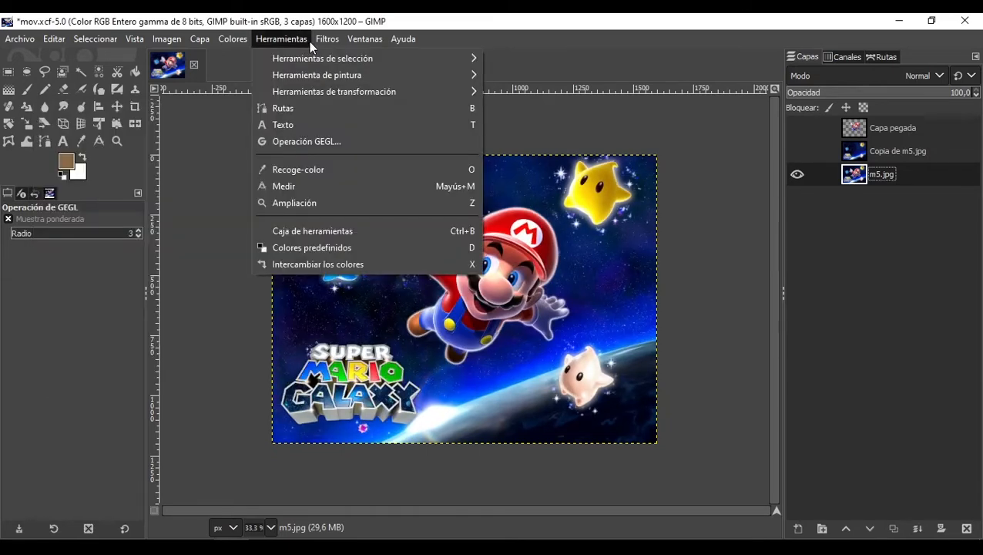
{"action": "mouse_move", "coordinate": [327, 39]}
{"action": "mouse_move", "coordinate": [503, 151]}
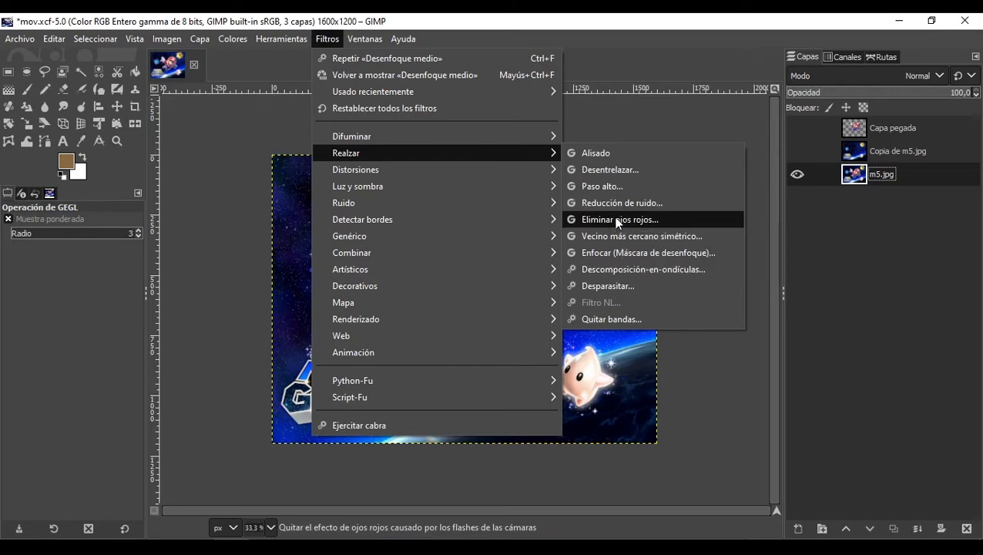
Step: Close mov.xcf, discarding its changes
{"action": "left_click", "coordinate": [236, 133]}
{"action": "left_click", "coordinate": [196, 67]}
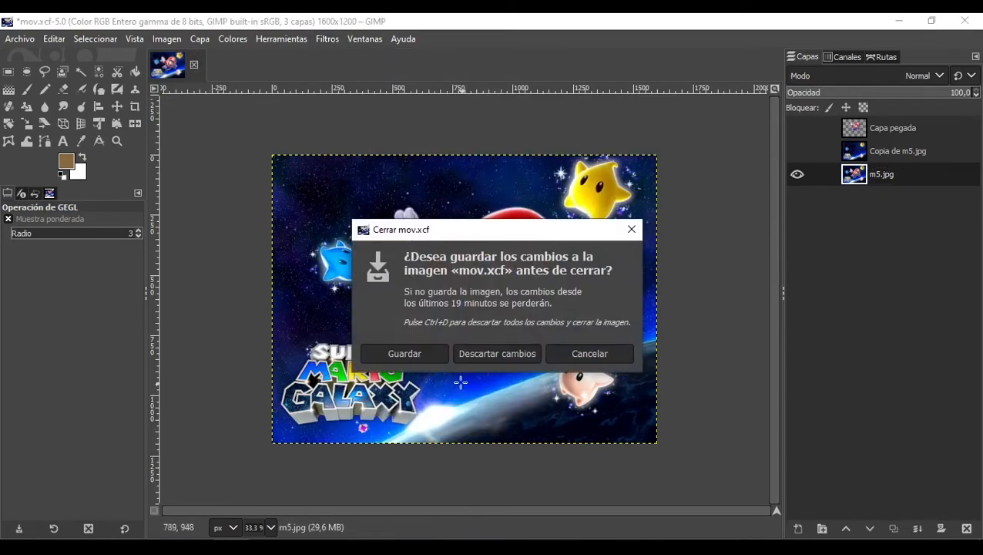
{"action": "left_click", "coordinate": [482, 353]}
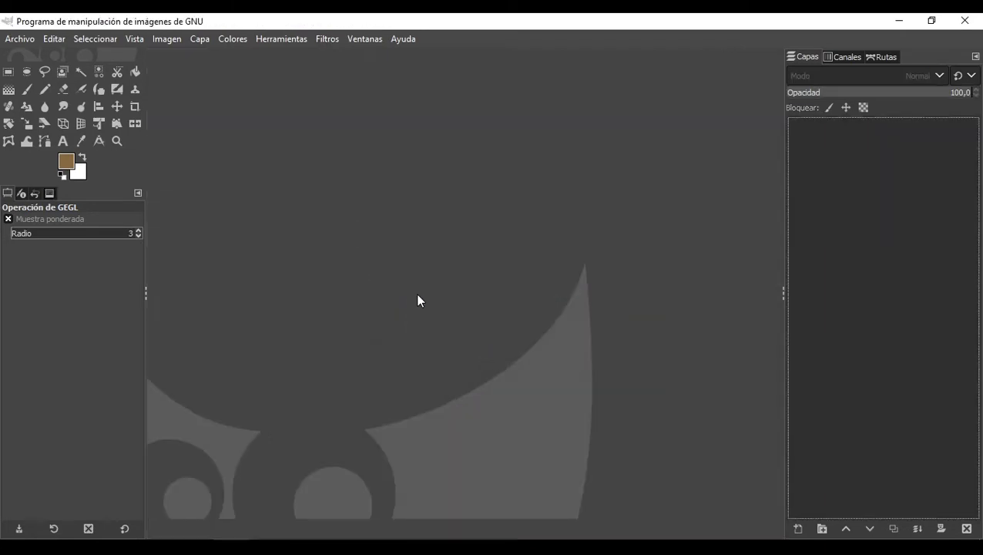
Step: Open the image Ojos Rojos.jpg from the Materiales folder
{"action": "left_click", "coordinate": [13, 40]}
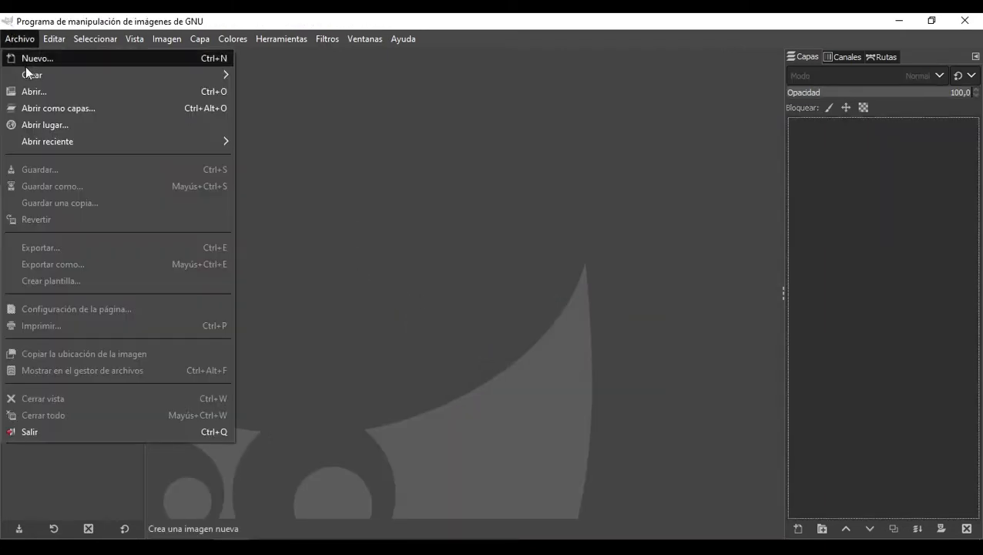
{"action": "left_click", "coordinate": [55, 93]}
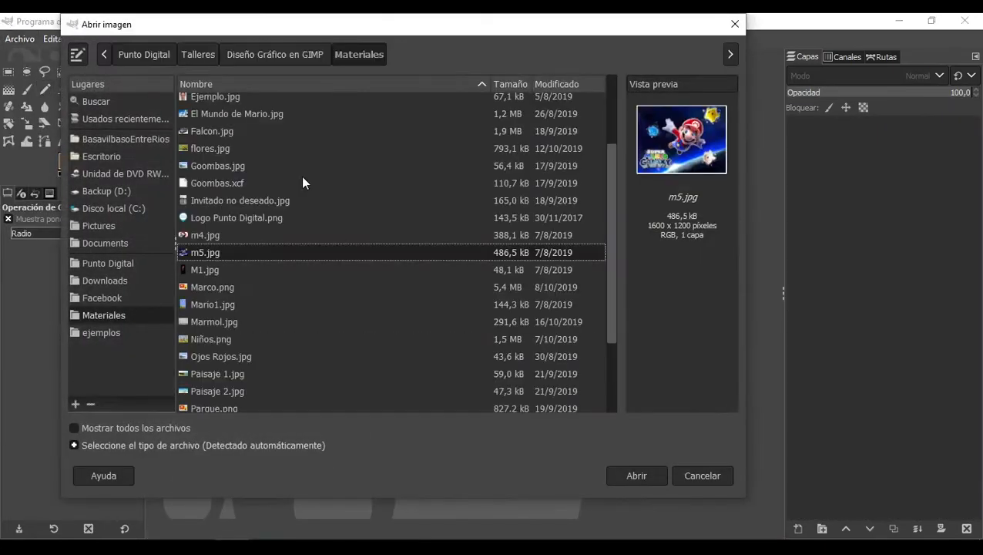
{"action": "scroll", "coordinate": [246, 200], "scroll_direction": "up", "scroll_amount": 3}
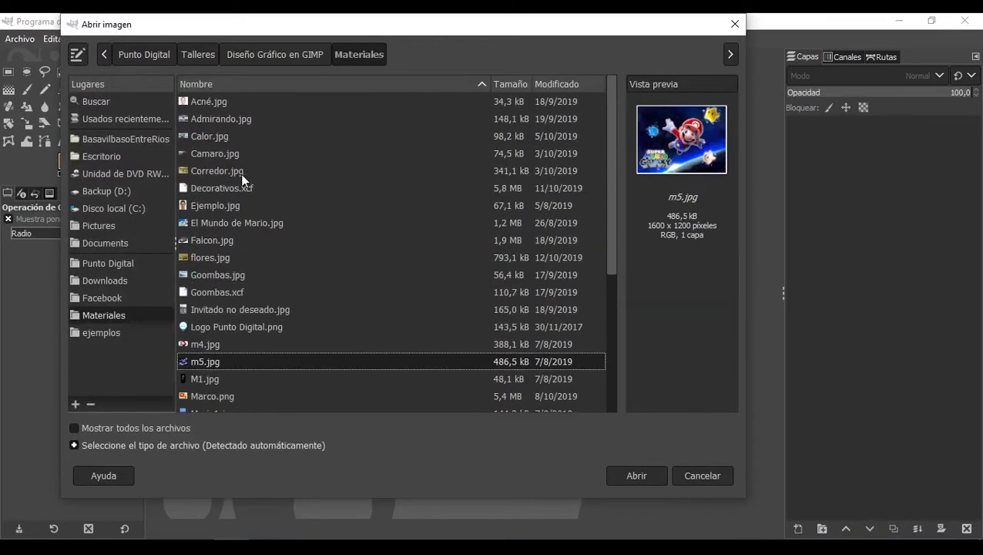
{"action": "scroll", "coordinate": [254, 186], "scroll_direction": "down", "scroll_amount": 5}
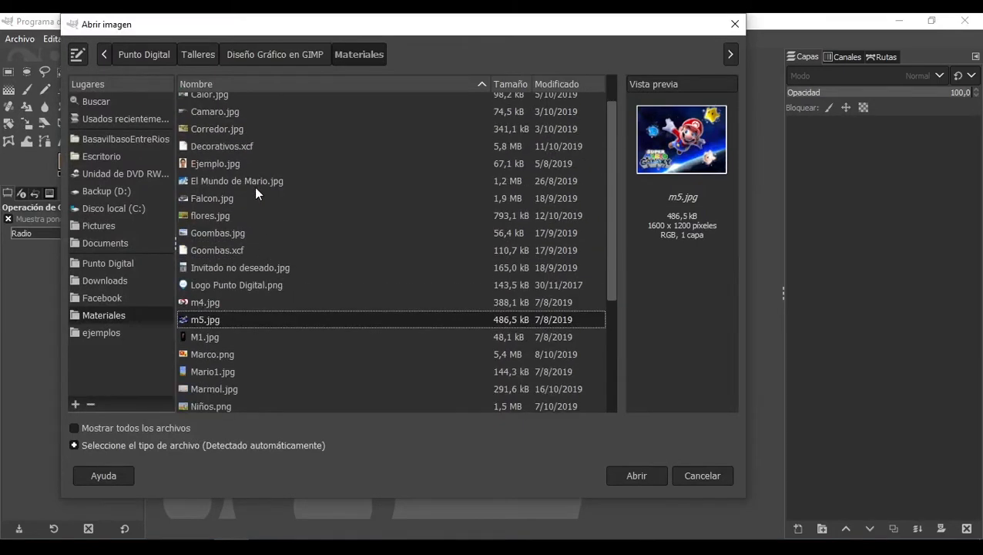
{"action": "left_click", "coordinate": [233, 255]}
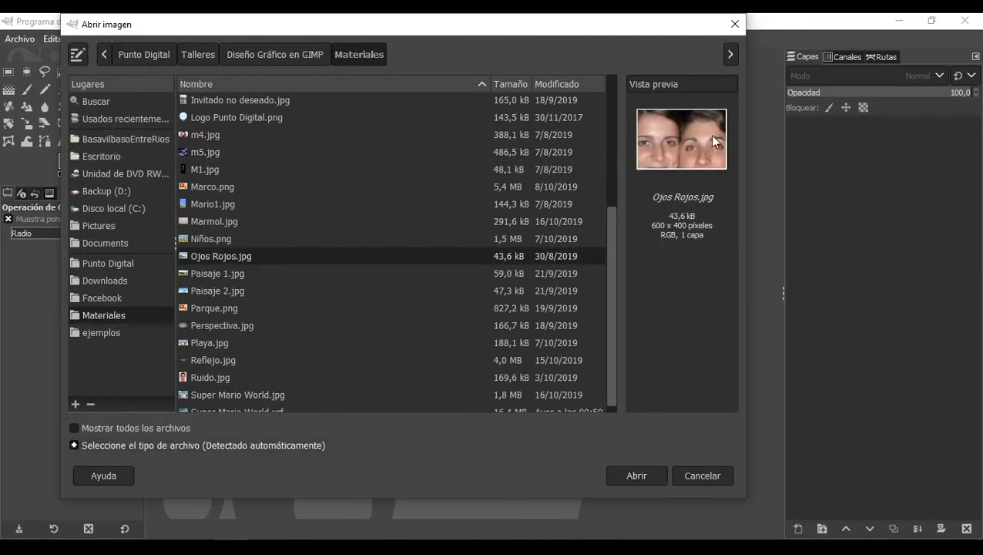
{"action": "left_click", "coordinate": [645, 467]}
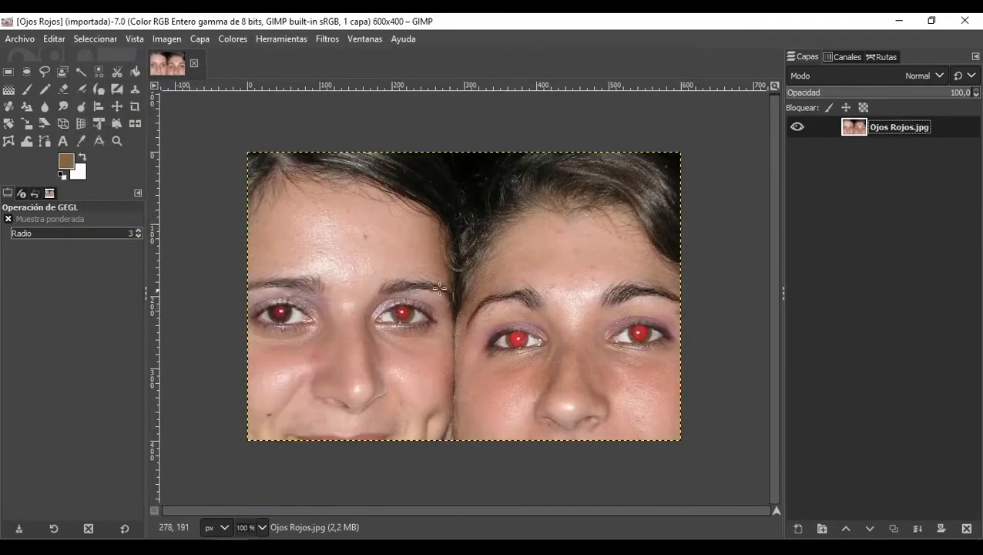
Step: Apply the red-eye removal filter with a threshold of 0,405
{"action": "left_click", "coordinate": [335, 40]}
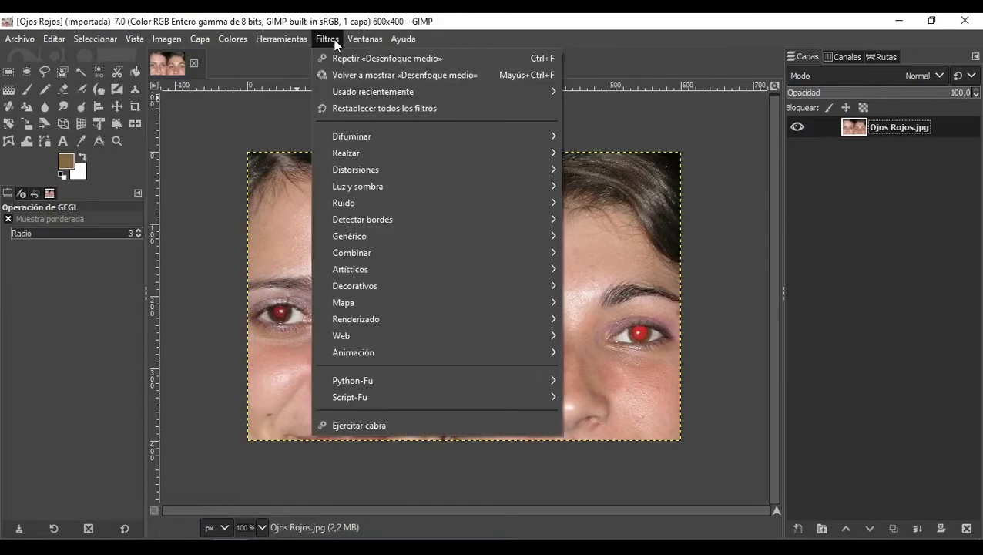
{"action": "mouse_move", "coordinate": [436, 153]}
{"action": "left_click", "coordinate": [628, 221]}
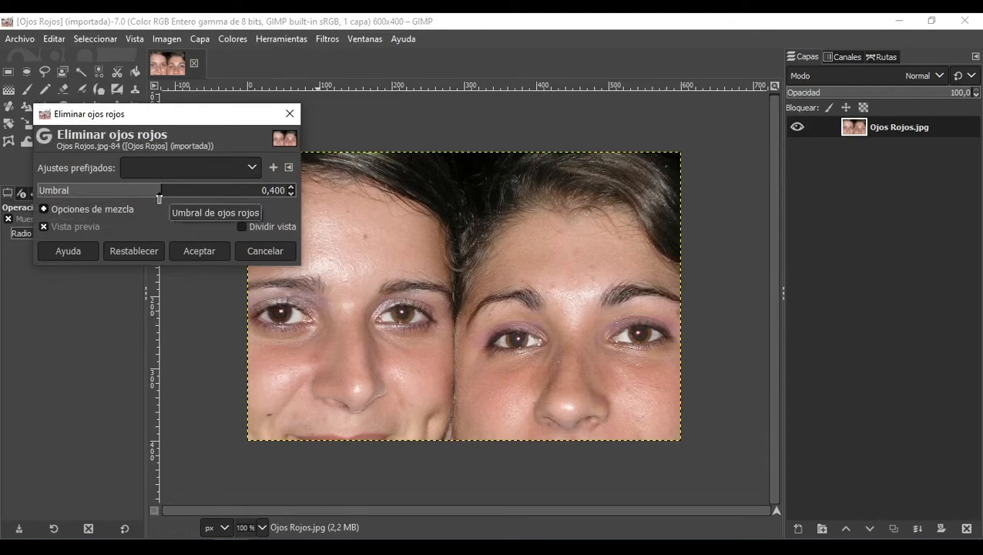
{"action": "mouse_move", "coordinate": [160, 196]}
{"action": "left_mouse_down"}
{"action": "mouse_move", "coordinate": [219, 195]}
{"action": "mouse_move", "coordinate": [1, 194]}
{"action": "mouse_move", "coordinate": [172, 192]}
{"action": "mouse_move", "coordinate": [1, 197]}
{"action": "mouse_move", "coordinate": [161, 188]}
{"action": "left_mouse_up"}
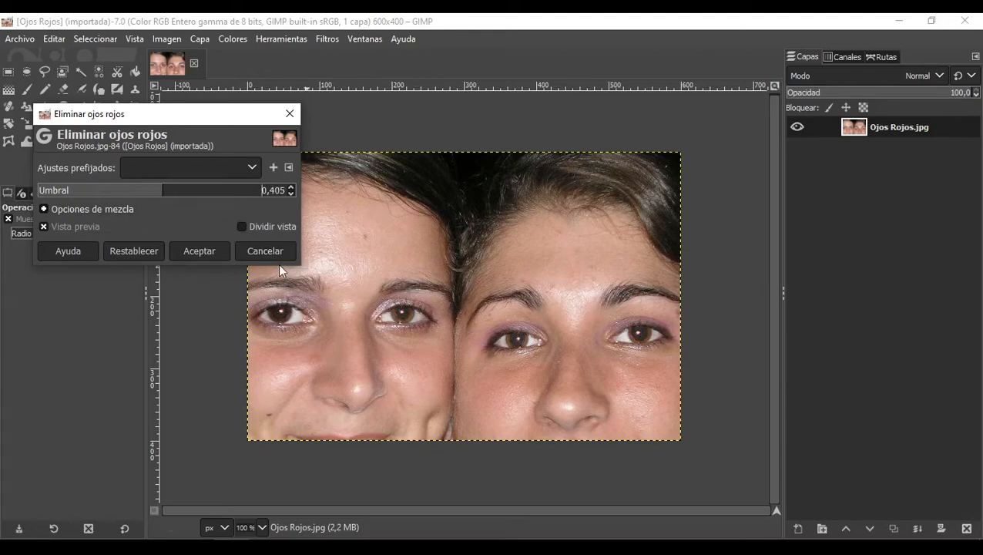
{"action": "left_click", "coordinate": [201, 251]}
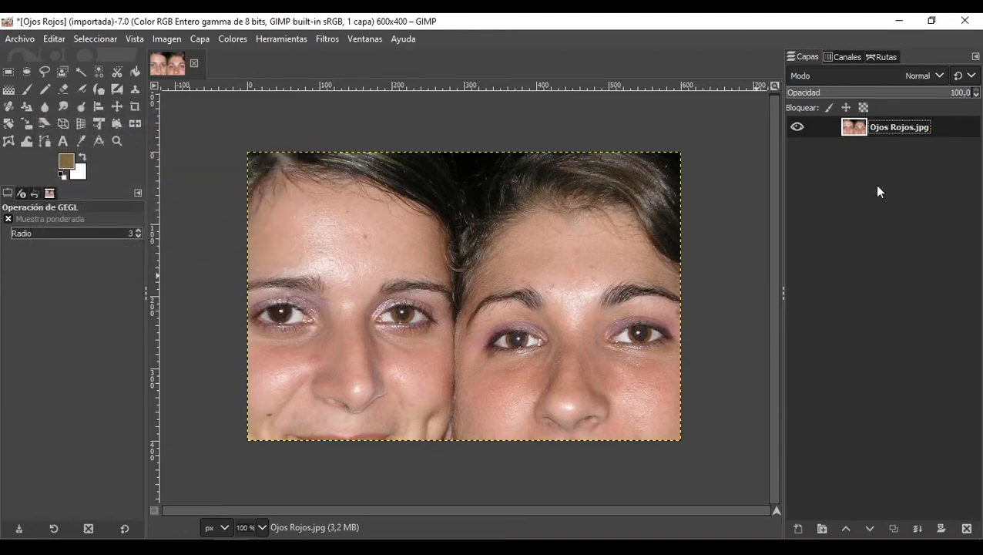
Step: Try noise reduction with strength 9, then close the dialog without applying
{"action": "left_click", "coordinate": [328, 38]}
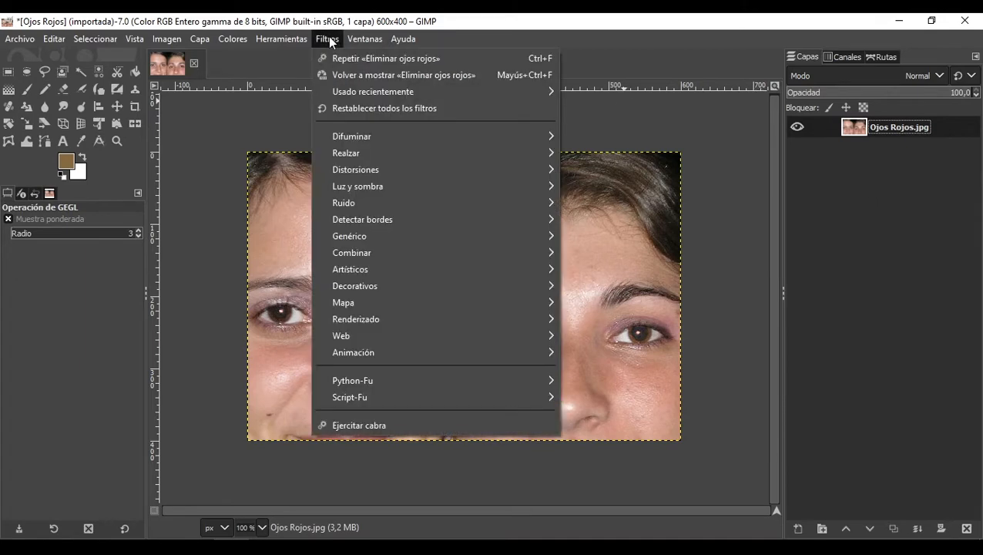
{"action": "mouse_move", "coordinate": [549, 151]}
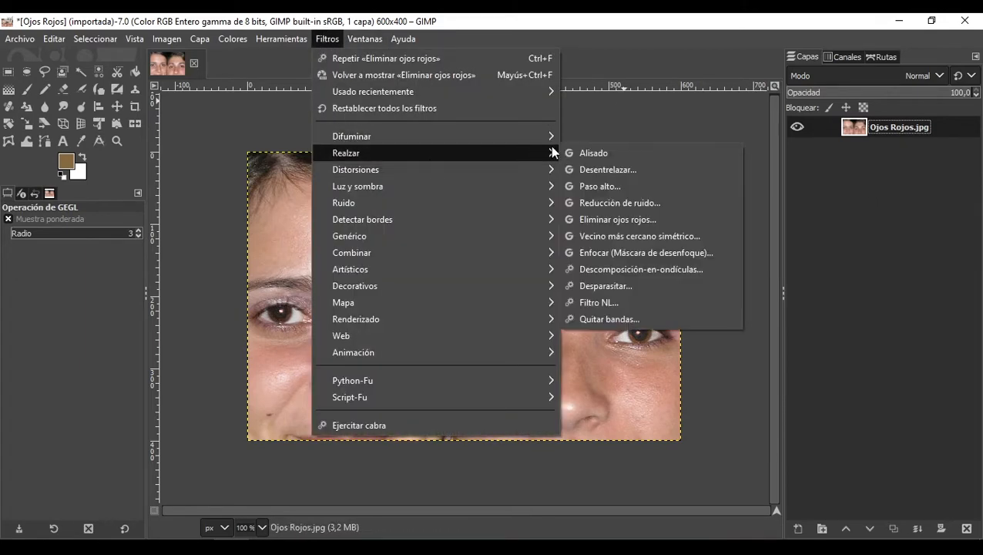
{"action": "left_click", "coordinate": [618, 199]}
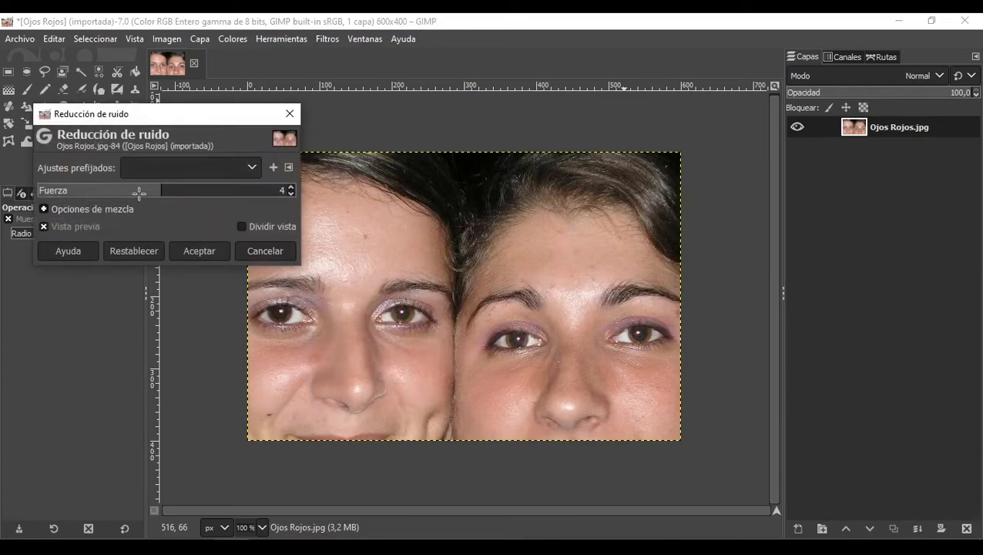
{"action": "left_click_drag", "start_coordinate": [138, 192], "coordinate": [278, 193]}
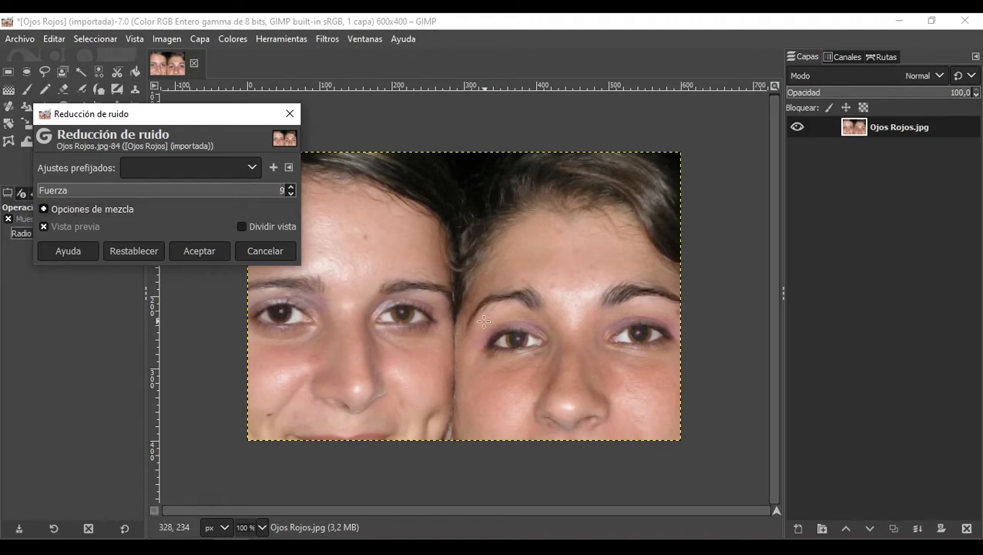
{"action": "left_click", "coordinate": [289, 113]}
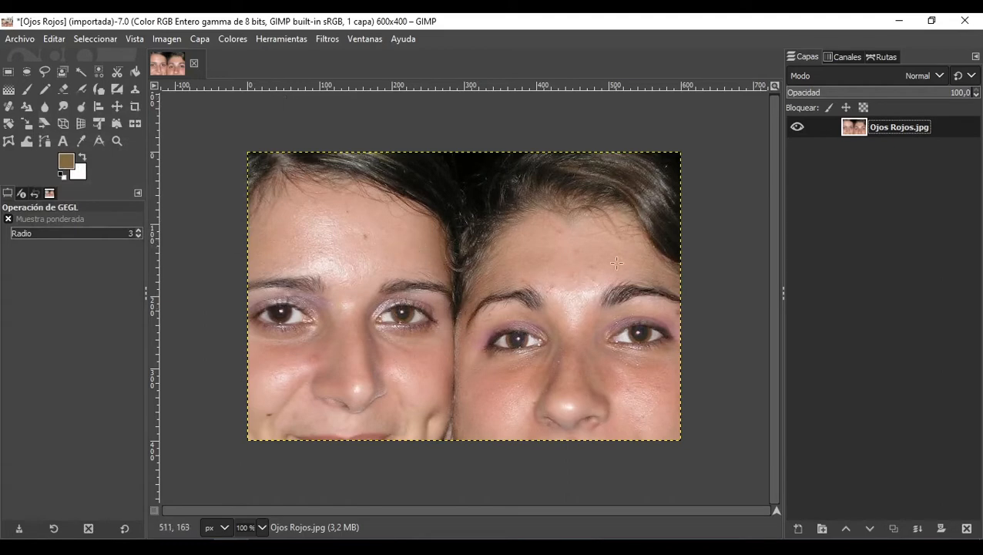
{"action": "left_click", "coordinate": [328, 40]}
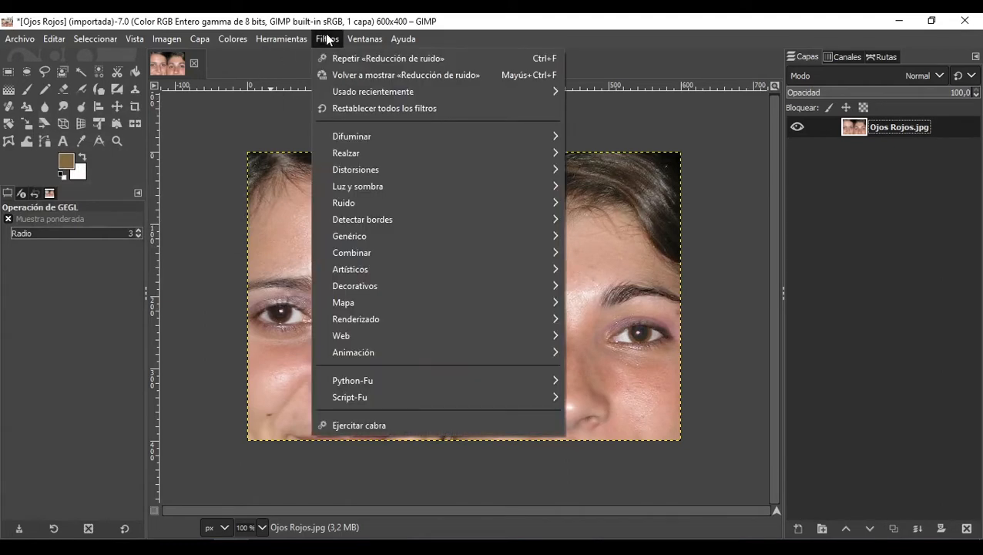
{"action": "mouse_move", "coordinate": [395, 136]}
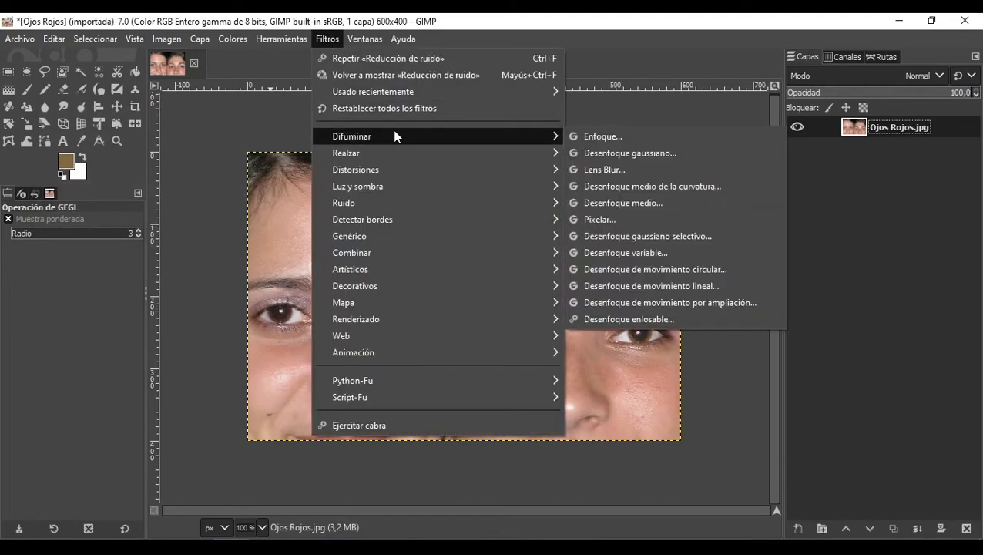
{"action": "mouse_move", "coordinate": [401, 158]}
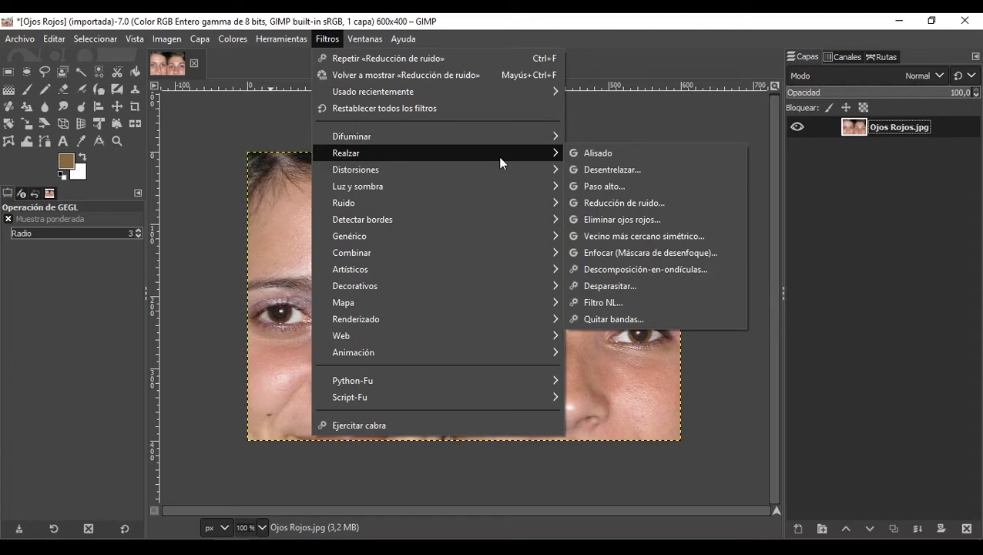
{"action": "mouse_move", "coordinate": [461, 169]}
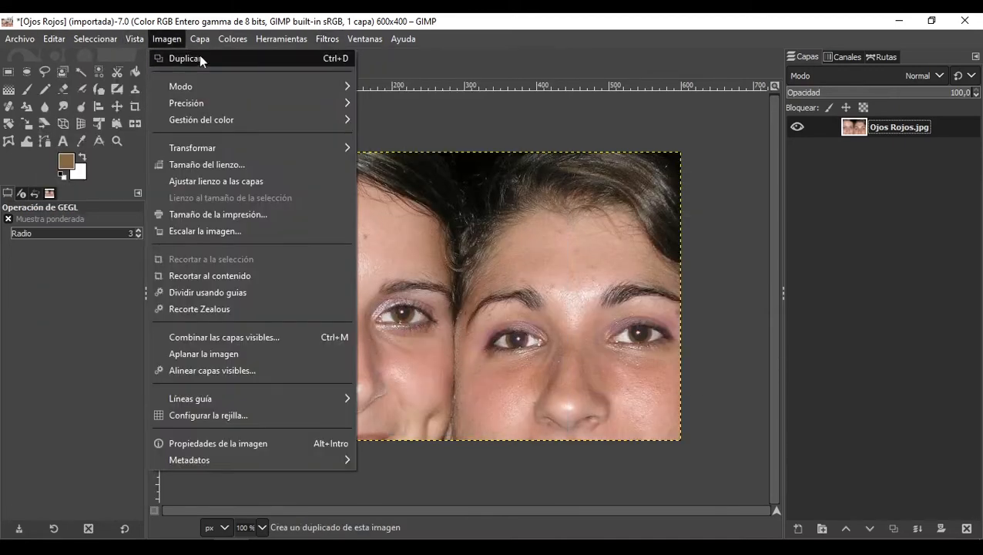
Step: Close the Ojos Rojos image, discarding its changes
{"action": "left_click", "coordinate": [444, 118]}
{"action": "left_click", "coordinate": [195, 63]}
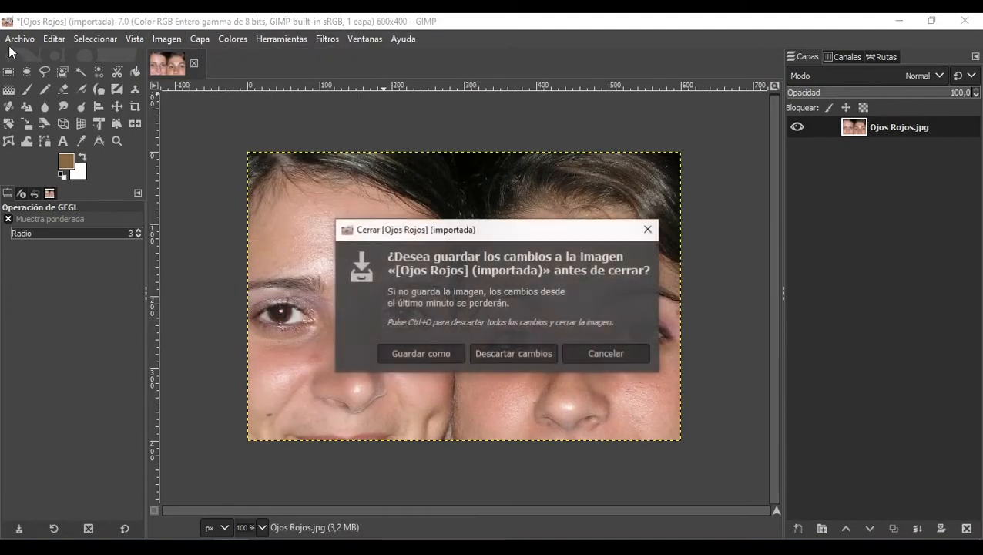
{"action": "left_click", "coordinate": [518, 352]}
Step: Open the image Super Mario World.jpg from the Materiales folder
{"action": "left_click", "coordinate": [20, 38]}
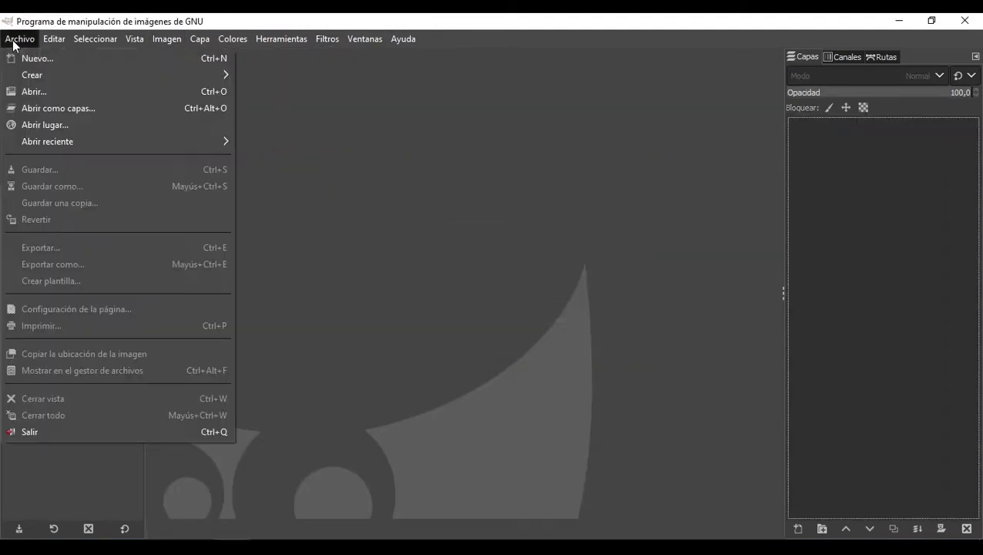
{"action": "left_click", "coordinate": [43, 91]}
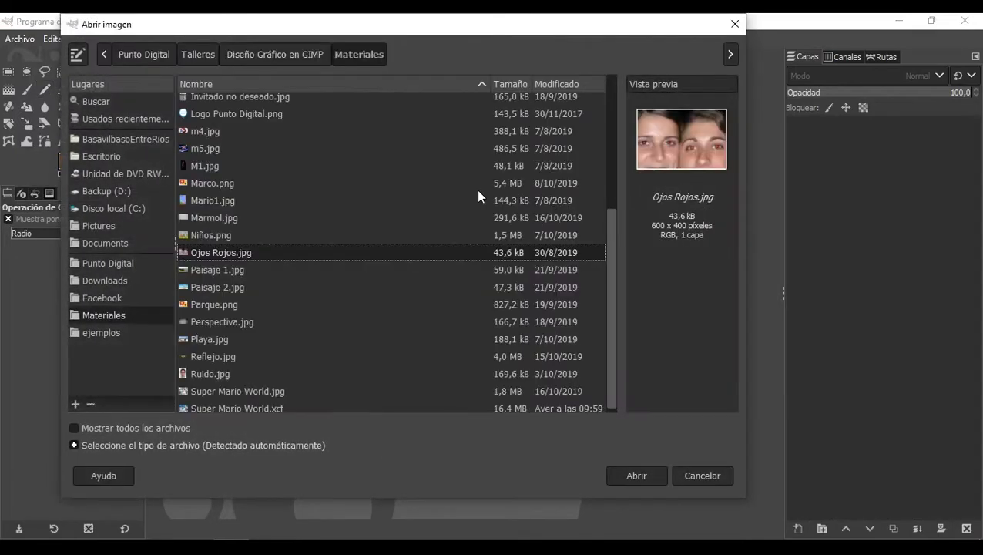
{"action": "left_click", "coordinate": [274, 385]}
{"action": "double_click", "coordinate": [274, 385]}
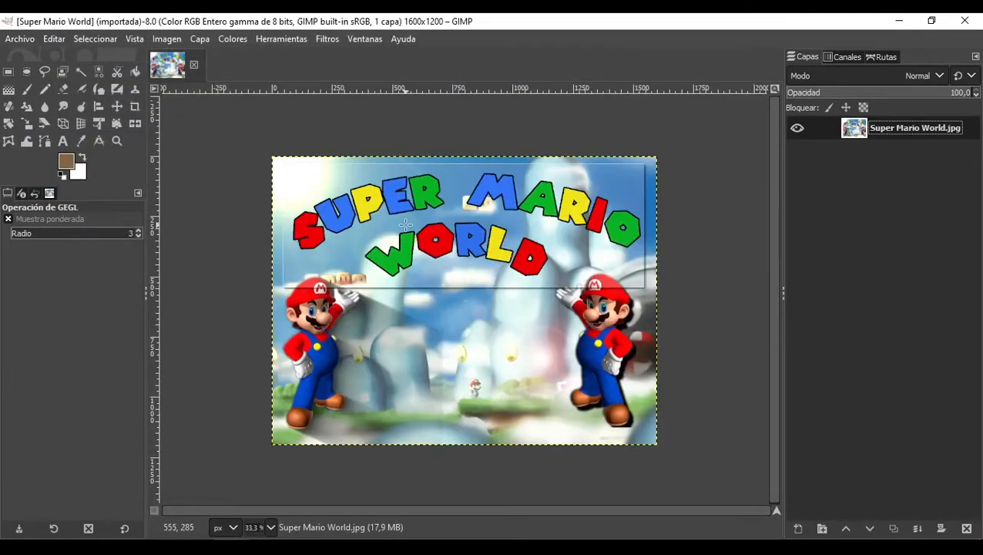
Step: Try the Aplicar lente distortion with a refraction index of 1,446, then cancel it
{"action": "left_click", "coordinate": [322, 39]}
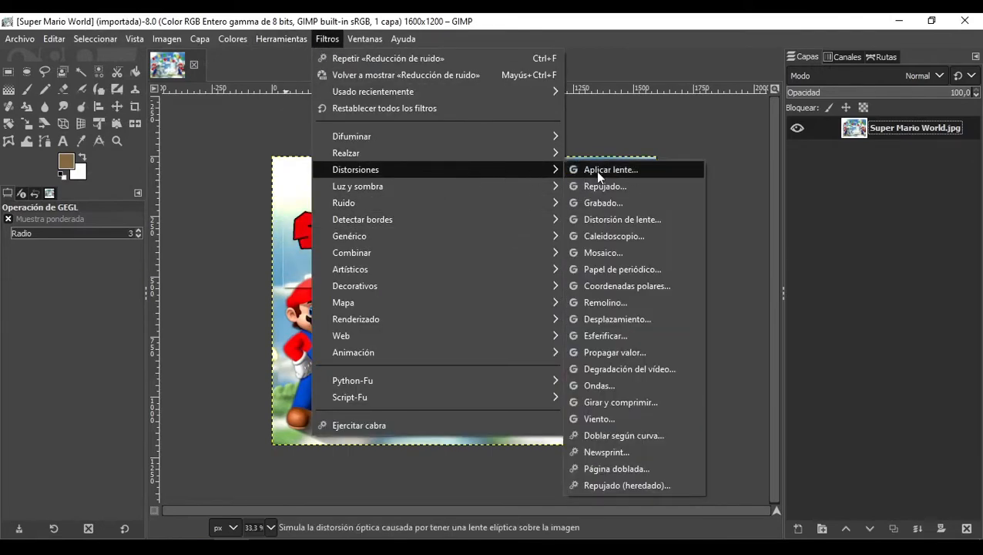
{"action": "left_click", "coordinate": [596, 171]}
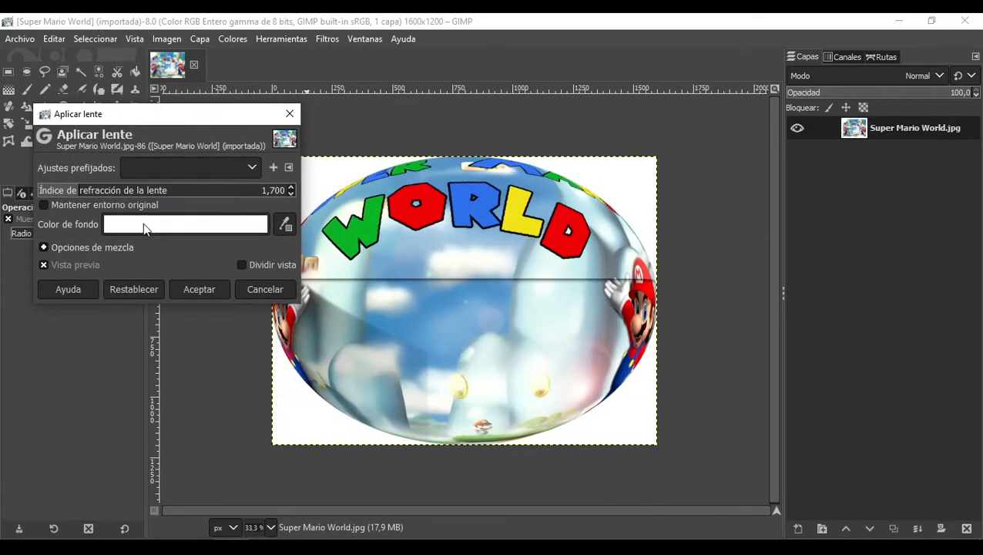
{"action": "left_click_drag", "start_coordinate": [150, 190], "coordinate": [66, 193]}
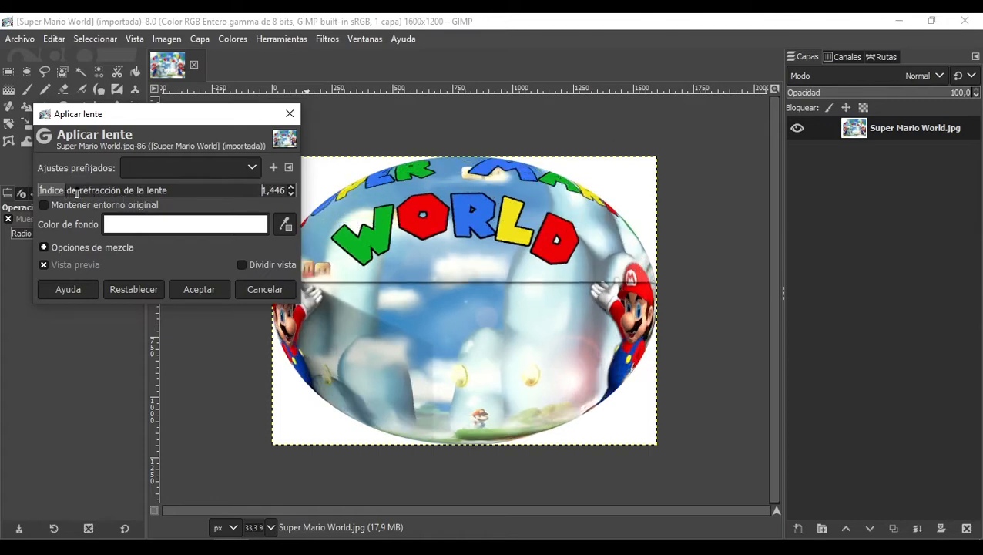
{"action": "left_click", "coordinate": [270, 293]}
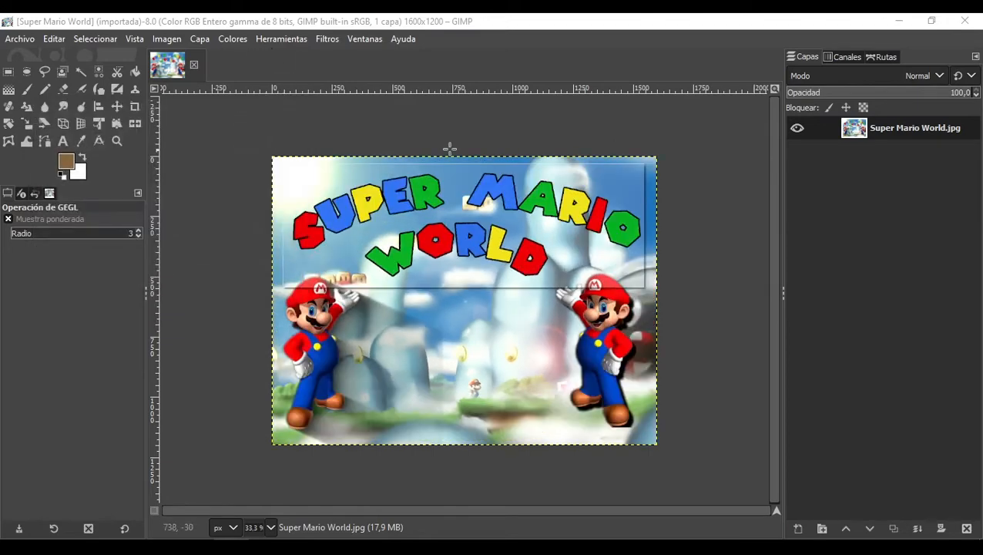
Step: Try the Repujado filter with azimuth 49,18, elevation 70,75 and depth 32
{"action": "left_click", "coordinate": [326, 39]}
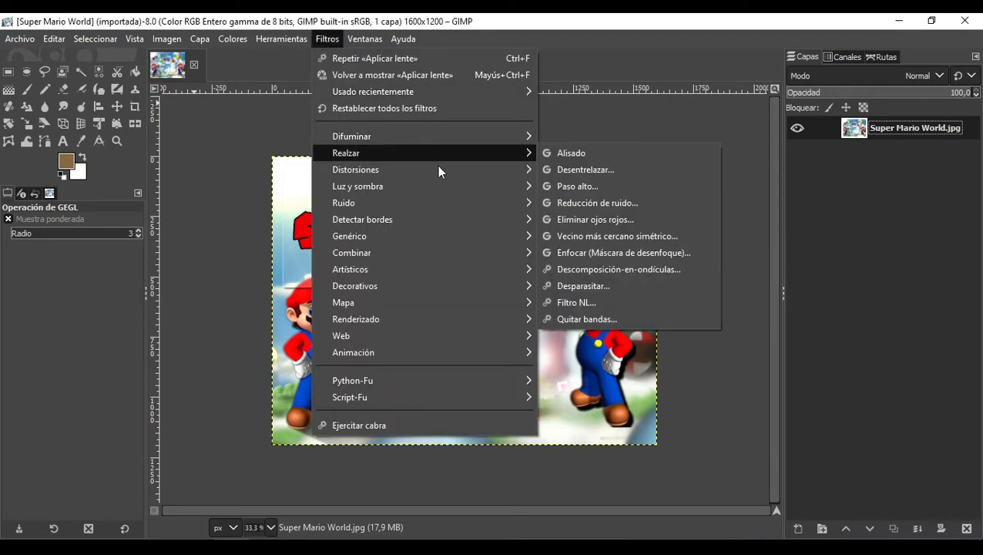
{"action": "mouse_move", "coordinate": [466, 171]}
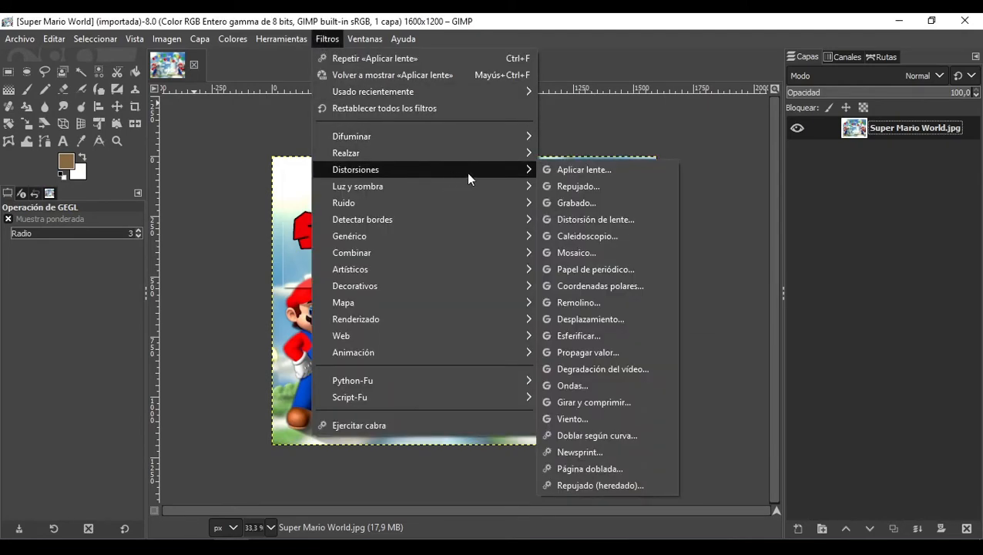
{"action": "left_click", "coordinate": [597, 186]}
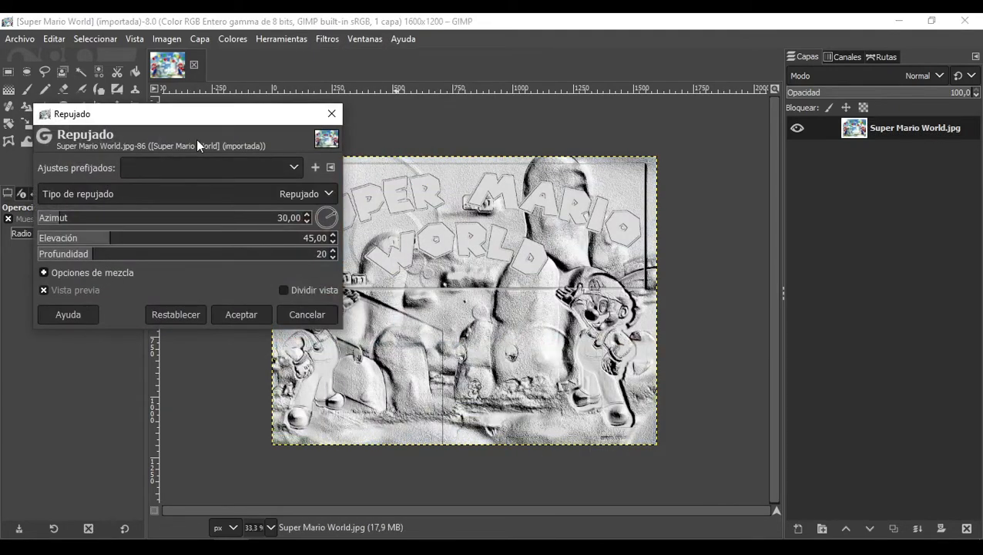
{"action": "left_click_drag", "start_coordinate": [181, 121], "coordinate": [788, 119]}
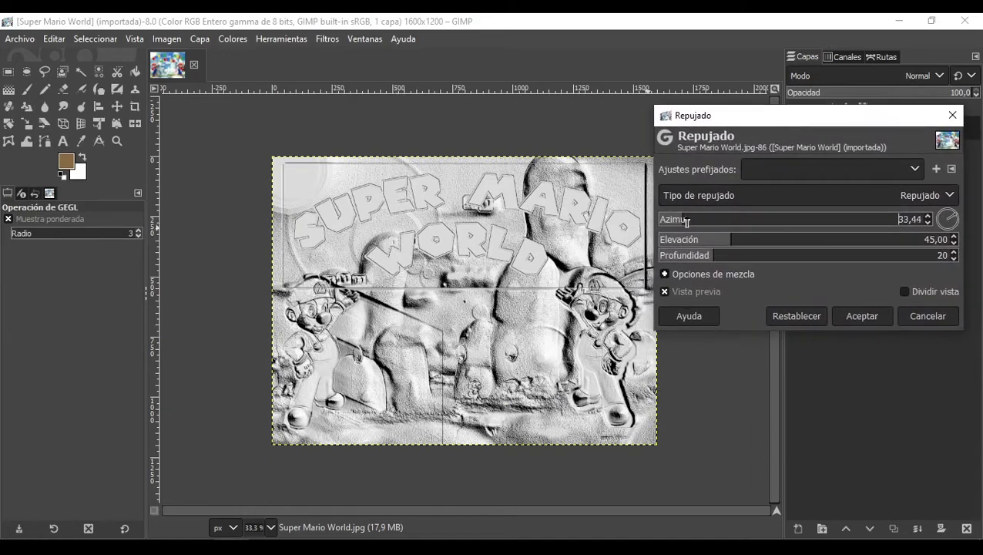
{"action": "left_click_drag", "start_coordinate": [687, 221], "coordinate": [772, 241]}
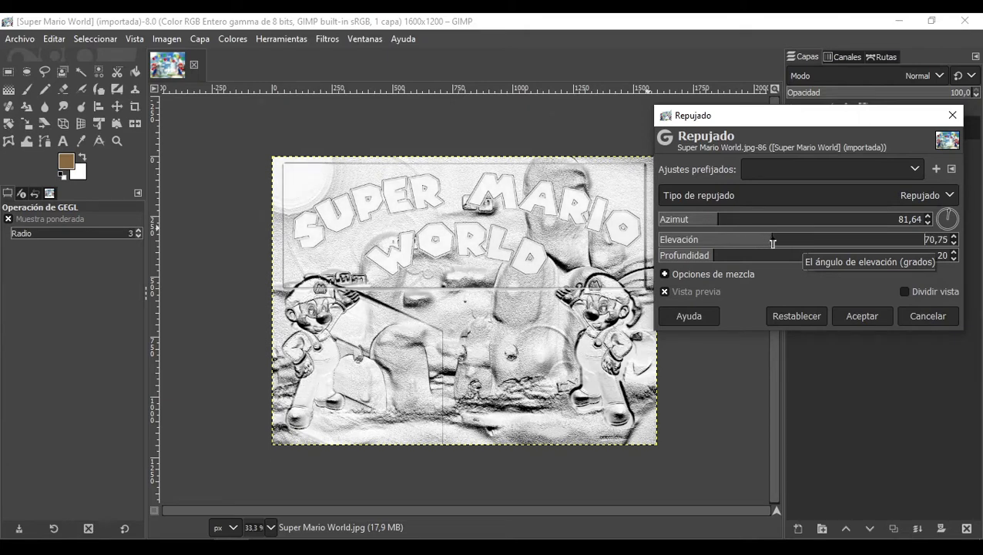
{"action": "left_click_drag", "start_coordinate": [714, 256], "coordinate": [748, 258]}
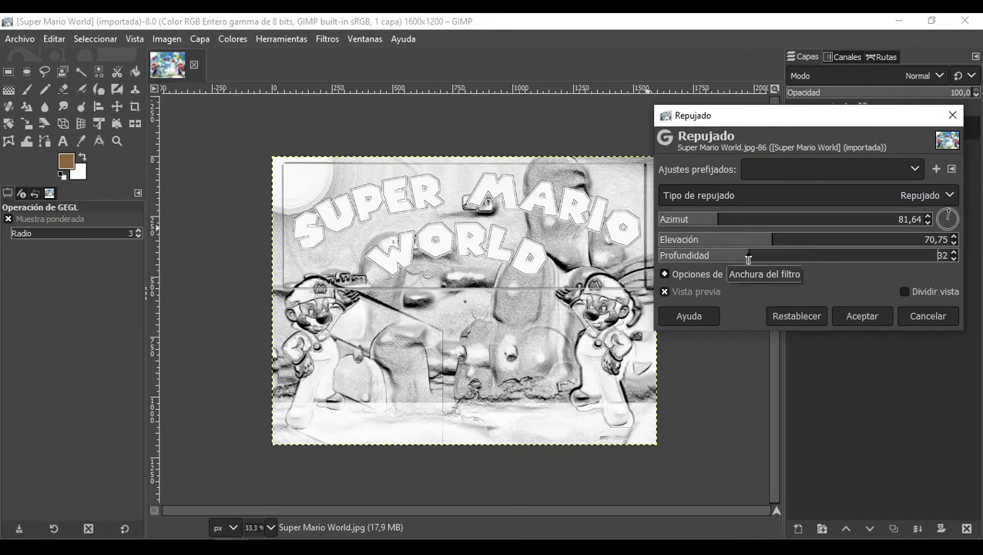
{"action": "left_click_drag", "start_coordinate": [717, 220], "coordinate": [696, 220]}
Step: Switch the emboss type to Mapa de relieve (conserva los colores originales), then cancel the filter
{"action": "left_click", "coordinate": [746, 200]}
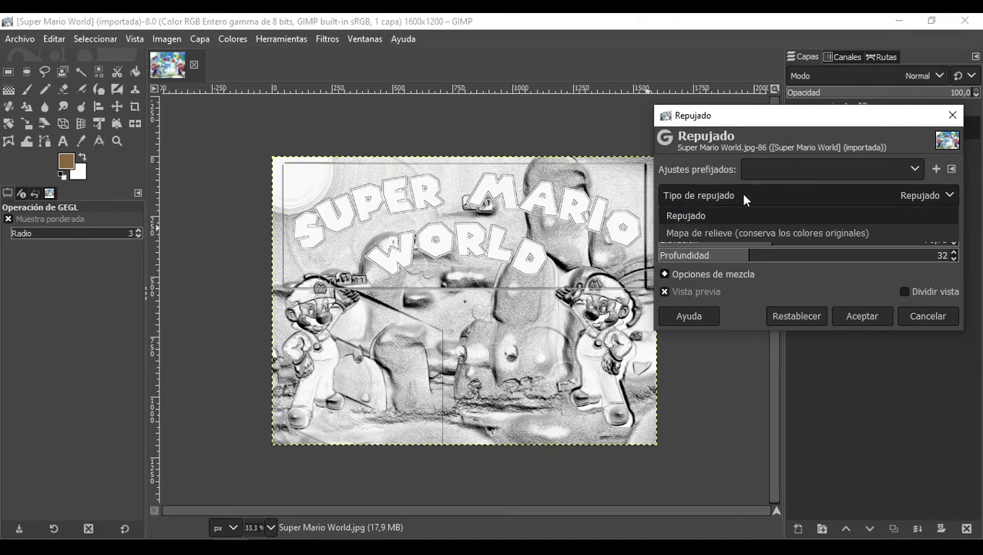
{"action": "left_click", "coordinate": [745, 200]}
{"action": "left_click", "coordinate": [743, 199]}
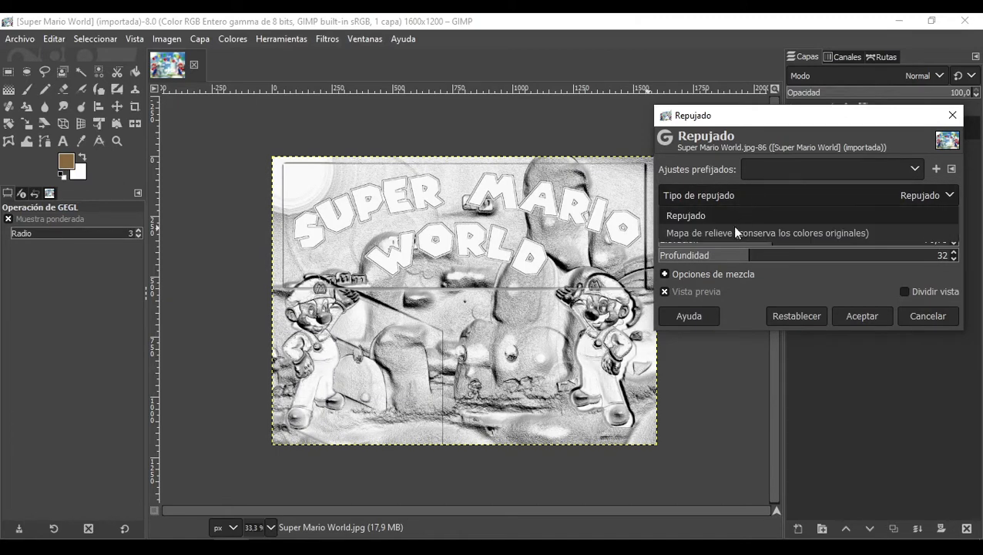
{"action": "left_click", "coordinate": [696, 232]}
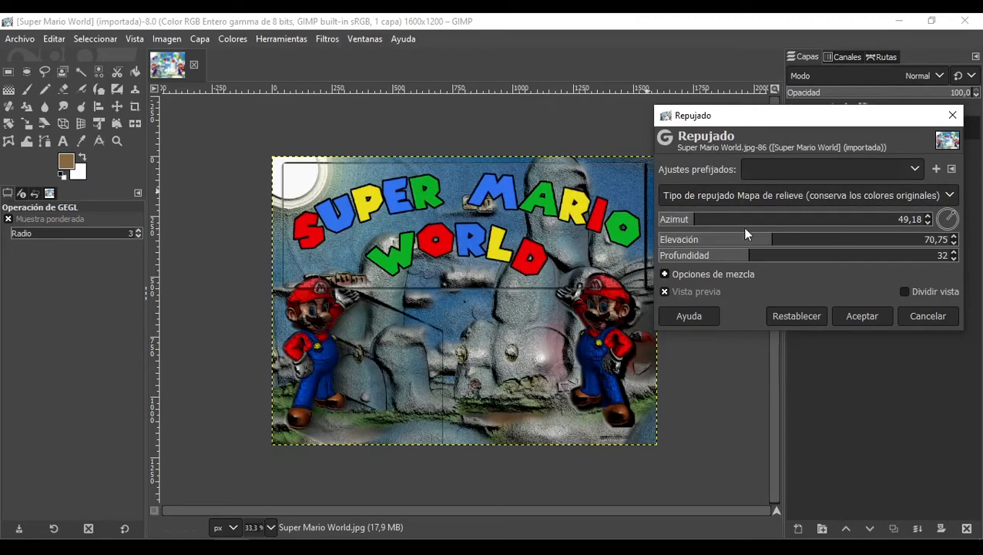
{"action": "left_click", "coordinate": [894, 199]}
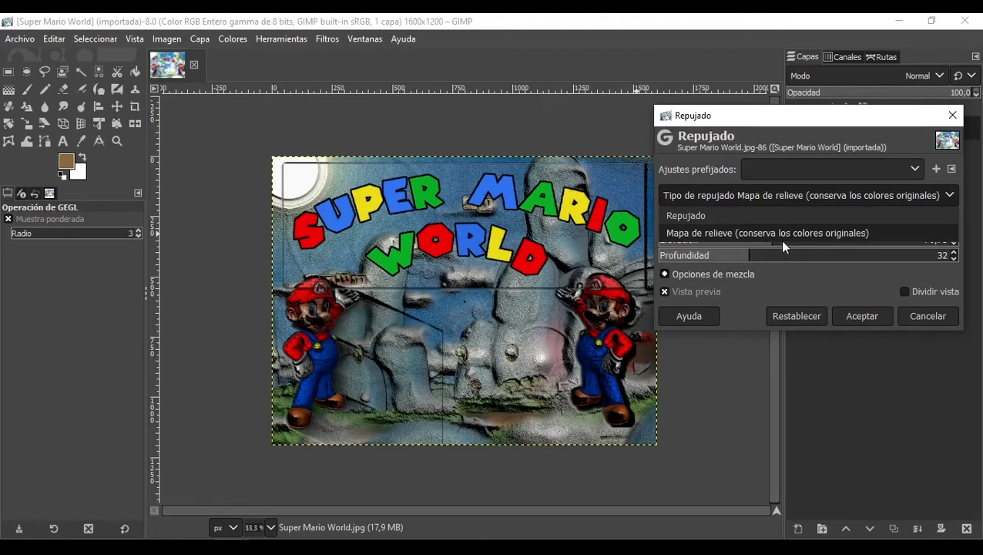
{"action": "left_click", "coordinate": [909, 316]}
{"action": "left_click", "coordinate": [915, 316]}
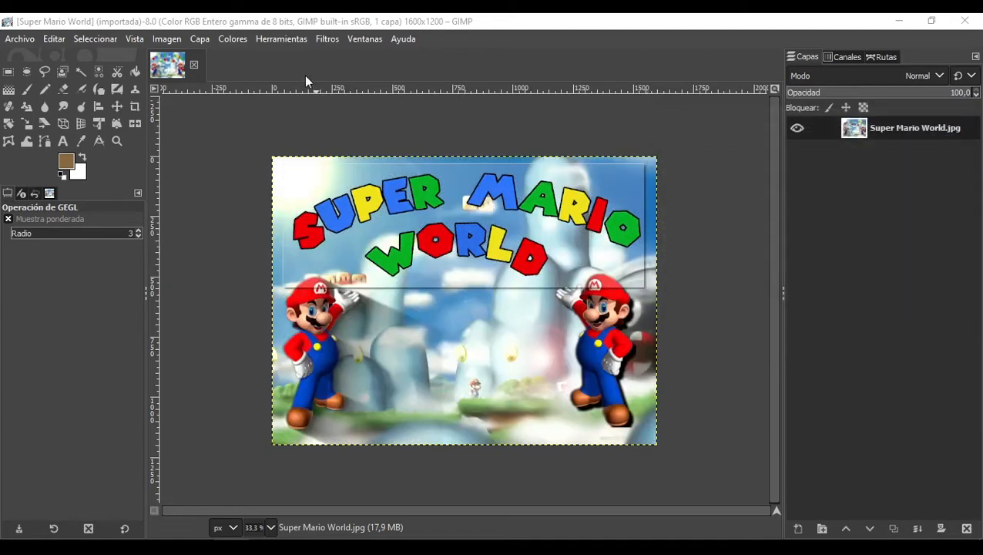
Step: Try the Grabado distortion with a height of 4, then cancel it
{"action": "left_click", "coordinate": [327, 38]}
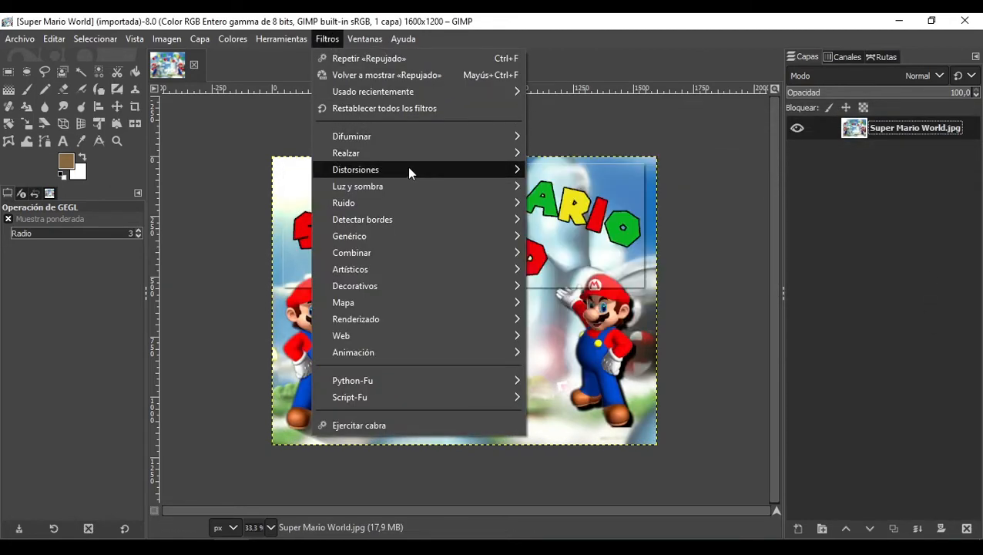
{"action": "mouse_move", "coordinate": [410, 168]}
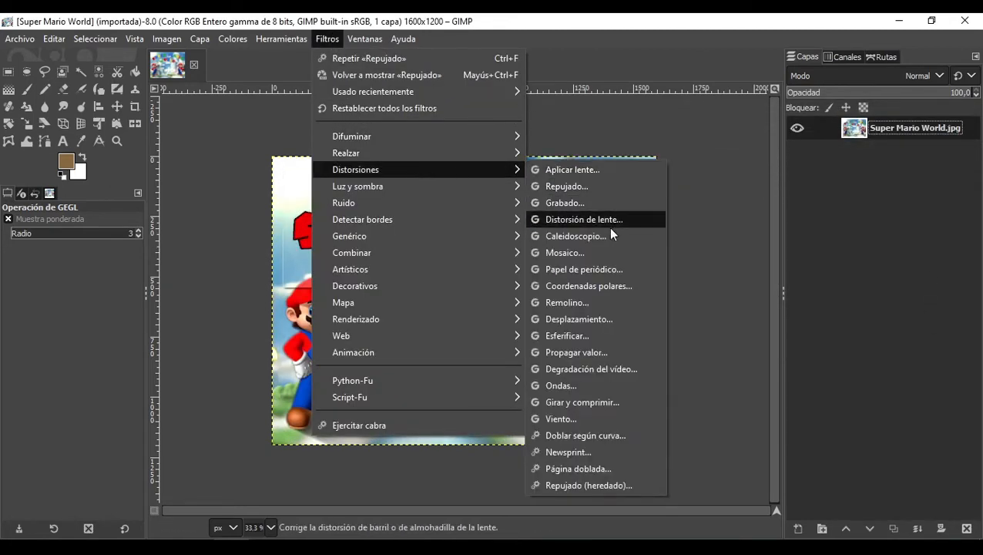
{"action": "left_click", "coordinate": [594, 204]}
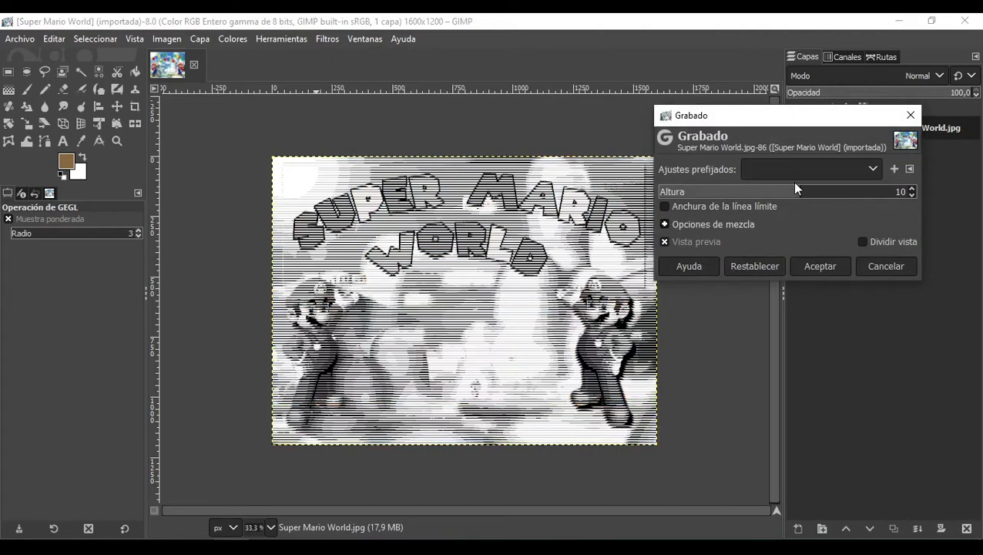
{"action": "left_click", "coordinate": [823, 194]}
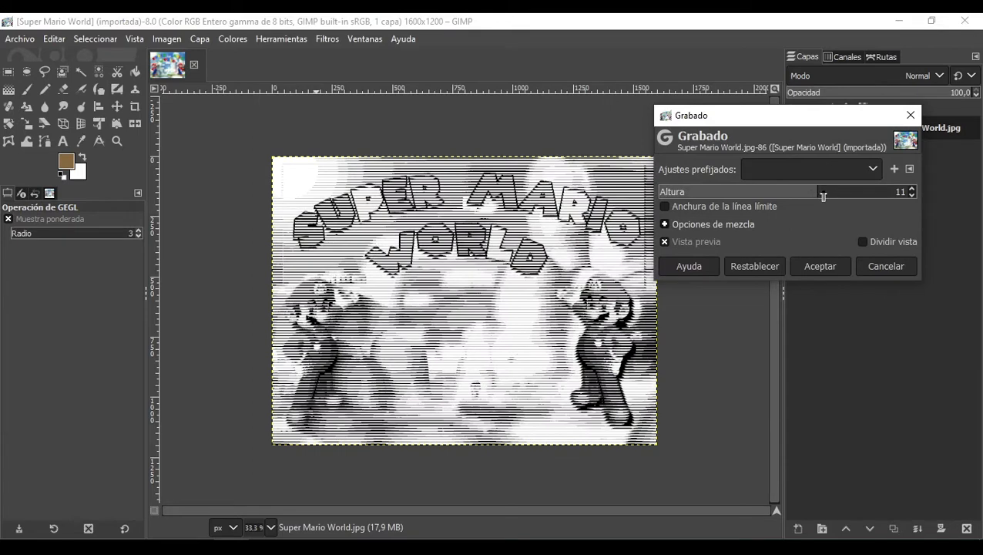
{"action": "left_click_drag", "start_coordinate": [808, 196], "coordinate": [698, 204]}
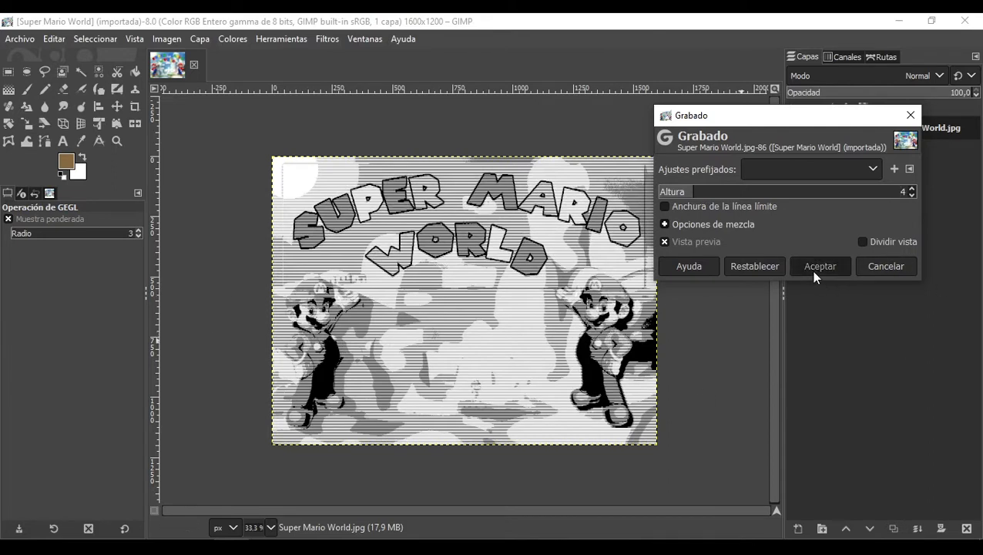
{"action": "left_click", "coordinate": [901, 270]}
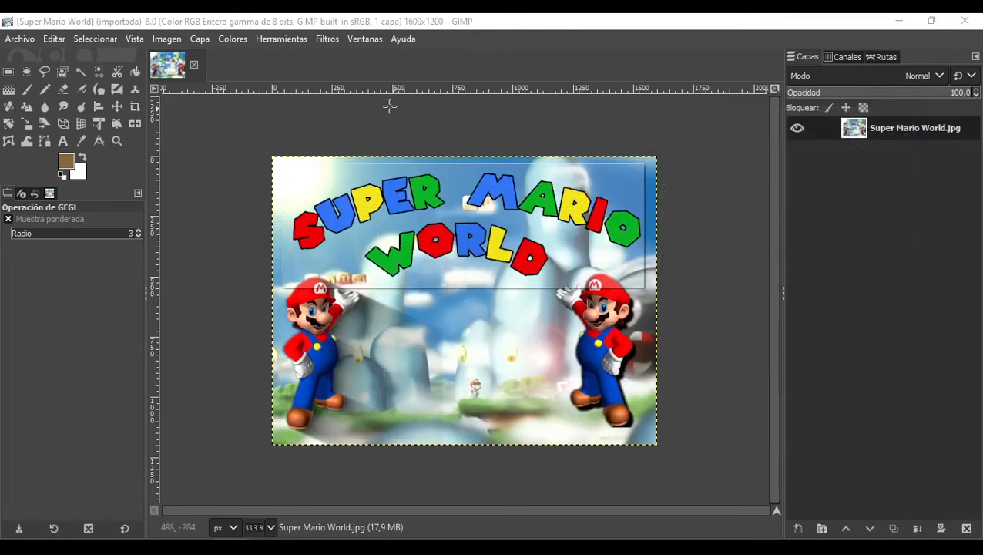
Step: Try the Mosaico distortion on the image with a tile size of 53,23
{"action": "left_click", "coordinate": [364, 39]}
{"action": "mouse_move", "coordinate": [327, 39]}
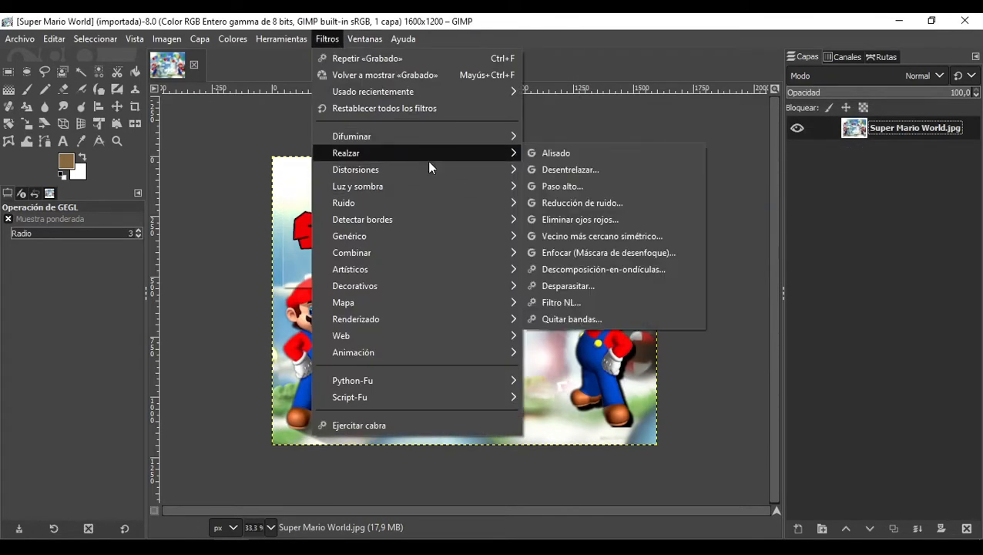
{"action": "mouse_move", "coordinate": [488, 170]}
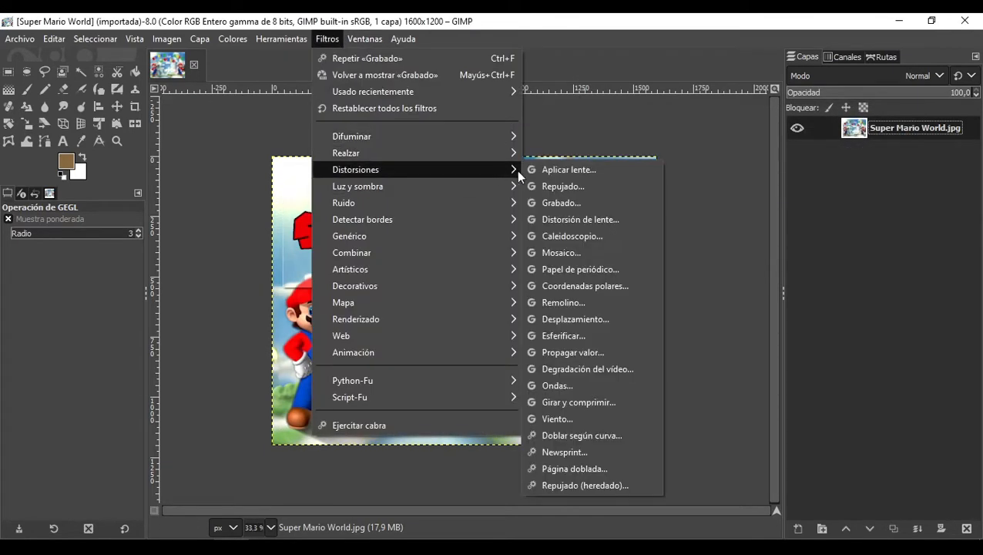
{"action": "left_click", "coordinate": [575, 255]}
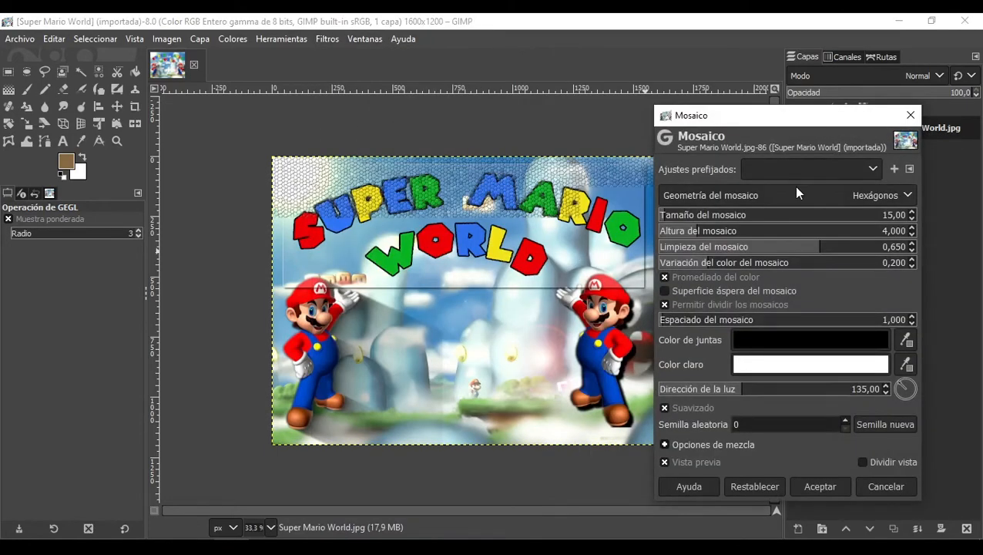
{"action": "scroll", "coordinate": [415, 199], "scroll_direction": "up", "scroll_amount": 4}
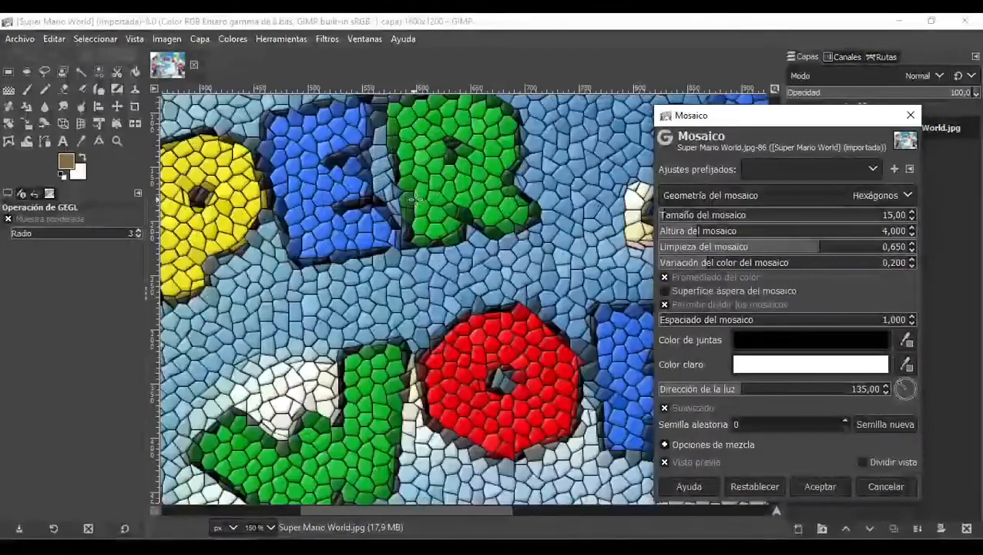
{"action": "scroll", "coordinate": [415, 199], "scroll_direction": "down", "scroll_amount": 1}
{"action": "left_click", "coordinate": [690, 215]}
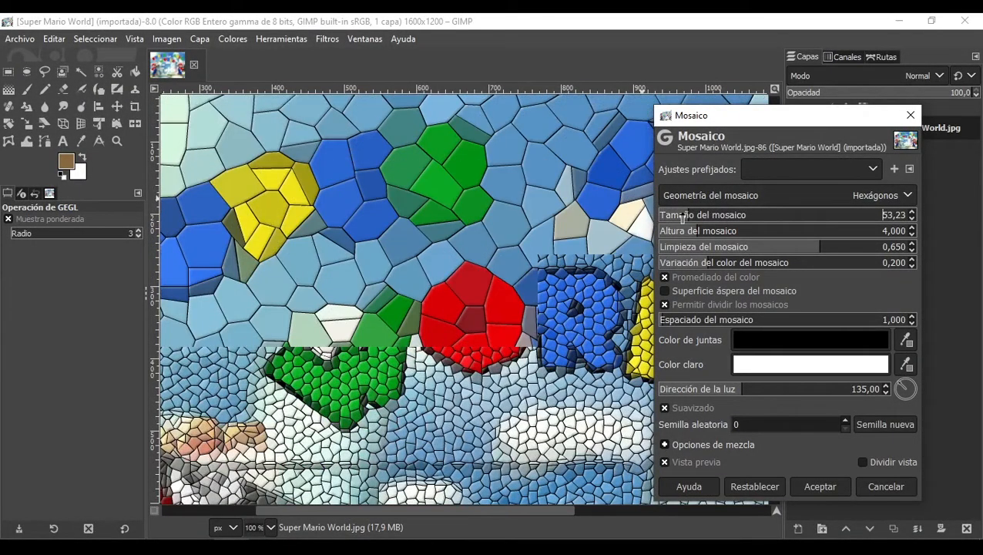
Step: Set the tile height to 9,230 and tile neatness to 0,340, then cancel the Mosaico filter
{"action": "left_click", "coordinate": [725, 231]}
{"action": "left_click", "coordinate": [764, 231]}
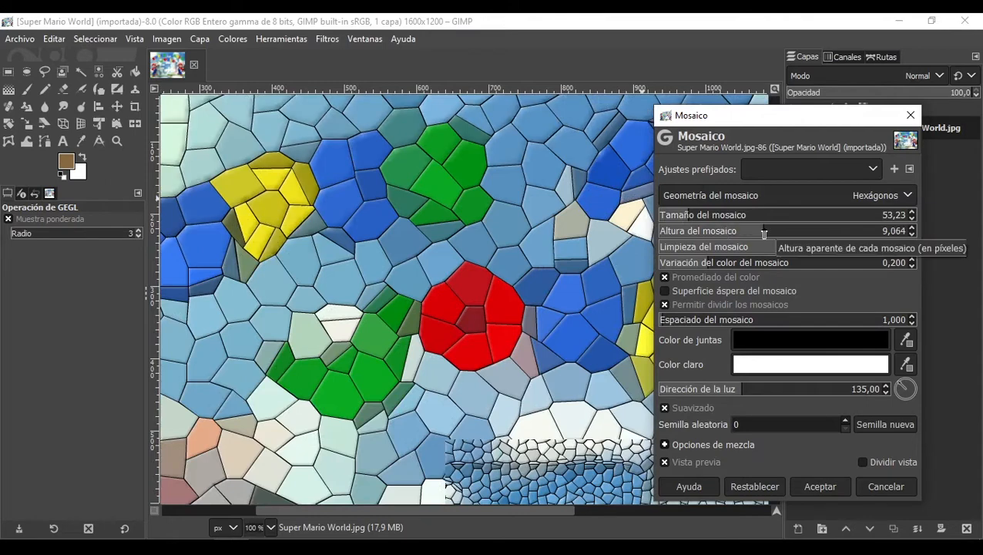
{"action": "left_click", "coordinate": [765, 232]}
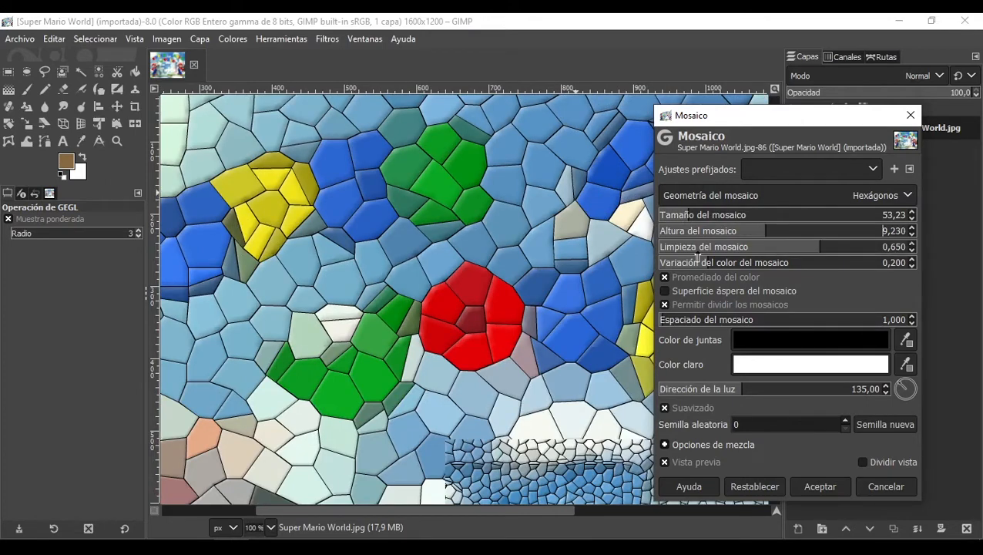
{"action": "left_click", "coordinate": [743, 248]}
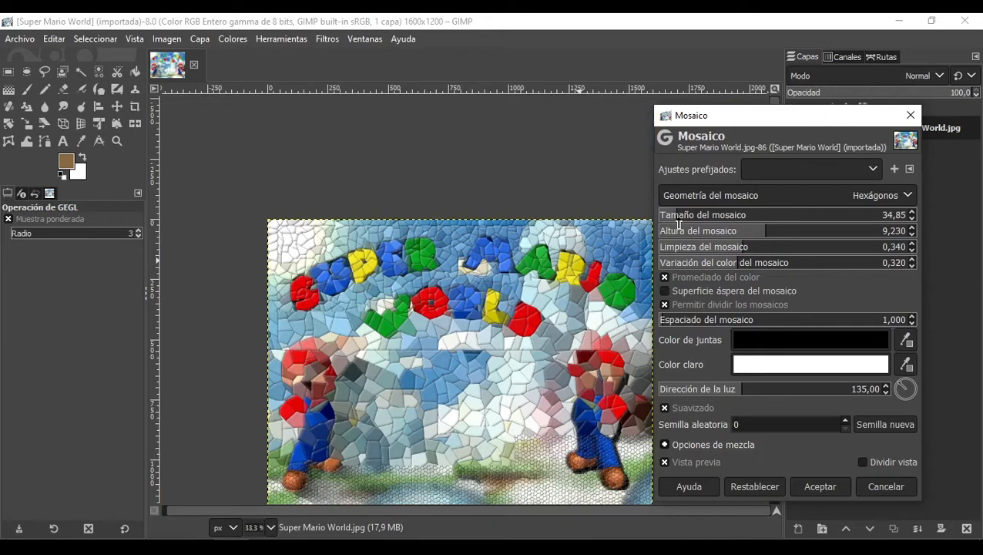
{"action": "left_click", "coordinate": [879, 487]}
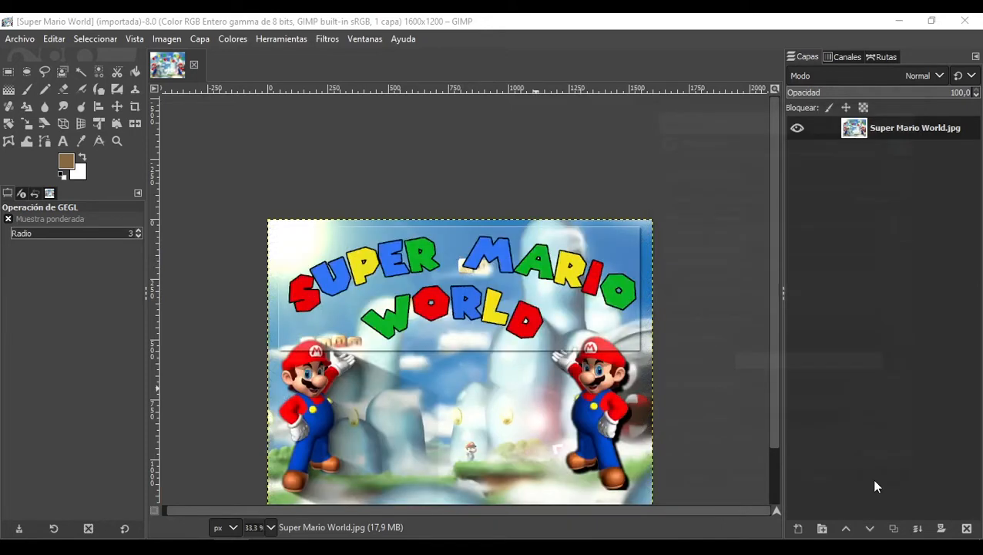
Step: Try the Papel de periódico distortion with the RGB color model, then cancel it
{"action": "left_click", "coordinate": [331, 40]}
{"action": "mouse_move", "coordinate": [390, 173]}
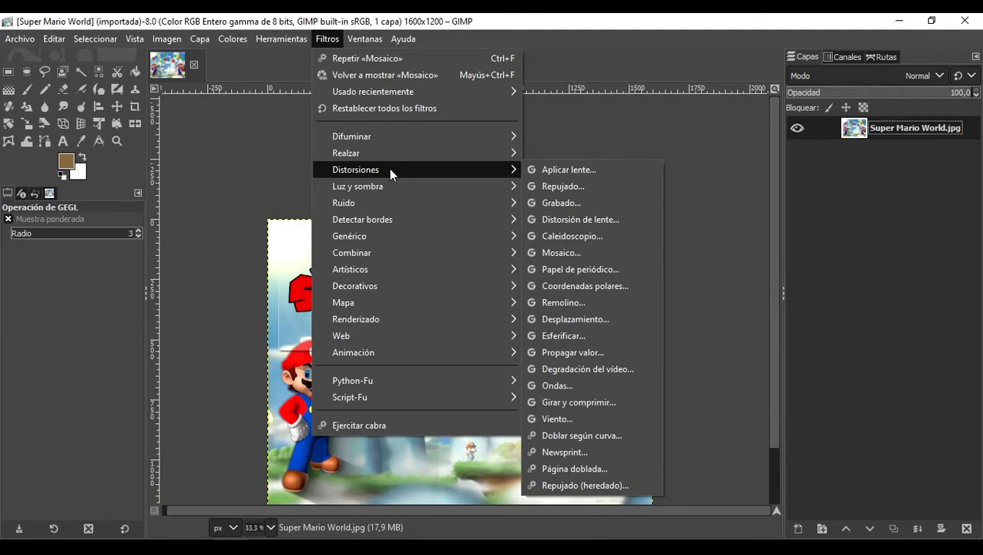
{"action": "left_click", "coordinate": [603, 273]}
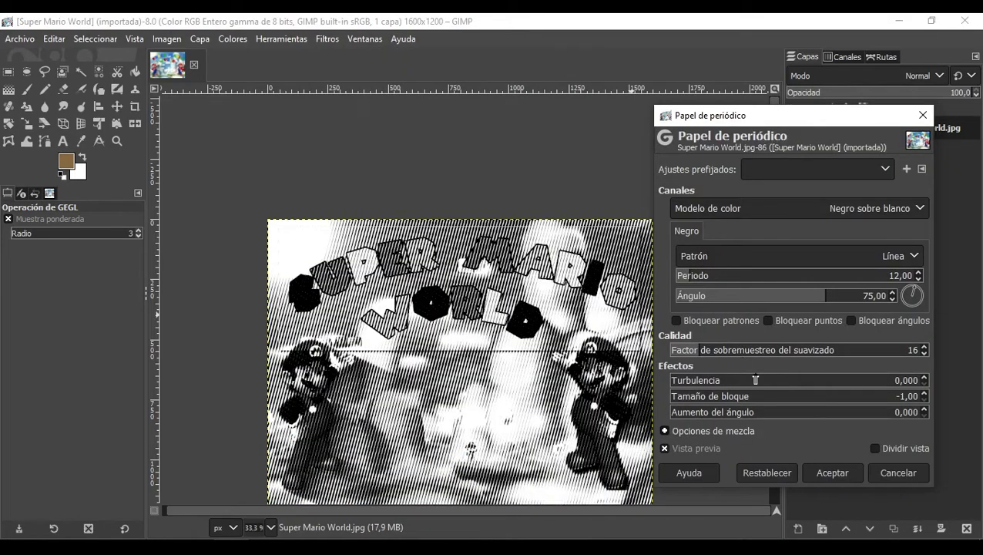
{"action": "left_click", "coordinate": [817, 207]}
{"action": "left_click", "coordinate": [726, 260]}
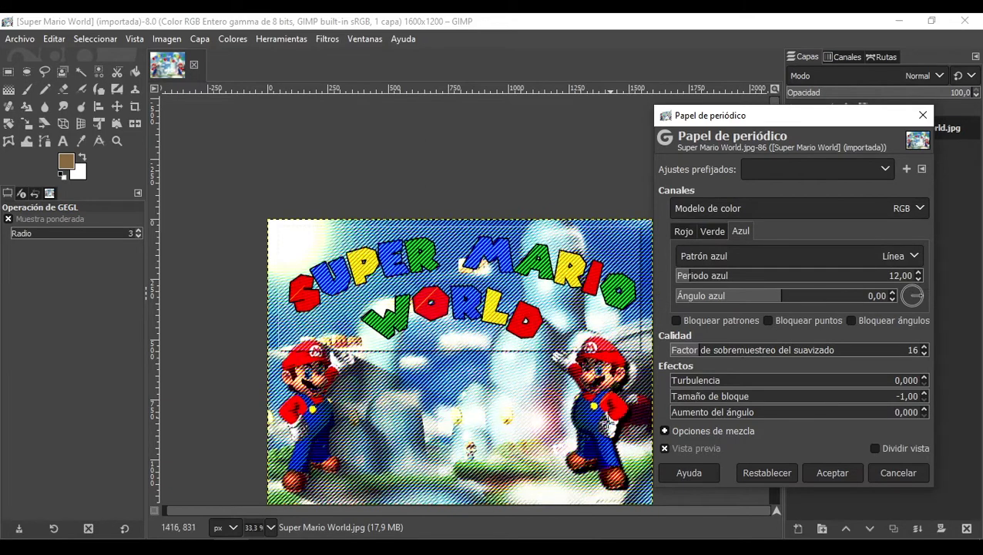
{"action": "left_click", "coordinate": [899, 473]}
Step: Open the Supernova light filter and set its color to cea111
{"action": "left_click", "coordinate": [327, 40]}
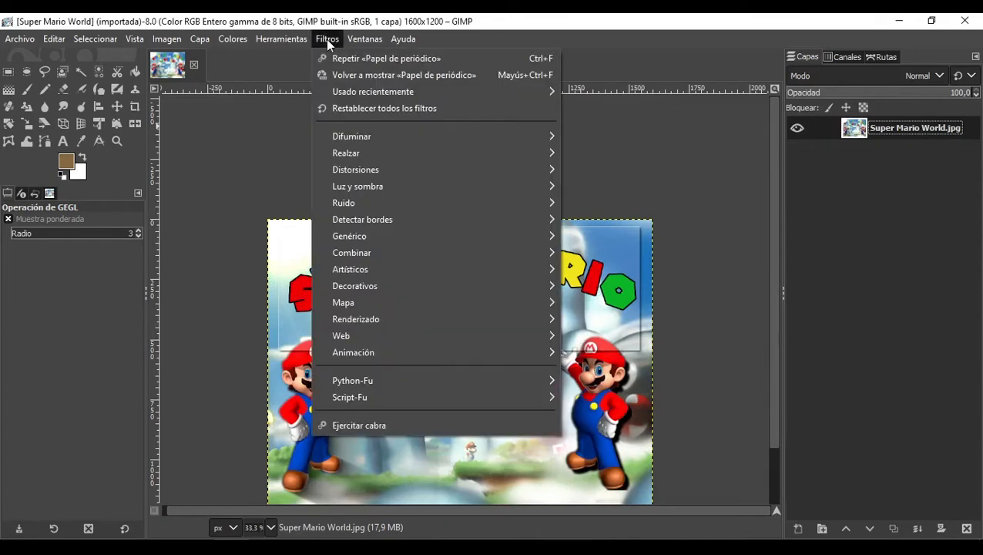
{"action": "mouse_move", "coordinate": [381, 195]}
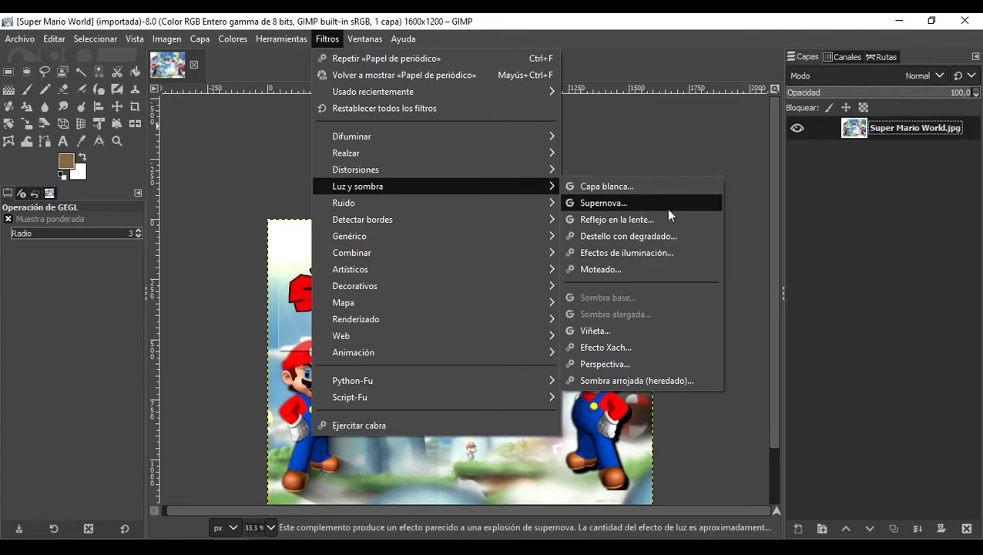
{"action": "left_click", "coordinate": [621, 204]}
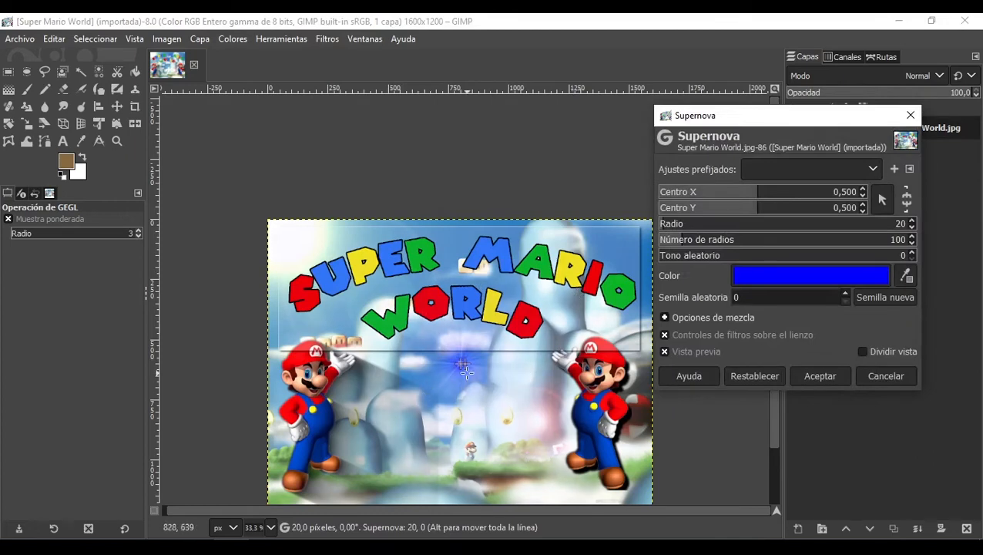
{"action": "left_click", "coordinate": [782, 287]}
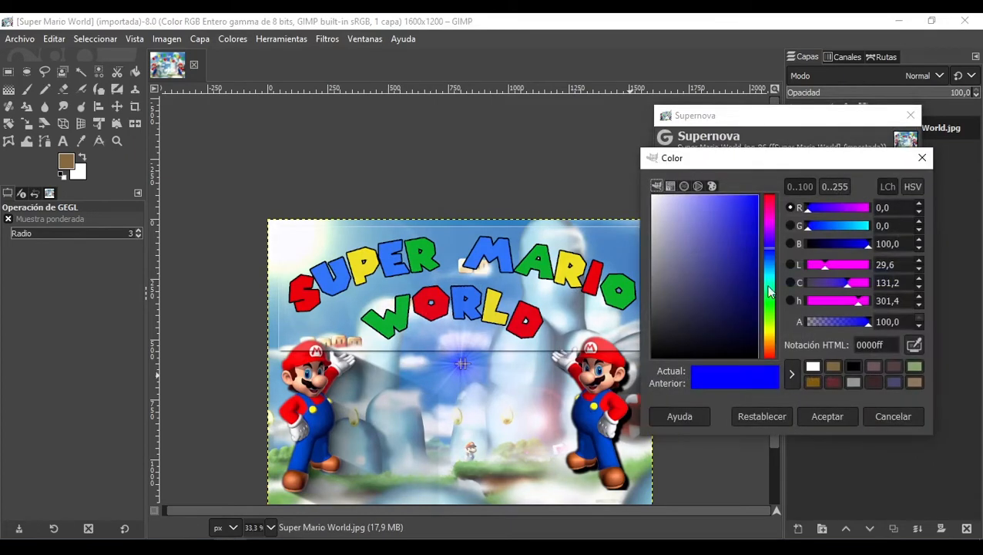
{"action": "left_click_drag", "start_coordinate": [770, 308], "coordinate": [773, 344]}
{"action": "mouse_move", "coordinate": [751, 281]}
{"action": "left_mouse_down"}
{"action": "mouse_move", "coordinate": [749, 259]}
{"action": "mouse_move", "coordinate": [761, 243]}
{"action": "mouse_move", "coordinate": [748, 254]}
{"action": "mouse_move", "coordinate": [747, 223]}
{"action": "mouse_move", "coordinate": [774, 257]}
{"action": "left_mouse_up"}
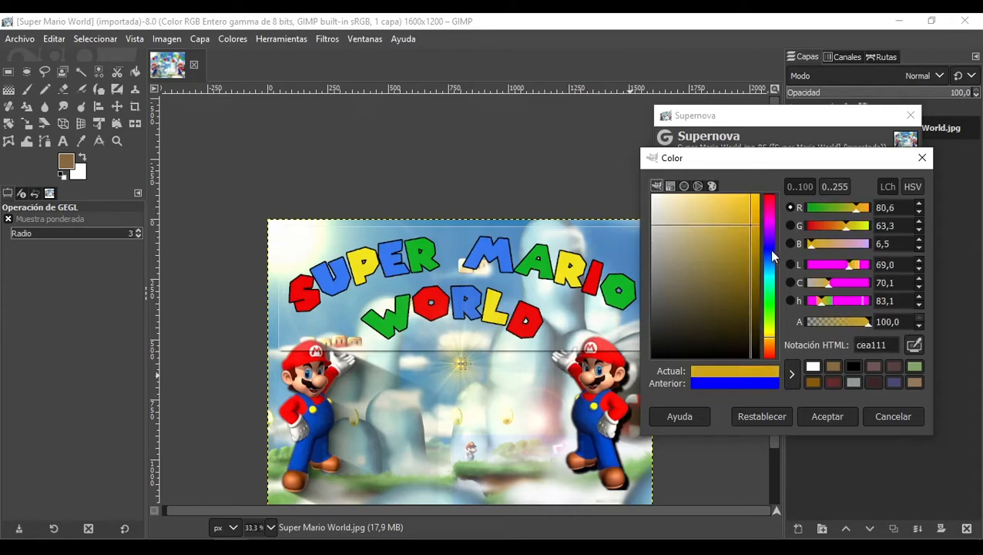
{"action": "left_click", "coordinate": [827, 420]}
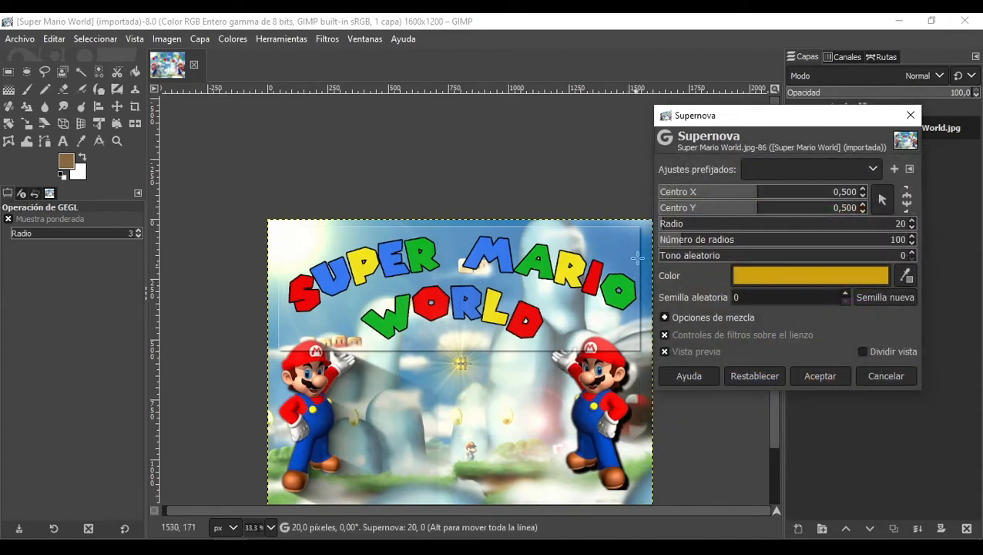
Step: Set the supernova centre to 0,283, radius 169, 307 spokes and random hue 86, then cancel it
{"action": "left_click_drag", "start_coordinate": [755, 189], "coordinate": [714, 214]}
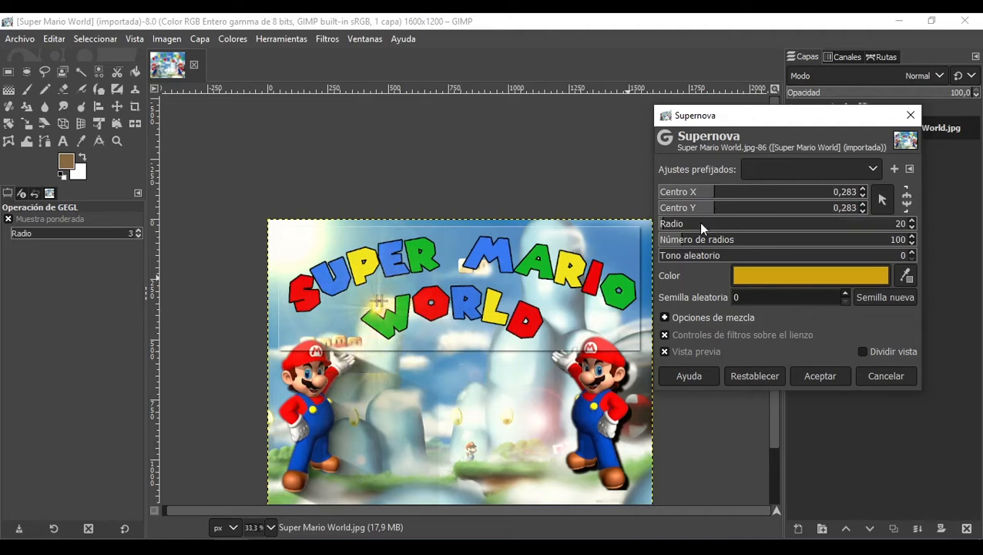
{"action": "left_click", "coordinate": [692, 223]}
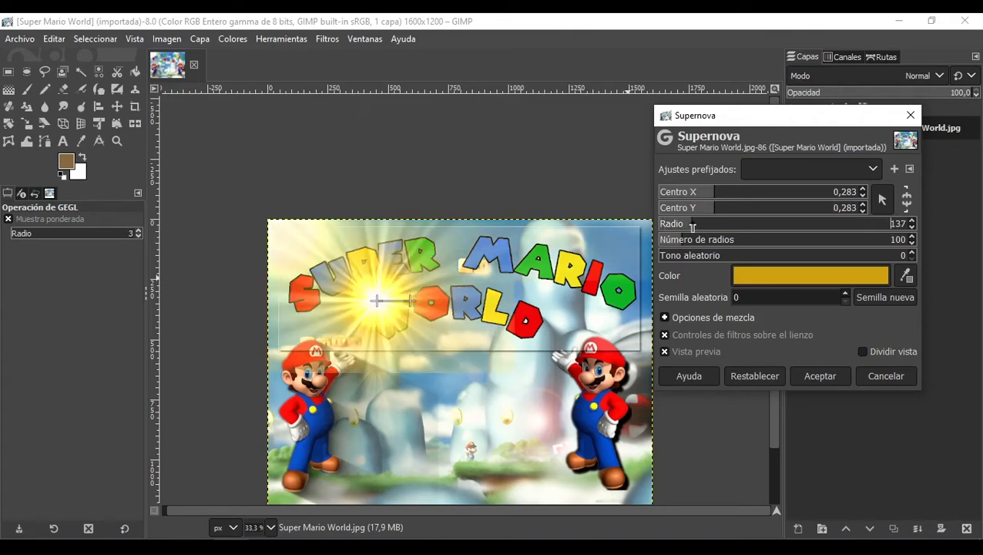
{"action": "left_click_drag", "start_coordinate": [692, 223], "coordinate": [700, 223]}
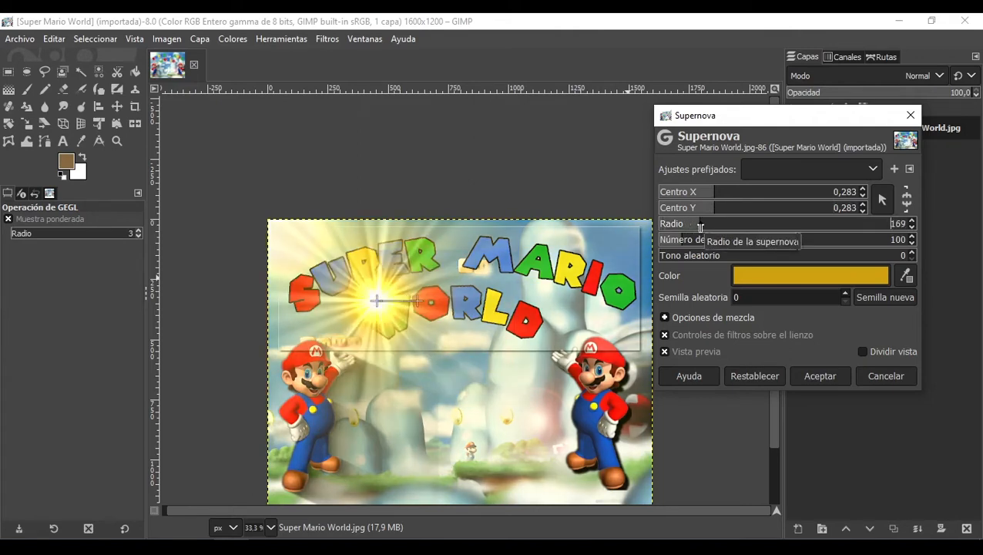
{"action": "left_click", "coordinate": [714, 241]}
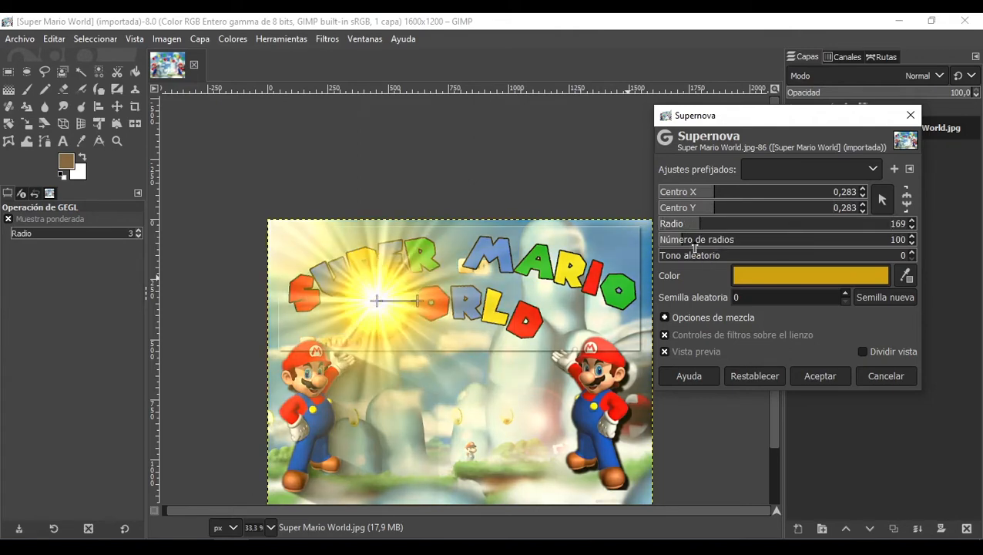
{"action": "left_click_drag", "start_coordinate": [713, 243], "coordinate": [736, 275]}
{"action": "left_click", "coordinate": [725, 258]}
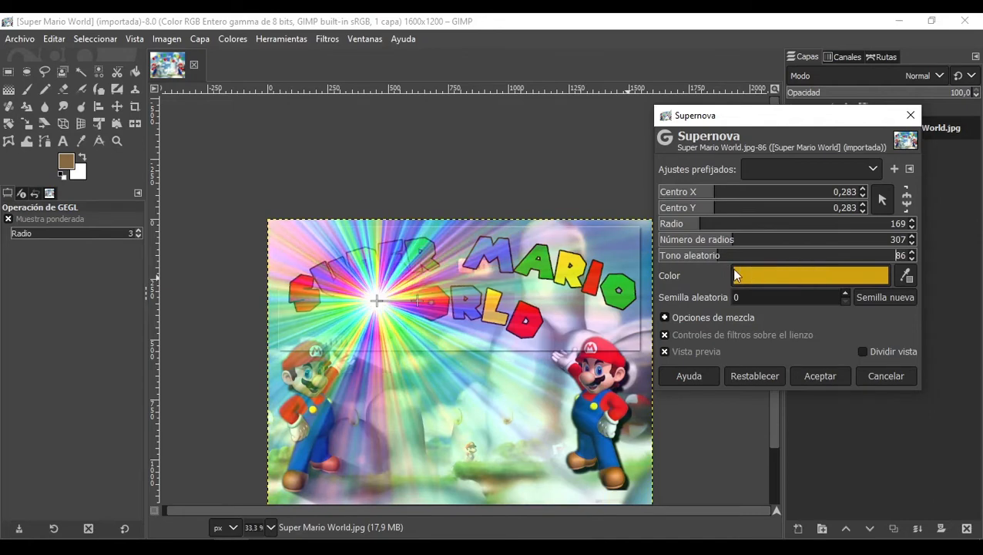
{"action": "left_click", "coordinate": [878, 377]}
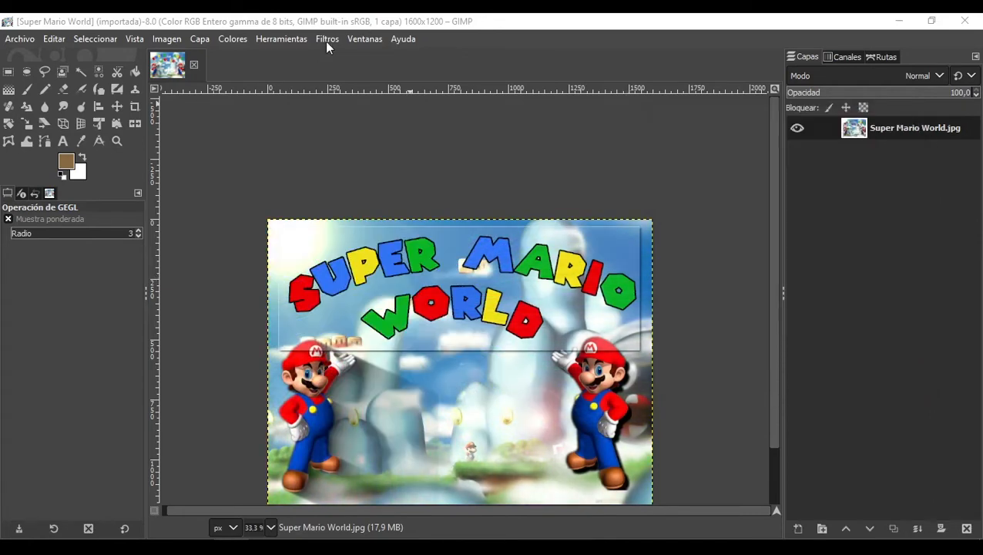
Step: Try the Reflejo en la lente filter with its position at 0,286, then cancel it
{"action": "left_click", "coordinate": [327, 41]}
{"action": "mouse_move", "coordinate": [470, 186]}
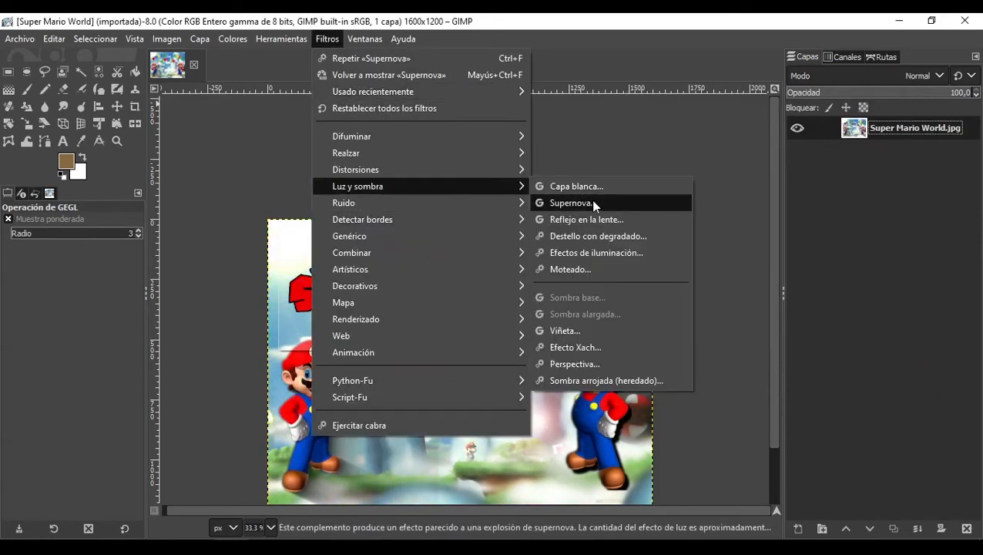
{"action": "left_click", "coordinate": [586, 218]}
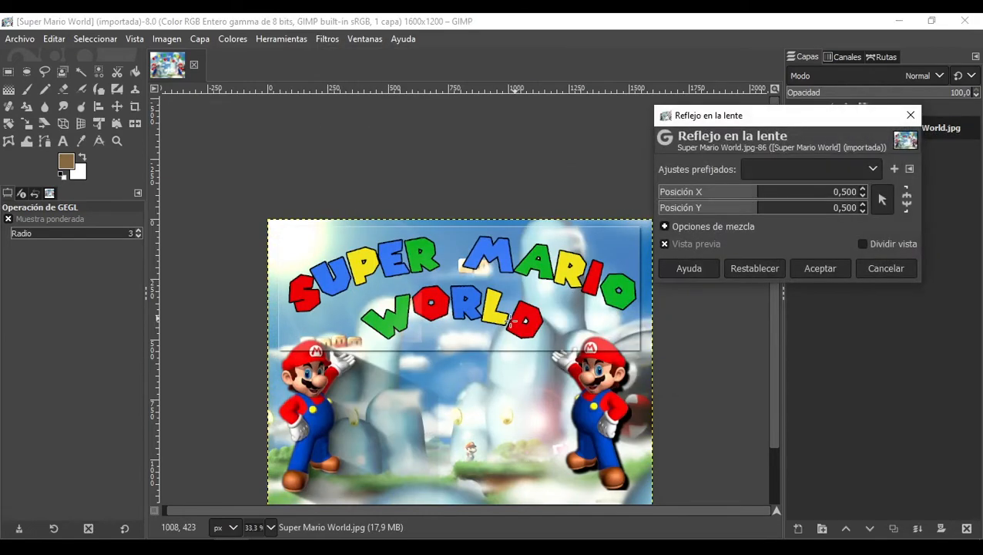
{"action": "scroll", "coordinate": [501, 366], "scroll_direction": "down", "scroll_amount": 2}
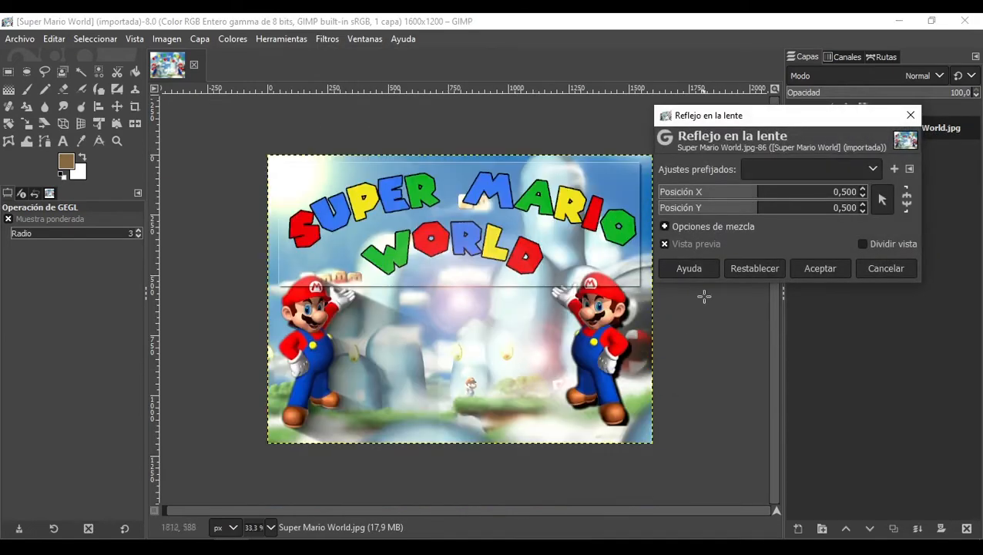
{"action": "left_click_drag", "start_coordinate": [746, 194], "coordinate": [716, 213]}
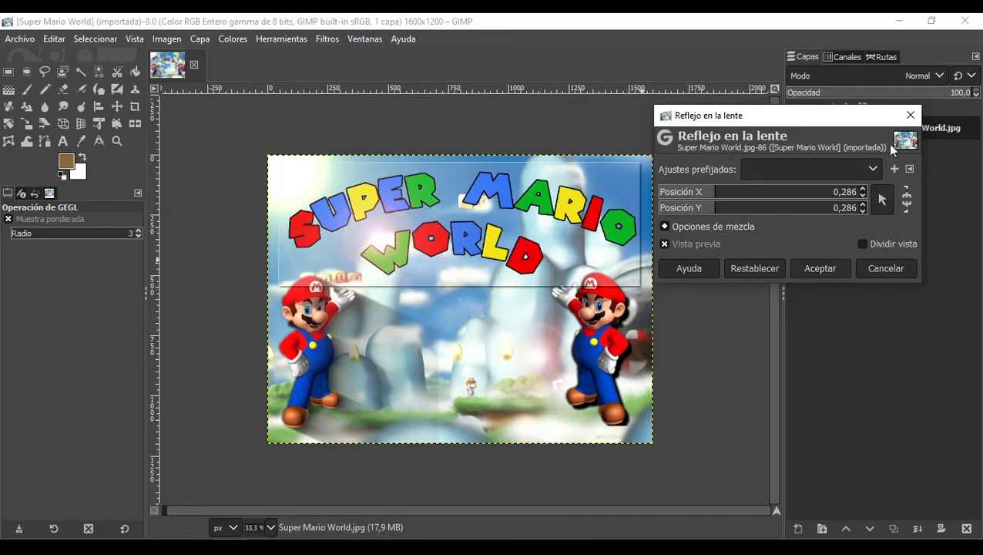
{"action": "left_click", "coordinate": [861, 274]}
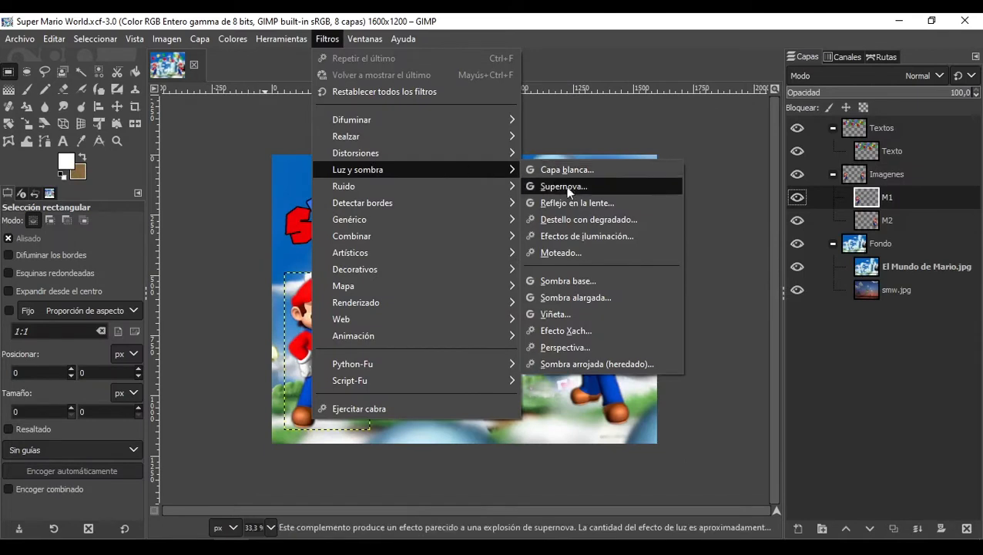
Step: Open the Sombra base filter on the M1 layer and set its X and Y offsets to 30 and blur radius to 0,38
{"action": "left_click", "coordinate": [583, 283]}
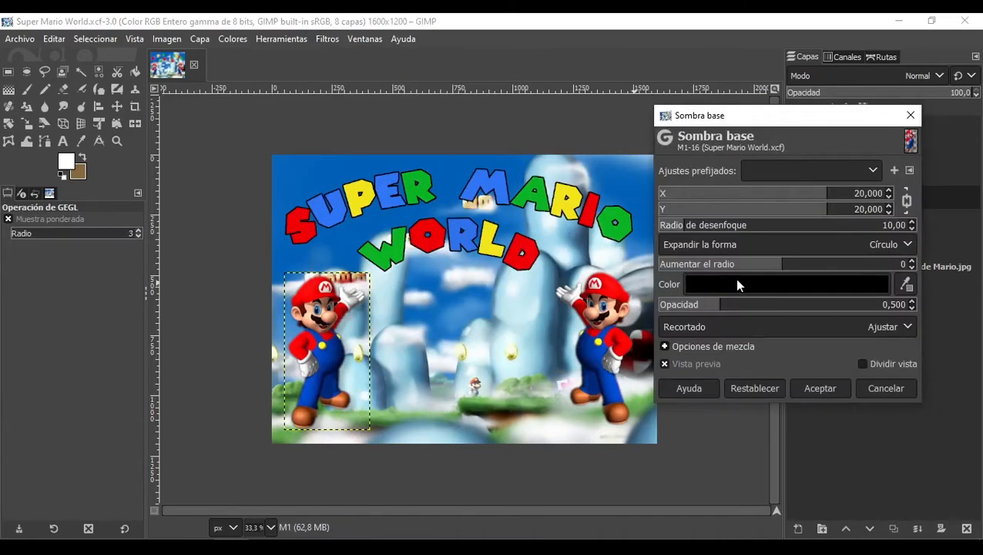
{"action": "left_click_drag", "start_coordinate": [767, 128], "coordinate": [560, 114]}
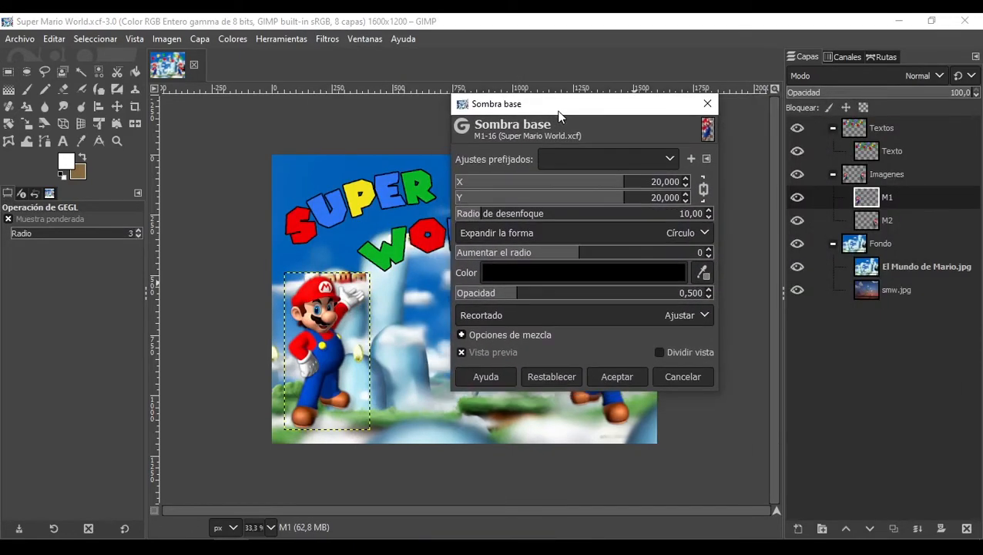
{"action": "scroll", "coordinate": [302, 370], "scroll_direction": "up", "scroll_amount": 2}
{"action": "scroll", "coordinate": [377, 244], "scroll_direction": "up", "scroll_amount": 1}
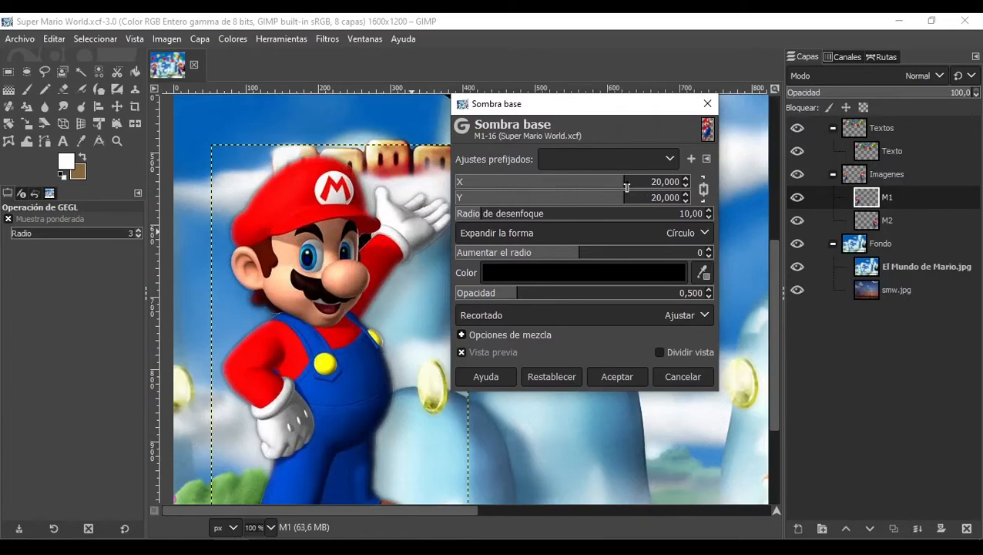
{"action": "left_click_drag", "start_coordinate": [629, 186], "coordinate": [654, 185]}
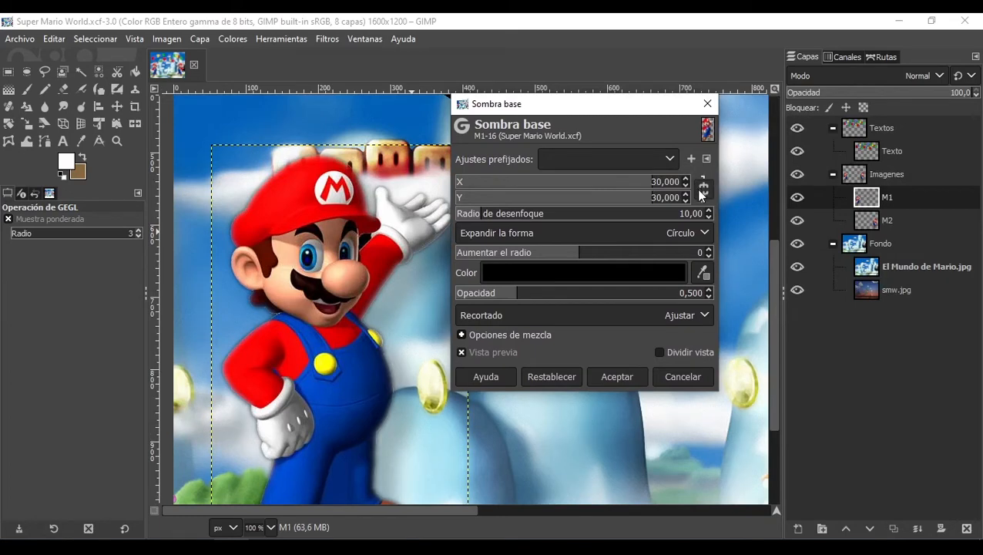
{"action": "left_click_drag", "start_coordinate": [487, 215], "coordinate": [459, 213]}
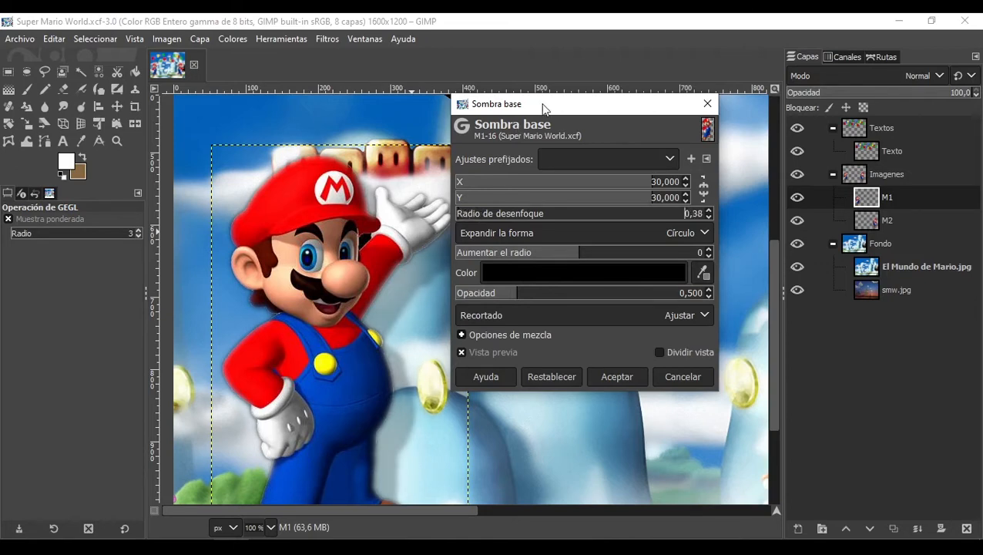
Step: Set the drop shadow offset to X 19,231 and Y -1,282 and its opacity to 1,837
{"action": "left_click_drag", "start_coordinate": [541, 104], "coordinate": [651, 158]}
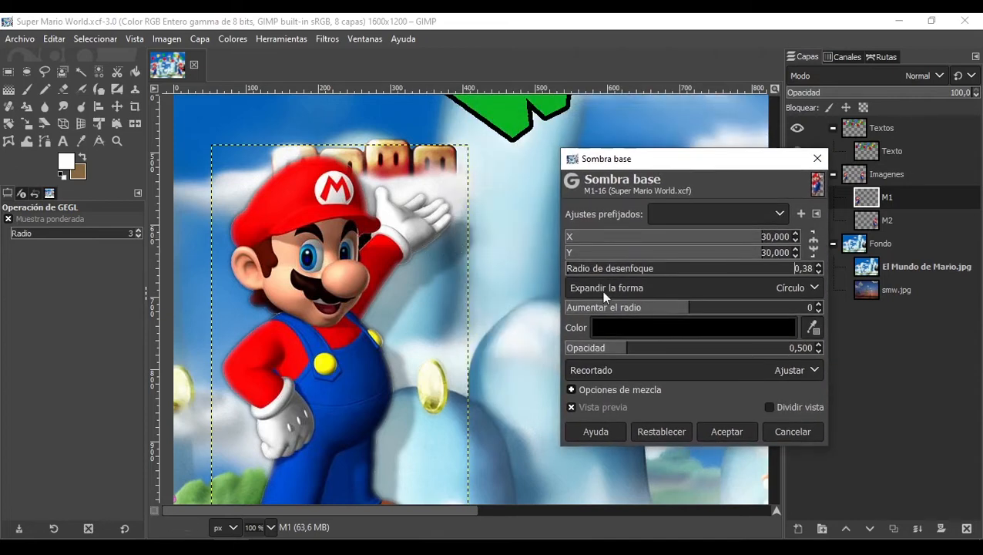
{"action": "left_click_drag", "start_coordinate": [727, 242], "coordinate": [674, 253]}
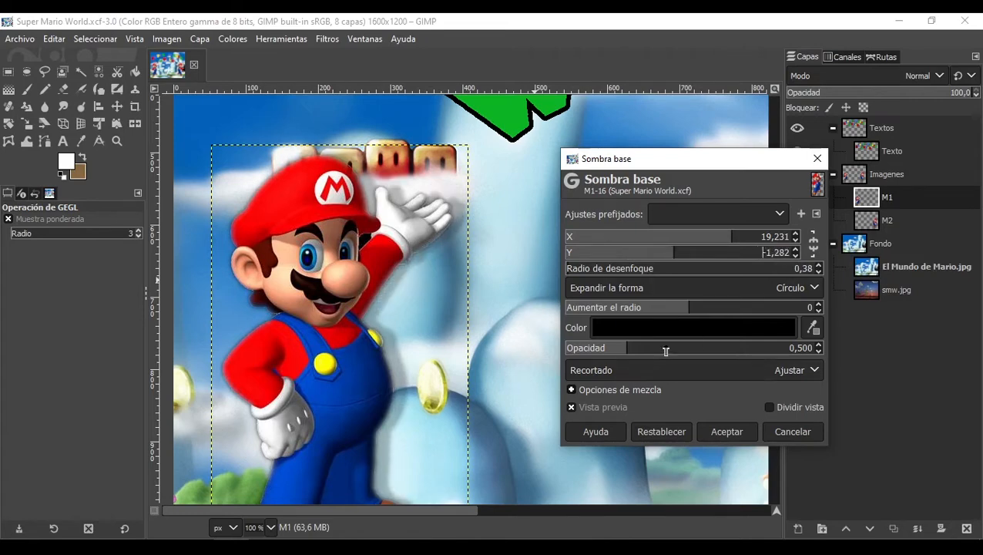
{"action": "left_click_drag", "start_coordinate": [677, 349], "coordinate": [794, 350]}
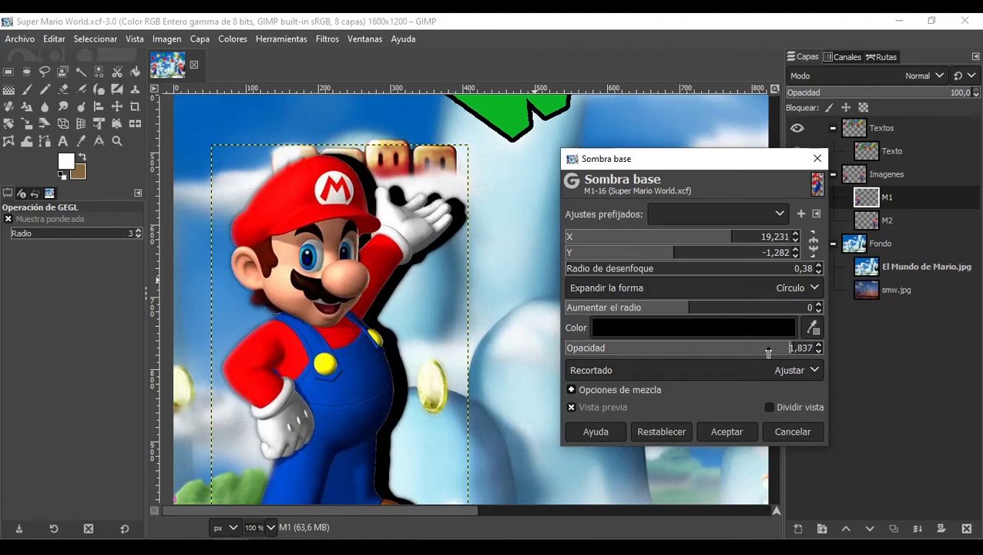
Step: Set the shadow blur radius to 27,54, then to 0, and cancel the Sombra base filter
{"action": "left_click_drag", "start_coordinate": [574, 270], "coordinate": [565, 269]}
{"action": "left_click_drag", "start_coordinate": [571, 270], "coordinate": [614, 274]}
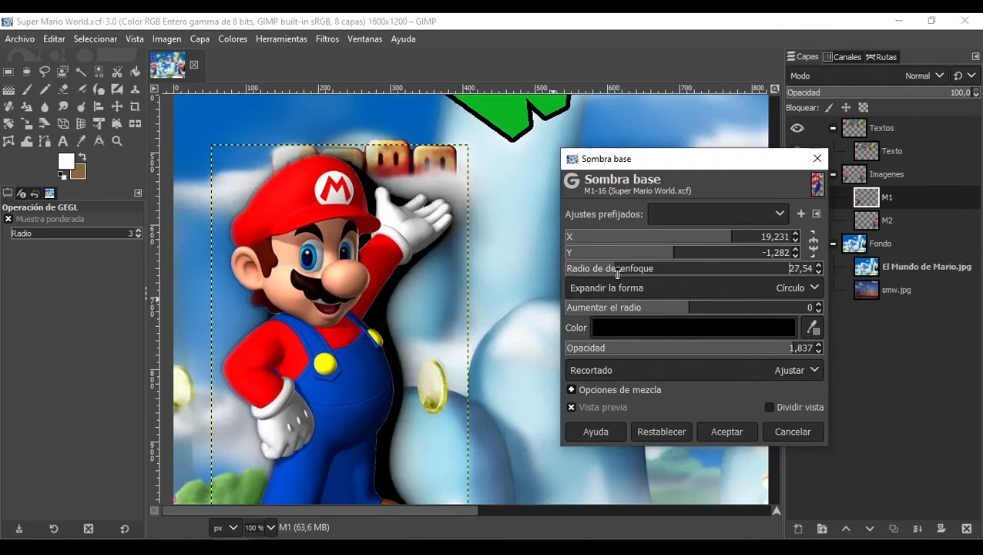
{"action": "left_click_drag", "start_coordinate": [617, 273], "coordinate": [565, 271]}
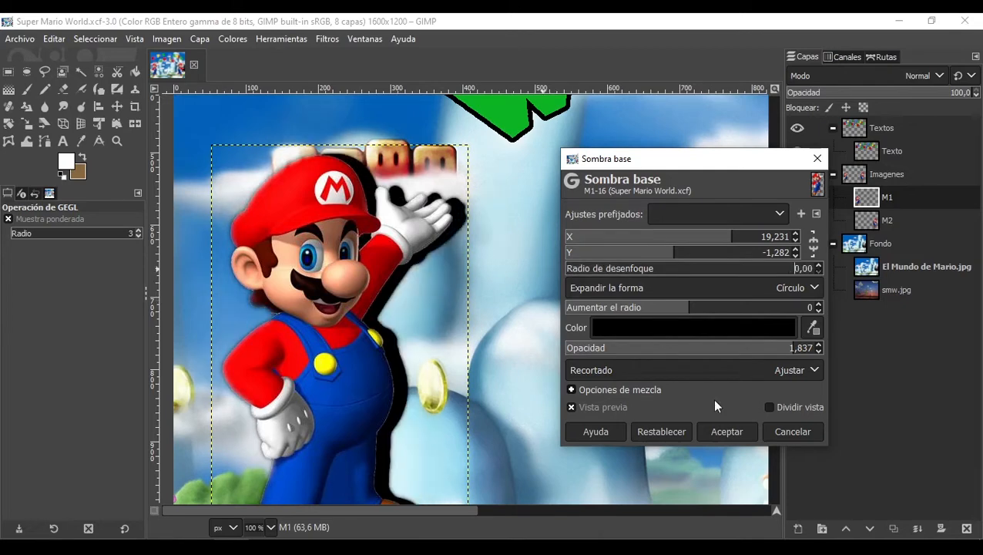
{"action": "left_click", "coordinate": [780, 426]}
Step: Open the Sombra alargada filter and set its shadow color to black
{"action": "left_click", "coordinate": [235, 39]}
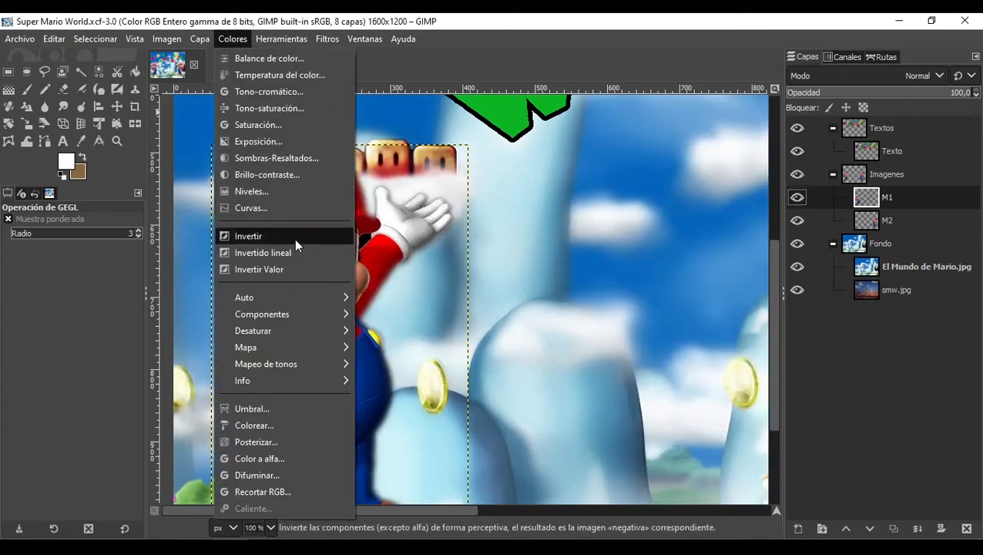
{"action": "left_click", "coordinate": [281, 38]}
{"action": "left_click", "coordinate": [327, 39]}
{"action": "mouse_move", "coordinate": [448, 189]}
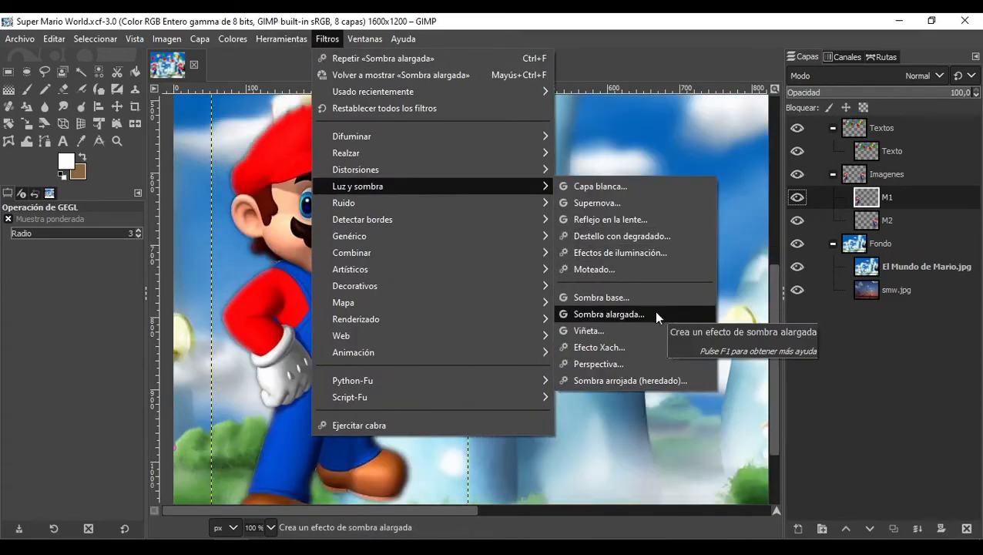
{"action": "left_click", "coordinate": [609, 313]}
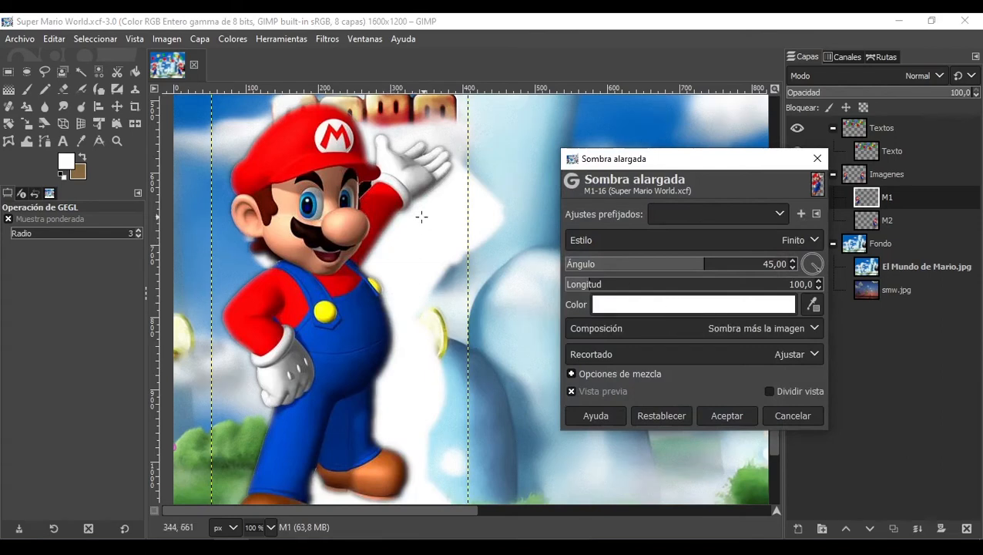
{"action": "left_click", "coordinate": [641, 305]}
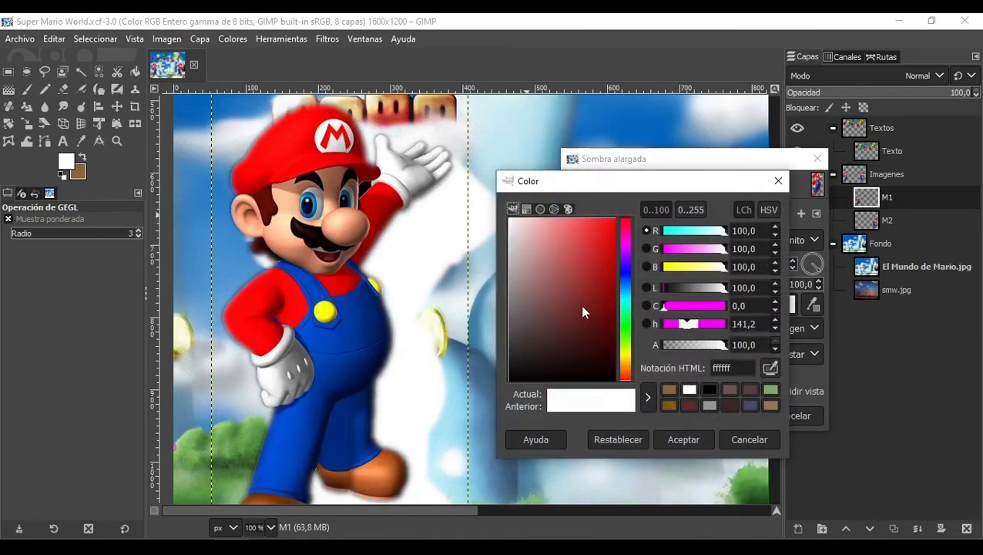
{"action": "left_click_drag", "start_coordinate": [580, 305], "coordinate": [631, 406]}
{"action": "left_click", "coordinate": [683, 439]}
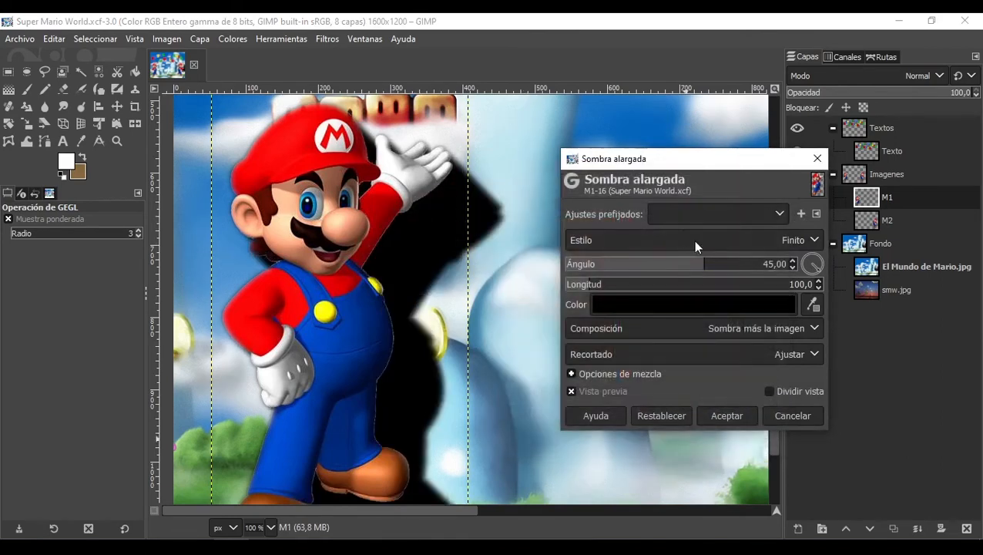
Step: Set the long shadow angle to -30,39 and its style to Infinito
{"action": "left_click_drag", "start_coordinate": [707, 263], "coordinate": [667, 264]}
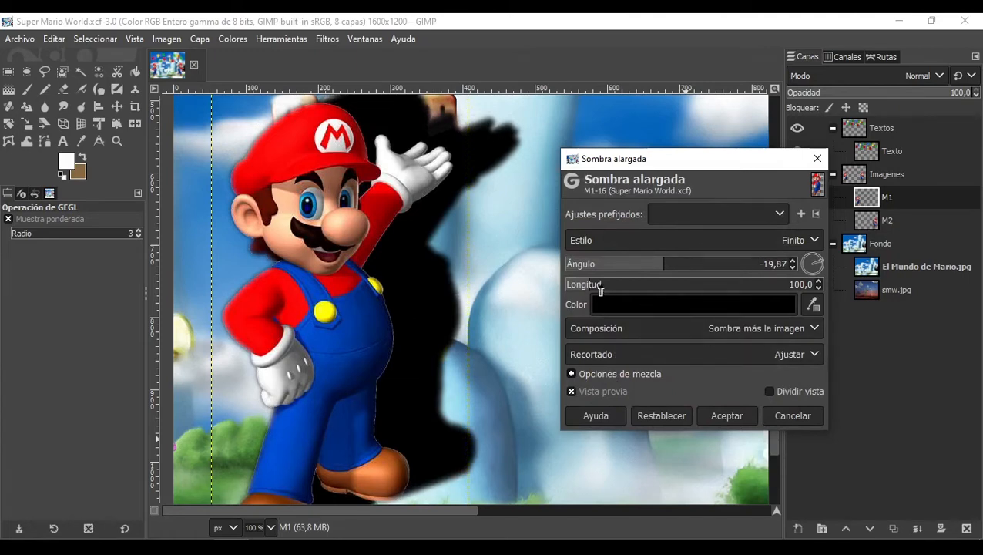
{"action": "mouse_move", "coordinate": [650, 266]}
{"action": "left_mouse_down"}
{"action": "mouse_move", "coordinate": [624, 263]}
{"action": "mouse_move", "coordinate": [658, 266]}
{"action": "left_mouse_up"}
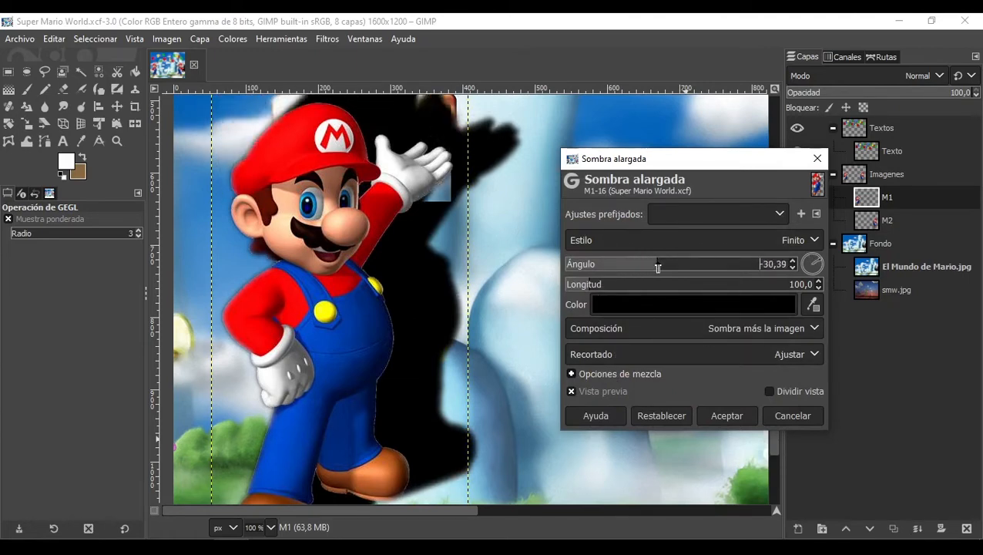
{"action": "left_click", "coordinate": [664, 241]}
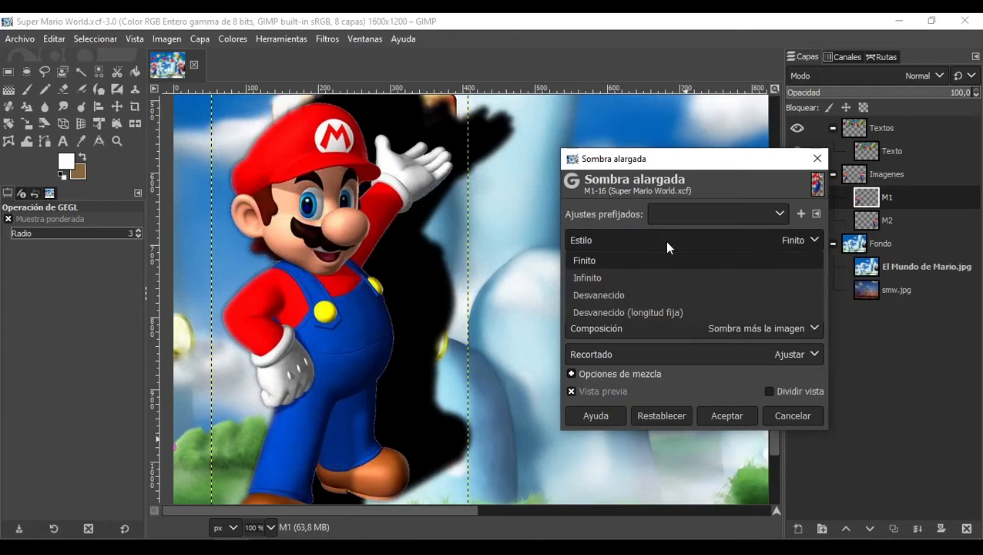
{"action": "left_click", "coordinate": [615, 277]}
{"action": "left_click_drag", "start_coordinate": [655, 160], "coordinate": [659, 130]}
{"action": "scroll", "coordinate": [516, 203], "scroll_direction": "down", "scroll_amount": 4}
{"action": "scroll", "coordinate": [531, 173], "scroll_direction": "up", "scroll_amount": 2}
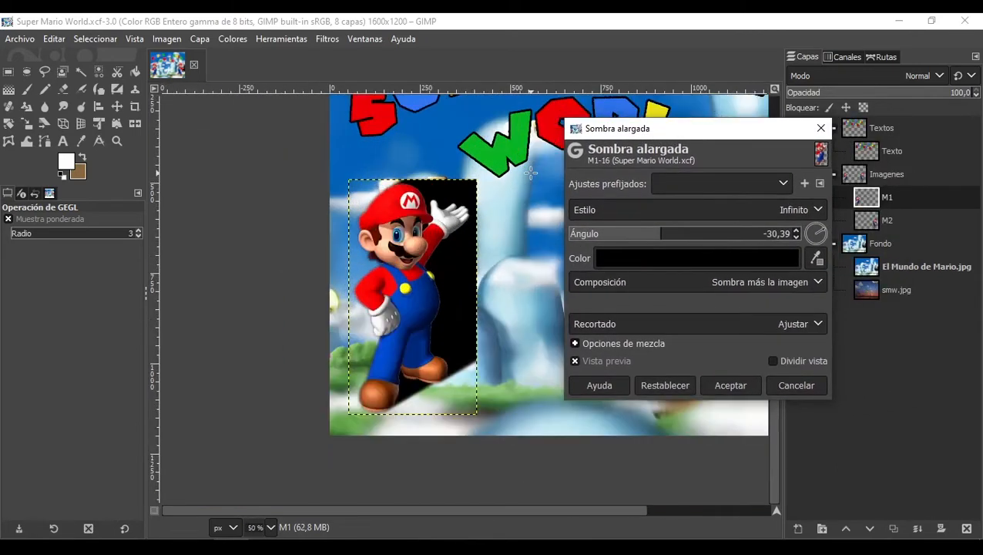
Step: Resize the M1 layer boundary to 3560 by 6530 pixels, repositioning the layer within the new boundary
{"action": "left_click", "coordinate": [202, 38]}
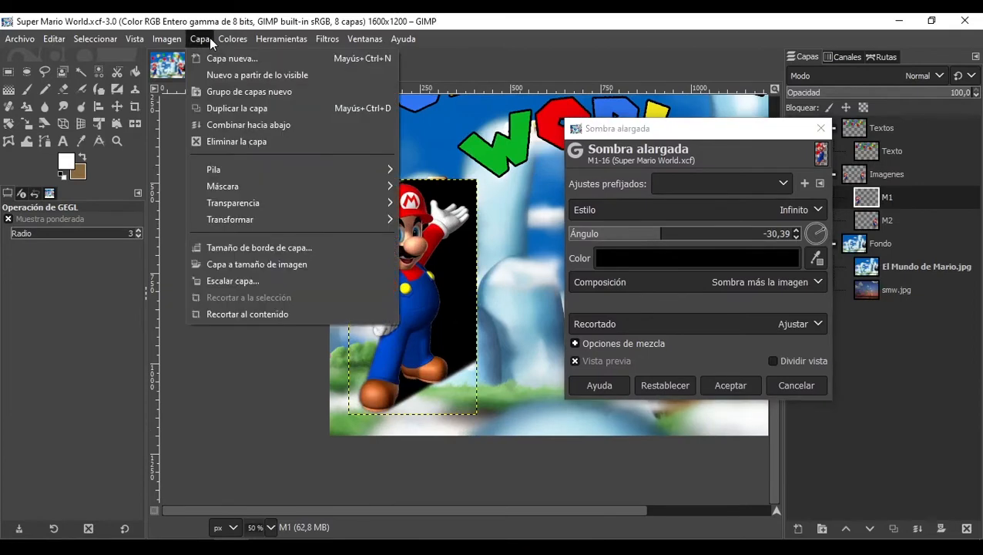
{"action": "left_click", "coordinate": [280, 249]}
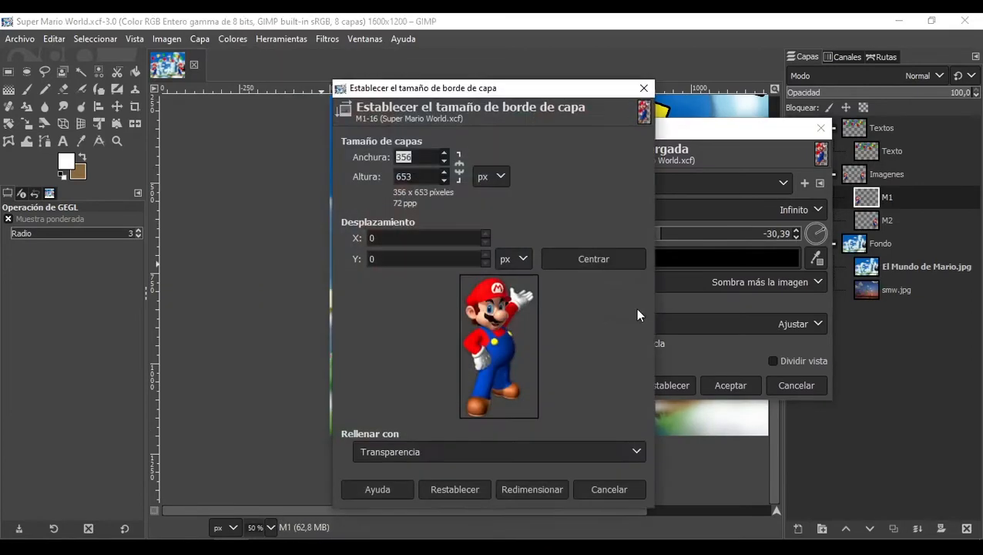
{"action": "left_click", "coordinate": [426, 160]}
{"action": "type", "text": "0"}
{"action": "left_click", "coordinate": [414, 176]}
{"action": "type", "text": "0"}
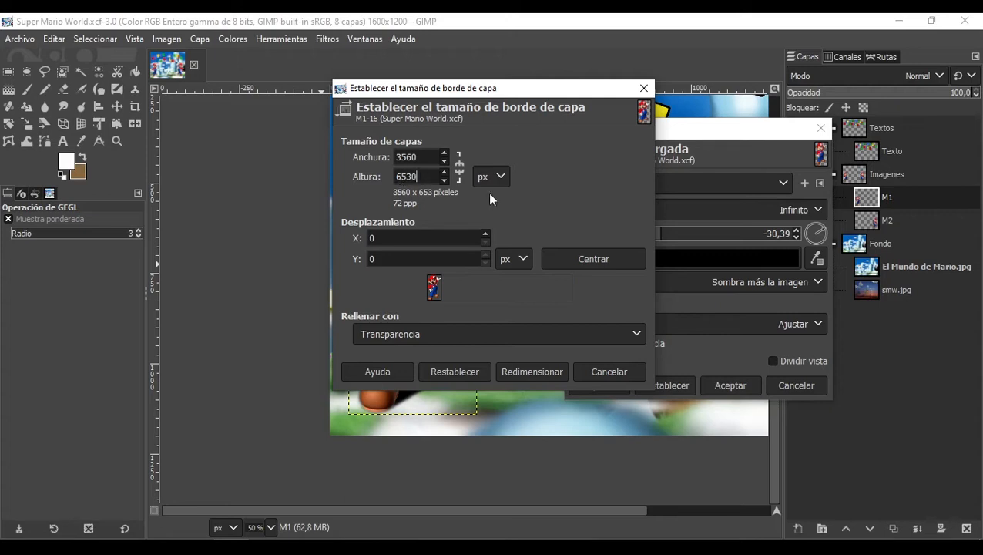
{"action": "key", "text": "Tab"}
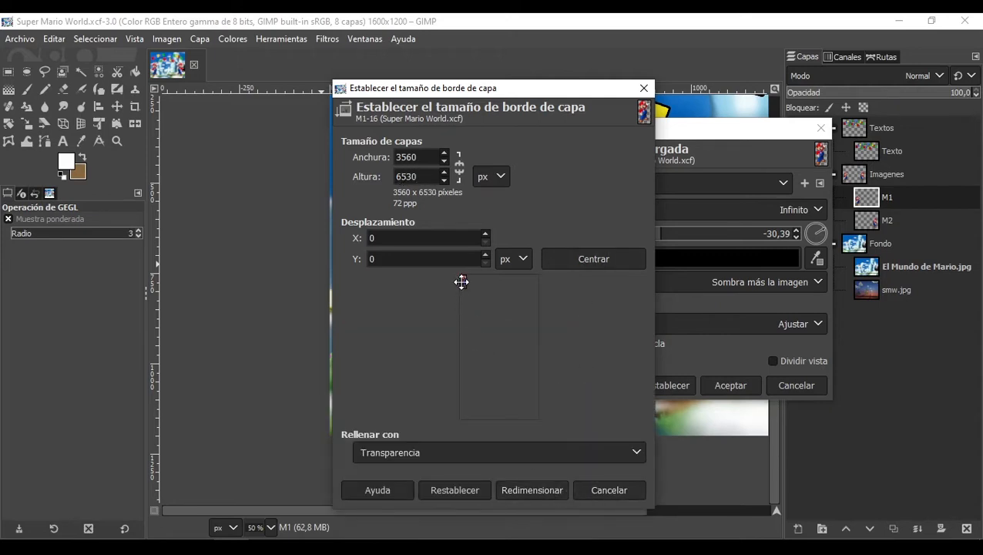
{"action": "left_click_drag", "start_coordinate": [463, 281], "coordinate": [498, 344]}
{"action": "left_click", "coordinate": [542, 485]}
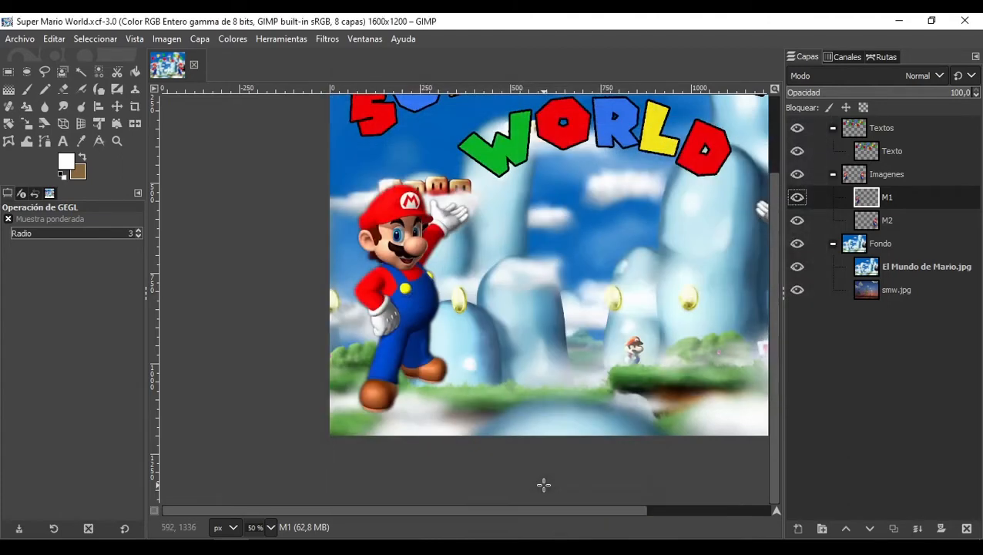
Step: Reopen the Sombra alargada filter and set its shadow color to black
{"action": "scroll", "coordinate": [523, 328], "scroll_direction": "down", "scroll_amount": 5}
{"action": "scroll", "coordinate": [523, 328], "scroll_direction": "up", "scroll_amount": 2}
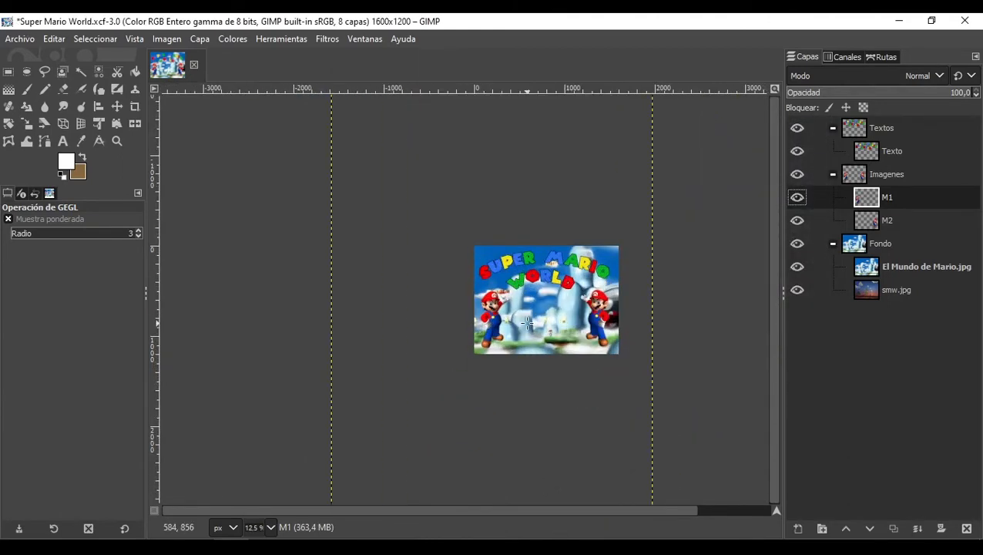
{"action": "left_click", "coordinate": [327, 40]}
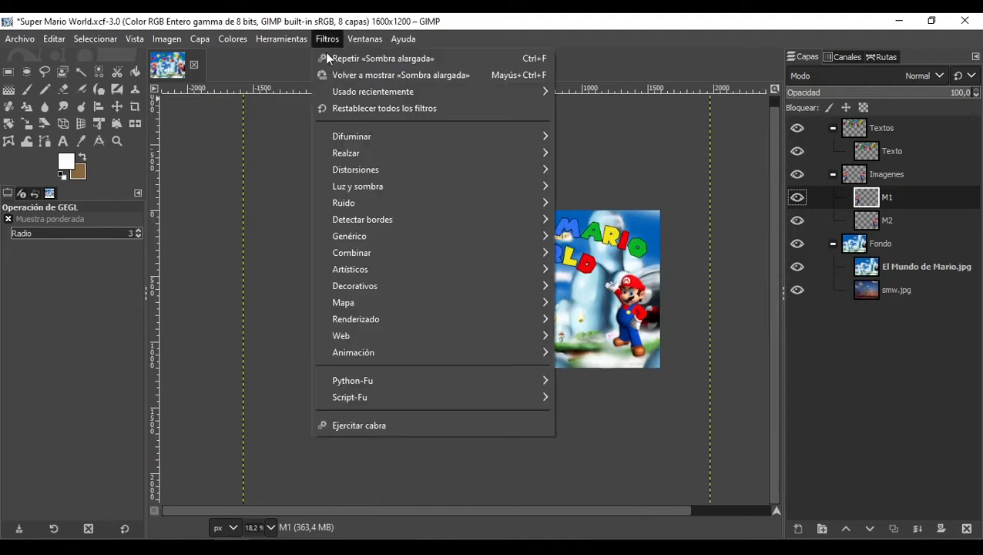
{"action": "mouse_move", "coordinate": [458, 186]}
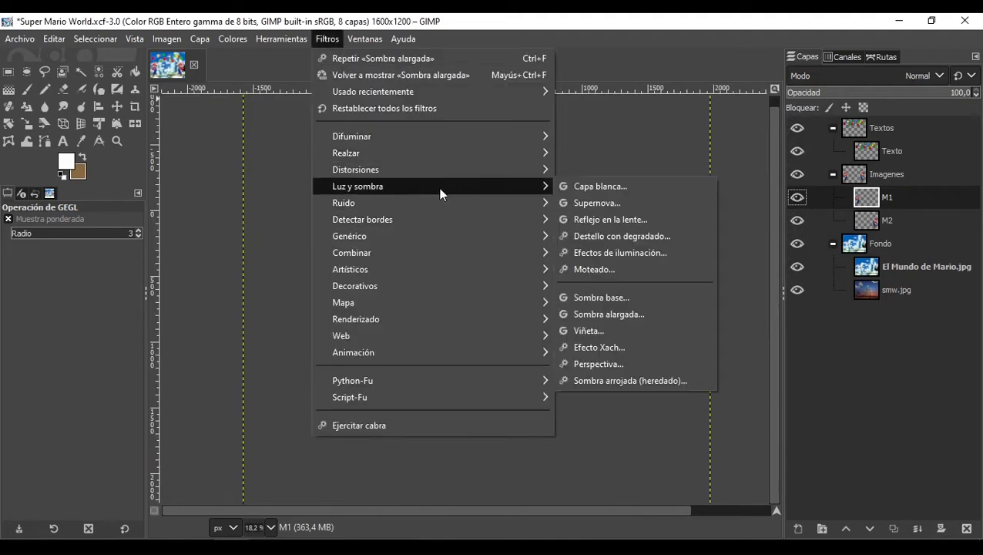
{"action": "left_click", "coordinate": [625, 315]}
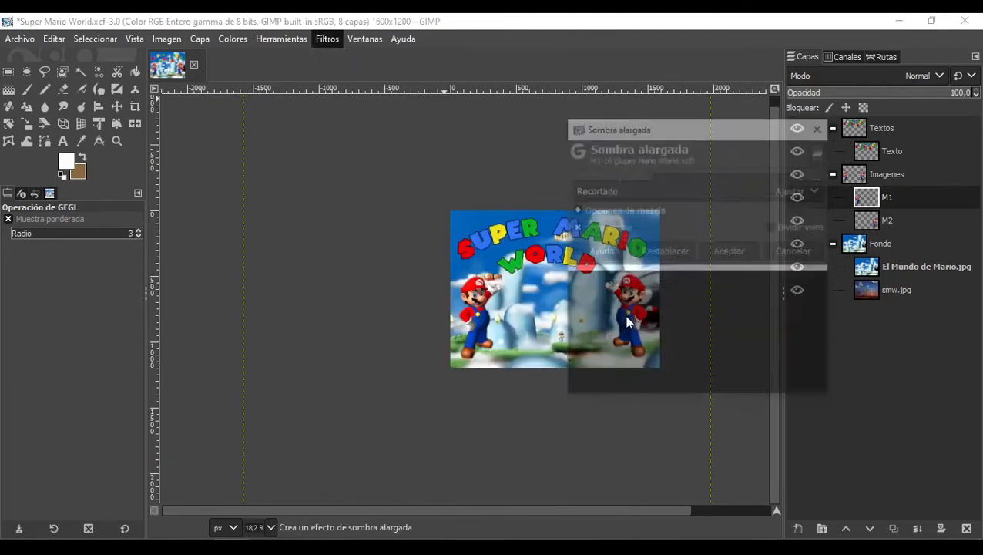
{"action": "left_click", "coordinate": [693, 270]}
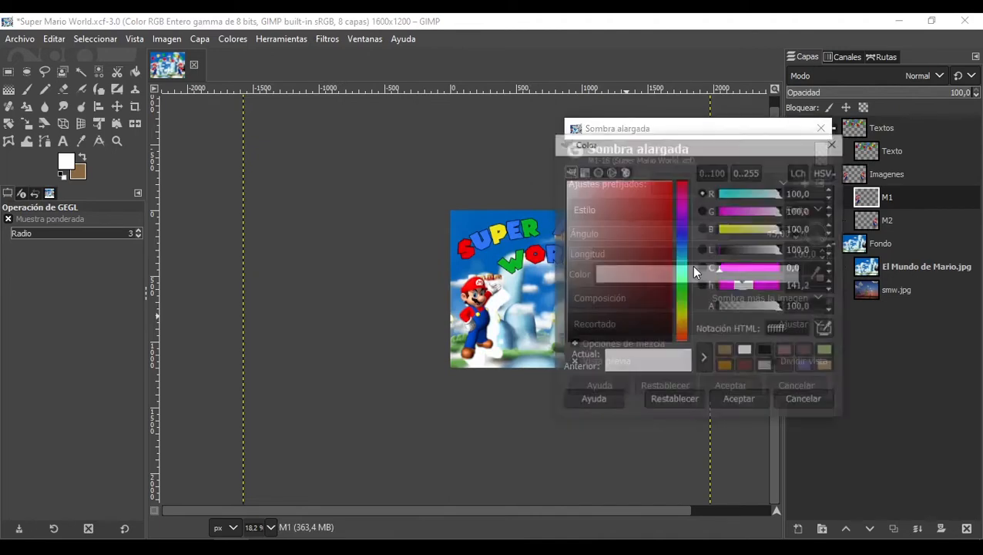
{"action": "left_click_drag", "start_coordinate": [659, 279], "coordinate": [686, 365]}
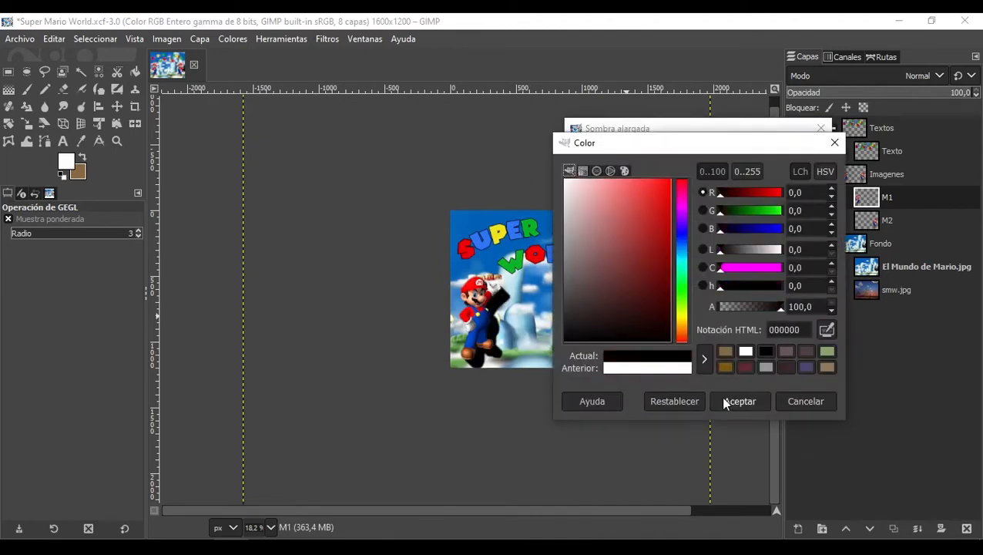
{"action": "left_click", "coordinate": [733, 401]}
Step: Confirm the black shadow color and set the long shadow style to Infinito
{"action": "left_click_drag", "start_coordinate": [694, 233], "coordinate": [669, 234]}
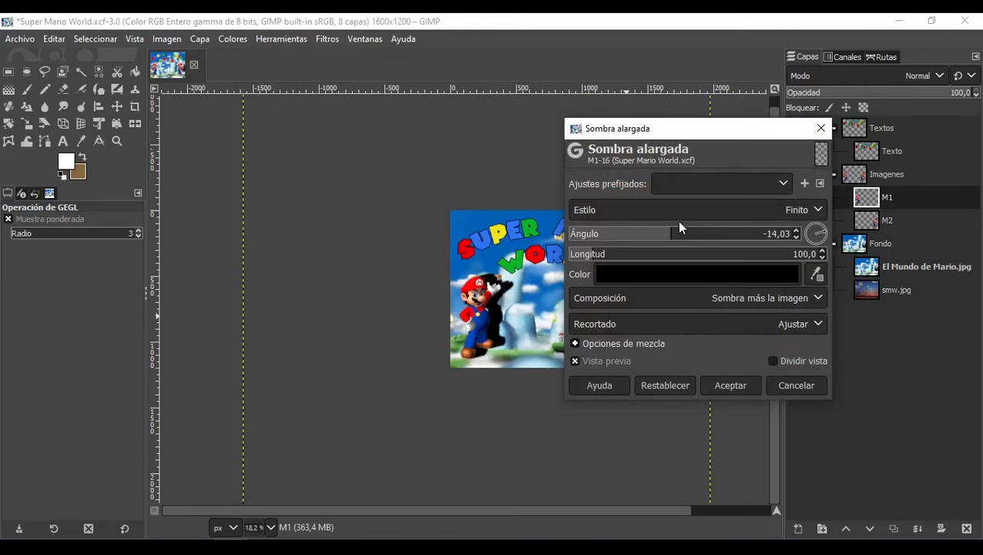
{"action": "left_click", "coordinate": [723, 210]}
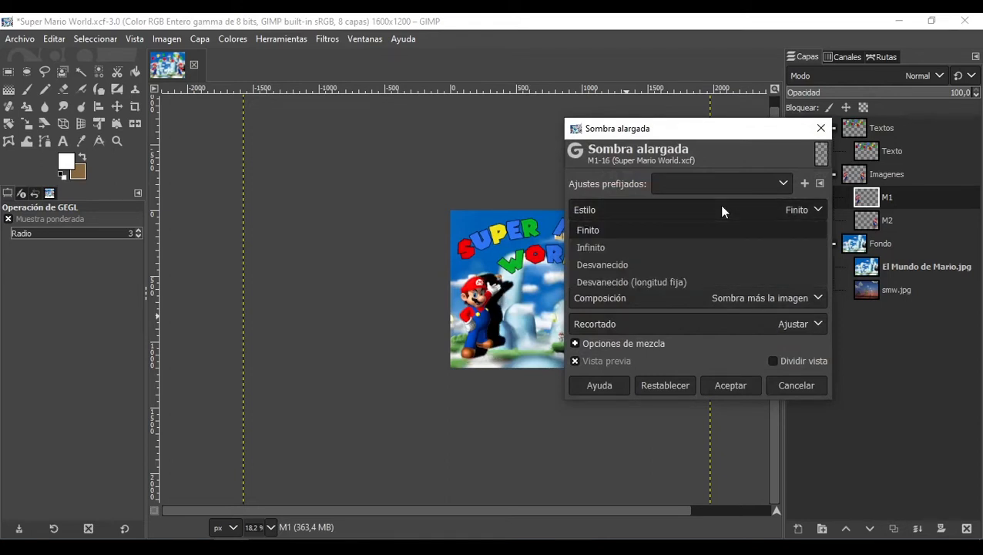
{"action": "left_click", "coordinate": [676, 248]}
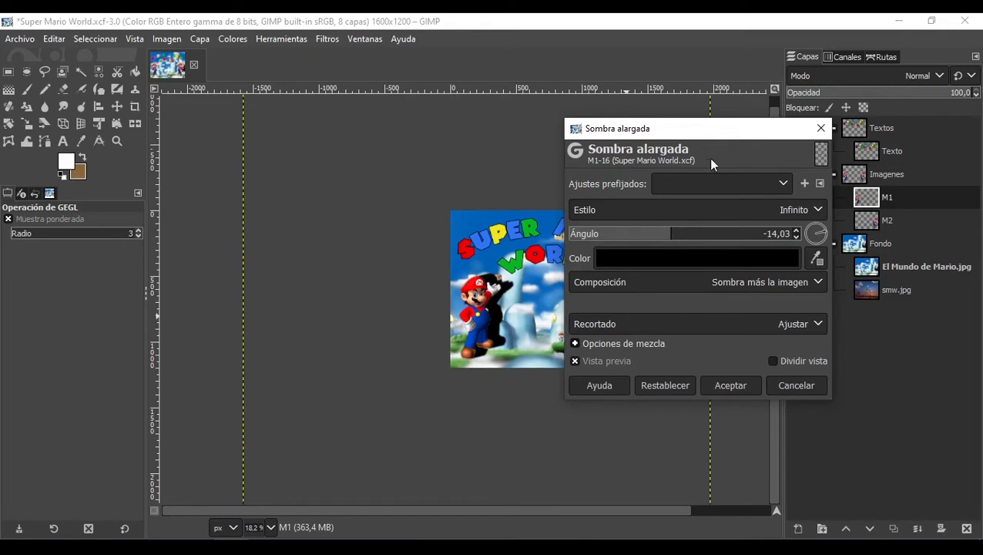
{"action": "left_click_drag", "start_coordinate": [698, 132], "coordinate": [816, 152]}
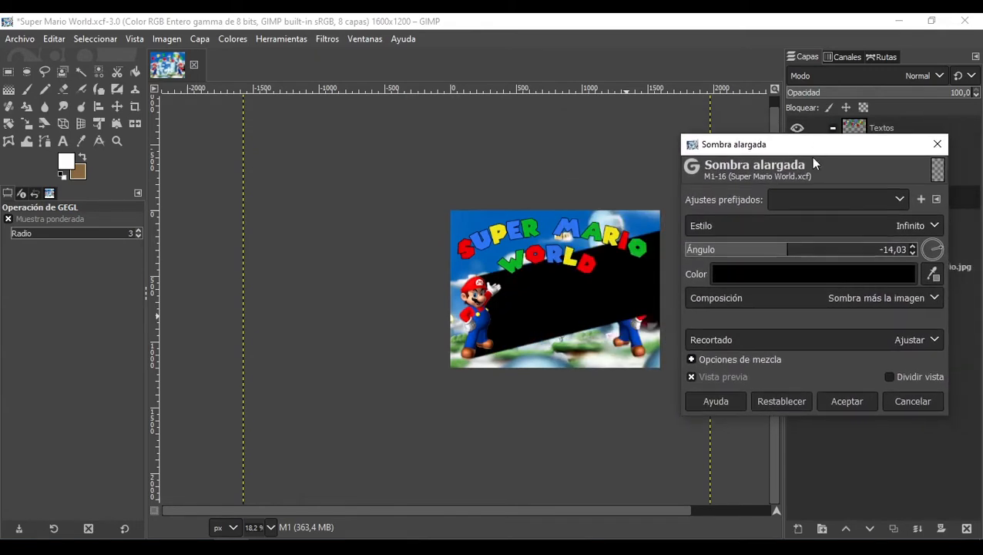
Step: Switch the long shadow style to Desvanecido and zoom in on Mario to preview it
{"action": "left_click", "coordinate": [796, 223]}
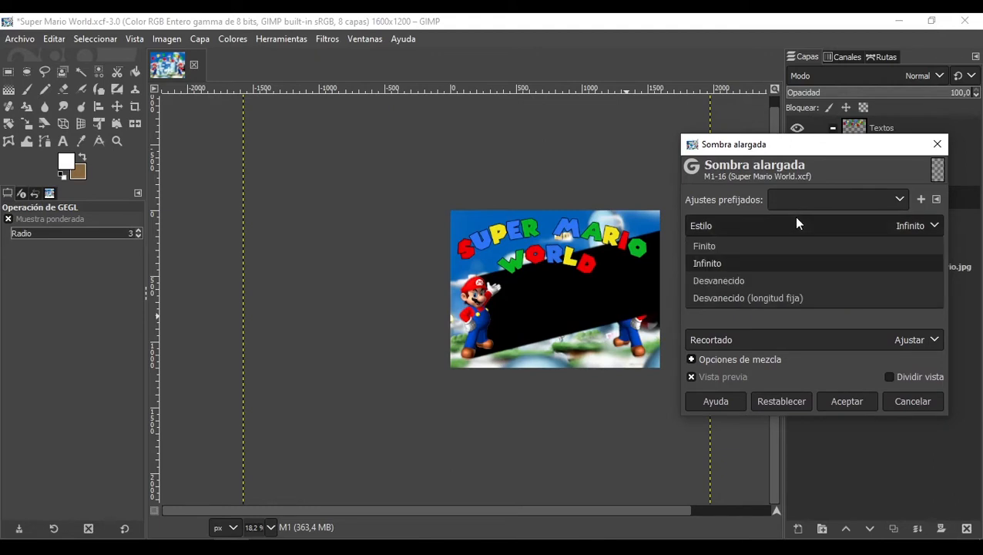
{"action": "left_click", "coordinate": [752, 281]}
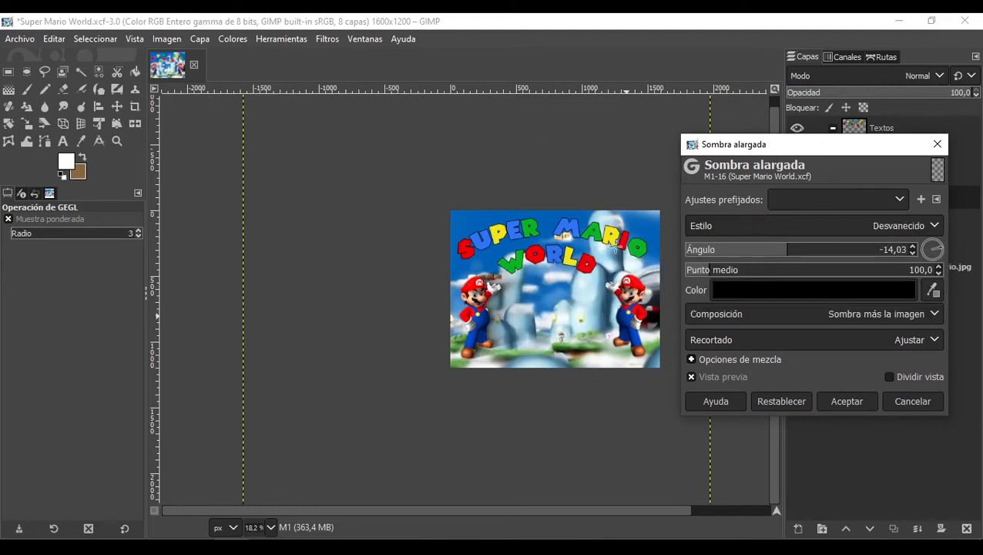
{"action": "scroll", "coordinate": [514, 282], "scroll_direction": "up", "scroll_amount": 5, "text": "ctrl"}
{"action": "scroll", "coordinate": [481, 255], "scroll_direction": "down", "scroll_amount": 2, "text": "ctrl"}
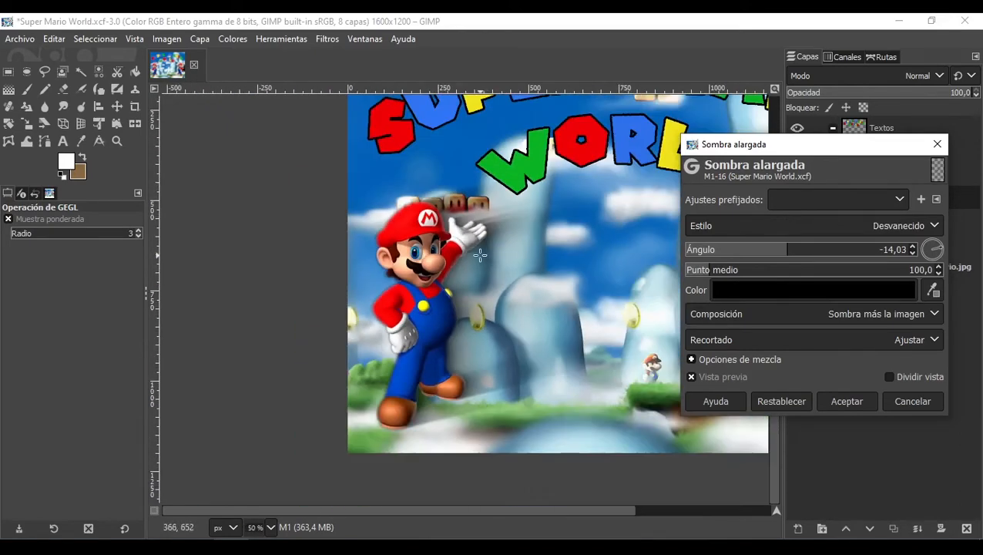
{"action": "scroll", "coordinate": [480, 255], "scroll_direction": "up", "scroll_amount": 1}
{"action": "scroll", "coordinate": [480, 255], "scroll_direction": "down", "scroll_amount": 1}
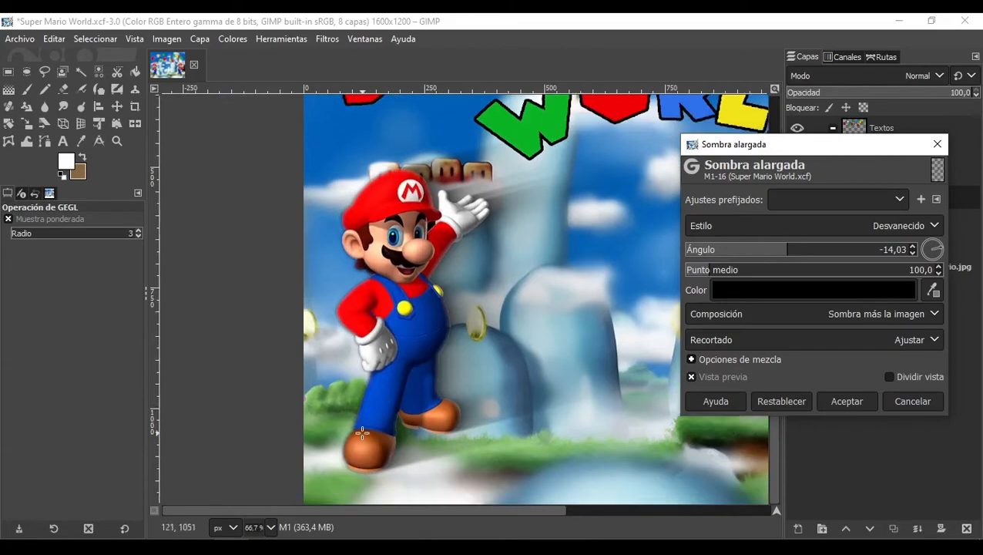
{"action": "scroll", "coordinate": [462, 316], "scroll_direction": "down", "scroll_amount": 1}
Step: Set the long shadow's midpoint to 366,3
{"action": "left_click", "coordinate": [741, 272]}
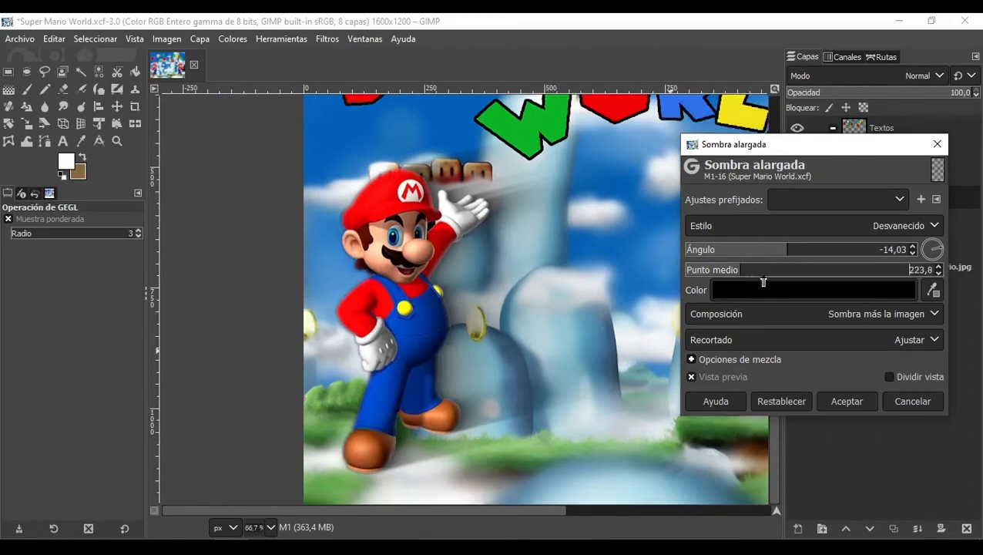
{"action": "left_click", "coordinate": [774, 270]}
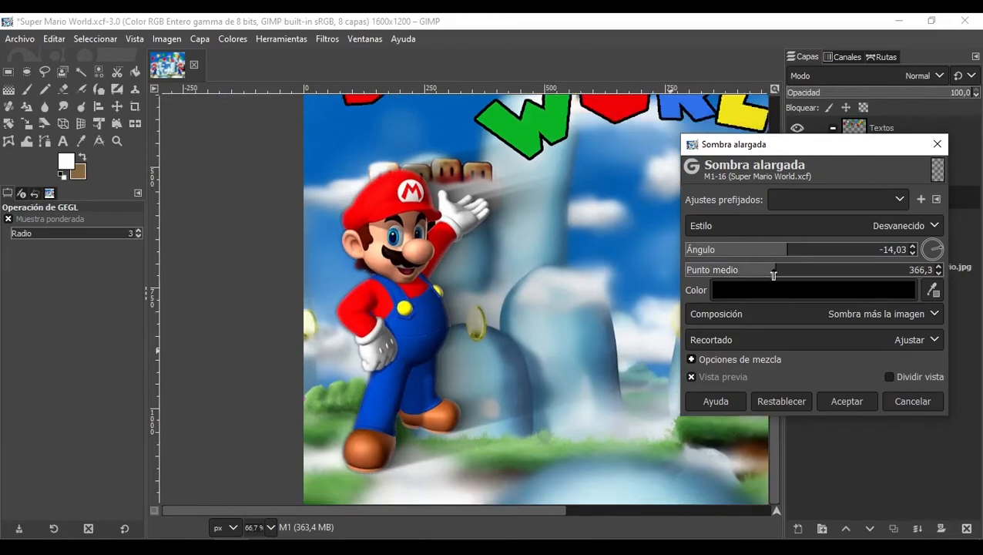
{"action": "scroll", "coordinate": [804, 310], "scroll_direction": "down", "scroll_amount": 1}
Step: Try the Solo sombra composition, then return to Sombra más la imagen
{"action": "left_click", "coordinate": [804, 309]}
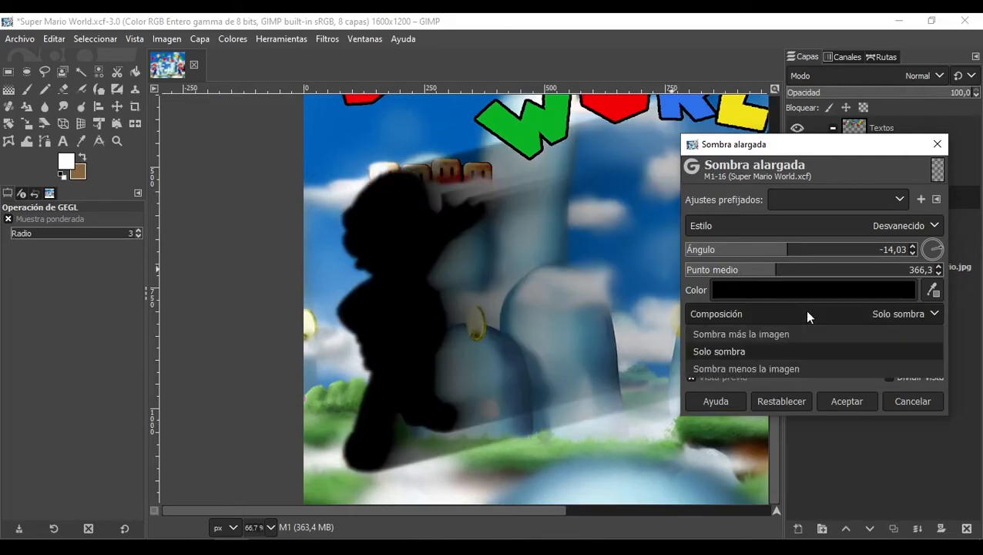
{"action": "left_click", "coordinate": [760, 335]}
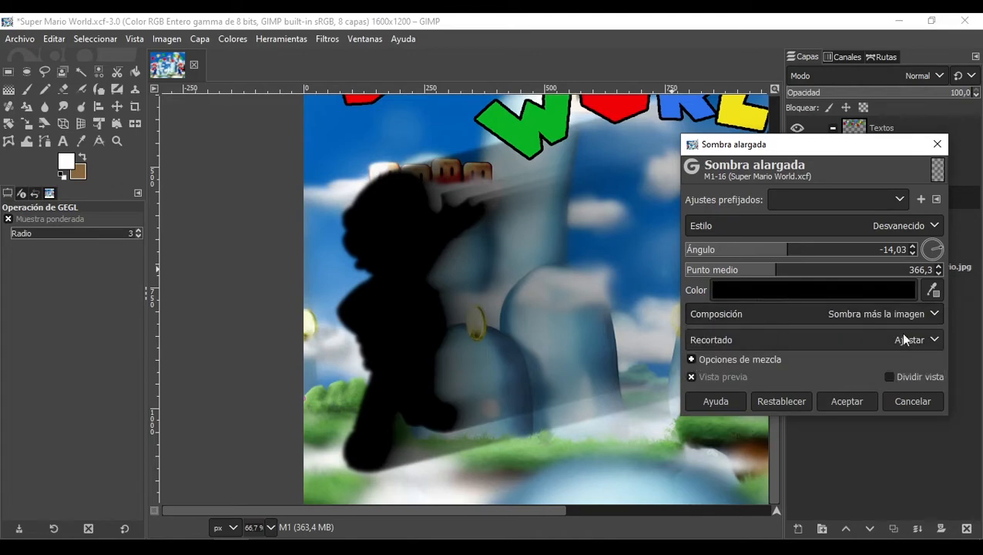
Step: Set the long shadow composition to Sombra menos la imagen
{"action": "left_click", "coordinate": [809, 315]}
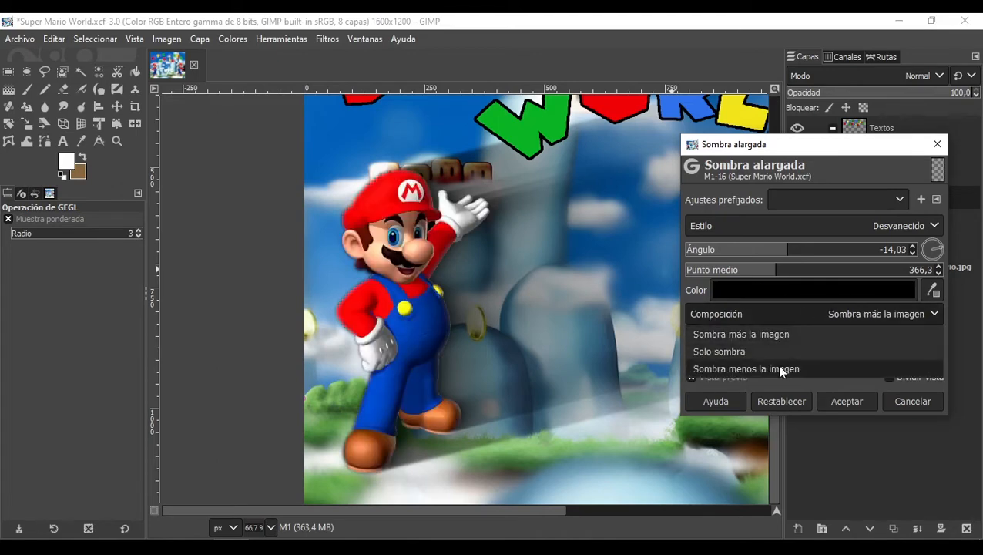
{"action": "left_click", "coordinate": [777, 366]}
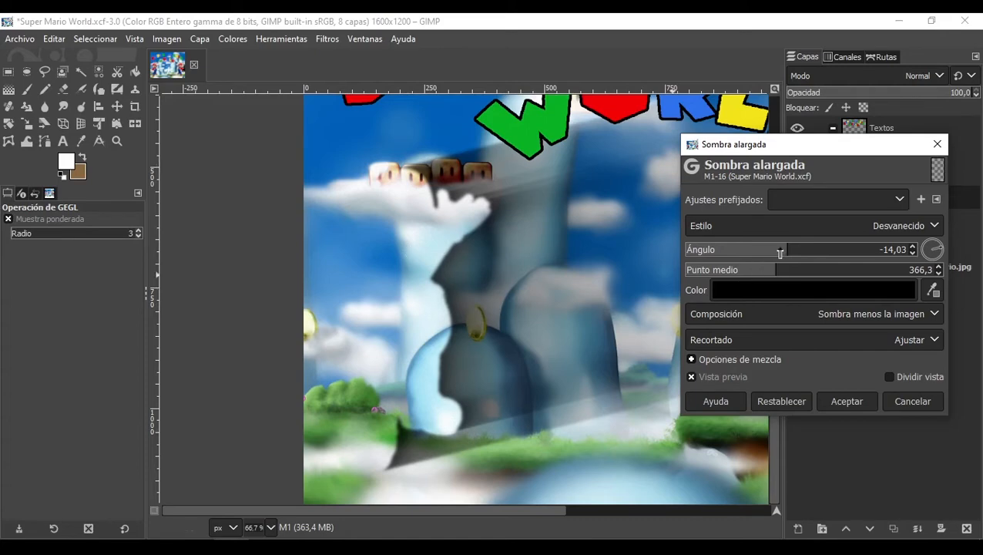
Step: Set the shadow angle to -118,05 and midpoint to 232,6, then cancel the Sombra alargada filter
{"action": "left_click_drag", "start_coordinate": [782, 249], "coordinate": [744, 271]}
{"action": "left_click", "coordinate": [724, 251]}
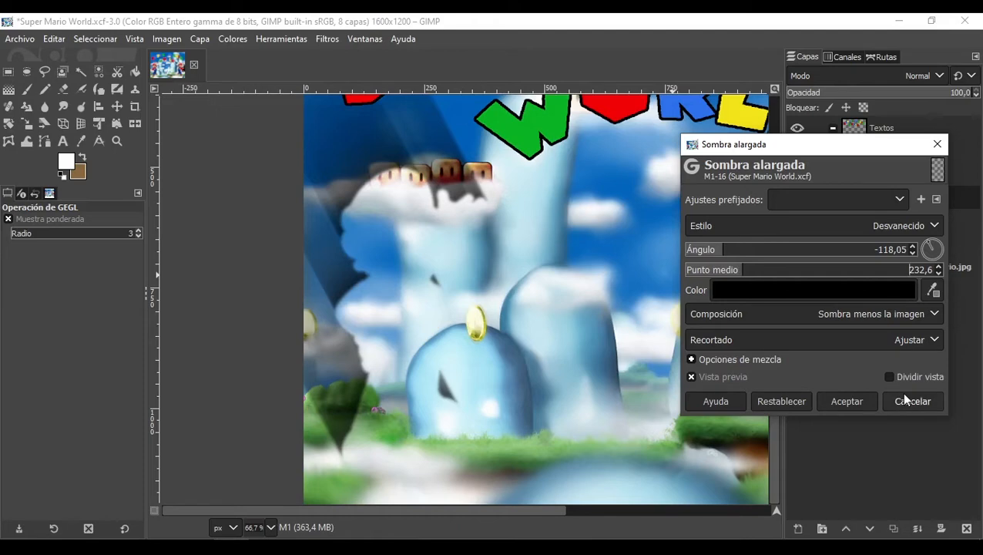
{"action": "left_click", "coordinate": [905, 397]}
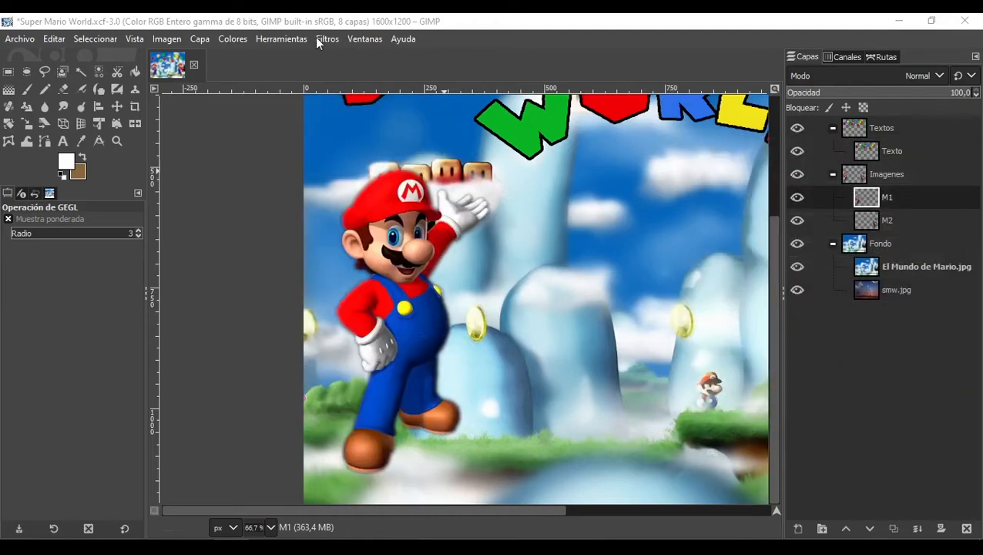
Step: Apply the Perspectiva shadow filter to M1 with angle 103,4, then undo it
{"action": "left_click", "coordinate": [326, 38]}
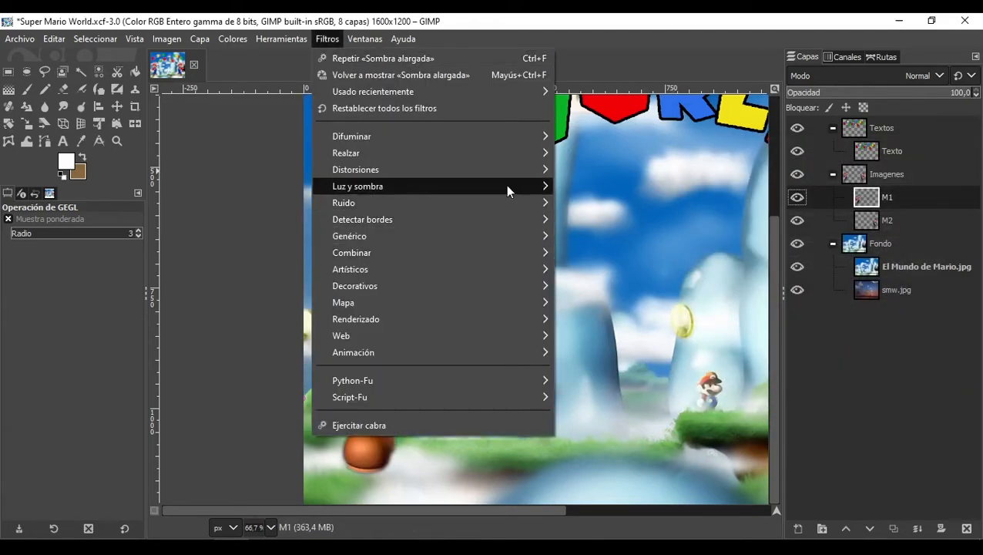
{"action": "mouse_move", "coordinate": [505, 186]}
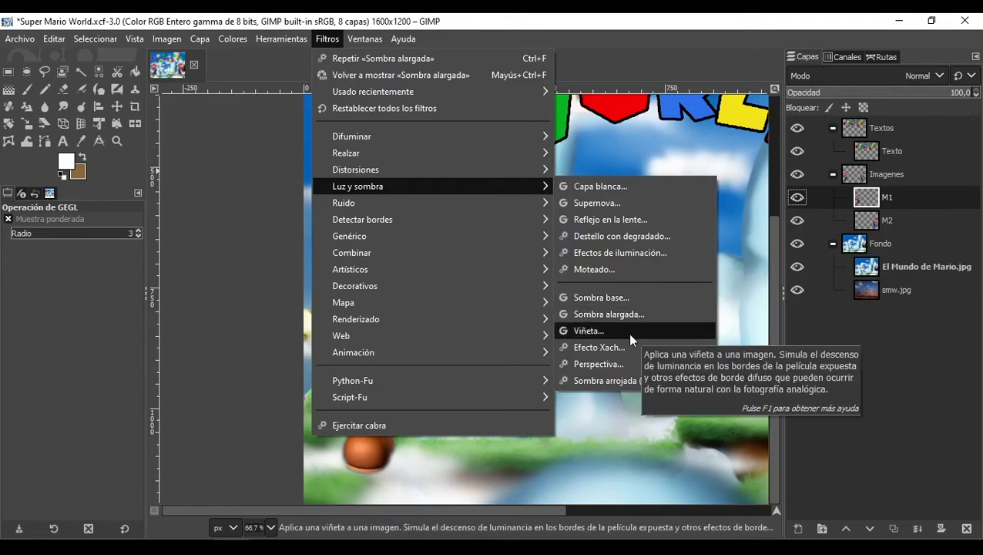
{"action": "left_click", "coordinate": [631, 365]}
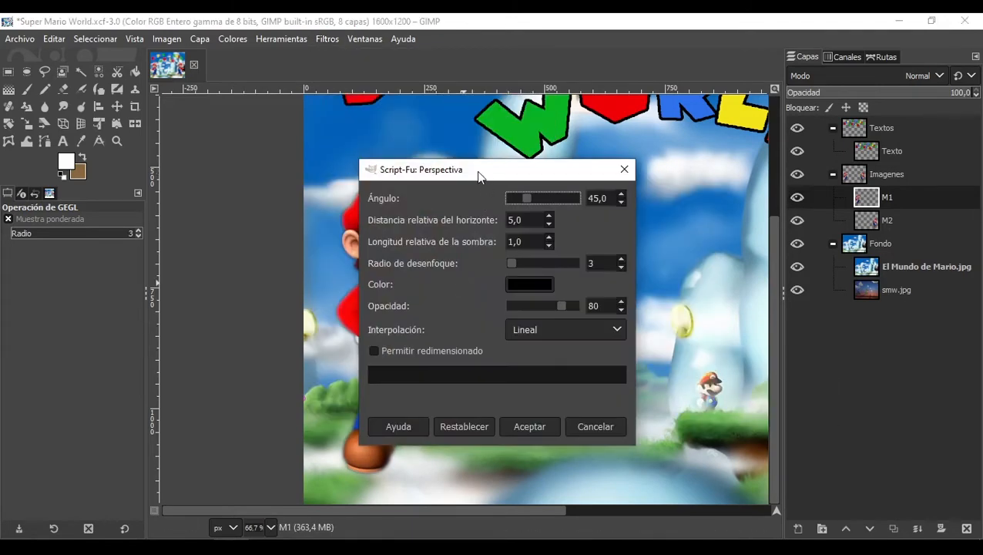
{"action": "left_click_drag", "start_coordinate": [478, 171], "coordinate": [716, 158]}
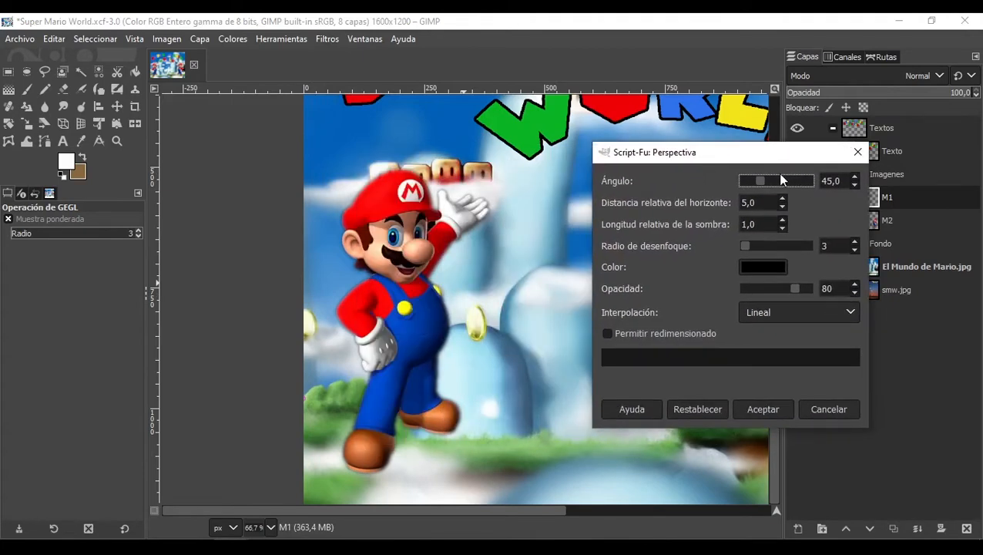
{"action": "left_click_drag", "start_coordinate": [764, 187], "coordinate": [786, 181]}
{"action": "left_click", "coordinate": [764, 409]}
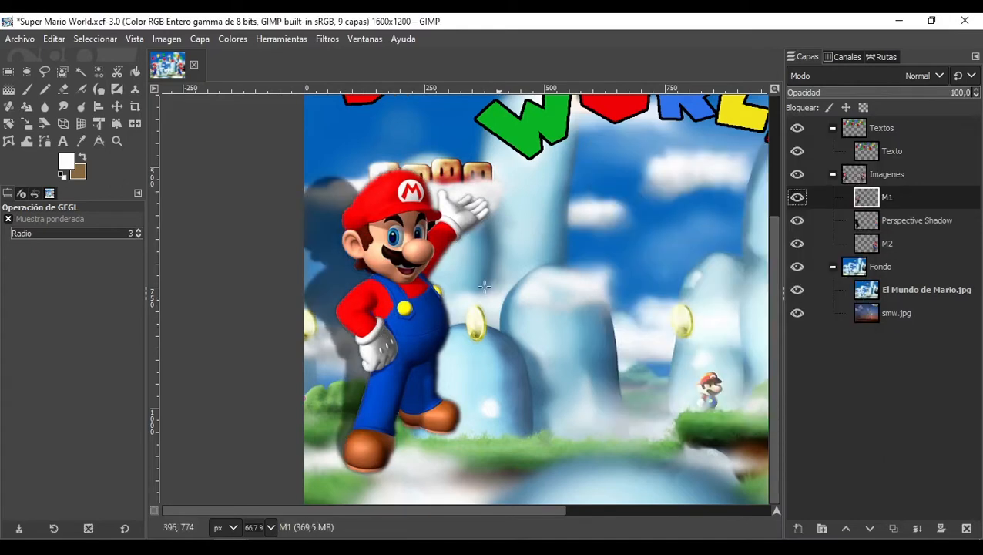
{"action": "key", "text": "ctrl+z"}
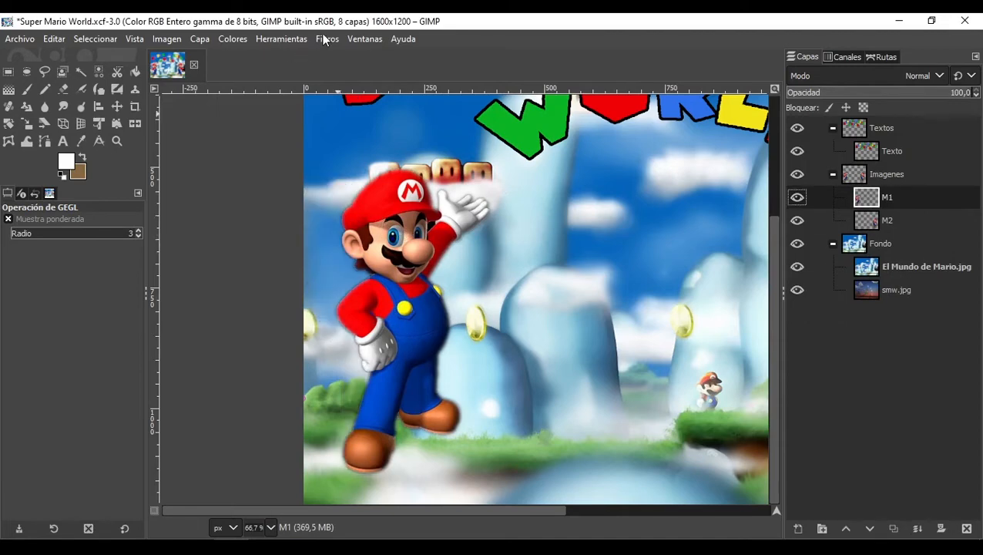
Step: Apply the Perspectiva shadow to M1 with angle 39,3, blur radius 0 and opacity 86
{"action": "left_click", "coordinate": [325, 39]}
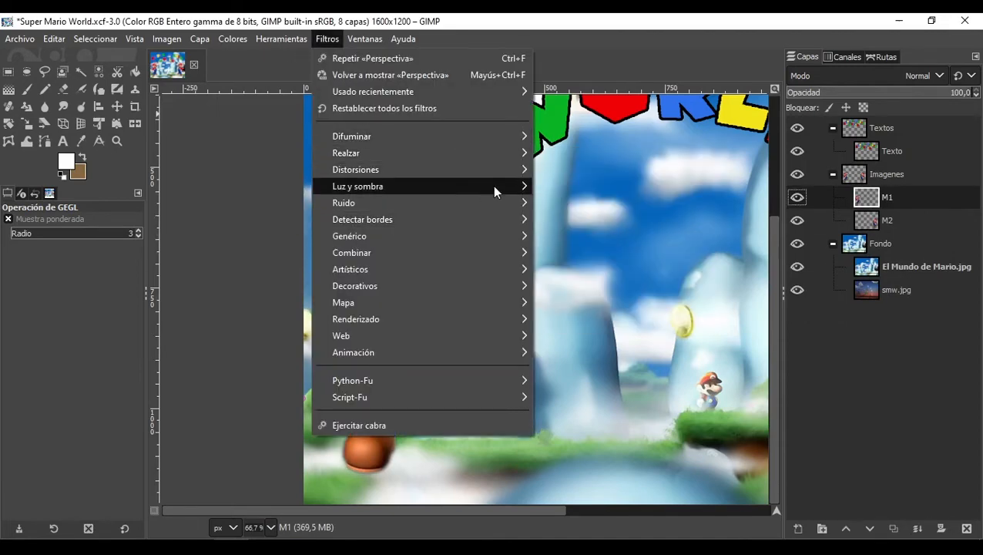
{"action": "mouse_move", "coordinate": [492, 186]}
{"action": "left_click", "coordinate": [615, 363]}
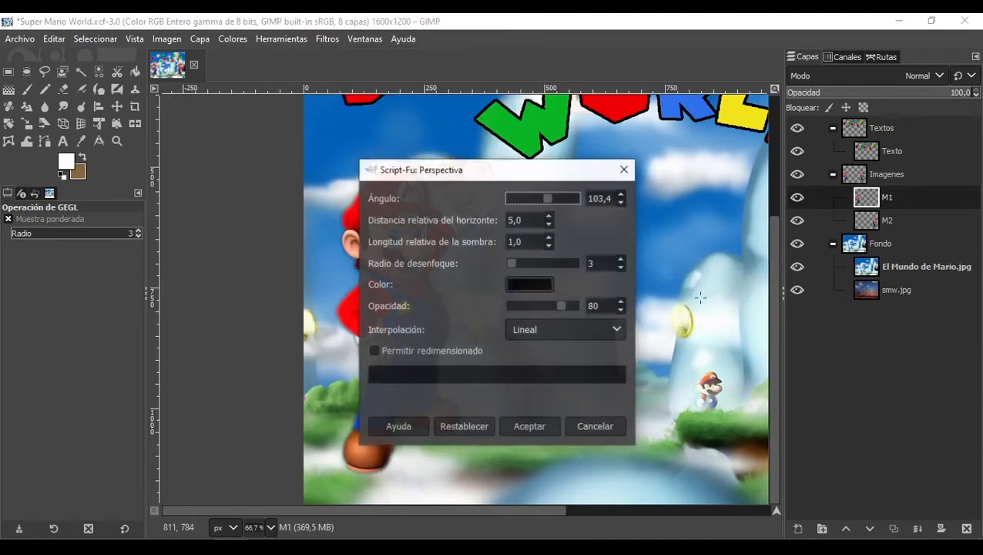
{"action": "left_click_drag", "start_coordinate": [497, 174], "coordinate": [680, 159]}
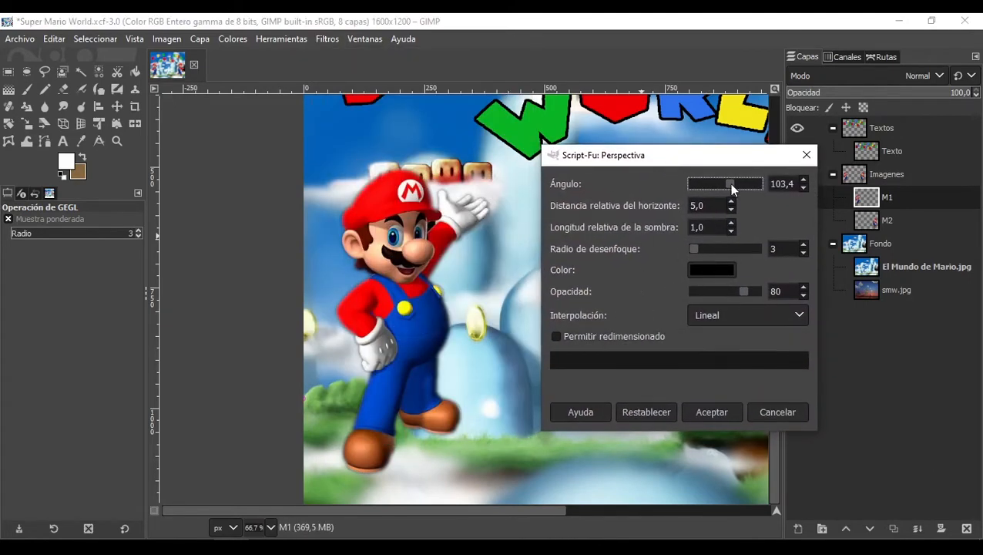
{"action": "left_click_drag", "start_coordinate": [731, 185], "coordinate": [709, 187]}
{"action": "left_click_drag", "start_coordinate": [699, 251], "coordinate": [688, 254]}
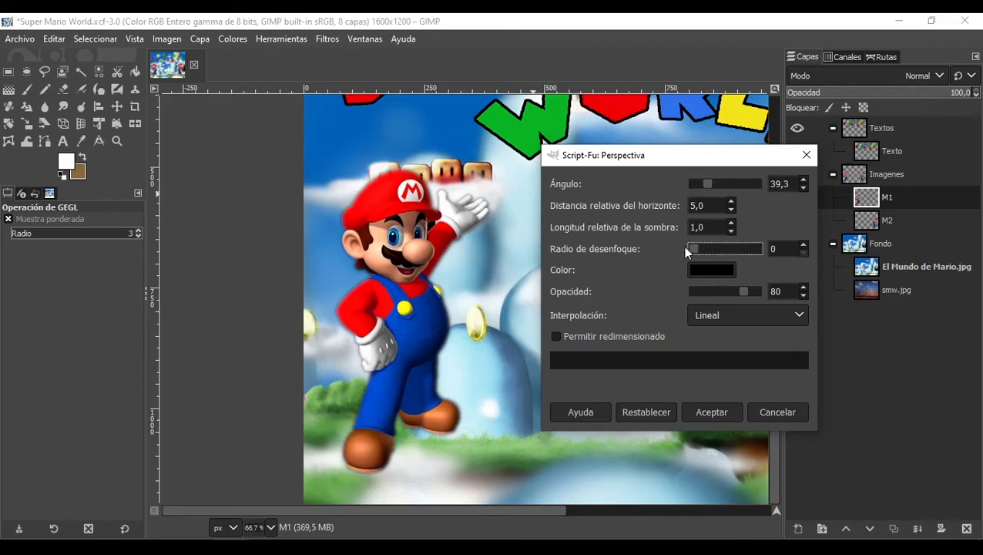
{"action": "left_click_drag", "start_coordinate": [733, 287], "coordinate": [751, 295]}
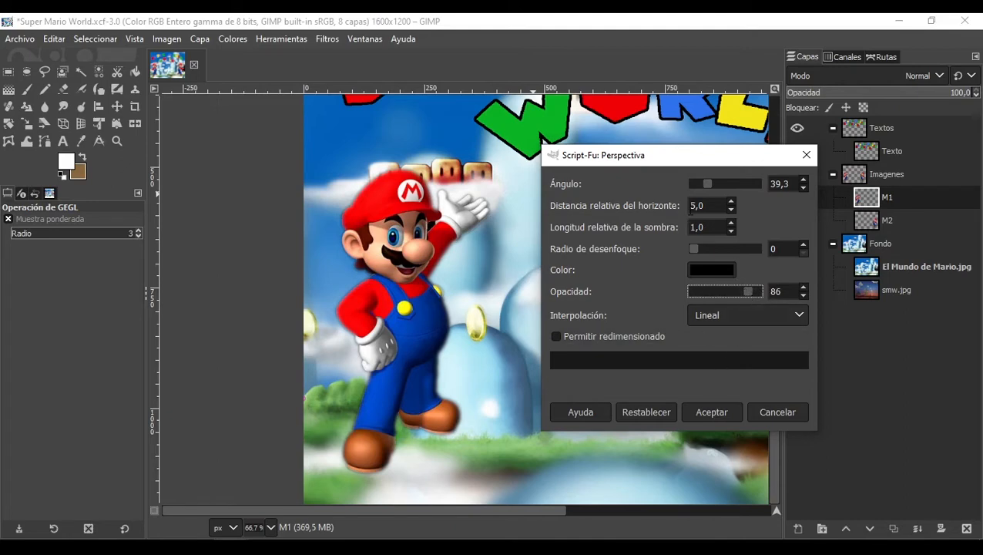
{"action": "left_click", "coordinate": [716, 411]}
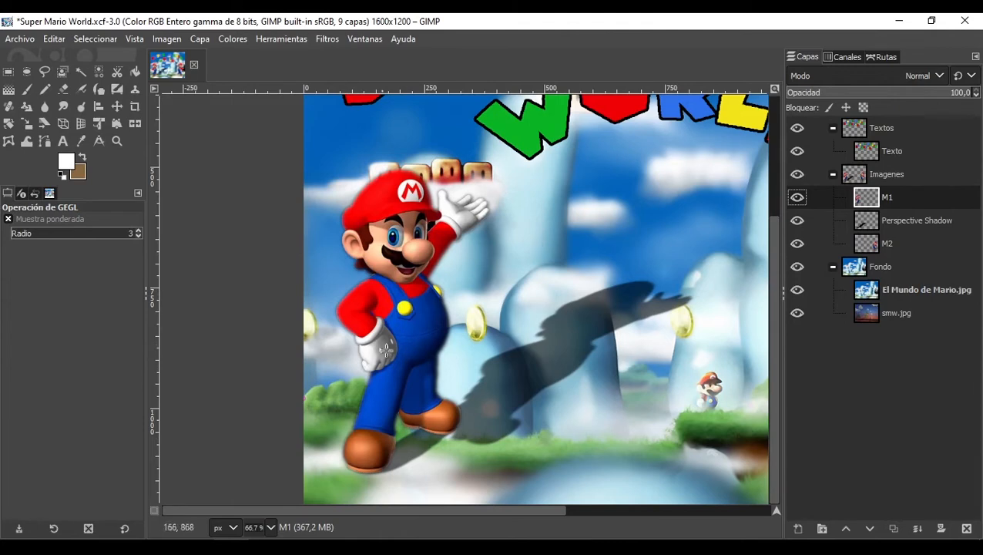
Step: Switch to the Super Mario Galaxy image and open the Derretir noise filter on m5.jpg
{"action": "left_click", "coordinate": [334, 42]}
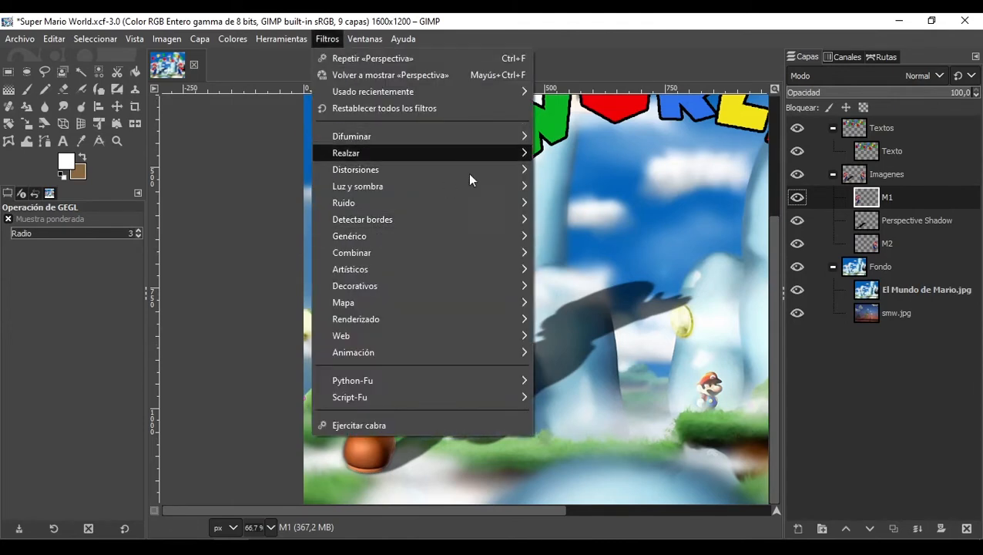
{"action": "mouse_move", "coordinate": [461, 187]}
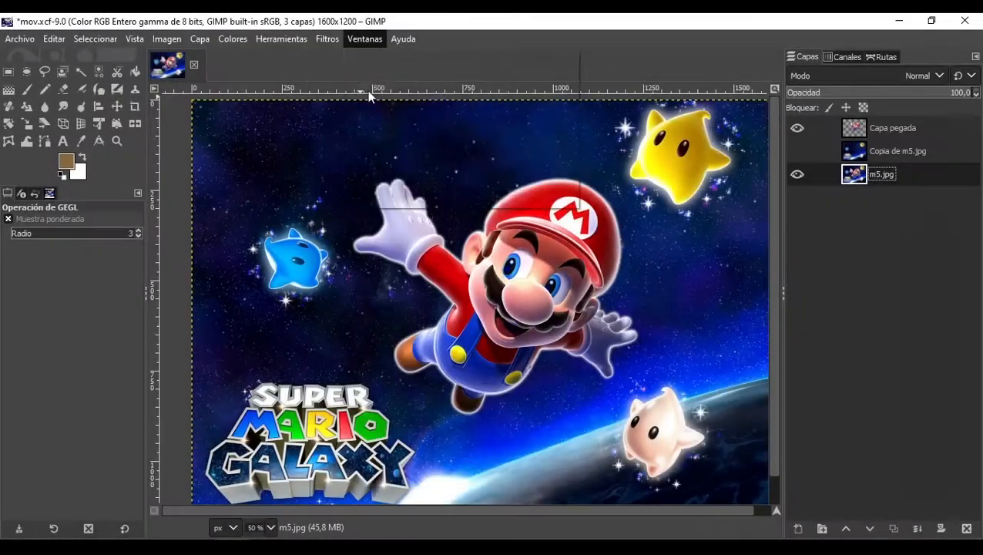
{"action": "left_click", "coordinate": [364, 39]}
{"action": "mouse_move", "coordinate": [327, 39]}
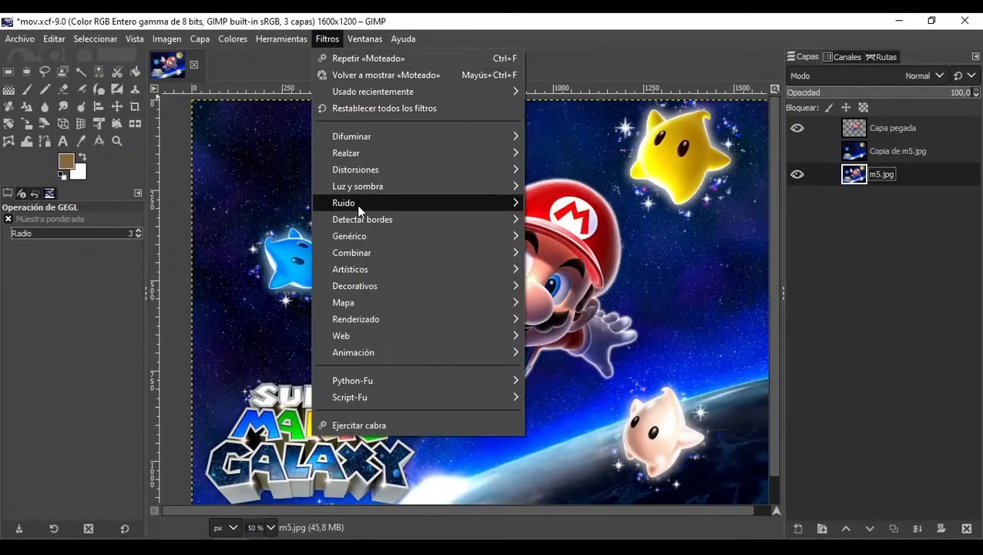
{"action": "mouse_move", "coordinate": [359, 206]}
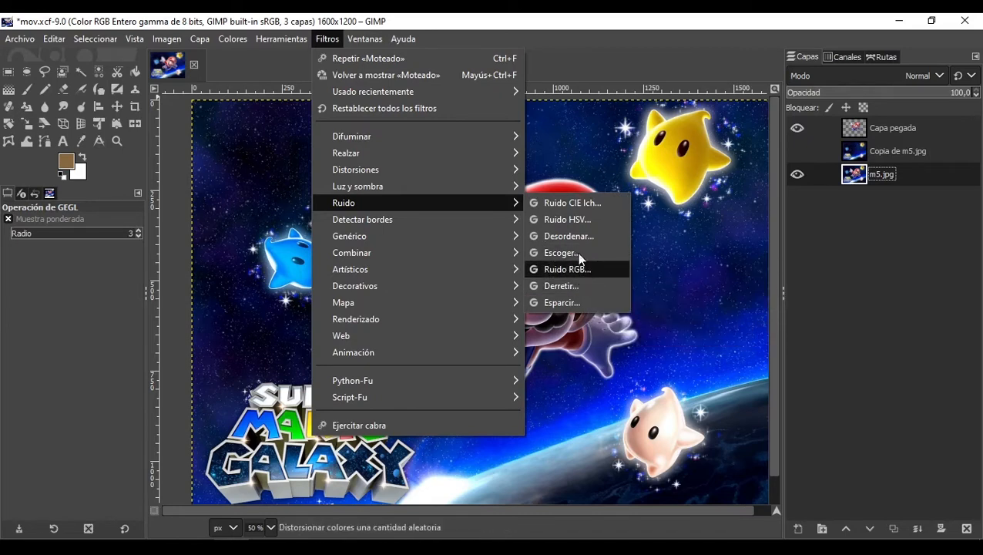
{"action": "mouse_move", "coordinate": [392, 158]}
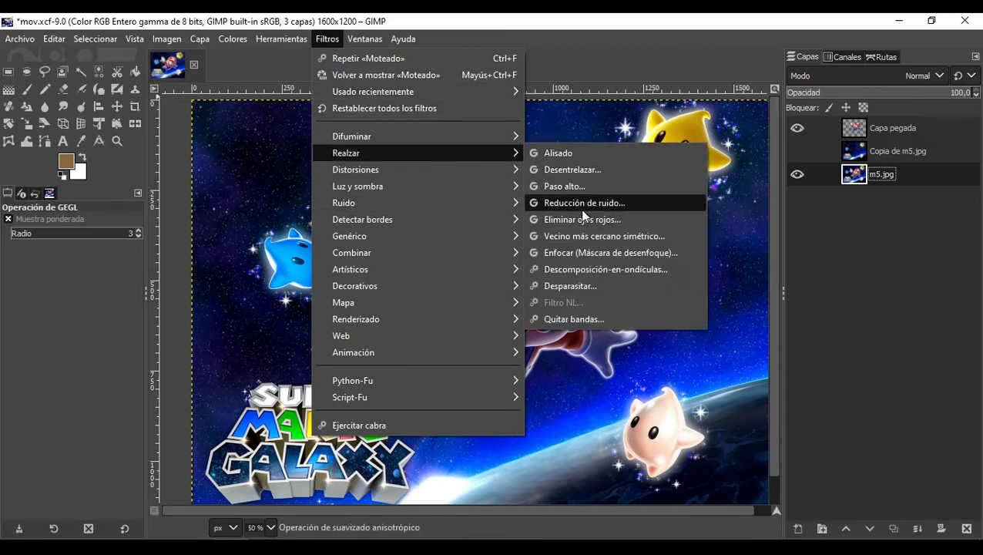
{"action": "mouse_move", "coordinate": [446, 204]}
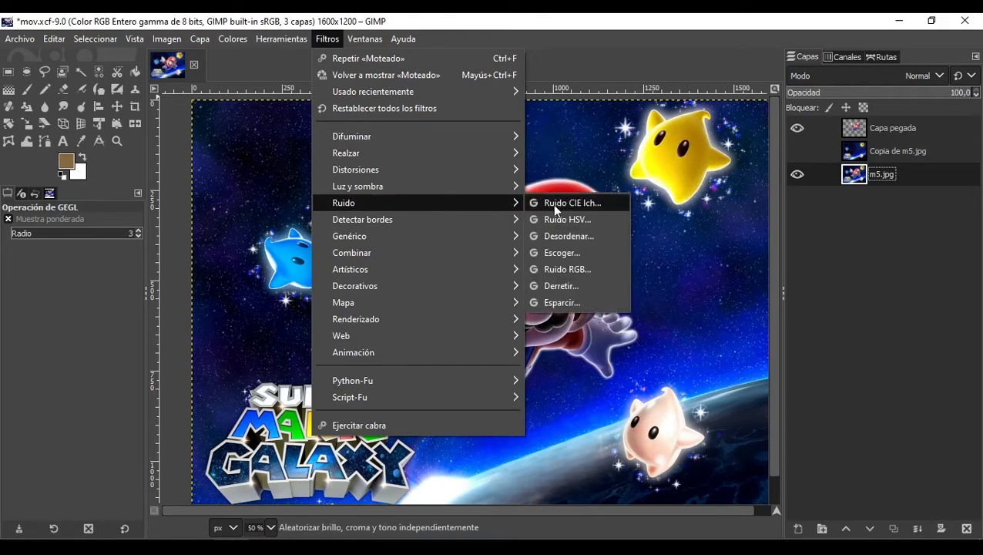
{"action": "left_click", "coordinate": [573, 288]}
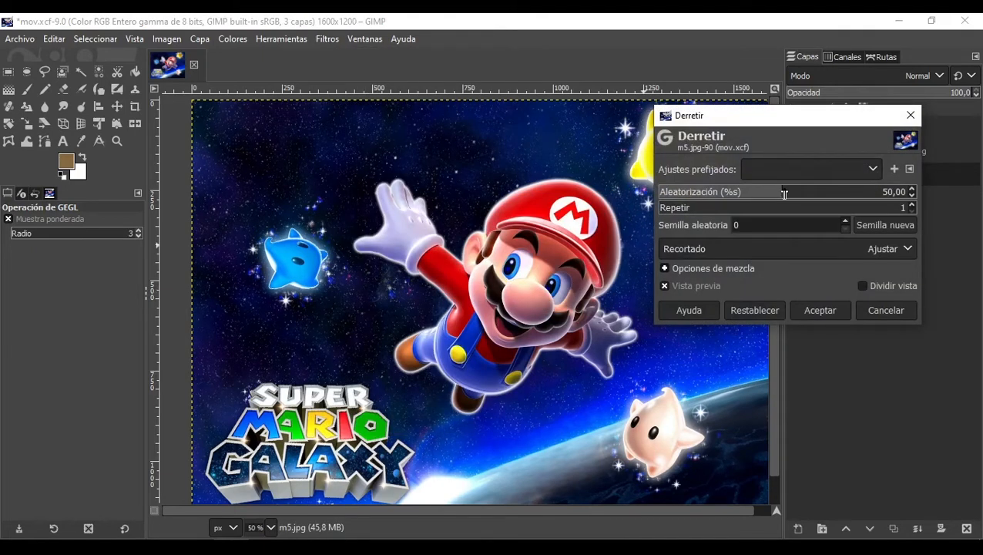
Step: Apply the Derretir filter to m5.jpg with a higher Aleatorización, then hide and reshow the pasted layer to compare
{"action": "left_click", "coordinate": [786, 197]}
{"action": "left_click_drag", "start_coordinate": [786, 199], "coordinate": [833, 205]}
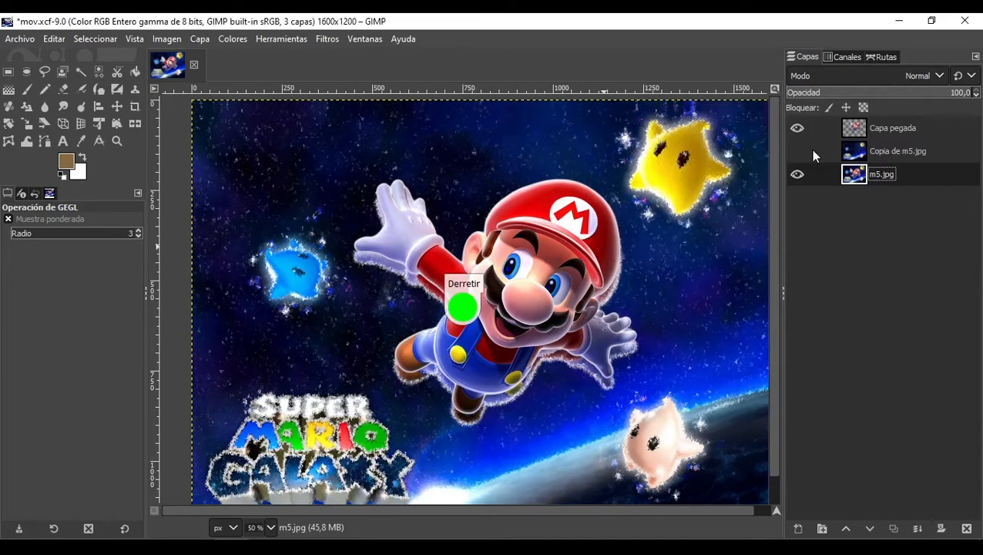
{"action": "left_click", "coordinate": [799, 131]}
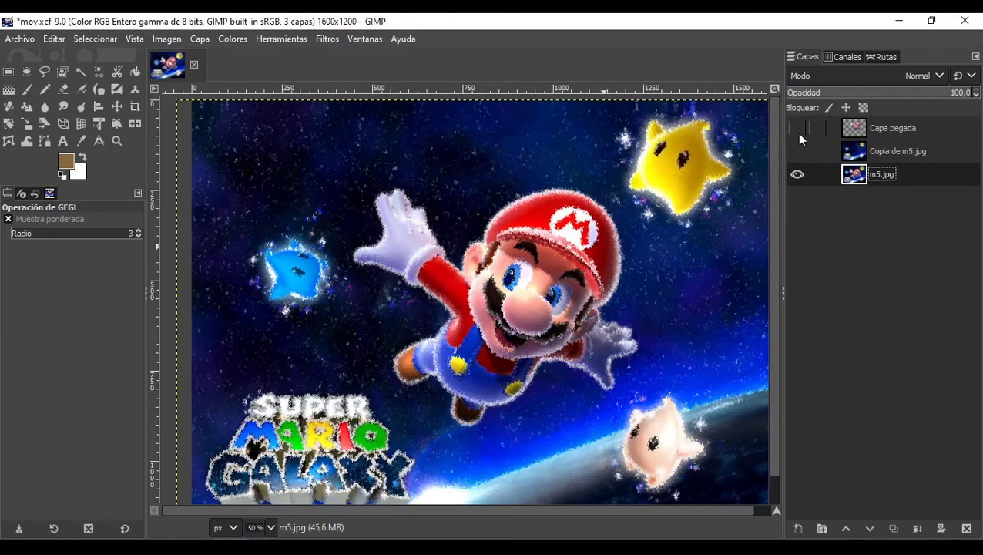
{"action": "left_click", "coordinate": [798, 130]}
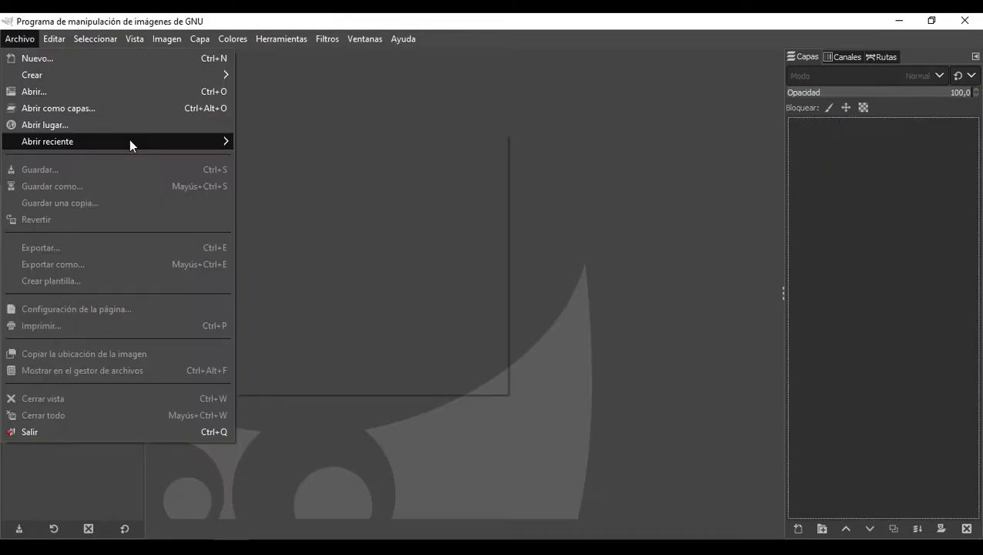
Step: Open the Calor.jpg image from the Materiales folder
{"action": "mouse_move", "coordinate": [129, 142]}
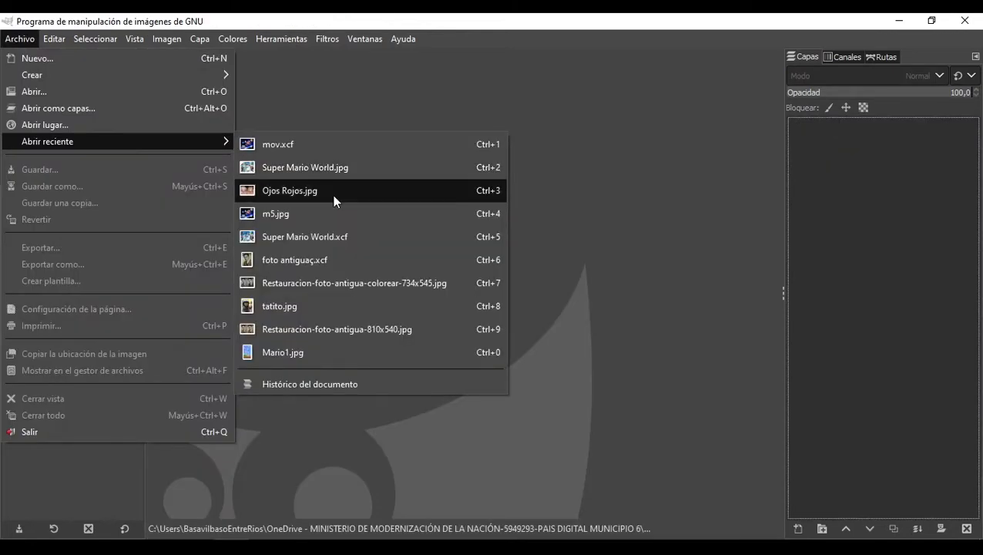
{"action": "left_click", "coordinate": [141, 93]}
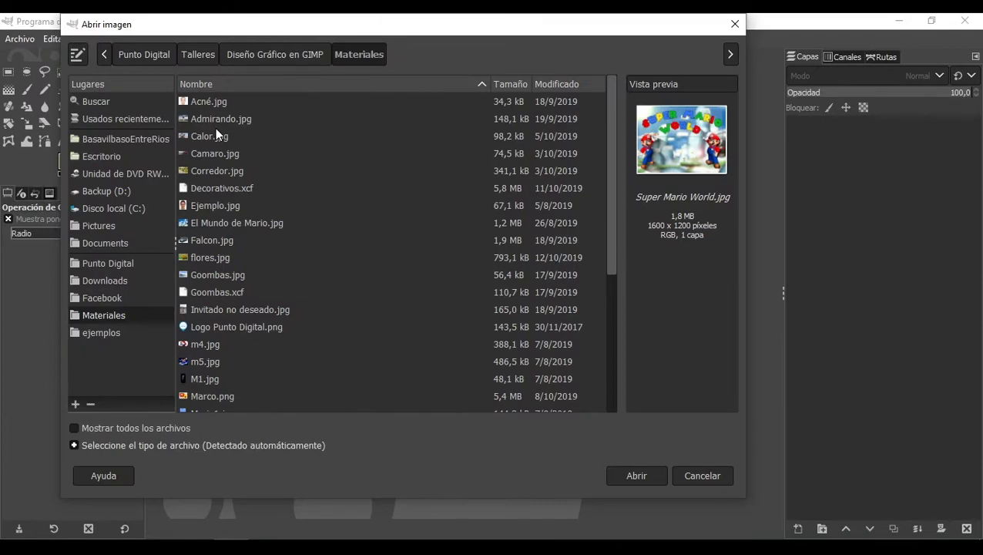
{"action": "double_click", "coordinate": [215, 132]}
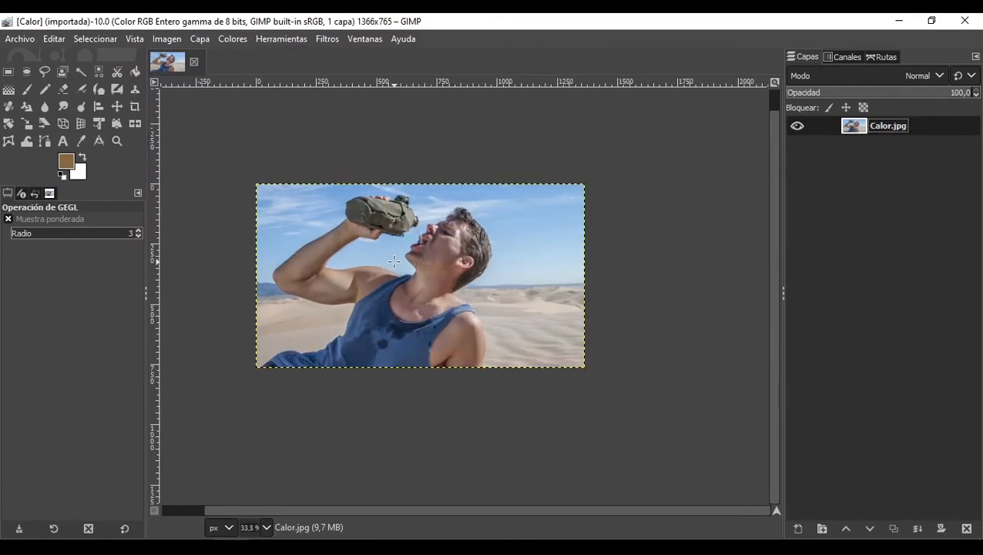
Step: Apply the Temperatura del color adjustment to the Calor image to warm it
{"action": "scroll", "coordinate": [394, 262], "scroll_direction": "up", "scroll_amount": 1}
{"action": "left_click", "coordinate": [232, 39]}
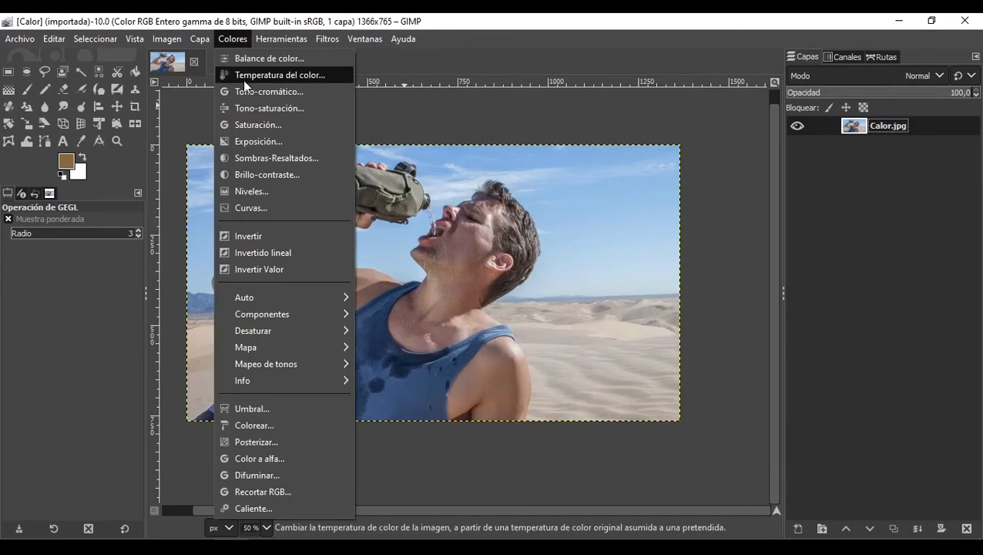
{"action": "left_click", "coordinate": [243, 77]}
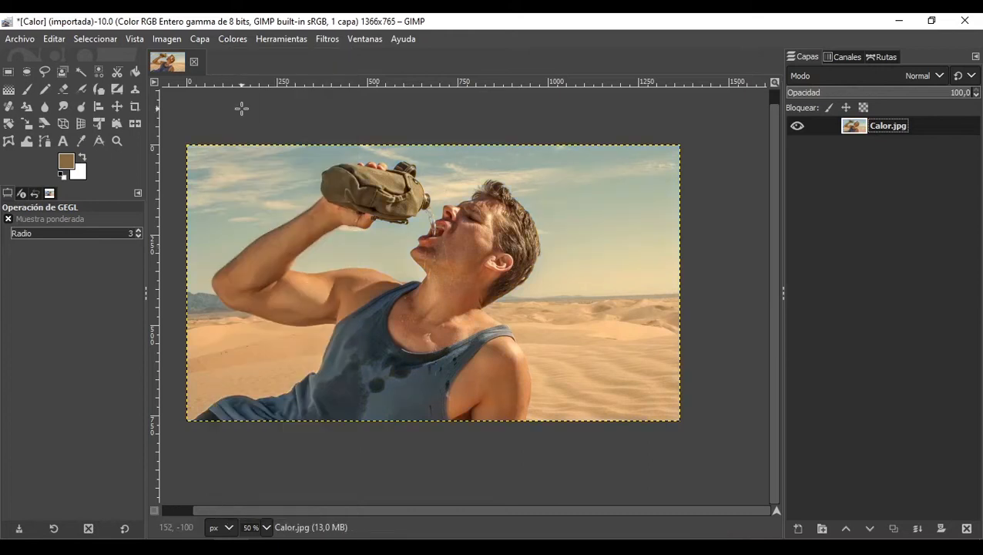
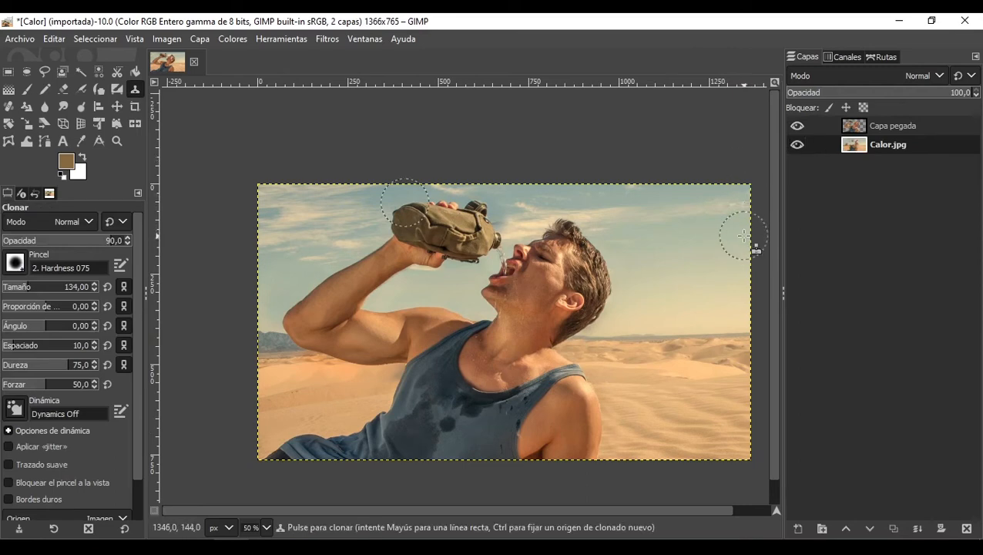
Step: Hide and reshow the pasted layer to compare it with the Calor.jpg background
{"action": "scroll", "coordinate": [616, 254], "scroll_direction": "down", "scroll_amount": 3, "text": "ctrl"}
{"action": "scroll", "coordinate": [609, 262], "scroll_direction": "up", "scroll_amount": 3, "text": "ctrl"}
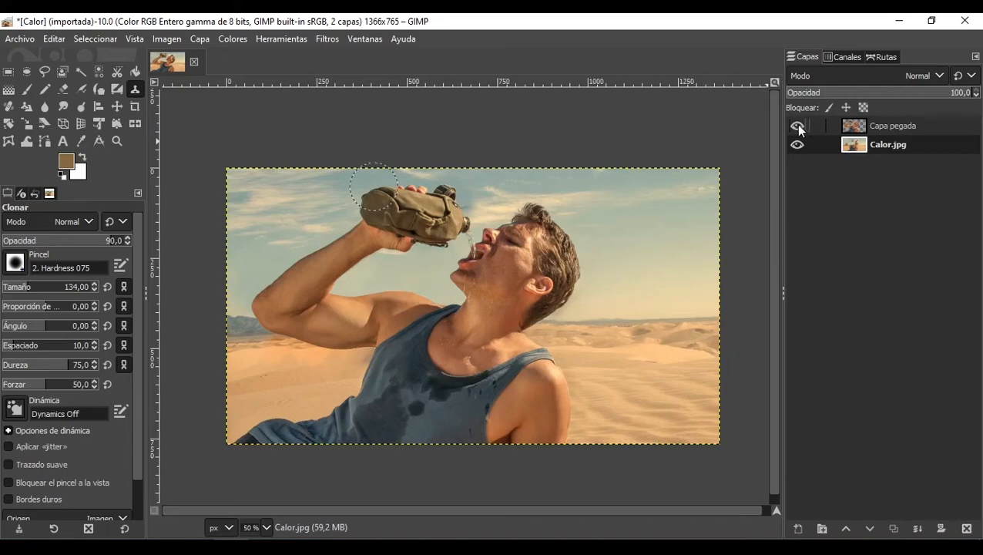
{"action": "left_click", "coordinate": [871, 123]}
{"action": "left_click", "coordinate": [798, 127]}
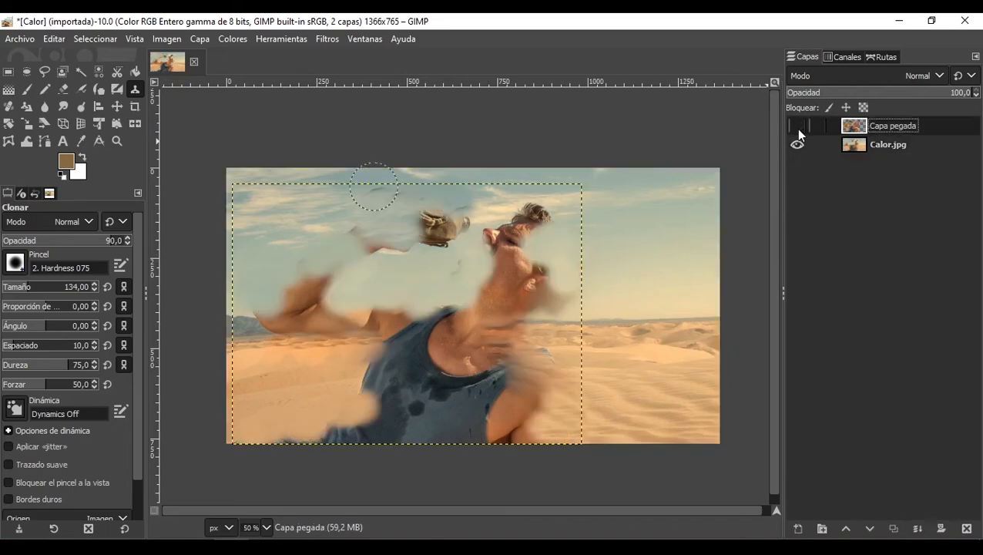
{"action": "left_click", "coordinate": [798, 128]}
{"action": "left_click", "coordinate": [798, 127]}
{"action": "left_click", "coordinate": [799, 128]}
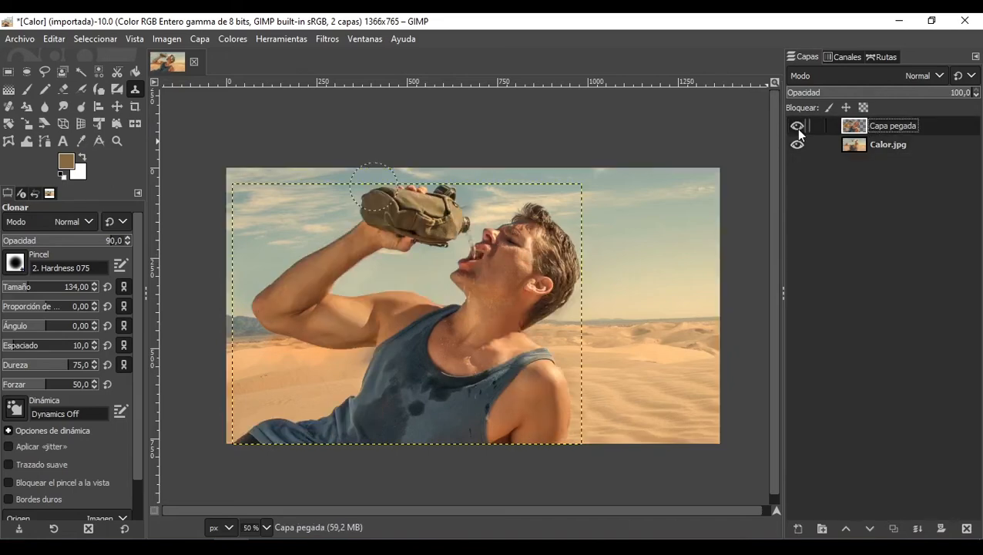
Step: Select the Calor.jpg layer and paint a clone stroke in the sky beside the man's head
{"action": "left_click", "coordinate": [898, 148]}
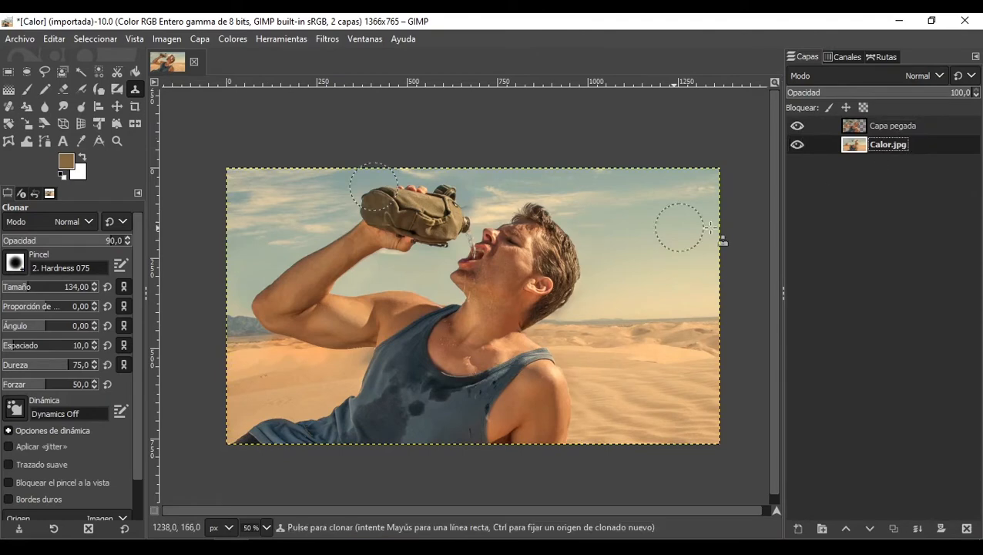
{"action": "left_click", "coordinate": [583, 210], "text": "ctrl"}
{"action": "mouse_move", "coordinate": [550, 217]}
{"action": "left_mouse_down"}
{"action": "mouse_move", "coordinate": [521, 215]}
{"action": "mouse_move", "coordinate": [530, 210]}
{"action": "left_mouse_up"}
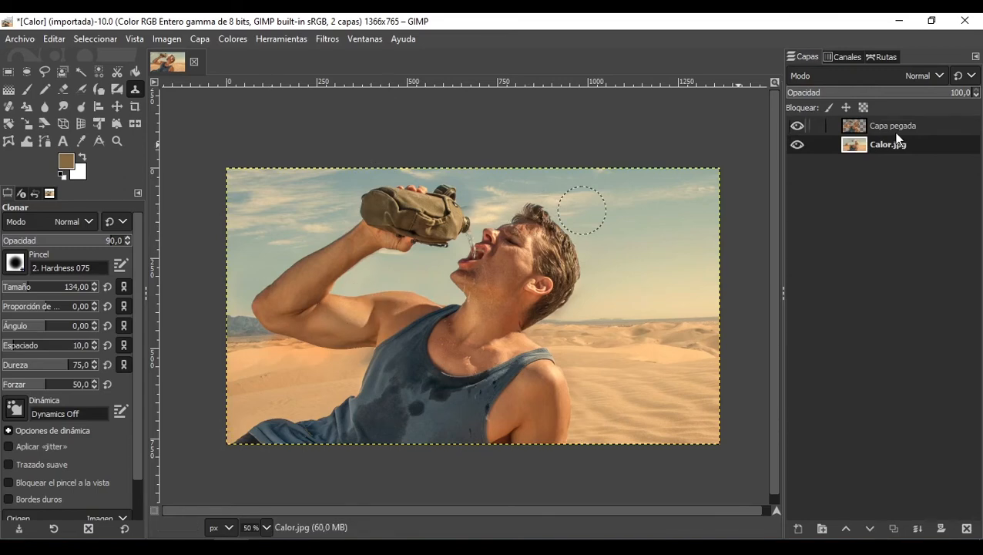
Step: Apply the Derretir noise filter to the Calor.jpg layer with Repetir set to 13
{"action": "left_click", "coordinate": [329, 40]}
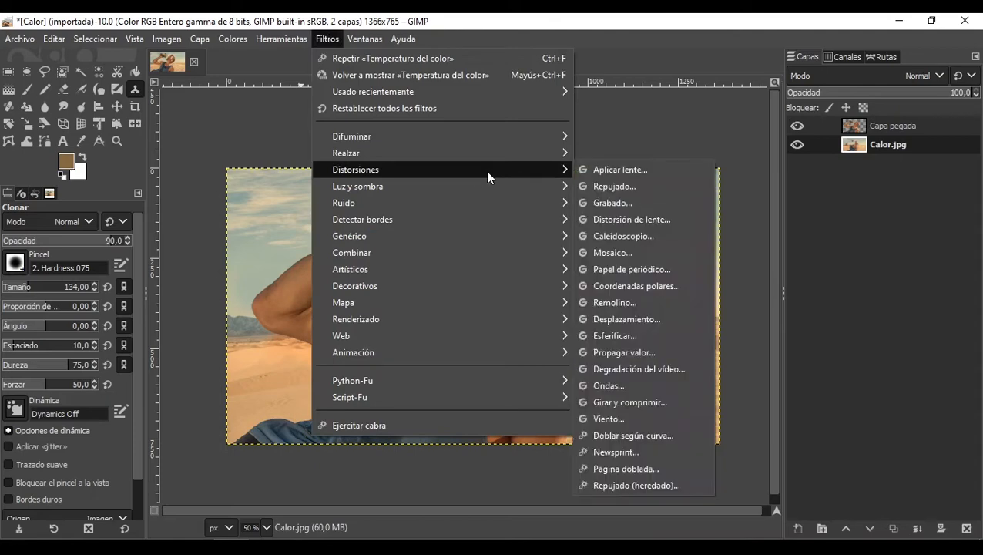
{"action": "mouse_move", "coordinate": [516, 208]}
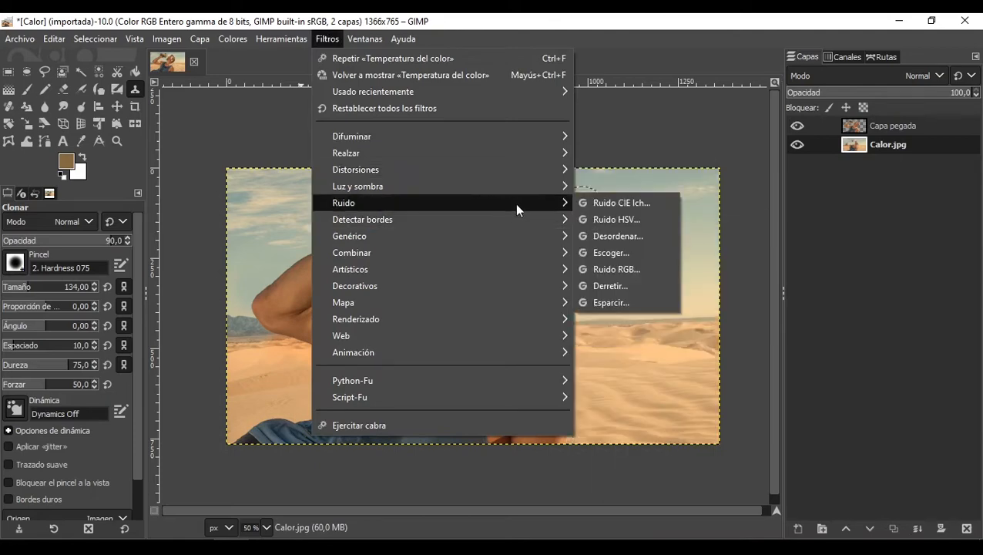
{"action": "left_click", "coordinate": [630, 285]}
{"action": "scroll", "coordinate": [646, 343], "scroll_direction": "up", "scroll_amount": 3}
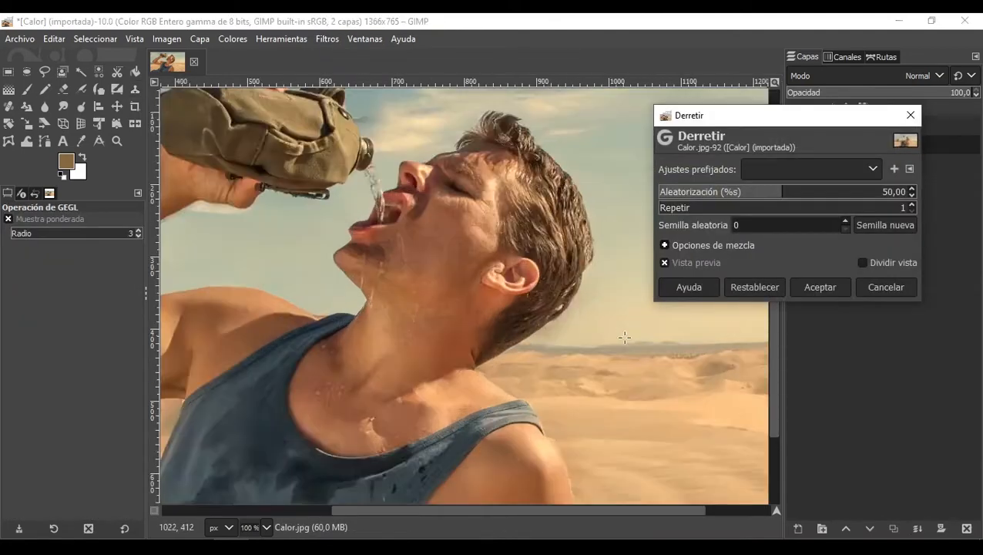
{"action": "left_click", "coordinate": [694, 213]}
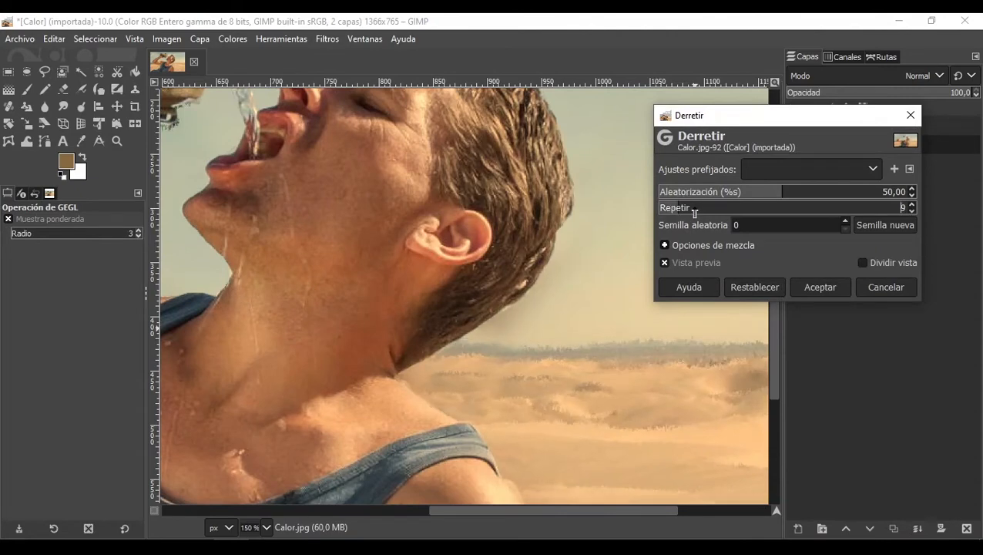
{"action": "left_click", "coordinate": [696, 205]}
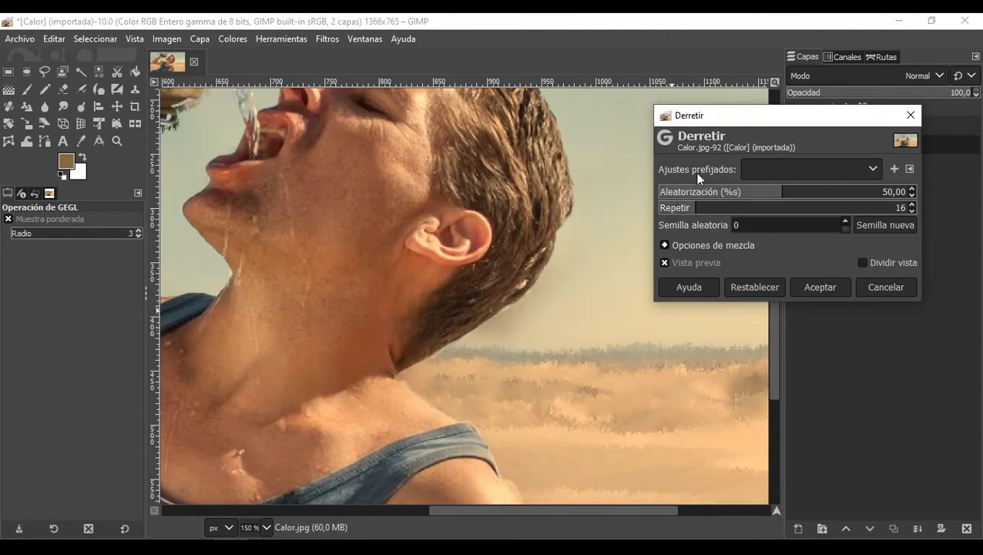
{"action": "left_click", "coordinate": [679, 205]}
{"action": "scroll", "coordinate": [553, 341], "scroll_direction": "down", "scroll_amount": 1}
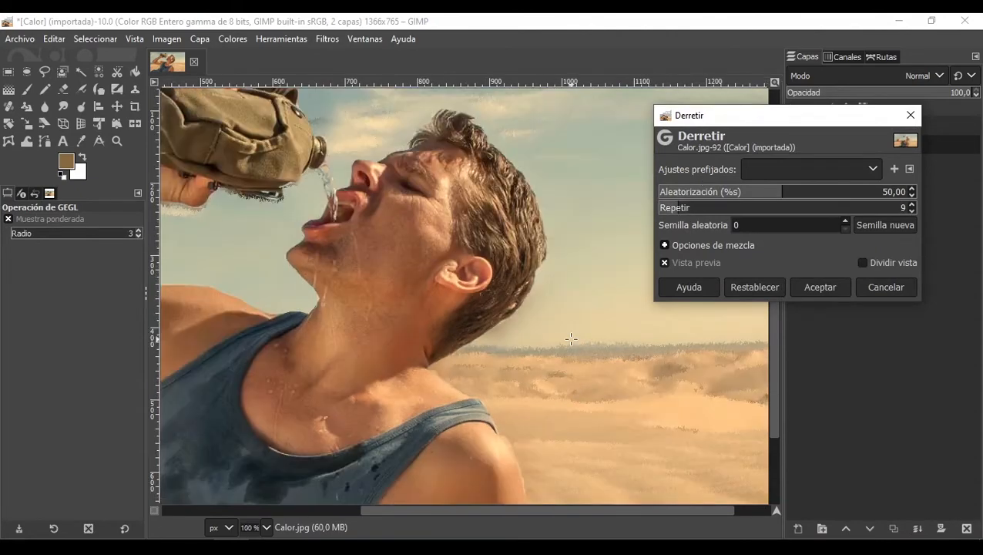
{"action": "left_click", "coordinate": [685, 210]}
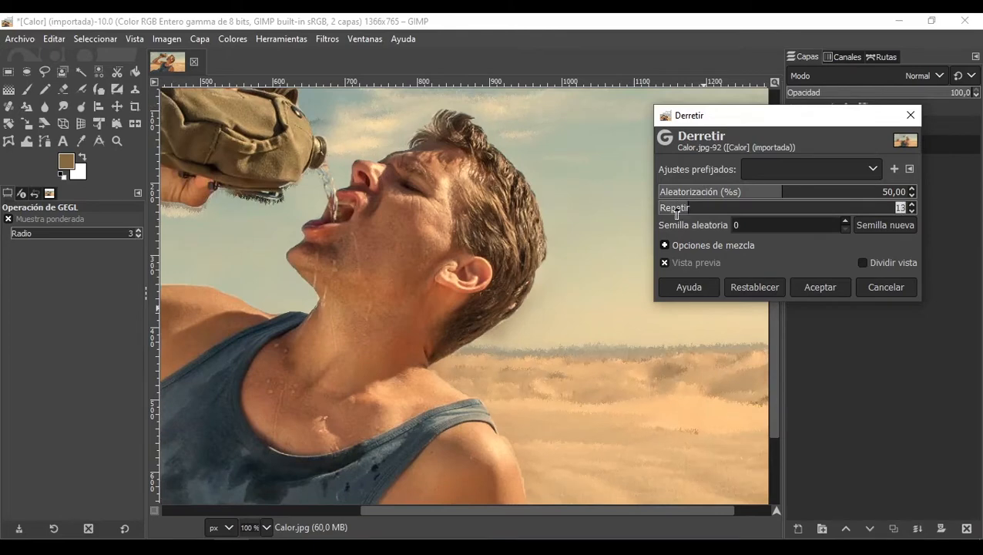
{"action": "scroll", "coordinate": [444, 291], "scroll_direction": "down", "scroll_amount": 2}
{"action": "scroll", "coordinate": [444, 291], "scroll_direction": "up", "scroll_amount": 1}
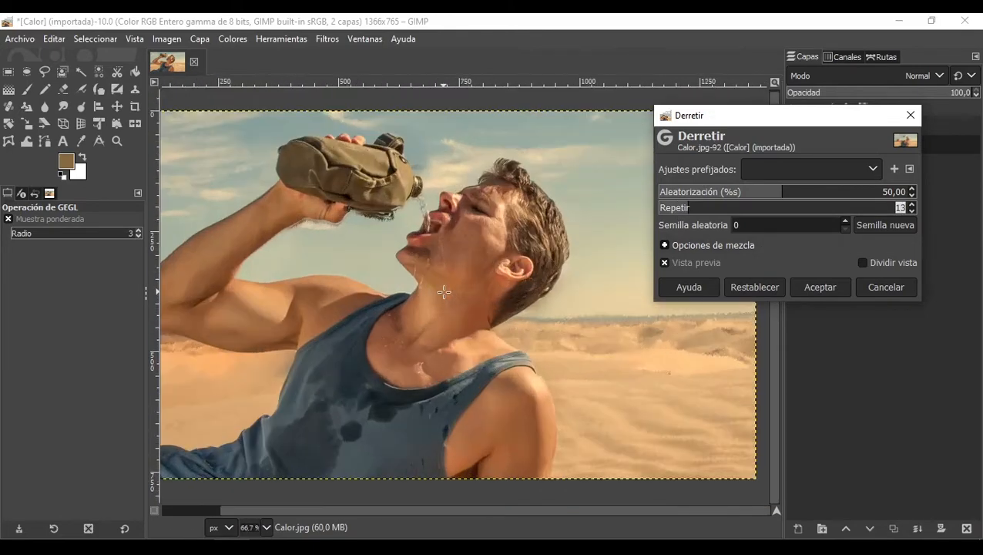
{"action": "left_click", "coordinate": [816, 285]}
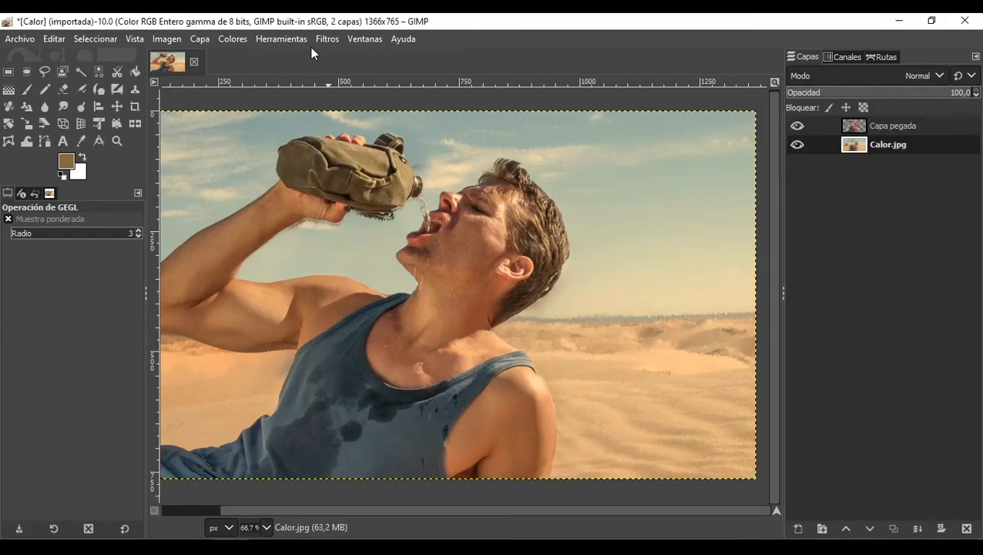
Step: Apply Temperatura del color to the Calor.jpg layer with the original temperature lowered to about 4241
{"action": "left_click", "coordinate": [327, 39]}
{"action": "mouse_move", "coordinate": [233, 38]}
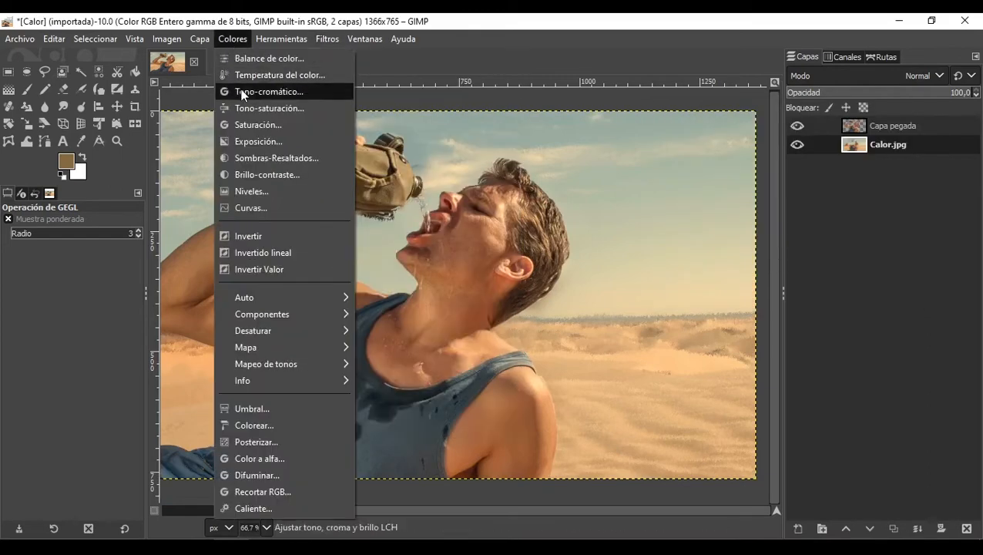
{"action": "left_click", "coordinate": [266, 74]}
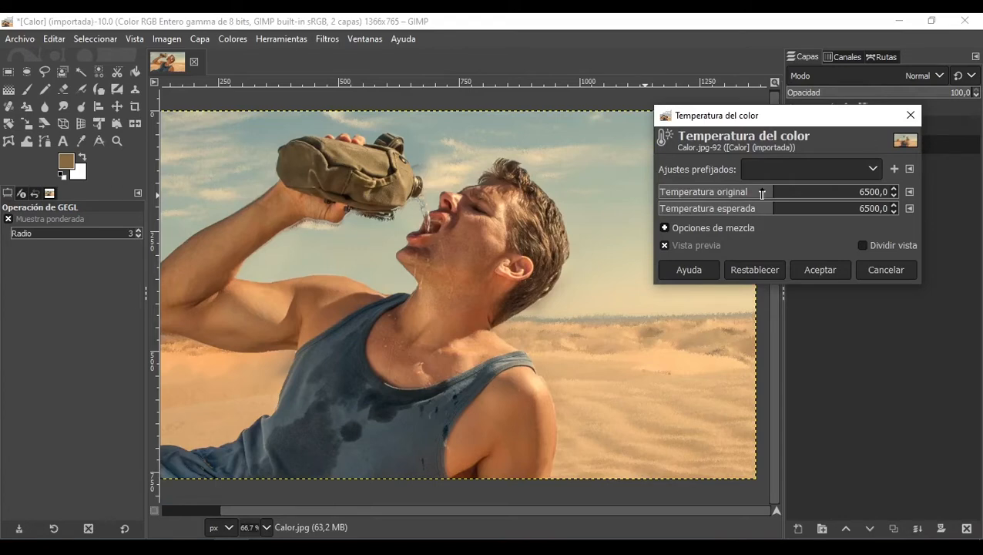
{"action": "left_click_drag", "start_coordinate": [763, 193], "coordinate": [727, 197]}
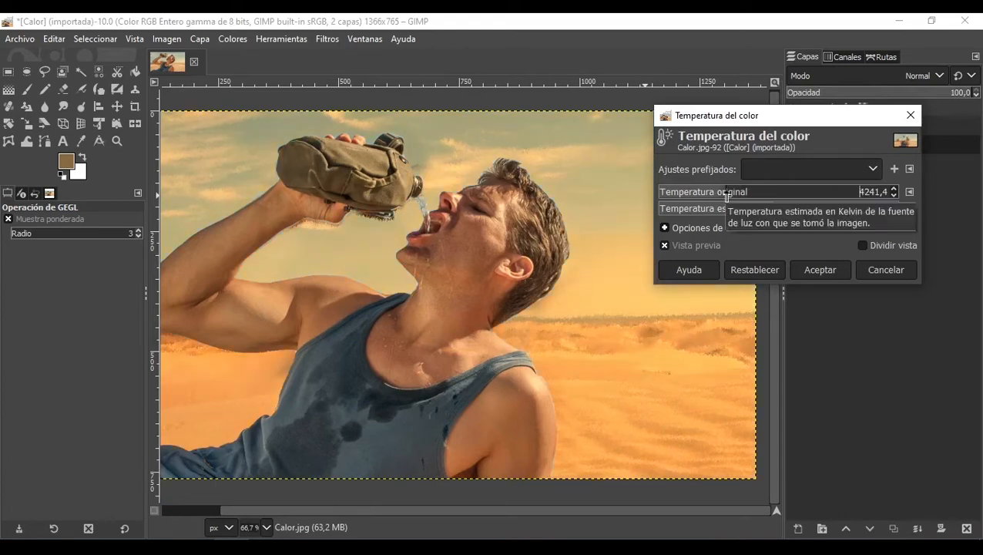
{"action": "left_click", "coordinate": [808, 266]}
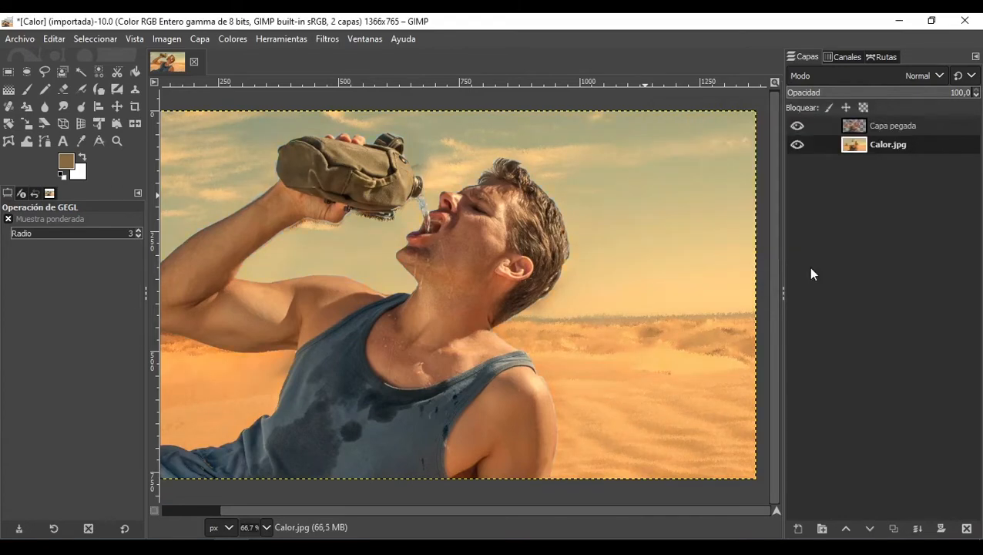
Step: Select the pasted layer and apply Exposición with the exposure raised to about 0.465
{"action": "left_click", "coordinate": [234, 40]}
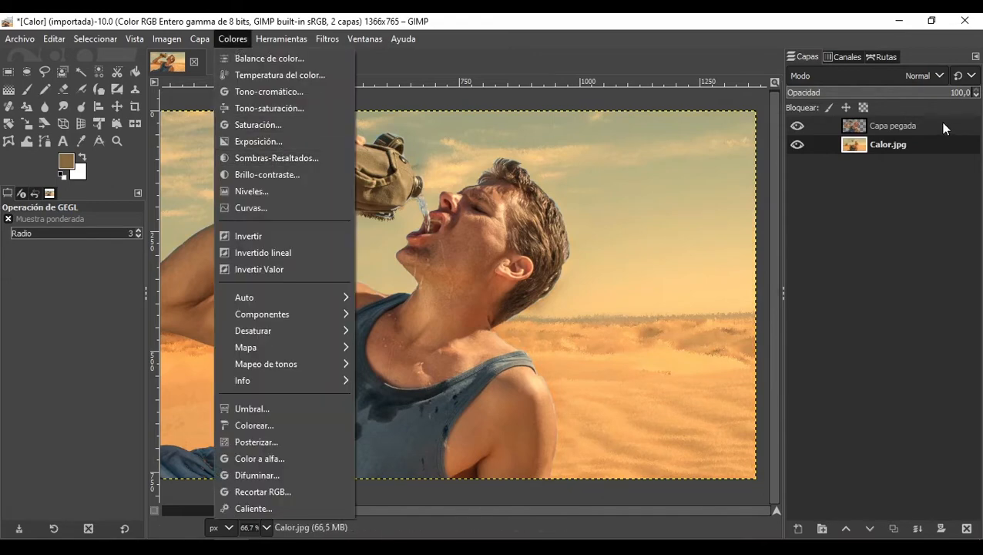
{"action": "left_click", "coordinate": [917, 126]}
{"action": "left_click", "coordinate": [915, 126]}
{"action": "left_click", "coordinate": [232, 38]}
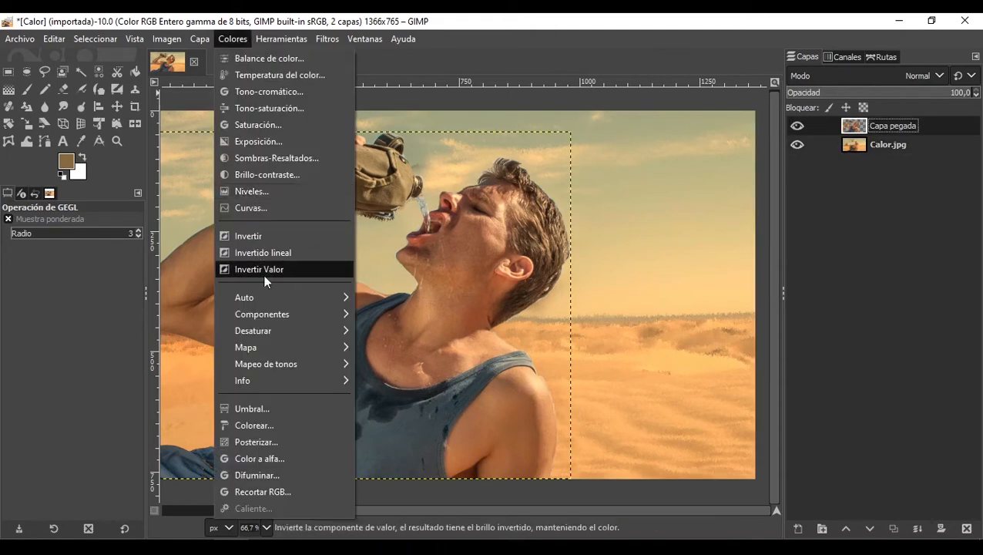
{"action": "left_click", "coordinate": [281, 143]}
{"action": "left_click", "coordinate": [787, 209]}
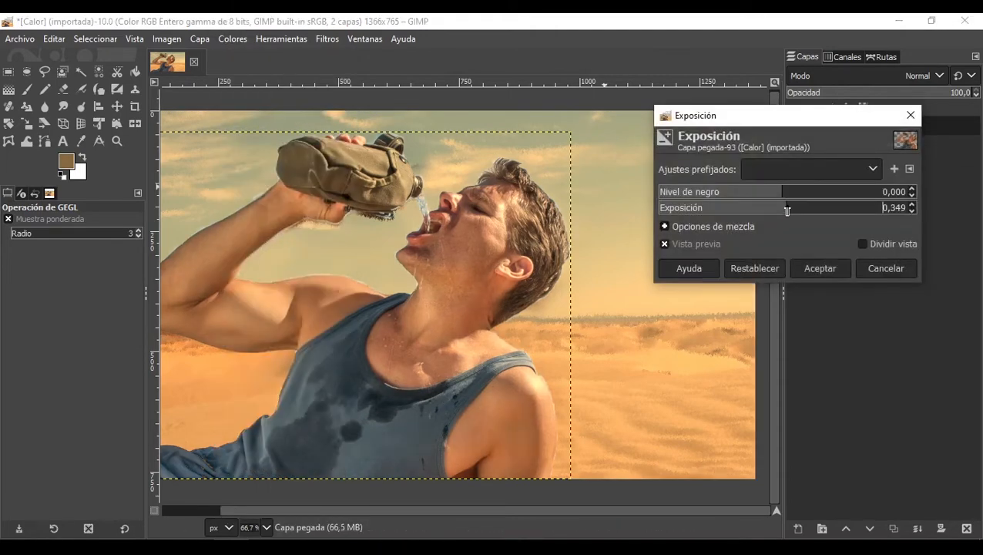
{"action": "left_click_drag", "start_coordinate": [787, 209], "coordinate": [788, 210]}
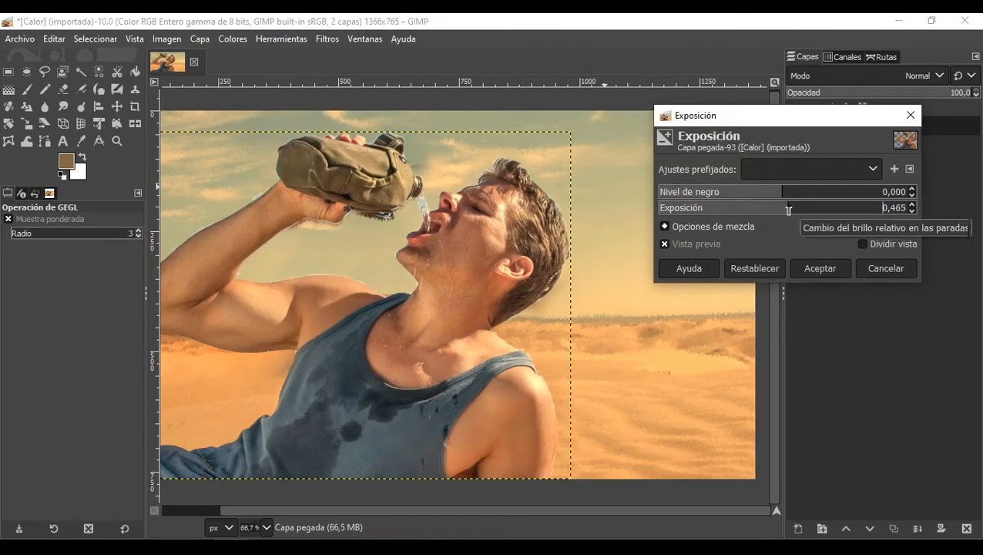
{"action": "left_click", "coordinate": [877, 269]}
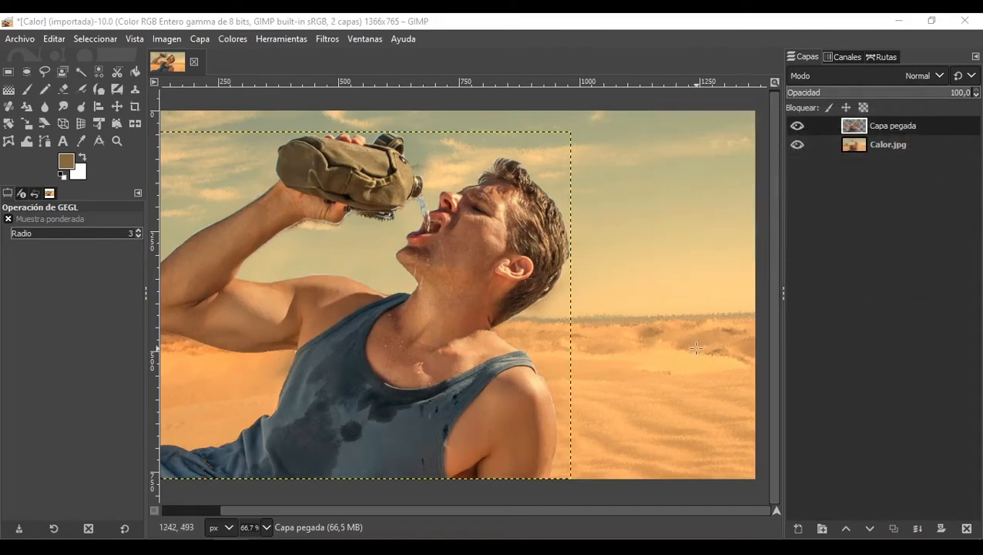
Step: Hide and reshow the pasted layer to compare the adjusted result
{"action": "left_click_drag", "start_coordinate": [697, 349], "coordinate": [629, 310]}
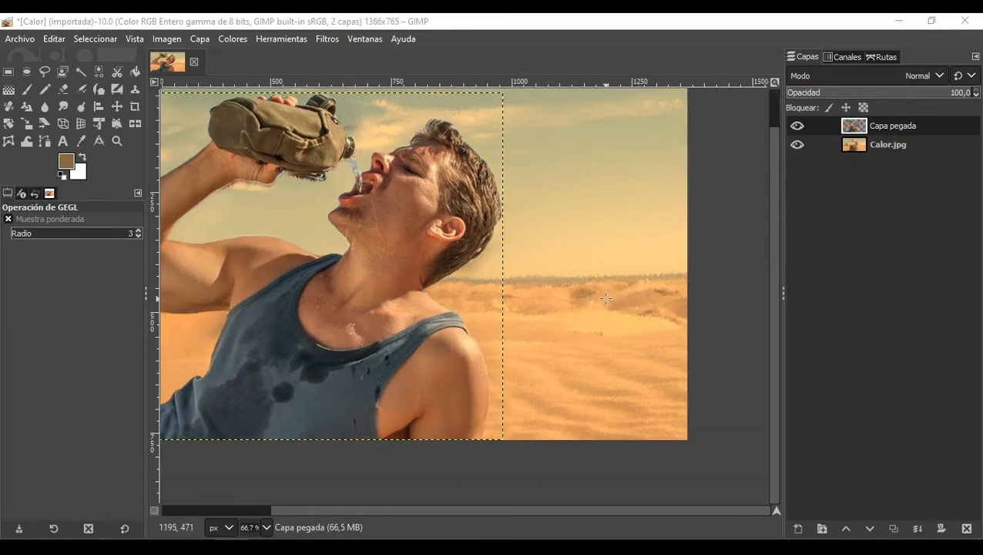
{"action": "scroll", "coordinate": [673, 282], "scroll_direction": "down", "scroll_amount": 1}
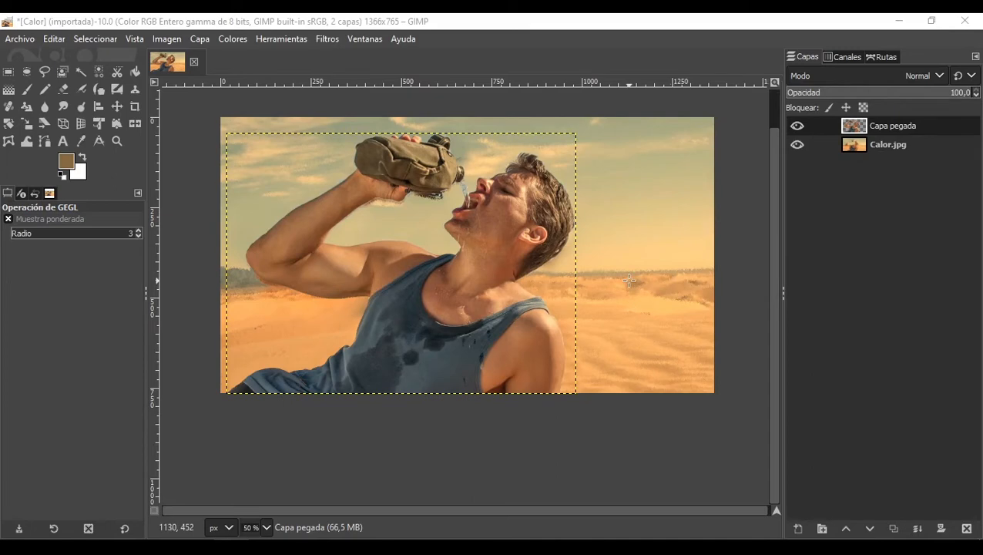
{"action": "scroll", "coordinate": [257, 316], "scroll_direction": "up", "scroll_amount": 1}
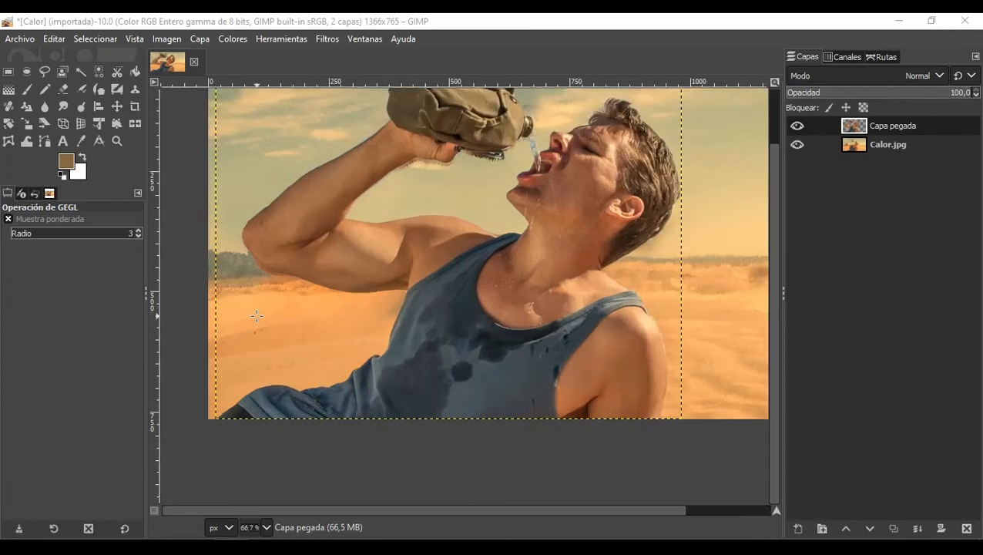
{"action": "left_click", "coordinate": [797, 125]}
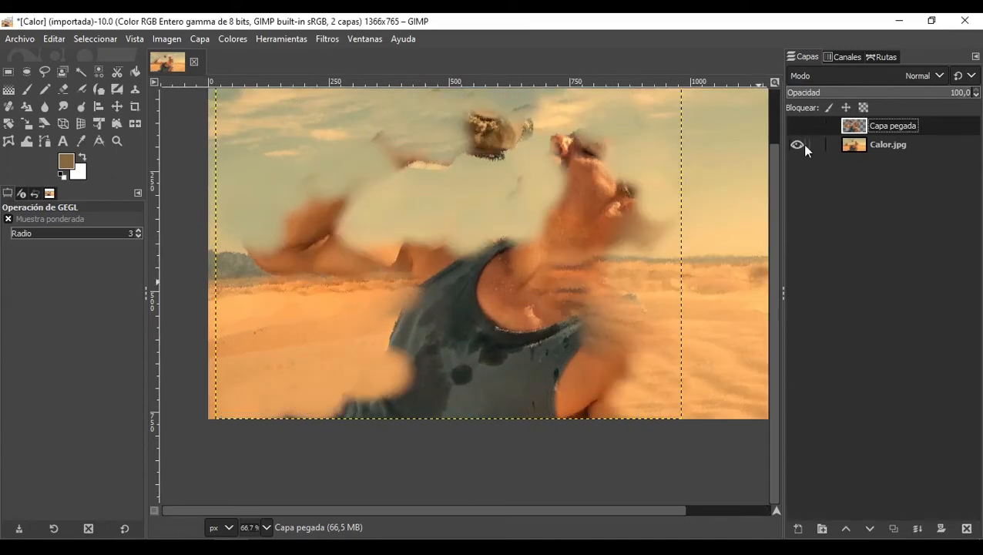
{"action": "left_click", "coordinate": [799, 127]}
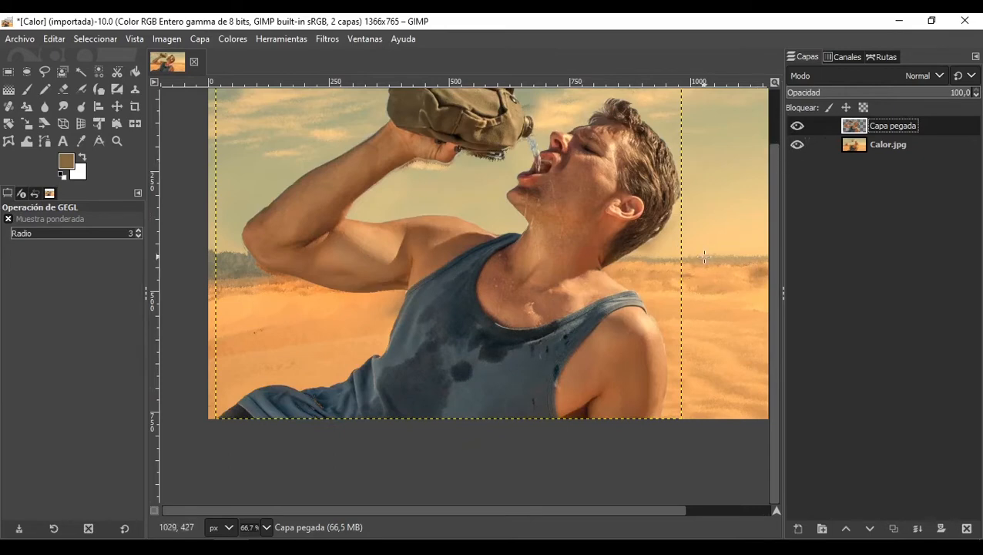
{"action": "scroll", "coordinate": [748, 187], "scroll_direction": "down", "scroll_amount": 3}
{"action": "scroll", "coordinate": [748, 187], "scroll_direction": "up", "scroll_amount": 3}
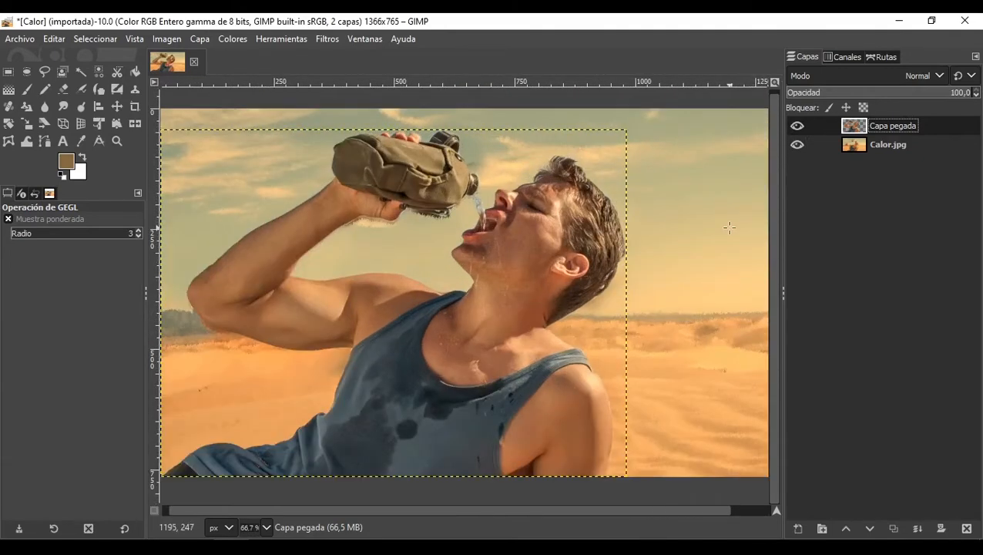
{"action": "scroll", "coordinate": [730, 223], "scroll_direction": "down", "scroll_amount": 1}
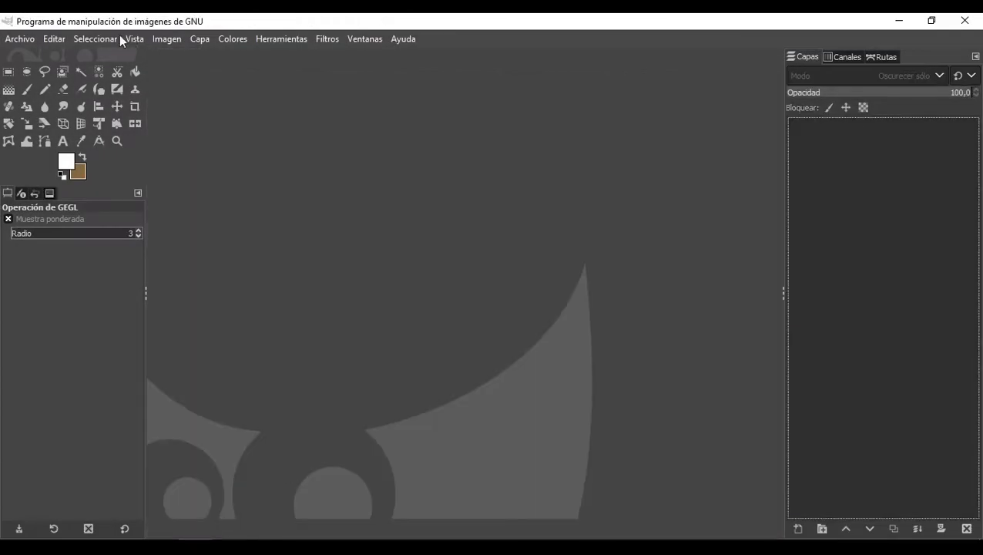
Step: Open the Corredor.jpg image from the Materiales folder
{"action": "left_click", "coordinate": [27, 39]}
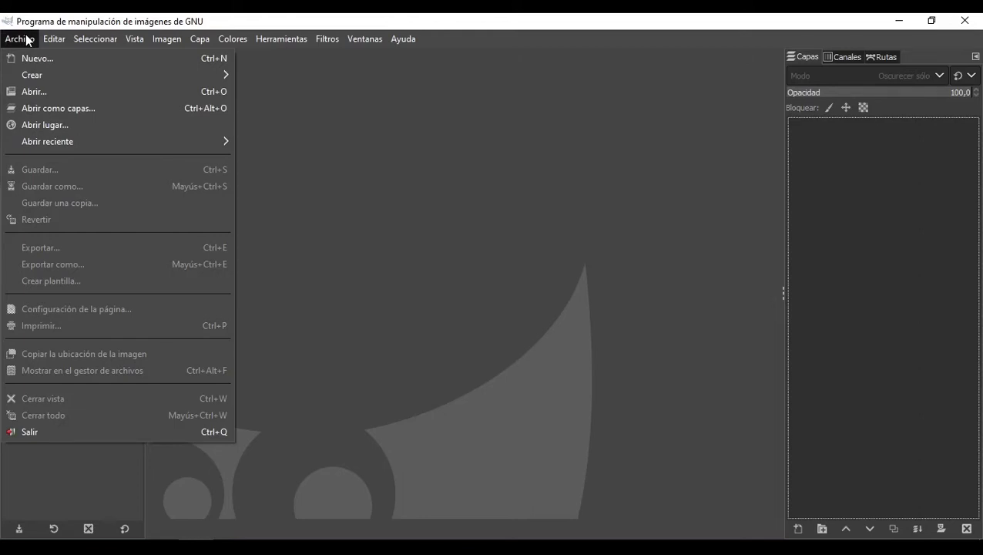
{"action": "left_click", "coordinate": [27, 39]}
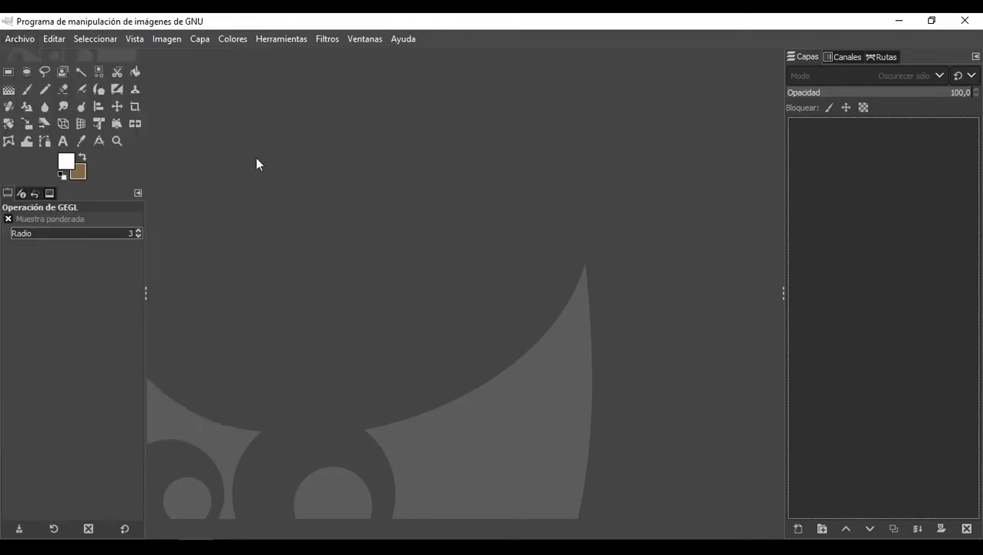
{"action": "left_click", "coordinate": [13, 40]}
{"action": "left_click", "coordinate": [58, 92]}
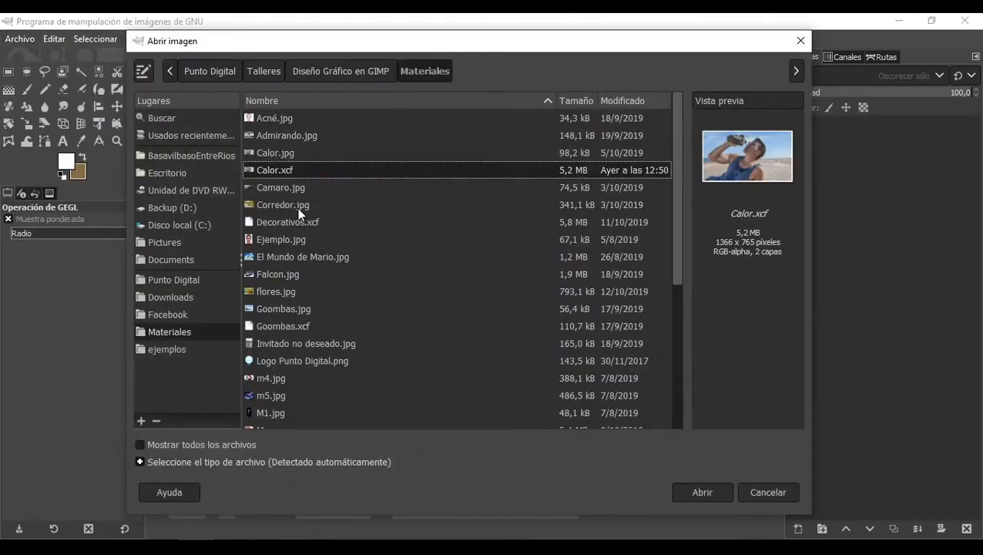
{"action": "left_click", "coordinate": [297, 207]}
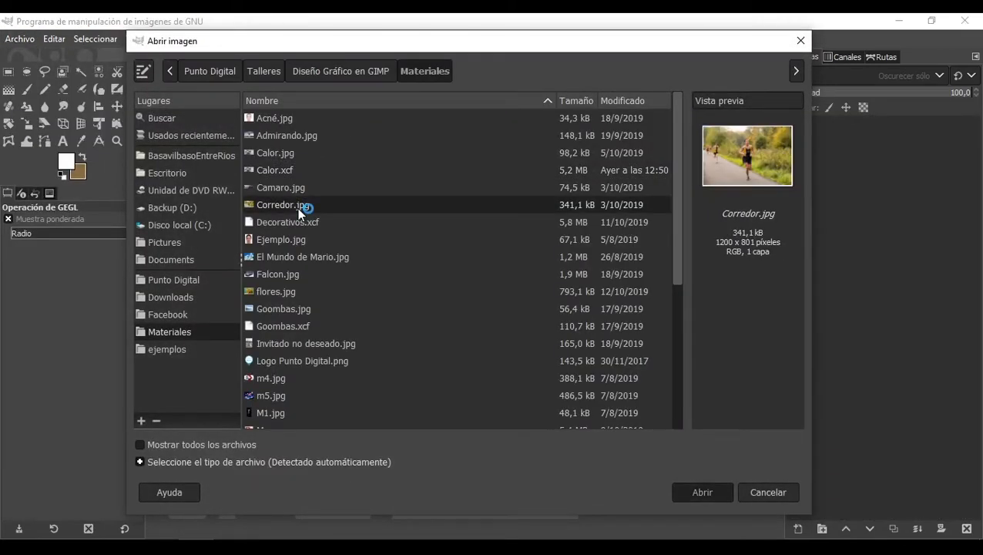
{"action": "double_click", "coordinate": [297, 207]}
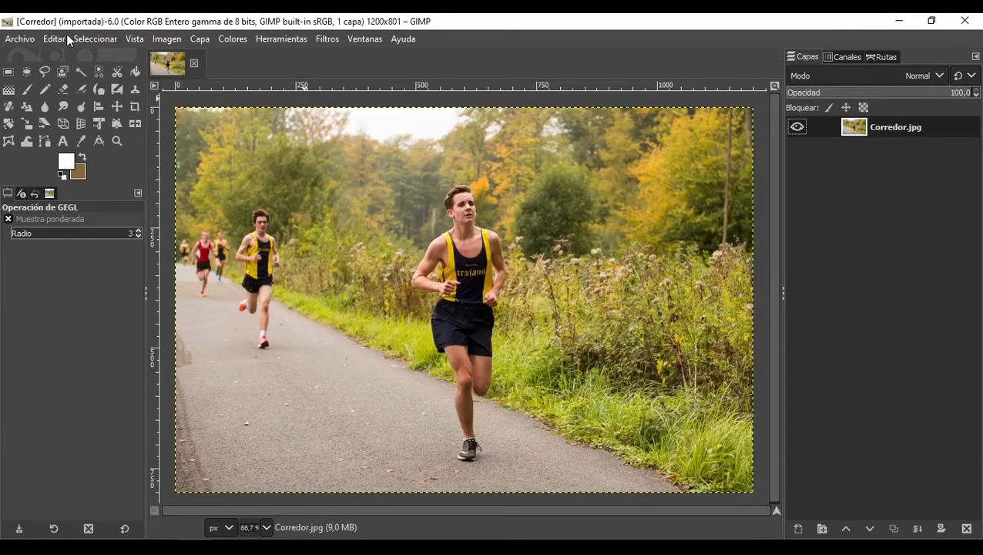
Step: Open Camaro.jpg from the same folder as well, then switch back to the Corredor image
{"action": "left_click", "coordinate": [27, 37]}
{"action": "left_click", "coordinate": [54, 91]}
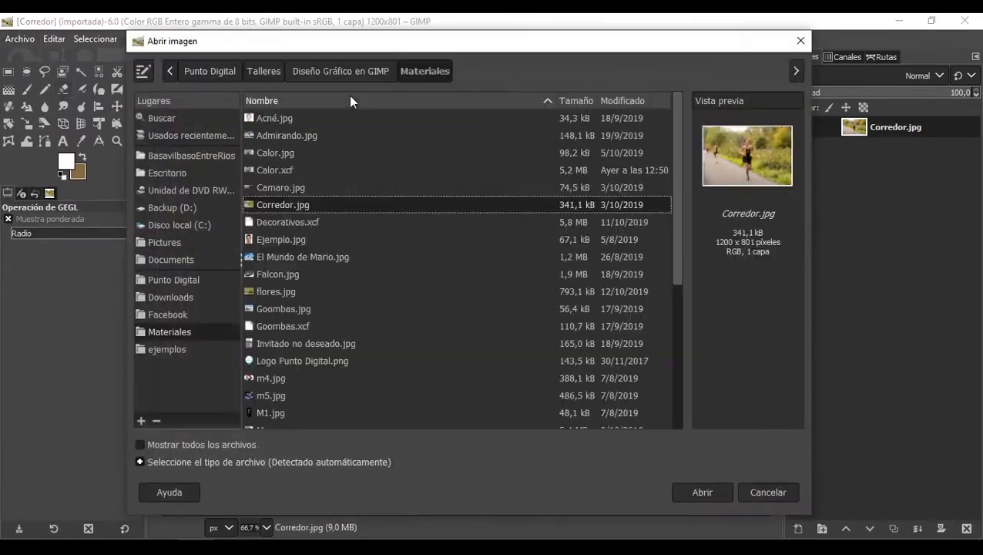
{"action": "left_click", "coordinate": [322, 187]}
{"action": "double_click", "coordinate": [321, 187]}
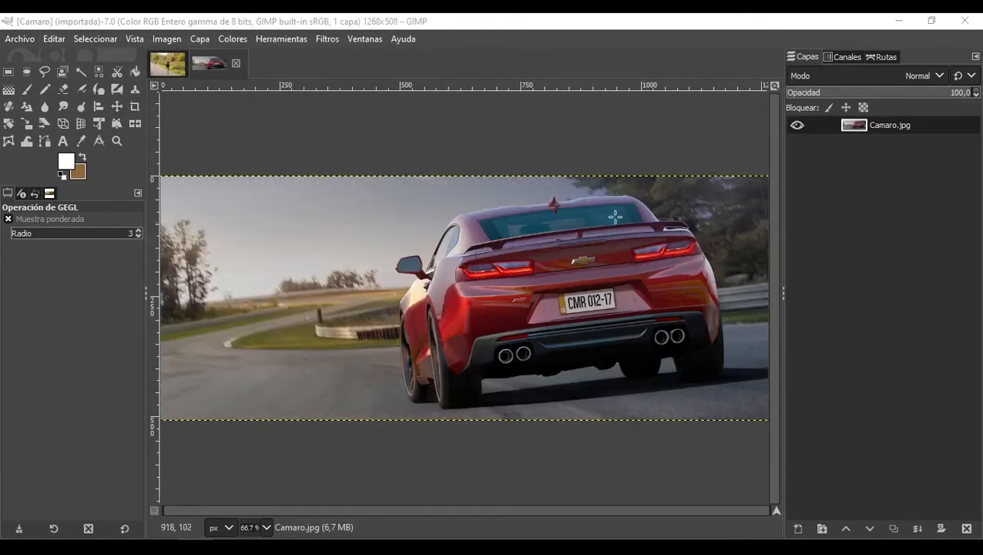
{"action": "left_click", "coordinate": [159, 72]}
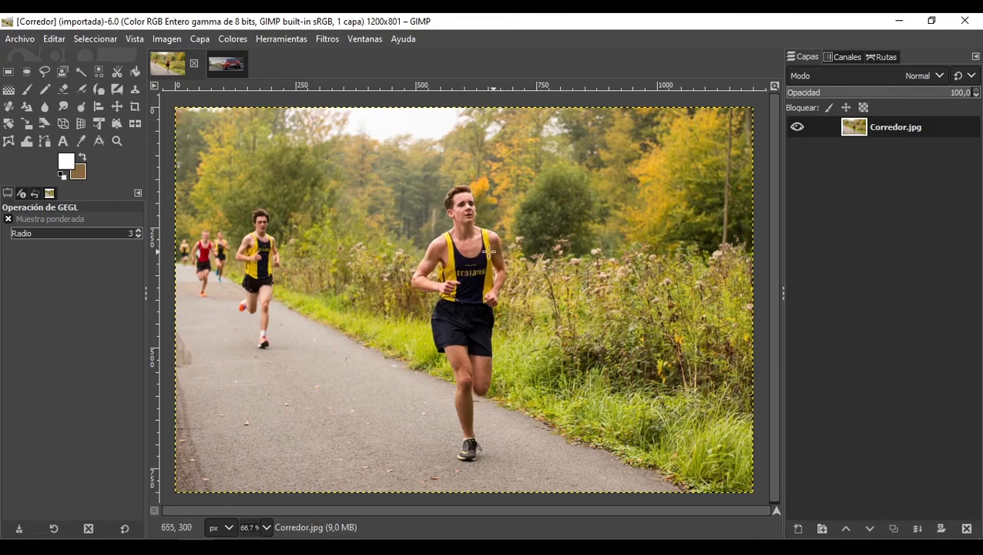
Step: Duplicate the Corredor.jpg layer and select the copy layer
{"action": "right_click", "coordinate": [875, 121]}
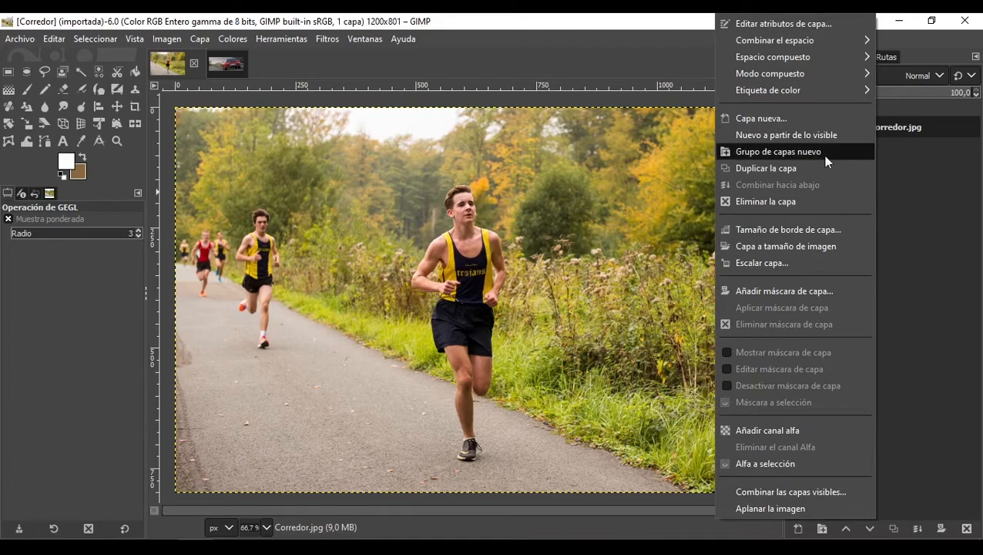
{"action": "left_click", "coordinate": [786, 168]}
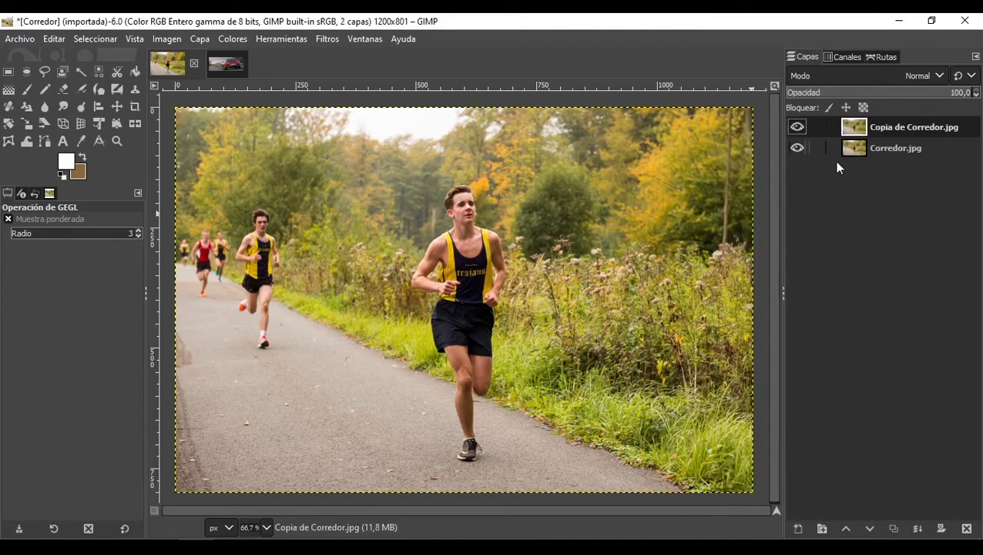
{"action": "left_click", "coordinate": [894, 150]}
{"action": "left_click", "coordinate": [884, 127]}
{"action": "left_click", "coordinate": [874, 148]}
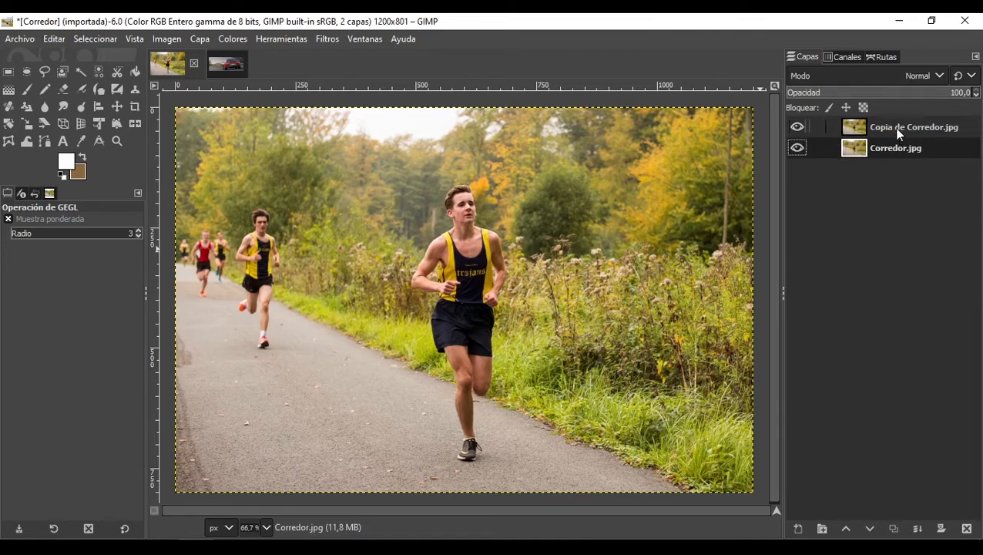
{"action": "left_click", "coordinate": [899, 134]}
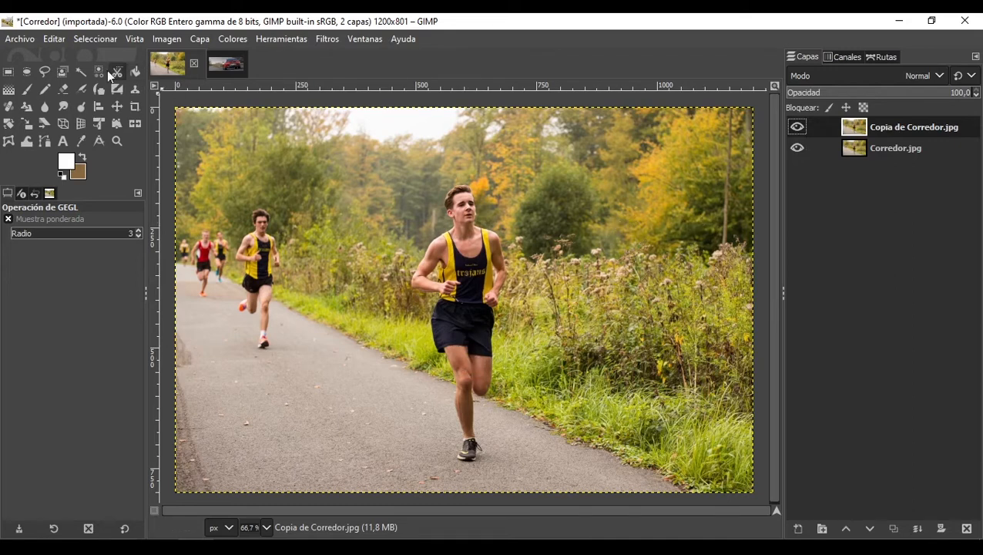
Step: With the Foreground Select tool, zoom in and roughly outline the front runner on the copy layer
{"action": "left_click", "coordinate": [64, 74]}
{"action": "scroll", "coordinate": [472, 228], "scroll_direction": "up", "scroll_amount": 3}
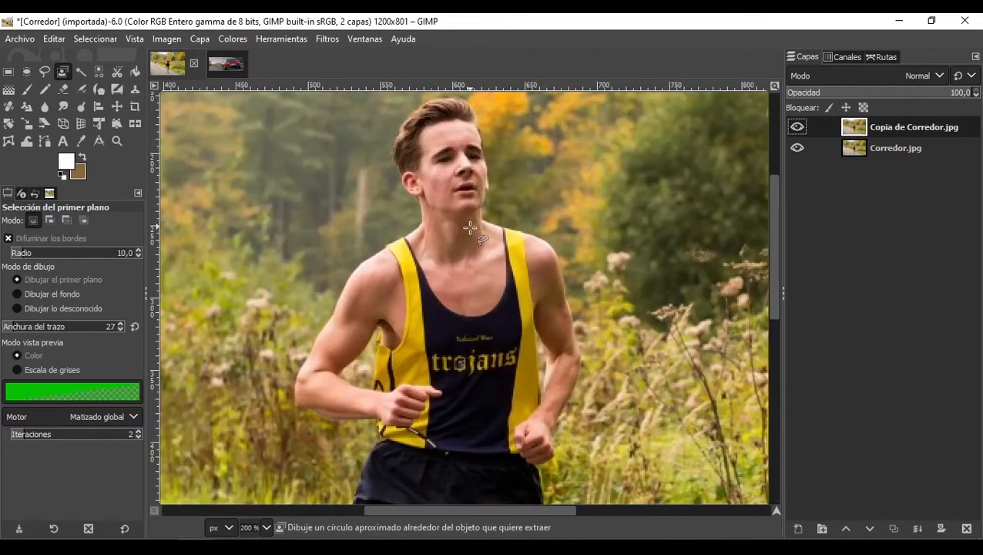
{"action": "scroll", "coordinate": [423, 225], "scroll_direction": "up", "scroll_amount": 2}
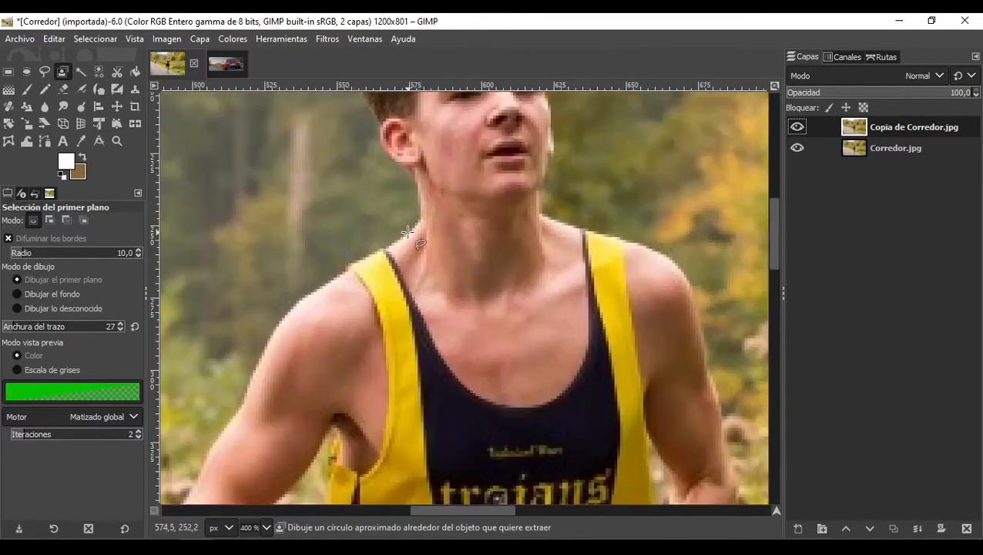
{"action": "left_click", "coordinate": [417, 225]}
{"action": "mouse_move", "coordinate": [418, 204]}
{"action": "left_mouse_down"}
{"action": "mouse_move", "coordinate": [417, 181]}
{"action": "mouse_move", "coordinate": [382, 146]}
{"action": "mouse_move", "coordinate": [373, 115]}
{"action": "left_mouse_up"}
{"action": "scroll", "coordinate": [370, 131], "scroll_direction": "up", "scroll_amount": 3}
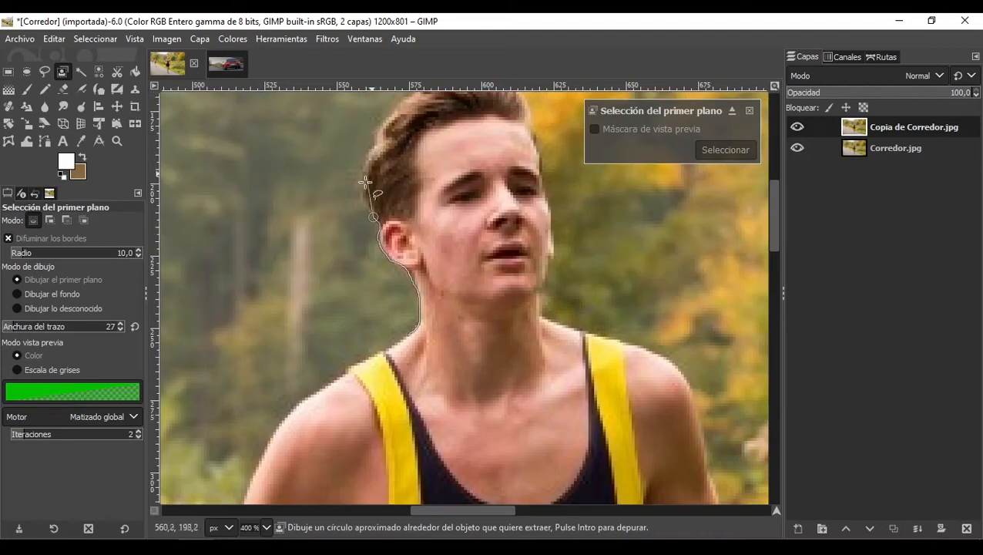
{"action": "mouse_move", "coordinate": [361, 192]}
{"action": "left_mouse_down"}
{"action": "mouse_move", "coordinate": [365, 155]}
{"action": "mouse_move", "coordinate": [401, 101]}
{"action": "left_mouse_up"}
{"action": "scroll", "coordinate": [409, 116], "scroll_direction": "up", "scroll_amount": 5}
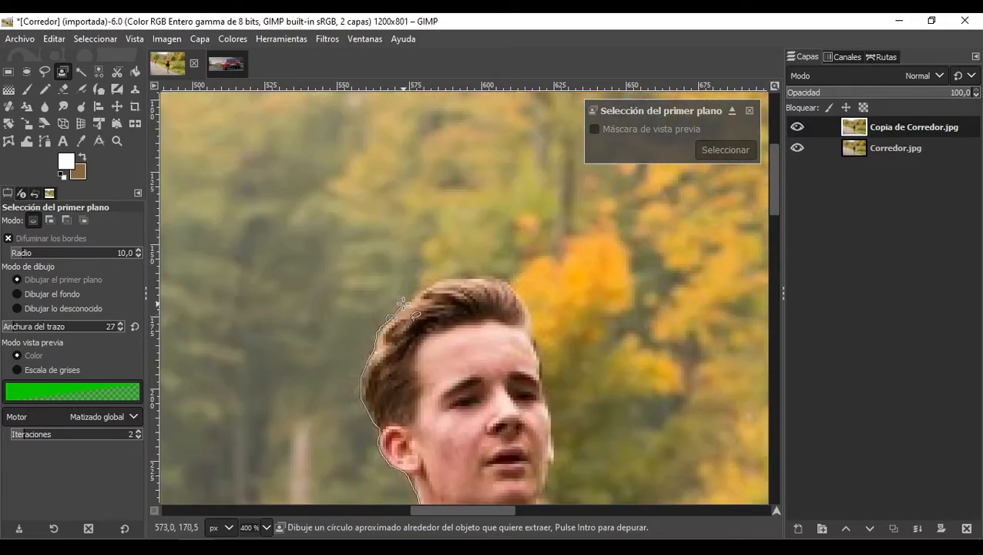
{"action": "mouse_move", "coordinate": [404, 303]}
{"action": "left_mouse_down"}
{"action": "mouse_move", "coordinate": [439, 283]}
{"action": "mouse_move", "coordinate": [484, 278]}
{"action": "mouse_move", "coordinate": [517, 295]}
{"action": "mouse_move", "coordinate": [550, 416]}
{"action": "mouse_move", "coordinate": [543, 483]}
{"action": "left_mouse_up"}
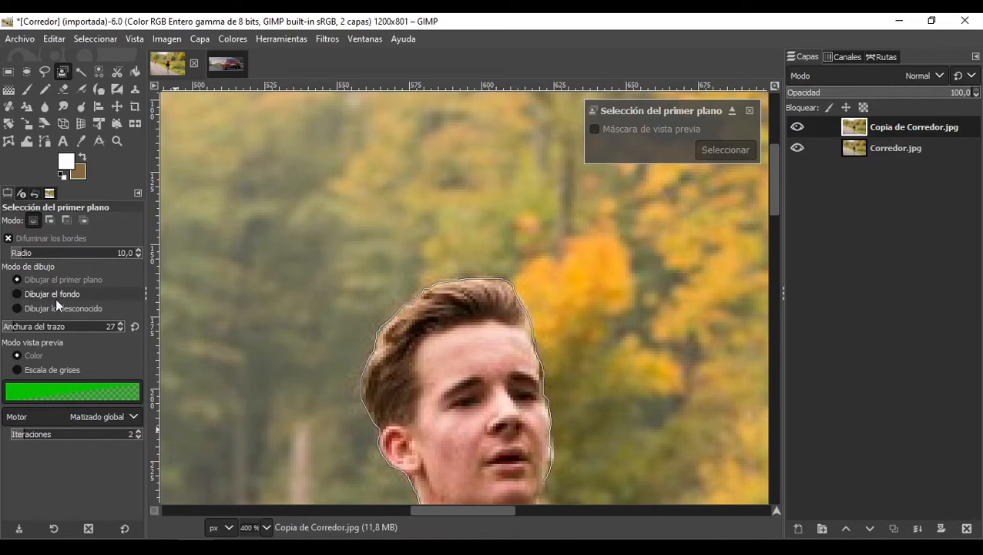
{"action": "scroll", "coordinate": [543, 462], "scroll_direction": "down", "scroll_amount": 4}
{"action": "mouse_move", "coordinate": [544, 174]}
{"action": "left_mouse_down"}
{"action": "mouse_move", "coordinate": [561, 199]}
{"action": "mouse_move", "coordinate": [539, 202]}
{"action": "mouse_move", "coordinate": [544, 211]}
{"action": "mouse_move", "coordinate": [650, 246]}
{"action": "left_mouse_up"}
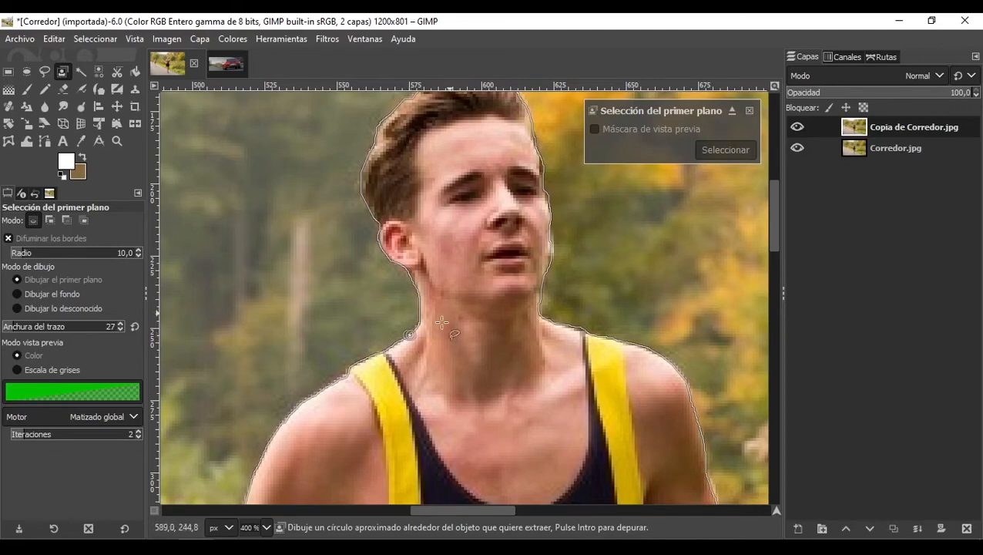
Step: Paint over the runner's body to mark the foreground and create the runner selection
{"action": "left_click", "coordinate": [415, 349]}
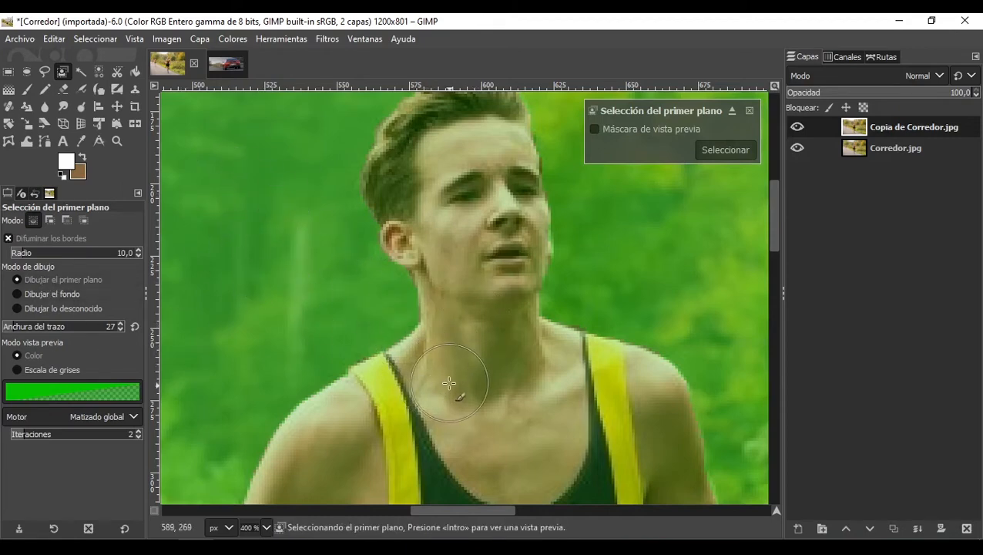
{"action": "mouse_move", "coordinate": [447, 377]}
{"action": "left_mouse_down"}
{"action": "mouse_move", "coordinate": [384, 427]}
{"action": "mouse_move", "coordinate": [434, 374]}
{"action": "mouse_move", "coordinate": [347, 424]}
{"action": "mouse_move", "coordinate": [400, 387]}
{"action": "mouse_move", "coordinate": [440, 376]}
{"action": "mouse_move", "coordinate": [487, 451]}
{"action": "mouse_move", "coordinate": [322, 475]}
{"action": "mouse_move", "coordinate": [325, 444]}
{"action": "mouse_move", "coordinate": [340, 432]}
{"action": "mouse_move", "coordinate": [300, 475]}
{"action": "mouse_move", "coordinate": [337, 432]}
{"action": "left_mouse_up"}
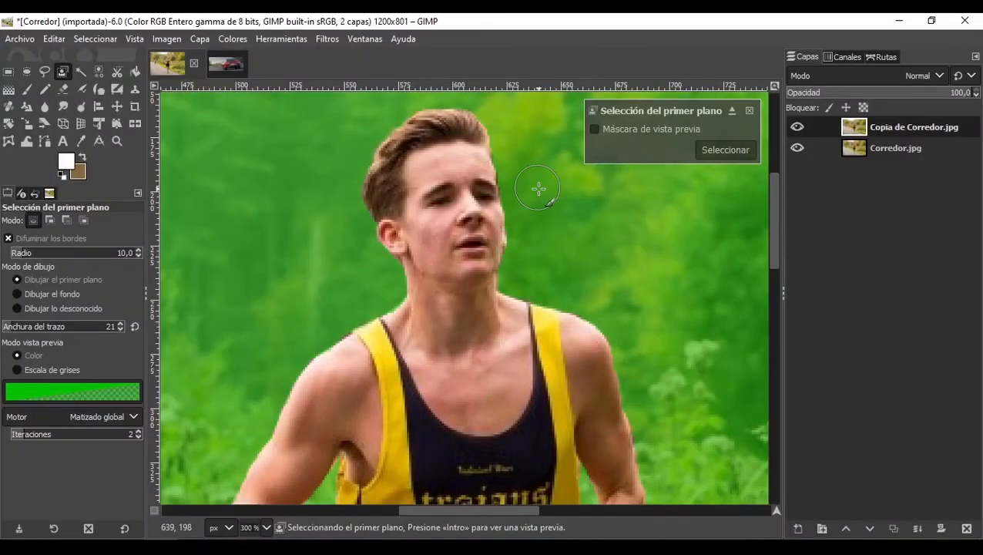
{"action": "scroll", "coordinate": [540, 235], "scroll_direction": "down", "scroll_amount": 5}
{"action": "scroll", "coordinate": [575, 298], "scroll_direction": "up", "scroll_amount": 2}
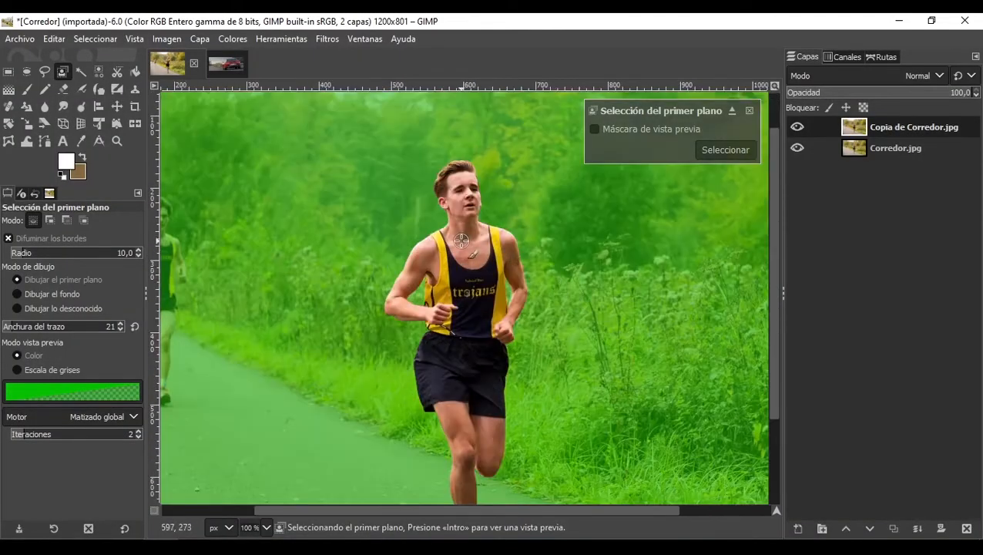
{"action": "scroll", "coordinate": [486, 243], "scroll_direction": "down", "scroll_amount": 1}
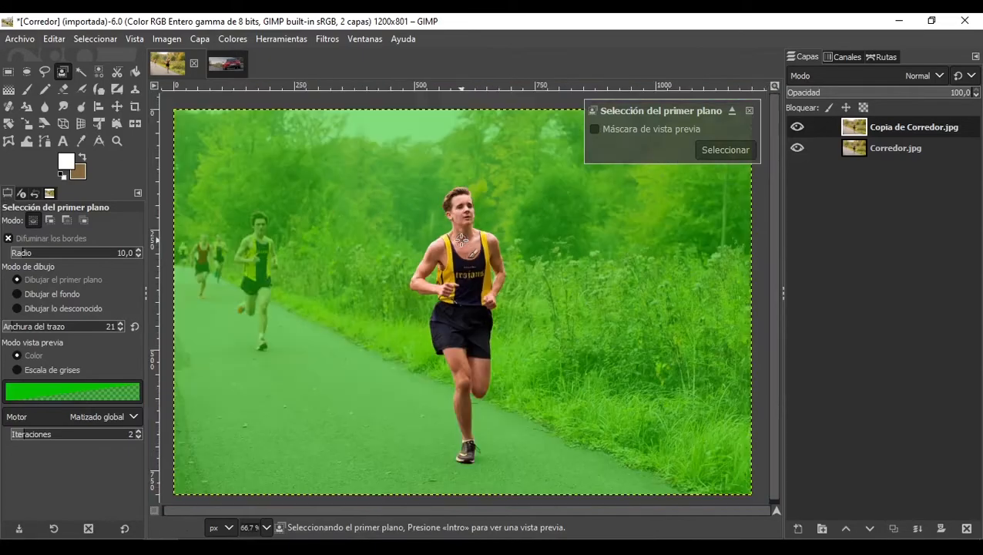
{"action": "left_click", "coordinate": [726, 149]}
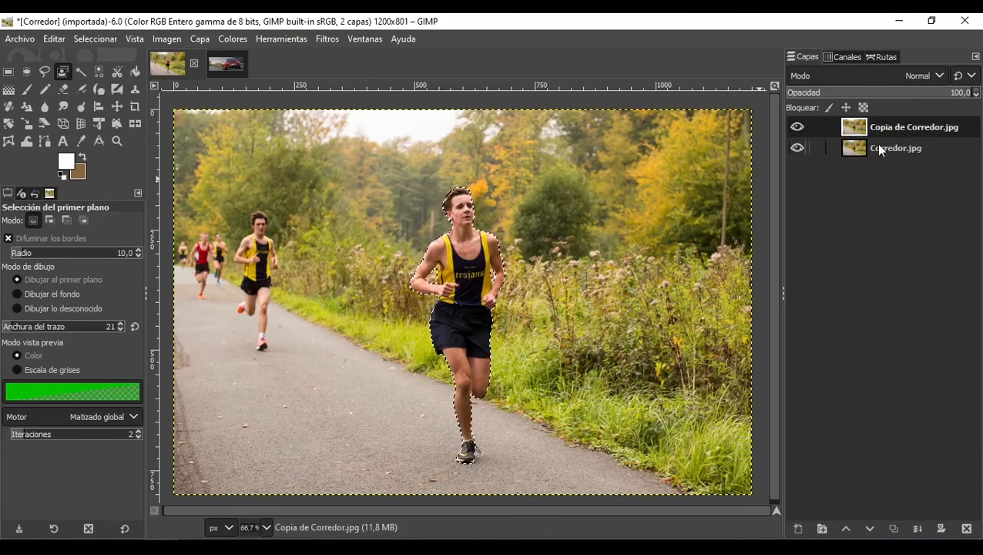
Step: Invert the selection, delete the background on the copy layer, and undo the deletion
{"action": "left_click", "coordinate": [108, 38]}
{"action": "left_click", "coordinate": [155, 94]}
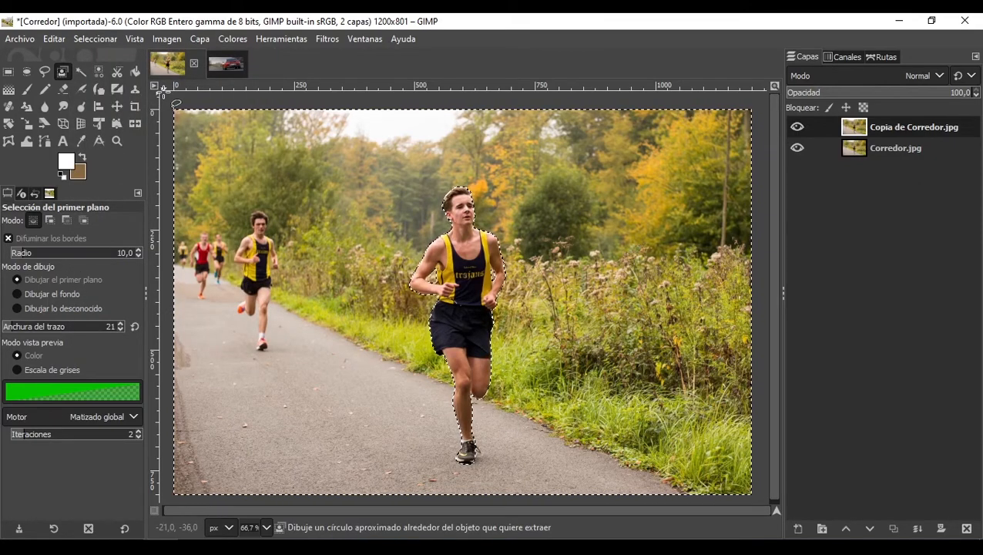
{"action": "key", "text": "Delete"}
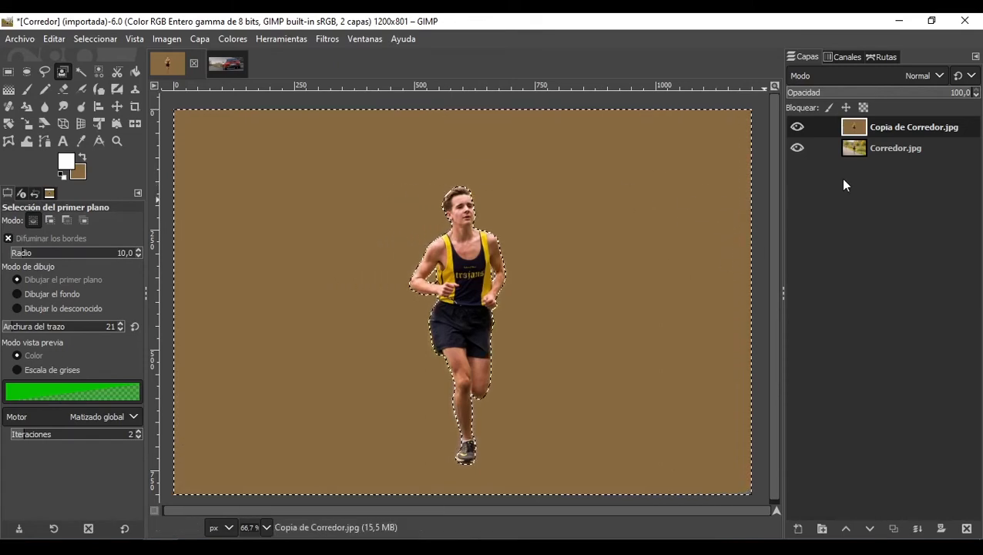
{"action": "key", "text": "ctrl+z"}
Step: Add an alpha channel to the copy layer and delete its background around the runner
{"action": "right_click", "coordinate": [912, 135]}
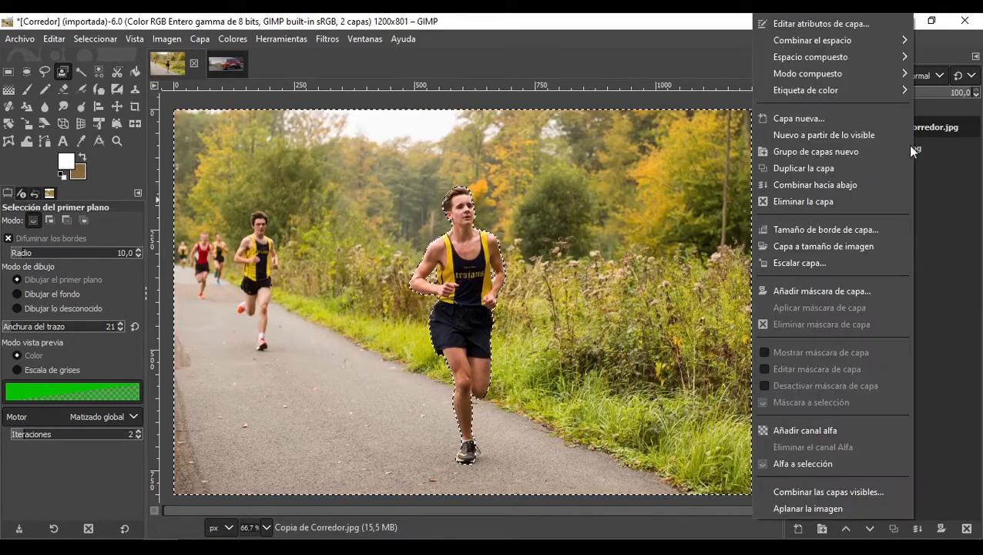
{"action": "left_click", "coordinate": [845, 430]}
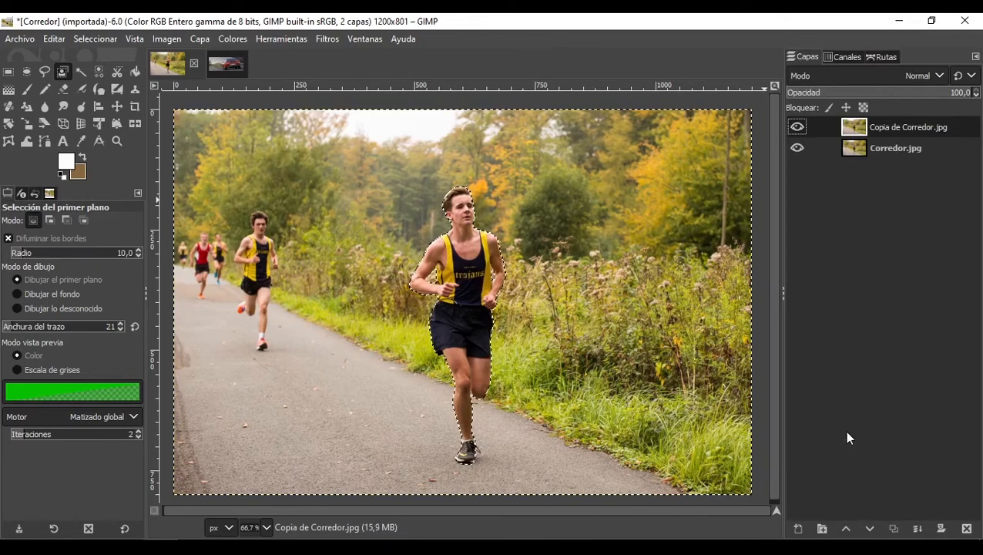
{"action": "key", "text": "Delete"}
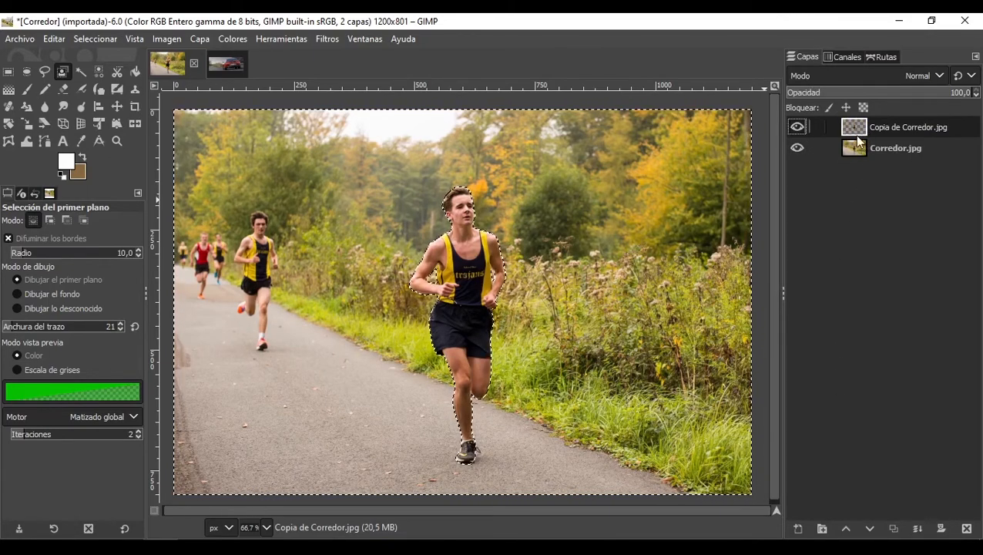
Step: Hide and reshow the Corredor.jpg layer to check the cut-out runner
{"action": "left_click", "coordinate": [798, 148]}
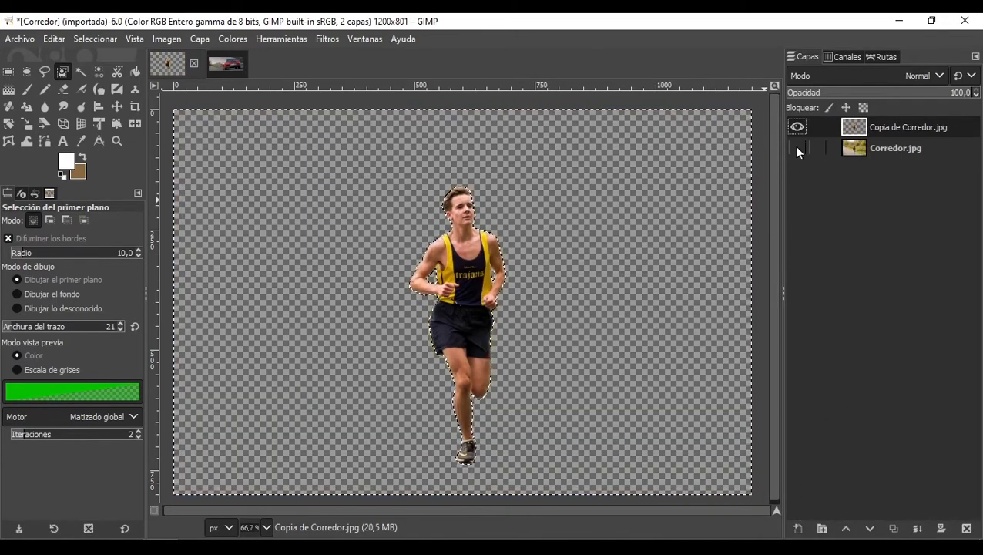
{"action": "left_click", "coordinate": [798, 148]}
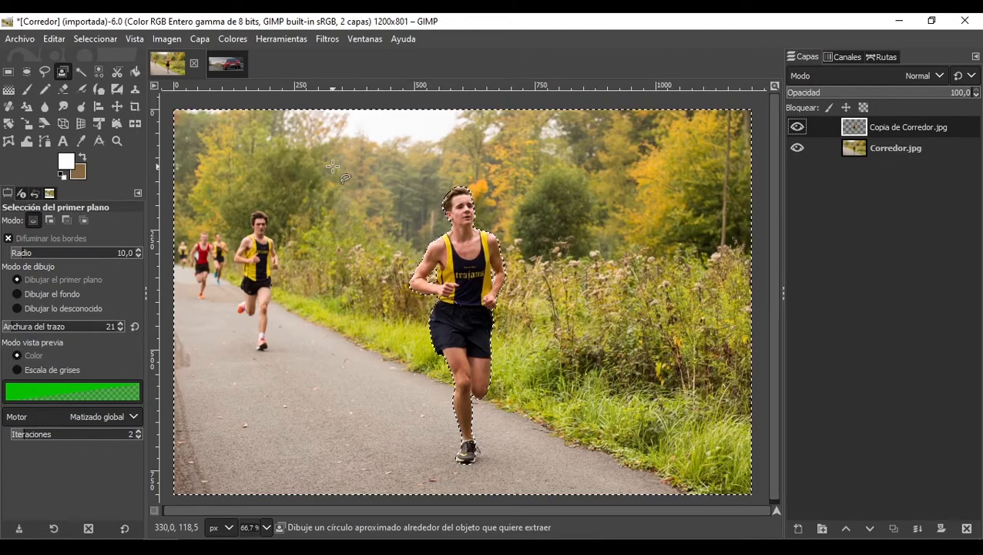
Step: Remove the selection and make the Corredor.jpg layer active
{"action": "key", "text": "ctrl+shift+a"}
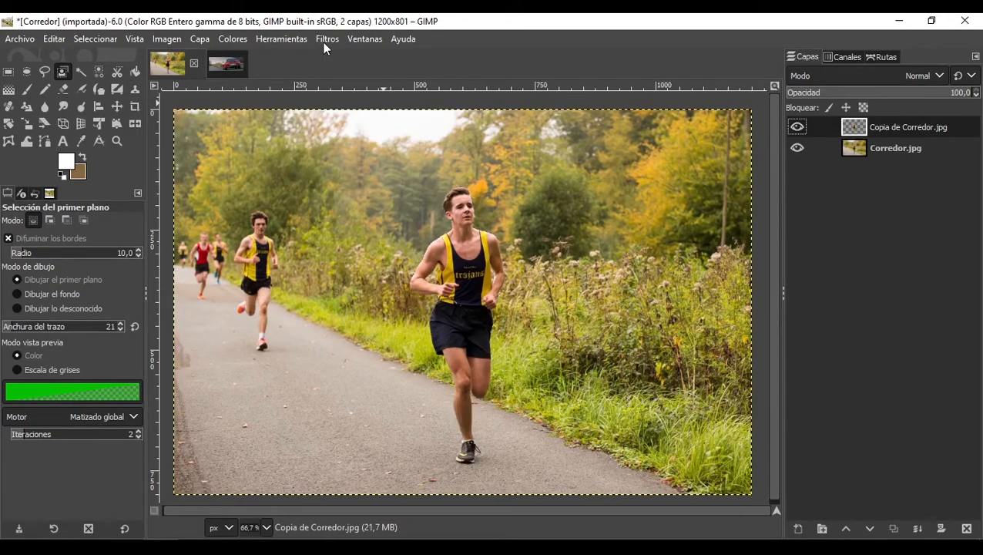
{"action": "left_click", "coordinate": [897, 147]}
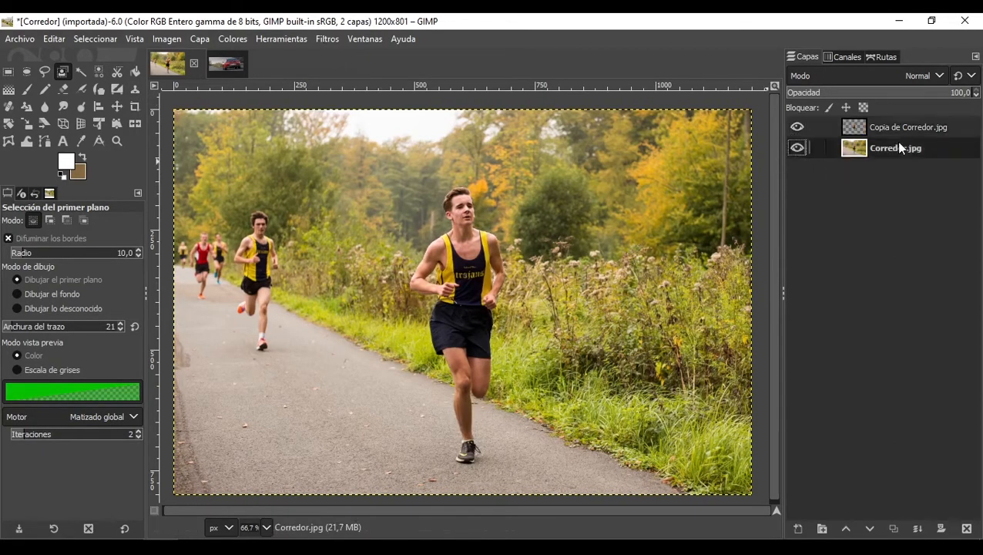
{"action": "left_click", "coordinate": [334, 37]}
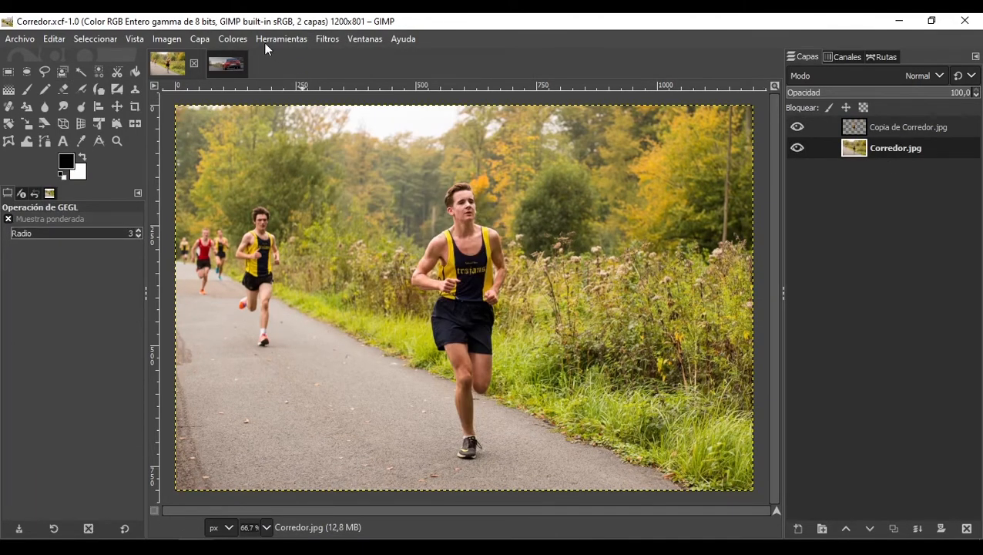
Step: Apply a Linear Motion Blur to the Corredor.jpg layer with length 19,18 and angle -155,45
{"action": "left_click", "coordinate": [319, 42]}
{"action": "mouse_move", "coordinate": [383, 147]}
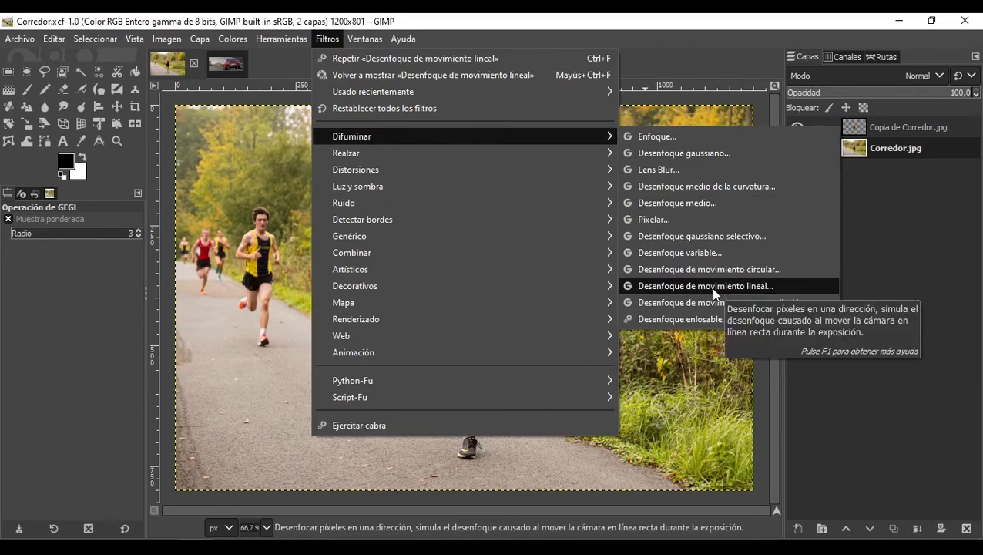
{"action": "left_click", "coordinate": [710, 288]}
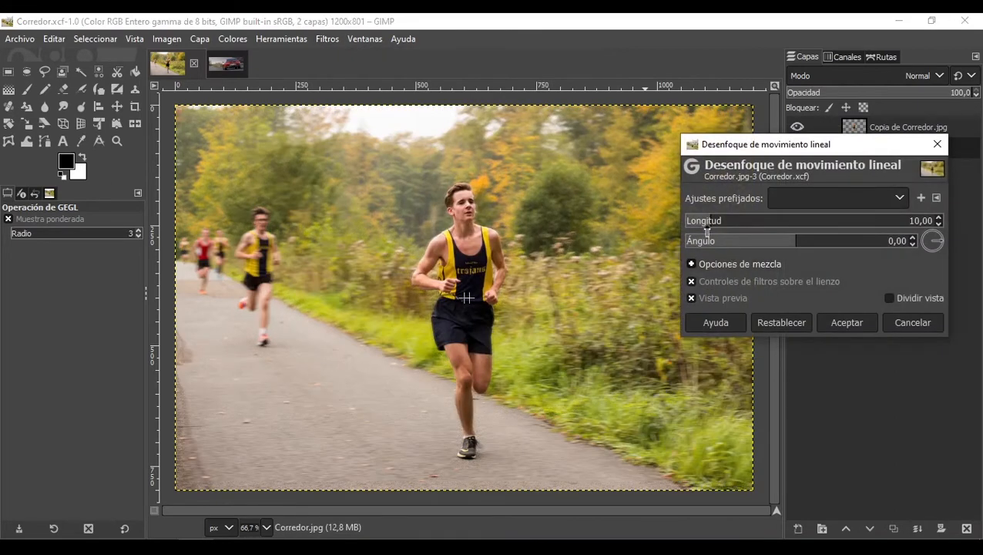
{"action": "left_click_drag", "start_coordinate": [718, 226], "coordinate": [747, 228]}
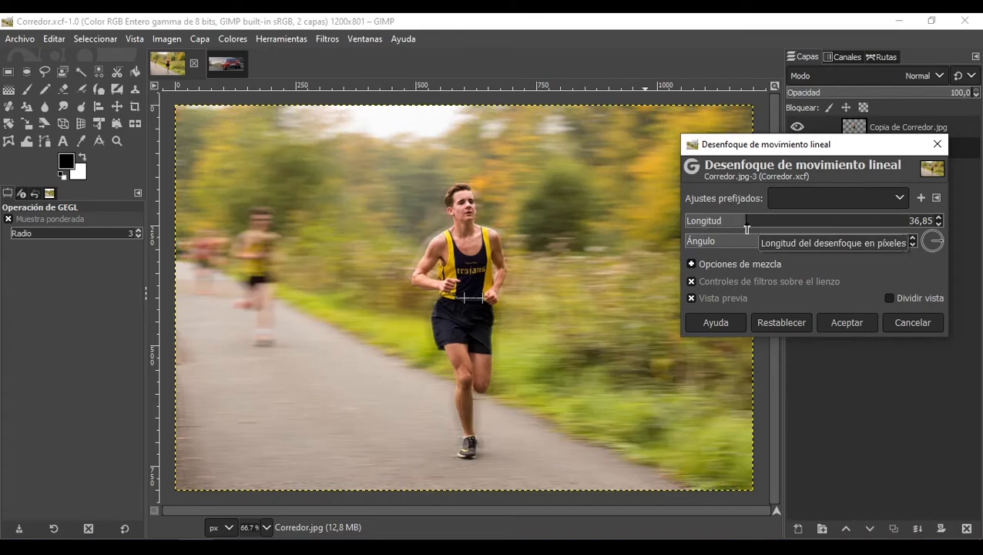
{"action": "left_click_drag", "start_coordinate": [776, 245], "coordinate": [723, 242]}
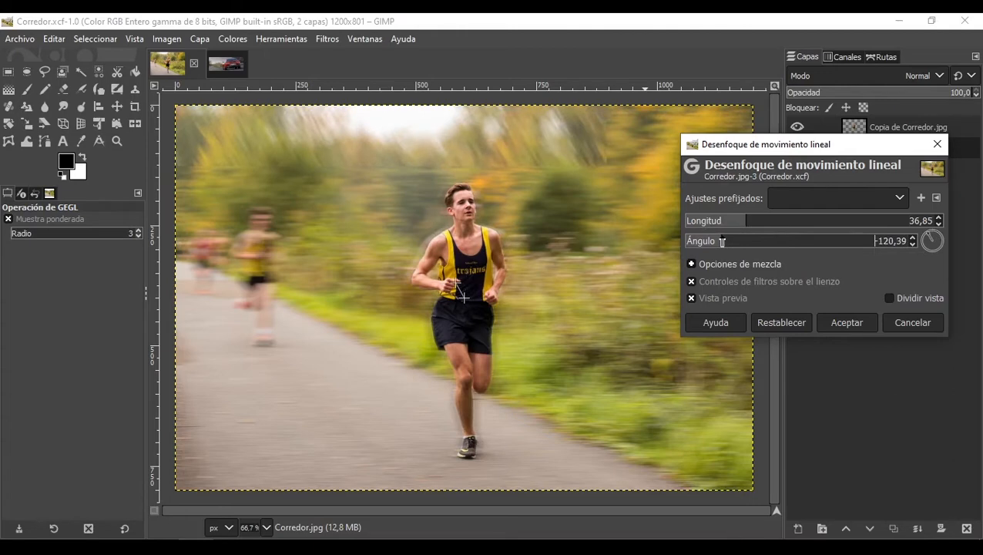
{"action": "left_click_drag", "start_coordinate": [723, 242], "coordinate": [700, 244]}
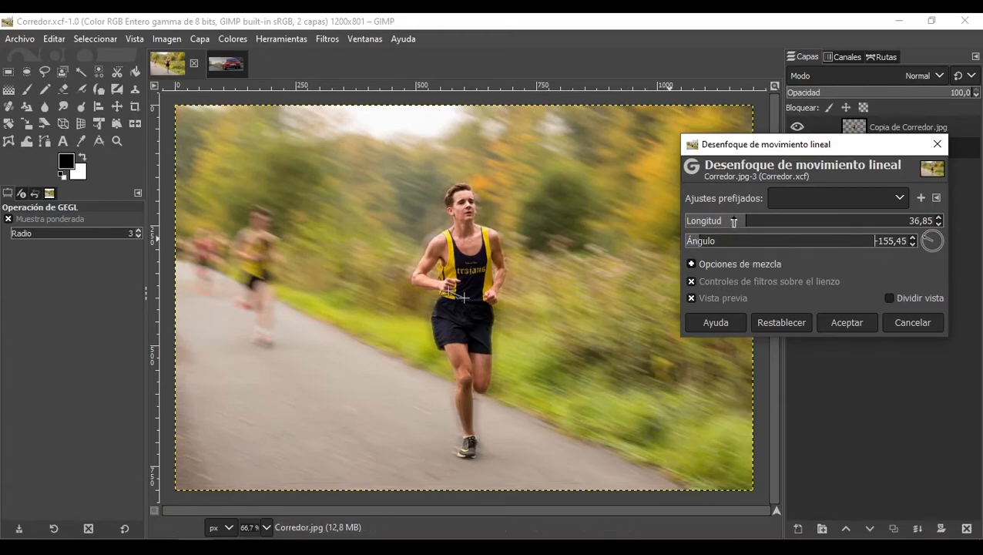
{"action": "left_click_drag", "start_coordinate": [735, 222], "coordinate": [724, 224]}
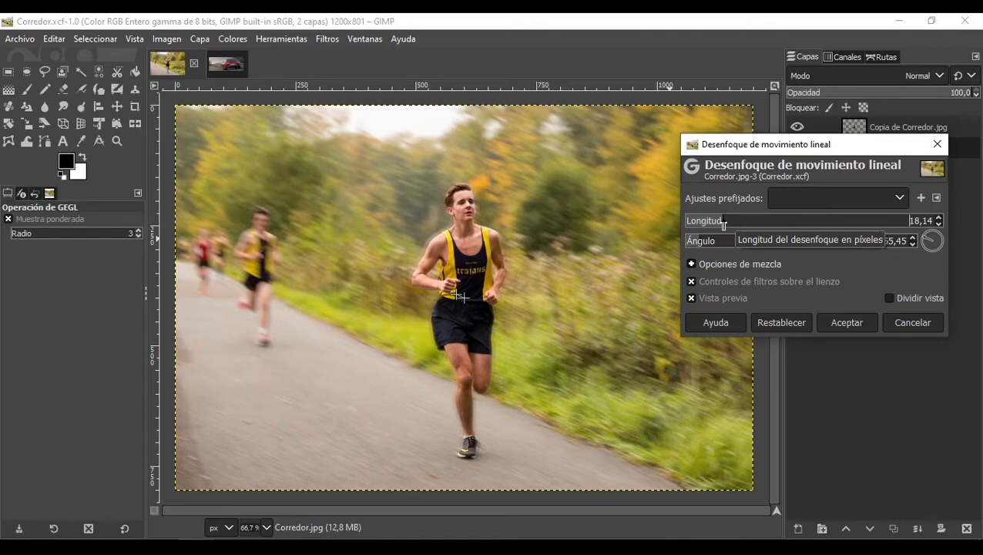
{"action": "left_click", "coordinate": [723, 224]}
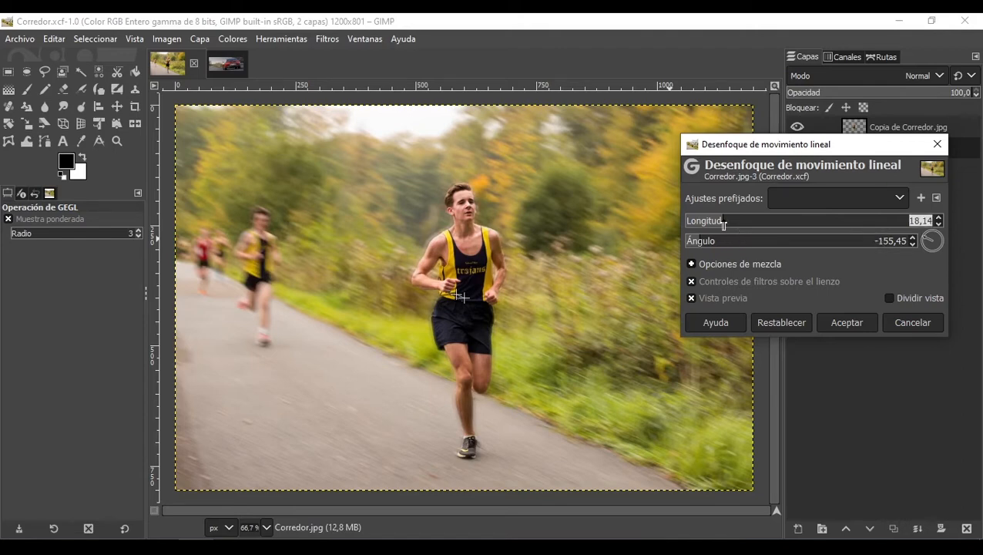
{"action": "left_click_drag", "start_coordinate": [724, 224], "coordinate": [729, 224]}
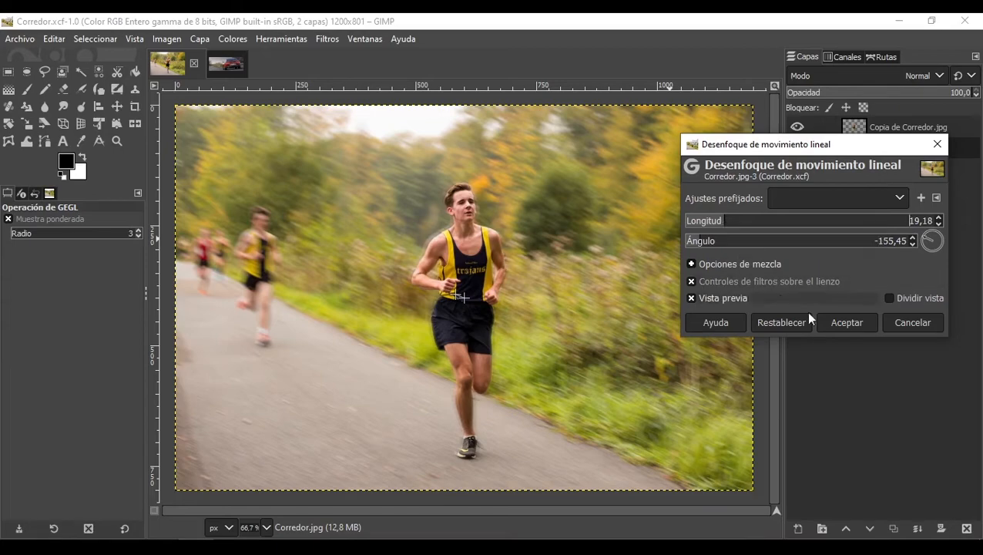
{"action": "left_click", "coordinate": [840, 326]}
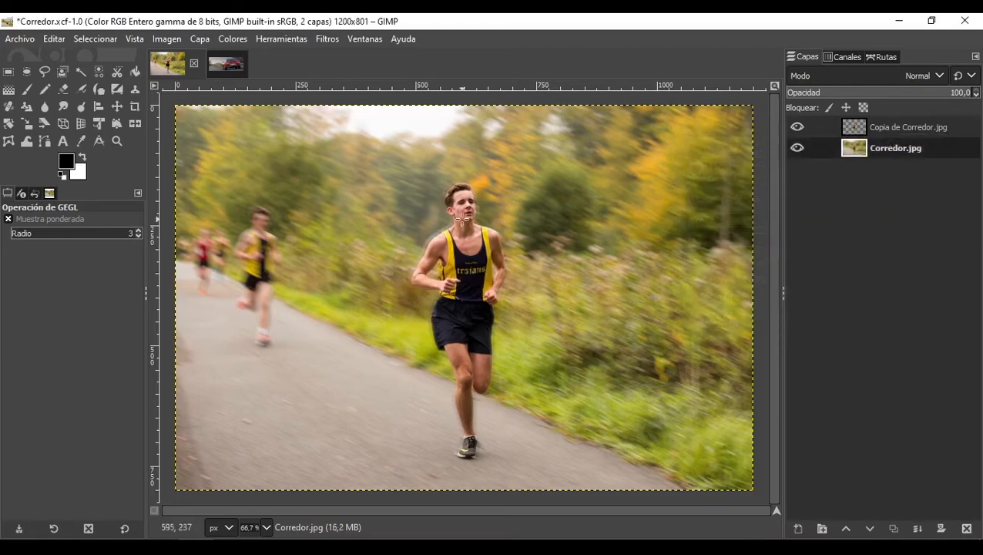
Step: Toggle the copy layer's visibility to compare the runner against the blurred background
{"action": "scroll", "coordinate": [409, 248], "scroll_direction": "up", "scroll_amount": 3}
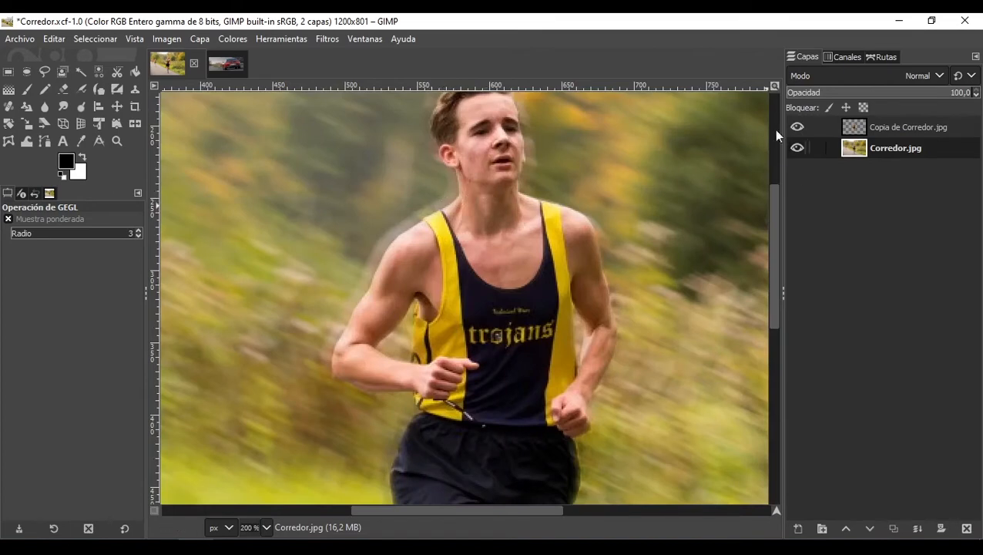
{"action": "left_click", "coordinate": [798, 128]}
{"action": "left_click", "coordinate": [797, 128]}
{"action": "left_click", "coordinate": [798, 128]}
{"action": "scroll", "coordinate": [558, 226], "scroll_direction": "down", "scroll_amount": 1, "text": "ctrl"}
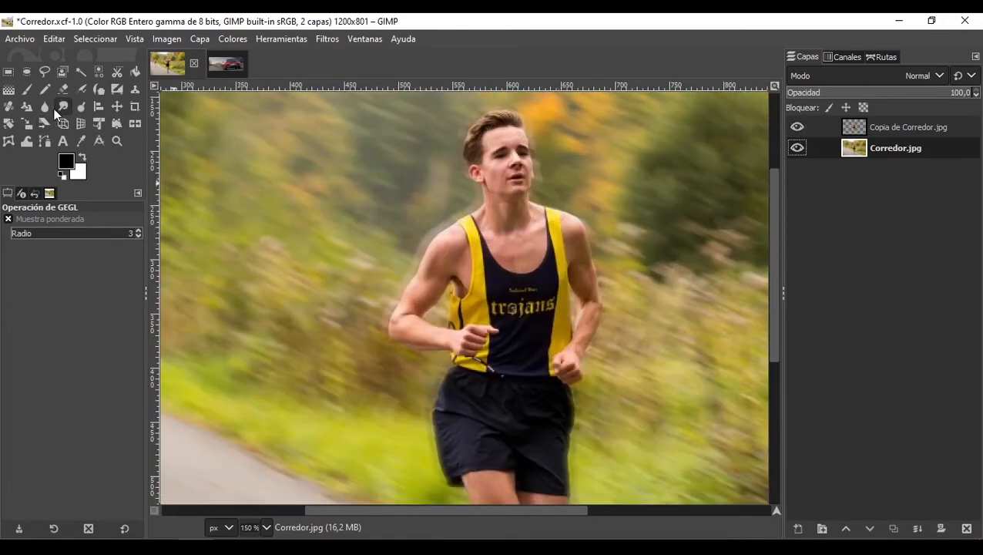
Step: With the Warp Transform tool in Move pixels mode, push the background beside the runner and undo the last stroke
{"action": "left_click", "coordinate": [28, 141]}
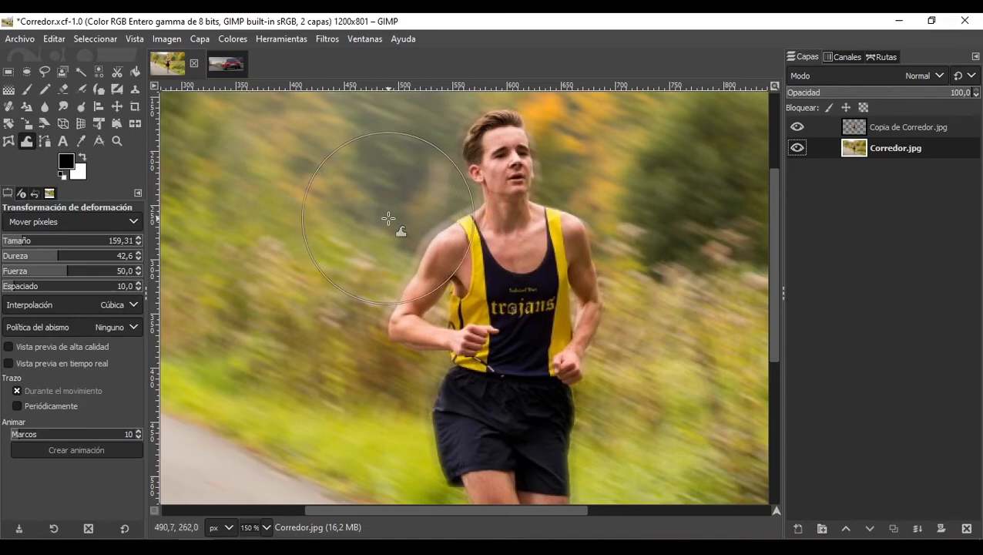
{"action": "left_click_drag", "start_coordinate": [412, 228], "coordinate": [454, 242]}
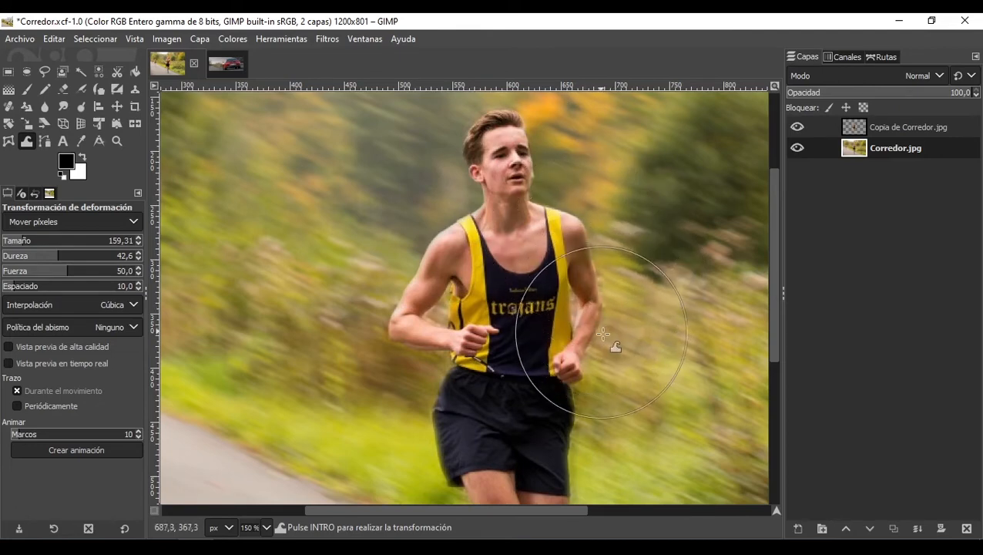
{"action": "left_click_drag", "start_coordinate": [637, 226], "coordinate": [652, 358]}
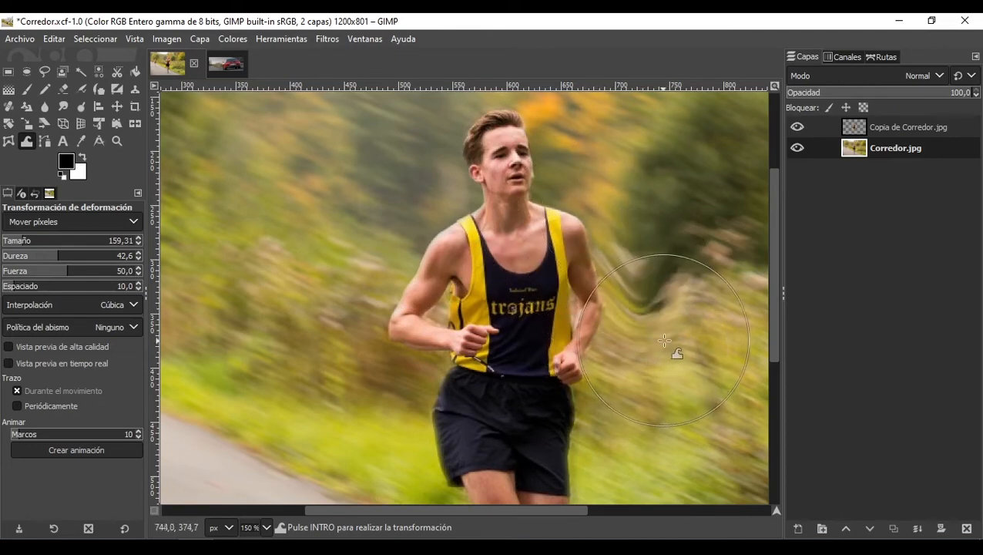
{"action": "key", "text": "ctrl+z"}
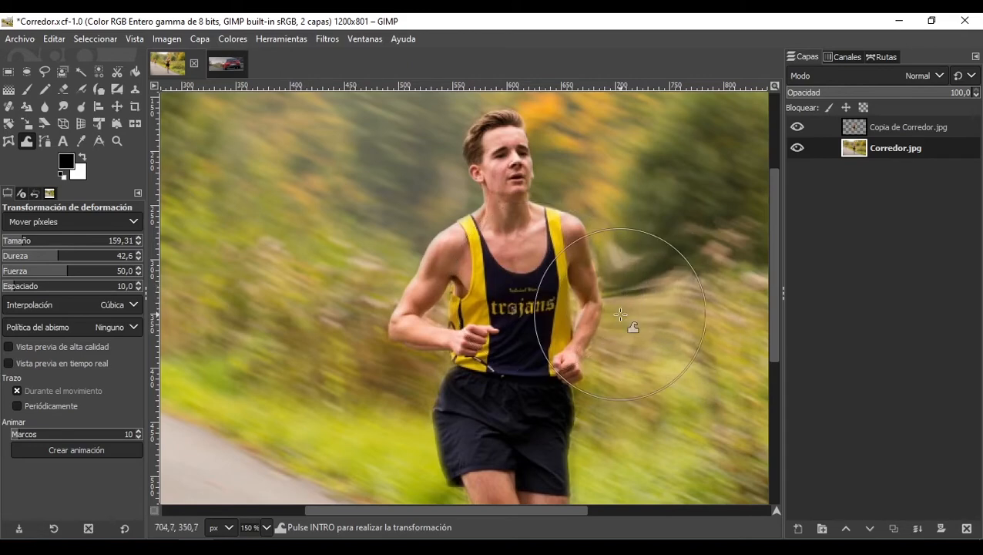
Step: Warp the blurred background beside the runner's shorts with another short stroke
{"action": "scroll", "coordinate": [647, 303], "scroll_direction": "down", "scroll_amount": 5}
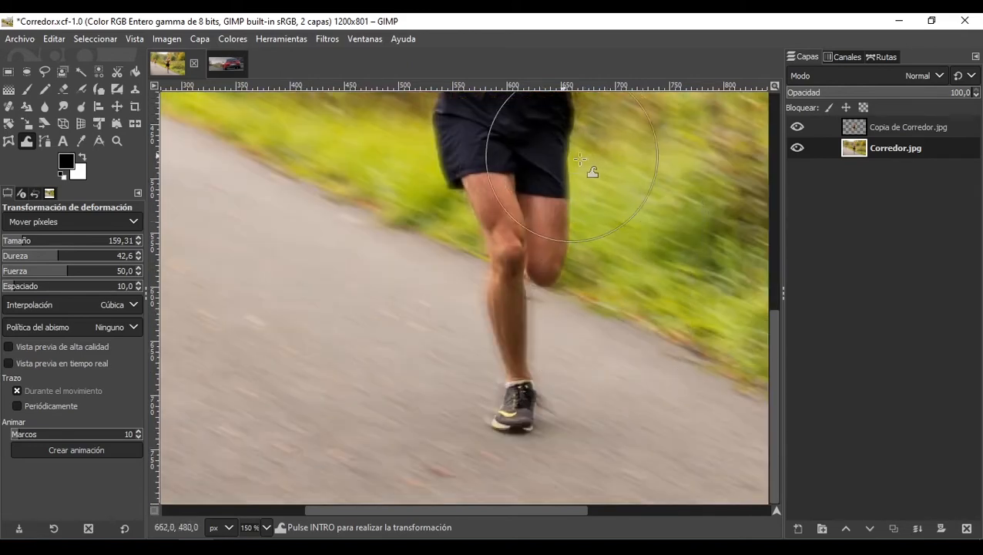
{"action": "scroll", "coordinate": [605, 192], "scroll_direction": "up", "scroll_amount": 5}
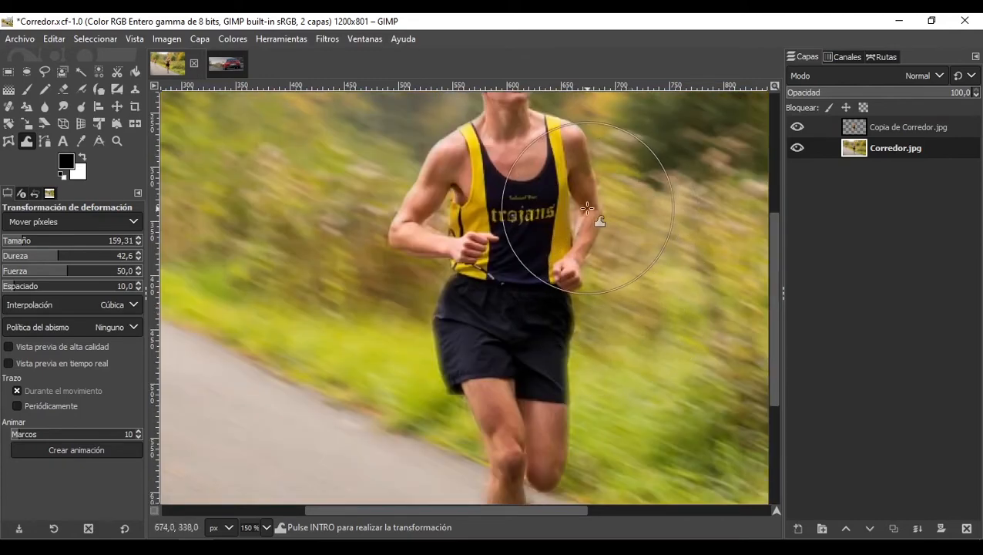
{"action": "scroll", "coordinate": [597, 285], "scroll_direction": "down", "scroll_amount": 3}
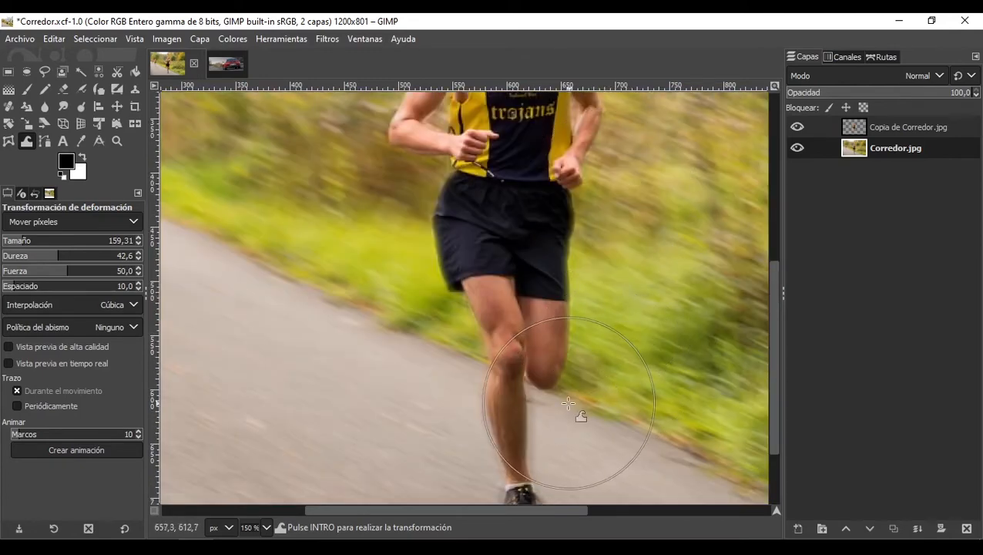
{"action": "scroll", "coordinate": [562, 424], "scroll_direction": "down", "scroll_amount": 3}
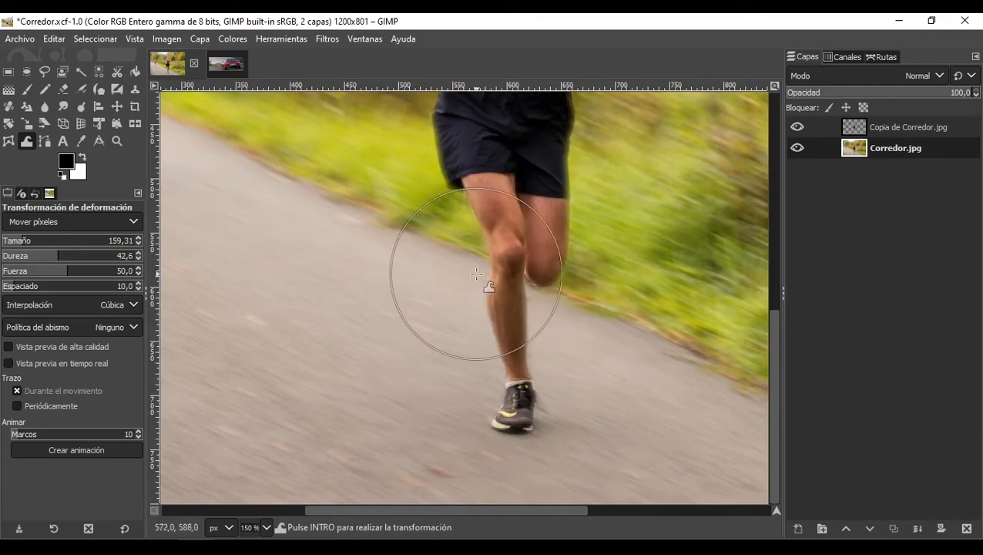
{"action": "left_click_drag", "start_coordinate": [436, 200], "coordinate": [456, 207]}
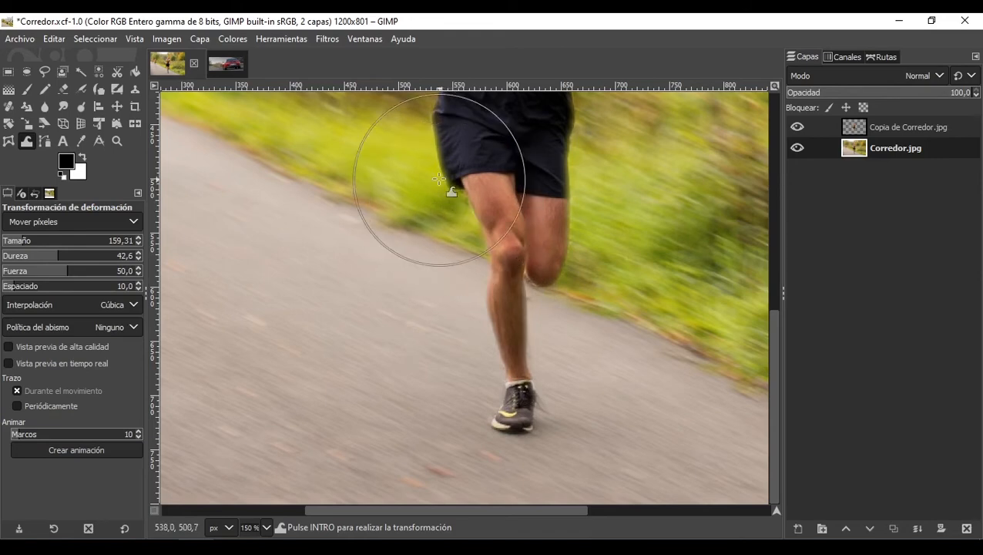
Step: Zoom and pan around the whole image to review the warped background
{"action": "scroll", "coordinate": [431, 181], "scroll_direction": "up", "scroll_amount": 3}
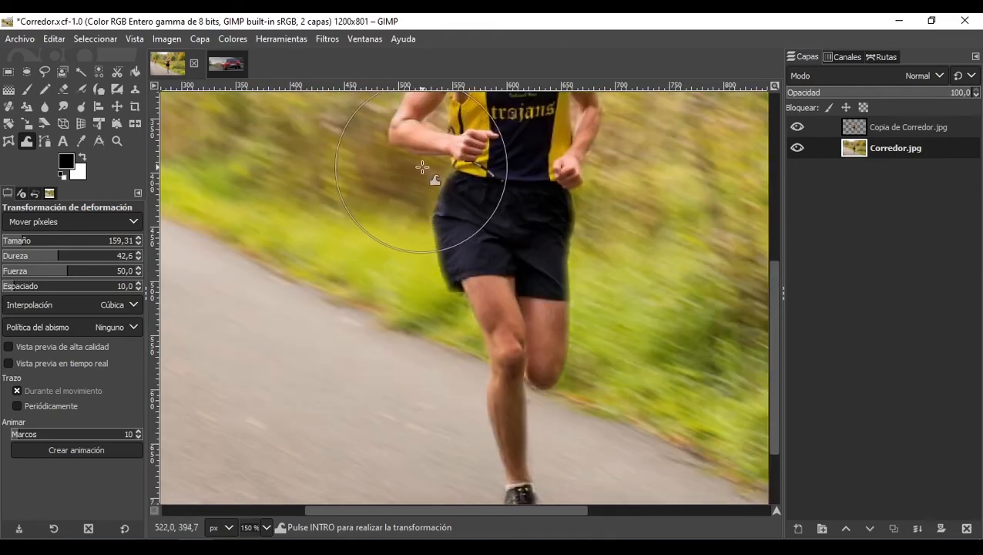
{"action": "scroll", "coordinate": [399, 158], "scroll_direction": "up", "scroll_amount": 3}
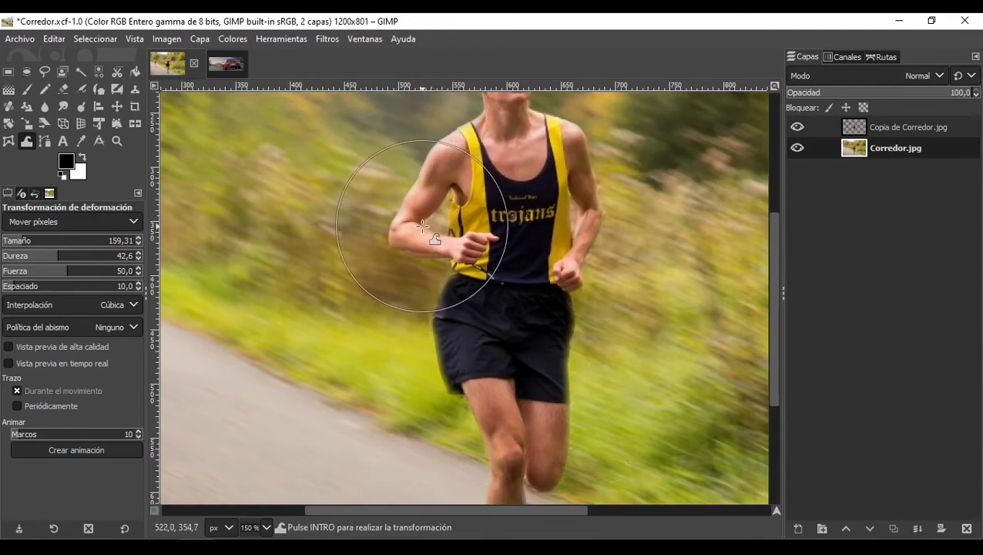
{"action": "scroll", "coordinate": [444, 240], "scroll_direction": "down", "scroll_amount": 4}
{"action": "scroll", "coordinate": [444, 239], "scroll_direction": "up", "scroll_amount": 2}
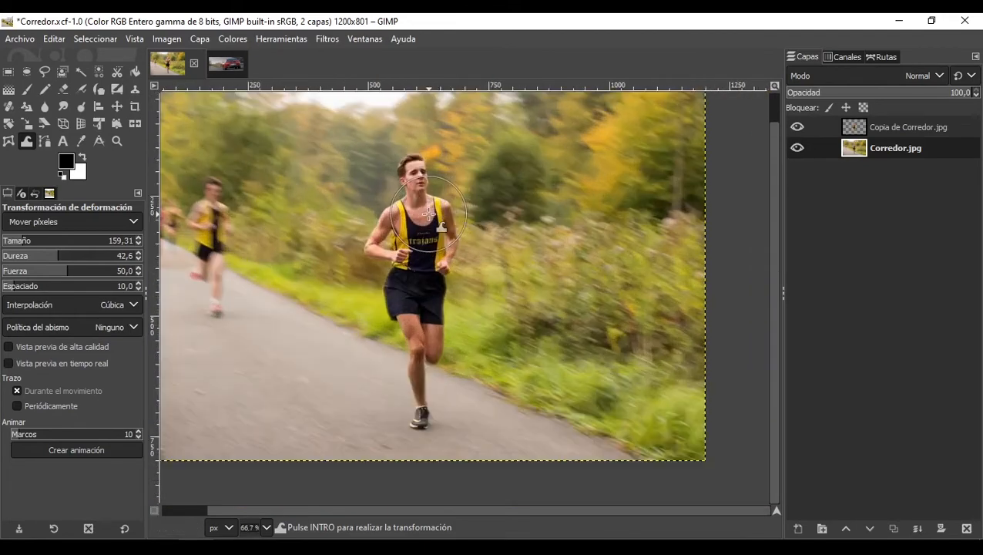
{"action": "scroll", "coordinate": [360, 268], "scroll_direction": "down", "scroll_amount": 2}
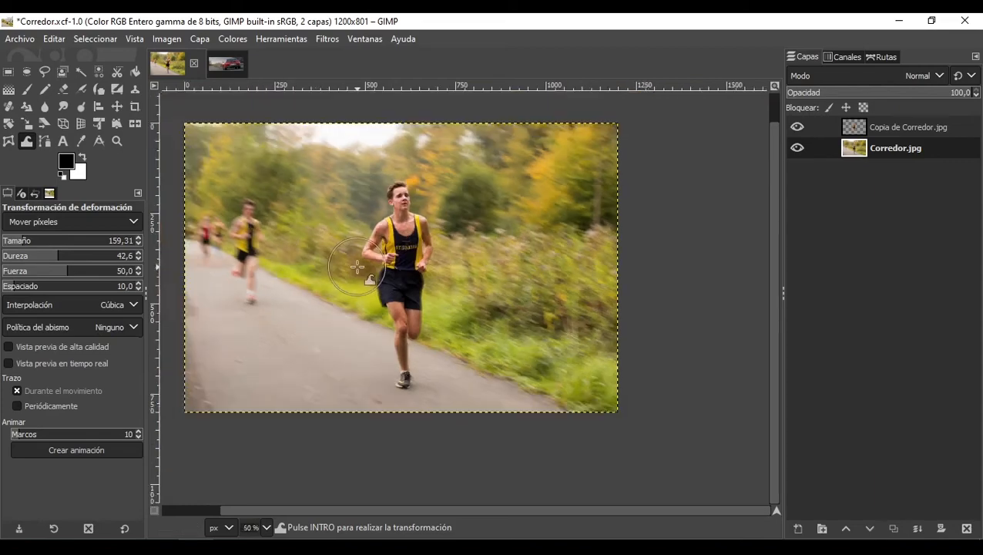
{"action": "scroll", "coordinate": [273, 239], "scroll_direction": "up", "scroll_amount": 2}
{"action": "scroll", "coordinate": [585, 229], "scroll_direction": "down", "scroll_amount": 2}
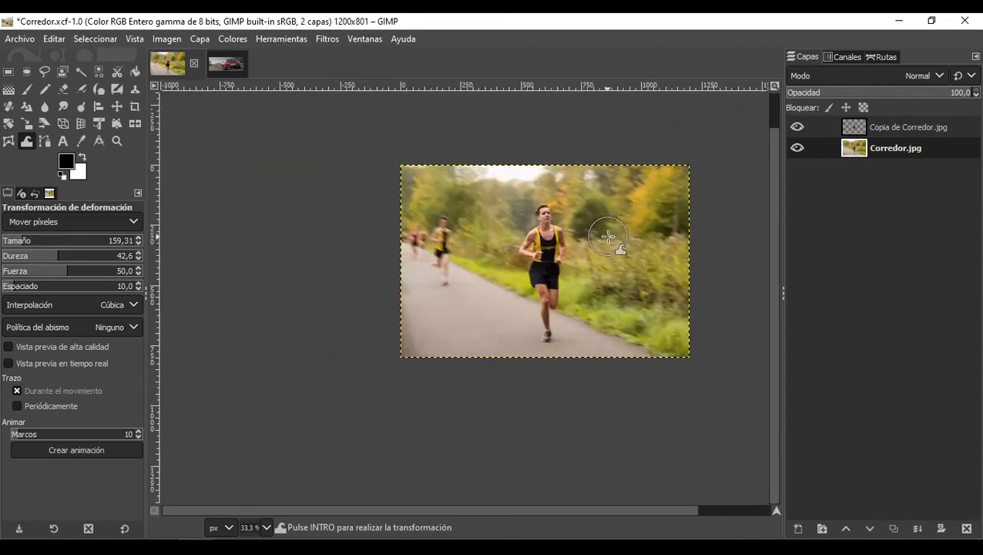
{"action": "scroll", "coordinate": [609, 236], "scroll_direction": "up", "scroll_amount": 1}
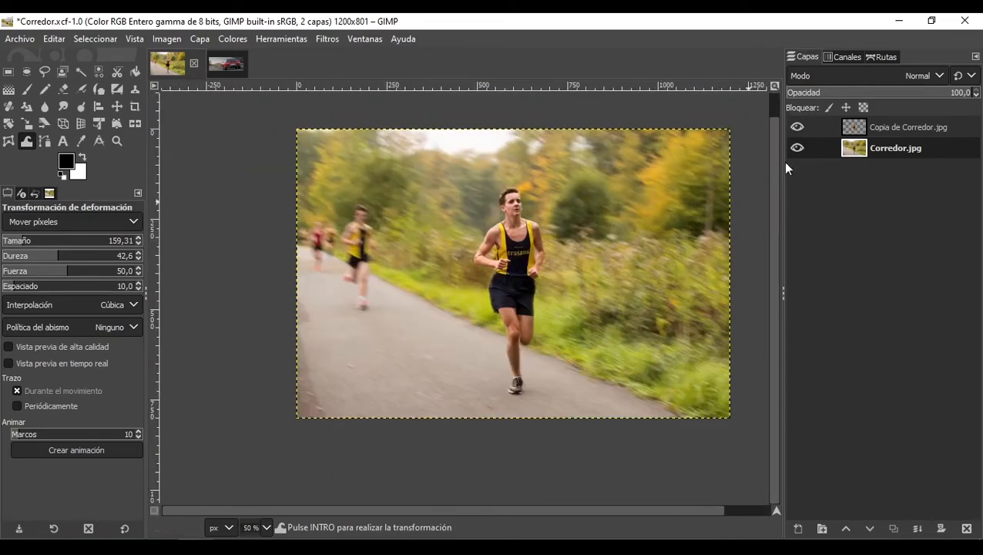
Step: Switch to the Camaro image and choose the Free Select tool
{"action": "left_click", "coordinate": [212, 65]}
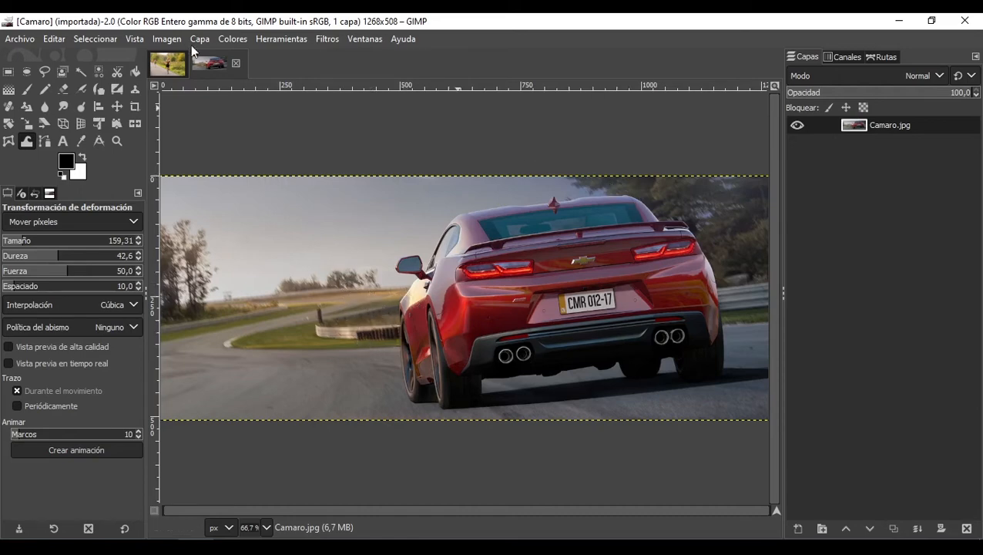
{"action": "left_click", "coordinate": [62, 72]}
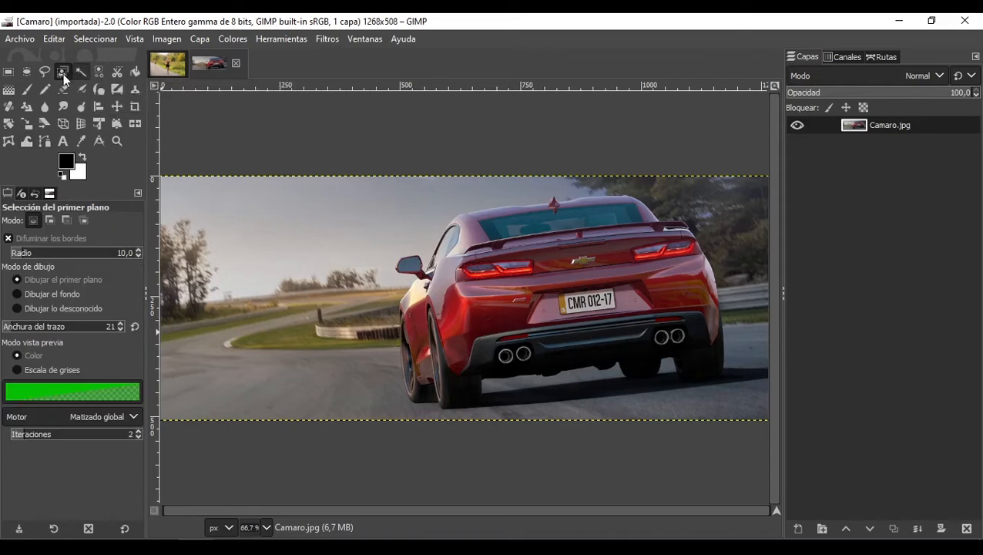
{"action": "left_click", "coordinate": [43, 72]}
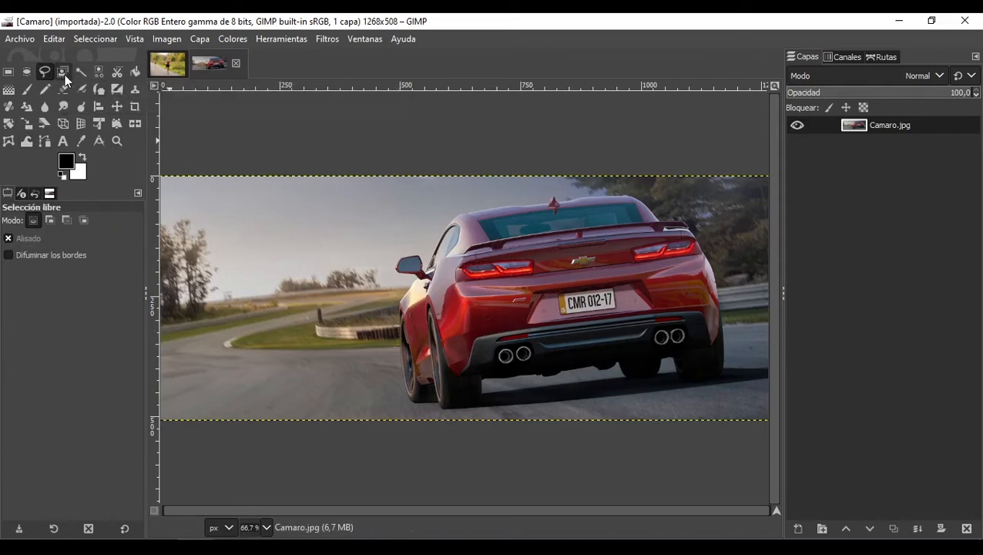
{"action": "left_click", "coordinate": [62, 72]}
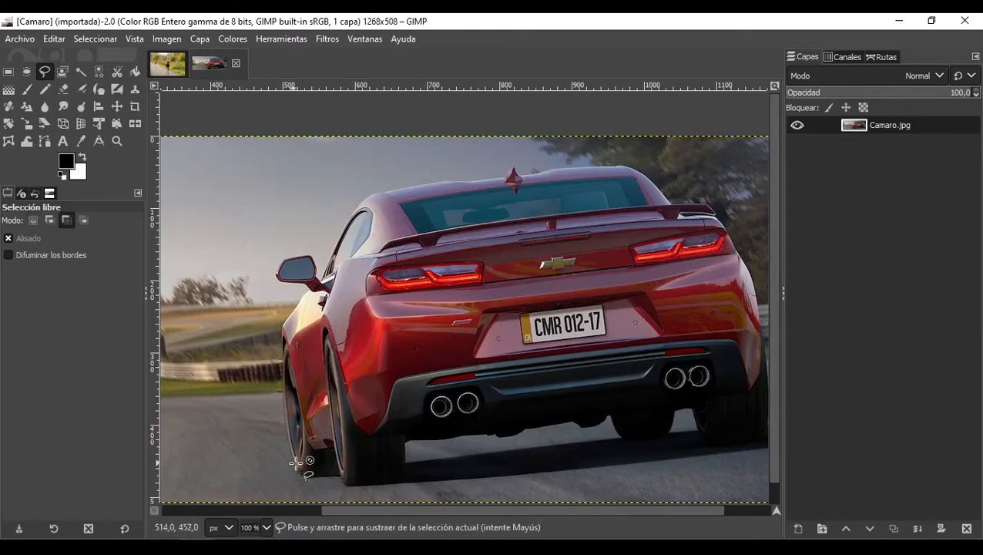
Step: Trace the car's outline with the Free Select tool, placing points up along the left rear tyre
{"action": "scroll", "coordinate": [303, 462], "scroll_direction": "up", "scroll_amount": 3}
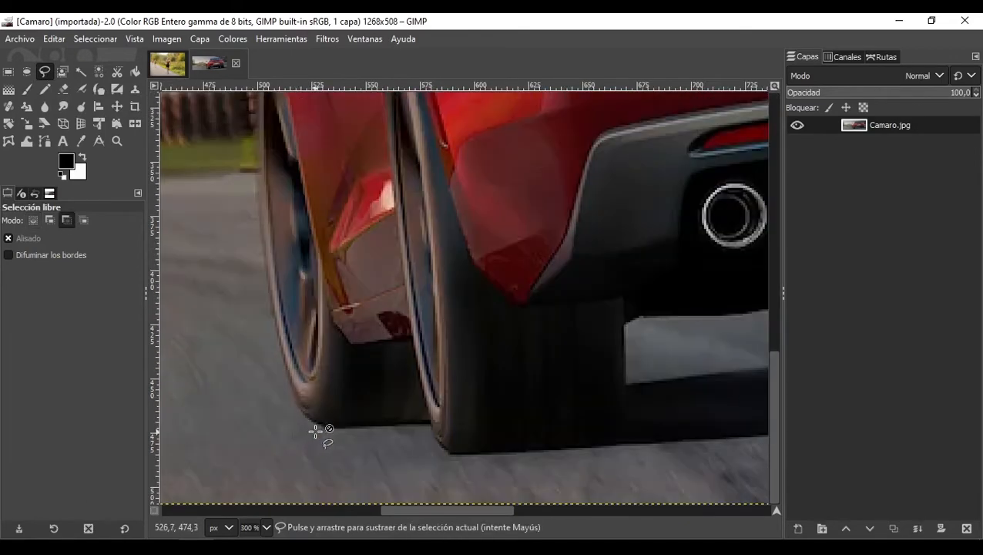
{"action": "scroll", "coordinate": [318, 433], "scroll_direction": "up", "scroll_amount": 1}
{"action": "left_click", "coordinate": [318, 425]}
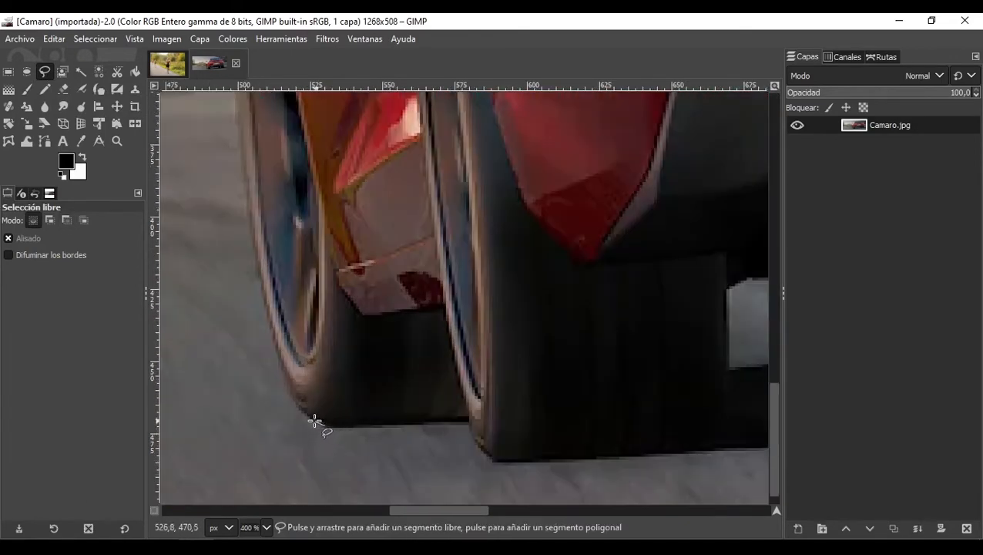
{"action": "left_click", "coordinate": [299, 408]}
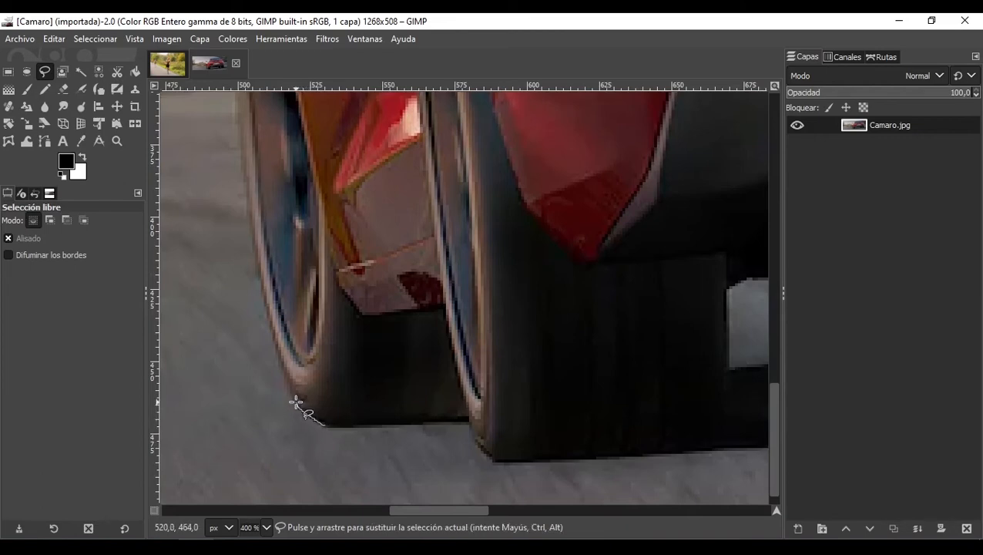
{"action": "left_click", "coordinate": [294, 400]}
{"action": "left_click", "coordinate": [279, 351]}
{"action": "left_click", "coordinate": [272, 327]}
{"action": "left_click", "coordinate": [264, 300]}
{"action": "left_click", "coordinate": [258, 271]}
{"action": "left_click", "coordinate": [253, 245]}
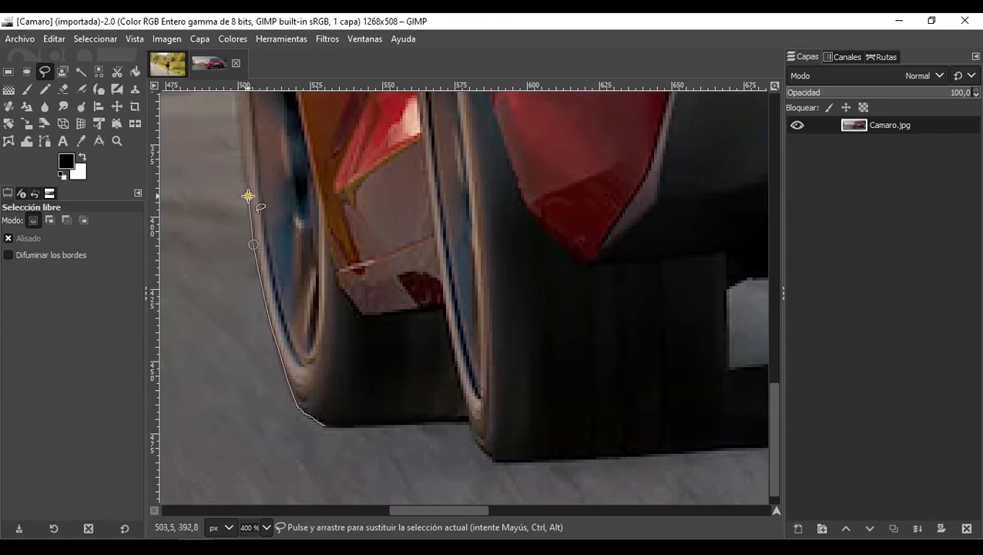
{"action": "scroll", "coordinate": [248, 195], "scroll_direction": "up", "scroll_amount": 3}
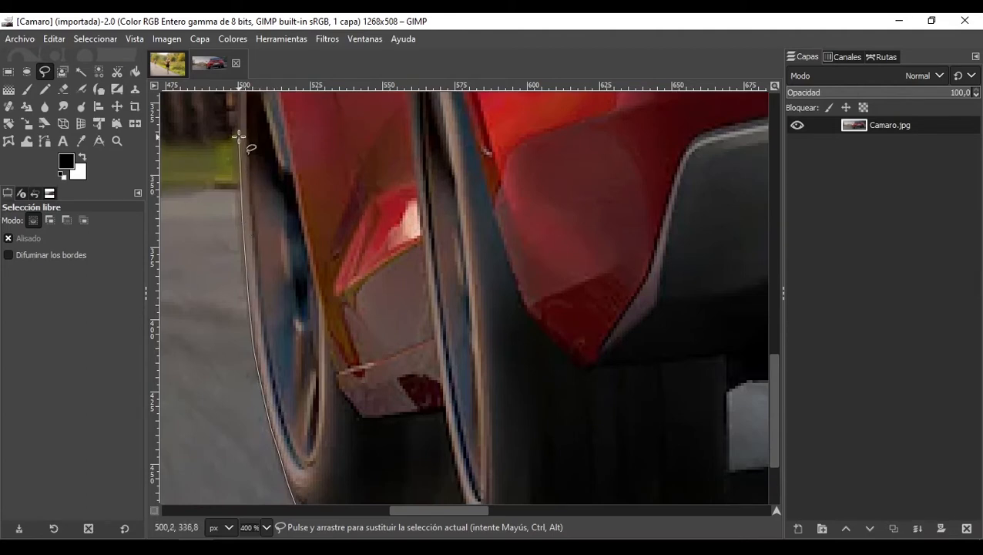
{"action": "scroll", "coordinate": [239, 137], "scroll_direction": "up", "scroll_amount": 3}
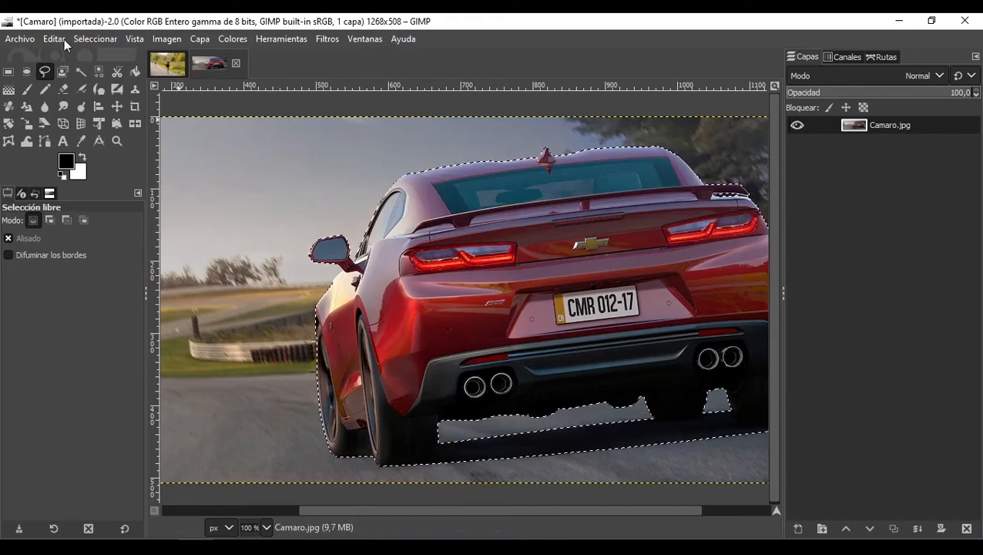
Step: Copy the selected car and paste it as a new layer
{"action": "key", "text": "ctrl"}
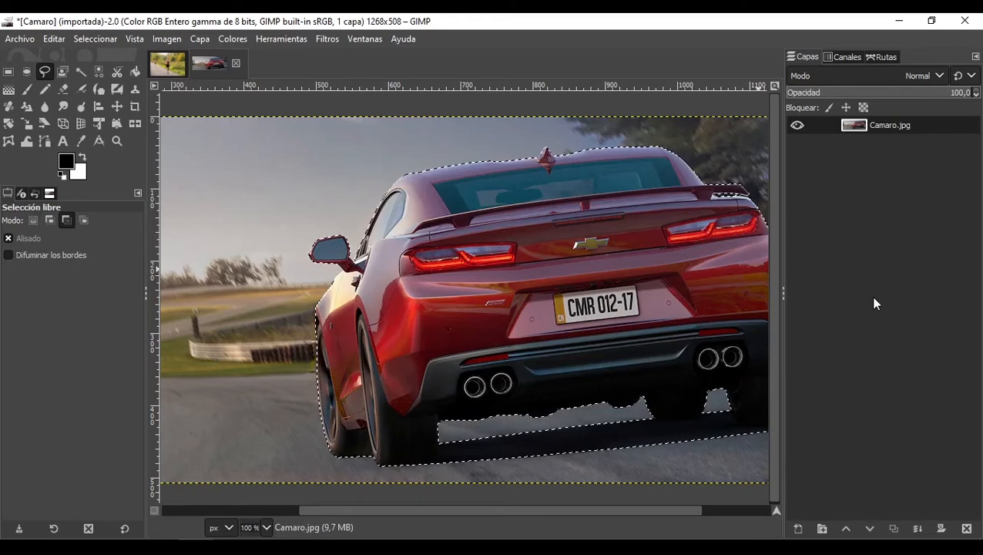
{"action": "key", "text": "ctrl+c"}
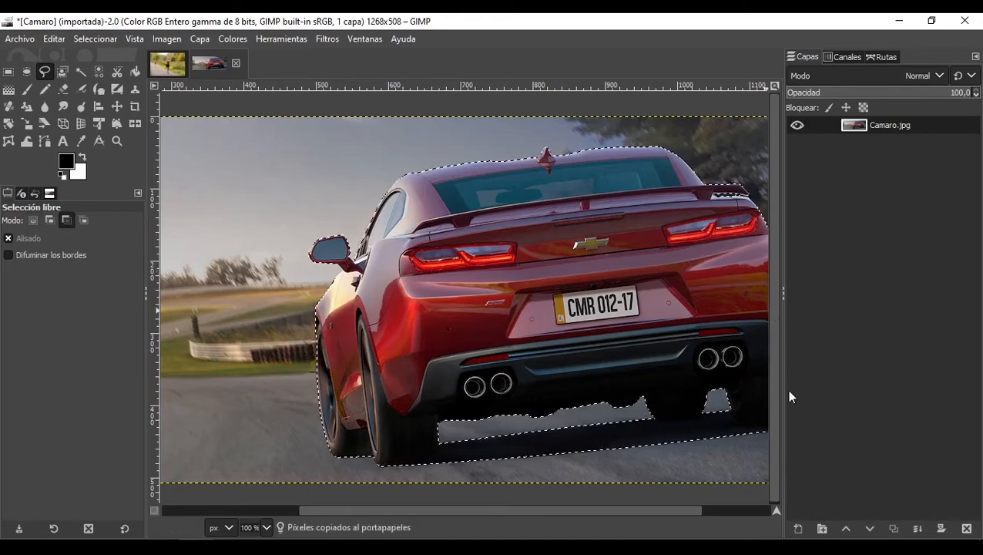
{"action": "key", "text": "ctrl+v"}
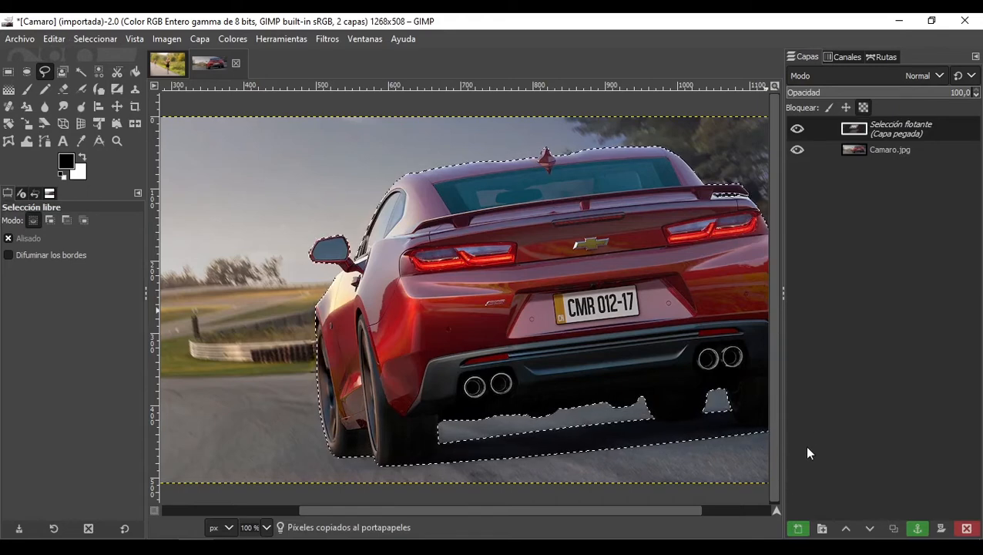
{"action": "left_click", "coordinate": [799, 529]}
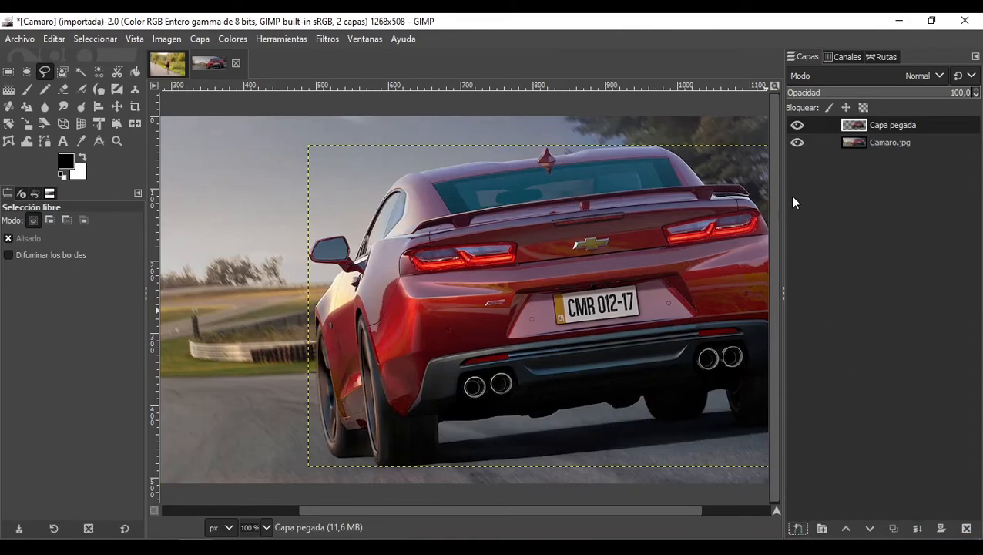
Step: Toggle the Camaro.jpg layer's visibility to check the car cut-out, then make Camaro.jpg the active layer
{"action": "left_click", "coordinate": [797, 142]}
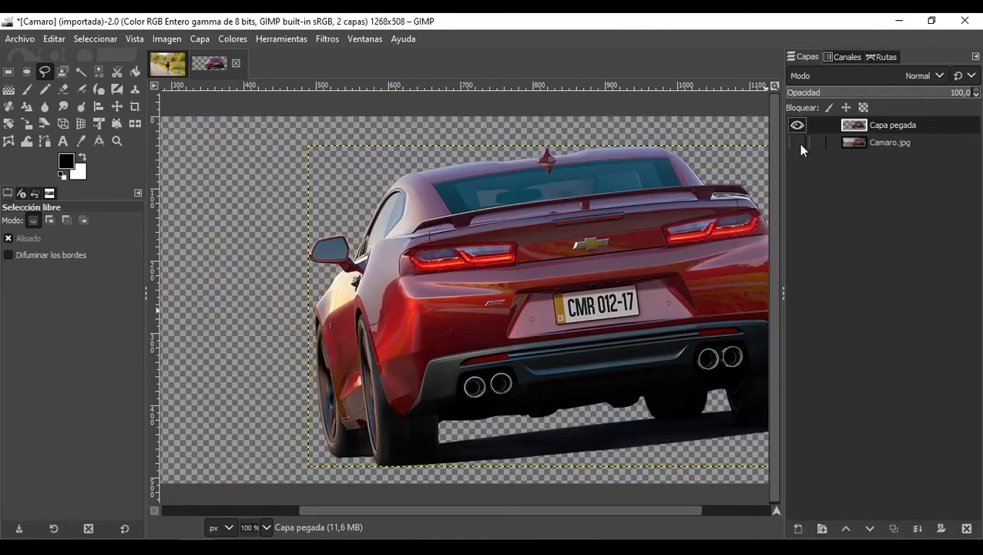
{"action": "left_click", "coordinate": [799, 142]}
{"action": "left_click", "coordinate": [889, 145]}
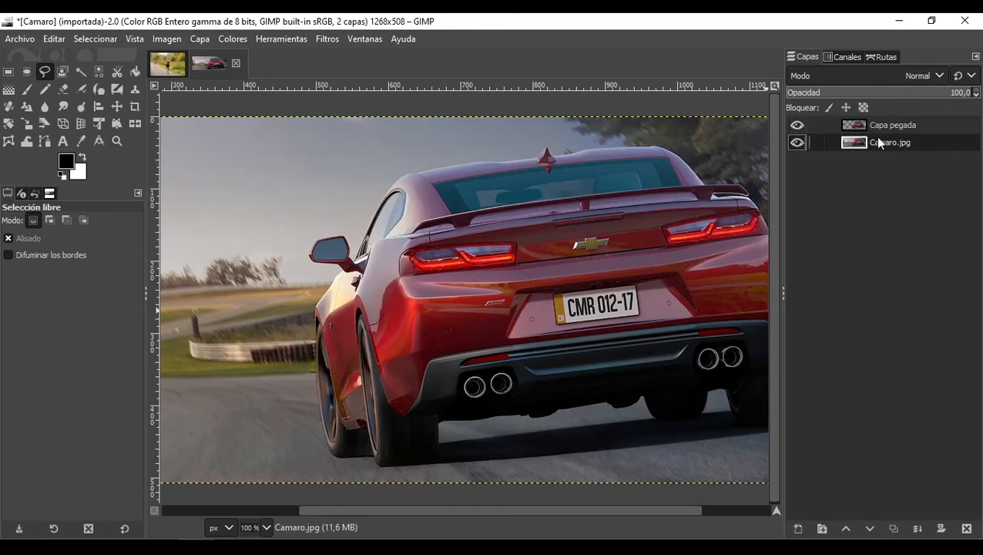
{"action": "scroll", "coordinate": [447, 347], "scroll_direction": "down", "scroll_amount": 2}
{"action": "scroll", "coordinate": [447, 346], "scroll_direction": "up", "scroll_amount": 1}
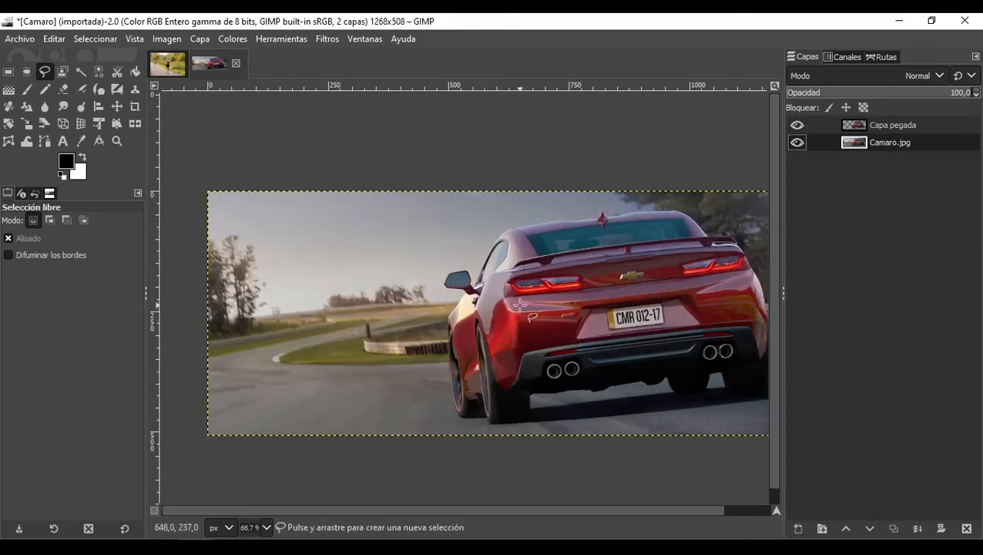
{"action": "scroll", "coordinate": [518, 304], "scroll_direction": "down", "scroll_amount": 2}
{"action": "scroll", "coordinate": [549, 267], "scroll_direction": "up", "scroll_amount": 2}
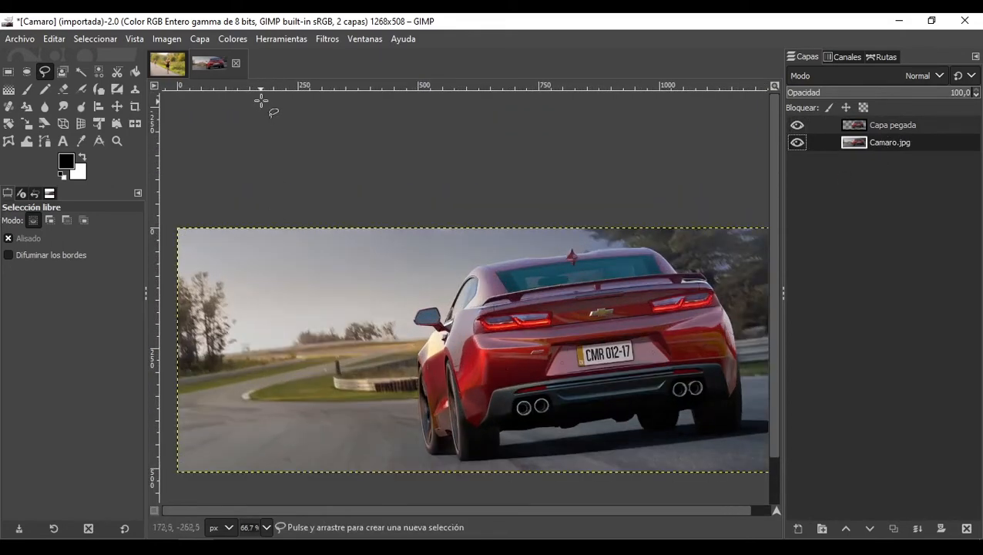
Step: Apply a Zoom Motion Blur to the background layer with centre X 0.354, centre Y 0.483 and blur factor 0.053
{"action": "left_click", "coordinate": [328, 39]}
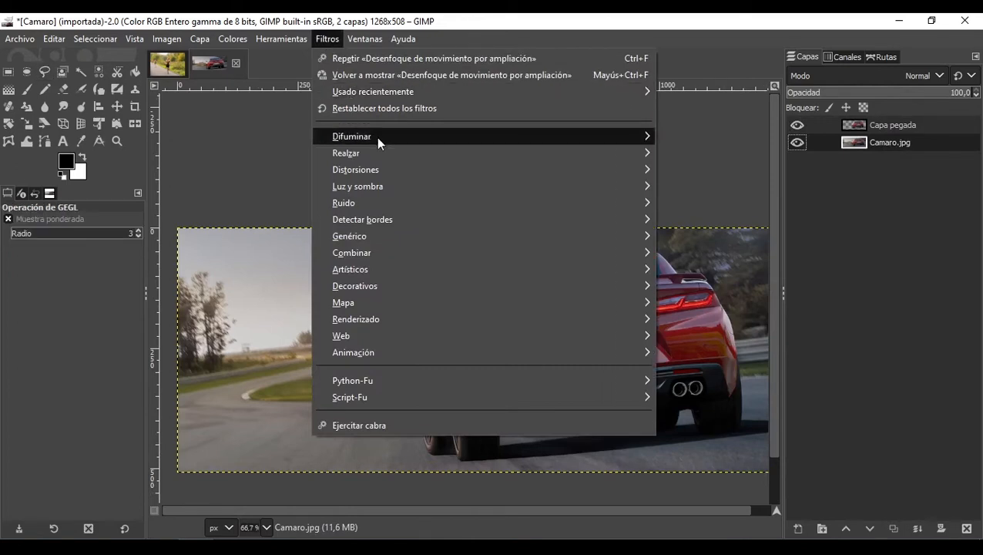
{"action": "mouse_move", "coordinate": [376, 137]}
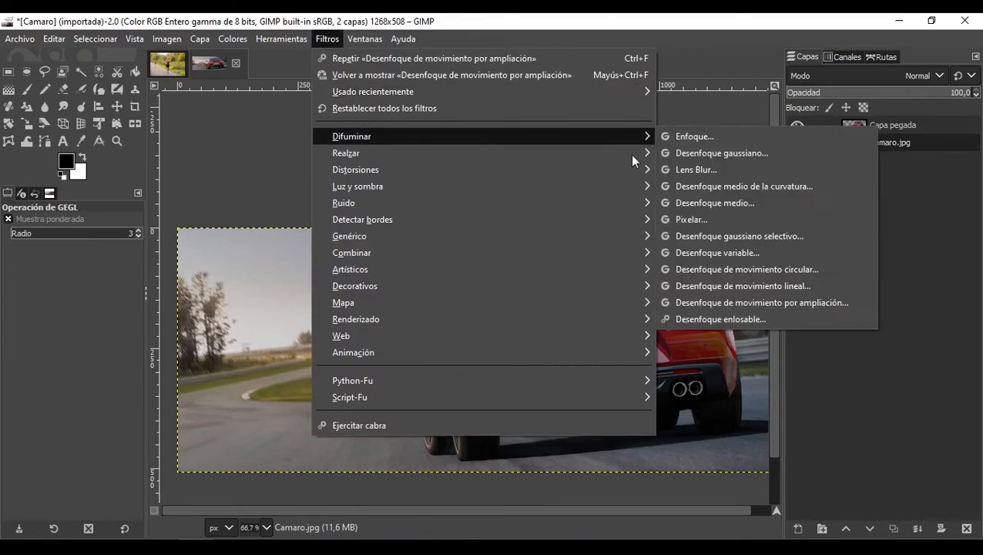
{"action": "left_click", "coordinate": [784, 306]}
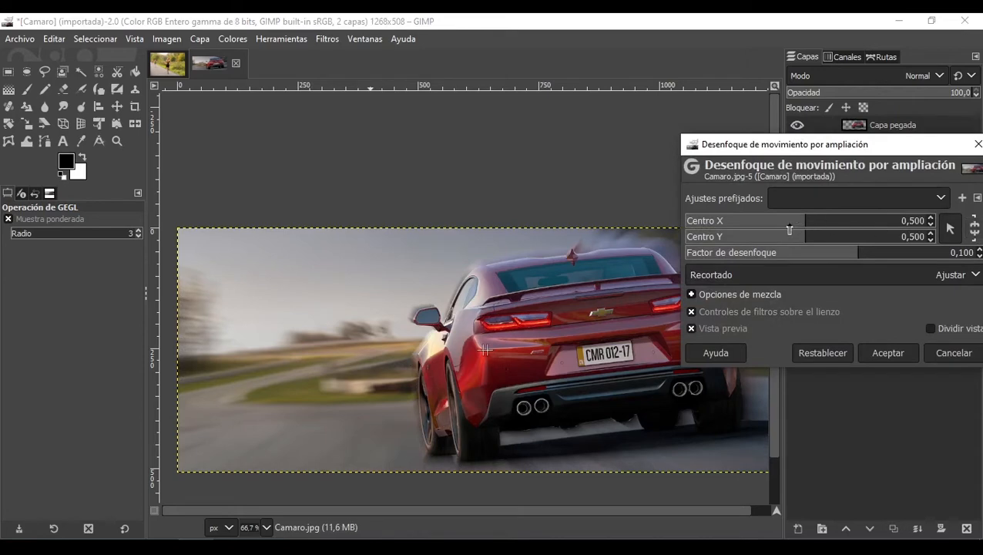
{"action": "mouse_move", "coordinate": [789, 228]}
{"action": "left_mouse_down"}
{"action": "mouse_move", "coordinate": [752, 229]}
{"action": "mouse_move", "coordinate": [762, 245]}
{"action": "mouse_move", "coordinate": [803, 245]}
{"action": "mouse_move", "coordinate": [771, 229]}
{"action": "left_mouse_up"}
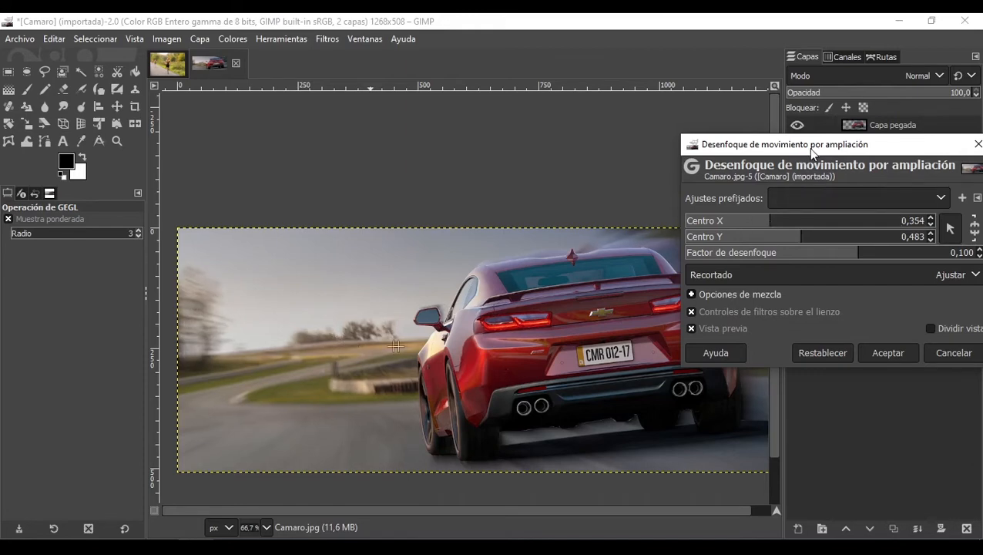
{"action": "left_click_drag", "start_coordinate": [812, 152], "coordinate": [346, 79]}
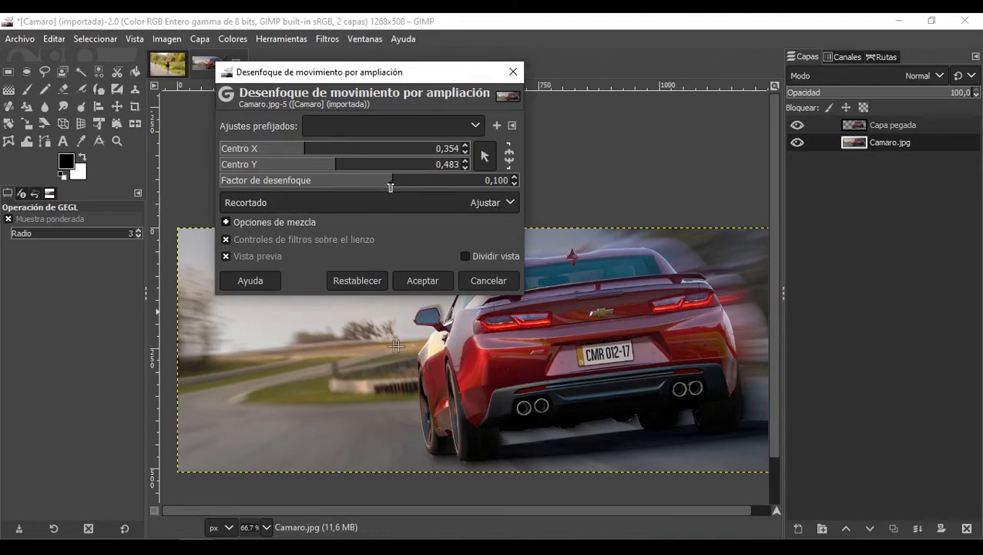
{"action": "left_click_drag", "start_coordinate": [391, 185], "coordinate": [418, 190]}
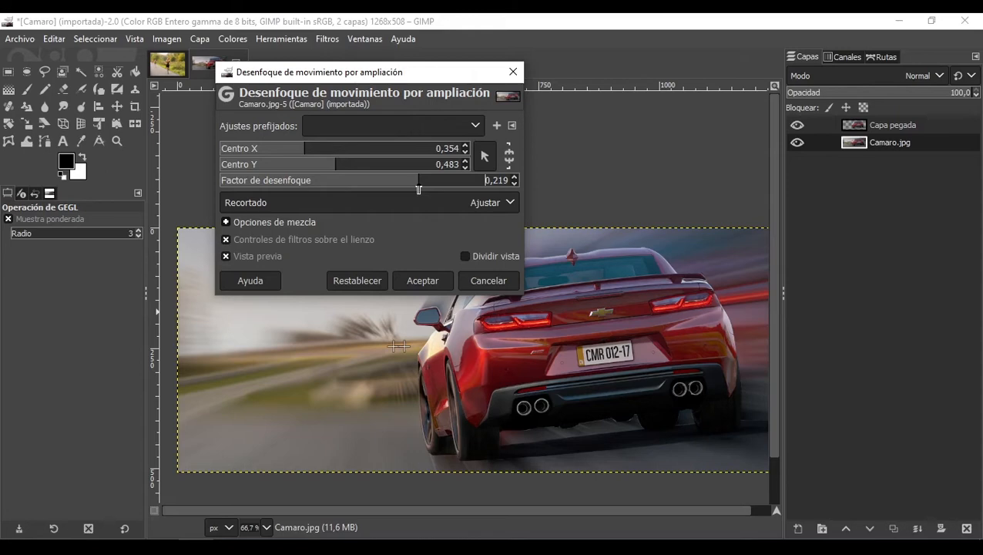
{"action": "left_click_drag", "start_coordinate": [418, 190], "coordinate": [412, 189]}
{"action": "left_click_drag", "start_coordinate": [441, 72], "coordinate": [461, 71]}
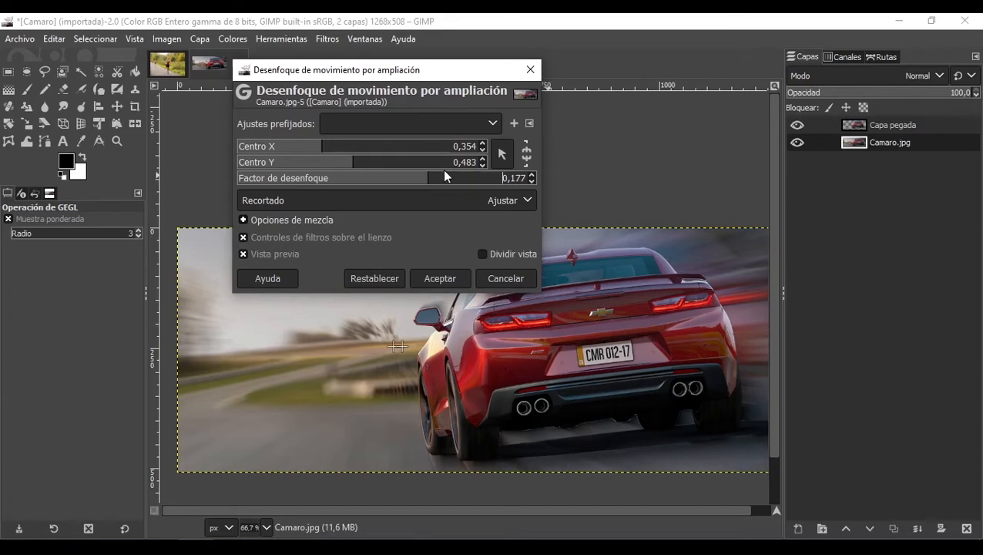
{"action": "left_click_drag", "start_coordinate": [445, 176], "coordinate": [396, 184]}
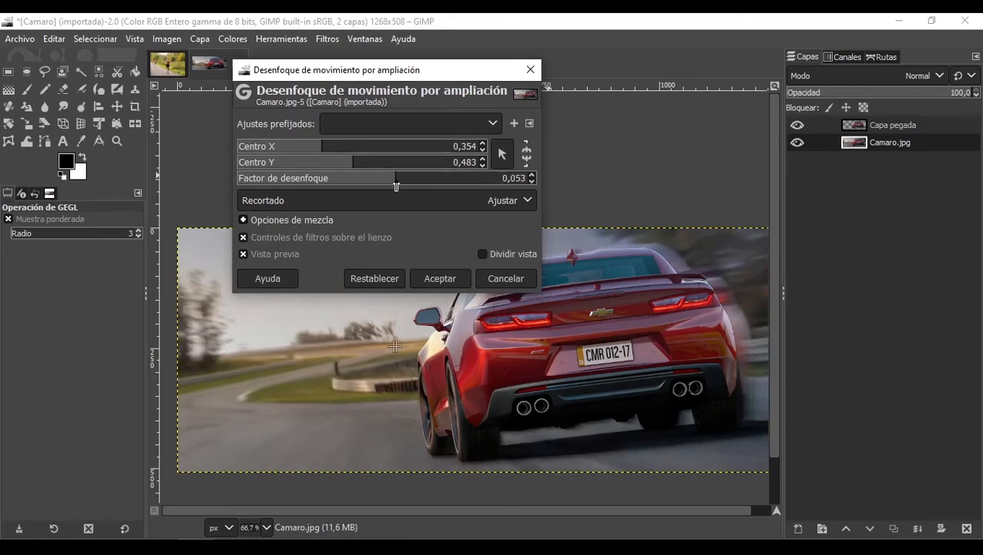
{"action": "left_click", "coordinate": [444, 279]}
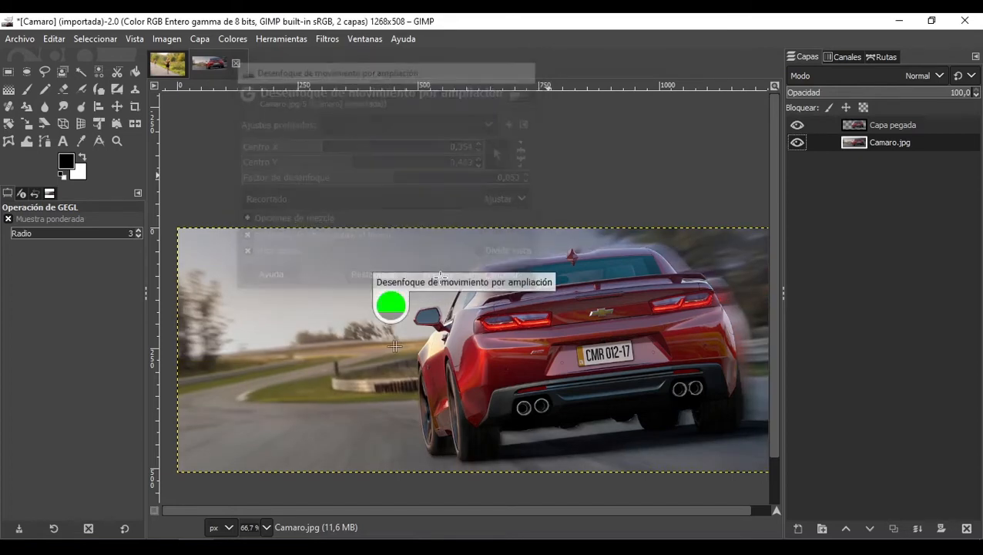
Step: With the Warp Transform tool, push the blurred background beside the car's right side upward
{"action": "left_click", "coordinate": [27, 142]}
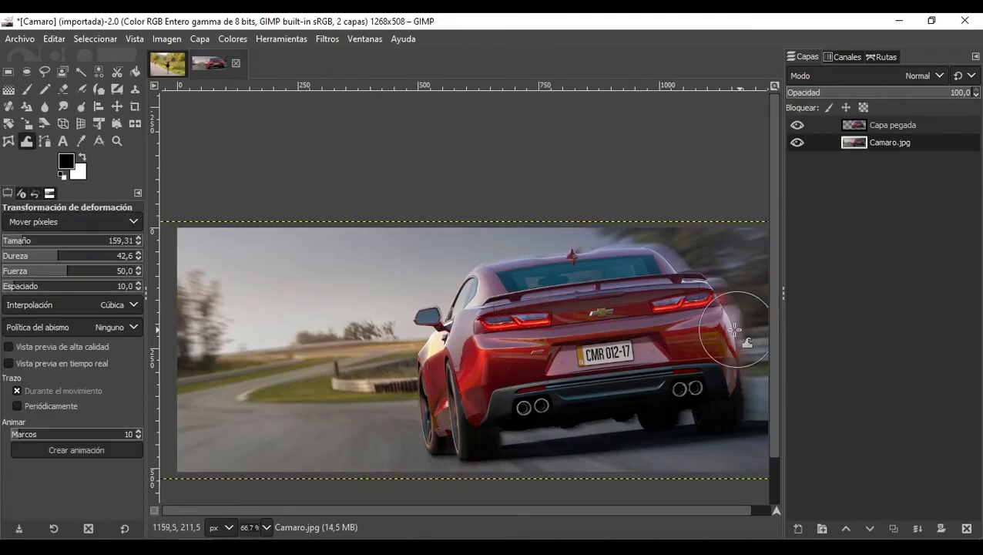
{"action": "mouse_move", "coordinate": [736, 330]}
{"action": "left_mouse_down"}
{"action": "mouse_move", "coordinate": [748, 305]}
{"action": "mouse_move", "coordinate": [706, 318]}
{"action": "mouse_move", "coordinate": [729, 306]}
{"action": "mouse_move", "coordinate": [706, 306]}
{"action": "mouse_move", "coordinate": [729, 286]}
{"action": "left_mouse_up"}
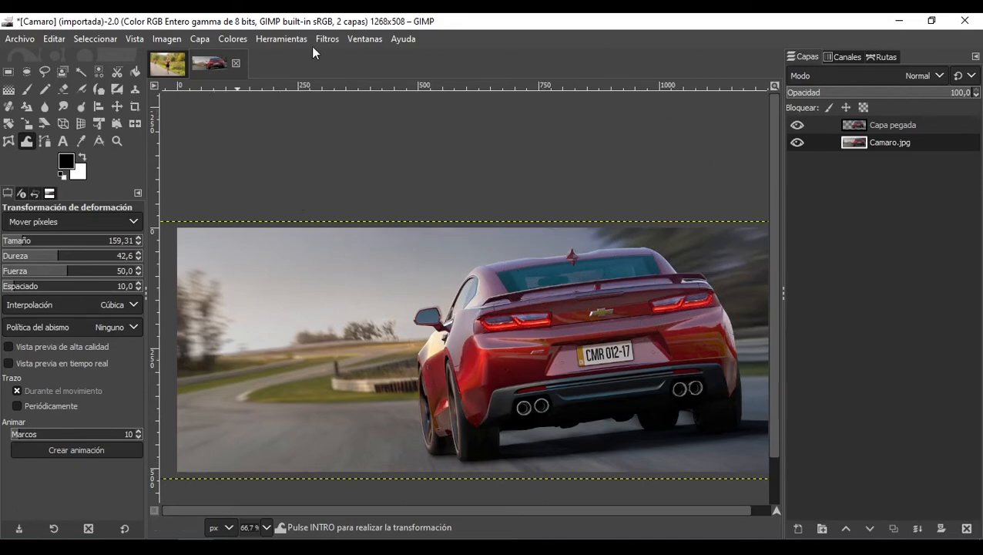
Step: Close the open images and open Super Mario World.jpg from the Materiales folder
{"action": "left_click", "coordinate": [330, 38]}
{"action": "mouse_move", "coordinate": [387, 138]}
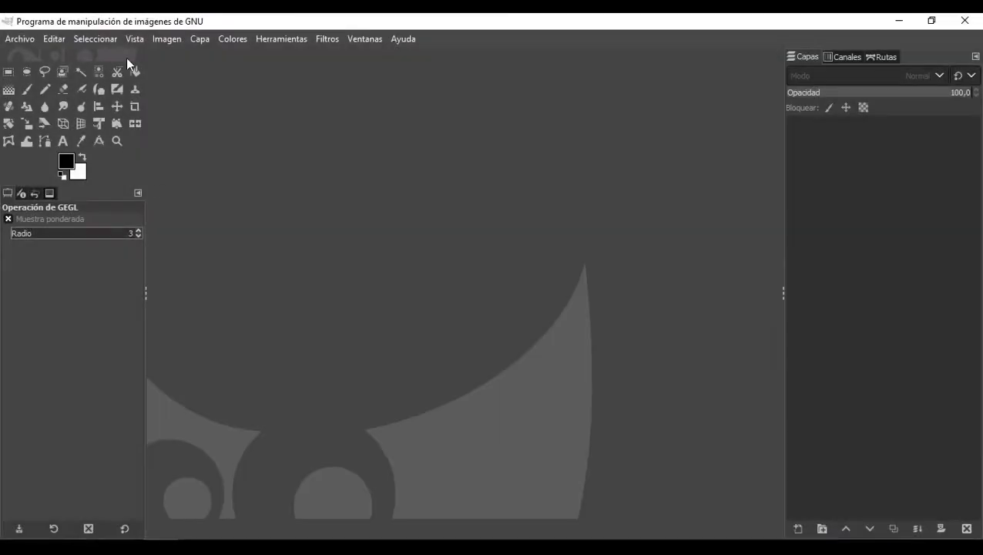
{"action": "left_click", "coordinate": [338, 42]}
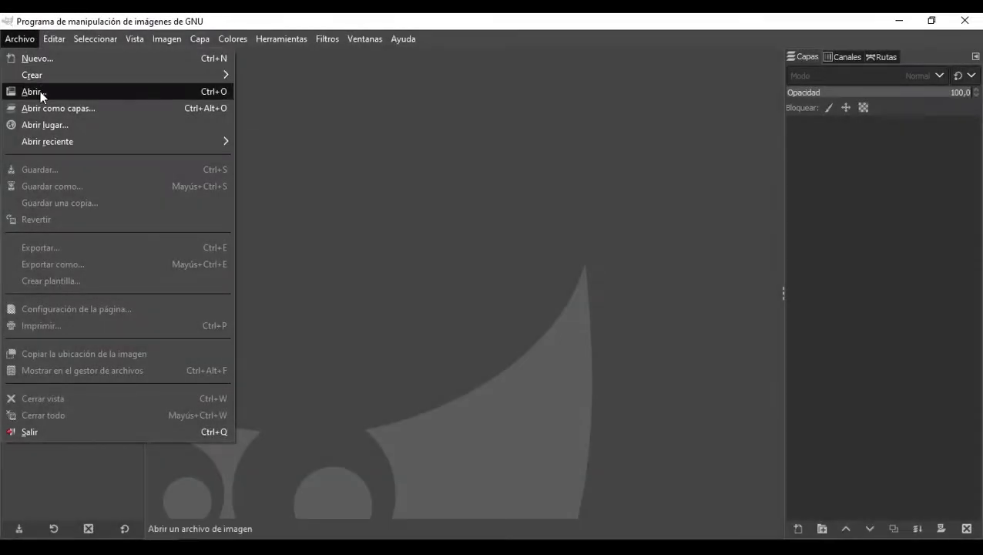
{"action": "left_click", "coordinate": [40, 91]}
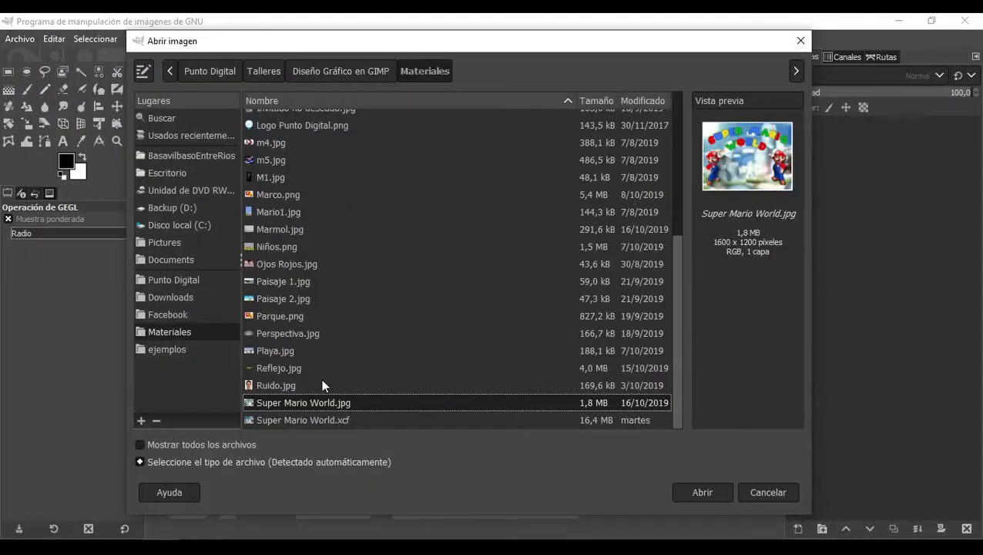
{"action": "double_click", "coordinate": [325, 403]}
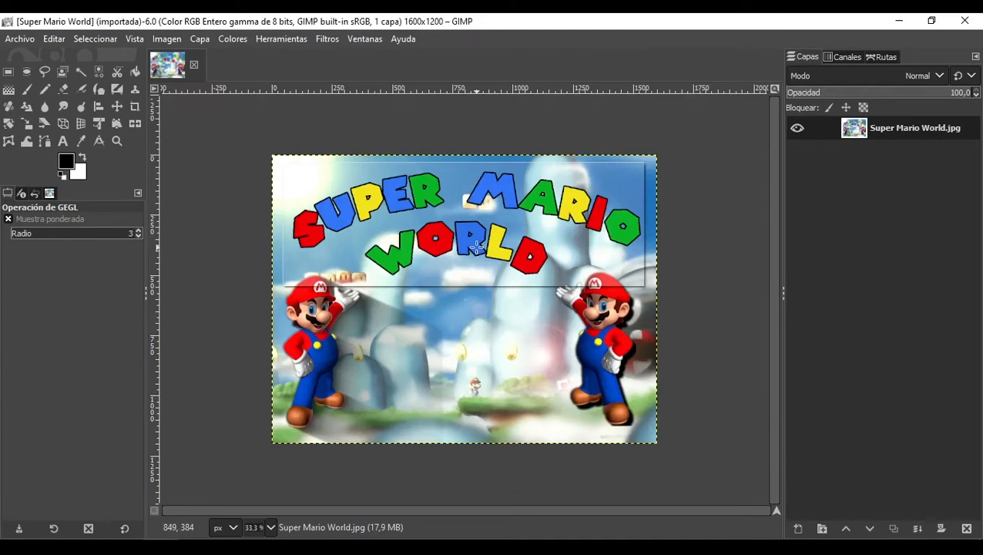
Step: Open the Aplicar lienzo artistic filter on Super Mario World.jpg and try a depth of 10
{"action": "scroll", "coordinate": [439, 240], "scroll_direction": "up", "scroll_amount": 2}
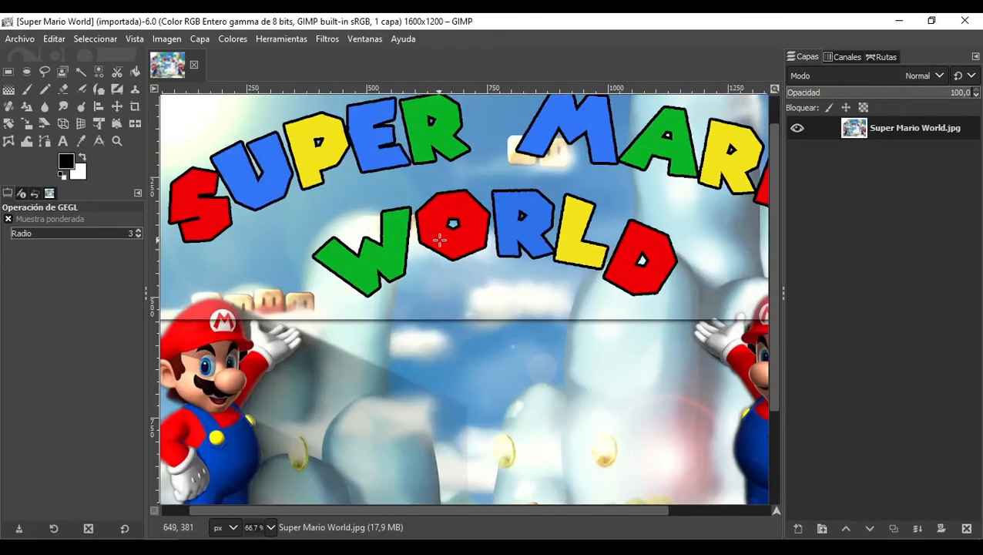
{"action": "scroll", "coordinate": [439, 239], "scroll_direction": "down", "scroll_amount": 2}
{"action": "scroll", "coordinate": [439, 239], "scroll_direction": "up", "scroll_amount": 1}
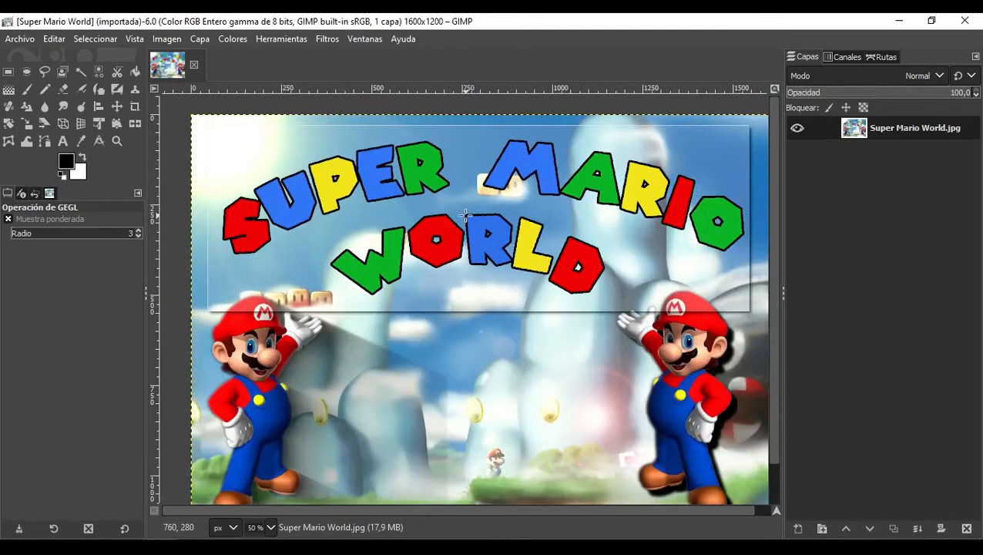
{"action": "left_click", "coordinate": [328, 38]}
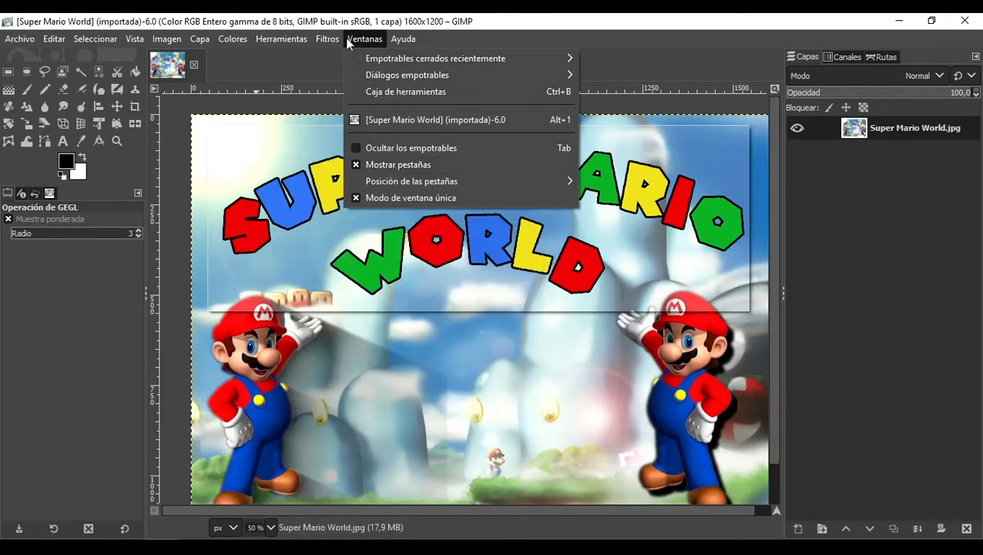
{"action": "mouse_move", "coordinate": [378, 268]}
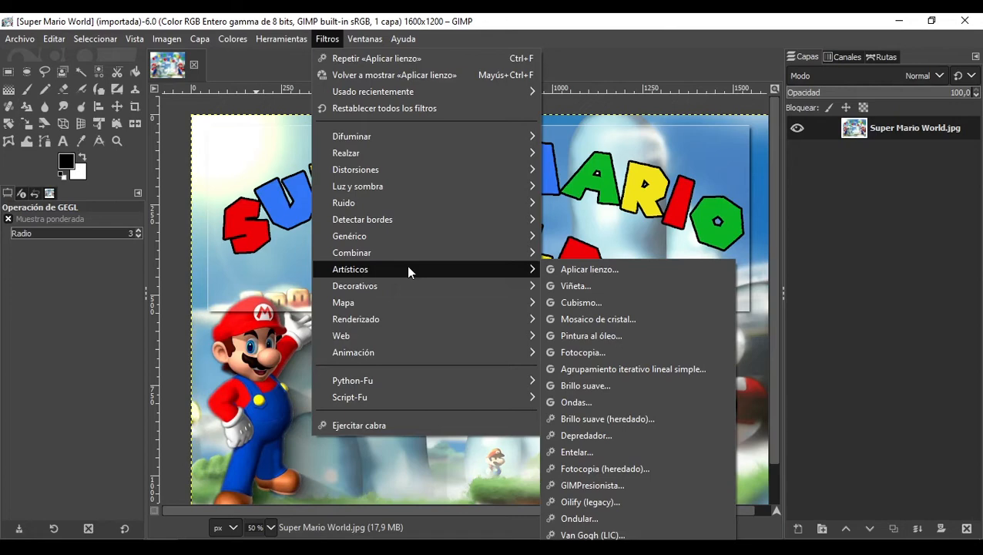
{"action": "left_click", "coordinate": [549, 270]}
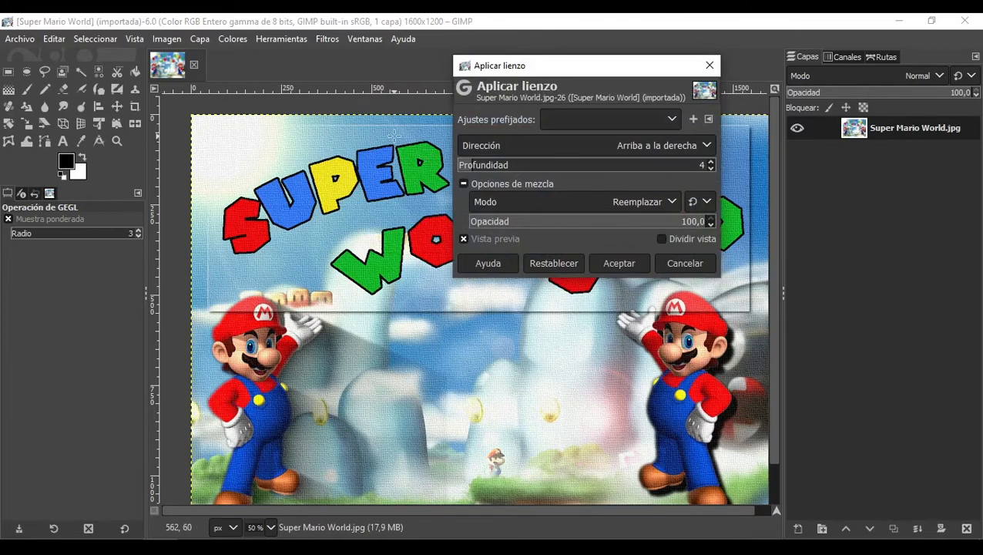
{"action": "scroll", "coordinate": [394, 134], "scroll_direction": "up", "scroll_amount": 4}
{"action": "scroll", "coordinate": [394, 135], "scroll_direction": "down", "scroll_amount": 5}
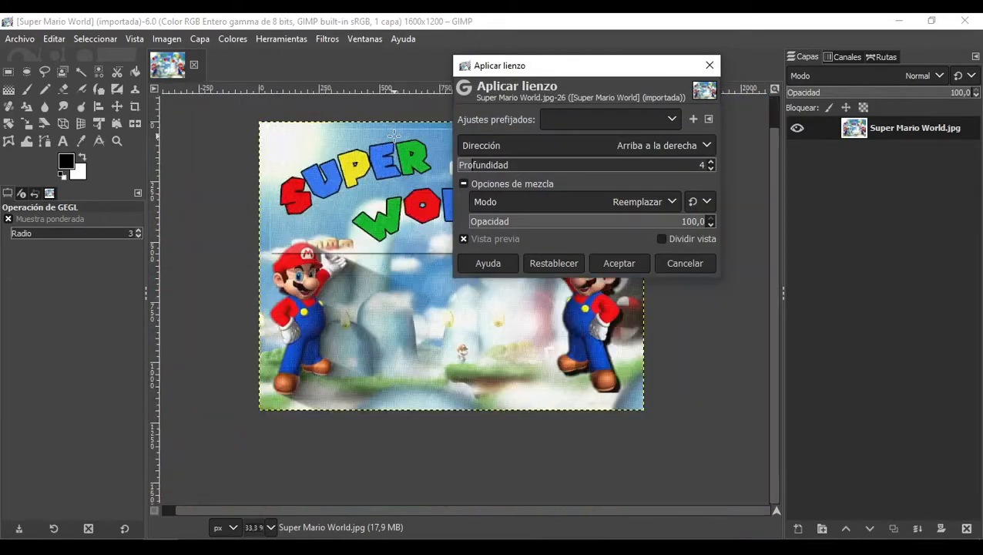
{"action": "scroll", "coordinate": [394, 135], "scroll_direction": "up", "scroll_amount": 3}
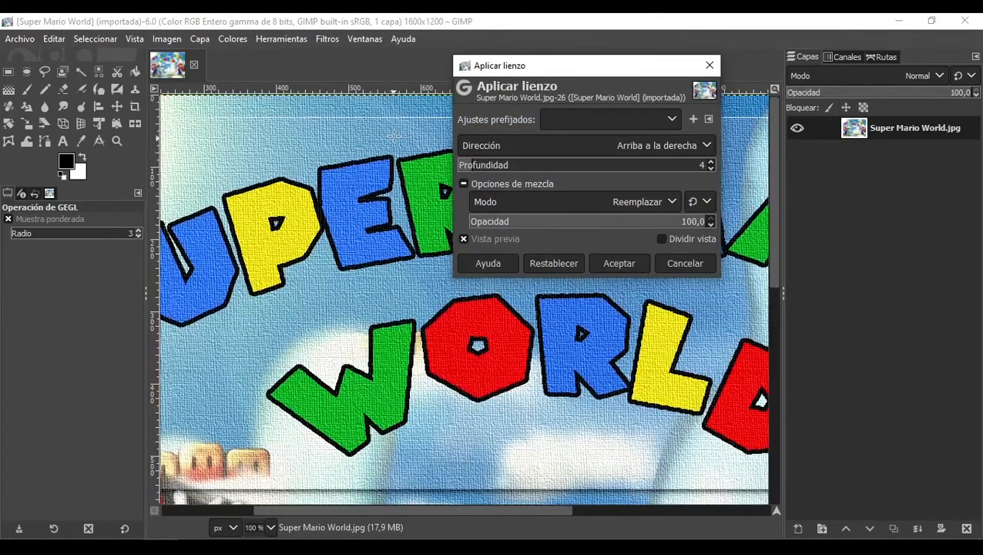
{"action": "left_click_drag", "start_coordinate": [515, 69], "coordinate": [551, 107]}
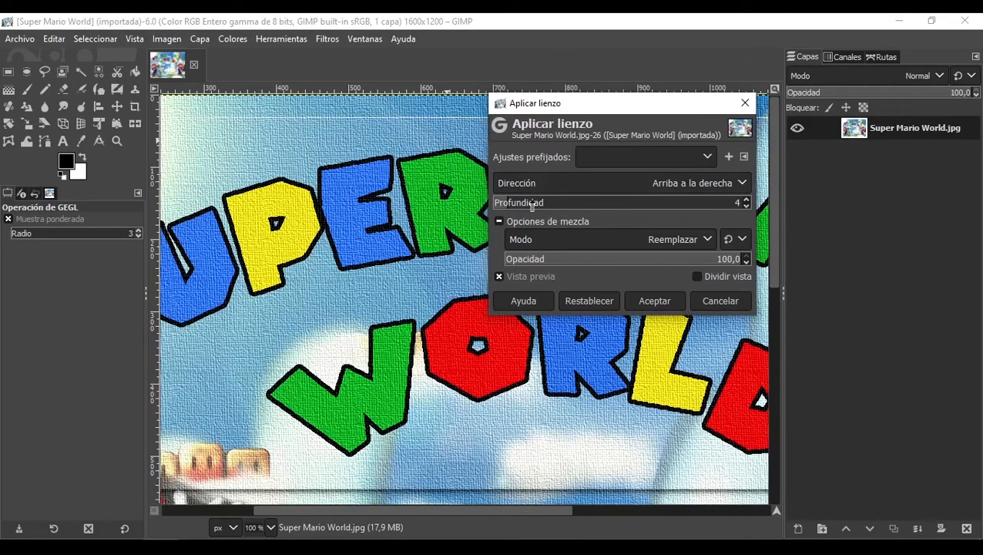
{"action": "left_click_drag", "start_coordinate": [522, 208], "coordinate": [541, 210]}
Step: Try depth 8, direction Abajo izquierda and opacity 58.5 for Aplicar lienzo, then cancel the filter
{"action": "scroll", "coordinate": [390, 245], "scroll_direction": "down", "scroll_amount": 3}
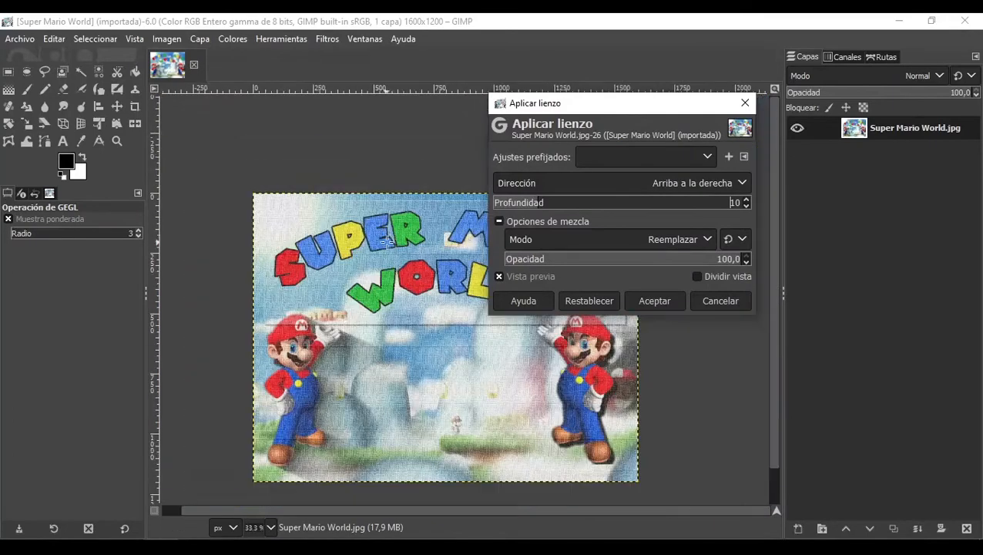
{"action": "scroll", "coordinate": [425, 327], "scroll_direction": "up", "scroll_amount": 1}
{"action": "left_click_drag", "start_coordinate": [542, 202], "coordinate": [530, 203]}
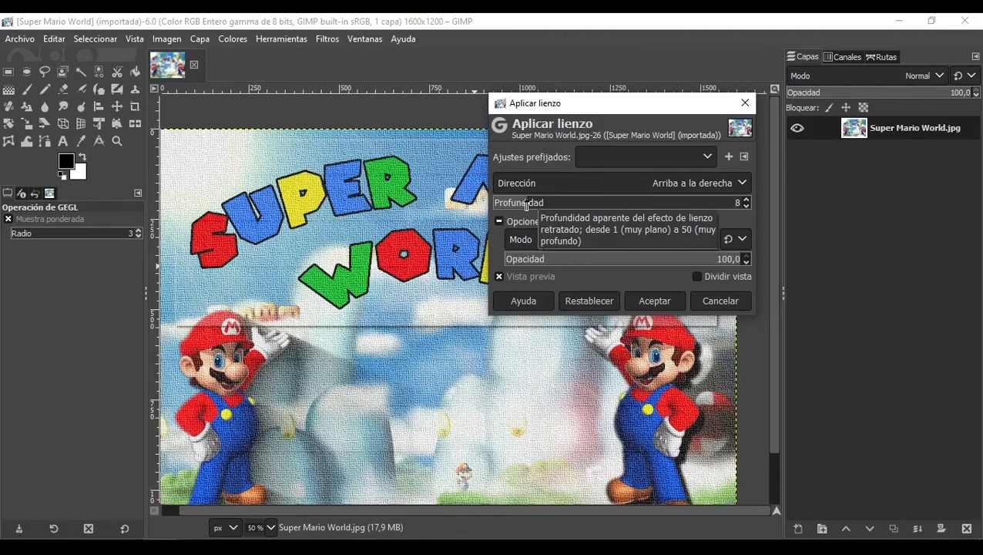
{"action": "left_click", "coordinate": [583, 181]}
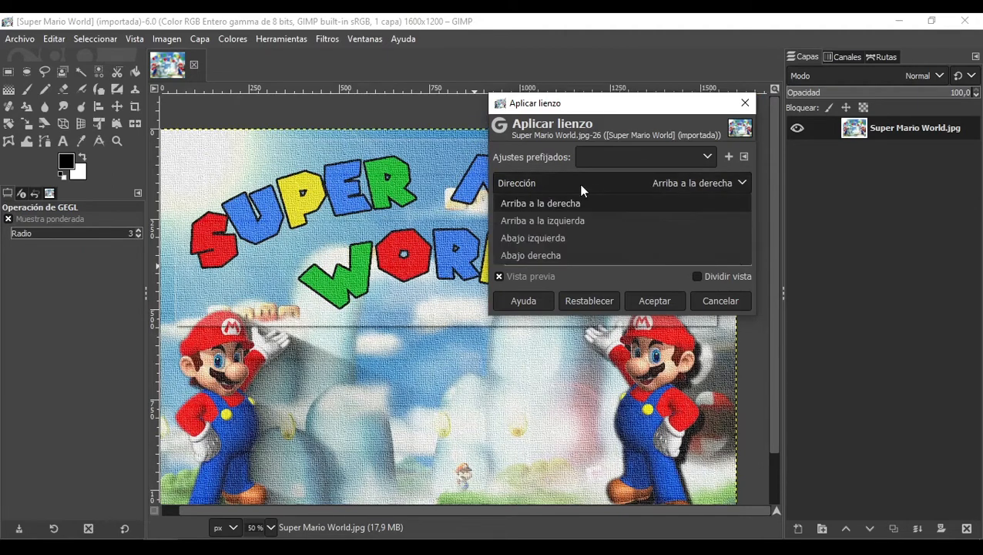
{"action": "left_click", "coordinate": [560, 219]}
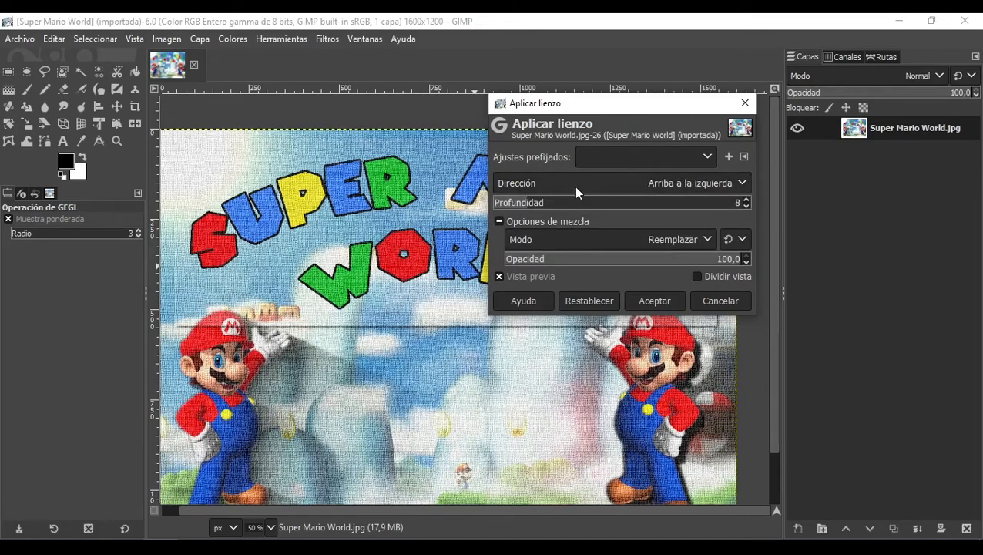
{"action": "left_click", "coordinate": [574, 185]}
{"action": "left_click", "coordinate": [567, 238]}
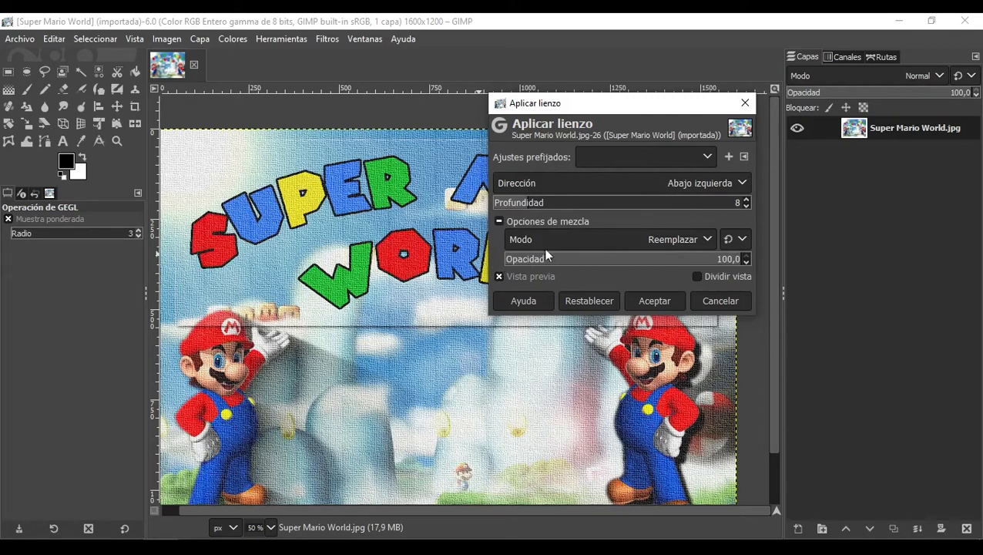
{"action": "mouse_move", "coordinate": [647, 265]}
{"action": "left_mouse_down"}
{"action": "mouse_move", "coordinate": [604, 266]}
{"action": "mouse_move", "coordinate": [643, 264]}
{"action": "left_mouse_up"}
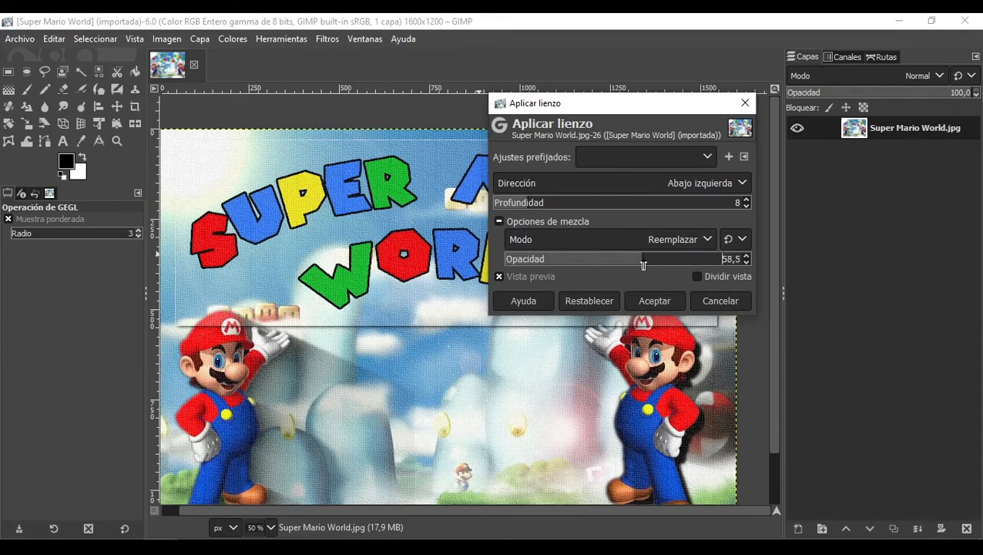
{"action": "left_click", "coordinate": [707, 303]}
Step: Open the Pintura al óleo artistic filter and set the mask radius to 6
{"action": "left_click", "coordinate": [327, 38]}
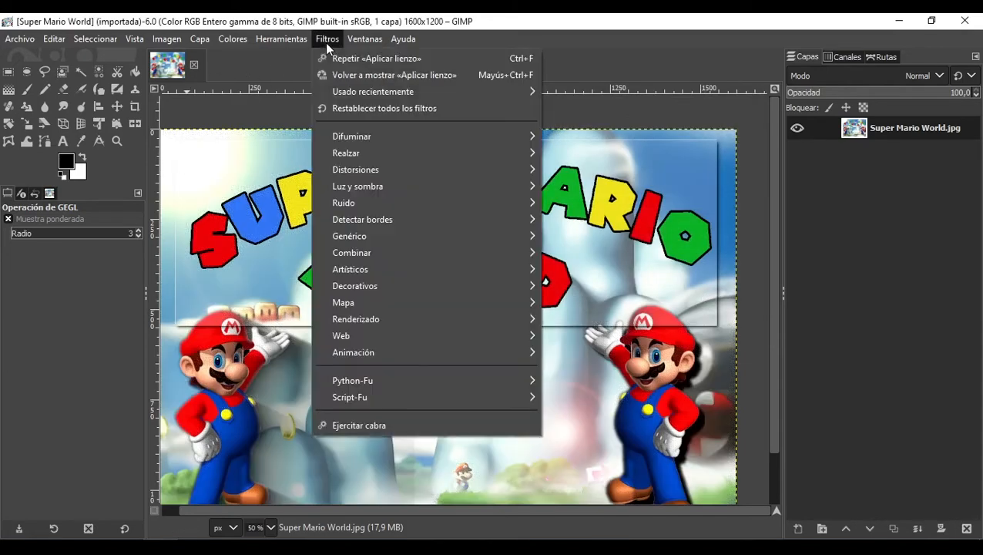
{"action": "mouse_move", "coordinate": [496, 266]}
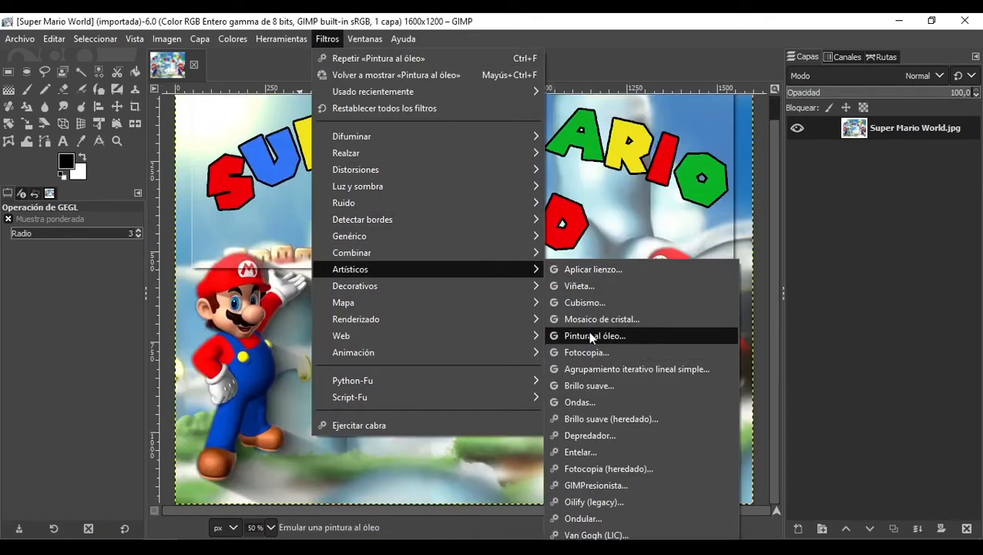
{"action": "left_click", "coordinate": [590, 337]}
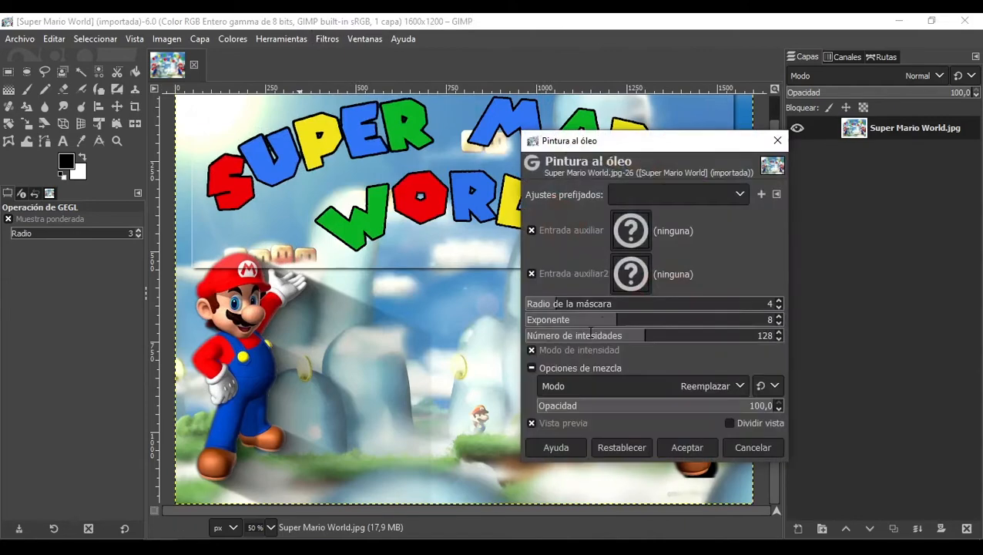
{"action": "left_click_drag", "start_coordinate": [605, 139], "coordinate": [485, 150]}
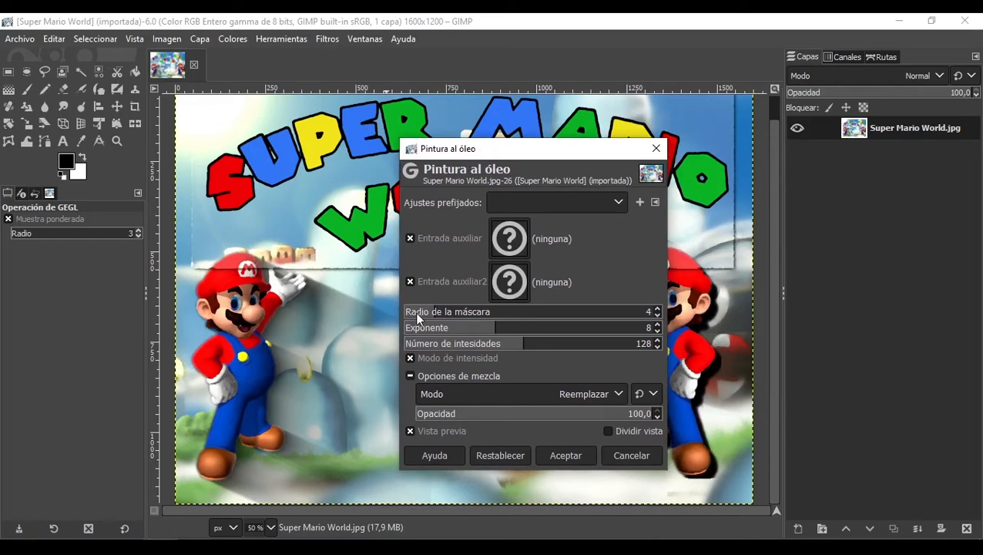
{"action": "left_click", "coordinate": [443, 315]}
{"action": "left_click", "coordinate": [454, 316]}
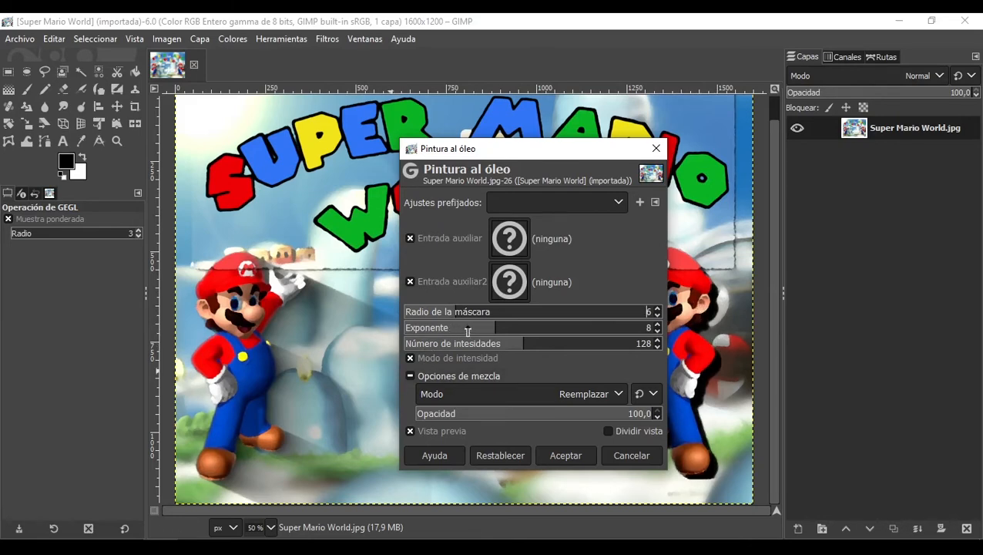
Step: Set the exponent to 4 and the number of intensities to 95, then apply the oil paint filter
{"action": "left_click", "coordinate": [470, 331]}
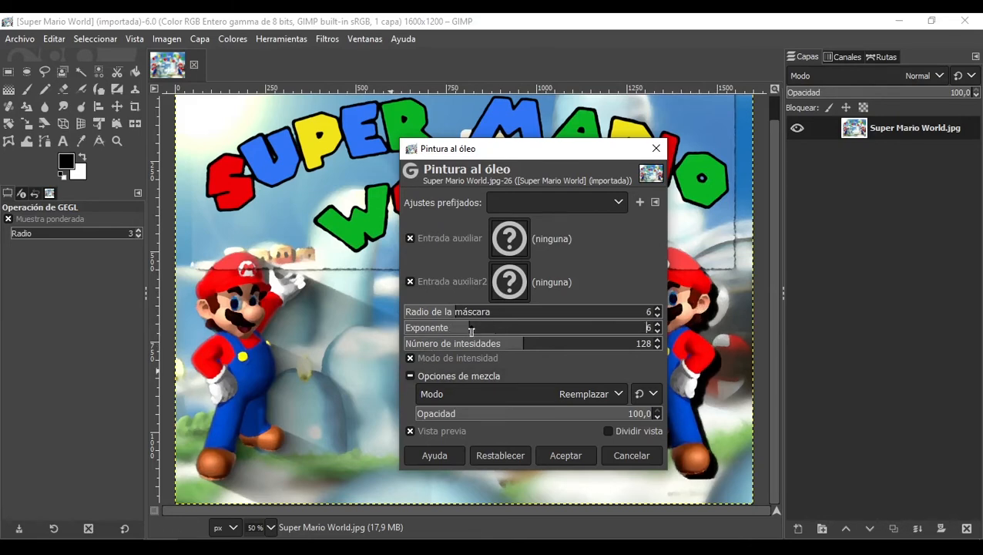
{"action": "left_click", "coordinate": [540, 346]}
{"action": "left_click_drag", "start_coordinate": [532, 349], "coordinate": [449, 330]}
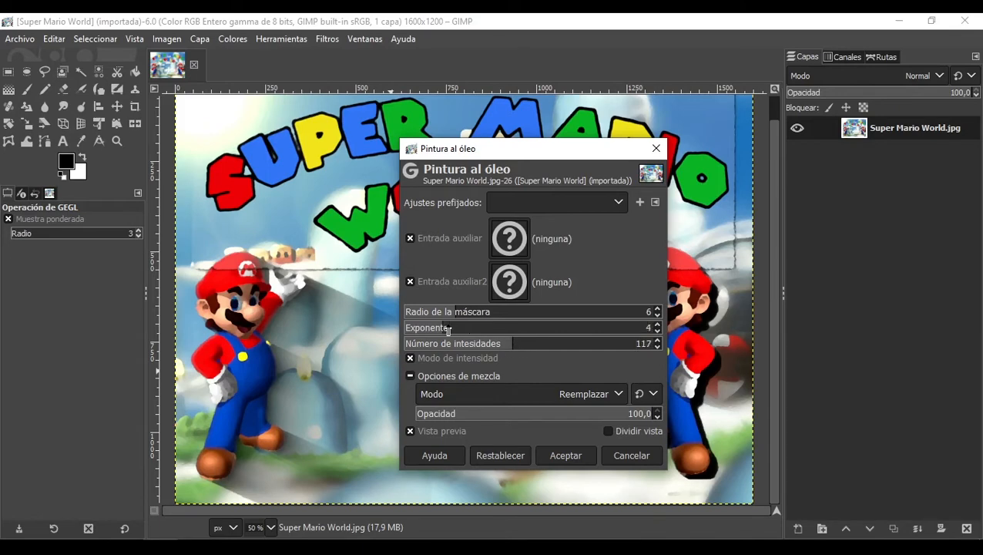
{"action": "left_click", "coordinate": [502, 349]}
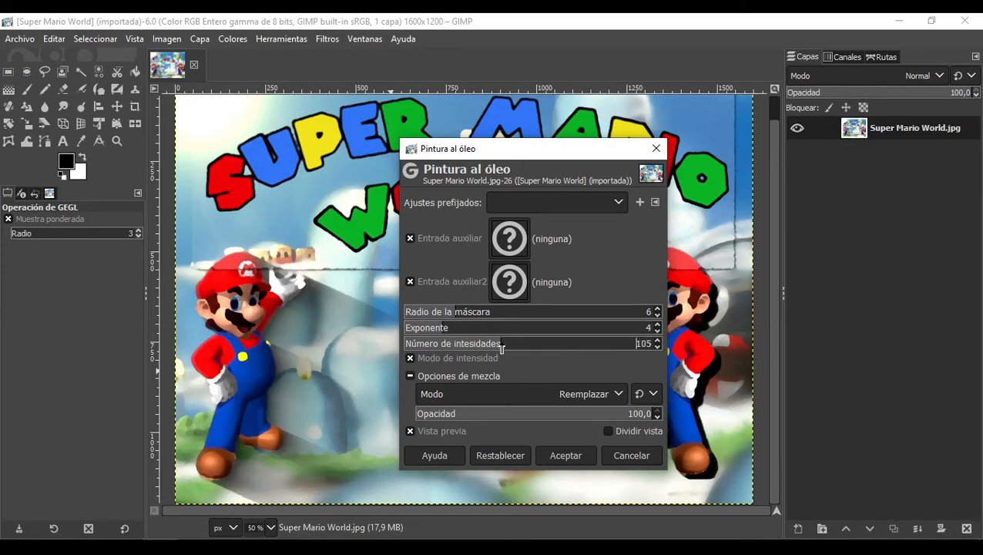
{"action": "left_click_drag", "start_coordinate": [498, 349], "coordinate": [492, 349]}
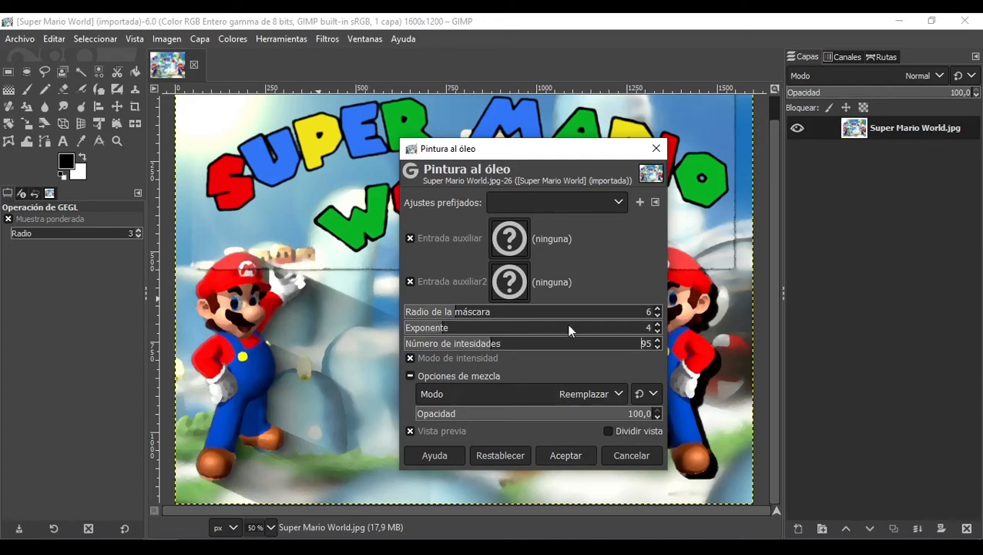
{"action": "left_click", "coordinate": [582, 457]}
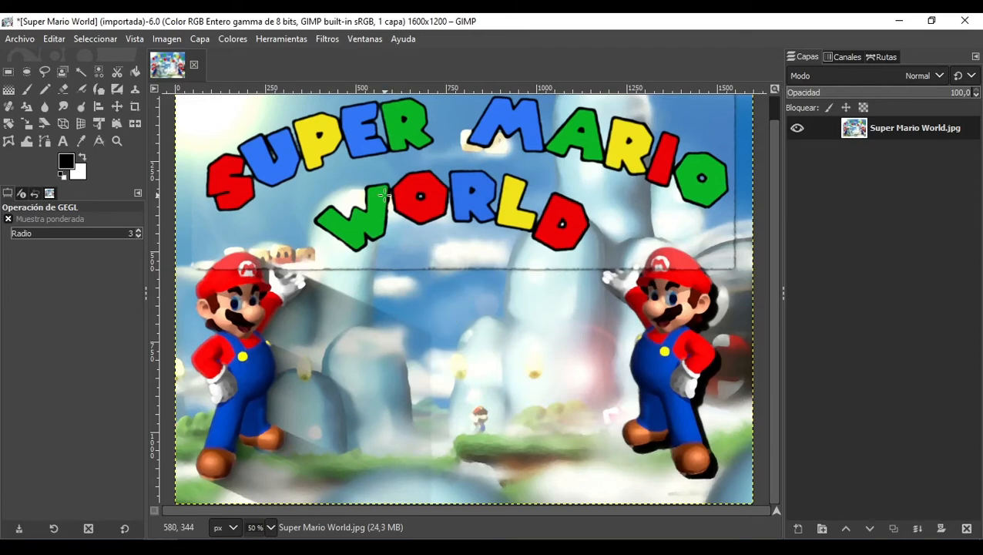
Step: Open the Fotocopia artistic filter and set the mask radius to 16.715
{"action": "left_click", "coordinate": [338, 39]}
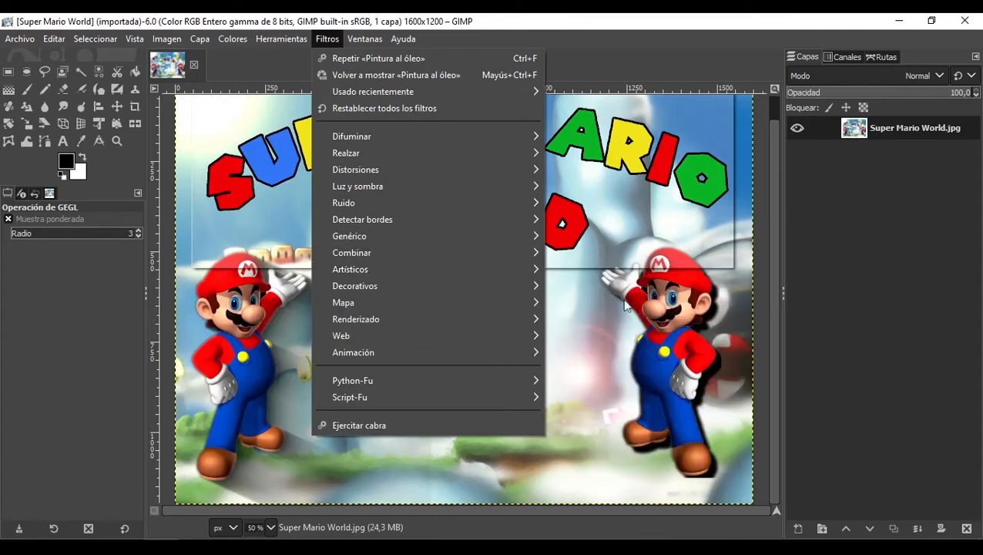
{"action": "mouse_move", "coordinate": [541, 272]}
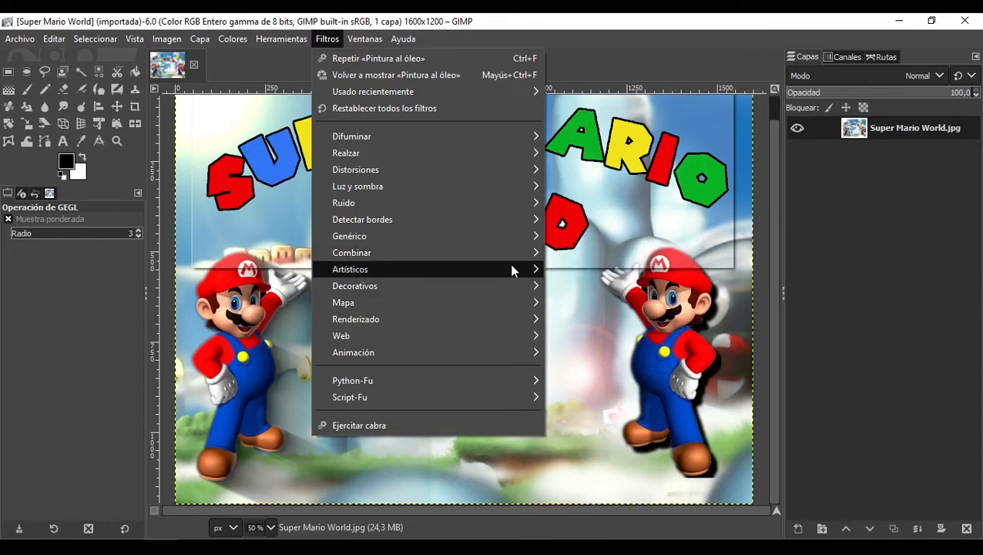
{"action": "mouse_move", "coordinate": [511, 269]}
{"action": "left_click", "coordinate": [594, 356]}
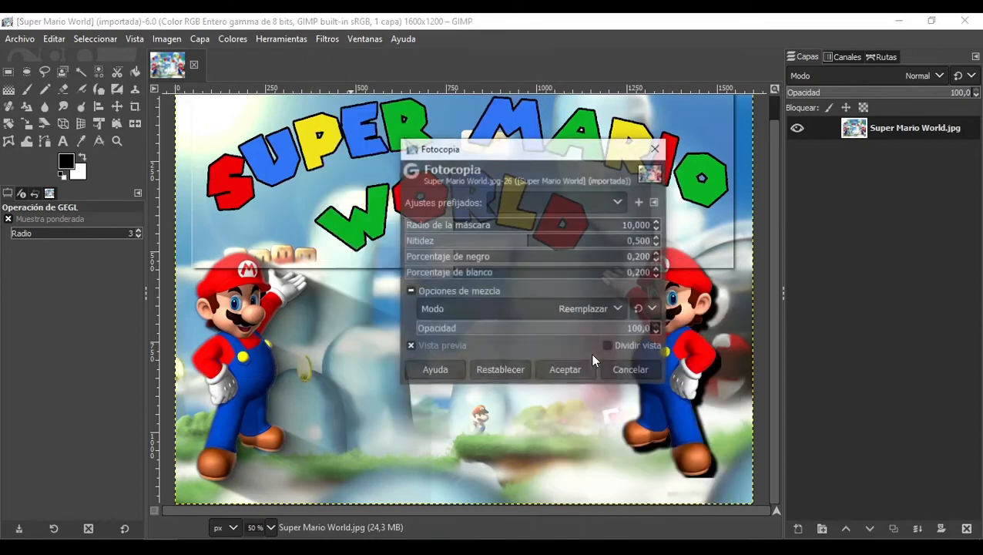
{"action": "left_click_drag", "start_coordinate": [572, 155], "coordinate": [651, 197]}
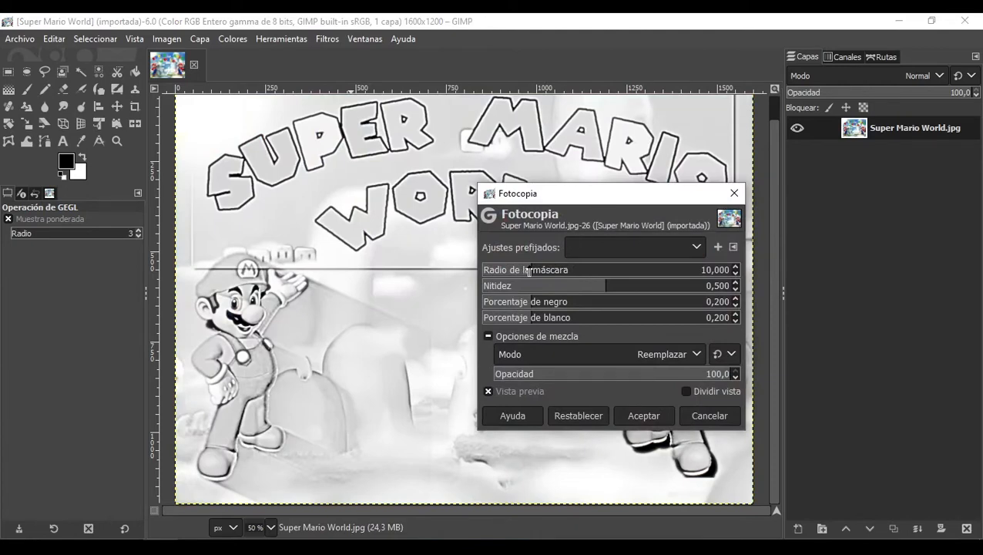
{"action": "mouse_move", "coordinate": [528, 270]}
{"action": "left_mouse_down"}
{"action": "mouse_move", "coordinate": [603, 288]}
{"action": "mouse_move", "coordinate": [534, 288]}
{"action": "left_mouse_up"}
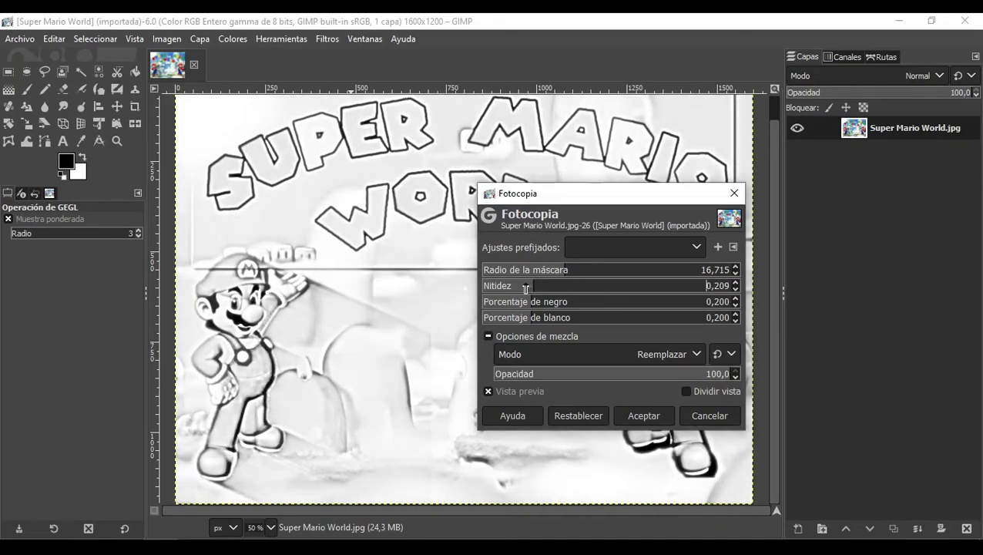
Step: Try sharpness 0.654, black percentage 0.116 and white percentage 0.291, then cancel the Fotocopia filter
{"action": "left_click_drag", "start_coordinate": [611, 295], "coordinate": [634, 292]}
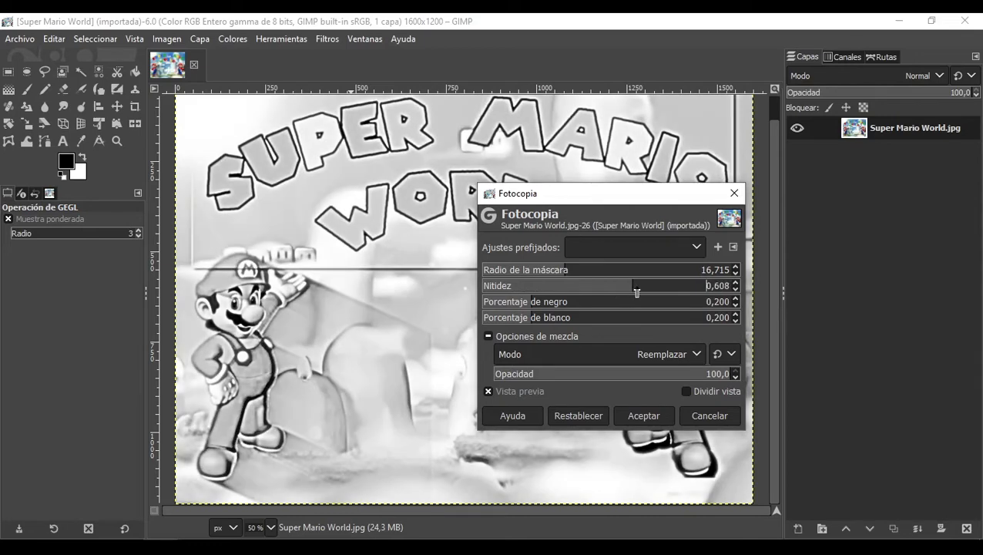
{"action": "left_click", "coordinate": [645, 292]}
{"action": "left_click", "coordinate": [556, 304]}
{"action": "left_click_drag", "start_coordinate": [556, 304], "coordinate": [521, 303]}
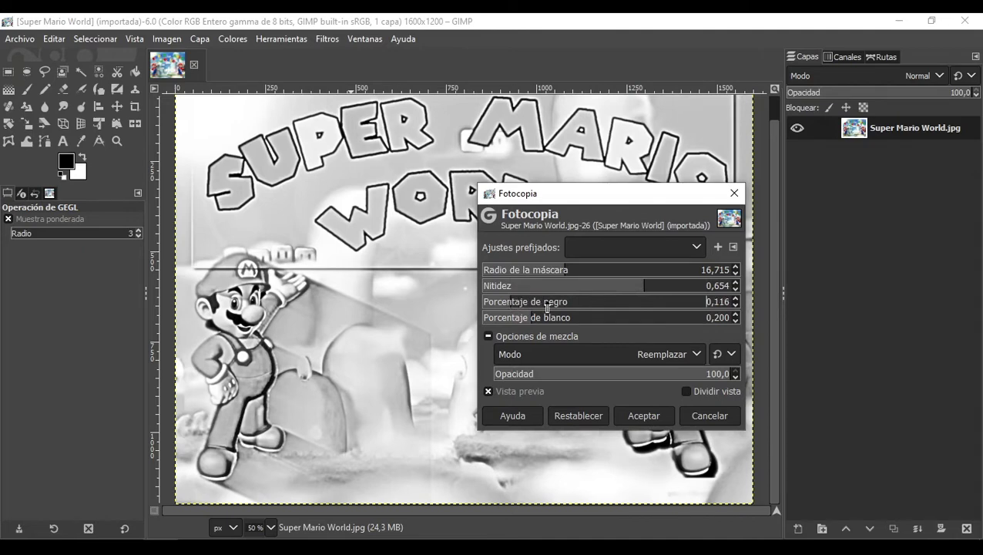
{"action": "left_click", "coordinate": [543, 318]}
{"action": "left_click", "coordinate": [555, 321]}
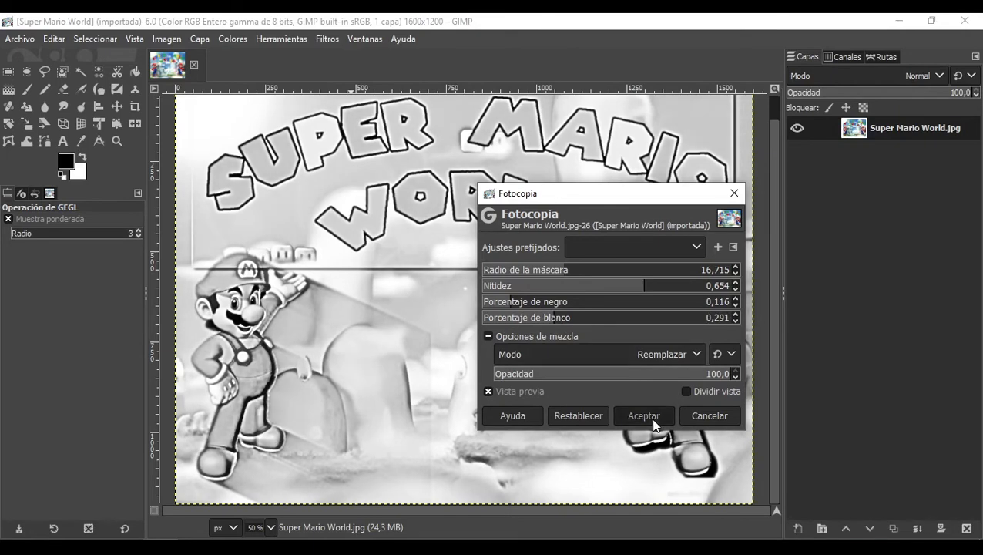
{"action": "left_click", "coordinate": [688, 414]}
Step: Try the Ondas superpixel filter with superpixel size 43 and gradient smoothness 0.605, then cancel it
{"action": "left_click", "coordinate": [328, 40]}
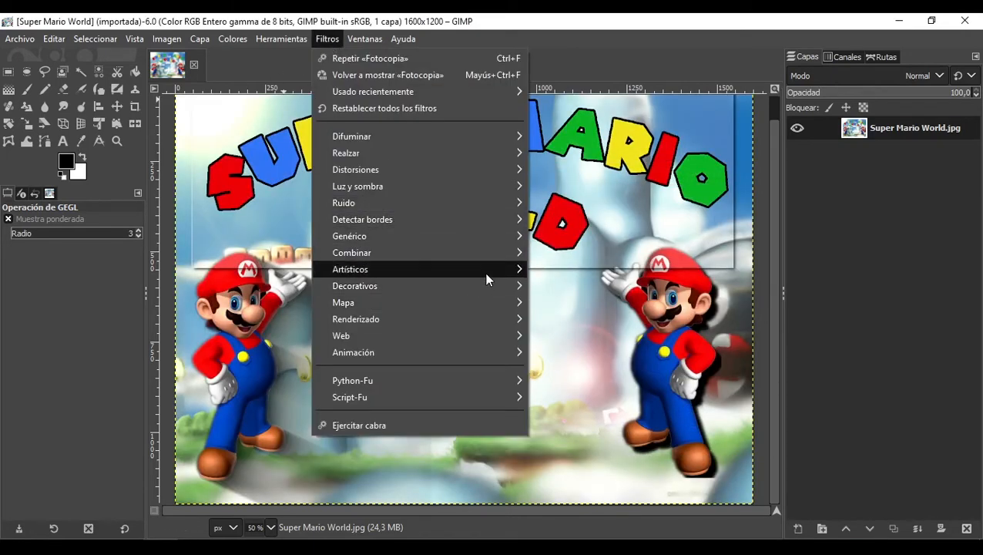
{"action": "mouse_move", "coordinate": [485, 273]}
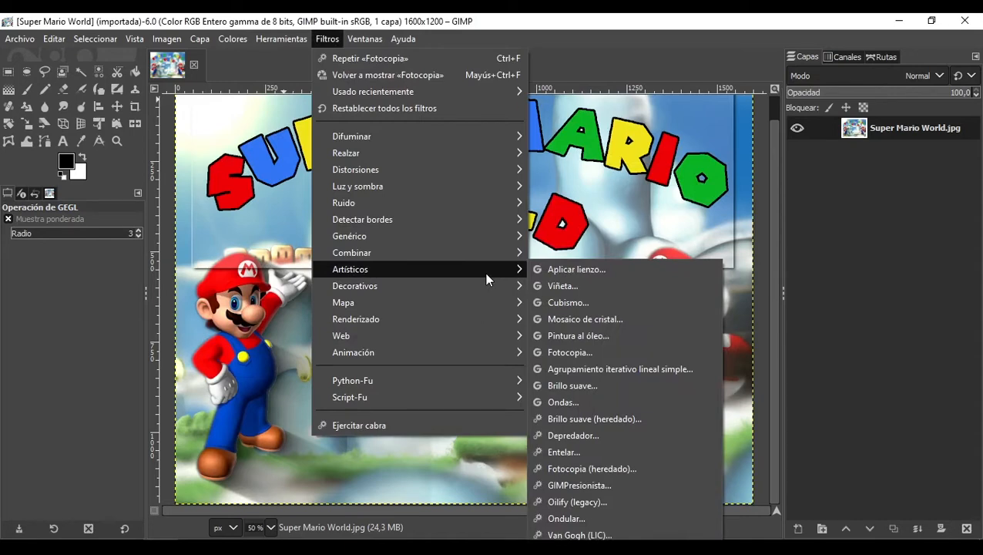
{"action": "left_click", "coordinate": [585, 401]}
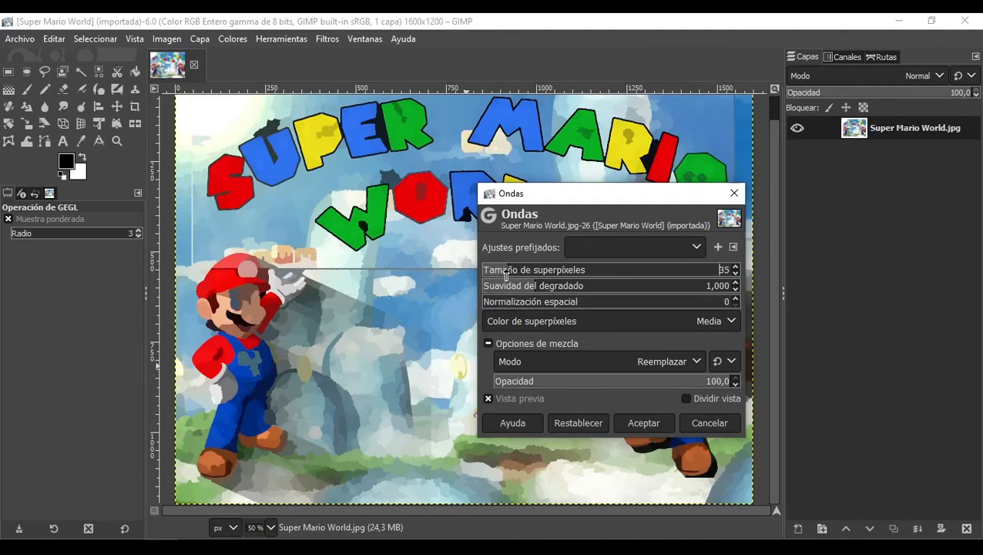
{"action": "left_click_drag", "start_coordinate": [519, 277], "coordinate": [501, 269]}
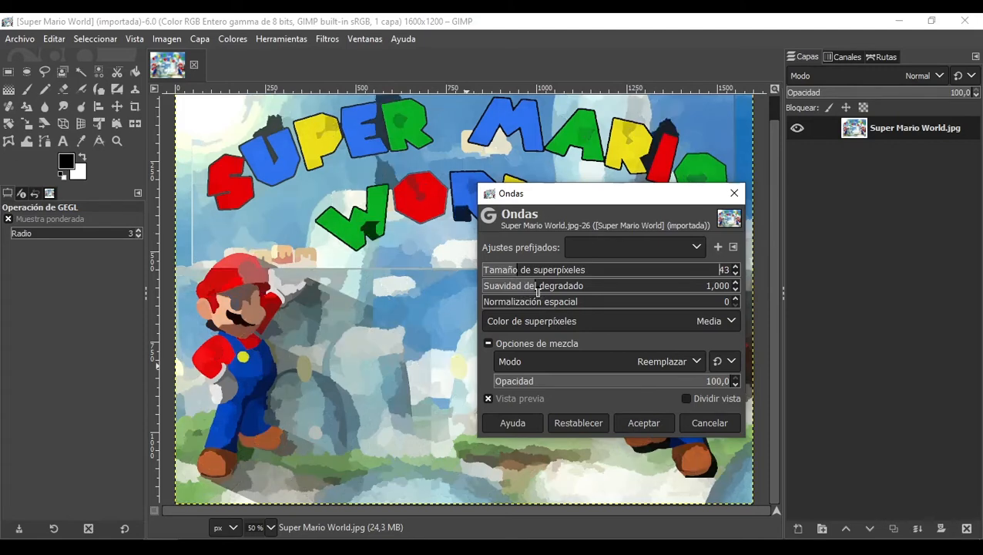
{"action": "left_click_drag", "start_coordinate": [537, 292], "coordinate": [520, 287]}
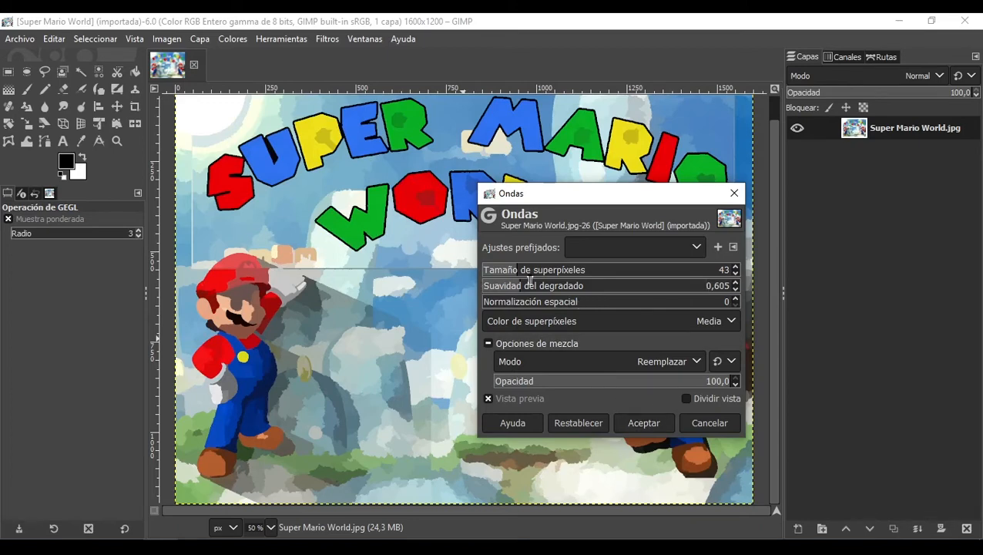
{"action": "left_click", "coordinate": [703, 423]}
Step: Preview the Remolino distortion filter and close its dialog without applying it
{"action": "left_click", "coordinate": [334, 40]}
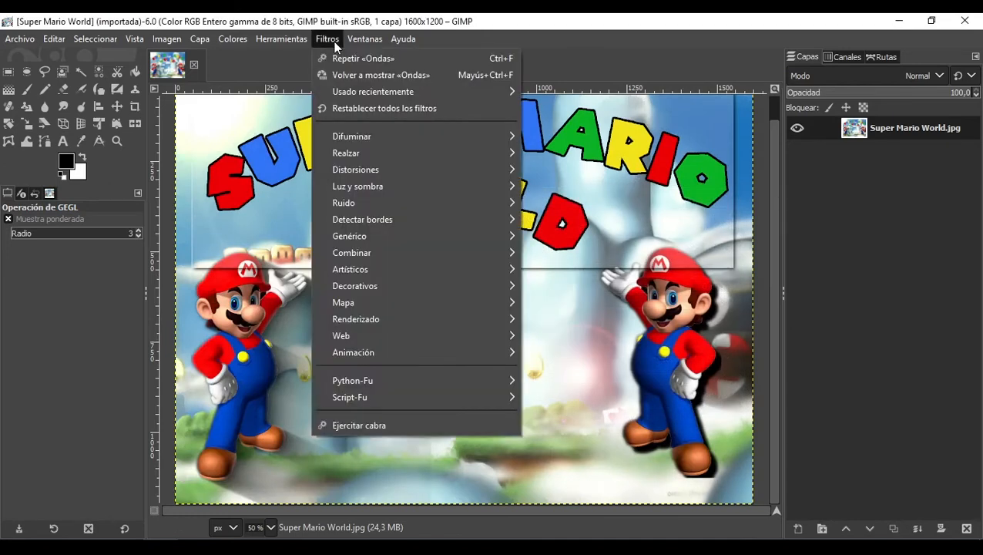
{"action": "mouse_move", "coordinate": [391, 183]}
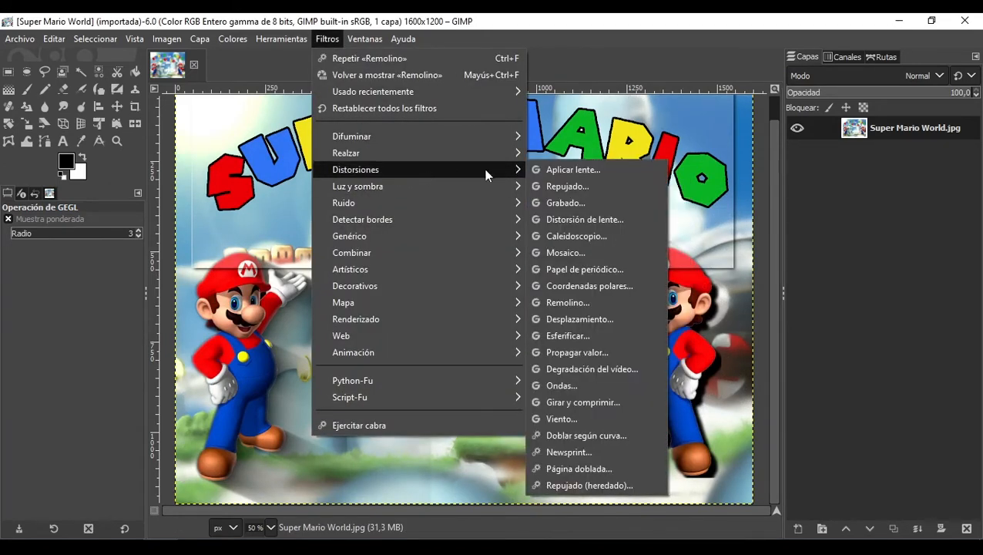
{"action": "left_click", "coordinate": [570, 302]}
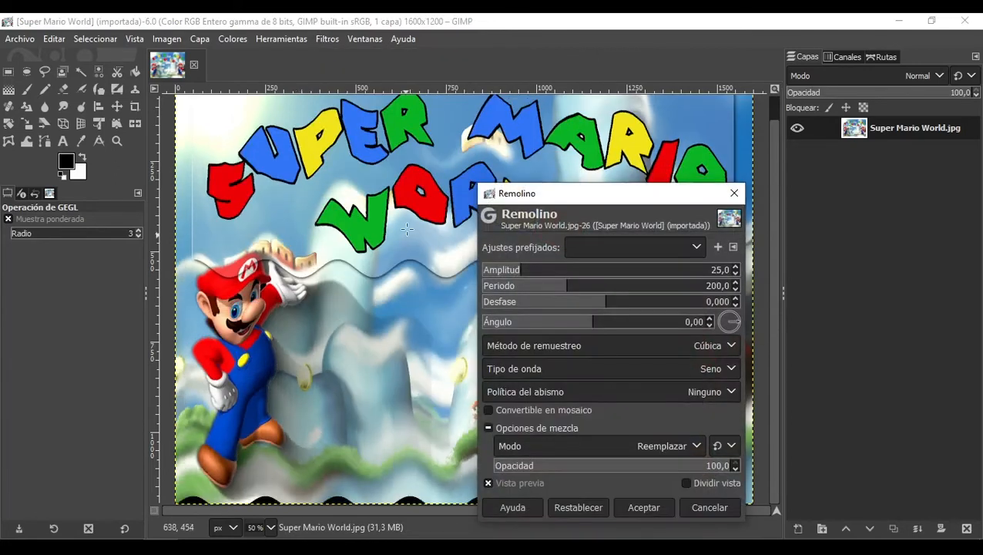
{"action": "left_click", "coordinate": [737, 195]}
Step: Preview the Ondas distortion filter and cancel it without applying
{"action": "left_click", "coordinate": [322, 44]}
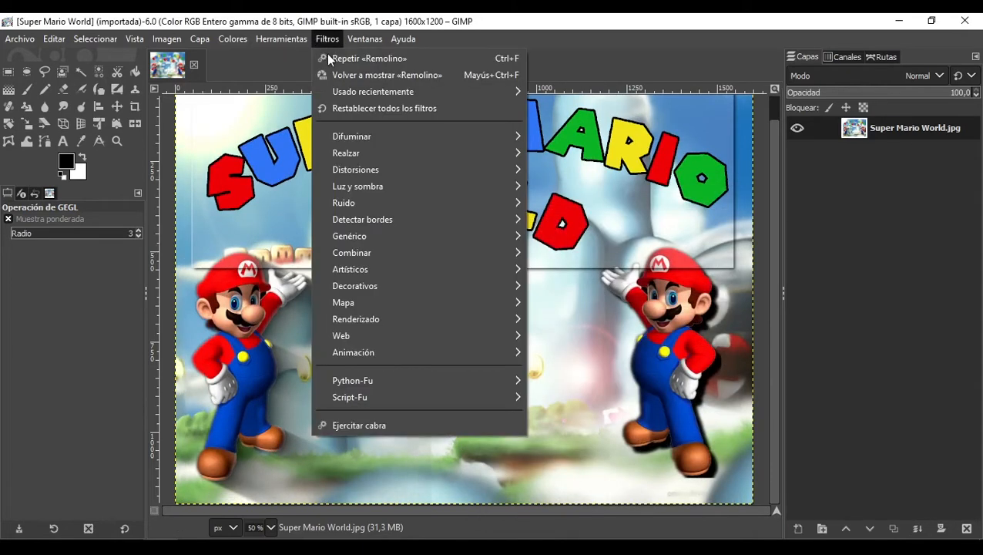
{"action": "mouse_move", "coordinate": [493, 171]}
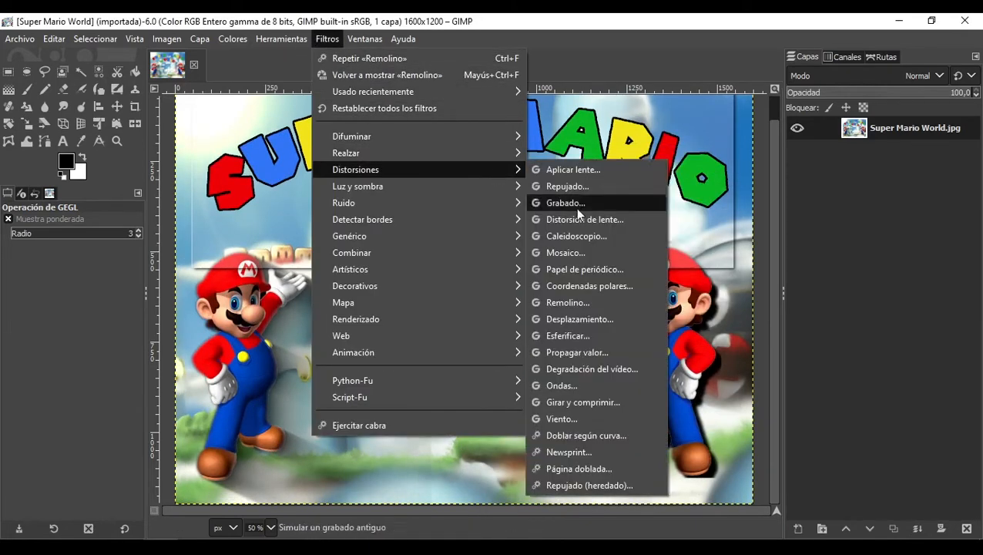
{"action": "left_click", "coordinate": [579, 385]}
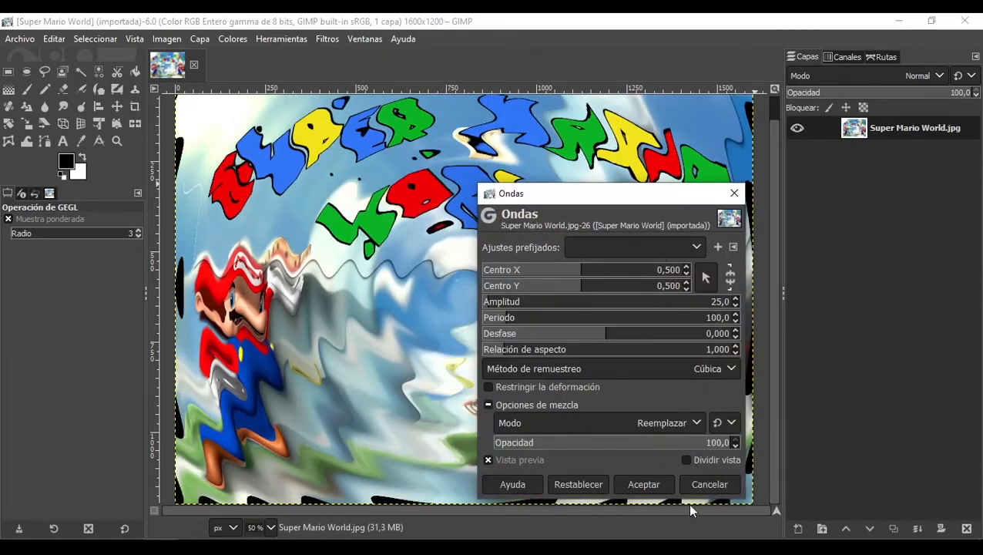
{"action": "left_click", "coordinate": [700, 484]}
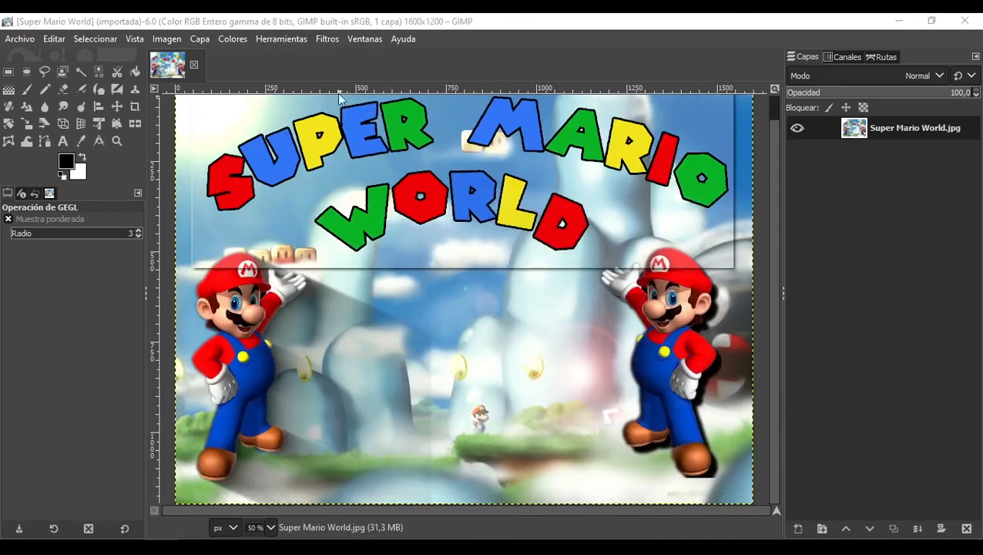
Step: Try the Brillo suave filter with glow radius 8.265, brightness 0.183 and sharpness 0.427, then cancel it
{"action": "left_click", "coordinate": [328, 39]}
{"action": "mouse_move", "coordinate": [447, 289]}
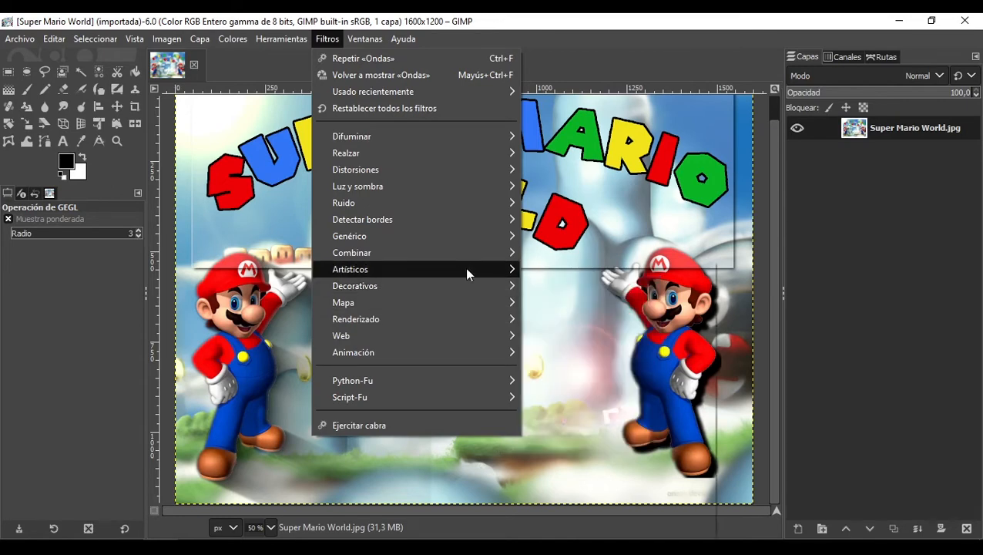
{"action": "mouse_move", "coordinate": [465, 269]}
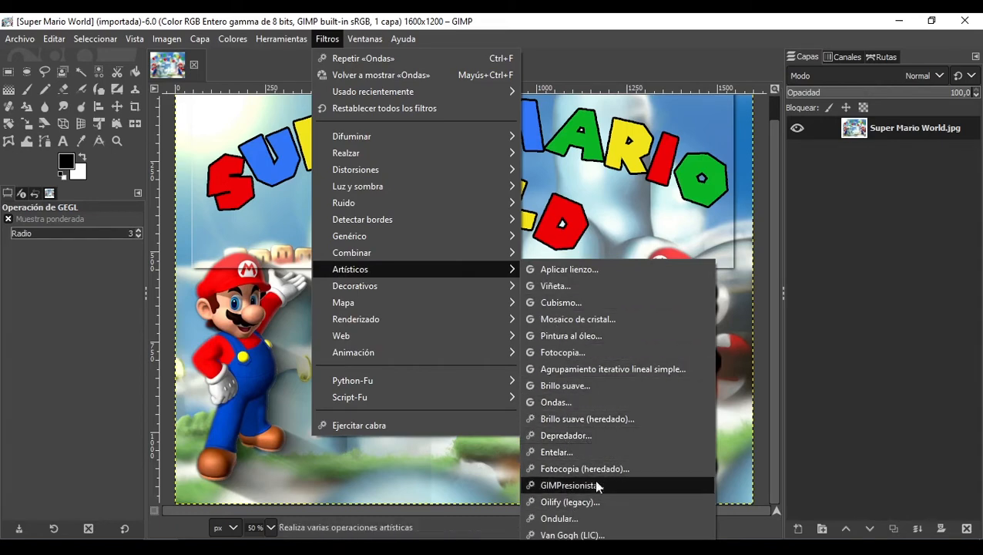
{"action": "left_click", "coordinate": [583, 383]}
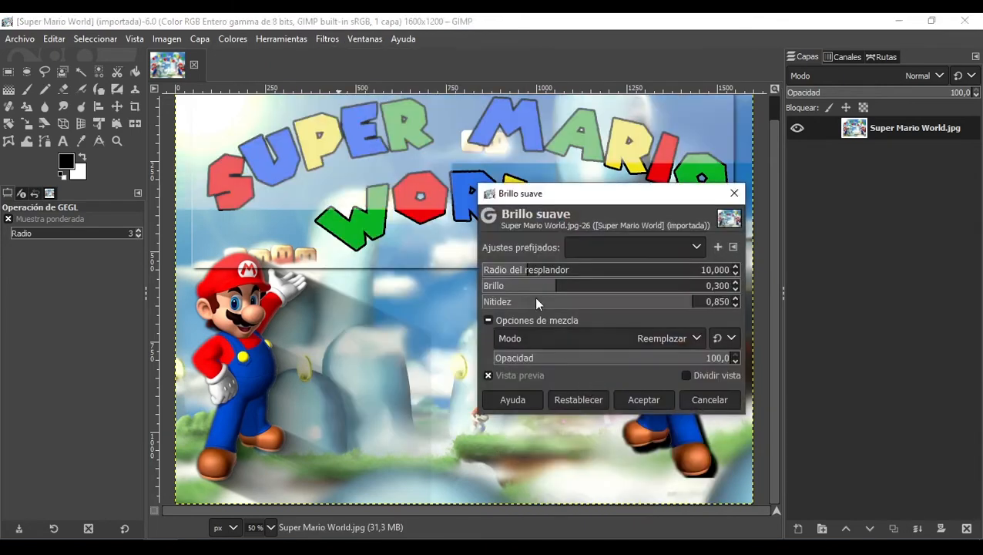
{"action": "mouse_move", "coordinate": [550, 195]}
{"action": "left_mouse_down"}
{"action": "mouse_move", "coordinate": [514, 193]}
{"action": "mouse_move", "coordinate": [557, 195]}
{"action": "left_mouse_up"}
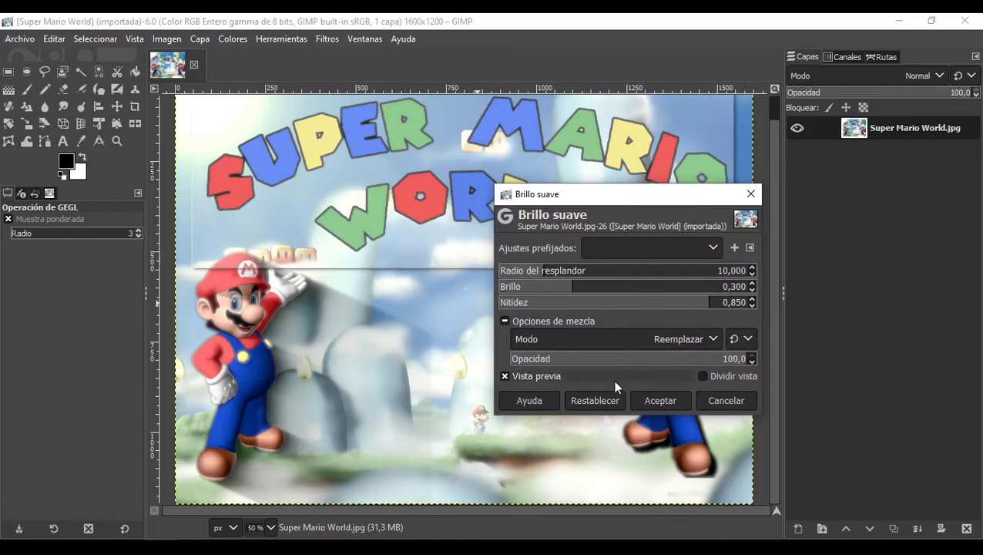
{"action": "left_click", "coordinate": [537, 275]}
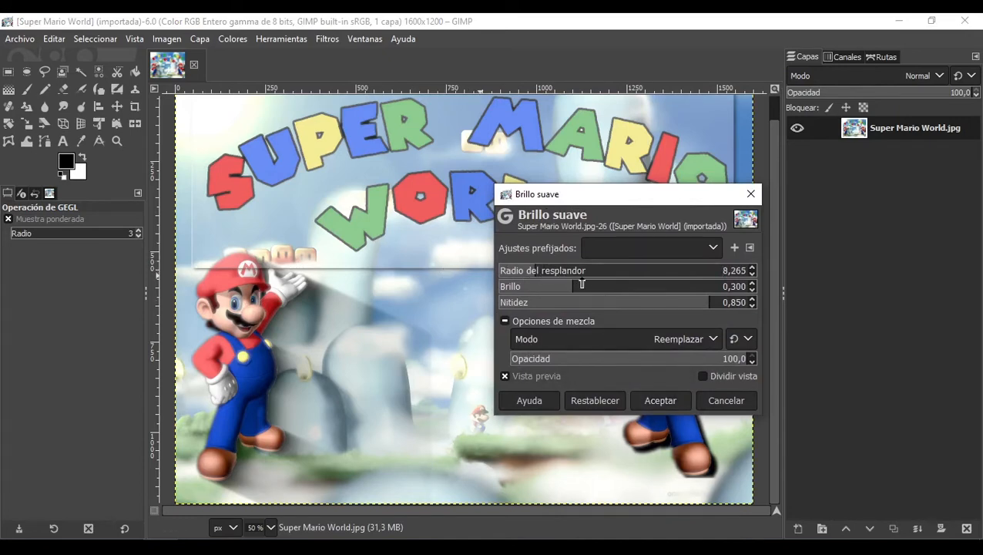
{"action": "left_click_drag", "start_coordinate": [568, 290], "coordinate": [543, 288]}
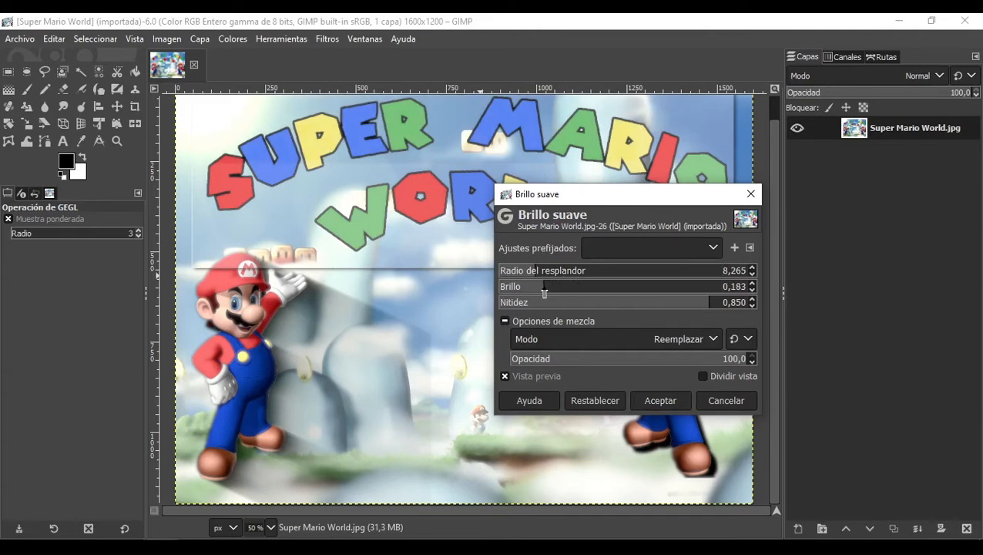
{"action": "left_click_drag", "start_coordinate": [653, 311], "coordinate": [604, 305]}
{"action": "left_click", "coordinate": [713, 397]}
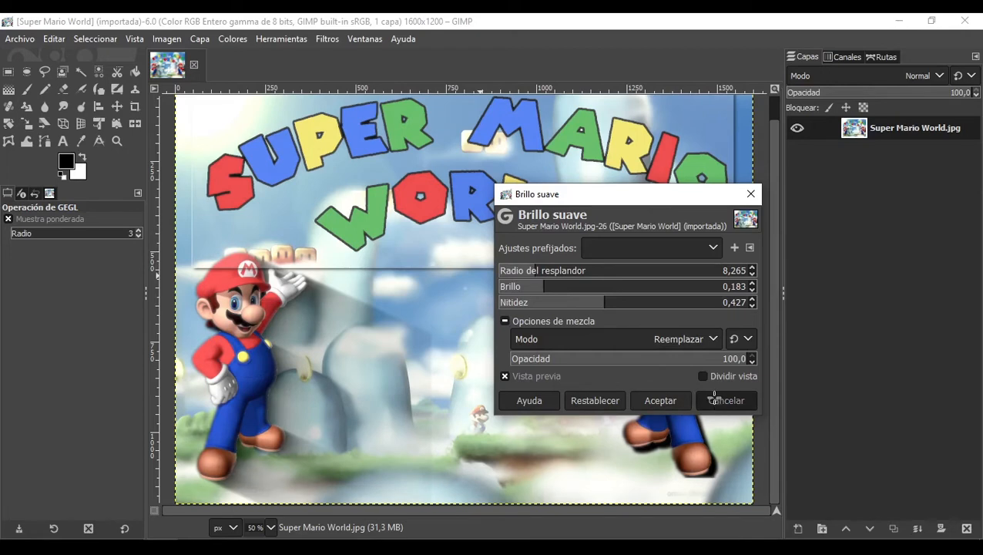
Step: Apply the legacy Brillo suave filter with its default radius, brightness and sharpness
{"action": "left_click", "coordinate": [327, 43]}
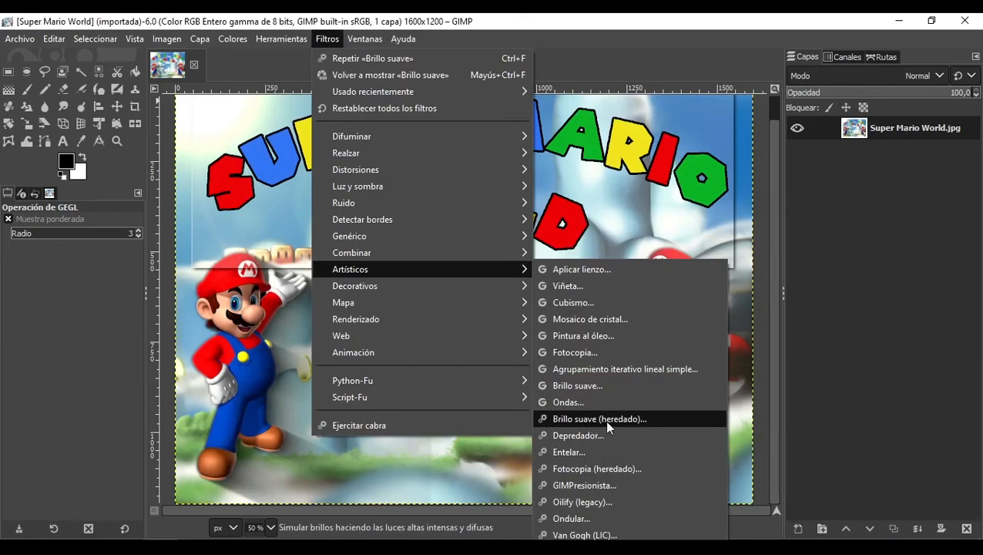
{"action": "left_click", "coordinate": [607, 420]}
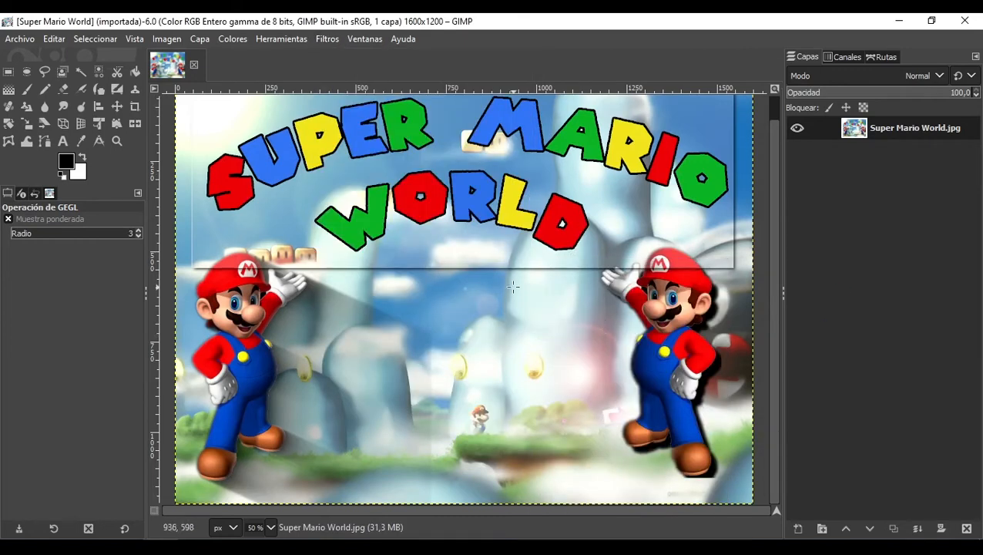
{"action": "left_click_drag", "start_coordinate": [528, 155], "coordinate": [472, 120]}
{"action": "mouse_move", "coordinate": [358, 293]}
{"action": "left_mouse_down"}
{"action": "mouse_move", "coordinate": [389, 289]}
{"action": "mouse_move", "coordinate": [373, 291]}
{"action": "left_mouse_up"}
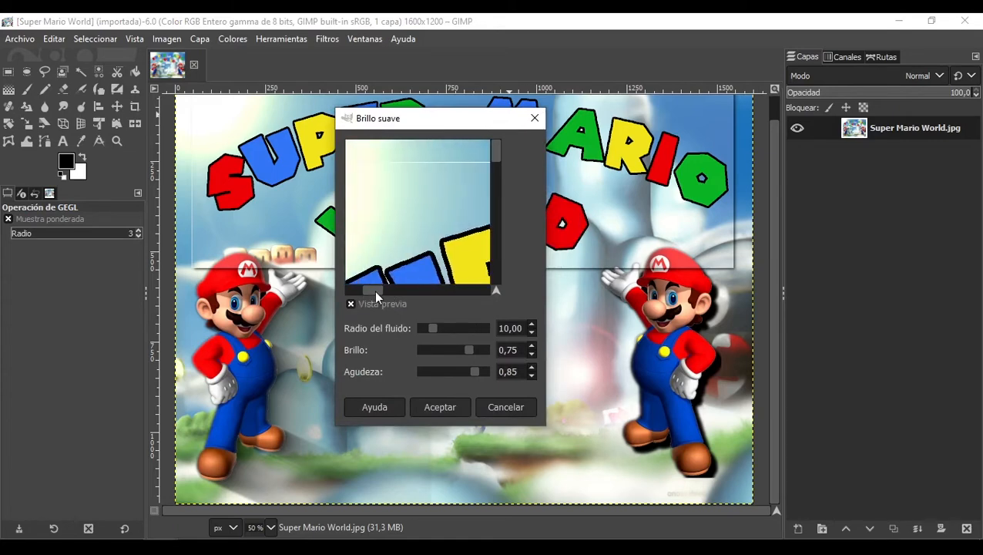
{"action": "left_click", "coordinate": [441, 407]}
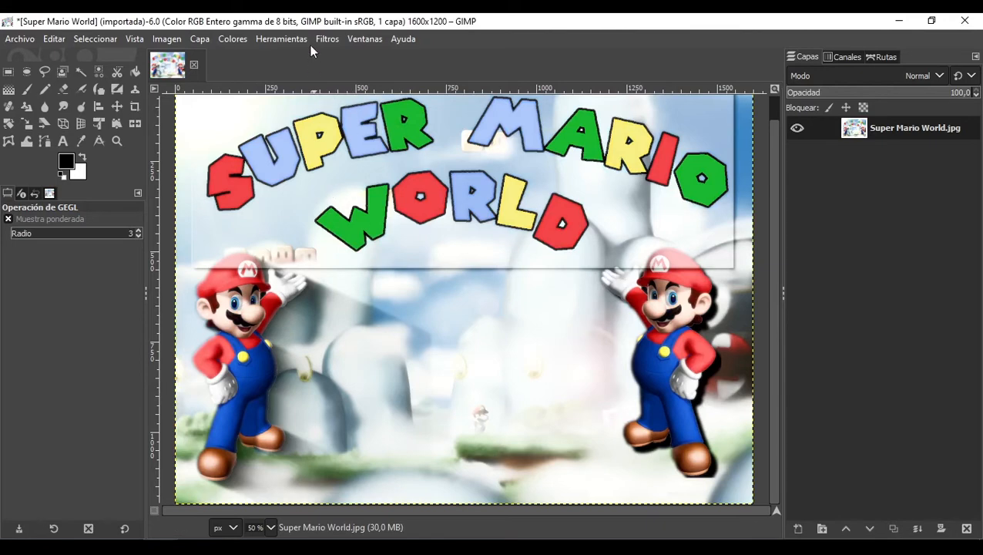
Step: Close the filters menu and undo the legacy soft glow
{"action": "left_click", "coordinate": [368, 39]}
{"action": "mouse_move", "coordinate": [324, 38]}
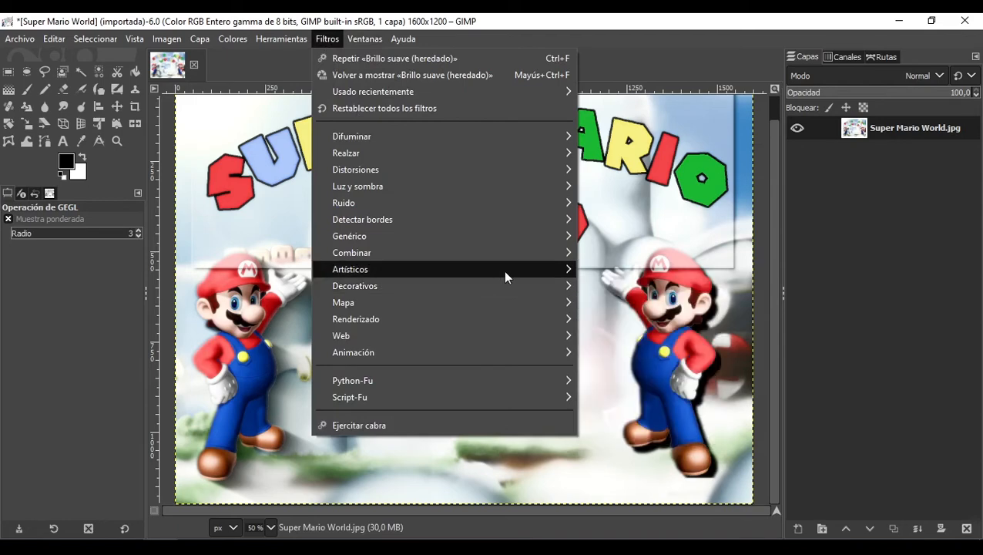
{"action": "mouse_move", "coordinate": [504, 271]}
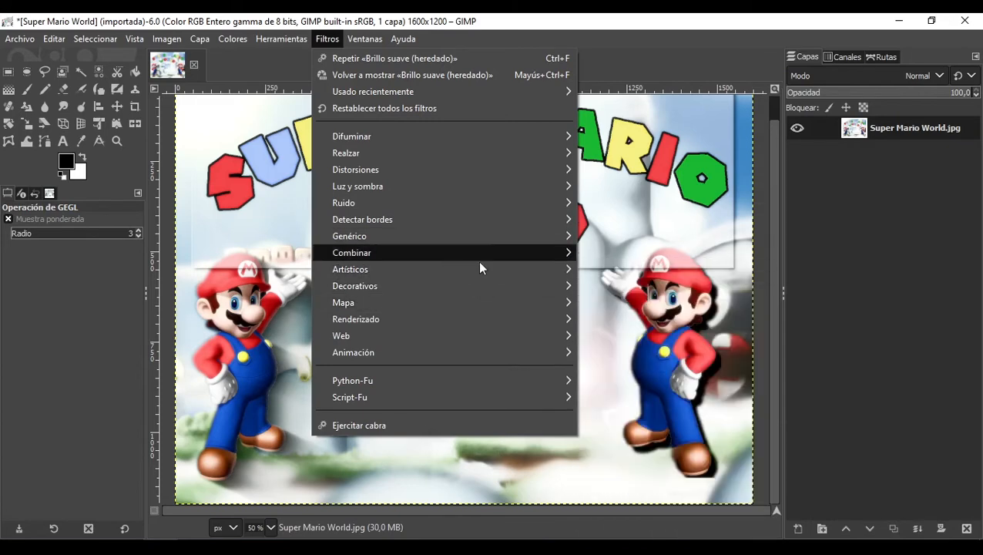
{"action": "mouse_move", "coordinate": [521, 277]}
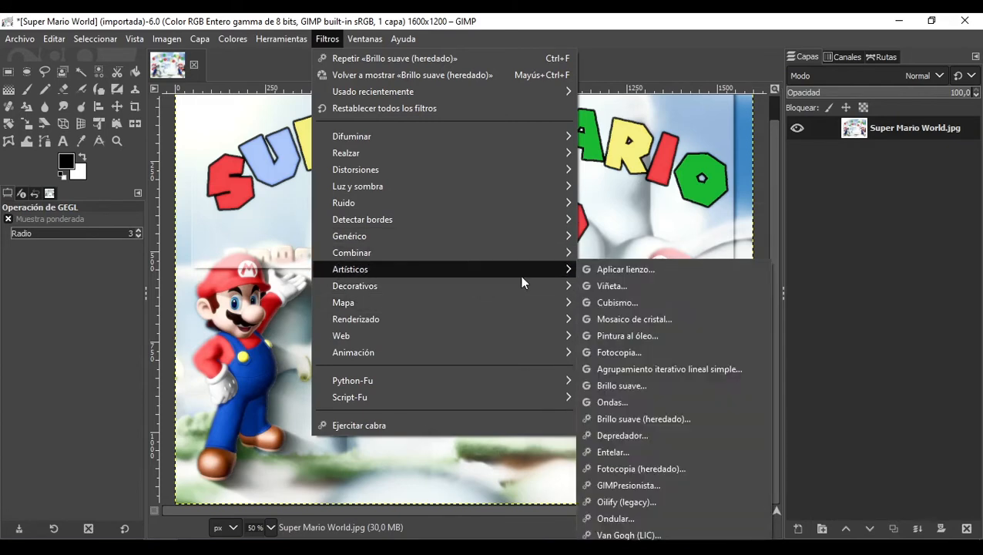
{"action": "key", "text": "Escape"}
{"action": "key", "text": "Escape"}
{"action": "key", "text": "ctrl+z"}
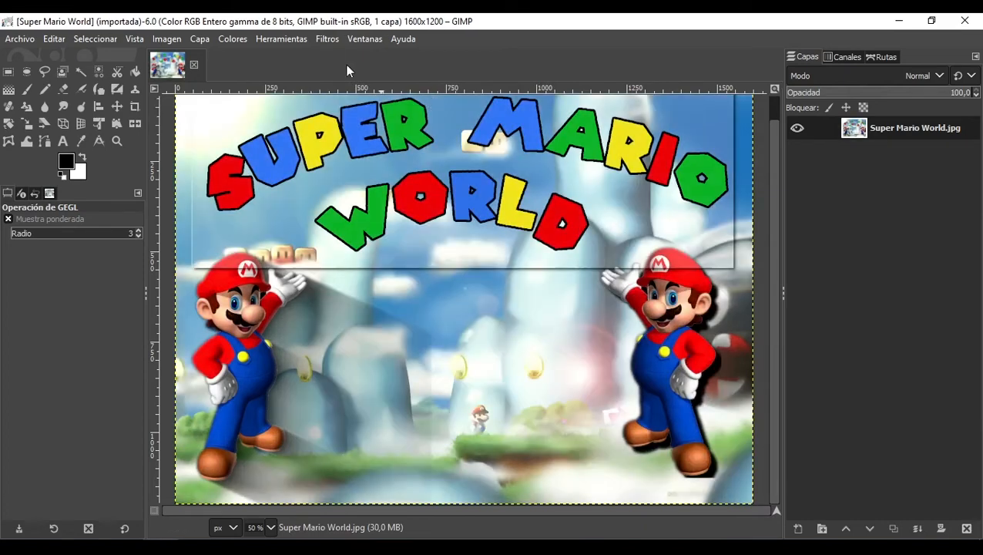
Step: Apply the Añadir bisel decorative filter with thickness 13, working on a copy of the image
{"action": "left_click", "coordinate": [325, 42]}
{"action": "mouse_move", "coordinate": [434, 287]}
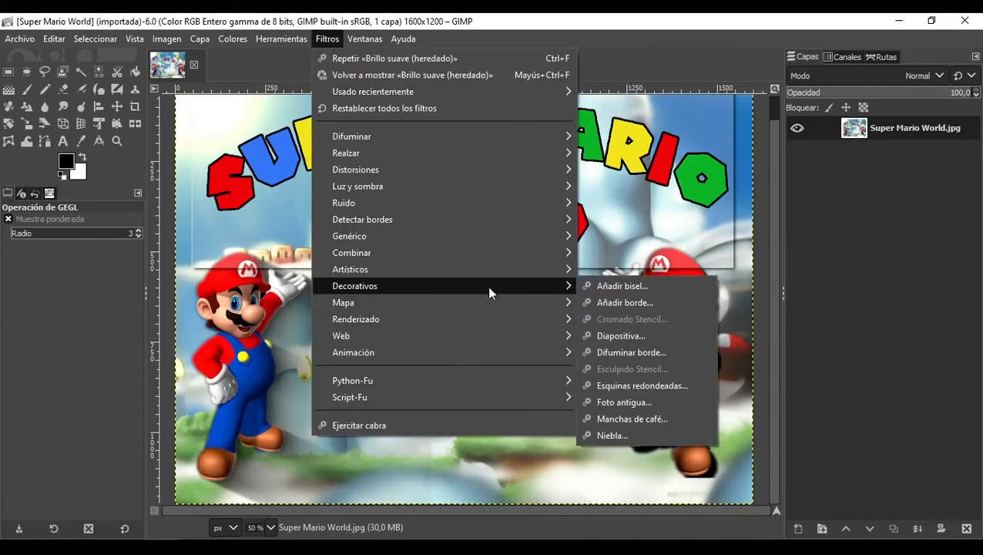
{"action": "left_click", "coordinate": [598, 285]}
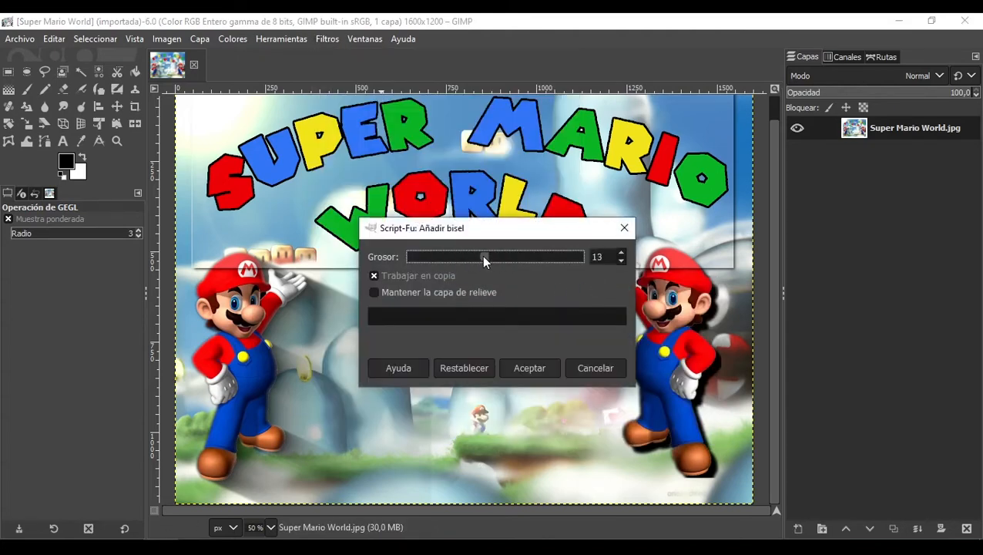
{"action": "left_click", "coordinate": [517, 367]}
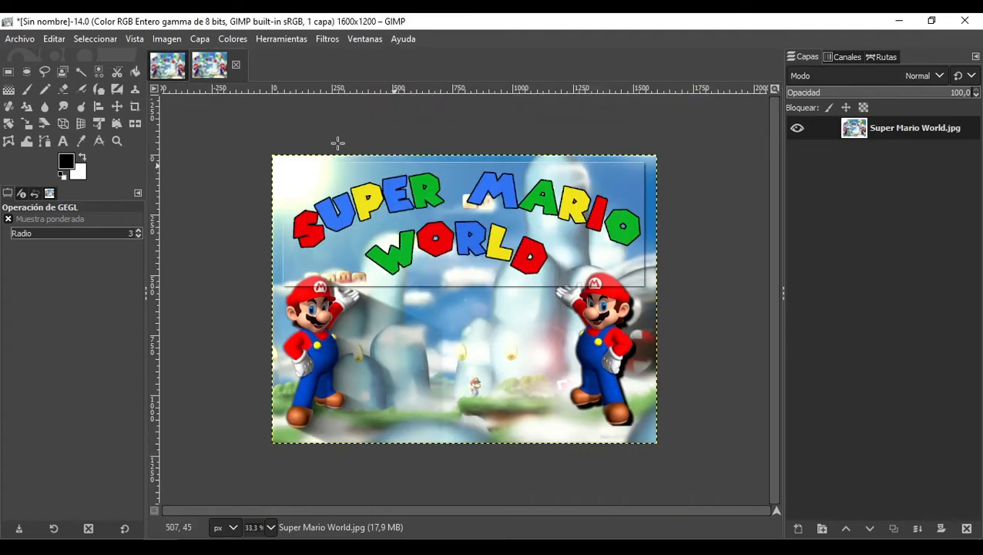
Step: Compare the original with the bevelled copy, zooming into the copy's corner to inspect the bevel
{"action": "left_click", "coordinate": [168, 65]}
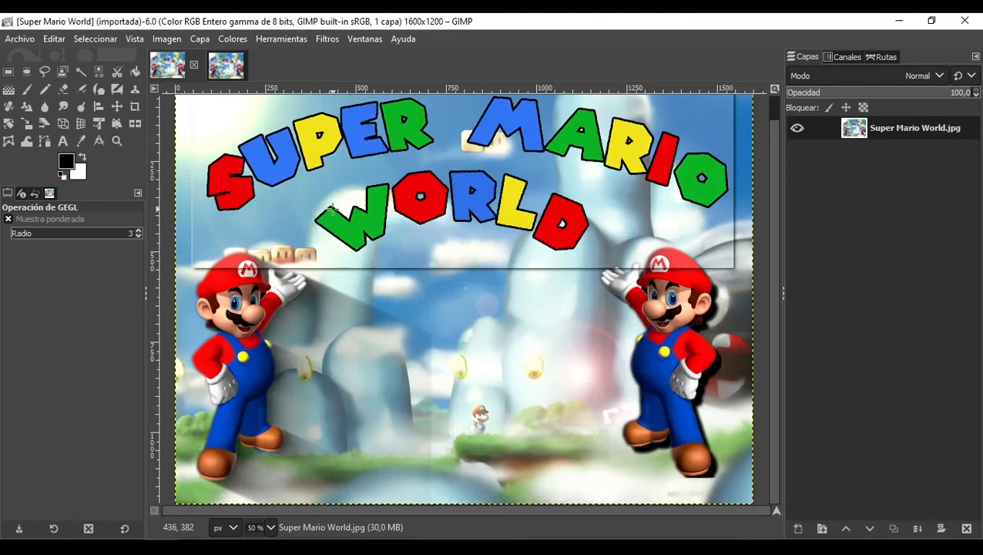
{"action": "scroll", "coordinate": [400, 238], "scroll_direction": "down", "scroll_amount": 2}
{"action": "scroll", "coordinate": [392, 205], "scroll_direction": "up", "scroll_amount": 1}
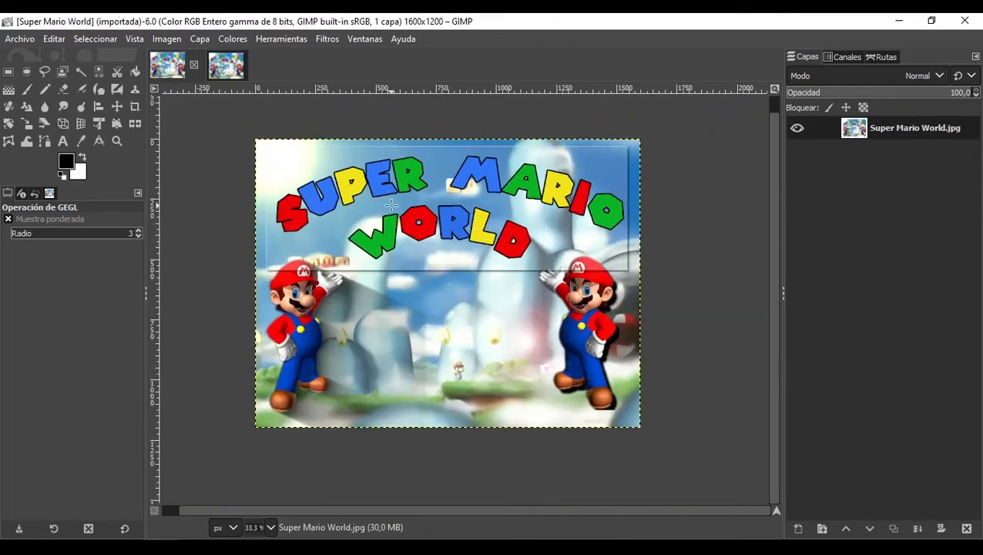
{"action": "left_click", "coordinate": [224, 68]}
{"action": "left_click", "coordinate": [160, 68]}
{"action": "left_click", "coordinate": [224, 68]}
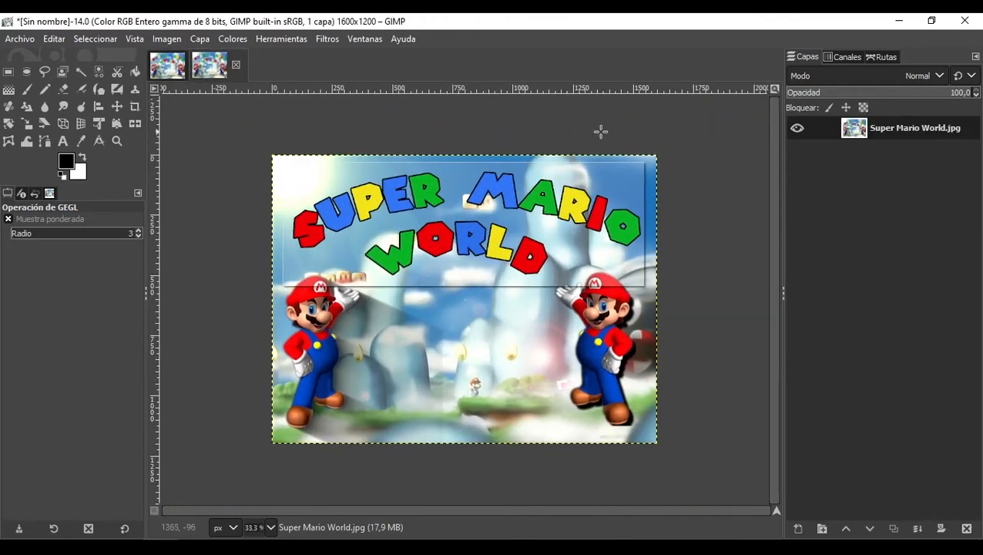
{"action": "scroll", "coordinate": [679, 158], "scroll_direction": "up", "scroll_amount": 3}
{"action": "scroll", "coordinate": [680, 162], "scroll_direction": "up", "scroll_amount": 6}
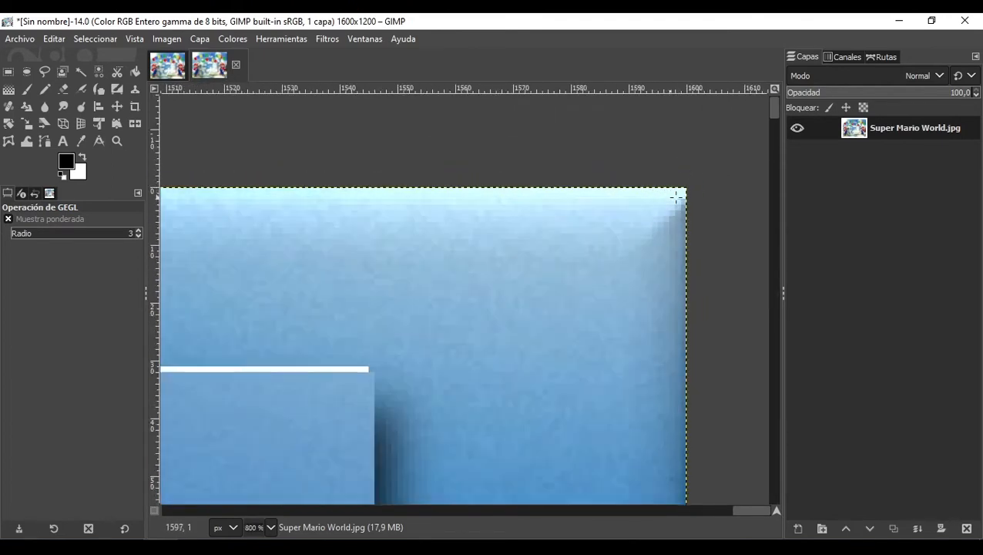
{"action": "scroll", "coordinate": [685, 206], "scroll_direction": "down", "scroll_amount": 3}
{"action": "scroll", "coordinate": [683, 279], "scroll_direction": "up", "scroll_amount": 2}
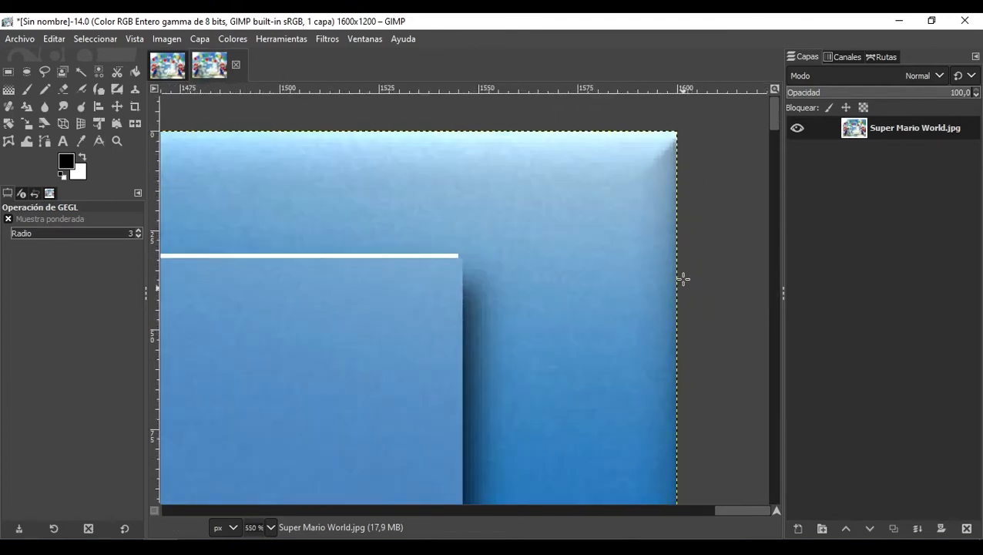
Step: Zoom into the original image's top-right corner and switch back to the bevelled copy to compare their edges
{"action": "left_click", "coordinate": [161, 71]}
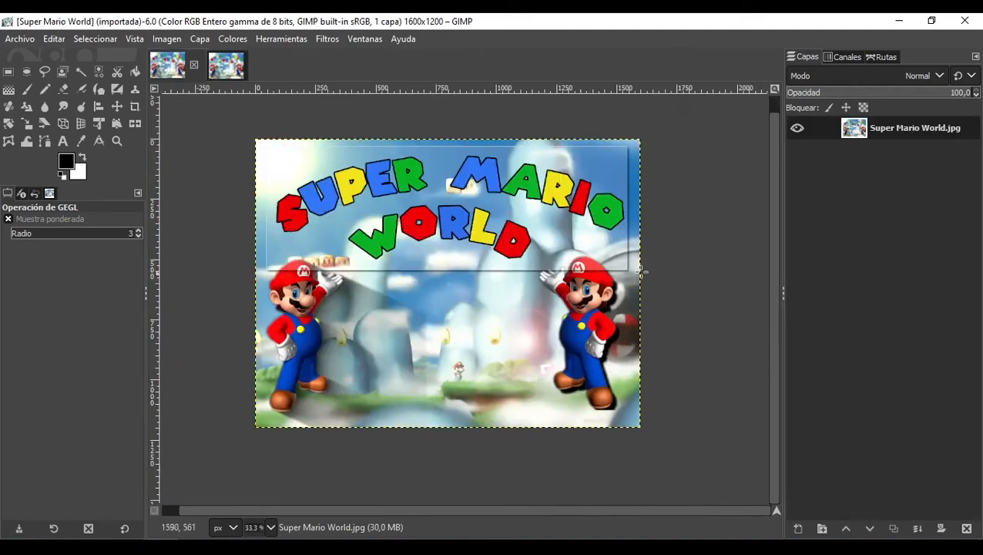
{"action": "scroll", "coordinate": [567, 171], "scroll_direction": "up", "scroll_amount": 3}
{"action": "scroll", "coordinate": [567, 171], "scroll_direction": "up", "scroll_amount": 4}
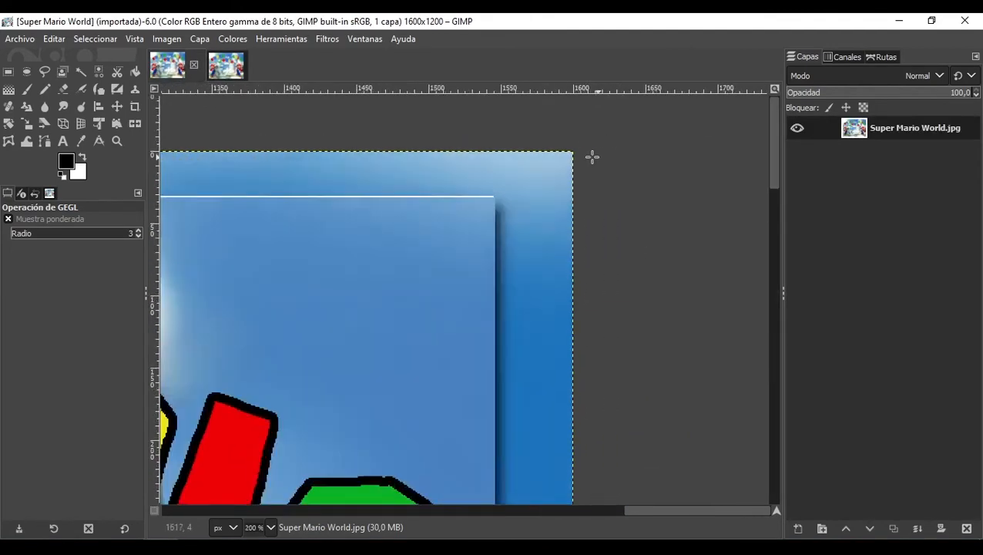
{"action": "scroll", "coordinate": [537, 150], "scroll_direction": "up", "scroll_amount": 2}
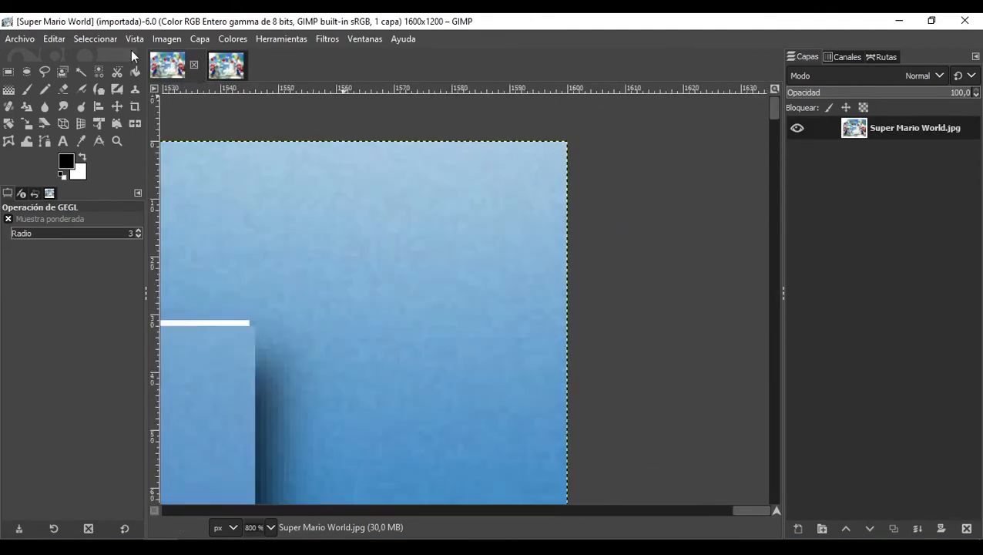
{"action": "left_click", "coordinate": [232, 60]}
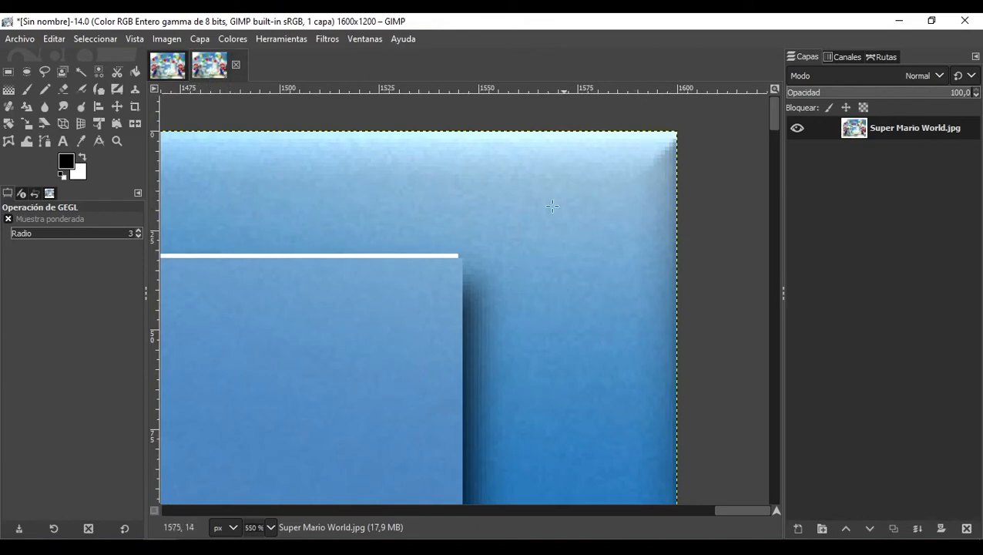
{"action": "scroll", "coordinate": [552, 206], "scroll_direction": "down", "scroll_amount": 10}
{"action": "scroll", "coordinate": [326, 329], "scroll_direction": "up", "scroll_amount": 4}
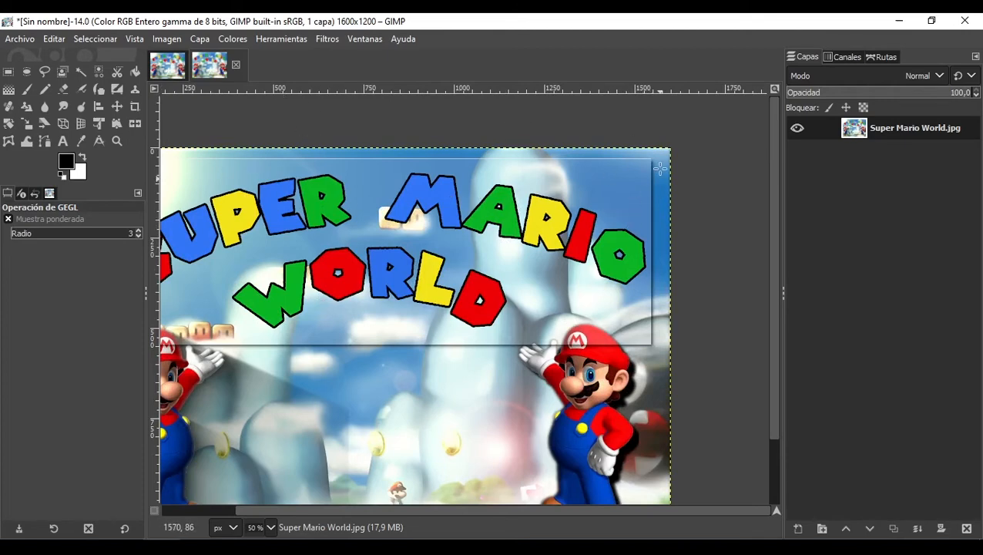
Step: Close the bevelled copy, discarding its changes, and return to the original image at a fitted zoom
{"action": "left_click", "coordinate": [236, 67]}
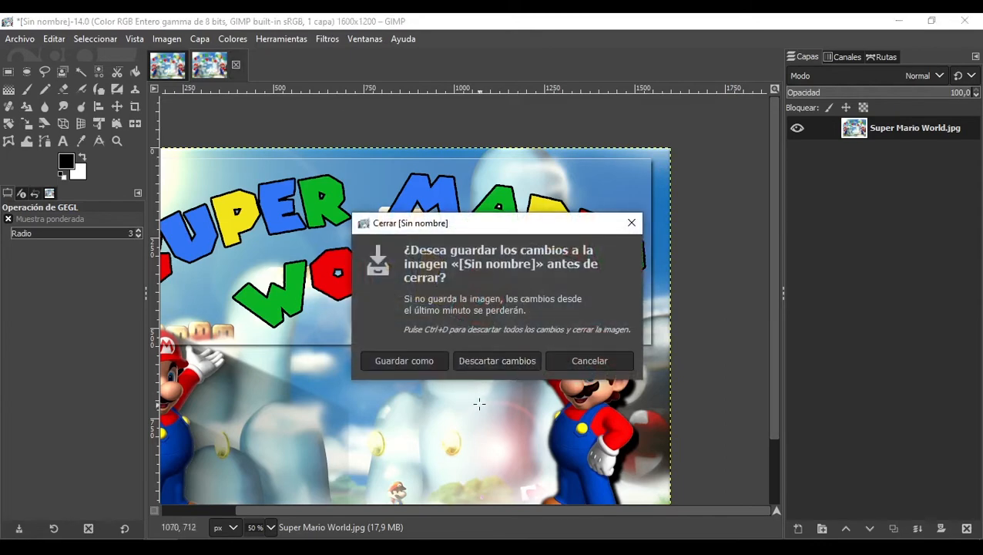
{"action": "left_click", "coordinate": [479, 362]}
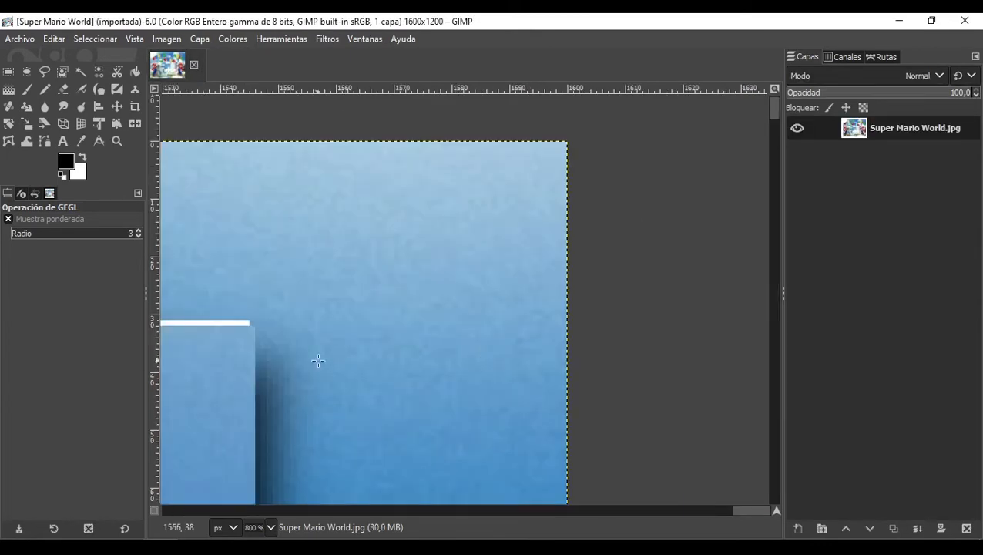
{"action": "scroll", "coordinate": [319, 357], "scroll_direction": "down", "scroll_amount": 3}
{"action": "scroll", "coordinate": [291, 394], "scroll_direction": "down", "scroll_amount": 2}
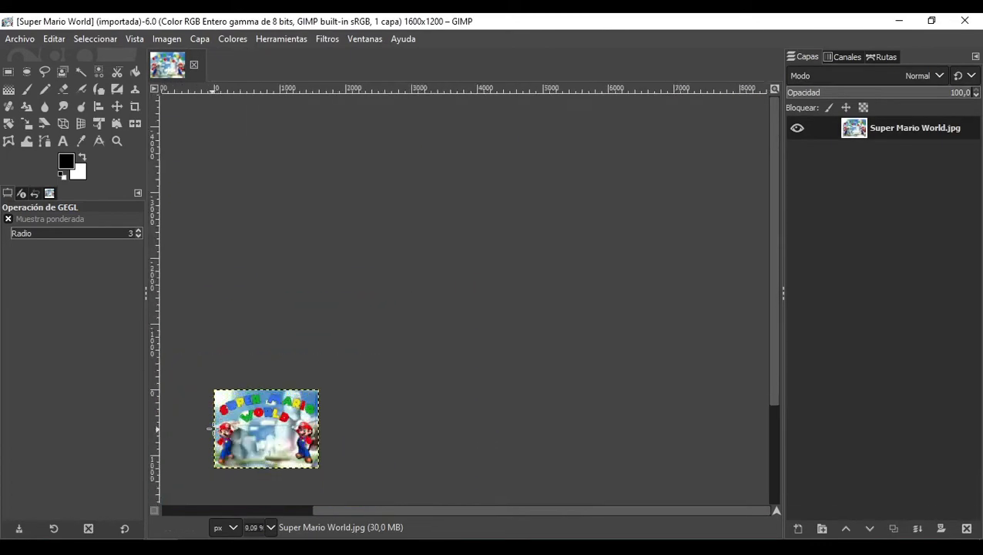
{"action": "scroll", "coordinate": [308, 397], "scroll_direction": "up", "scroll_amount": 4}
Step: Apply the Diapositiva decorative filter with its default text GIMP and number 32
{"action": "left_click", "coordinate": [330, 39]}
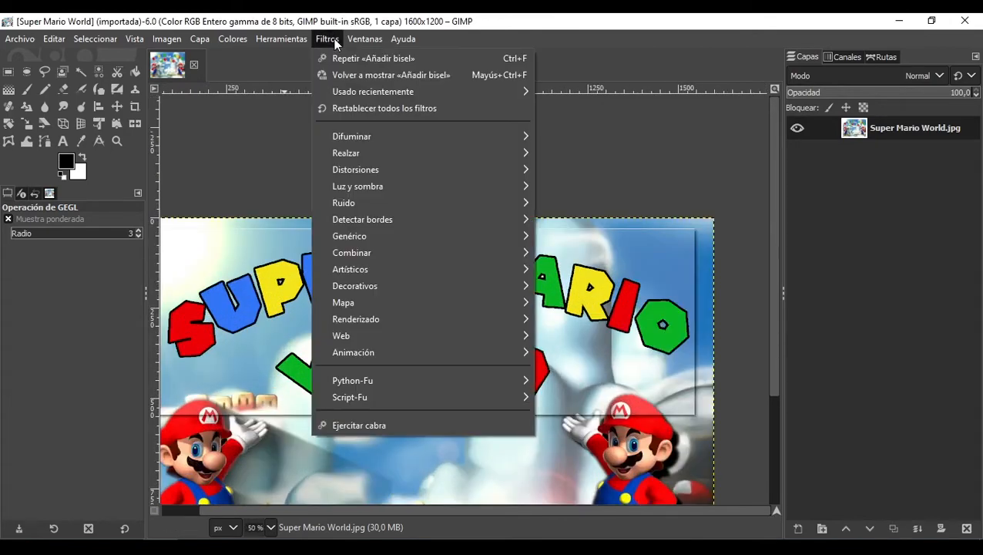
{"action": "mouse_move", "coordinate": [443, 291]}
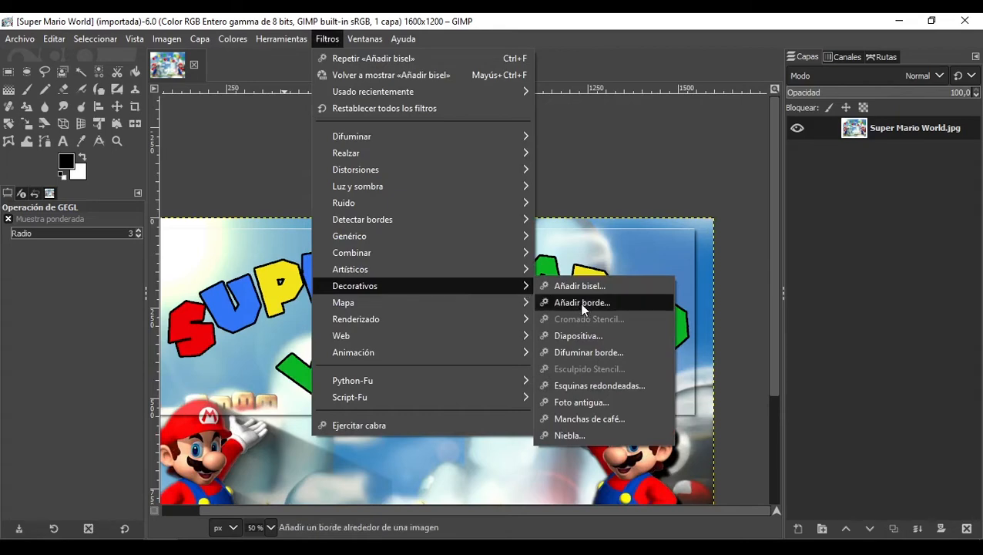
{"action": "left_click", "coordinate": [578, 336]}
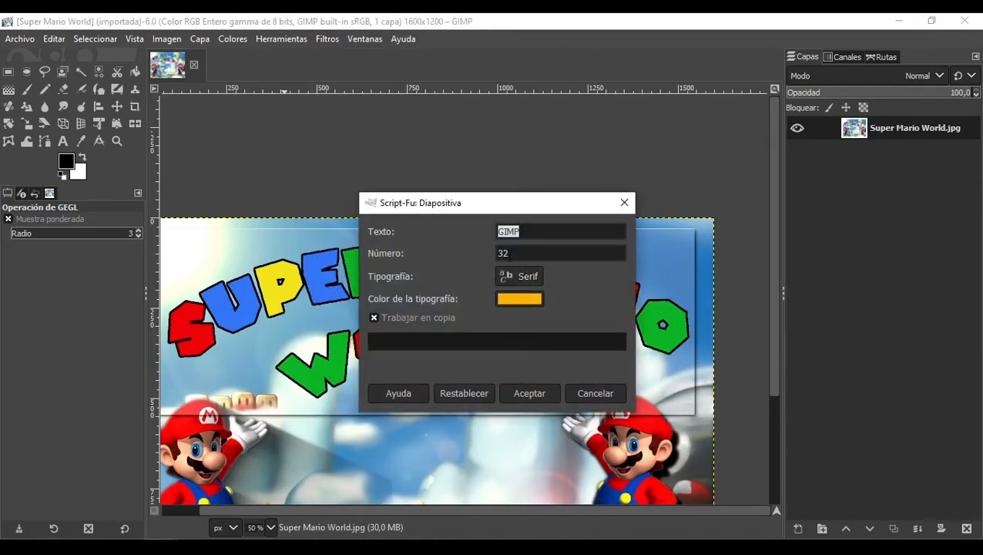
{"action": "left_click", "coordinate": [542, 393]}
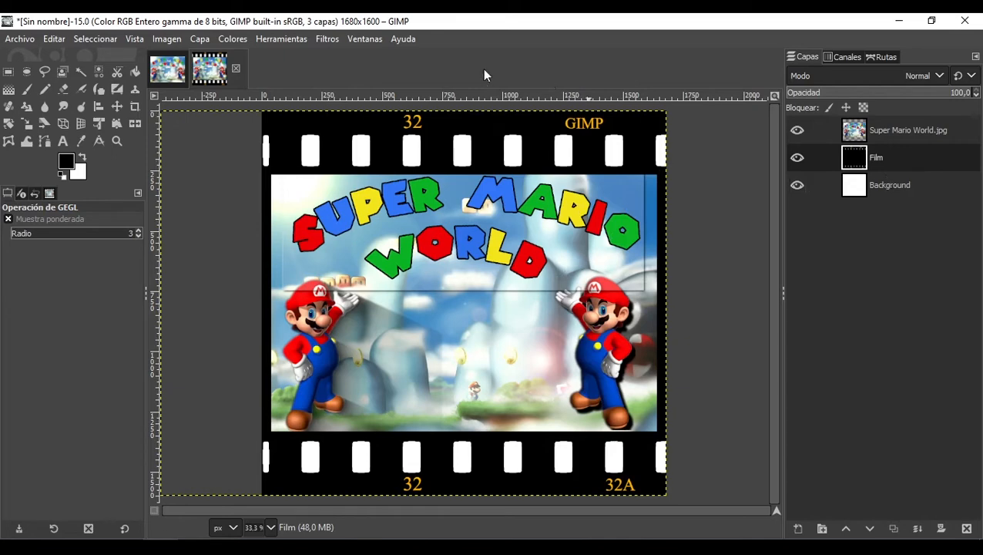
Step: Close the film-strip copy without saving its changes
{"action": "left_click", "coordinate": [236, 68]}
{"action": "left_click", "coordinate": [524, 357]}
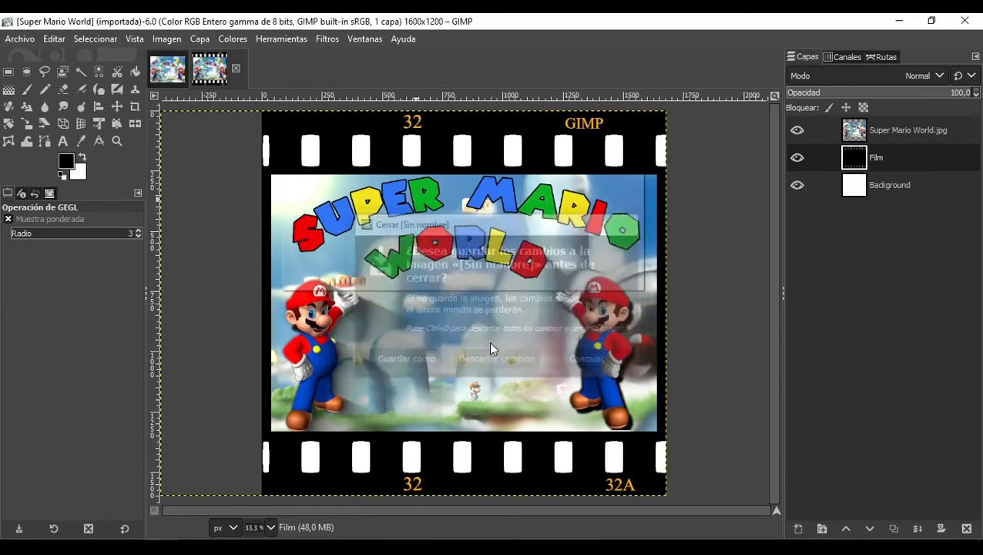
Step: Apply the Foto antigua decorative filter with border size 20, blur, sepia and mottle enabled, working on a copy
{"action": "left_click", "coordinate": [327, 38]}
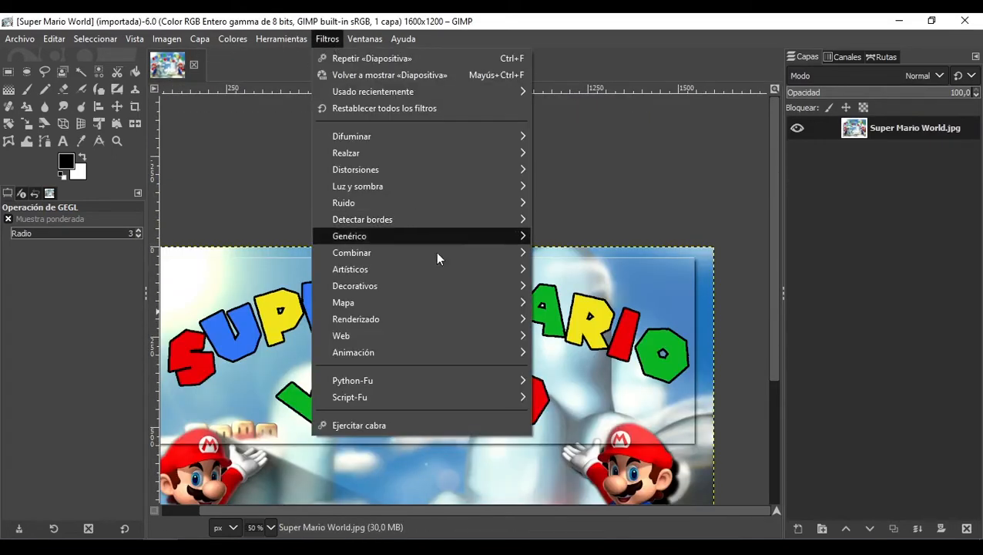
{"action": "mouse_move", "coordinate": [526, 289]}
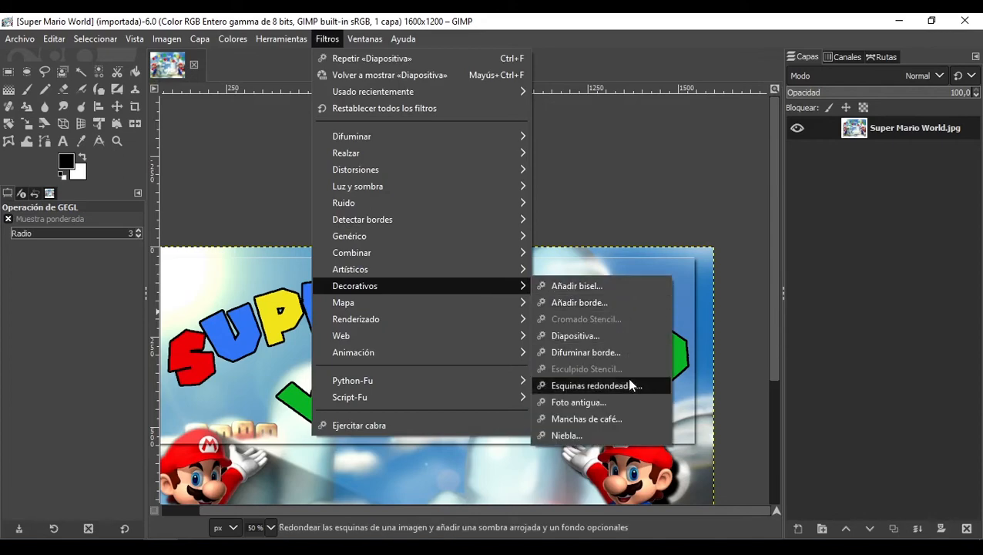
{"action": "left_click", "coordinate": [606, 404]}
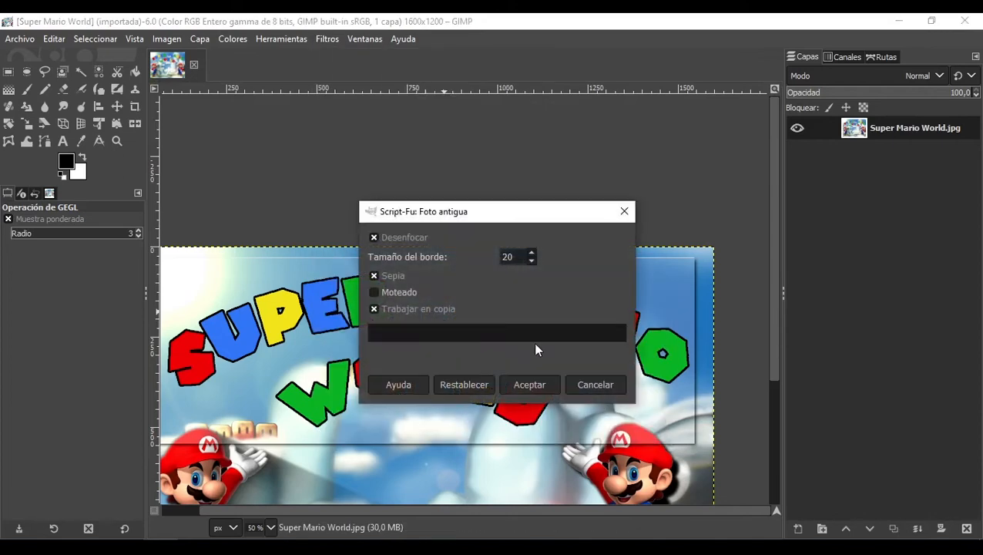
{"action": "scroll", "coordinate": [204, 349], "scroll_direction": "up", "scroll_amount": 4}
{"action": "scroll", "coordinate": [200, 347], "scroll_direction": "down", "scroll_amount": 1}
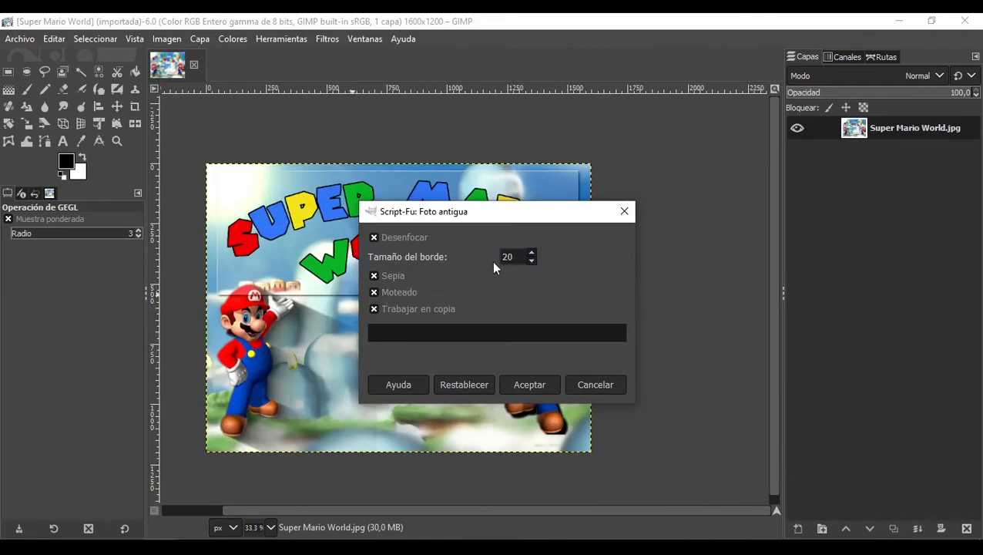
{"action": "left_click", "coordinate": [553, 383]}
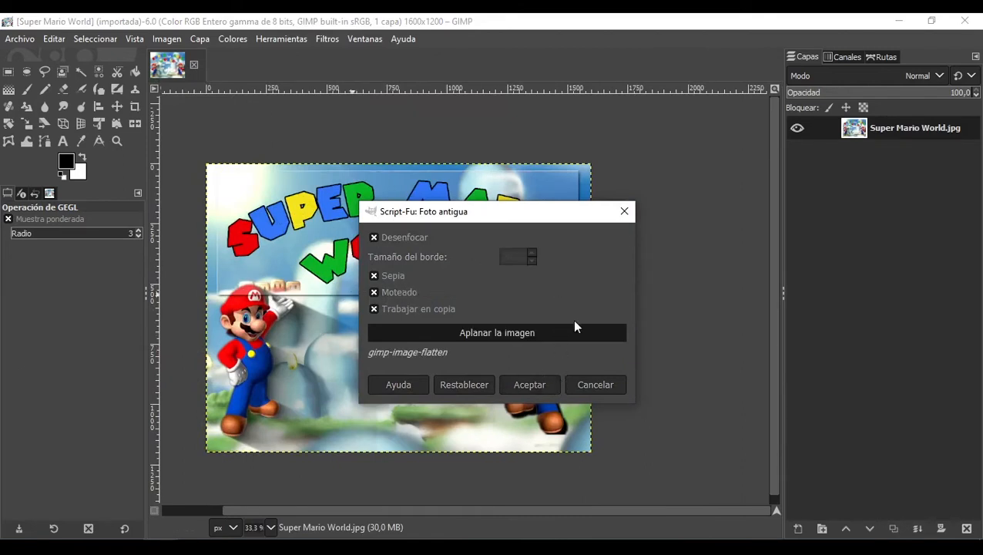
{"action": "left_click_drag", "start_coordinate": [530, 214], "coordinate": [657, 160]}
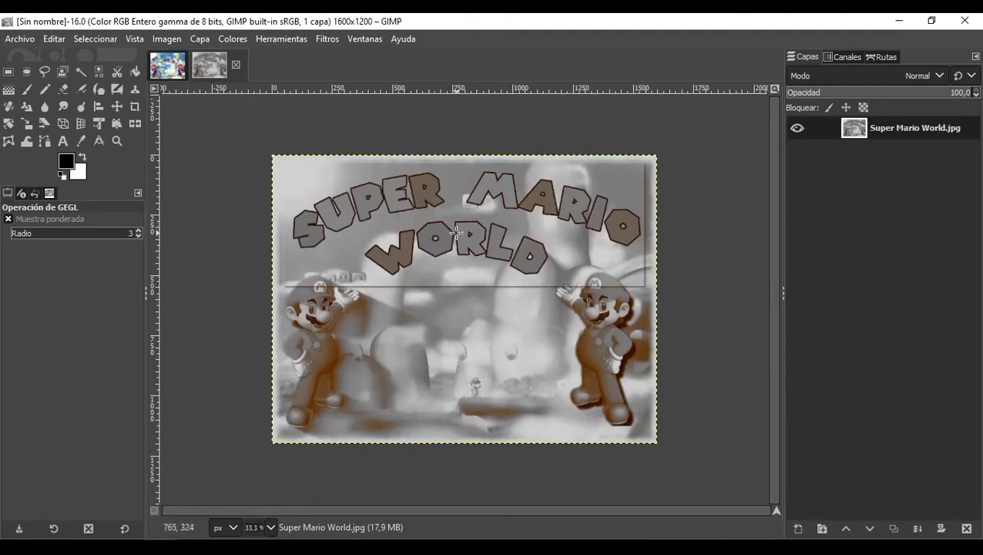
Step: Zoom in and out on the aged-photo copy to inspect the effect
{"action": "scroll", "coordinate": [457, 233], "scroll_direction": "up", "scroll_amount": 2}
{"action": "scroll", "coordinate": [456, 233], "scroll_direction": "down", "scroll_amount": 2}
{"action": "scroll", "coordinate": [488, 298], "scroll_direction": "up", "scroll_amount": 1}
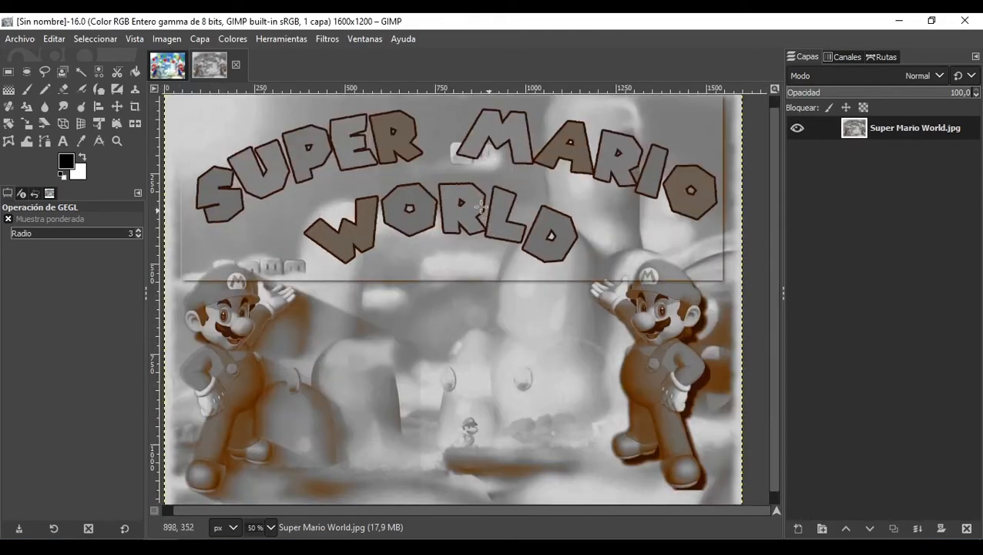
{"action": "scroll", "coordinate": [313, 286], "scroll_direction": "down", "scroll_amount": 2}
{"action": "scroll", "coordinate": [367, 214], "scroll_direction": "up", "scroll_amount": 1}
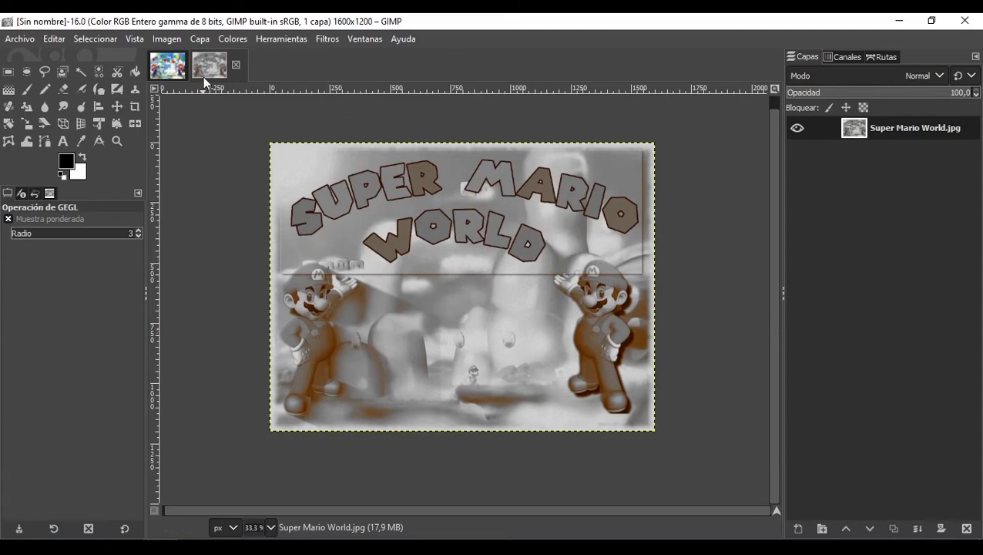
Step: Close the aged-photo copy without saving
{"action": "left_click", "coordinate": [239, 62]}
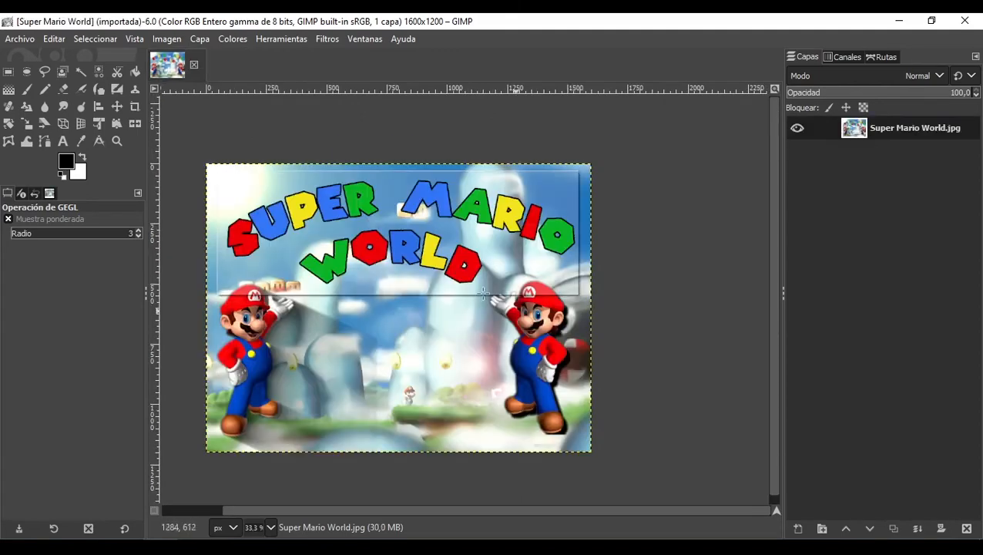
Step: Open the Mapa filter category for the original image
{"action": "left_click", "coordinate": [328, 40]}
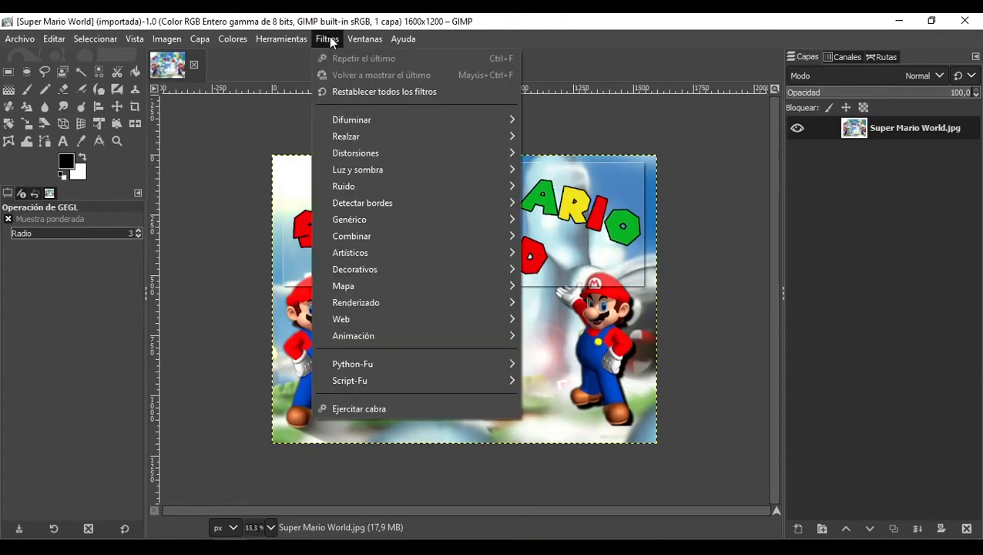
{"action": "mouse_move", "coordinate": [422, 288]}
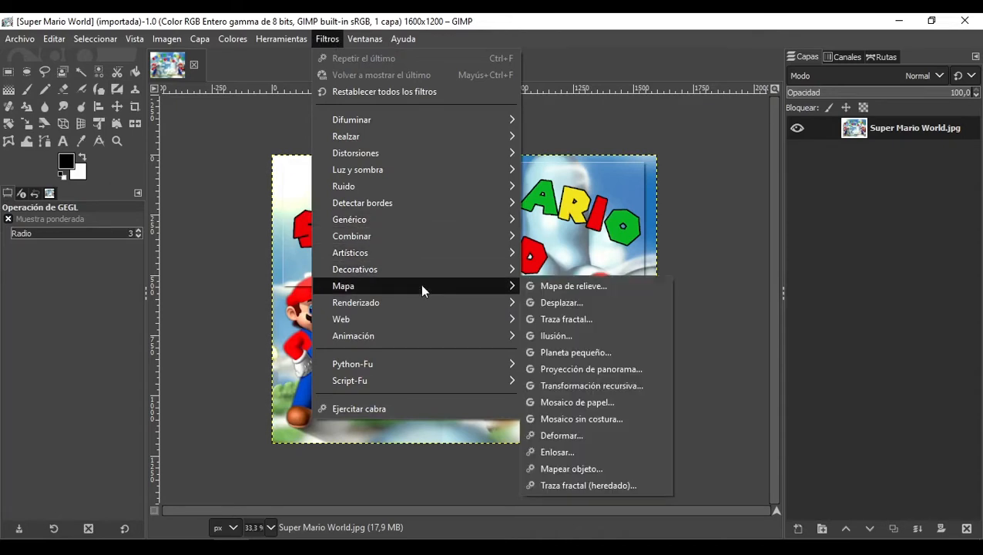
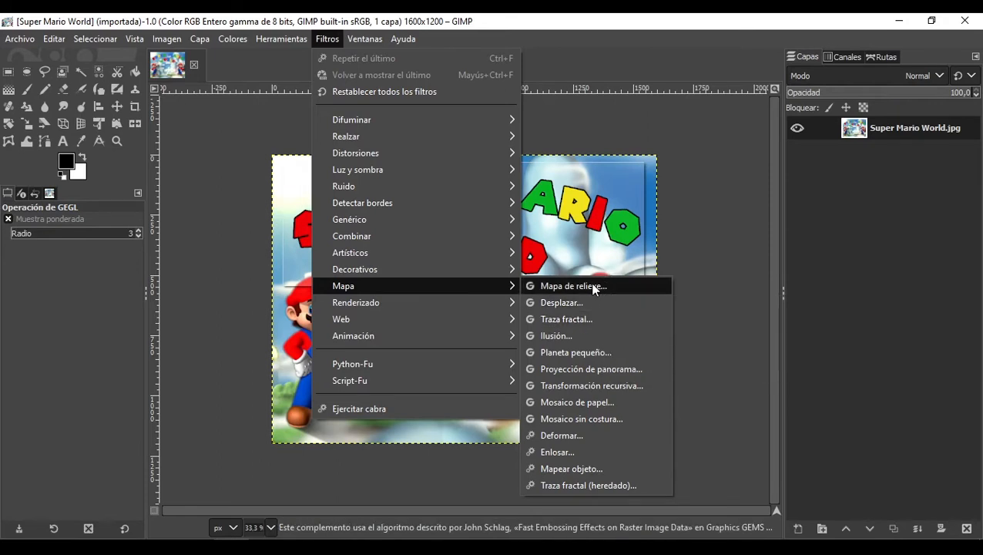
Step: Close the filter menu and open the recent image Marmol.jpg
{"action": "left_click", "coordinate": [212, 123]}
{"action": "left_click", "coordinate": [20, 40]}
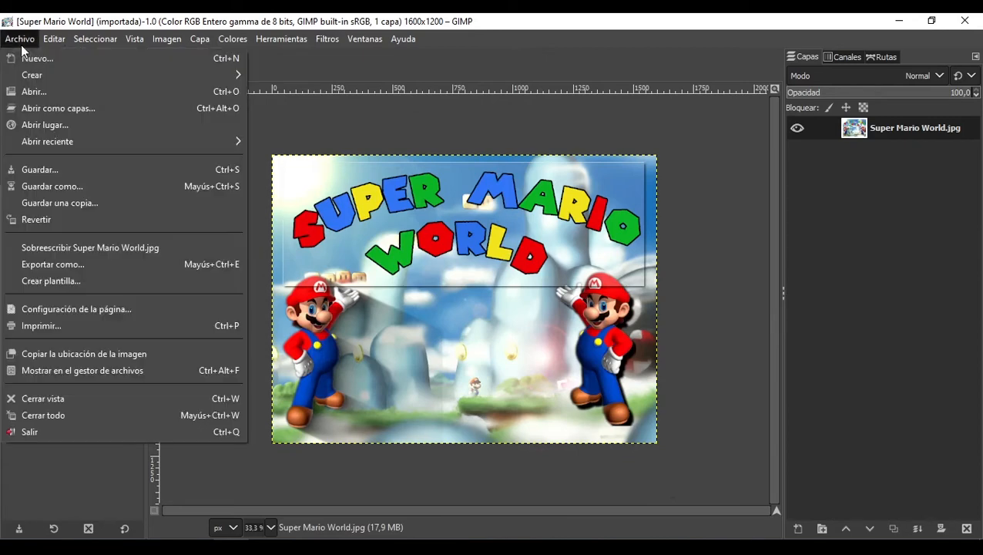
{"action": "mouse_move", "coordinate": [143, 144]}
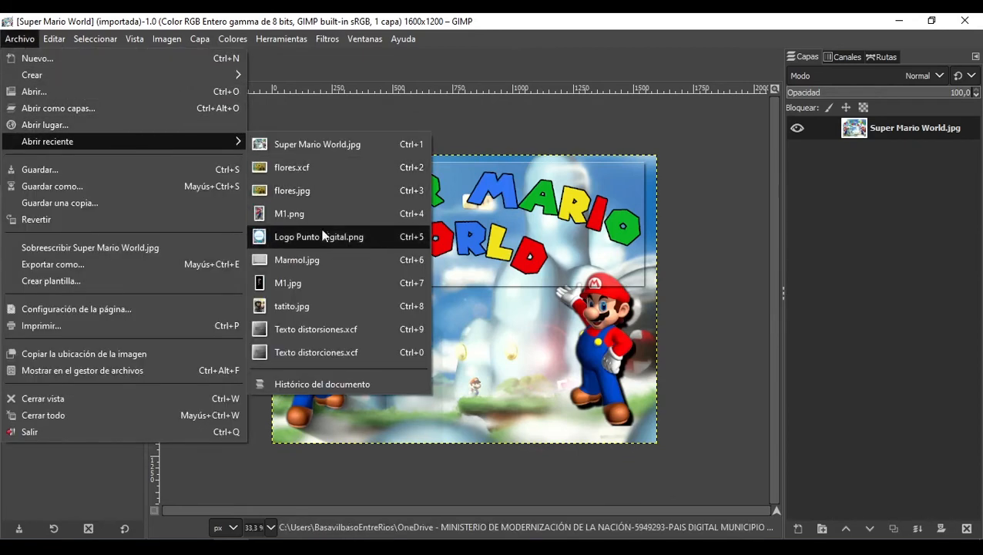
{"action": "left_click", "coordinate": [312, 258]}
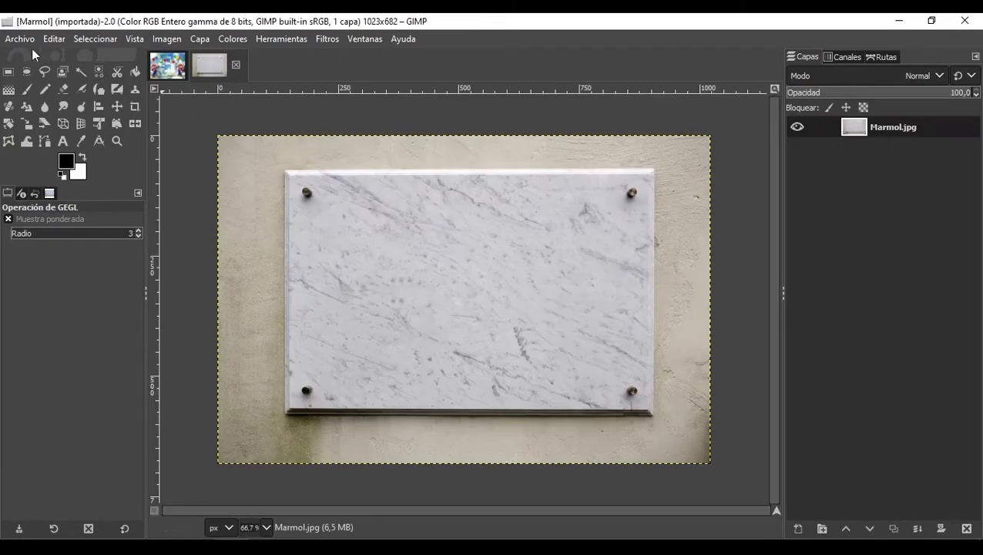
Step: Open Perfil.png from the Materiales folder as a layer and move the Punto Digital logo toward the plate's right side
{"action": "left_click", "coordinate": [14, 40]}
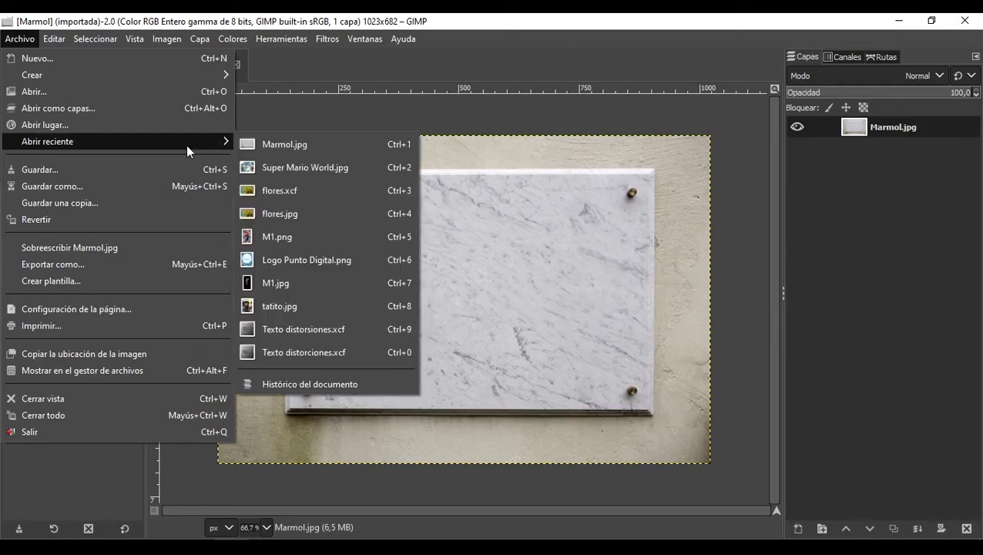
{"action": "left_click", "coordinate": [138, 109]}
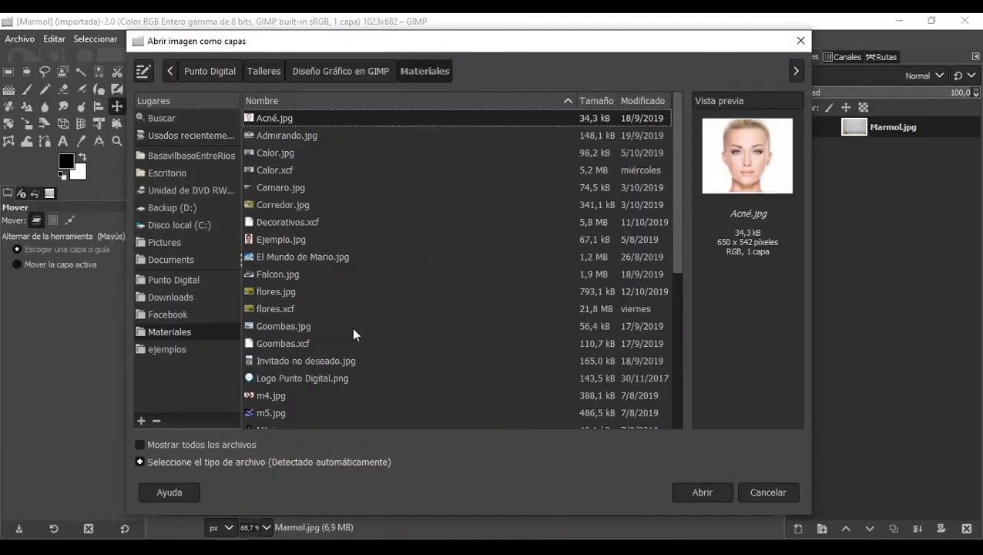
{"action": "left_click", "coordinate": [188, 350]}
{"action": "left_click_drag", "start_coordinate": [278, 305], "coordinate": [783, 177]}
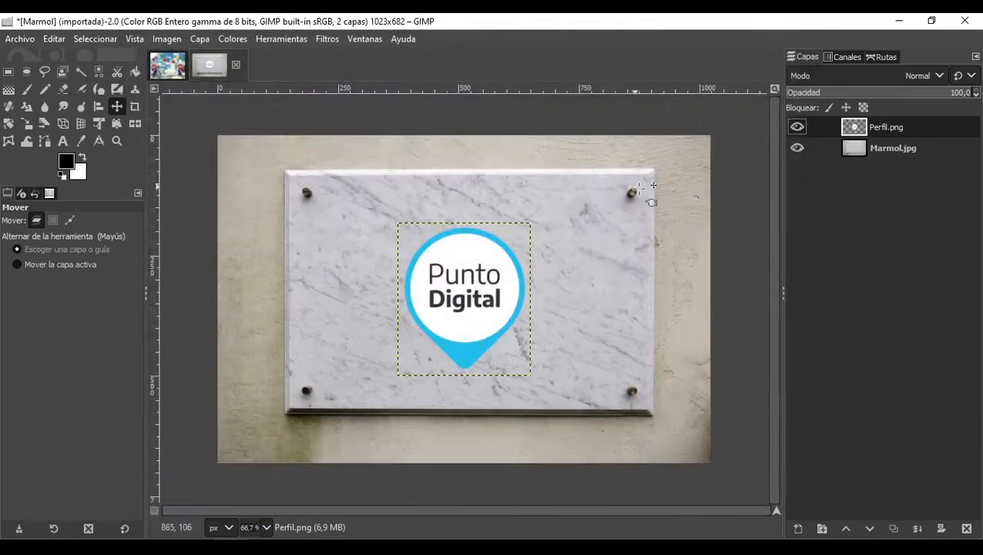
{"action": "left_click_drag", "start_coordinate": [465, 290], "coordinate": [639, 289]}
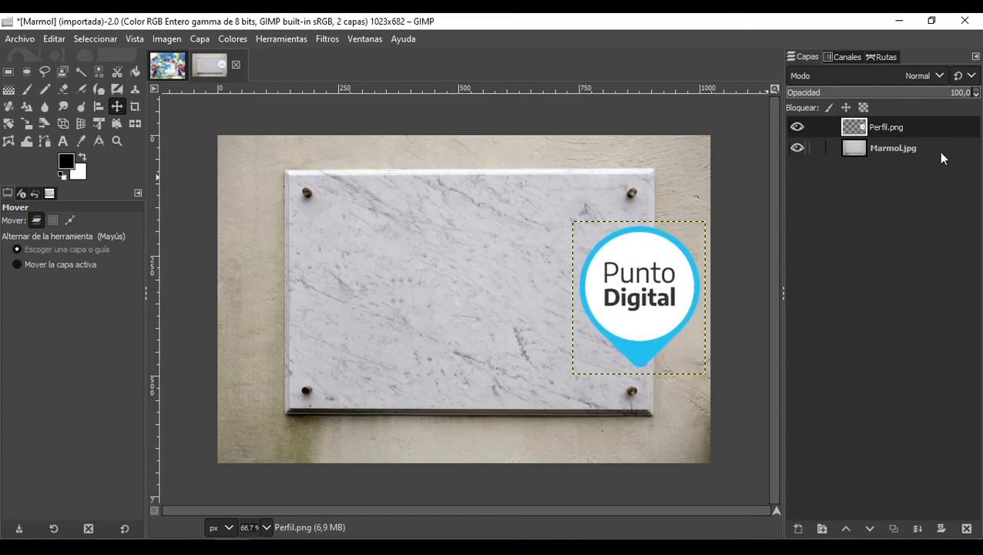
Step: Select the Marmol.jpg layer and open the Mapa de relieve filter with Perfil.png as auxiliary input
{"action": "left_click", "coordinate": [908, 154]}
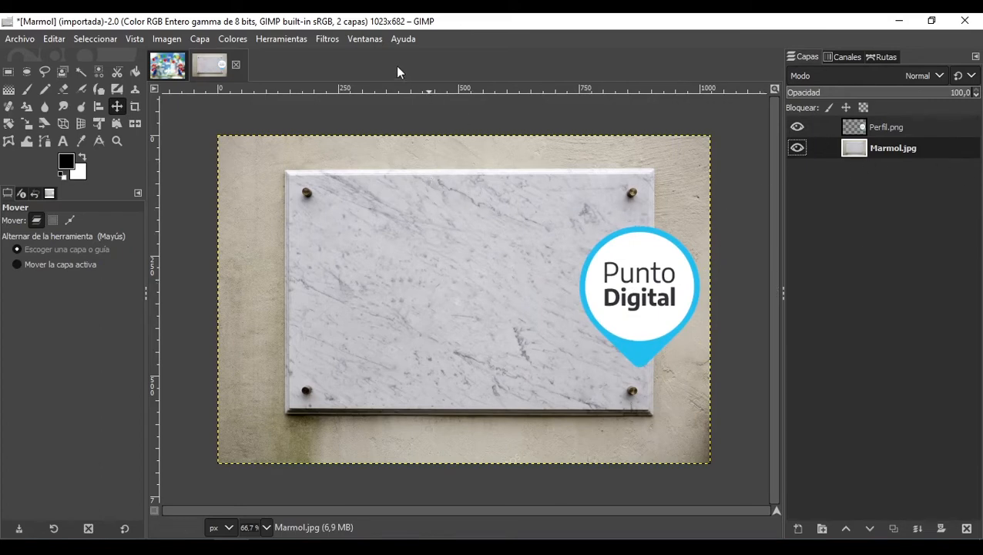
{"action": "left_click", "coordinate": [326, 40]}
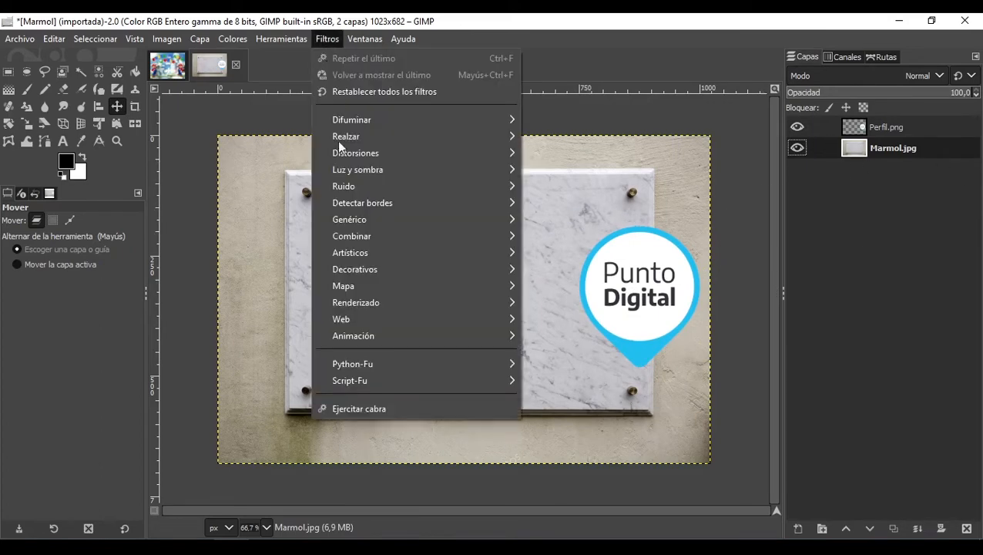
{"action": "mouse_move", "coordinate": [401, 286]}
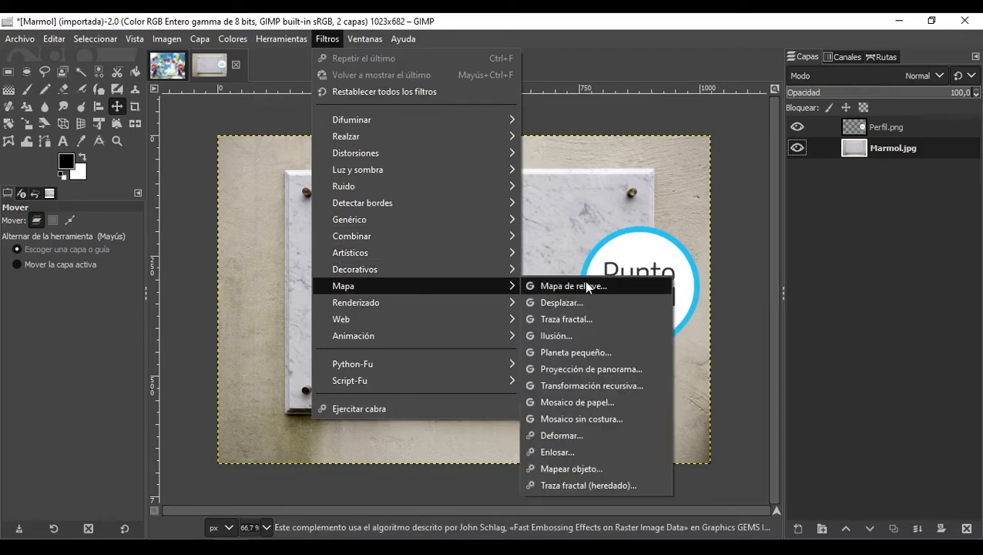
{"action": "left_click", "coordinate": [583, 286]}
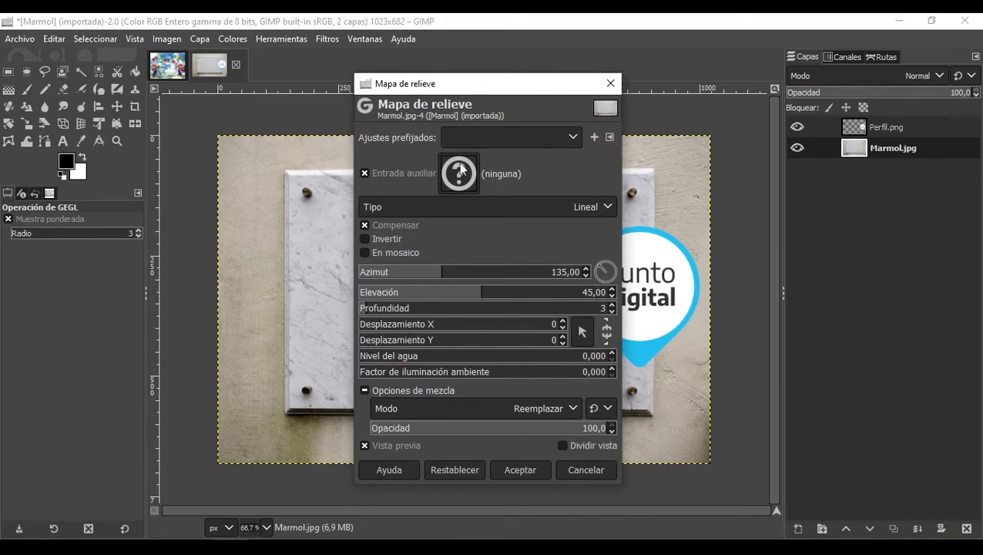
{"action": "left_click", "coordinate": [459, 174]}
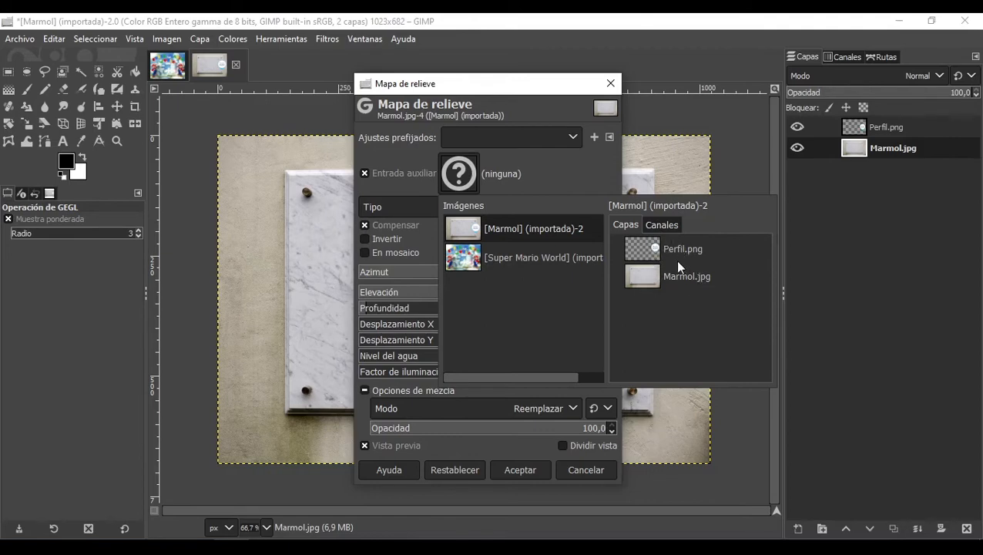
{"action": "left_click", "coordinate": [656, 257]}
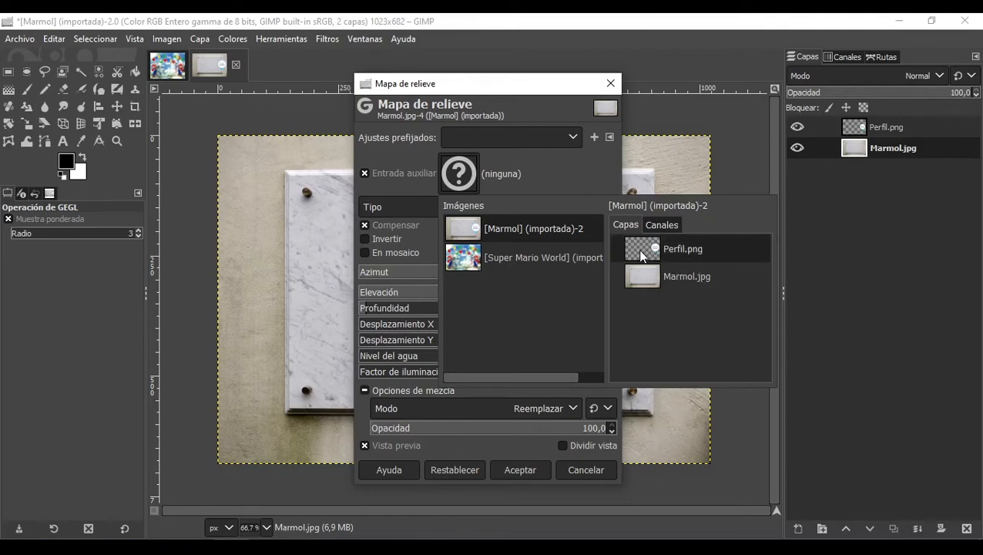
{"action": "double_click", "coordinate": [661, 256]}
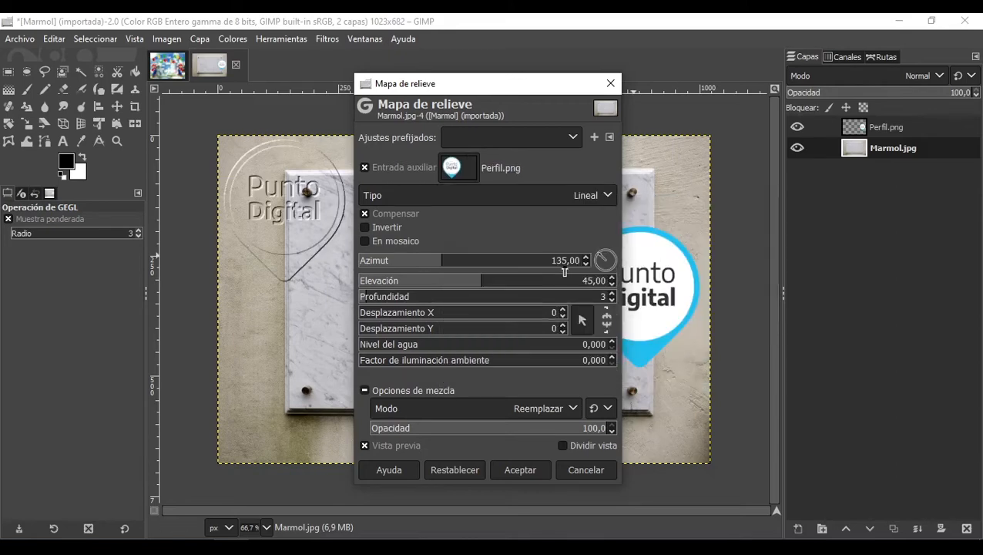
Step: Set the relief map azimuth to 87.66
{"action": "left_click_drag", "start_coordinate": [454, 86], "coordinate": [583, 95]}
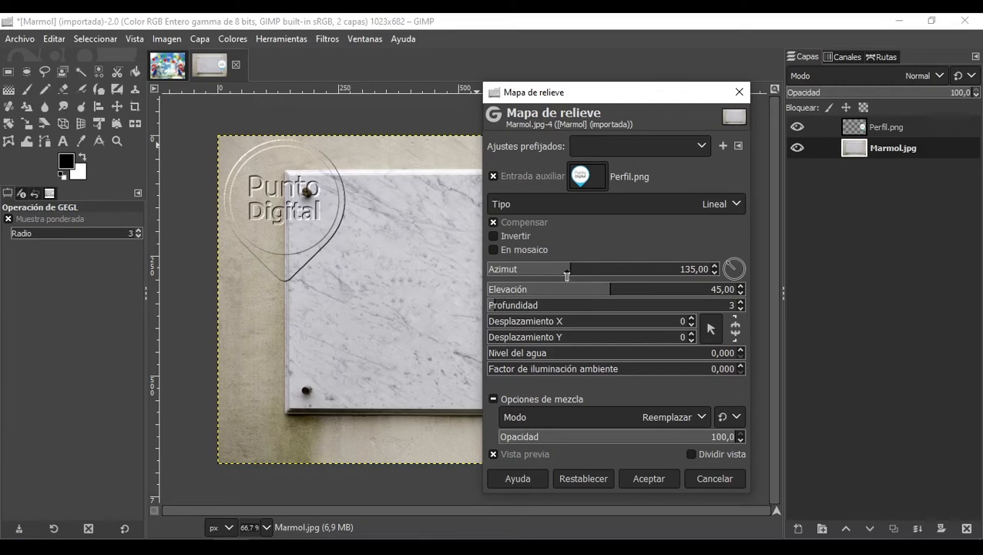
{"action": "left_click_drag", "start_coordinate": [567, 275], "coordinate": [518, 279]}
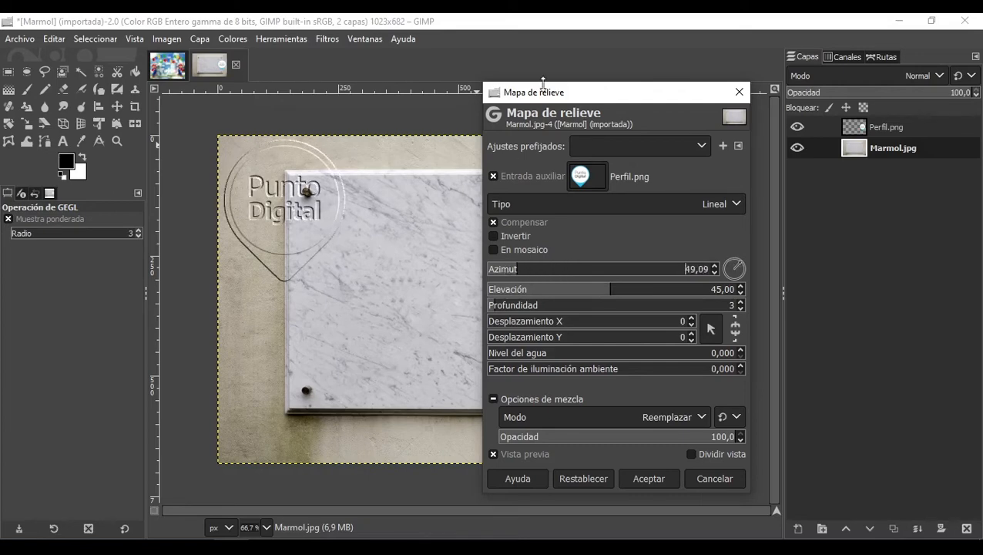
{"action": "left_click_drag", "start_coordinate": [572, 96], "coordinate": [794, 248]}
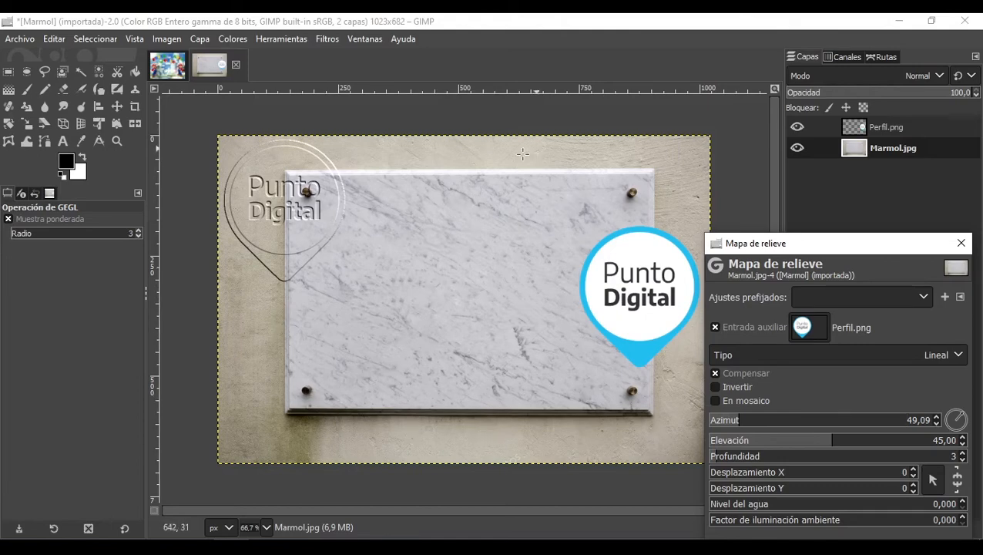
{"action": "left_click_drag", "start_coordinate": [830, 254], "coordinate": [614, 160]}
{"action": "left_click_drag", "start_coordinate": [524, 327], "coordinate": [547, 328]}
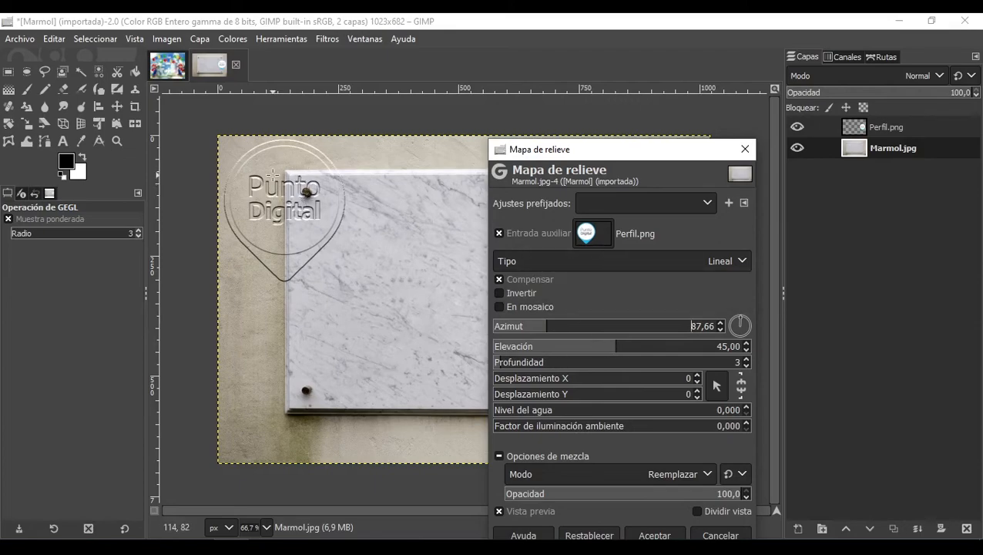
Step: Set the relief map depth to 4 and elevation to 50.97
{"action": "scroll", "coordinate": [272, 174], "scroll_direction": "up", "scroll_amount": 3}
{"action": "scroll", "coordinate": [273, 174], "scroll_direction": "down", "scroll_amount": 3}
{"action": "scroll", "coordinate": [264, 151], "scroll_direction": "up", "scroll_amount": 2}
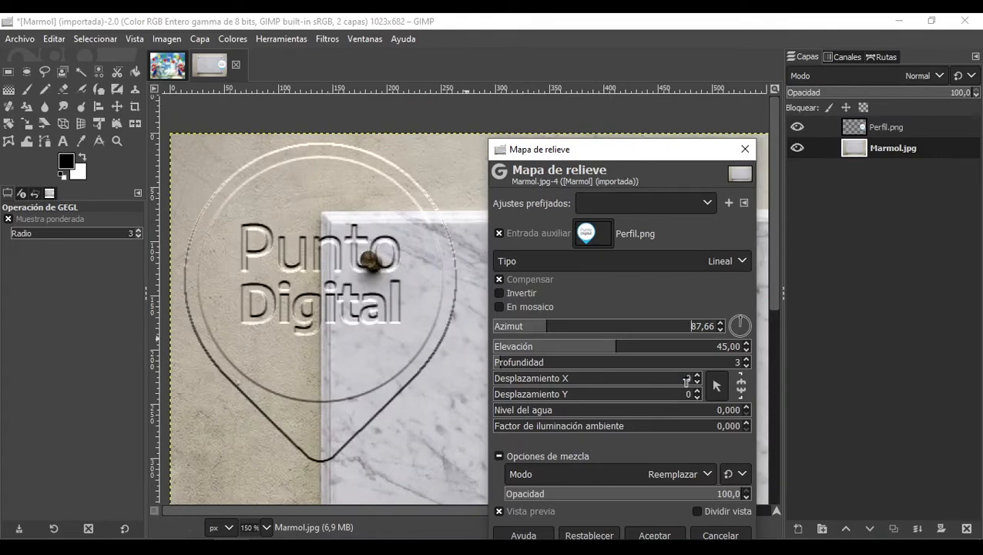
{"action": "mouse_move", "coordinate": [617, 355]}
{"action": "left_mouse_down"}
{"action": "mouse_move", "coordinate": [669, 355]}
{"action": "mouse_move", "coordinate": [540, 345]}
{"action": "mouse_move", "coordinate": [644, 357]}
{"action": "mouse_move", "coordinate": [618, 361]}
{"action": "left_mouse_up"}
{"action": "mouse_move", "coordinate": [522, 366]}
{"action": "left_mouse_down"}
{"action": "mouse_move", "coordinate": [636, 367]}
{"action": "mouse_move", "coordinate": [505, 364]}
{"action": "left_mouse_up"}
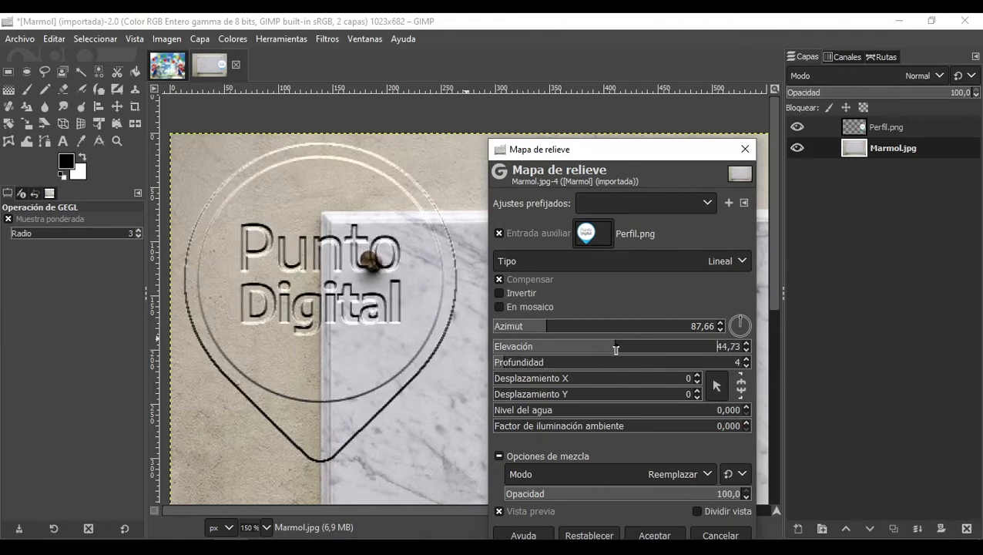
{"action": "mouse_move", "coordinate": [616, 348]}
{"action": "left_mouse_down"}
{"action": "mouse_move", "coordinate": [658, 348]}
{"action": "mouse_move", "coordinate": [634, 354]}
{"action": "left_mouse_up"}
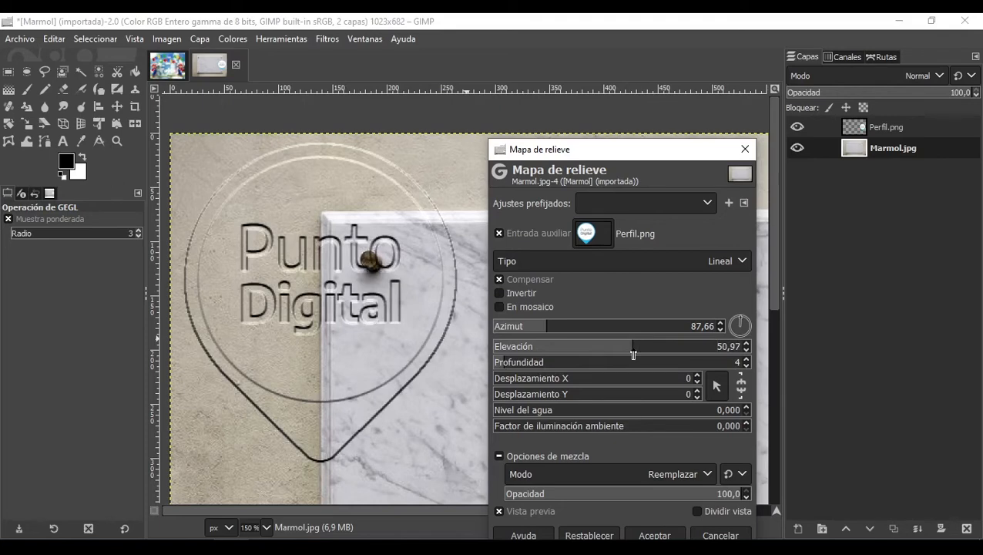
{"action": "scroll", "coordinate": [308, 312], "scroll_direction": "down", "scroll_amount": 2}
{"action": "scroll", "coordinate": [355, 321], "scroll_direction": "up", "scroll_amount": 1}
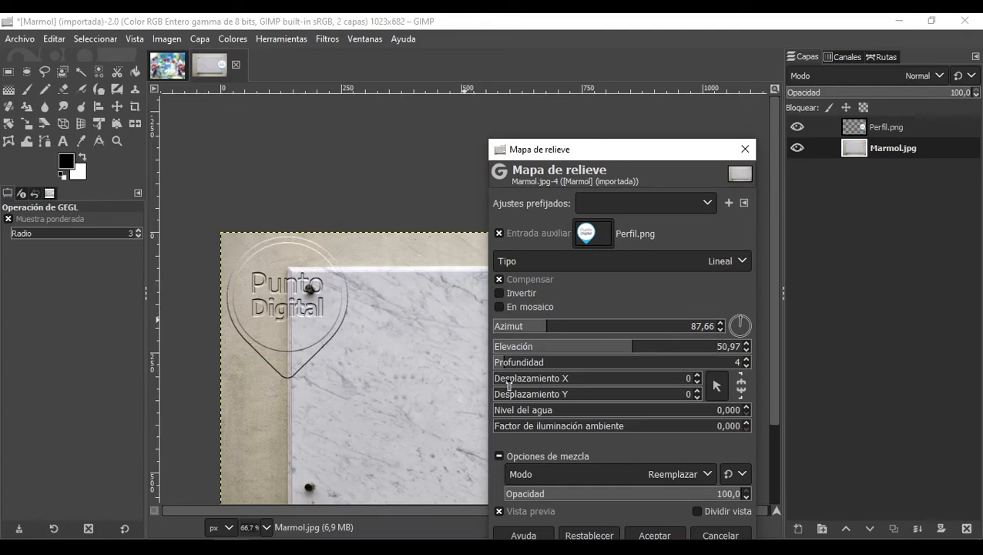
Step: Set the relief map offsets to X -377 and Y -138 to centre the embossed logo on the plate
{"action": "left_click_drag", "start_coordinate": [508, 385], "coordinate": [408, 381]}
{"action": "left_click_drag", "start_coordinate": [612, 152], "coordinate": [811, 64]}
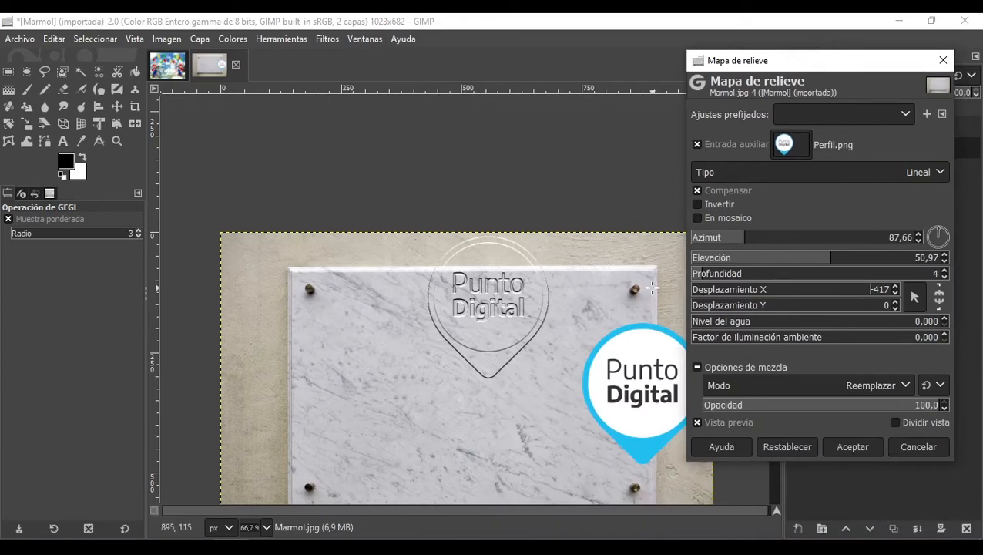
{"action": "left_click_drag", "start_coordinate": [699, 308], "coordinate": [624, 306]}
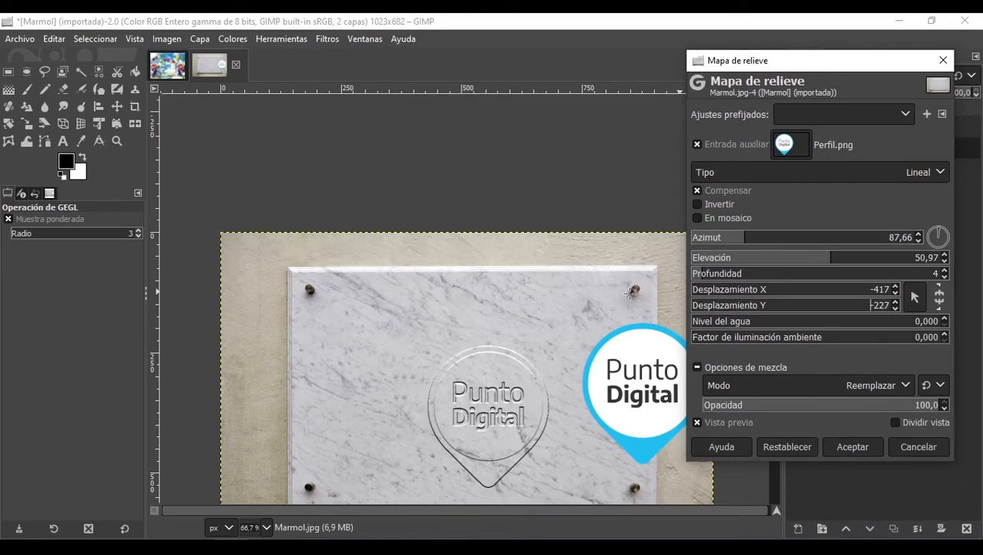
{"action": "scroll", "coordinate": [561, 405], "scroll_direction": "down", "scroll_amount": 3}
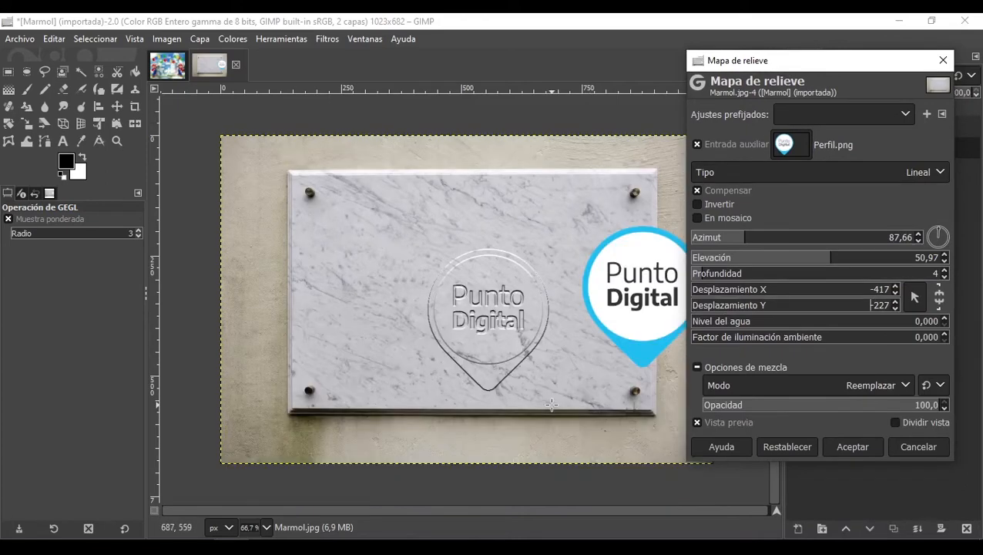
{"action": "left_click_drag", "start_coordinate": [703, 308], "coordinate": [616, 292]}
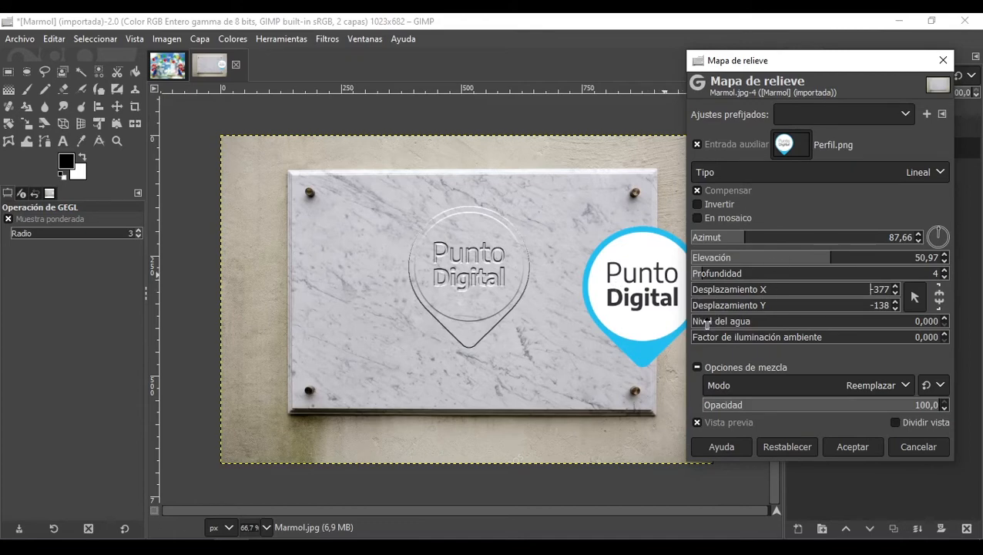
Step: Set the water level to 1.000 and the ambient lighting factor to 0.125
{"action": "left_click_drag", "start_coordinate": [707, 325], "coordinate": [947, 321]}
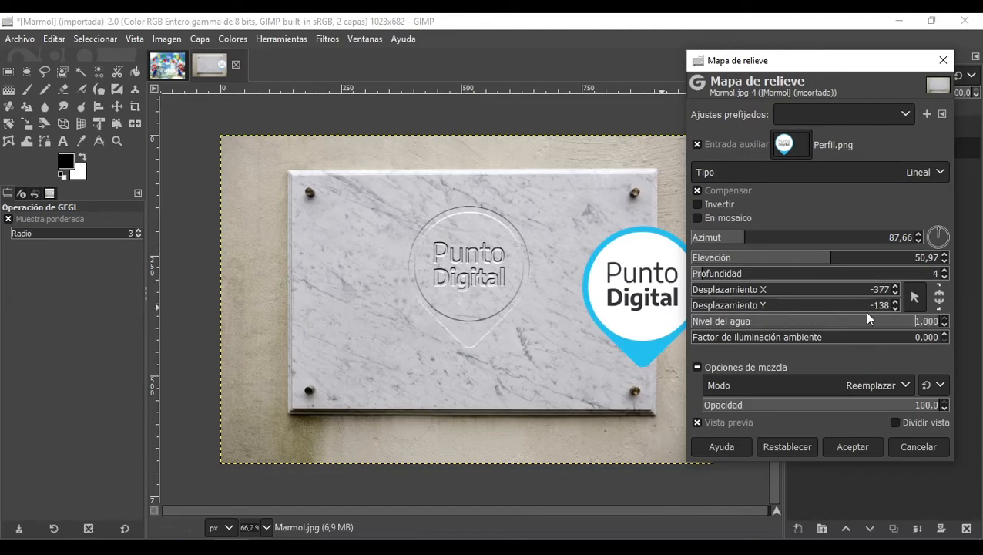
{"action": "left_click_drag", "start_coordinate": [867, 320], "coordinate": [980, 326]}
{"action": "mouse_move", "coordinate": [706, 337]}
{"action": "left_mouse_down"}
{"action": "mouse_move", "coordinate": [929, 343]}
{"action": "mouse_move", "coordinate": [707, 347]}
{"action": "mouse_move", "coordinate": [812, 336]}
{"action": "mouse_move", "coordinate": [721, 337]}
{"action": "left_mouse_up"}
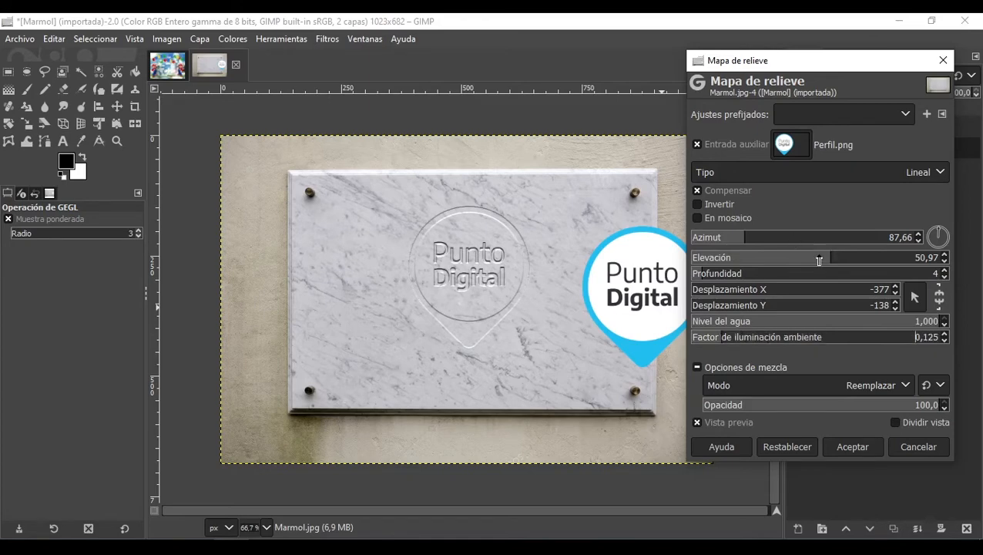
Step: Try a relief map elevation of 36.66 and depth of 7, zooming in on the embossed logo
{"action": "left_click_drag", "start_coordinate": [836, 262], "coordinate": [788, 259]}
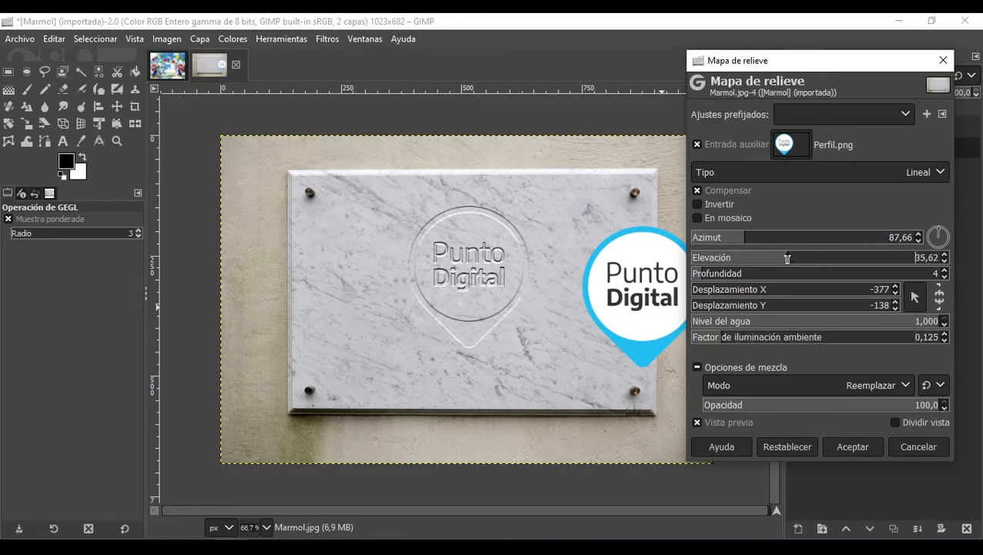
{"action": "mouse_move", "coordinate": [710, 276]}
{"action": "left_mouse_down"}
{"action": "mouse_move", "coordinate": [726, 277]}
{"action": "mouse_move", "coordinate": [716, 278]}
{"action": "left_mouse_up"}
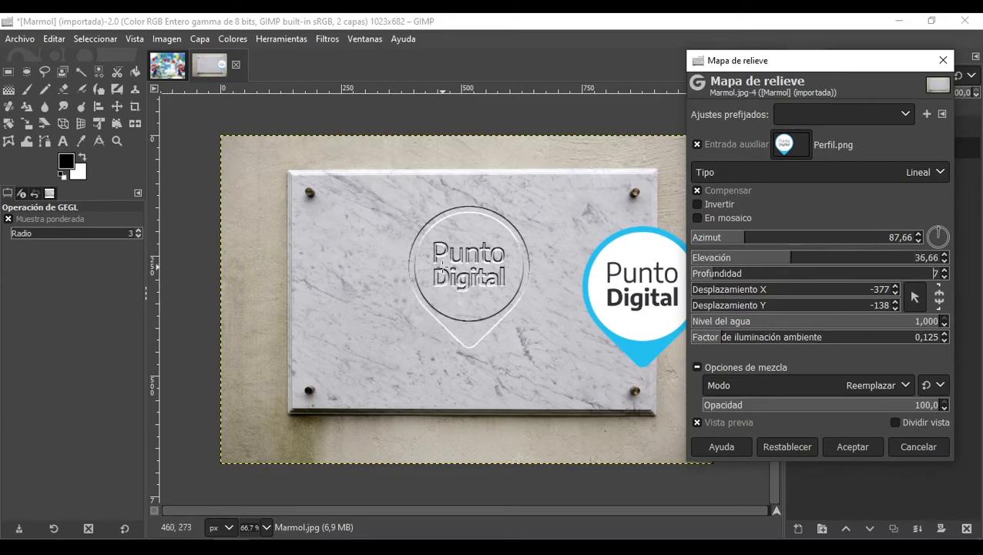
{"action": "scroll", "coordinate": [497, 239], "scroll_direction": "up", "scroll_amount": 3}
{"action": "scroll", "coordinate": [582, 237], "scroll_direction": "down", "scroll_amount": 1}
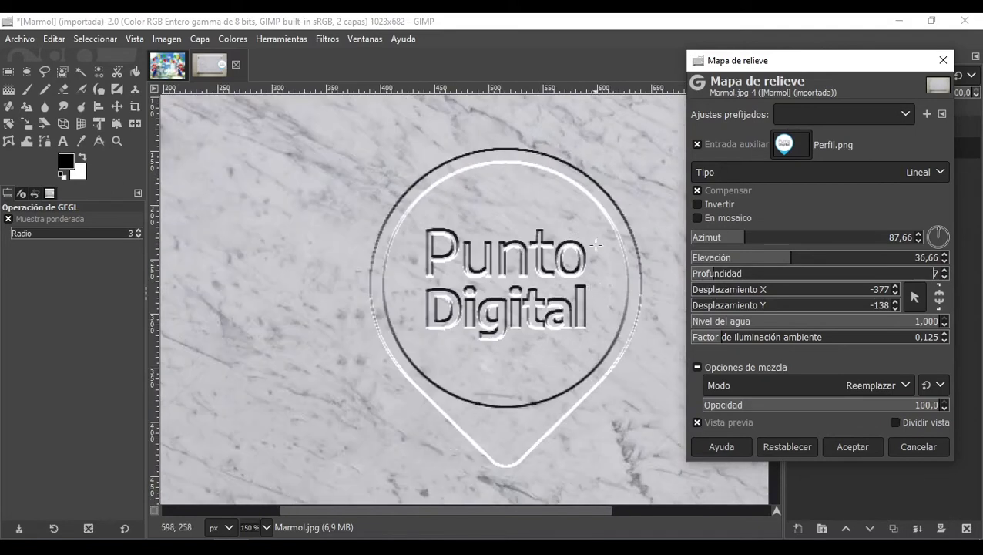
Step: Set the relief map elevation to 51.49, depth to 3 and X offset to -277
{"action": "left_click_drag", "start_coordinate": [774, 260], "coordinate": [833, 262]}
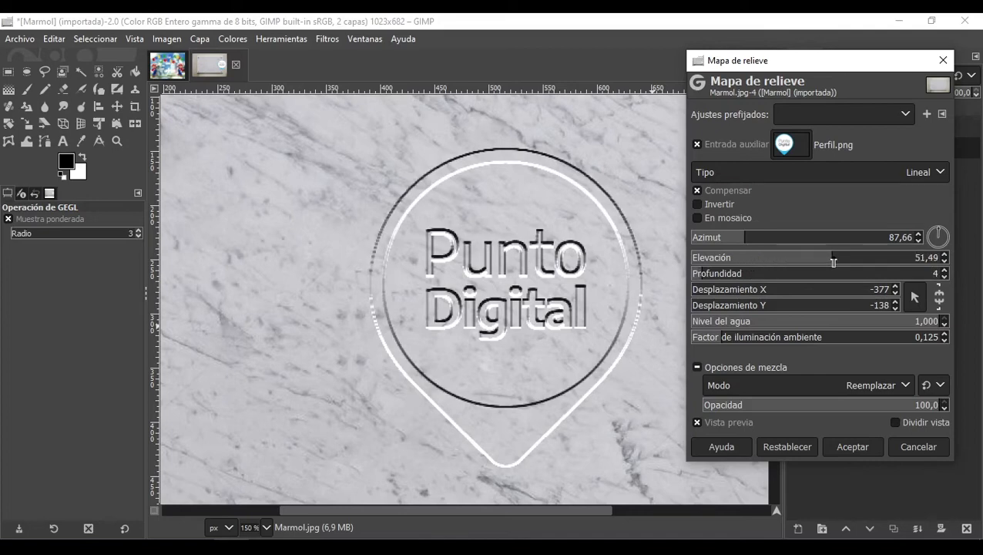
{"action": "mouse_move", "coordinate": [701, 275]}
{"action": "left_mouse_down"}
{"action": "mouse_move", "coordinate": [718, 278]}
{"action": "mouse_move", "coordinate": [699, 282]}
{"action": "left_mouse_up"}
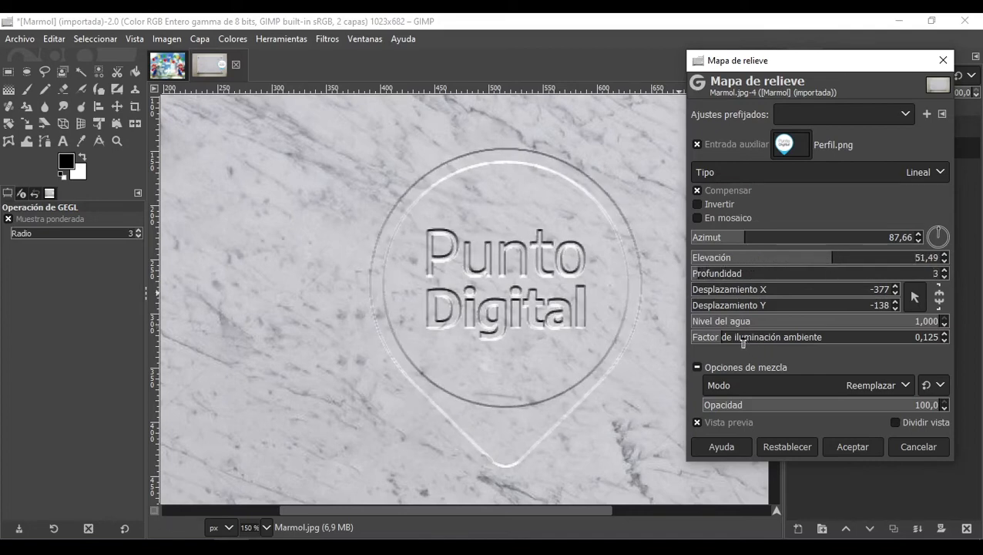
{"action": "scroll", "coordinate": [672, 316], "scroll_direction": "down", "scroll_amount": 3}
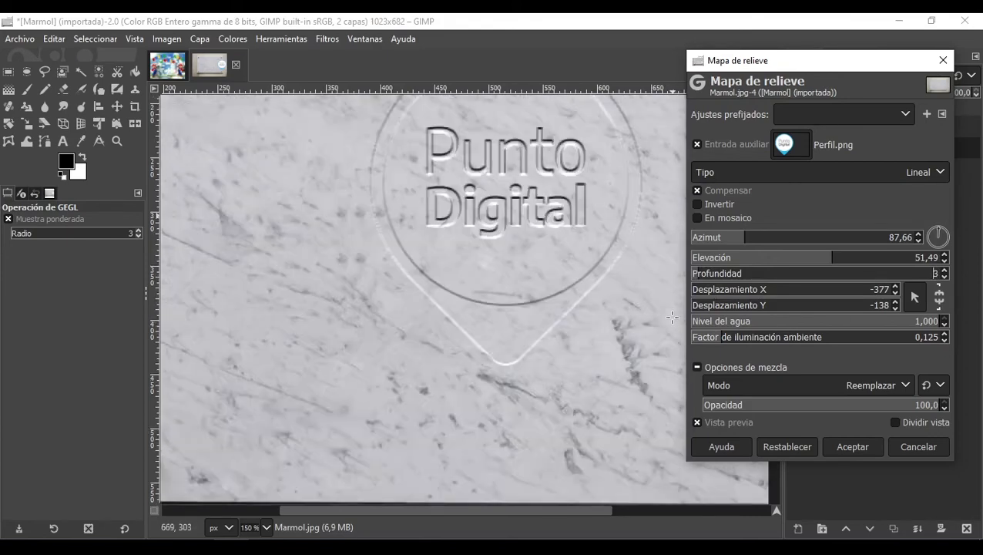
{"action": "scroll", "coordinate": [672, 317], "scroll_direction": "down", "scroll_amount": 3}
{"action": "scroll", "coordinate": [647, 312], "scroll_direction": "down", "scroll_amount": 1}
{"action": "scroll", "coordinate": [626, 310], "scroll_direction": "up", "scroll_amount": 1}
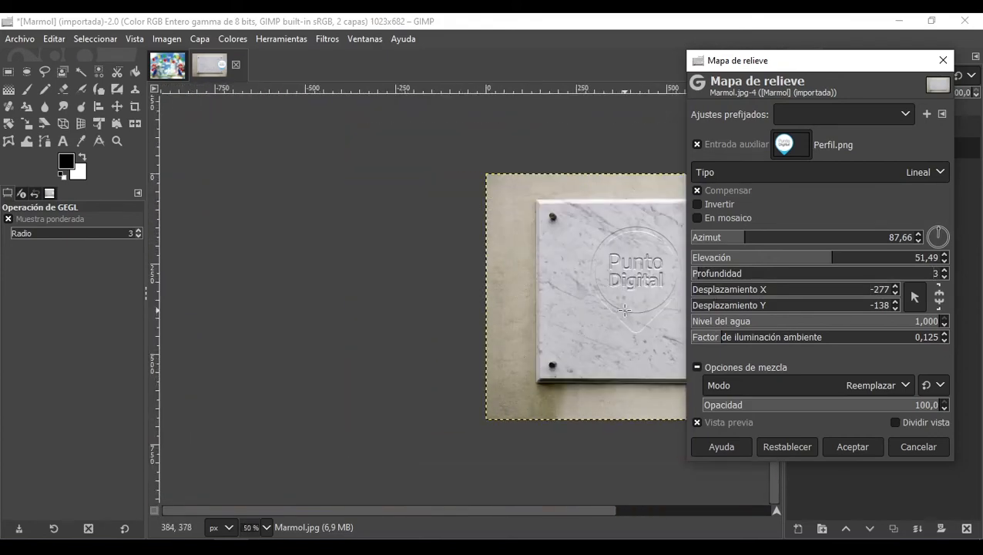
Step: Apply the relief map filter and inspect the embossed logo on the marble plate
{"action": "left_click", "coordinate": [849, 452]}
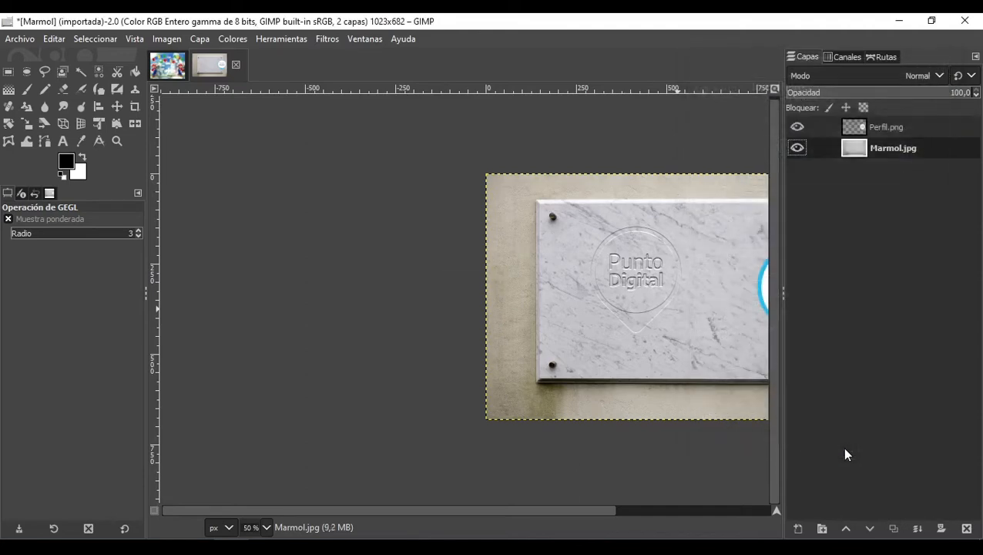
{"action": "scroll", "coordinate": [586, 250], "scroll_direction": "up", "scroll_amount": 2}
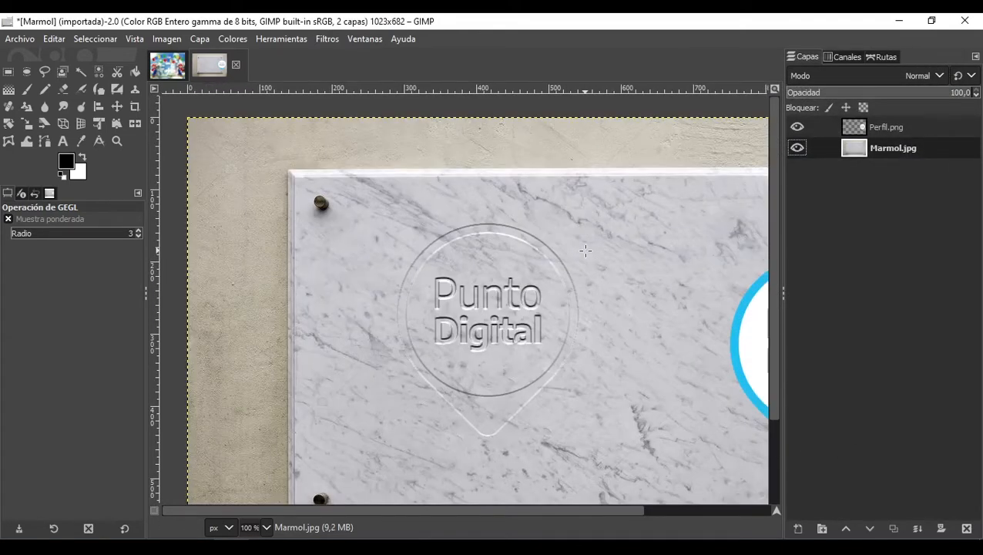
{"action": "left_click_drag", "start_coordinate": [496, 186], "coordinate": [399, 145]}
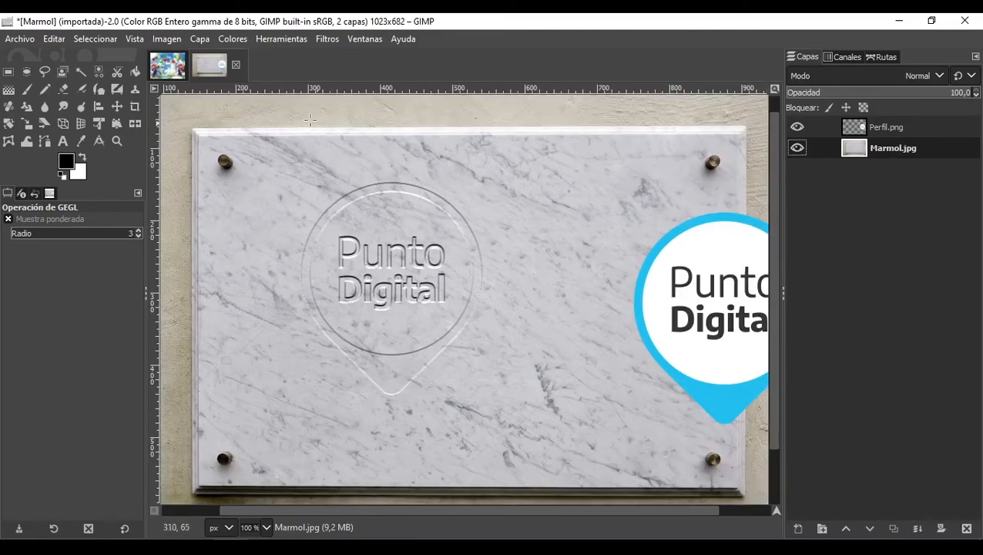
Step: Switch to the Super Mario World image and open M1.png from the Materiales folder as a layer
{"action": "left_click", "coordinate": [167, 71]}
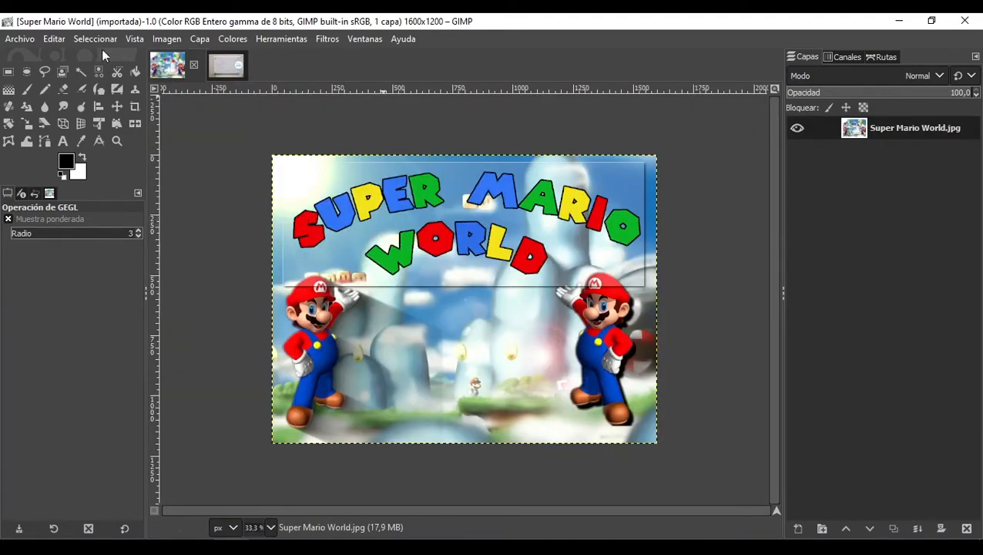
{"action": "left_click", "coordinate": [27, 40]}
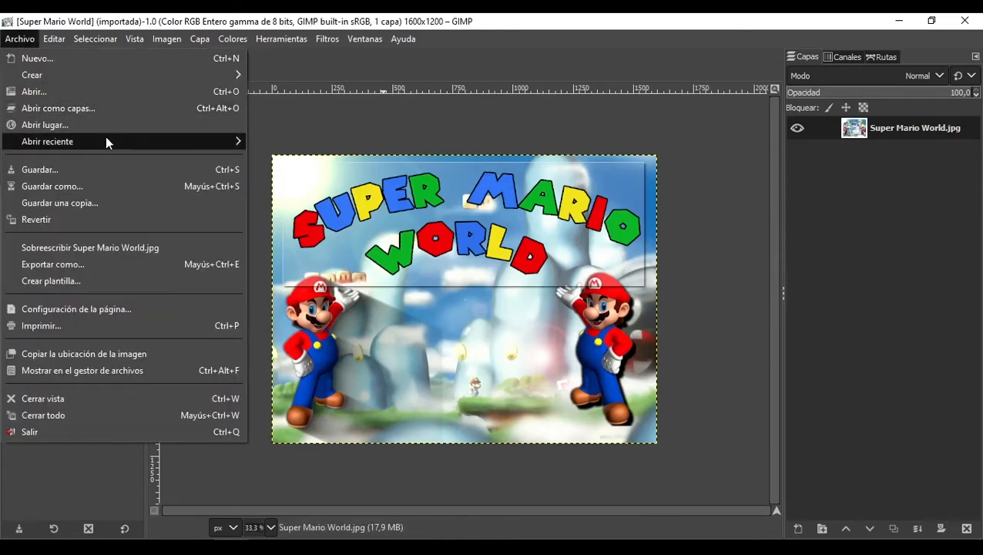
{"action": "left_click", "coordinate": [103, 107]}
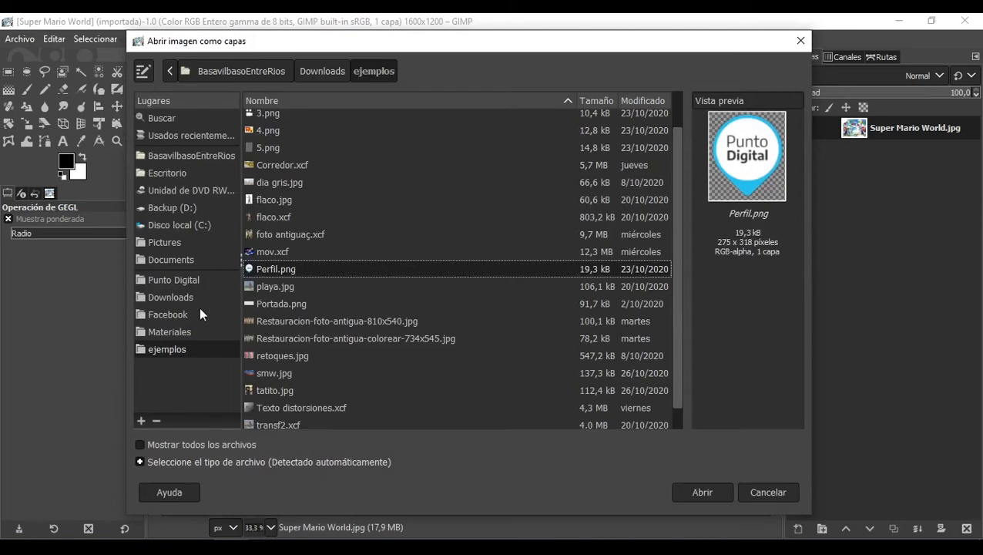
{"action": "left_click", "coordinate": [175, 337]}
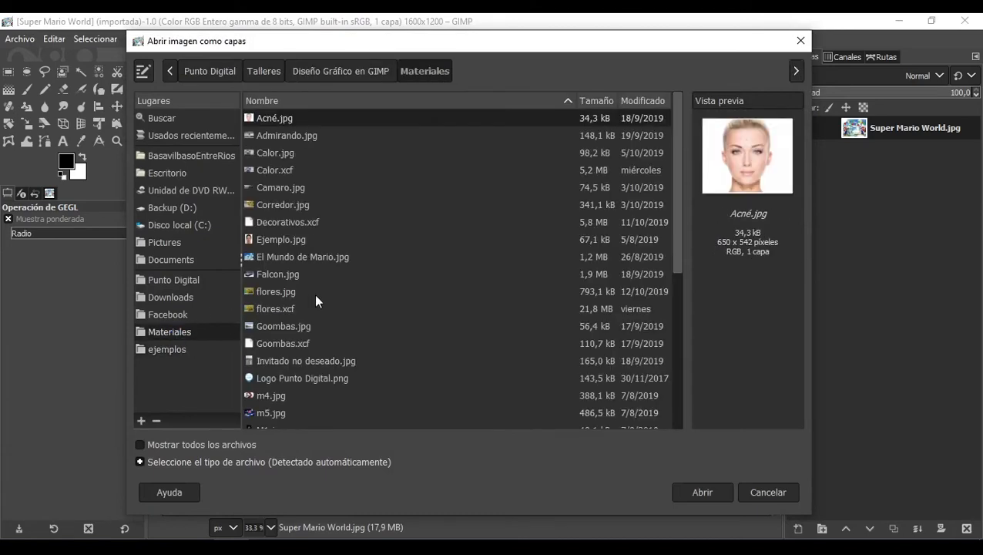
{"action": "scroll", "coordinate": [267, 303], "scroll_direction": "down", "scroll_amount": 3}
{"action": "left_click", "coordinate": [284, 320]}
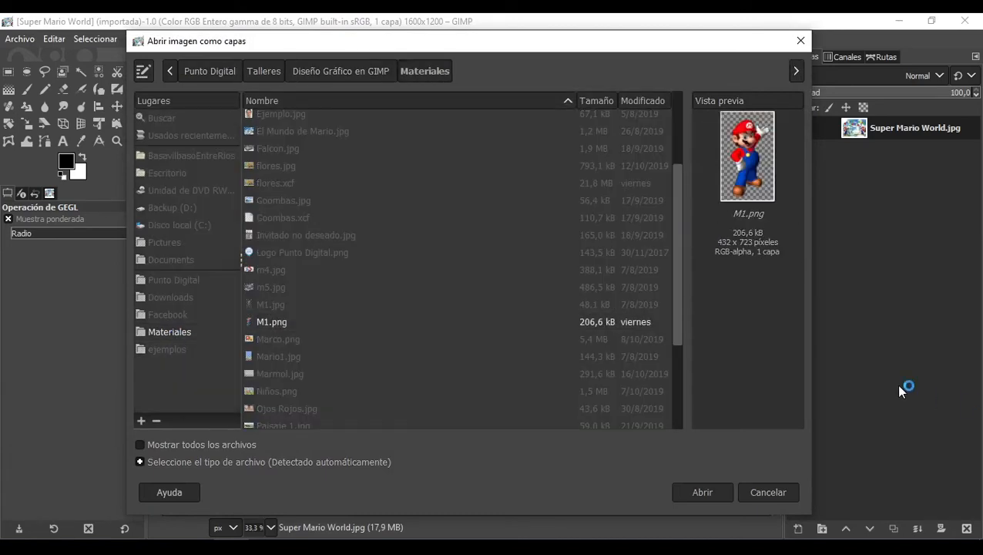
{"action": "key", "text": "Return"}
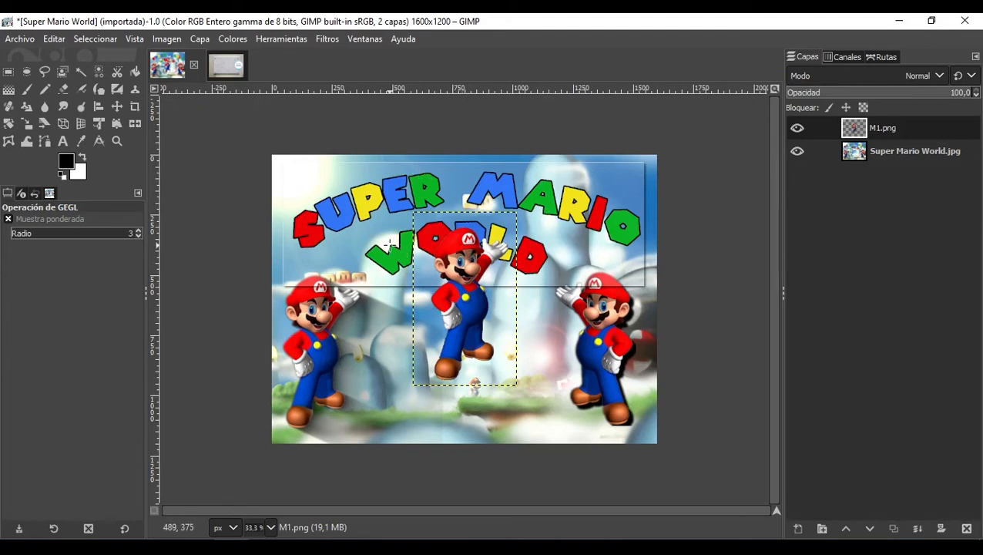
Step: Open the Desplazar map filter on the Super Mario World.jpg layer and set M1.png as its auxiliary input
{"action": "left_click", "coordinate": [327, 39]}
{"action": "left_click", "coordinate": [917, 158]}
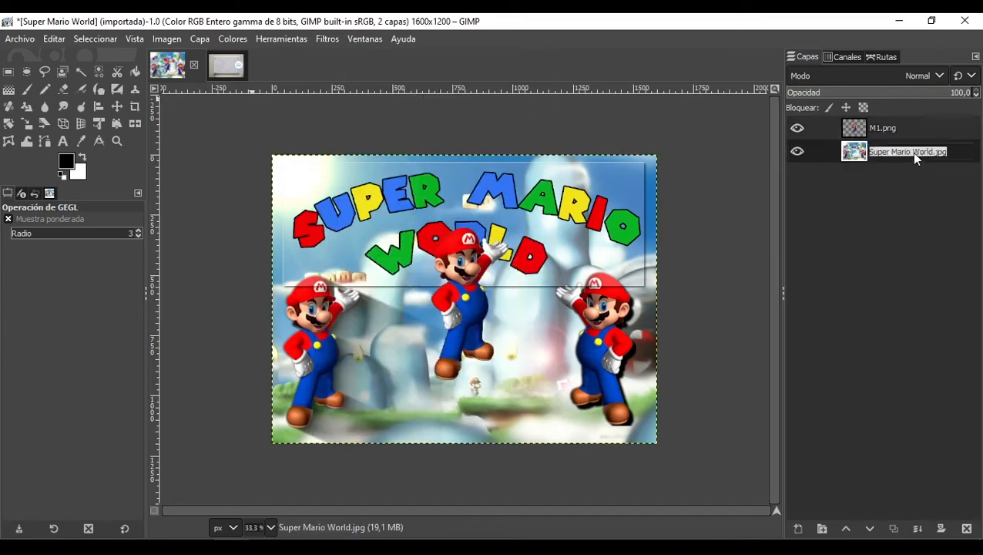
{"action": "left_click", "coordinate": [320, 40]}
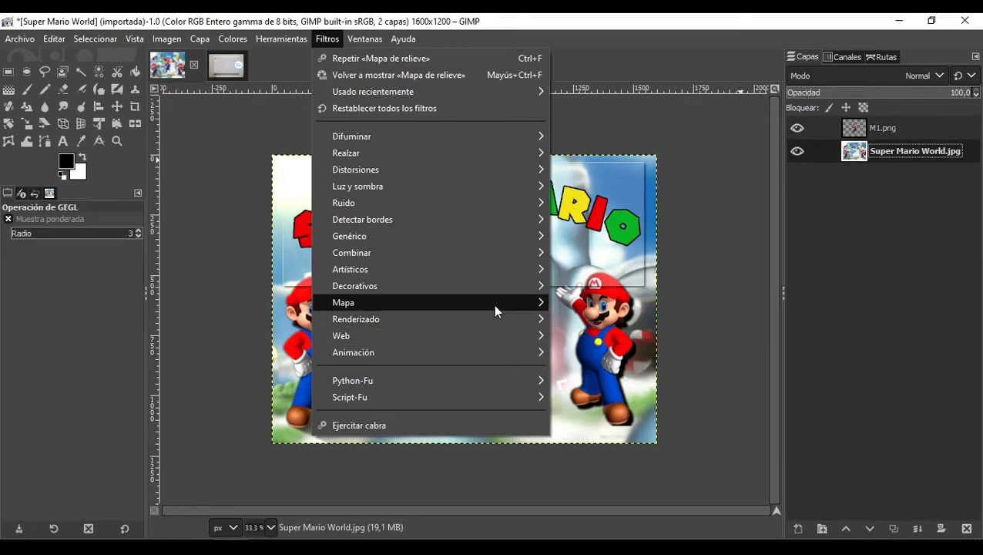
{"action": "mouse_move", "coordinate": [494, 304]}
{"action": "left_click", "coordinate": [629, 318]}
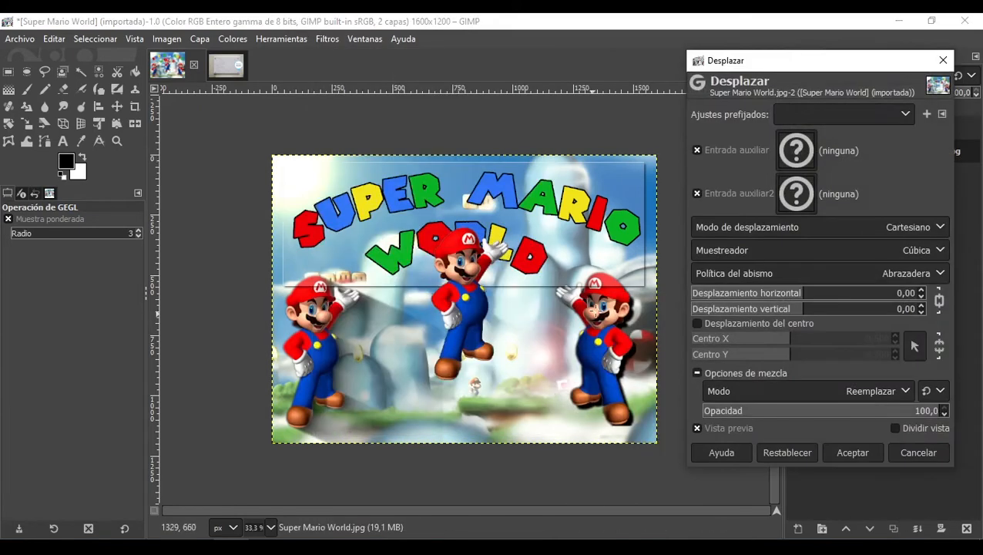
{"action": "left_click", "coordinate": [795, 151]}
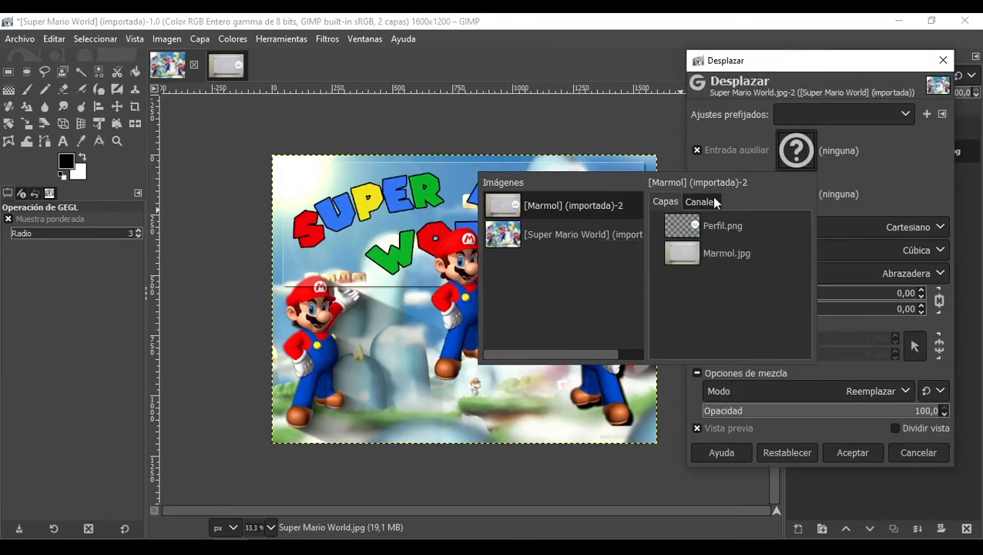
{"action": "left_click", "coordinate": [570, 241]}
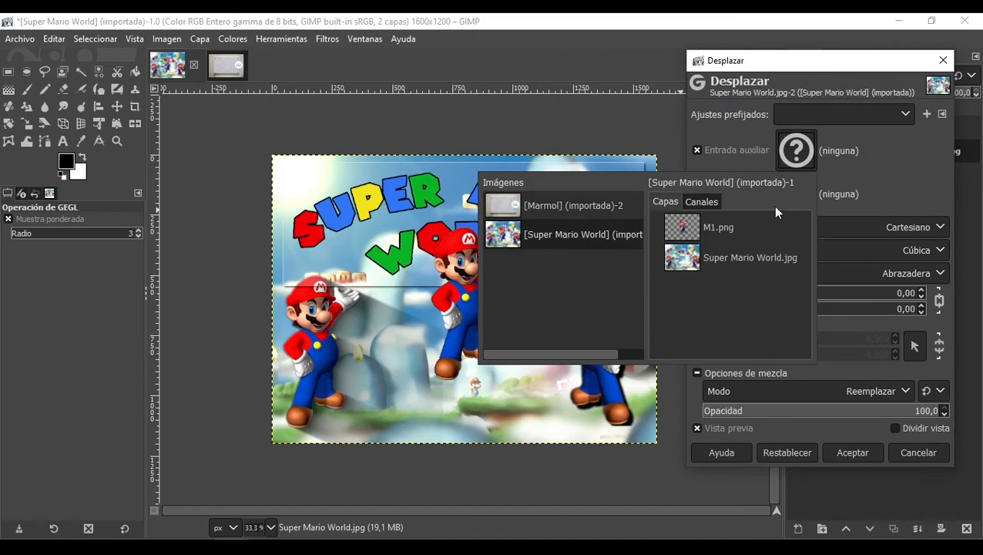
{"action": "left_click", "coordinate": [577, 204]}
{"action": "left_click", "coordinate": [587, 233]}
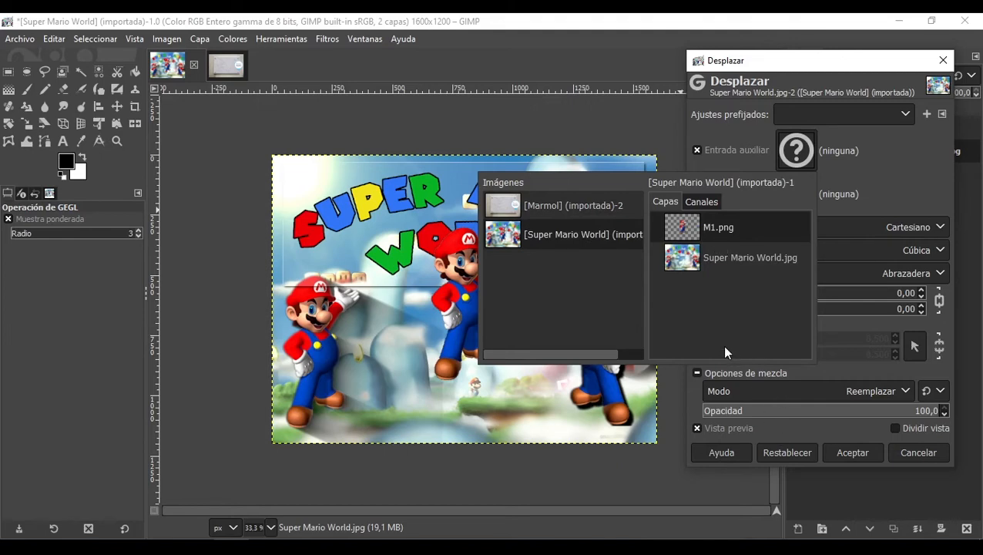
{"action": "left_click", "coordinate": [730, 232]}
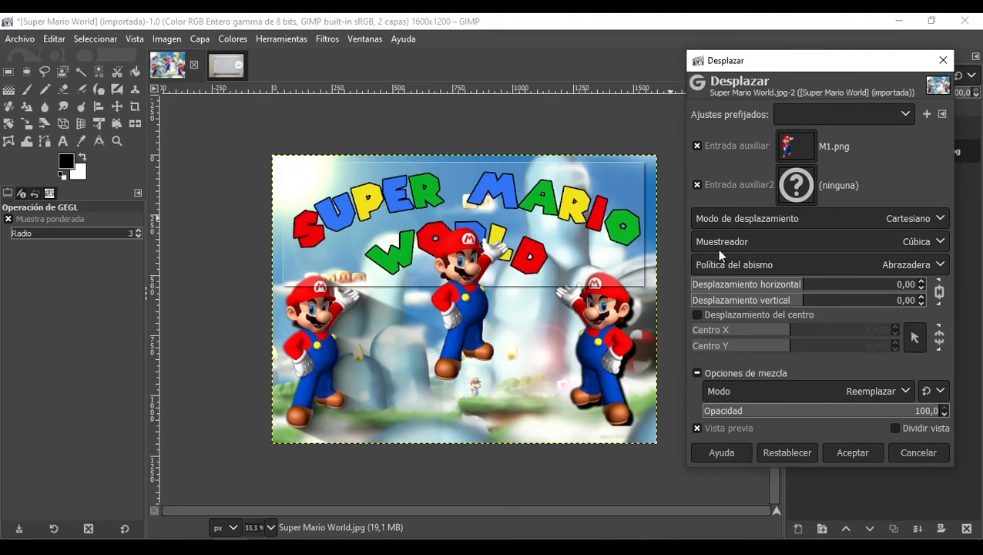
Step: Apply Desplazar with 266.03 horizontal and vertical displacement and centre displacement at X 0.250, Y 0.572
{"action": "left_click_drag", "start_coordinate": [816, 286], "coordinate": [863, 289]}
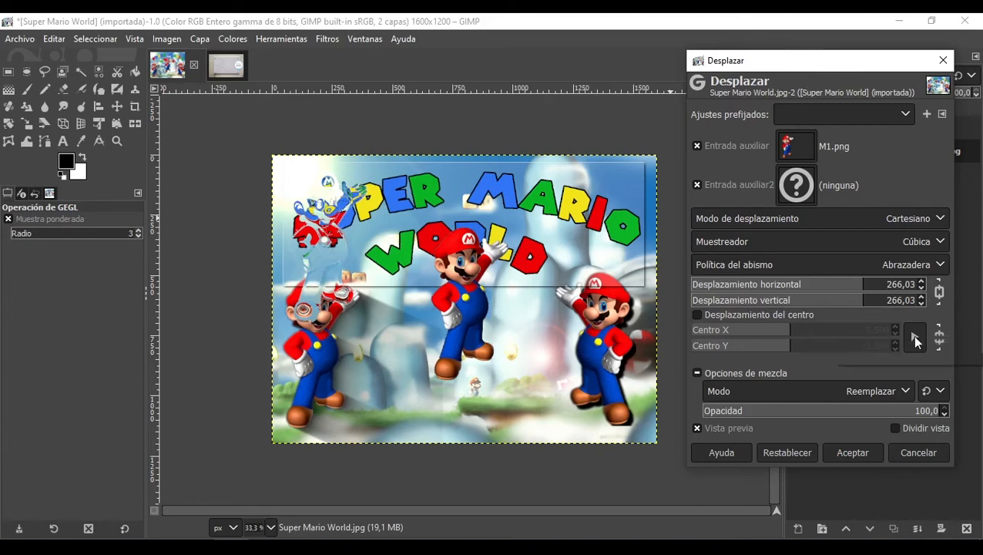
{"action": "left_click", "coordinate": [743, 314]}
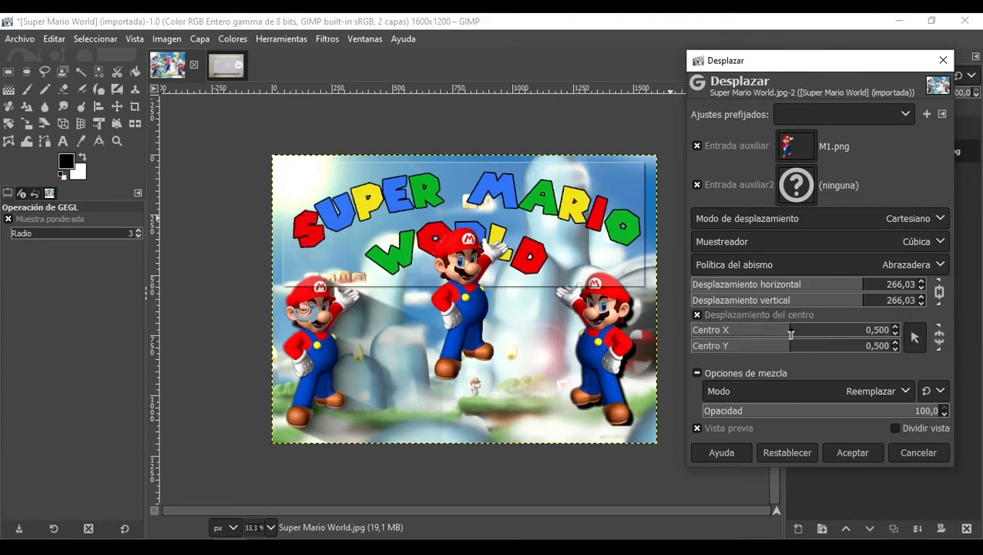
{"action": "left_click_drag", "start_coordinate": [791, 333], "coordinate": [742, 337]}
{"action": "left_click", "coordinate": [798, 334]}
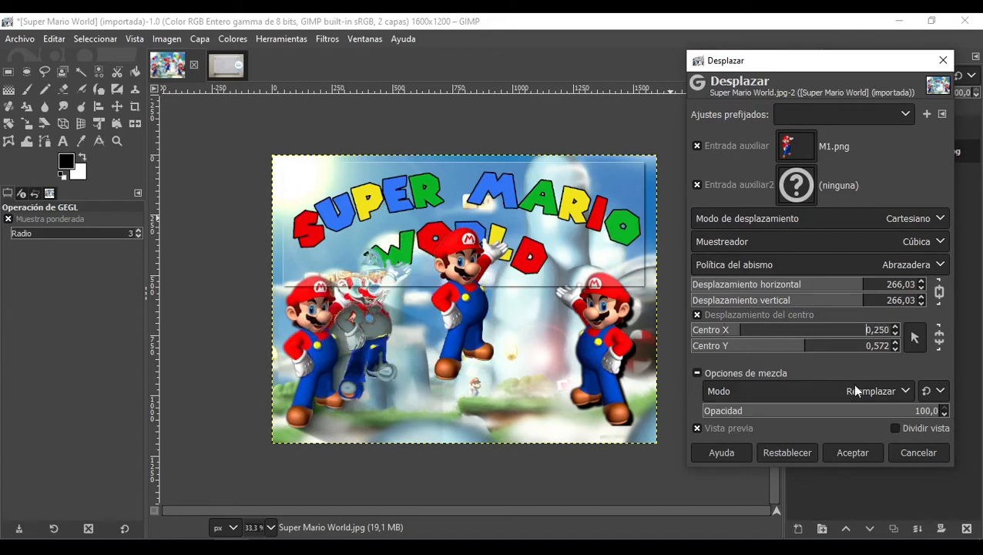
{"action": "left_click", "coordinate": [852, 455]}
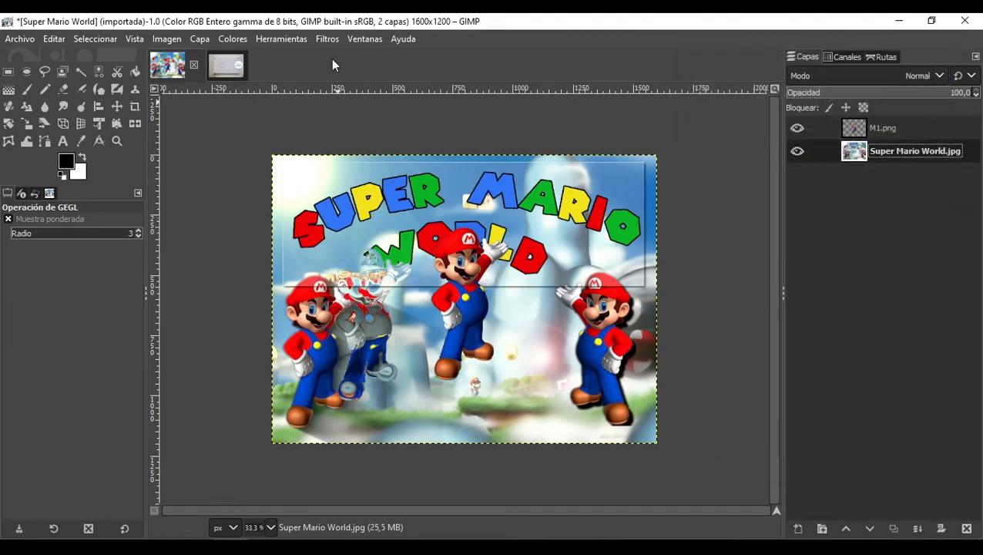
{"action": "left_click", "coordinate": [321, 38]}
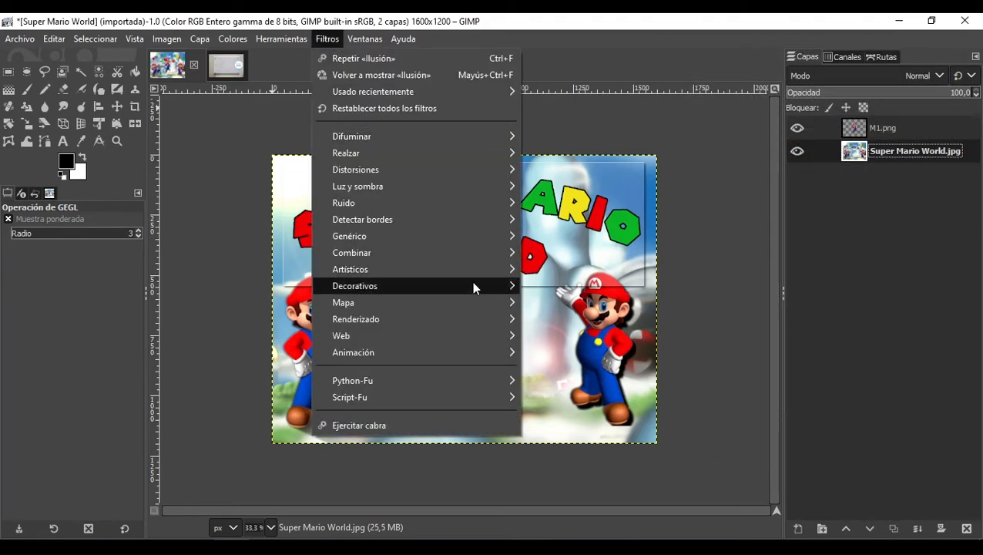
{"action": "mouse_move", "coordinate": [456, 301]}
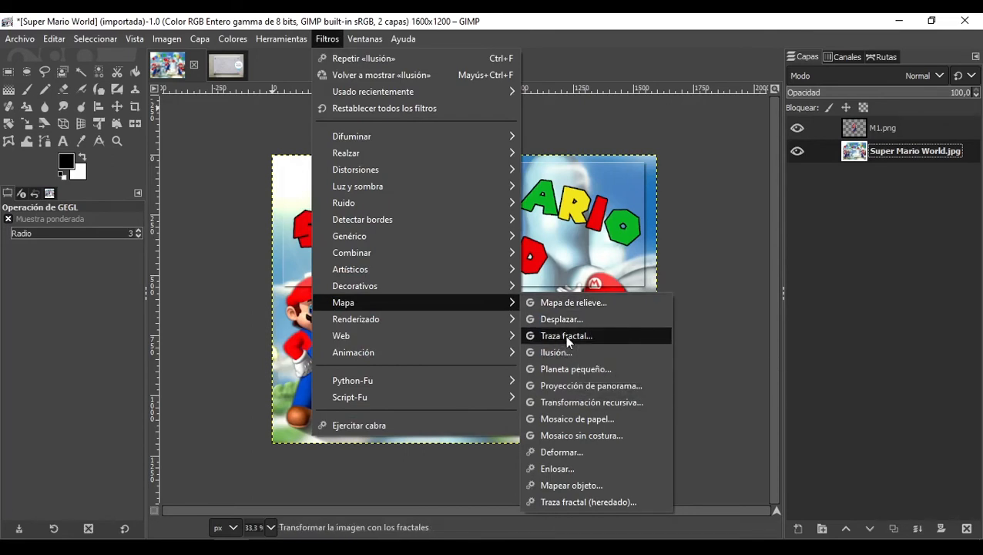
{"action": "left_click", "coordinate": [566, 336]}
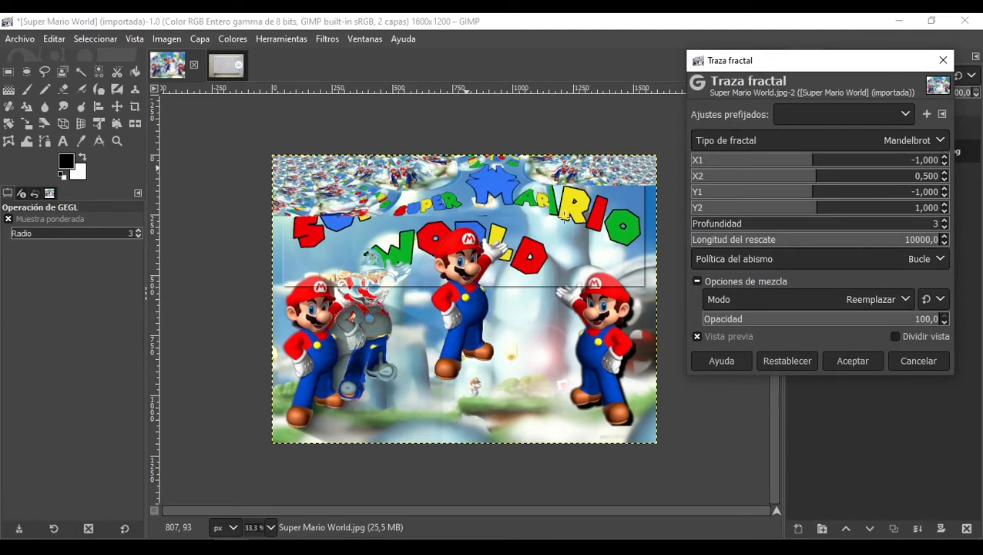
{"action": "left_click", "coordinate": [908, 360]}
Step: Apply the Ilusión map filter to the Super Mario World.jpg layer
{"action": "left_click", "coordinate": [325, 38]}
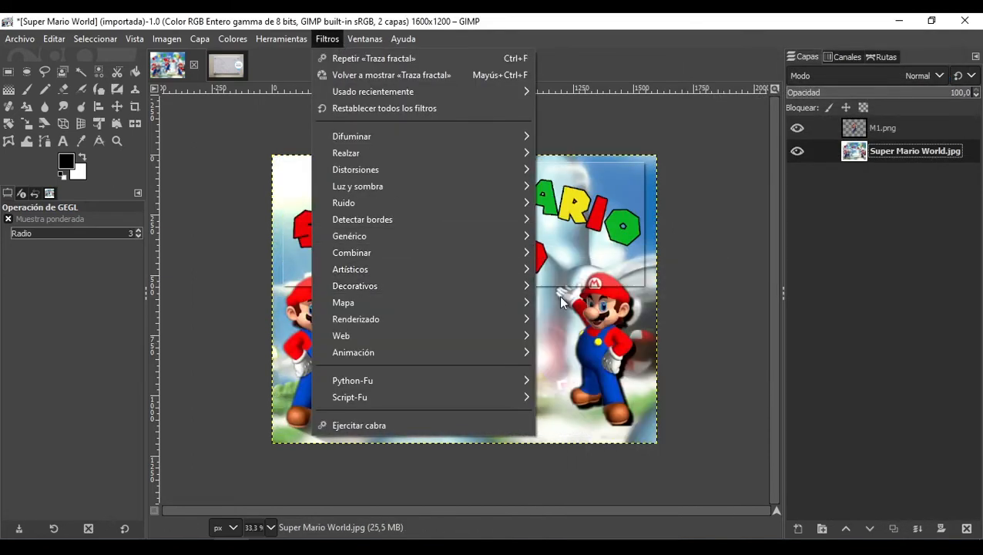
{"action": "mouse_move", "coordinate": [519, 288]}
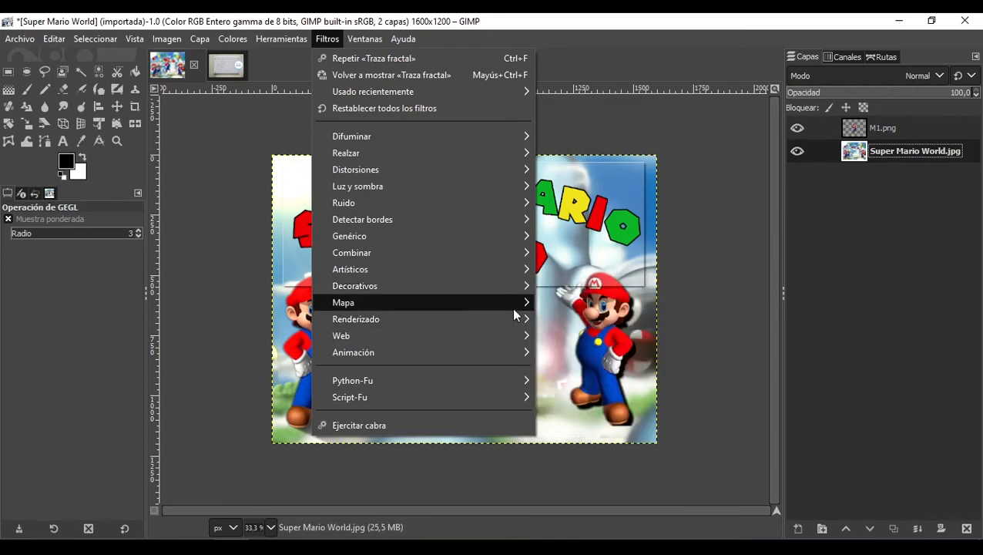
{"action": "mouse_move", "coordinate": [514, 308]}
{"action": "left_click", "coordinate": [586, 351]}
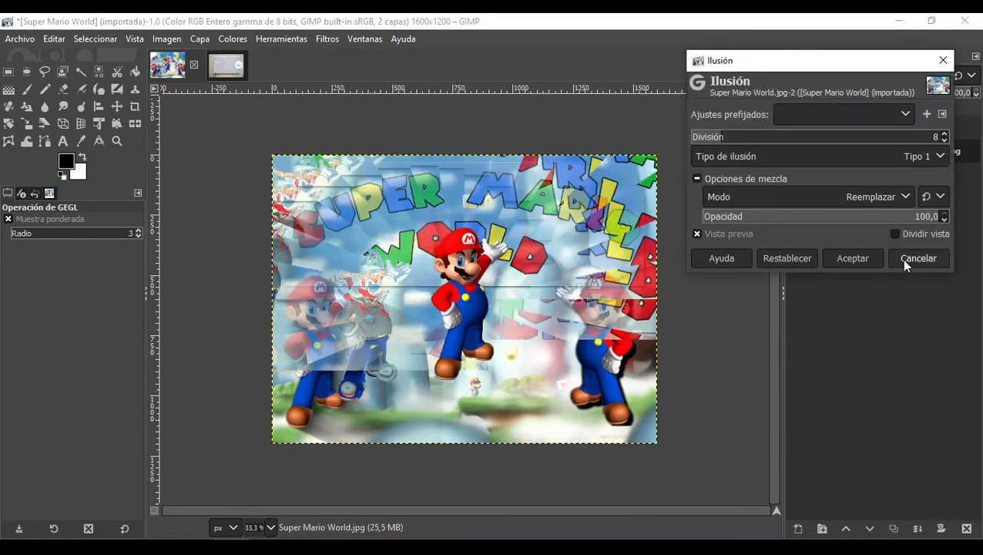
{"action": "left_click", "coordinate": [853, 259]}
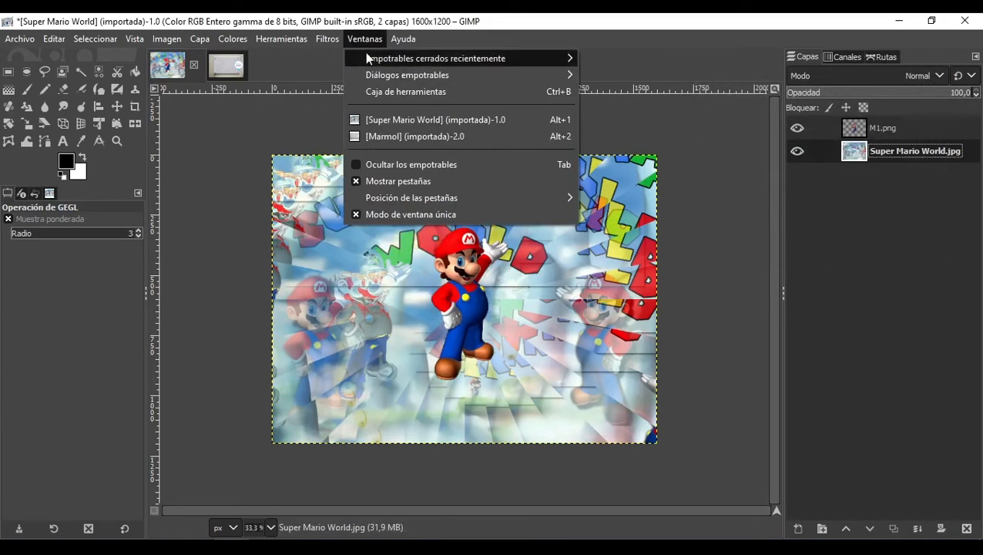
{"action": "left_click", "coordinate": [725, 147]}
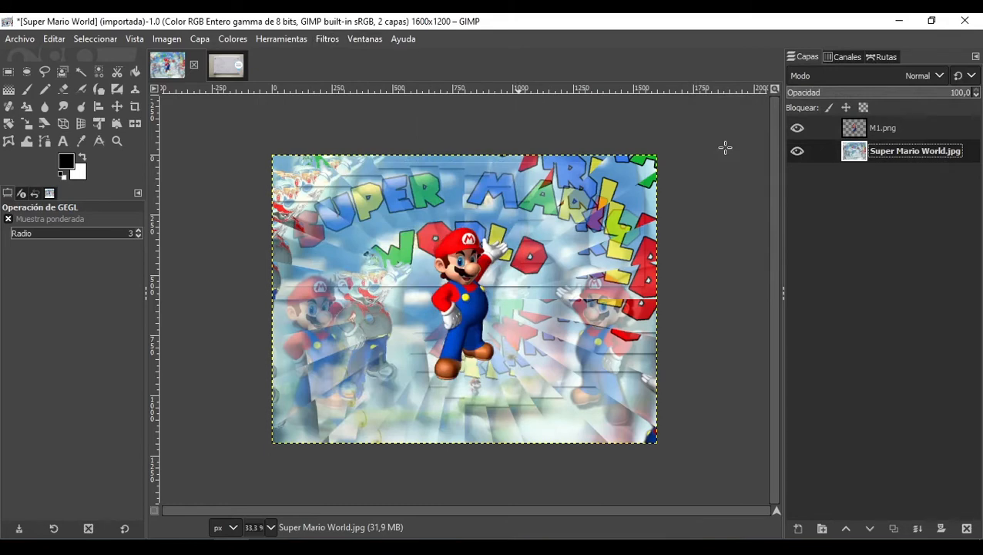
Step: Undo the Ilusión filter and open the Llama filter from the fractal render filters
{"action": "key", "text": "ctrl+z"}
{"action": "left_click", "coordinate": [327, 39]}
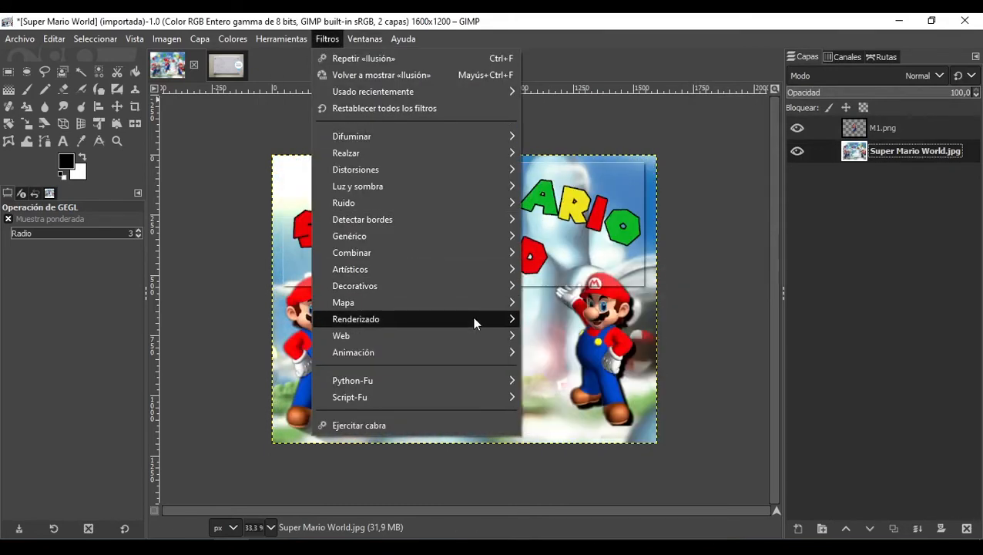
{"action": "mouse_move", "coordinate": [463, 317]}
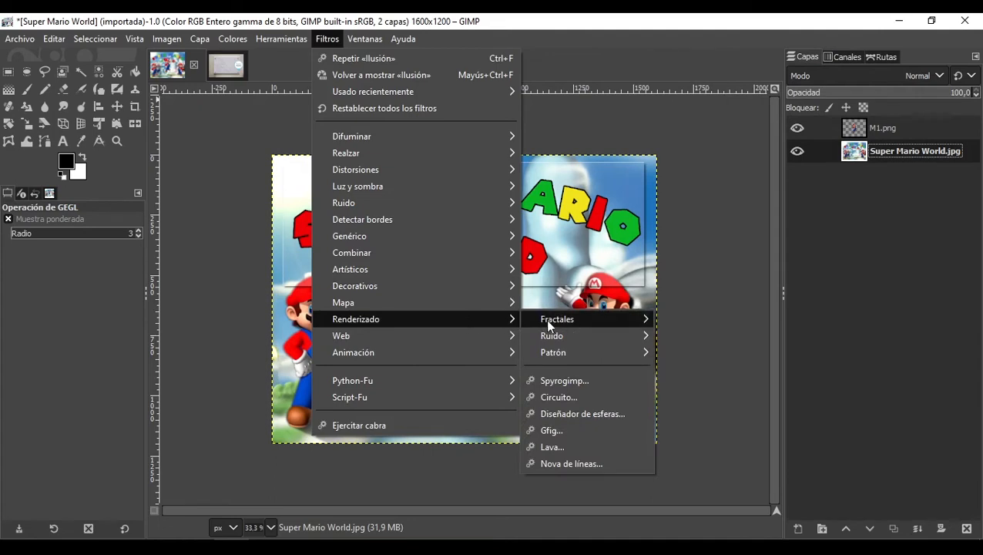
{"action": "mouse_move", "coordinate": [546, 320]}
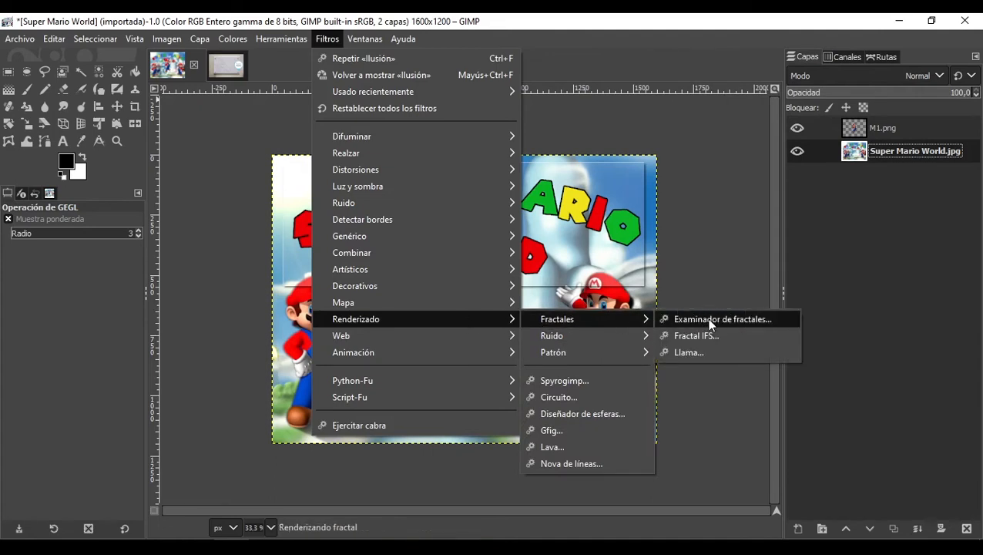
{"action": "left_click", "coordinate": [710, 345]}
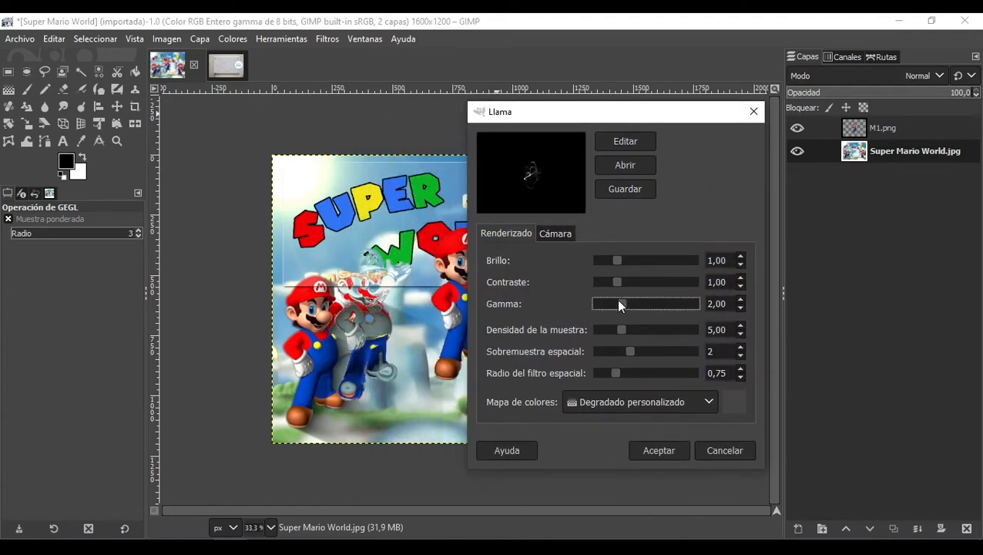
Step: Apply Llama with gamma 4,15, contrast 5,00, sample density 10,50 and the rose colour map
{"action": "left_click_drag", "start_coordinate": [641, 298], "coordinate": [669, 305]}
{"action": "left_click", "coordinate": [635, 280]}
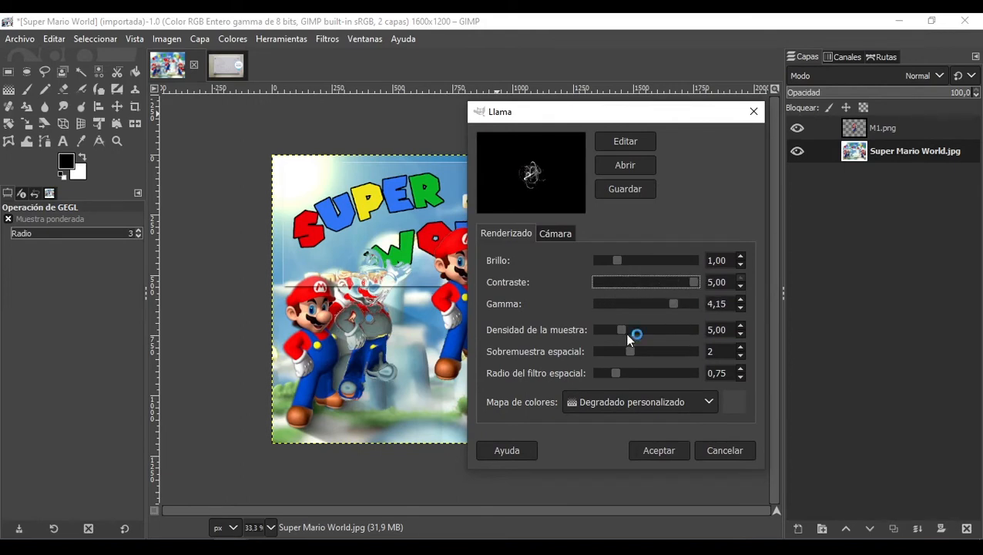
{"action": "mouse_move", "coordinate": [620, 334]}
{"action": "left_mouse_down"}
{"action": "mouse_move", "coordinate": [657, 330]}
{"action": "mouse_move", "coordinate": [629, 348]}
{"action": "left_mouse_up"}
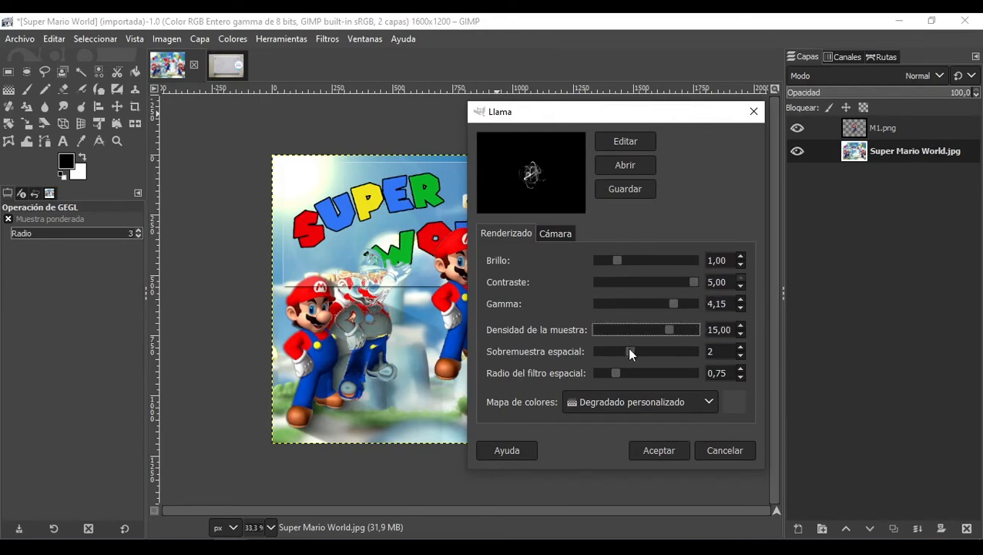
{"action": "left_click", "coordinate": [656, 400]}
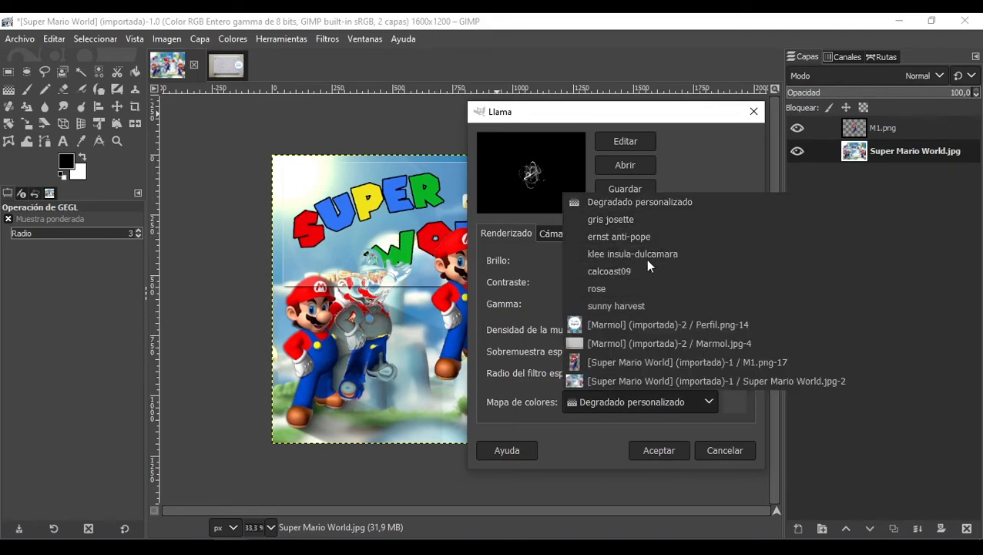
{"action": "left_click", "coordinate": [626, 289]}
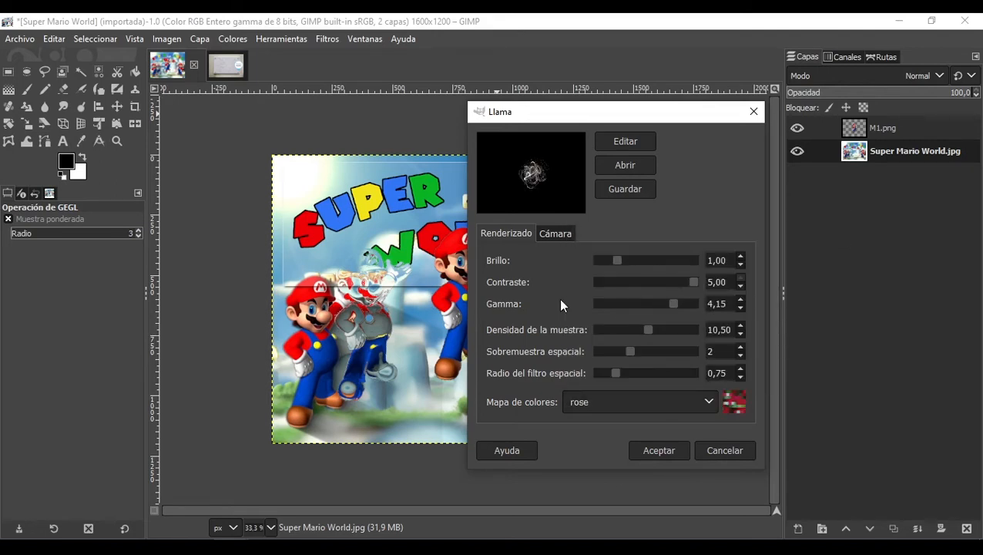
{"action": "left_click", "coordinate": [660, 451]}
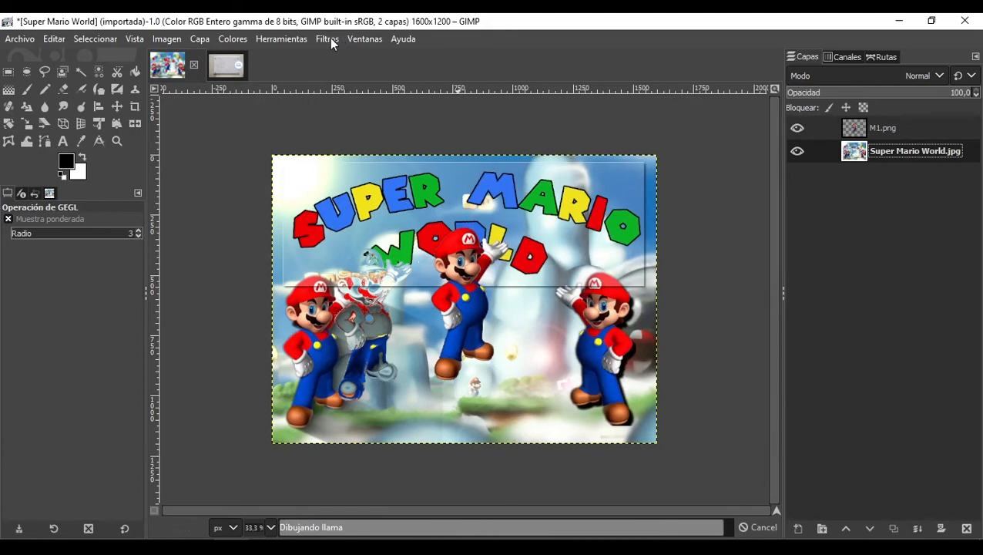
Step: Zoom in to examine the Llama flame effect on the image
{"action": "scroll", "coordinate": [454, 306], "scroll_direction": "up", "scroll_amount": 4}
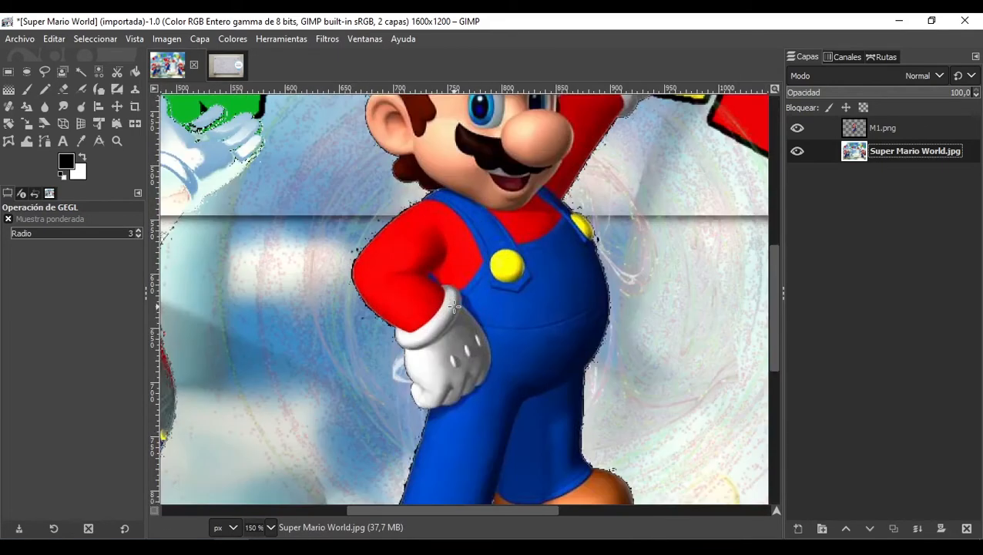
{"action": "scroll", "coordinate": [455, 306], "scroll_direction": "down", "scroll_amount": 2}
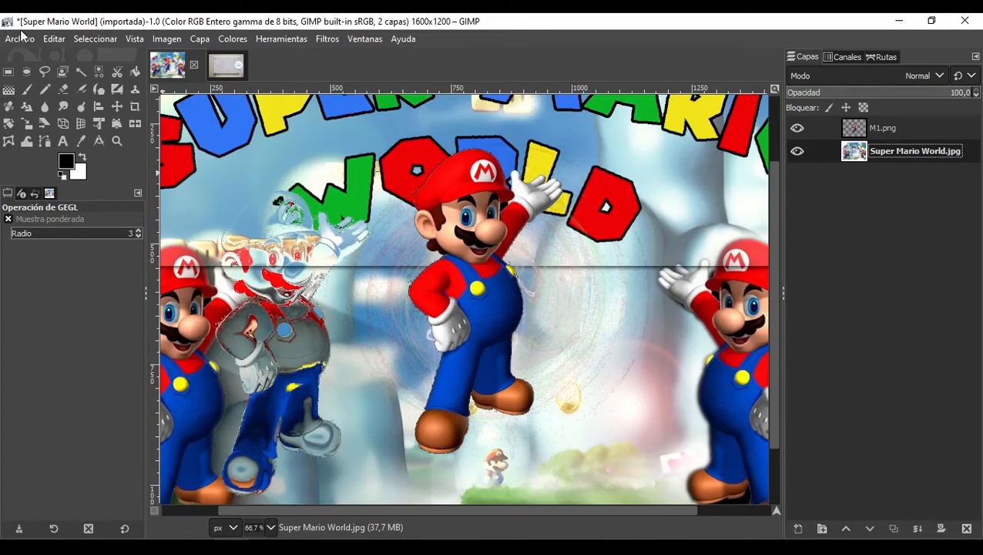
{"action": "left_click", "coordinate": [117, 106]}
{"action": "left_click_drag", "start_coordinate": [474, 266], "coordinate": [565, 267]}
{"action": "scroll", "coordinate": [455, 335], "scroll_direction": "down", "scroll_amount": 2}
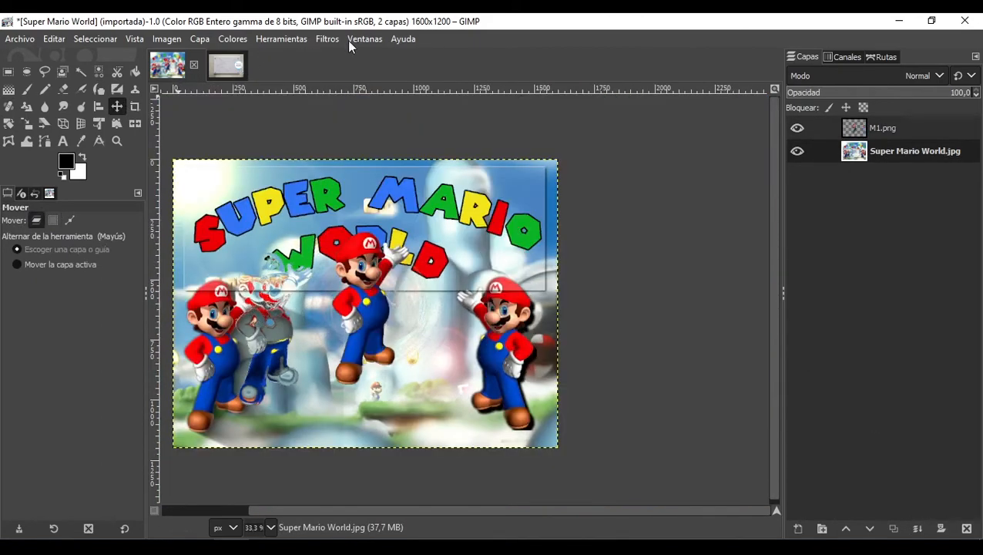
{"action": "left_click", "coordinate": [327, 38]}
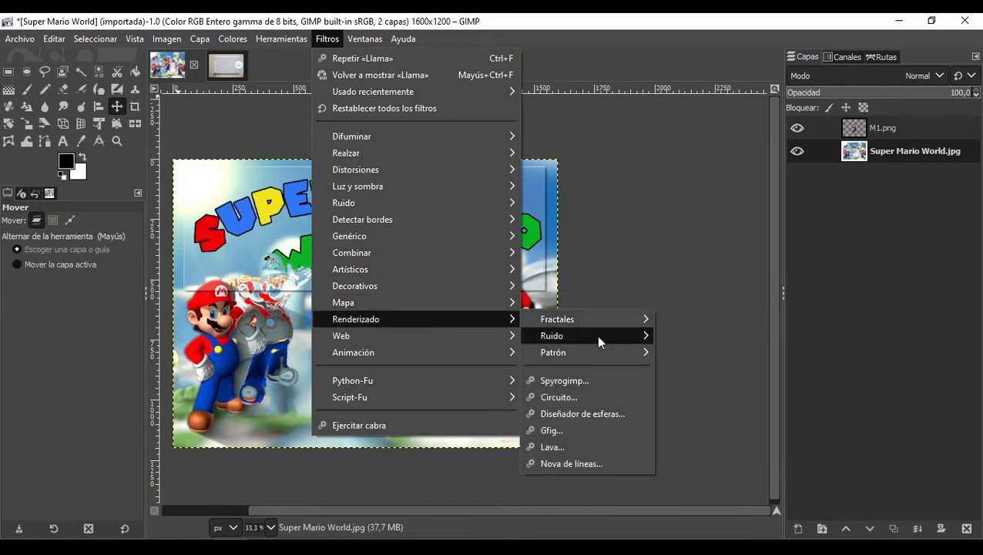
{"action": "mouse_move", "coordinate": [599, 341]}
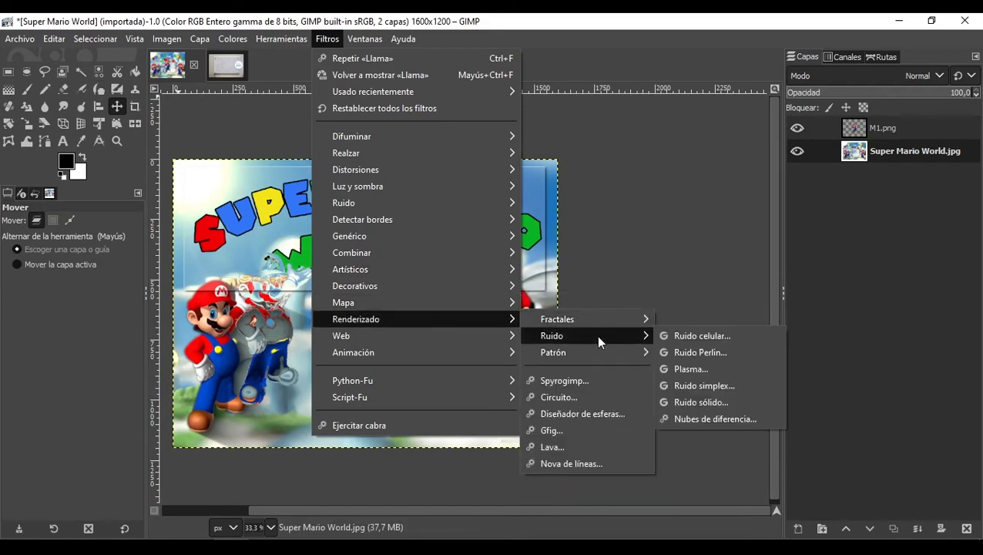
{"action": "left_click", "coordinate": [715, 370]}
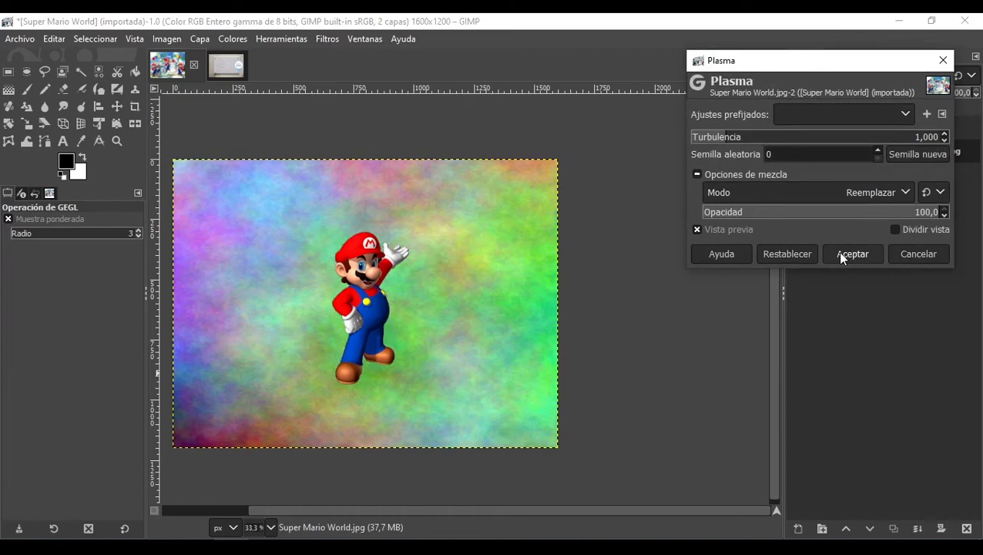
{"action": "left_click", "coordinate": [914, 260]}
Step: Apply the Circuito render filter with its default settings
{"action": "left_click", "coordinate": [327, 39]}
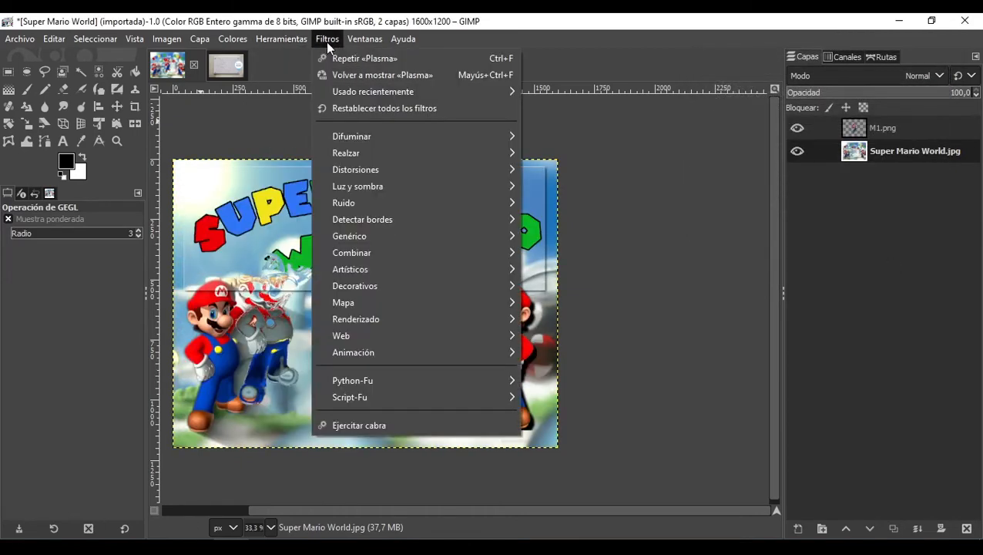
{"action": "mouse_move", "coordinate": [431, 318]}
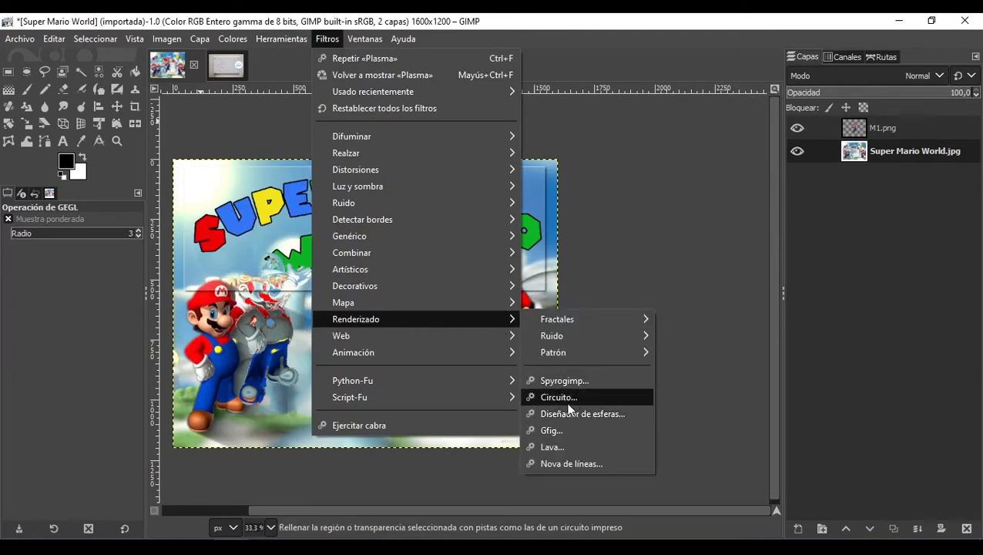
{"action": "left_click", "coordinate": [569, 404]}
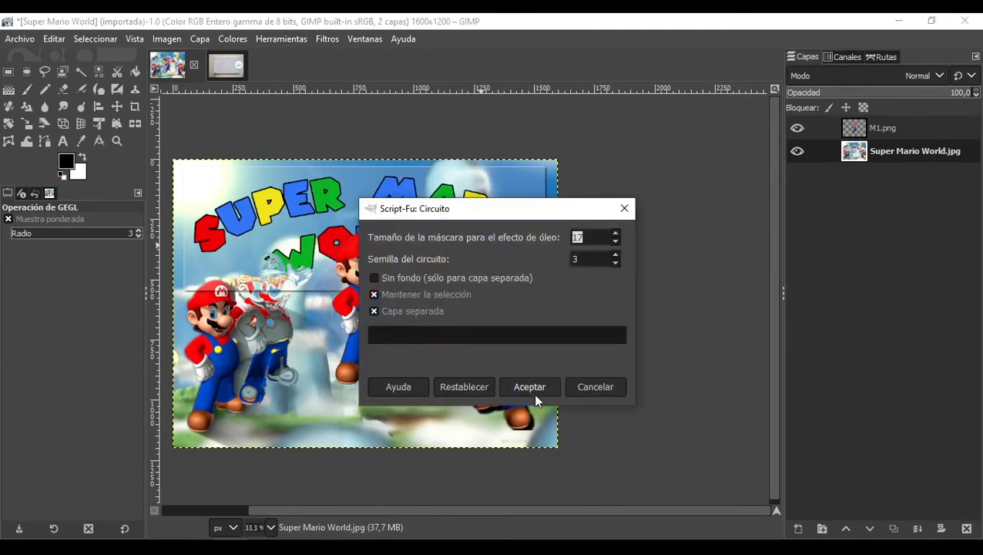
{"action": "left_click", "coordinate": [525, 389]}
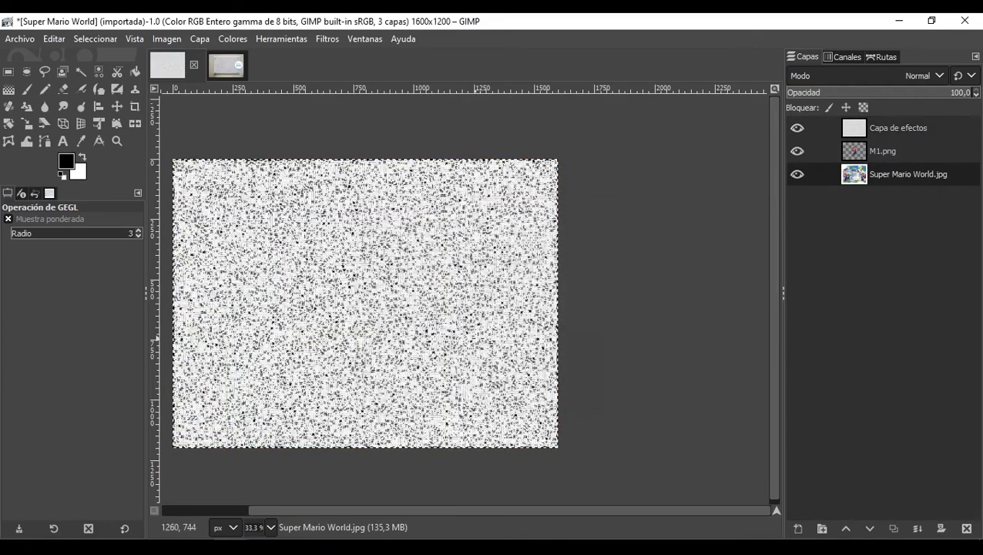
Step: Zoom in to examine the circuit pattern on the new layer
{"action": "scroll", "coordinate": [570, 225], "scroll_direction": "up", "scroll_amount": 4}
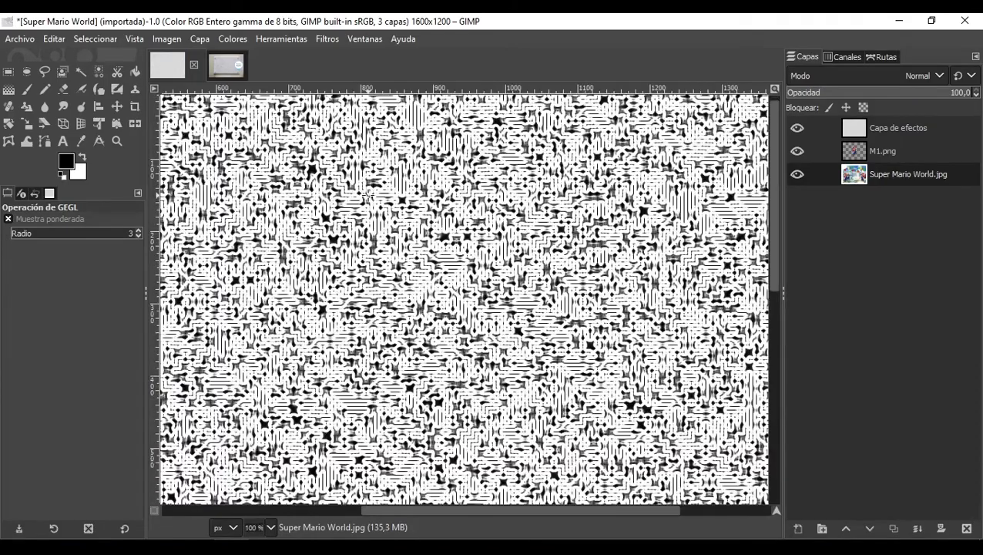
{"action": "scroll", "coordinate": [570, 225], "scroll_direction": "down", "scroll_amount": 3}
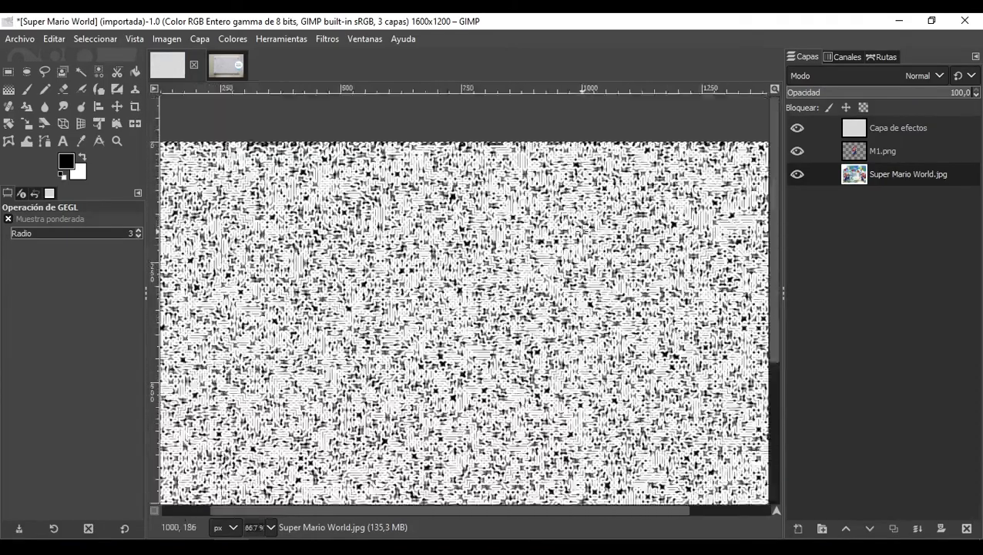
{"action": "scroll", "coordinate": [496, 289], "scroll_direction": "down", "scroll_amount": 1}
{"action": "scroll", "coordinate": [496, 289], "scroll_direction": "up", "scroll_amount": 1}
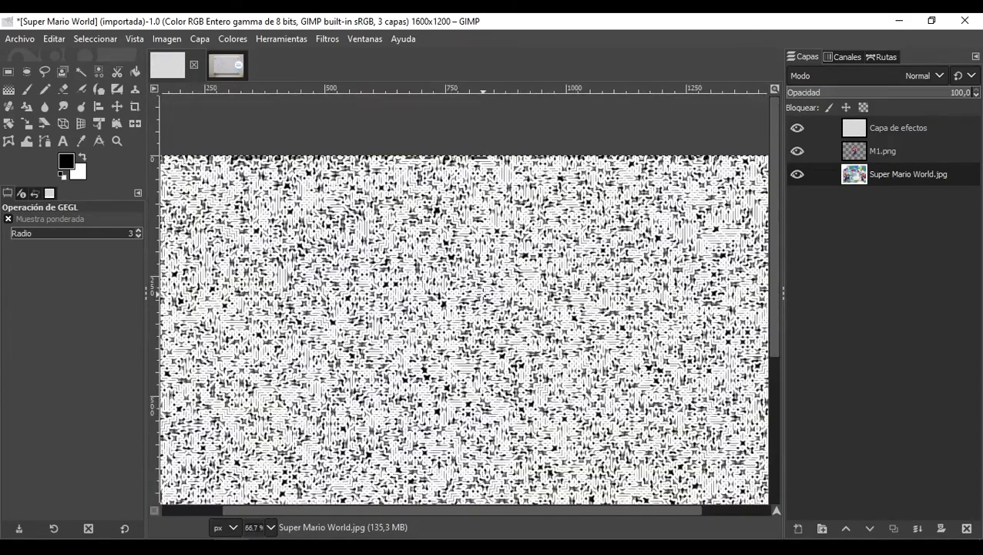
{"action": "scroll", "coordinate": [520, 278], "scroll_direction": "up", "scroll_amount": 2}
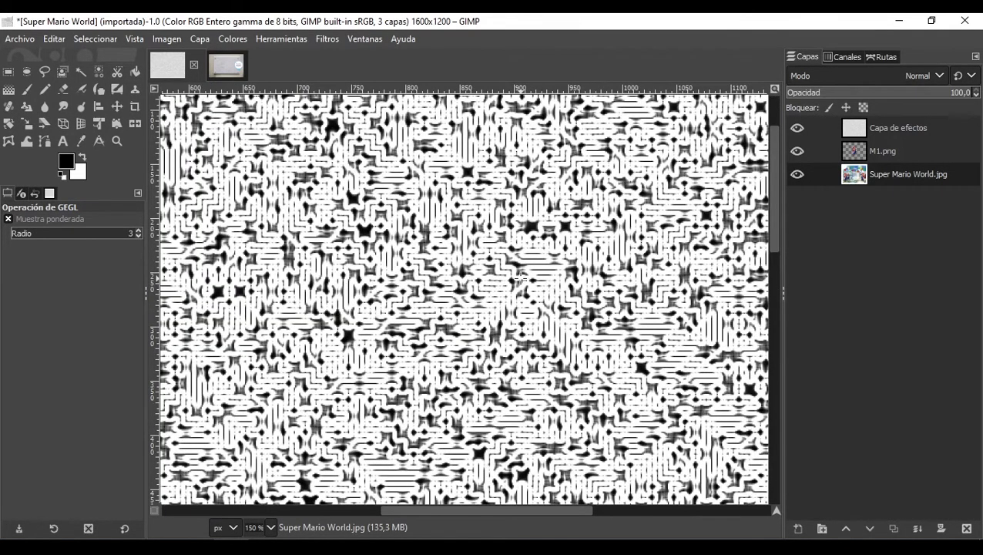
Step: Undo the Circuito filter
{"action": "key", "text": "ctrl+z"}
{"action": "scroll", "coordinate": [455, 203], "scroll_direction": "down", "scroll_amount": 4}
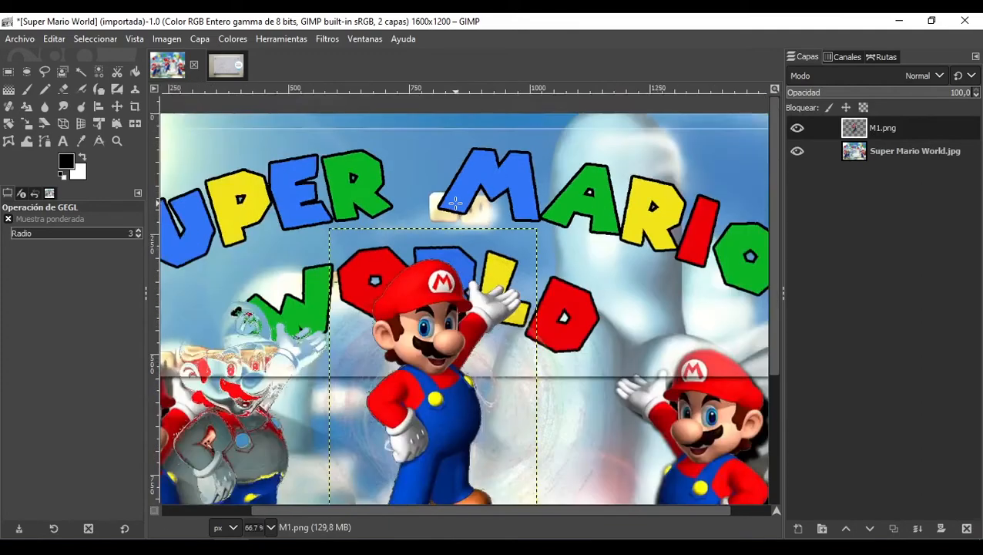
{"action": "scroll", "coordinate": [455, 203], "scroll_direction": "up", "scroll_amount": 2}
{"action": "scroll", "coordinate": [432, 178], "scroll_direction": "down", "scroll_amount": 2}
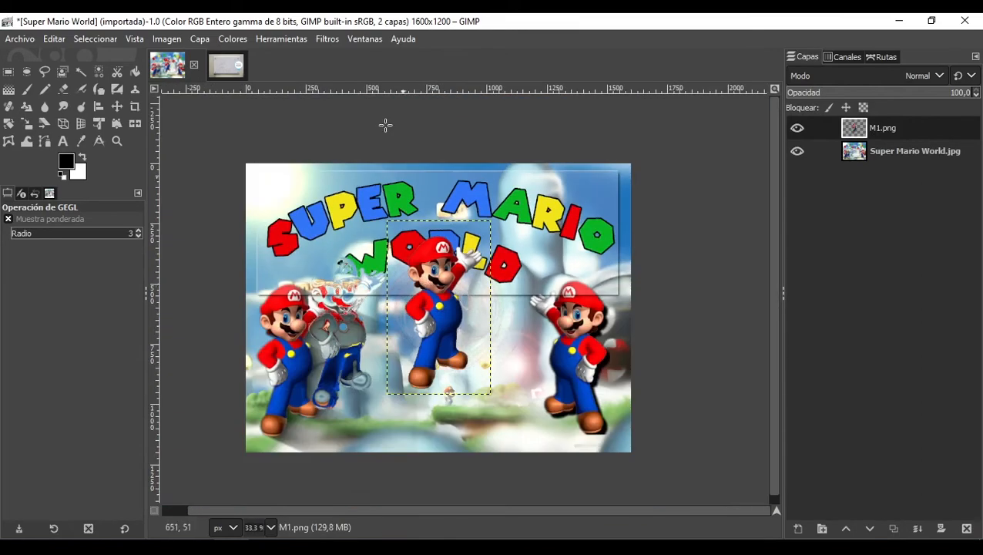
{"action": "left_click", "coordinate": [334, 41]}
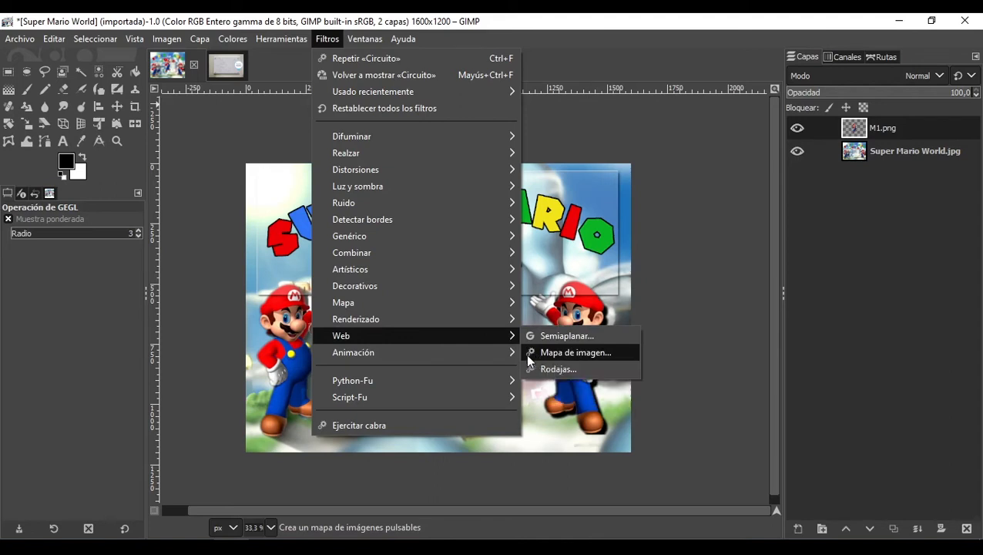
{"action": "mouse_move", "coordinate": [492, 351]}
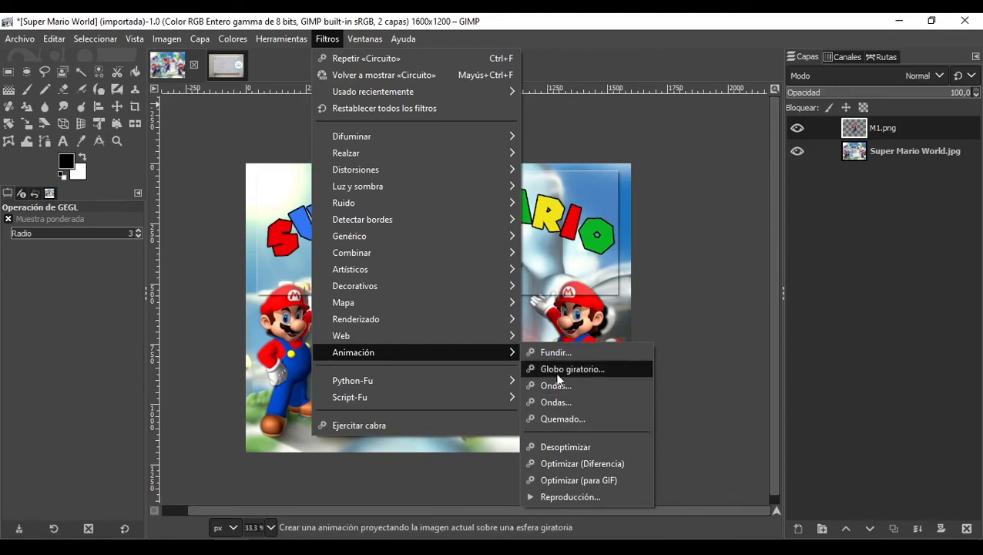
{"action": "left_click", "coordinate": [634, 128]}
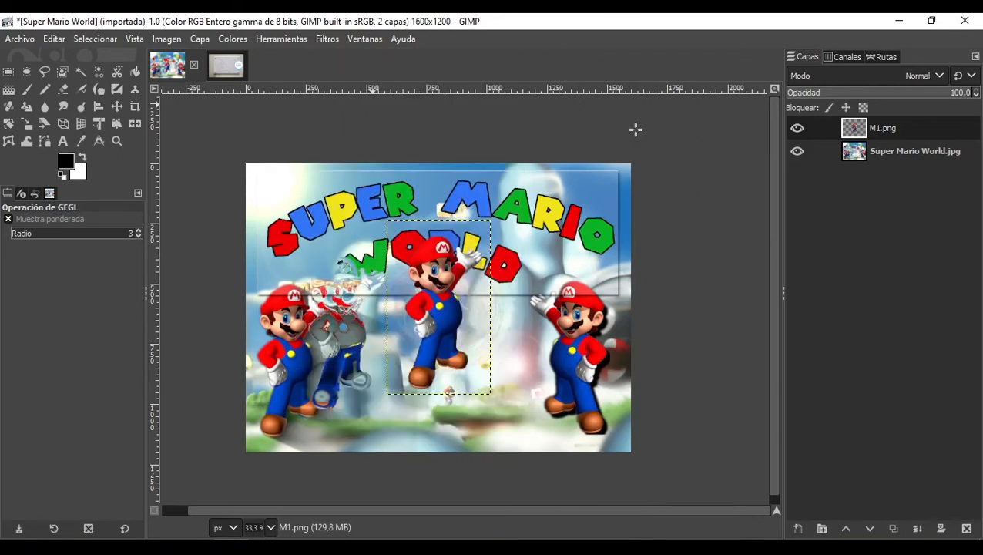
{"action": "left_click", "coordinate": [330, 38]}
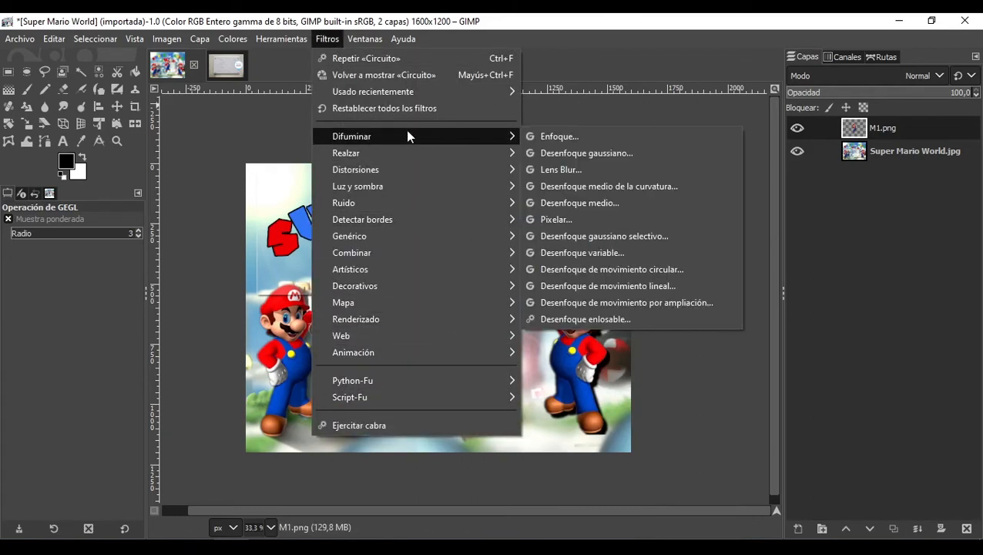
{"action": "mouse_move", "coordinate": [453, 358]}
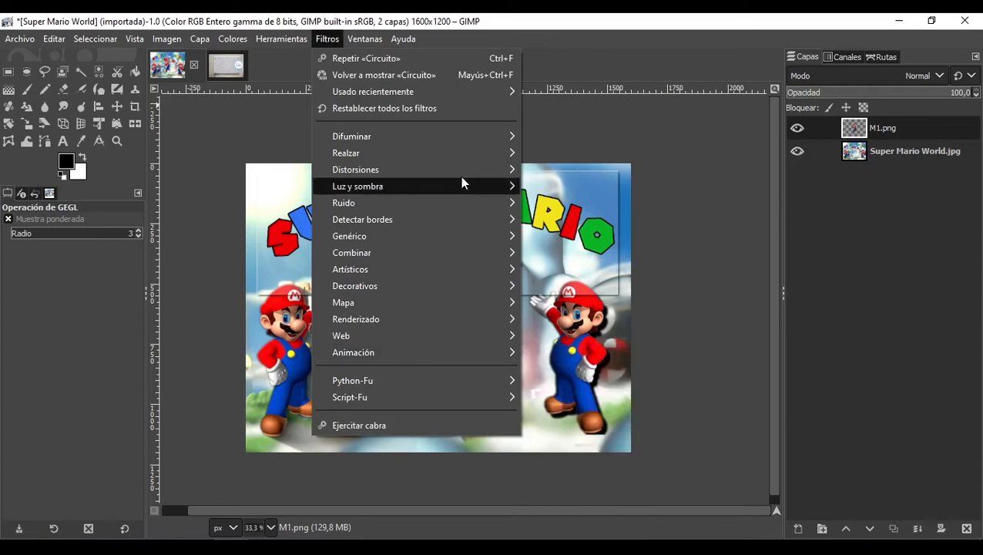
{"action": "mouse_move", "coordinate": [456, 142]}
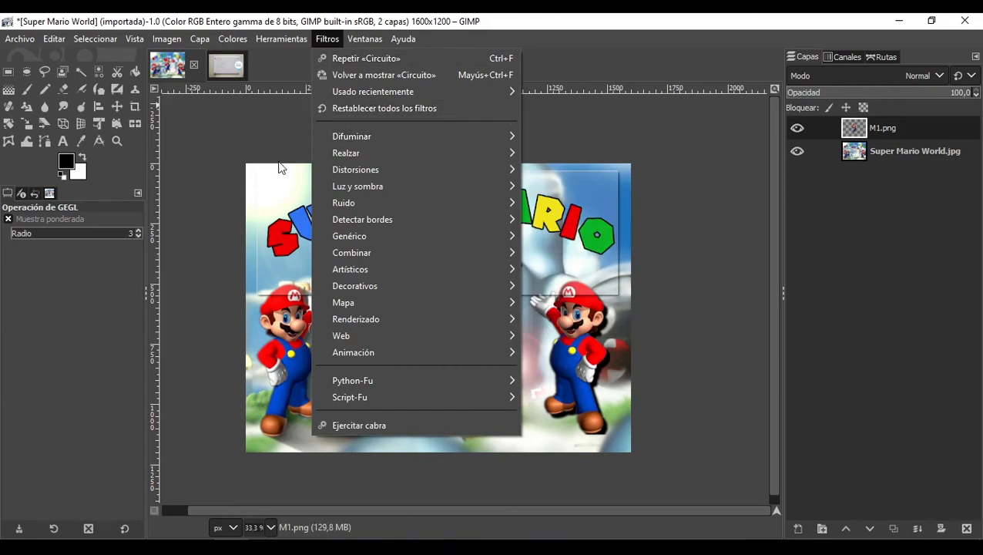
{"action": "left_click", "coordinate": [254, 158]}
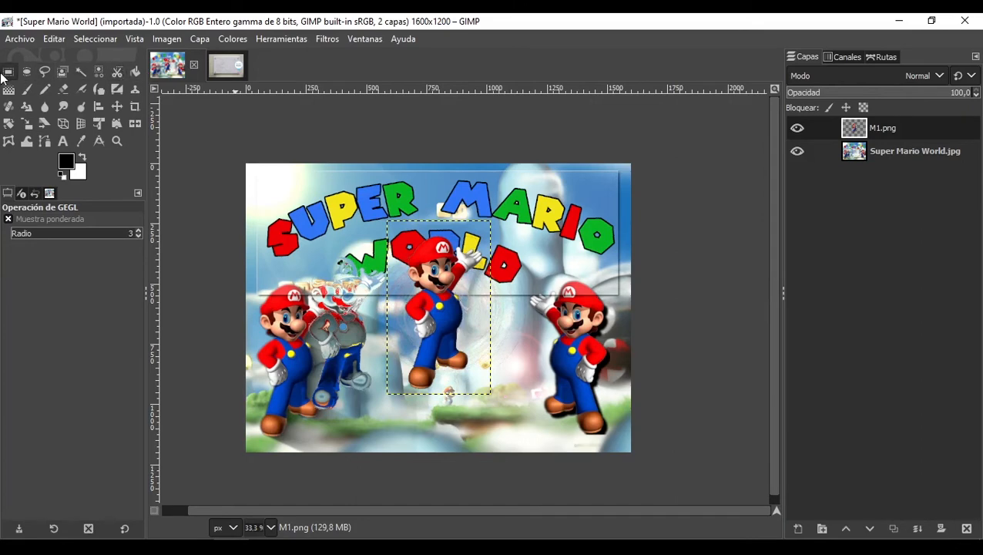
Step: Close the Super Mario World and Marmol images, discarding their unsaved changes
{"action": "left_click", "coordinate": [192, 72]}
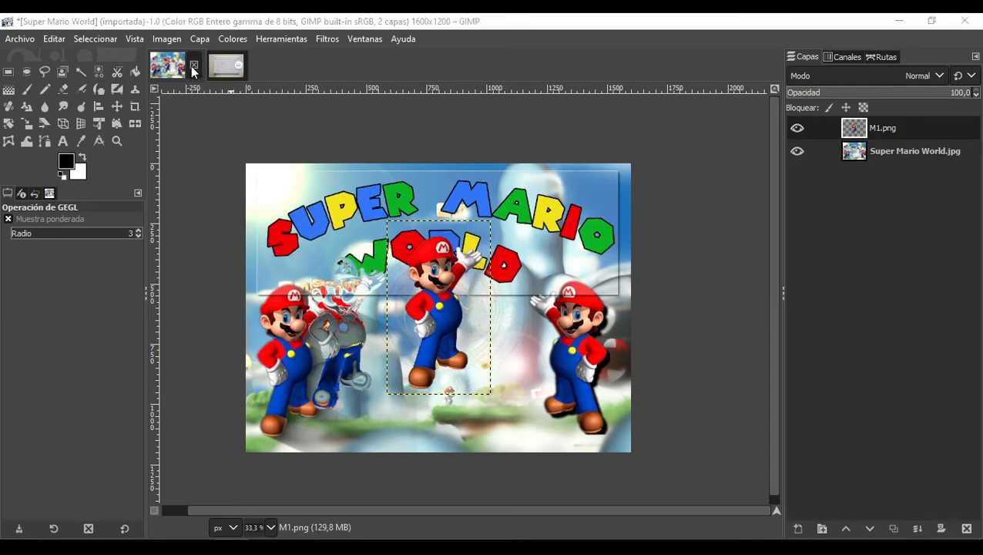
{"action": "left_click", "coordinate": [511, 366]}
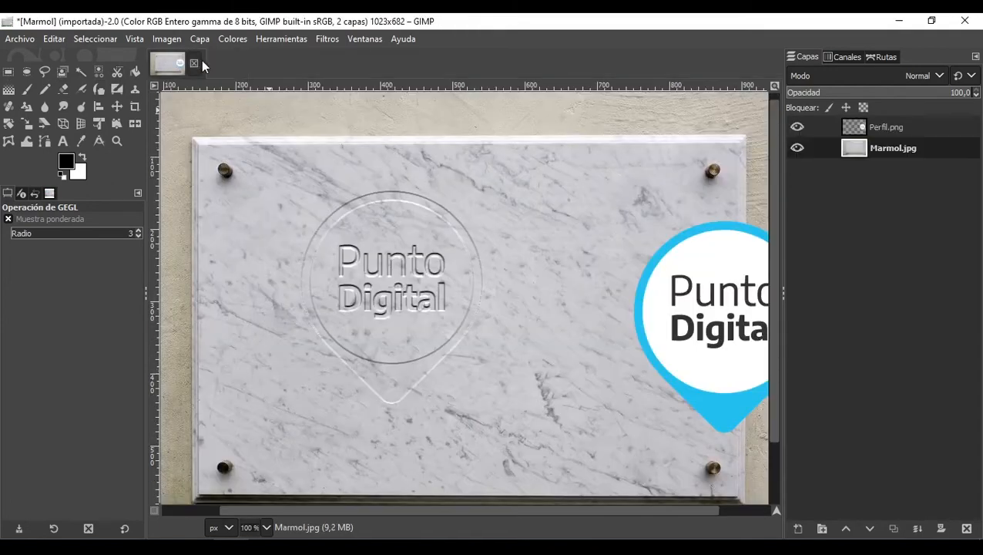
{"action": "left_click", "coordinate": [194, 63]}
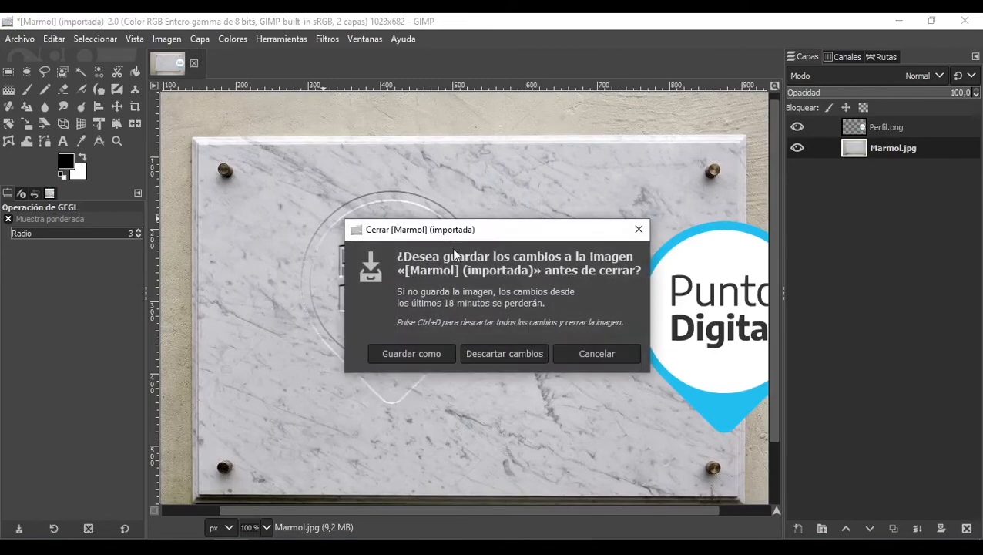
{"action": "left_click", "coordinate": [517, 355]}
Step: Open the recently used image flores.jpg
{"action": "left_click", "coordinate": [19, 38]}
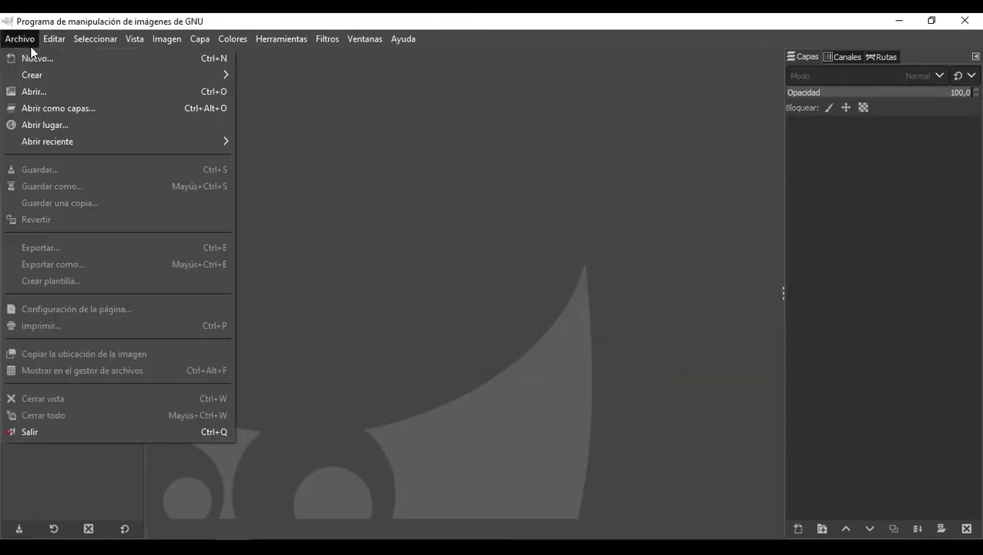
{"action": "mouse_move", "coordinate": [133, 141]}
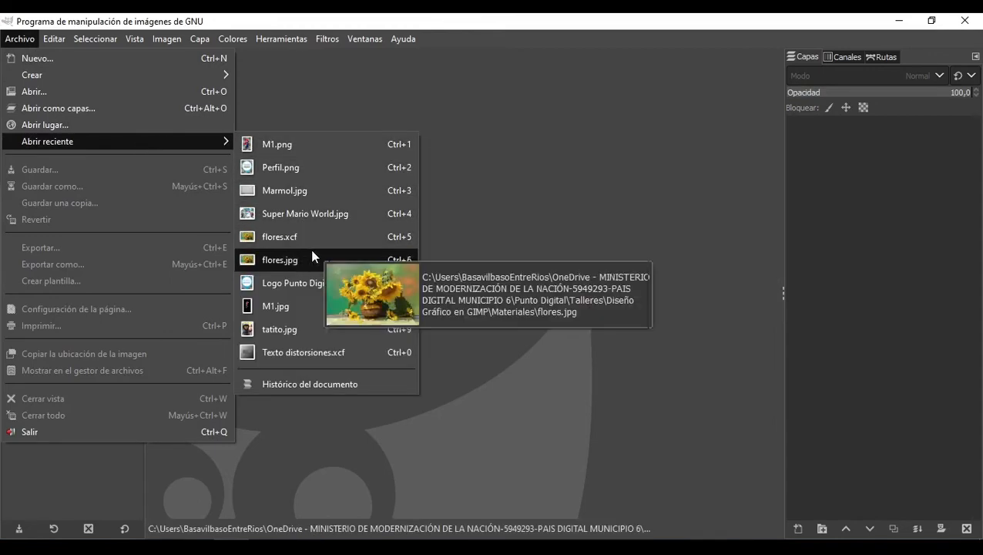
{"action": "left_click", "coordinate": [331, 267]}
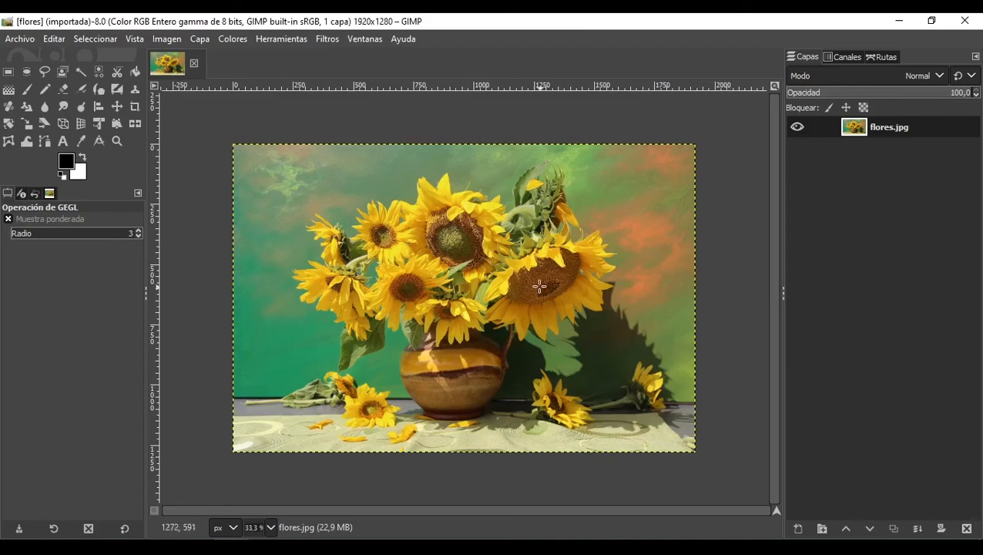
Step: Zoom out and back in to examine the sunflower image
{"action": "scroll", "coordinate": [451, 208], "scroll_direction": "up", "scroll_amount": 3}
{"action": "scroll", "coordinate": [451, 213], "scroll_direction": "down", "scroll_amount": 1}
{"action": "scroll", "coordinate": [451, 214], "scroll_direction": "down", "scroll_amount": 3}
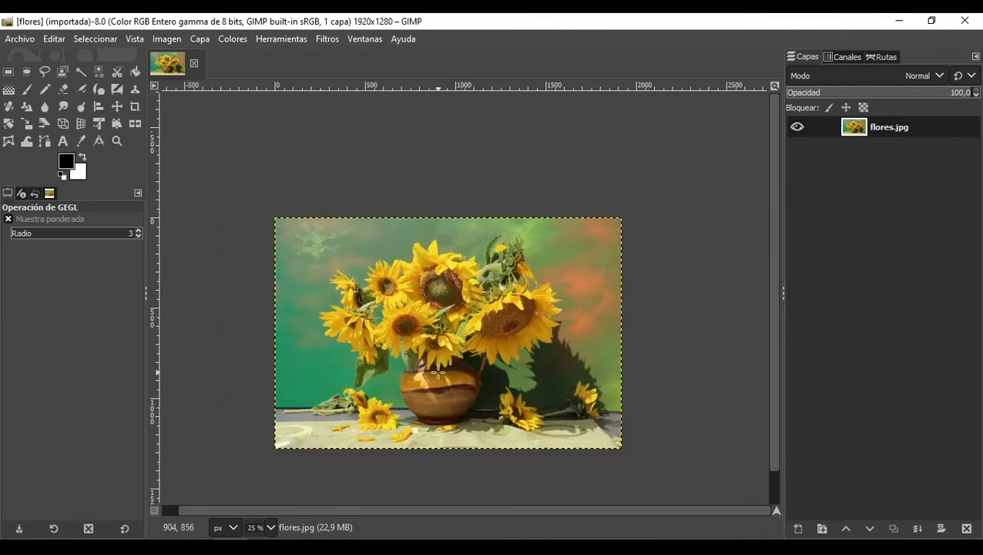
{"action": "scroll", "coordinate": [437, 374], "scroll_direction": "up", "scroll_amount": 2}
{"action": "scroll", "coordinate": [438, 373], "scroll_direction": "down", "scroll_amount": 2}
{"action": "scroll", "coordinate": [438, 374], "scroll_direction": "up", "scroll_amount": 2}
{"action": "scroll", "coordinate": [438, 374], "scroll_direction": "down", "scroll_amount": 2}
{"action": "scroll", "coordinate": [437, 374], "scroll_direction": "up", "scroll_amount": 1}
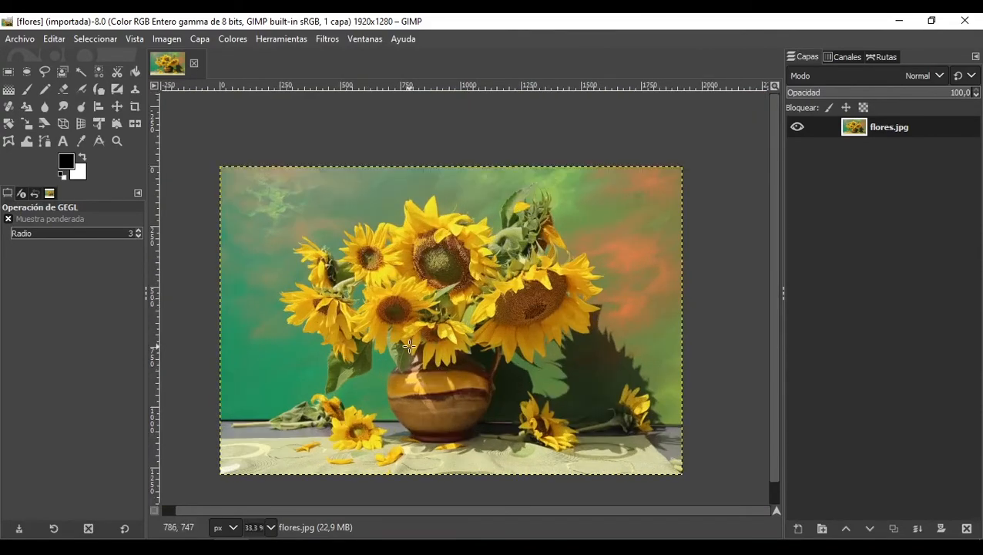
{"action": "scroll", "coordinate": [409, 346], "scroll_direction": "down", "scroll_amount": 1}
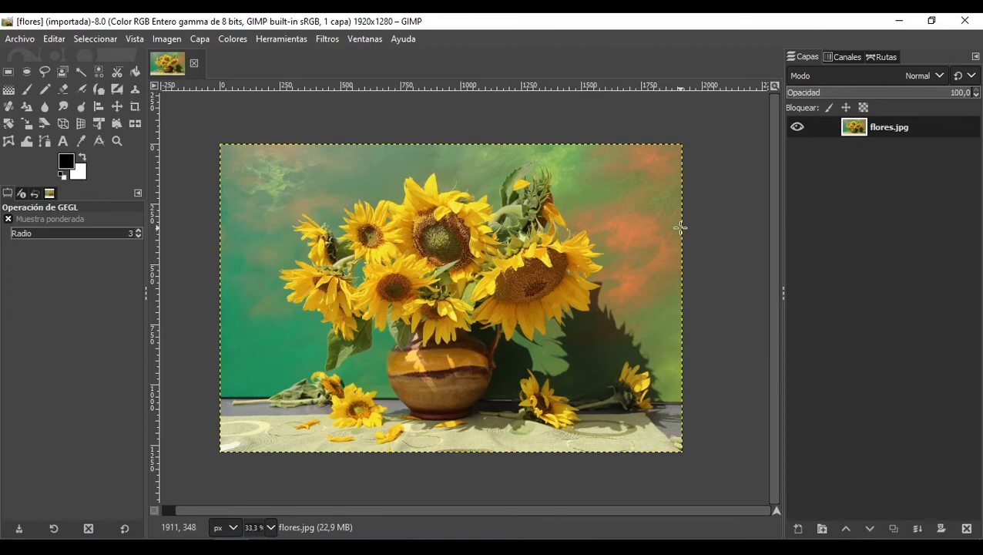
Step: Duplicate the flores.jpg layer twice
{"action": "right_click", "coordinate": [924, 128]}
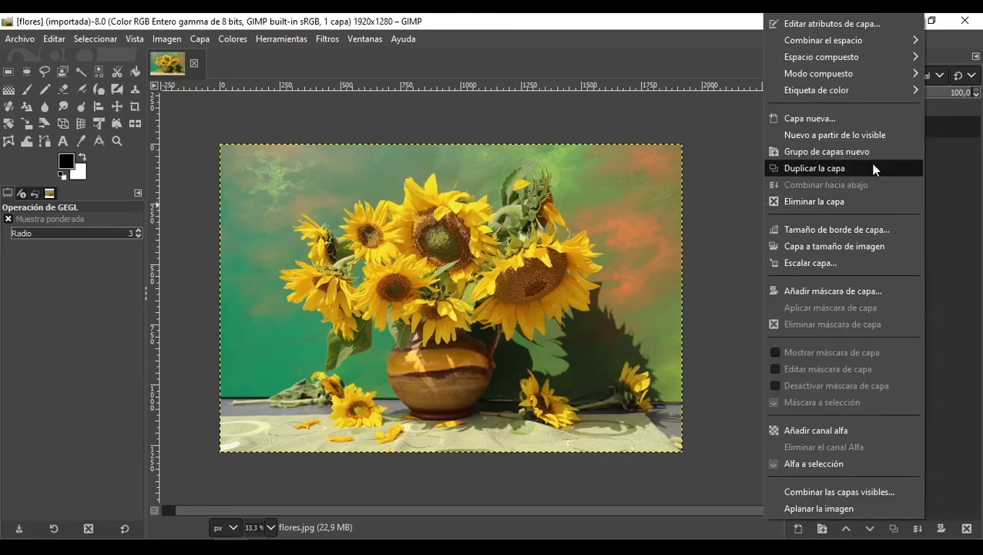
{"action": "left_click", "coordinate": [874, 167]}
{"action": "left_click", "coordinate": [924, 144]}
{"action": "right_click", "coordinate": [924, 143]}
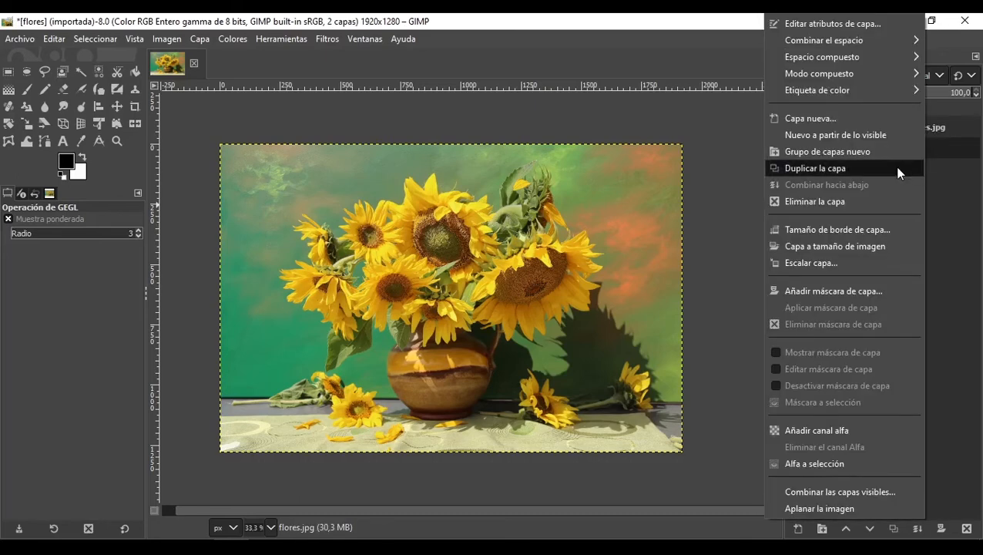
{"action": "left_click", "coordinate": [896, 168]}
Step: Rename the three layers Base, Detalles and Bordes from bottom to top
{"action": "double_click", "coordinate": [903, 168]}
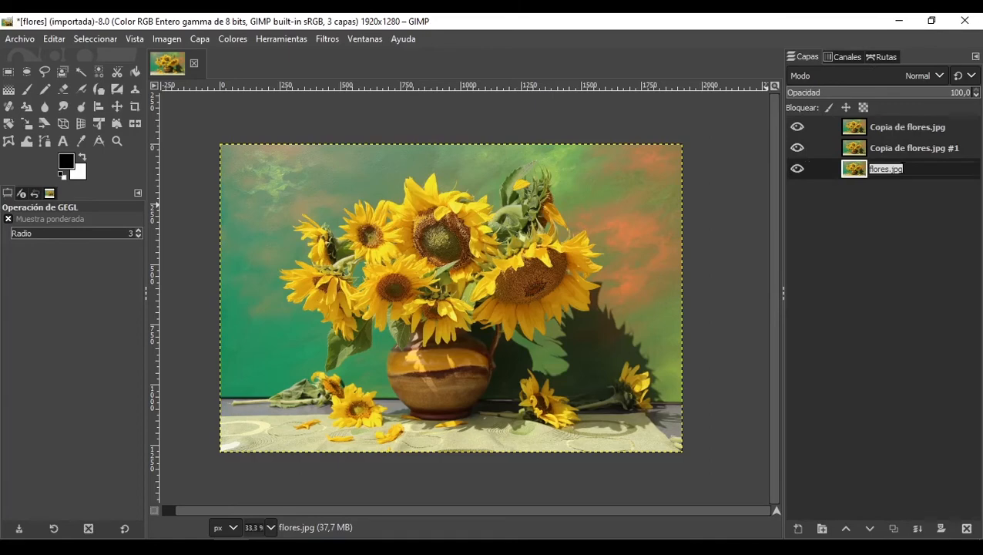
{"action": "type", "text": "Base"}
{"action": "double_click", "coordinate": [922, 149]}
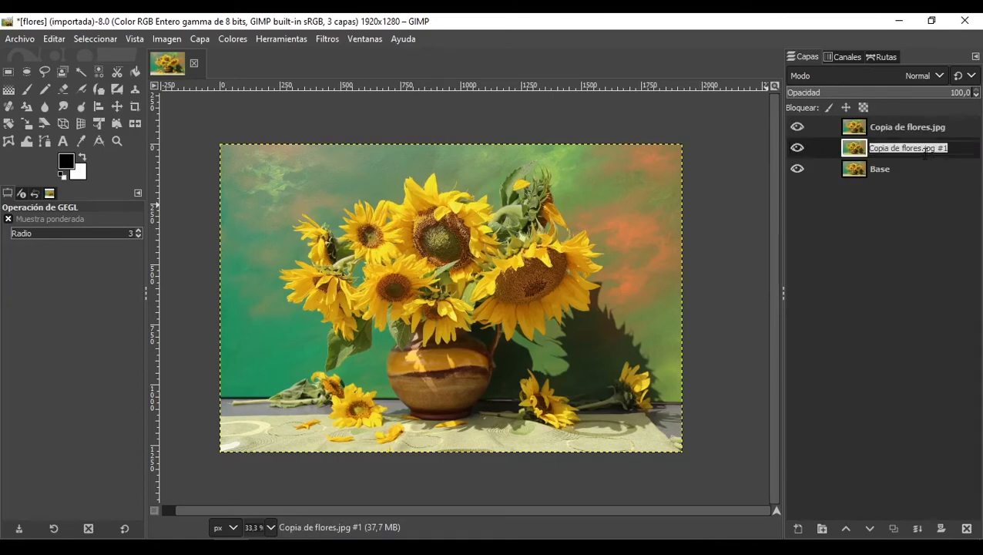
{"action": "type", "text": "Detalle"}
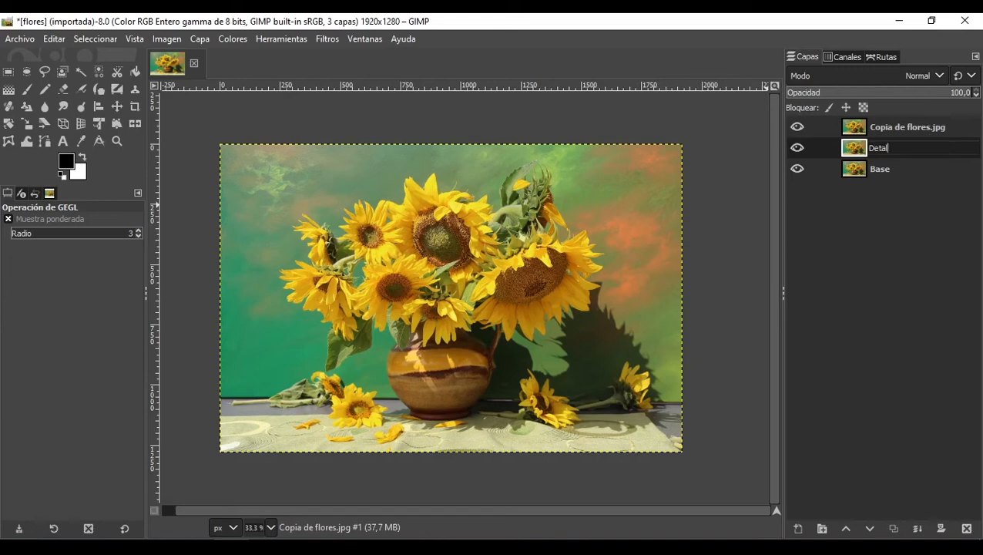
{"action": "type", "text": "s"}
{"action": "key", "text": "Return"}
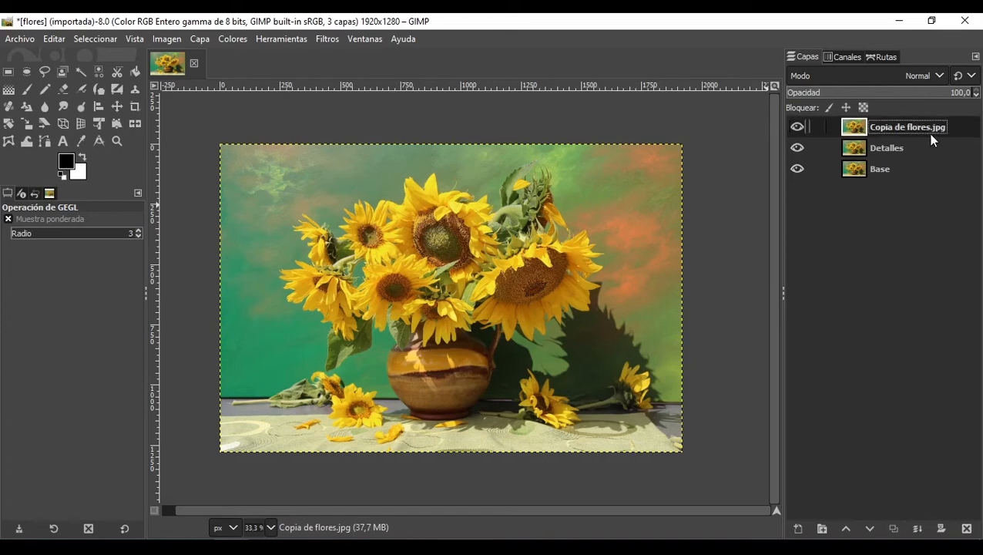
{"action": "double_click", "coordinate": [929, 133]}
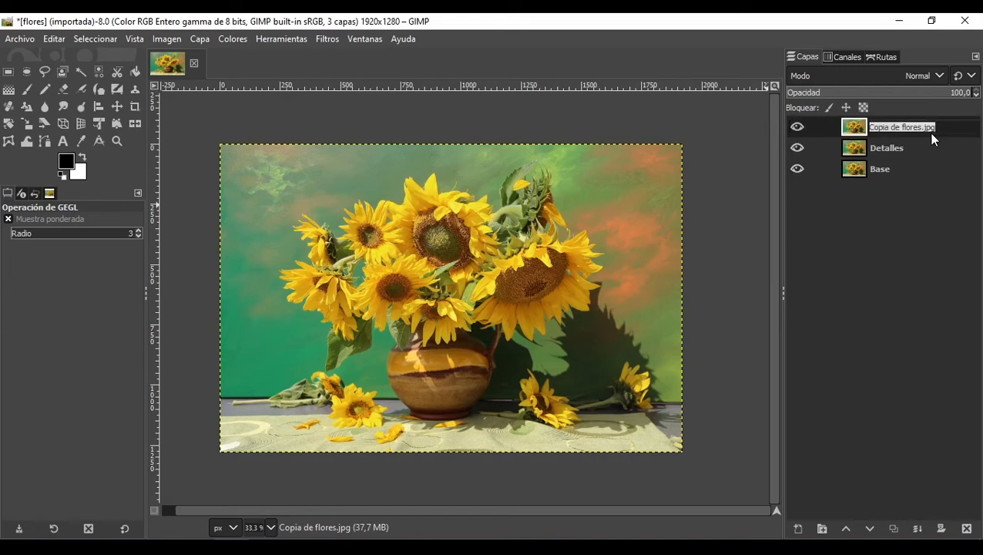
{"action": "type", "text": "Bordes"}
{"action": "key", "text": "Return"}
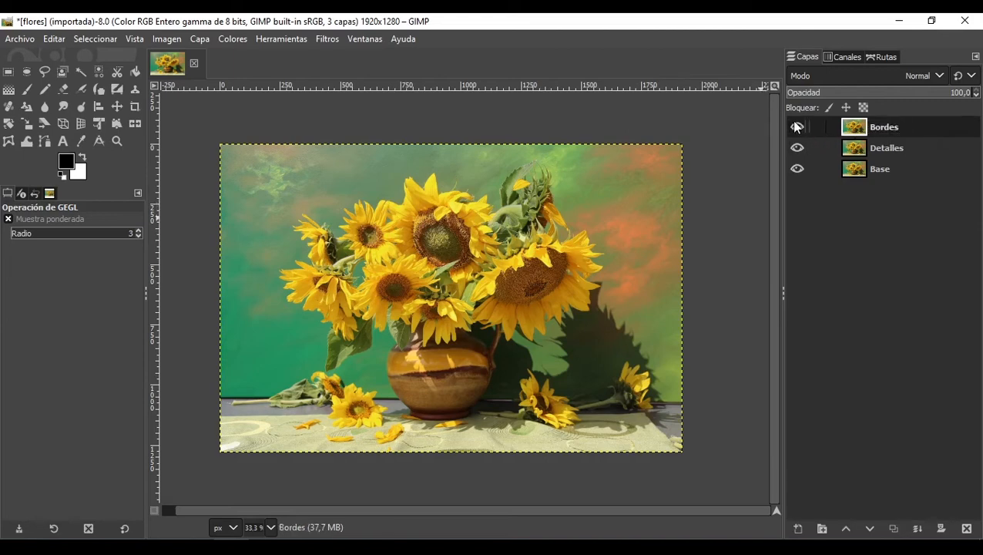
Step: Hide the upper layers and apply the Ondas artistic filter to Base, raising superpixel size to about 41
{"action": "left_click", "coordinate": [796, 124]}
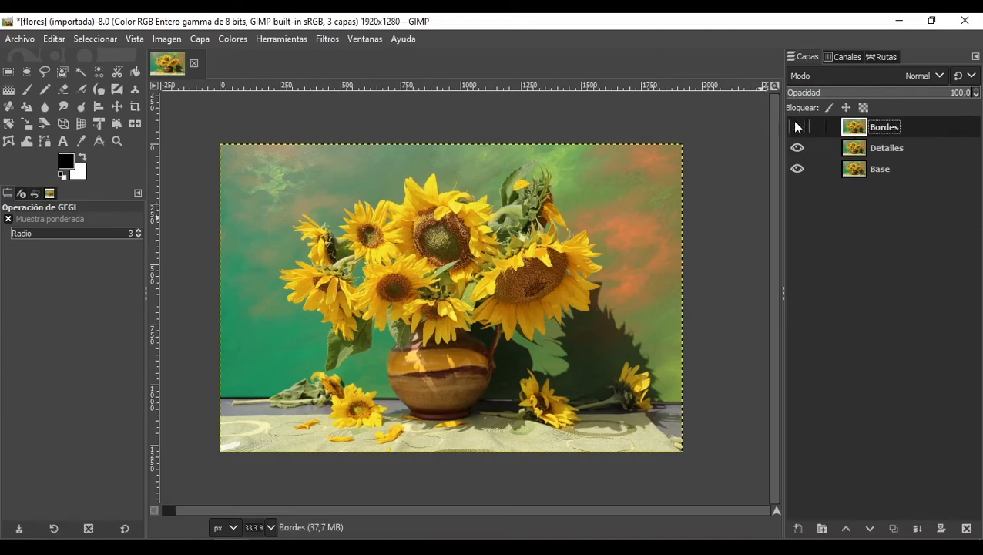
{"action": "left_click", "coordinate": [897, 168]}
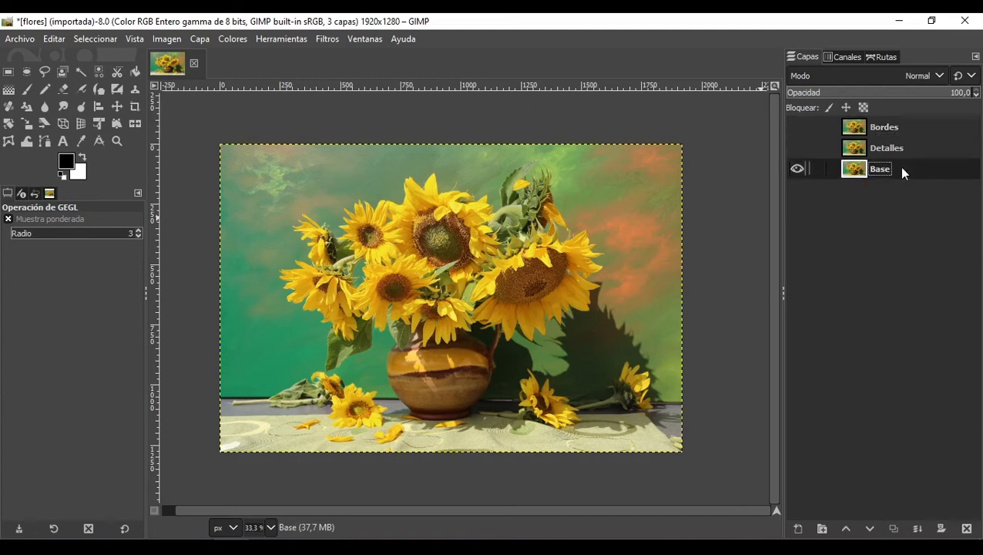
{"action": "left_click", "coordinate": [326, 40]}
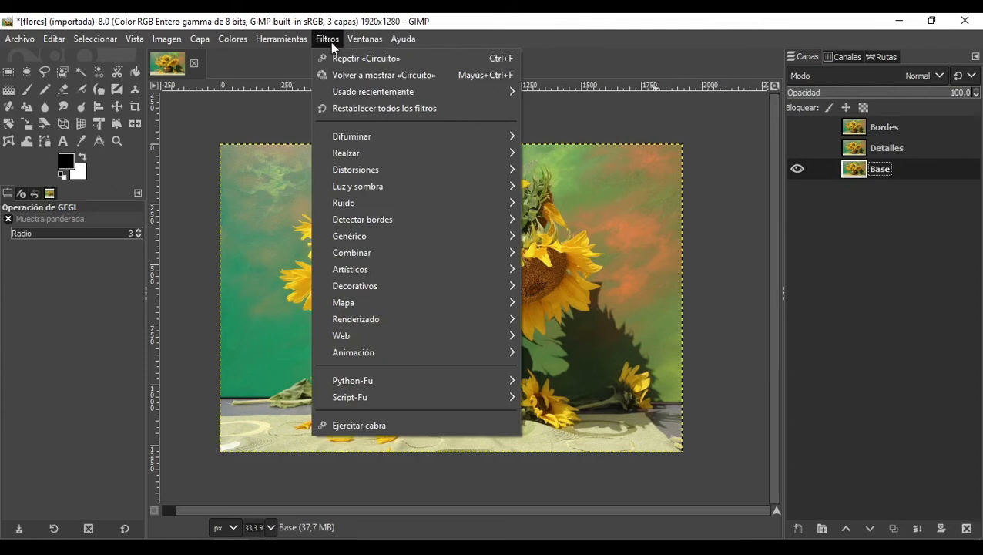
{"action": "mouse_move", "coordinate": [416, 264]}
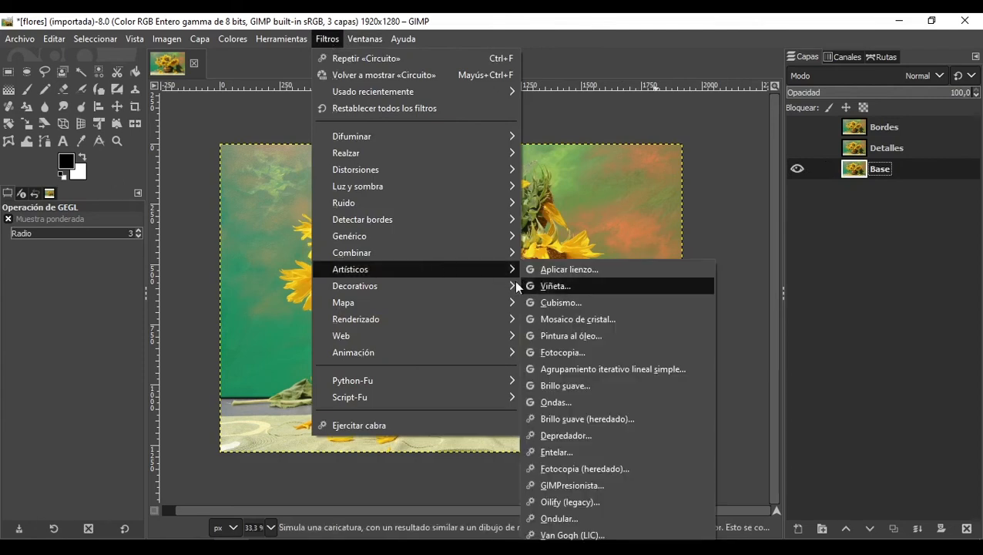
{"action": "left_click", "coordinate": [574, 401]}
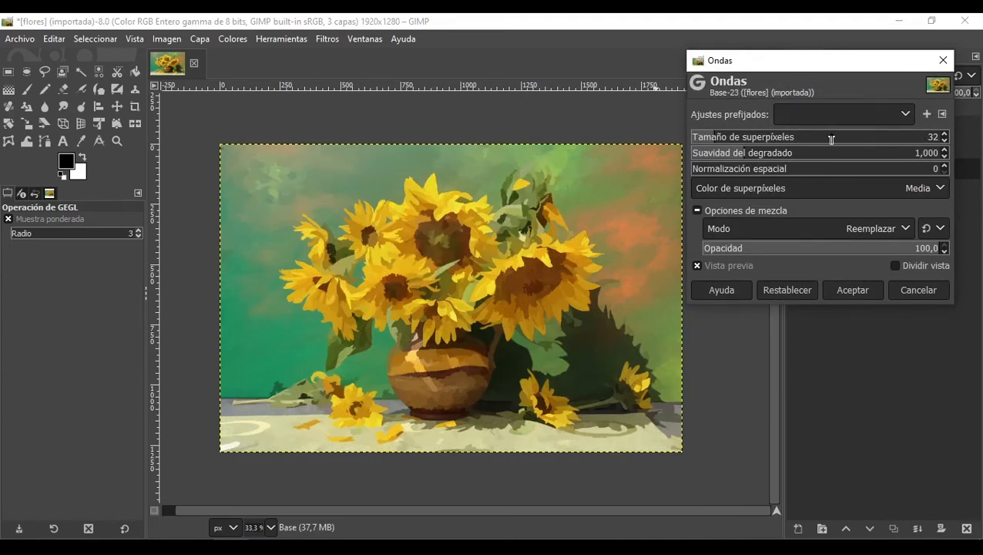
{"action": "left_click", "coordinate": [945, 134]}
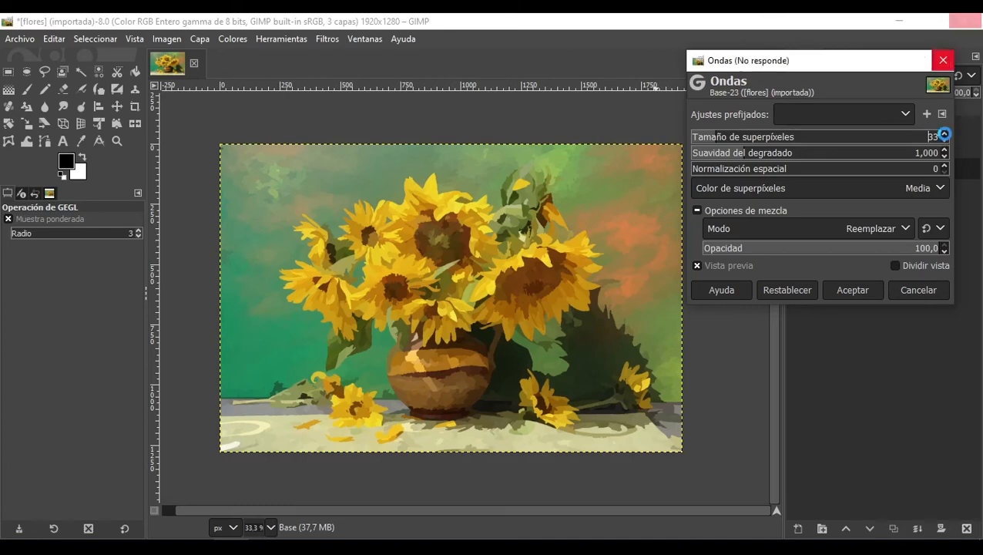
{"action": "left_click", "coordinate": [945, 134]}
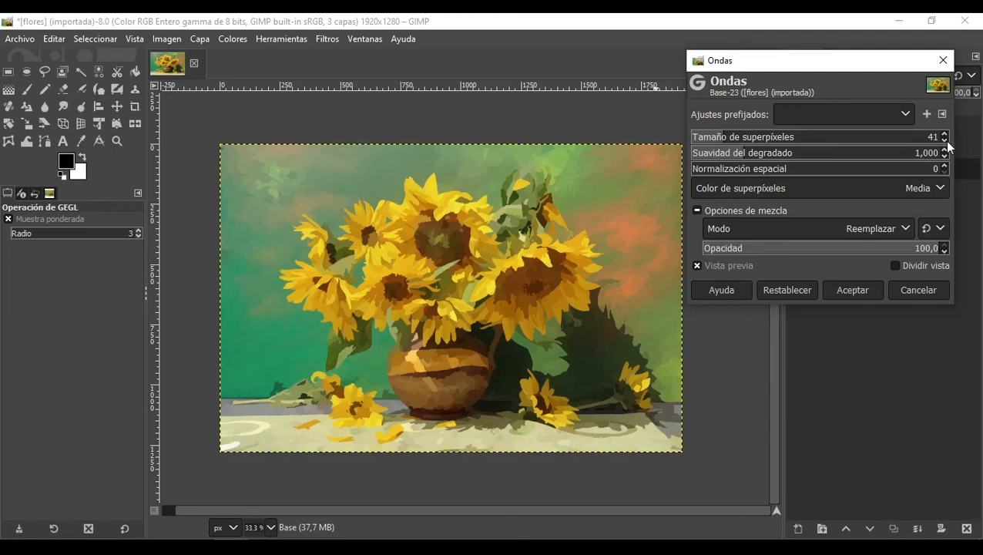
{"action": "left_click", "coordinate": [944, 140]}
{"action": "left_click", "coordinate": [852, 290]}
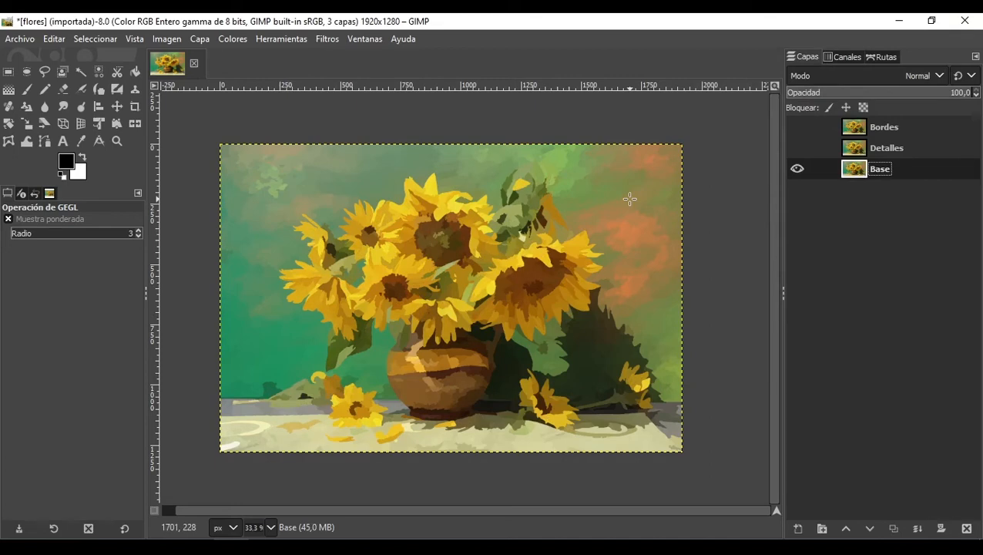
Step: Show the Detalles layer and set its blend mode to Clarear sólo
{"action": "left_click", "coordinate": [796, 146]}
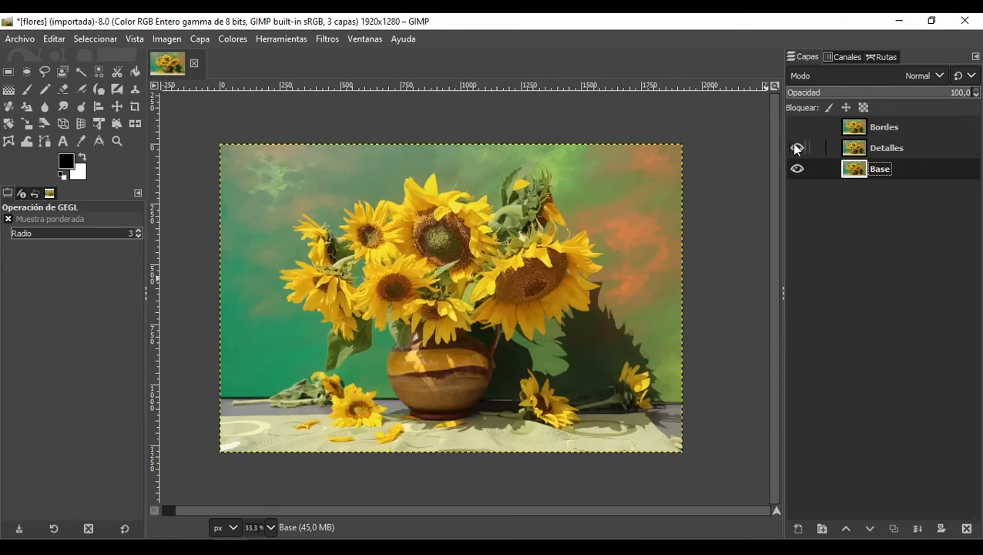
{"action": "left_click", "coordinate": [914, 144]}
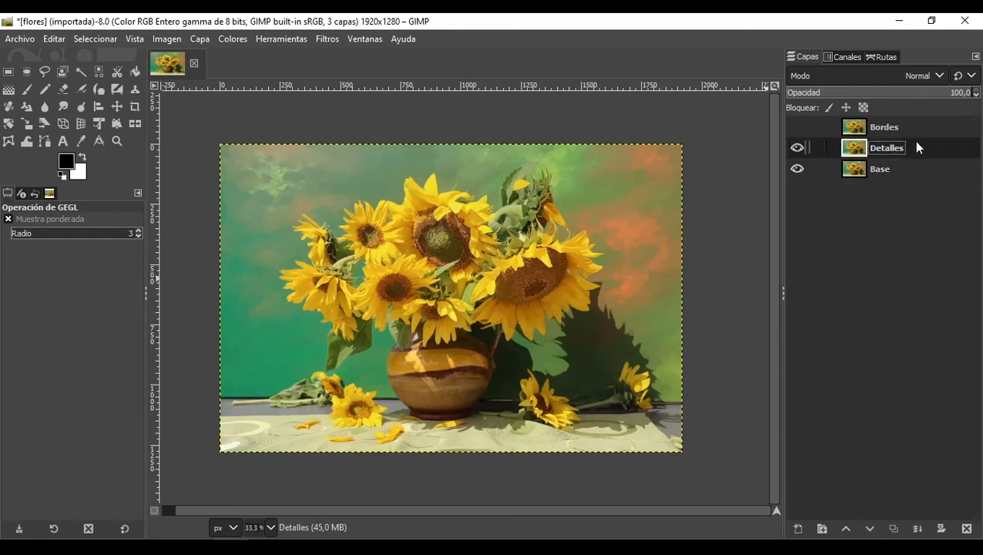
{"action": "left_click", "coordinate": [883, 78]}
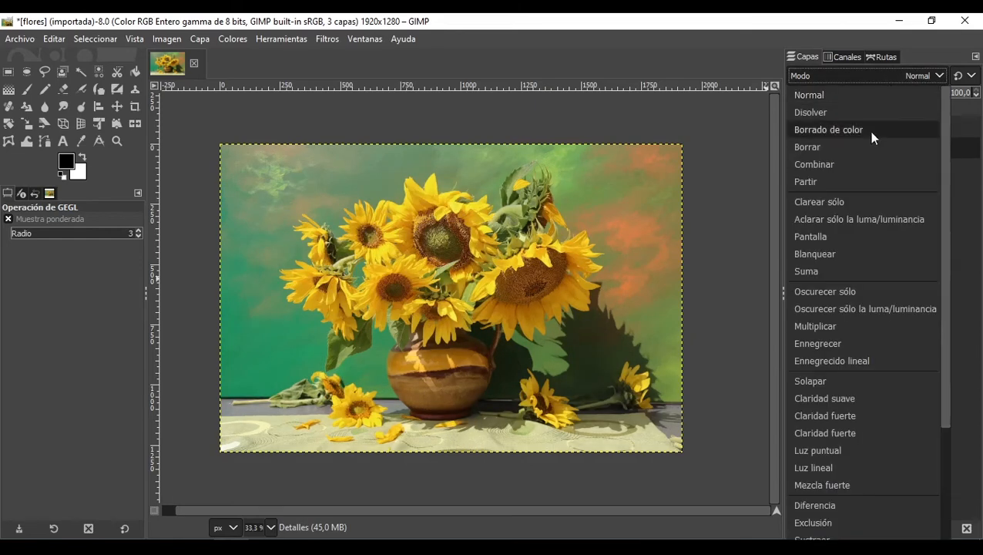
{"action": "left_click", "coordinate": [849, 203]}
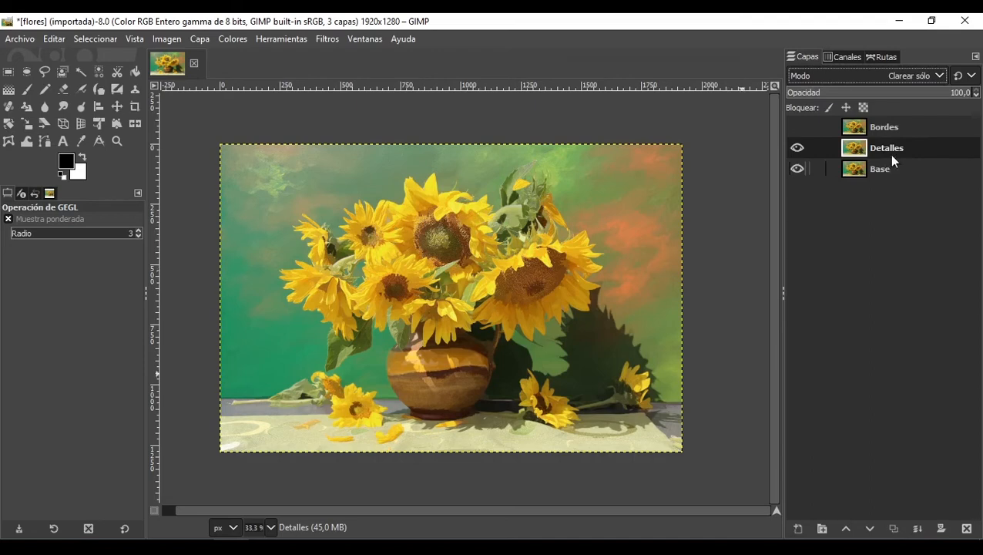
Step: Show the Bordes layer and apply the Arista edge-detection filter with its default settings
{"action": "left_click", "coordinate": [897, 127]}
{"action": "left_click", "coordinate": [797, 126]}
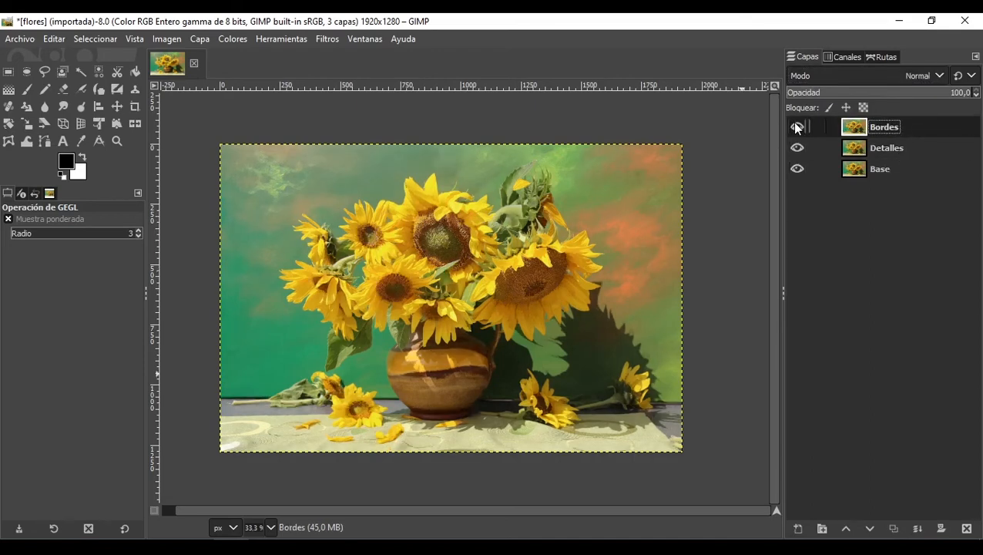
{"action": "left_click", "coordinate": [336, 40]}
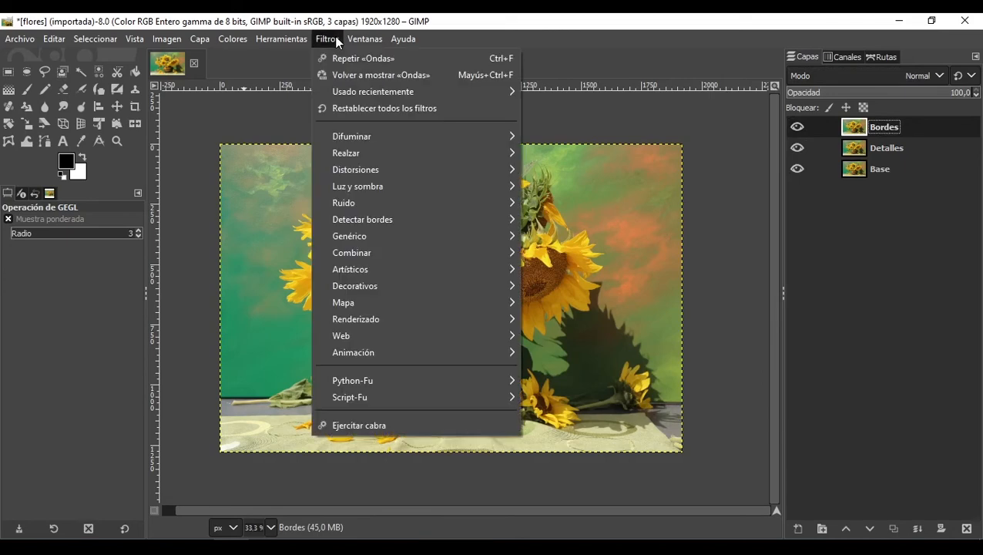
{"action": "mouse_move", "coordinate": [466, 220]}
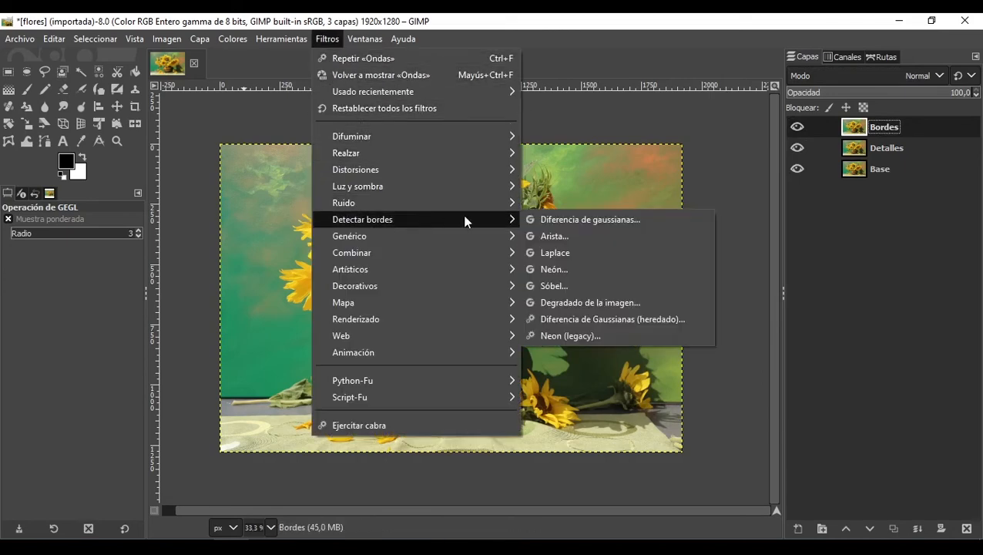
{"action": "left_click", "coordinate": [562, 237]}
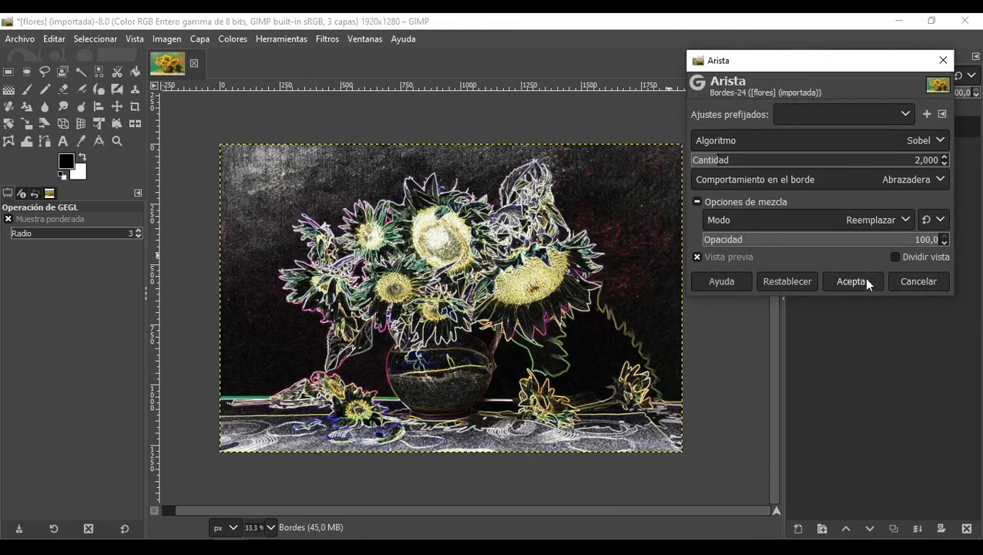
{"action": "left_click", "coordinate": [865, 281]}
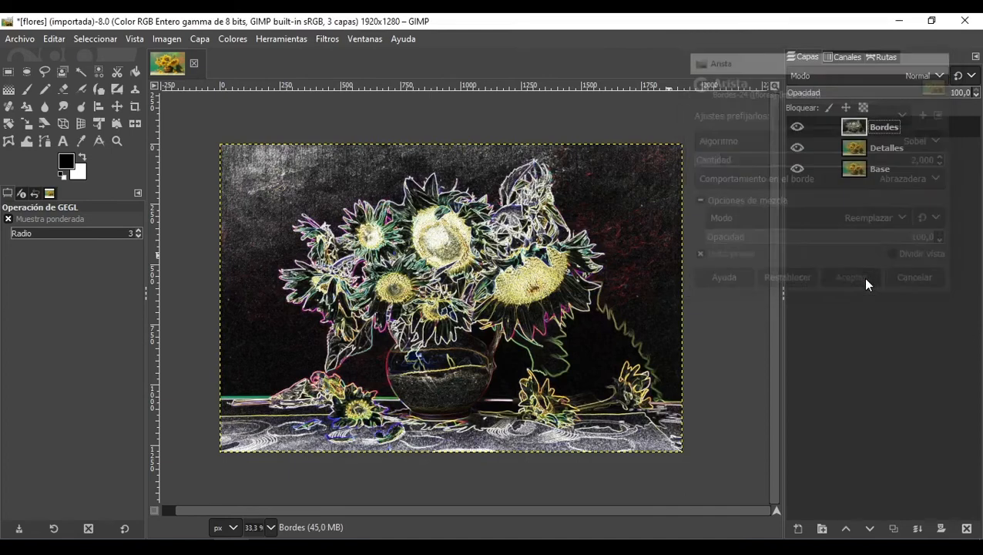
Step: Invert the colors of the Bordes layer
{"action": "left_click", "coordinate": [232, 40]}
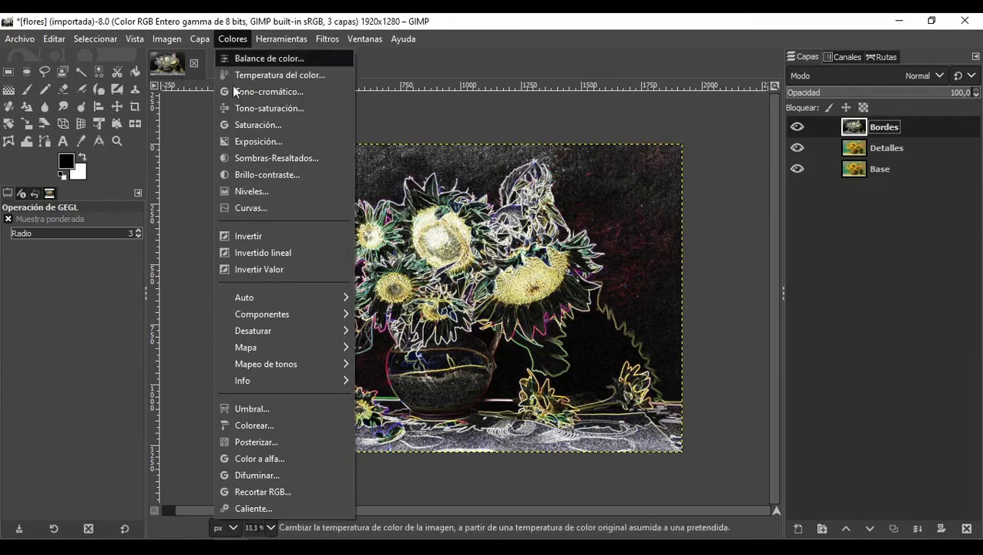
{"action": "left_click", "coordinate": [277, 238]}
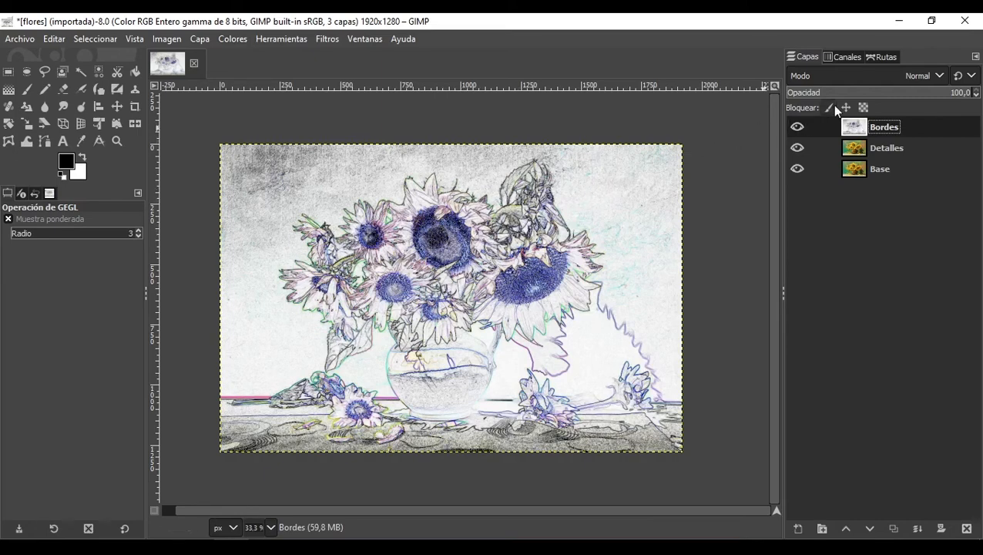
Step: Set the Bordes layer's blend mode to Oscurecer sólo and compare by toggling the Detalles and Bordes layers off and on
{"action": "left_click", "coordinate": [891, 76]}
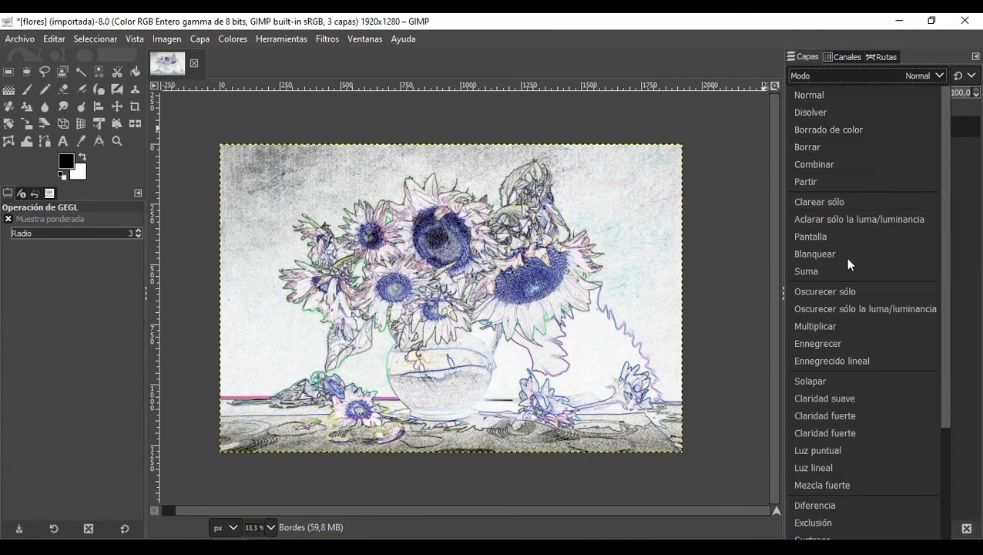
{"action": "left_click", "coordinate": [838, 290]}
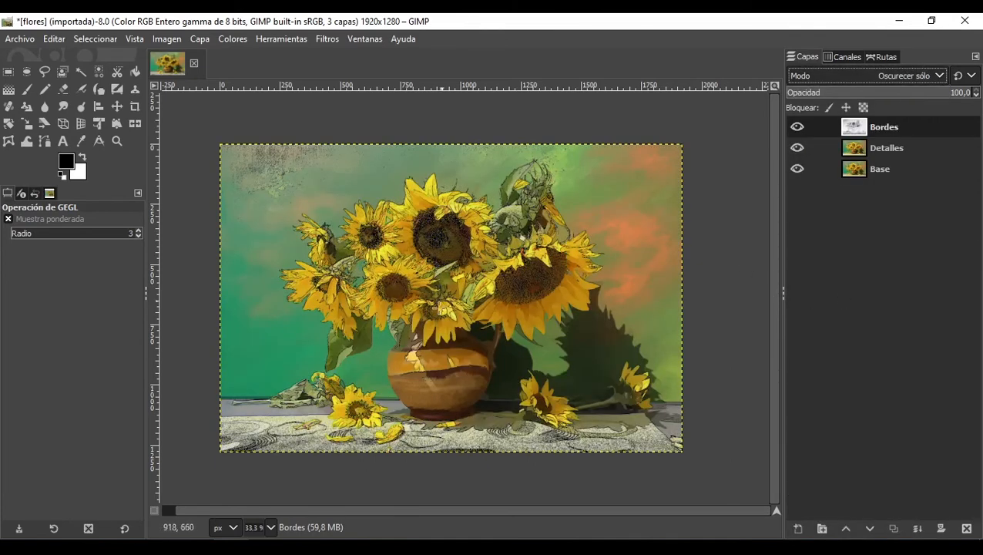
{"action": "left_click", "coordinate": [798, 147]}
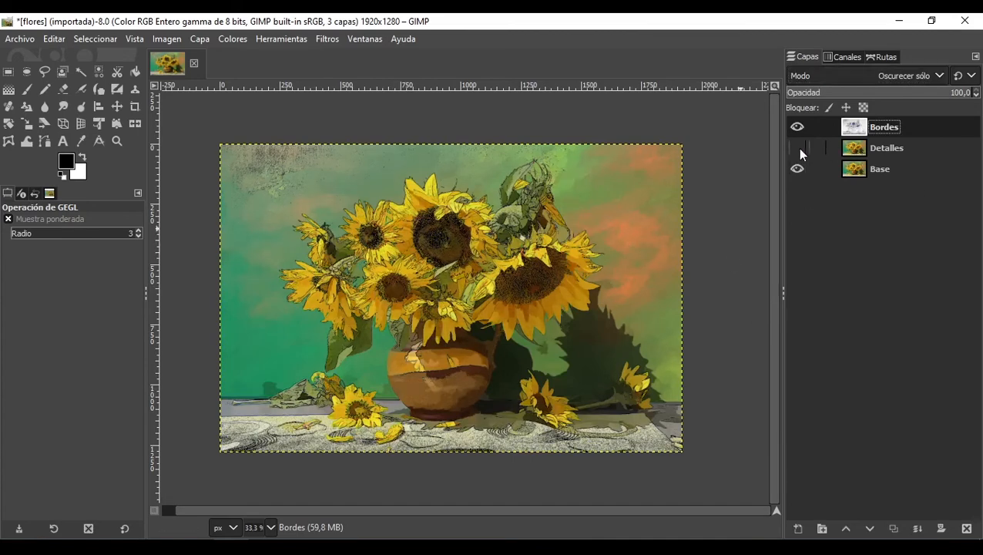
{"action": "left_click", "coordinate": [798, 148]}
{"action": "left_click", "coordinate": [794, 128]}
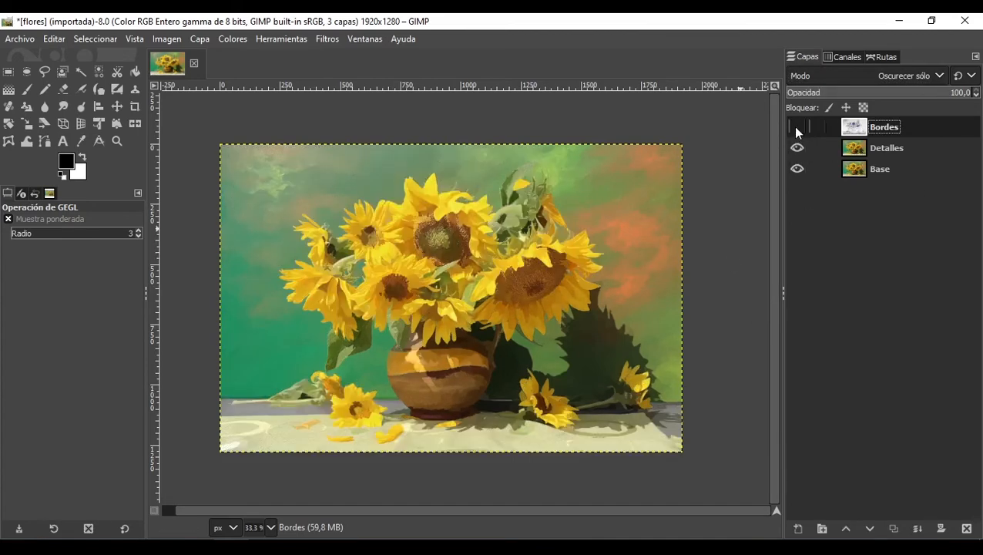
{"action": "left_click", "coordinate": [794, 126]}
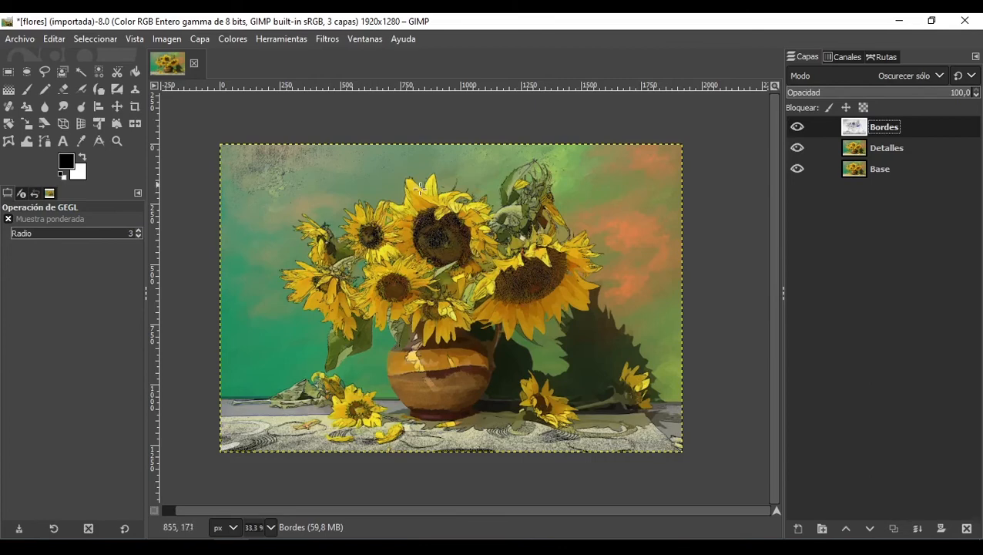
Step: On the Base layer, select the green and orange background areas by color with the threshold reset to 15
{"action": "left_click", "coordinate": [914, 170]}
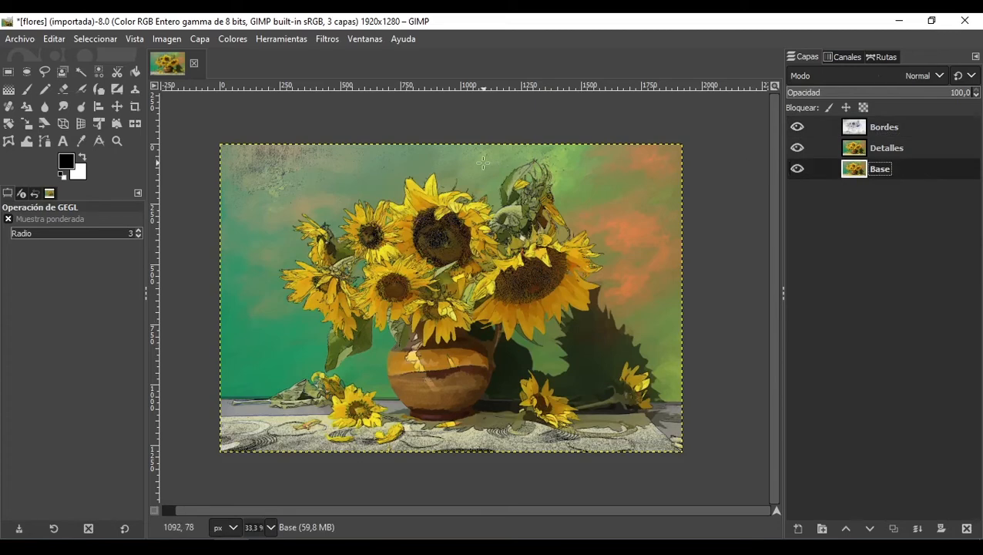
{"action": "left_click", "coordinate": [96, 72]}
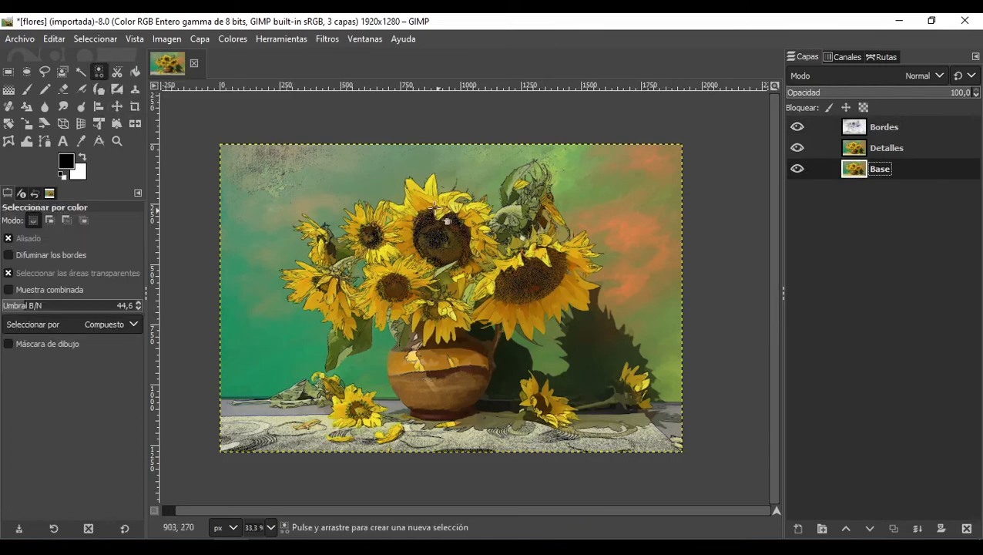
{"action": "left_click", "coordinate": [127, 530]}
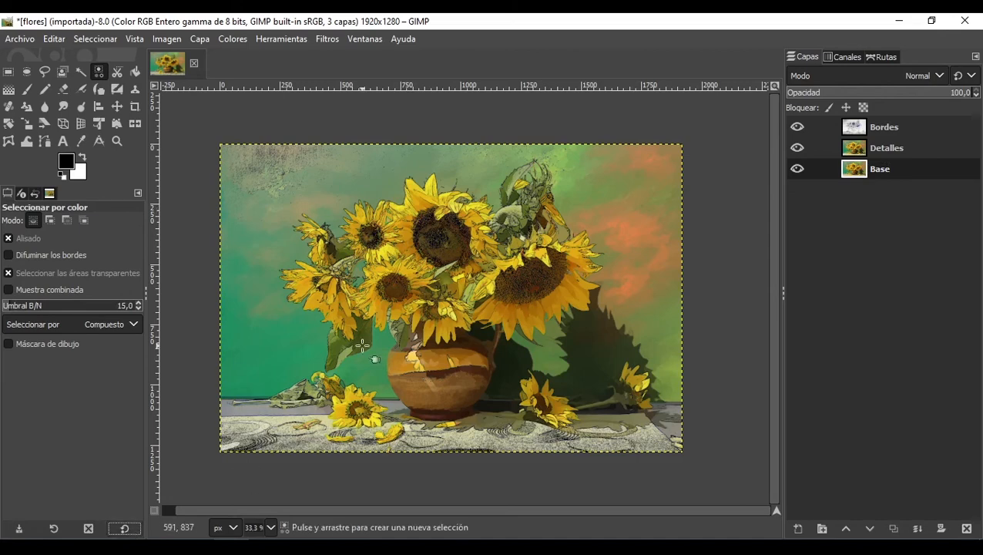
{"action": "left_click", "coordinate": [396, 170]}
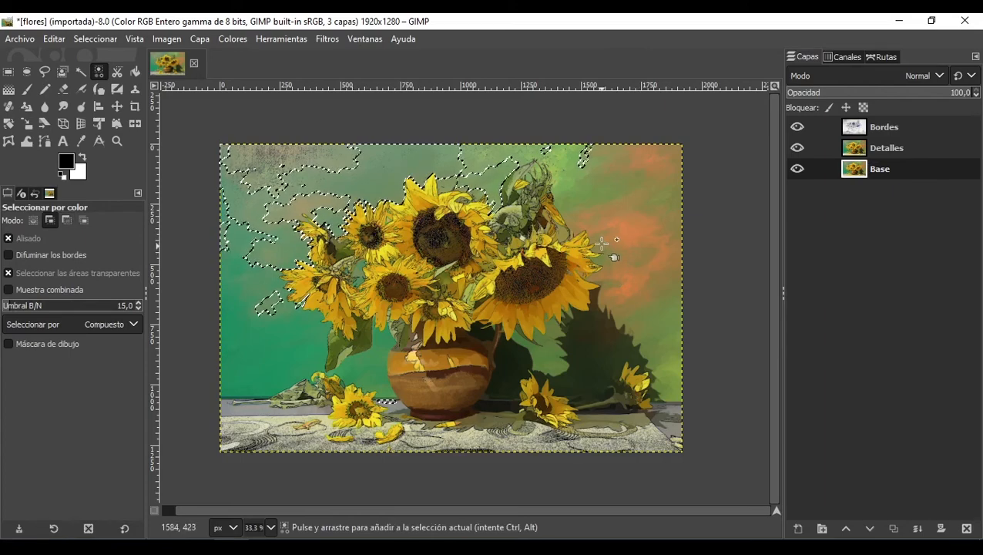
{"action": "left_click", "coordinate": [609, 195], "text": "shift"}
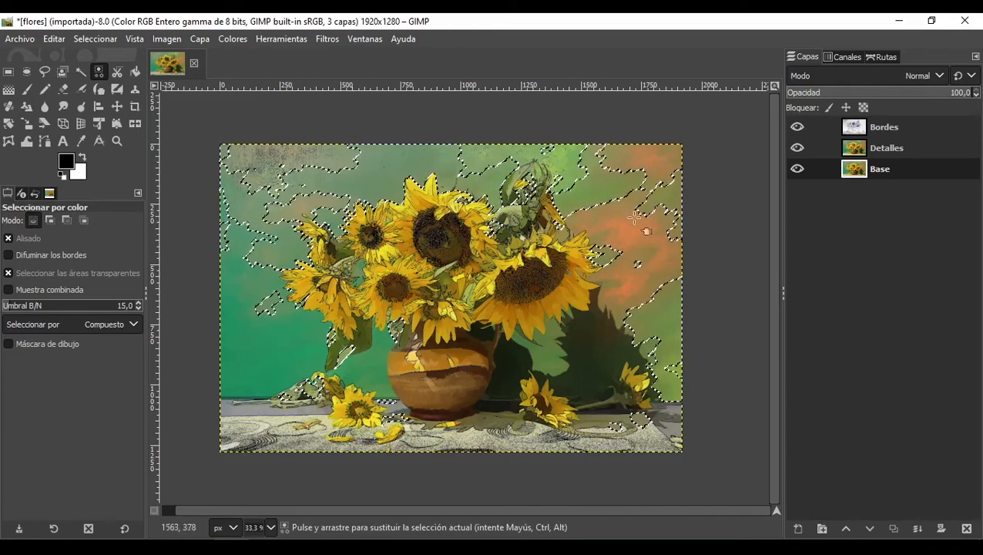
{"action": "left_click", "coordinate": [566, 190], "text": "ctrl"}
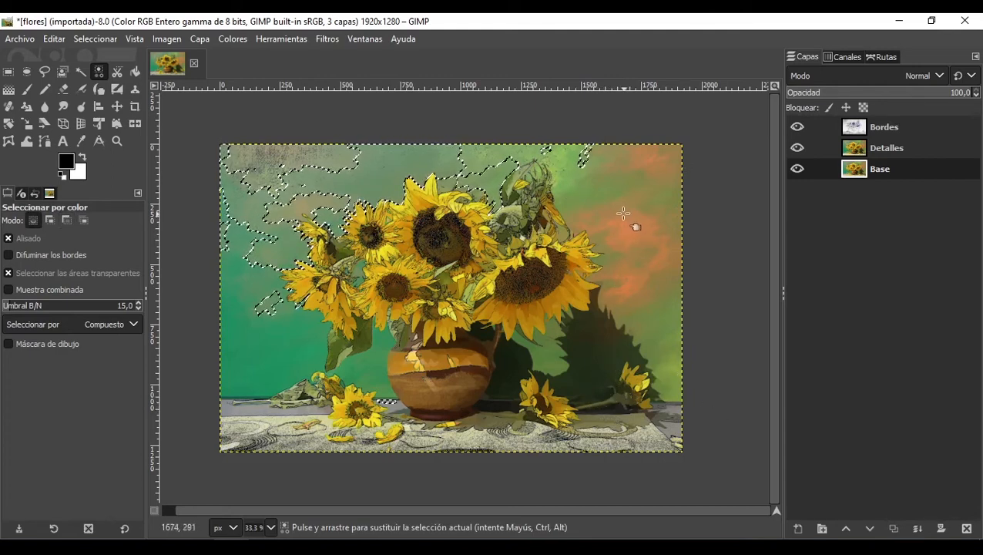
{"action": "left_click", "coordinate": [629, 223], "text": "shift"}
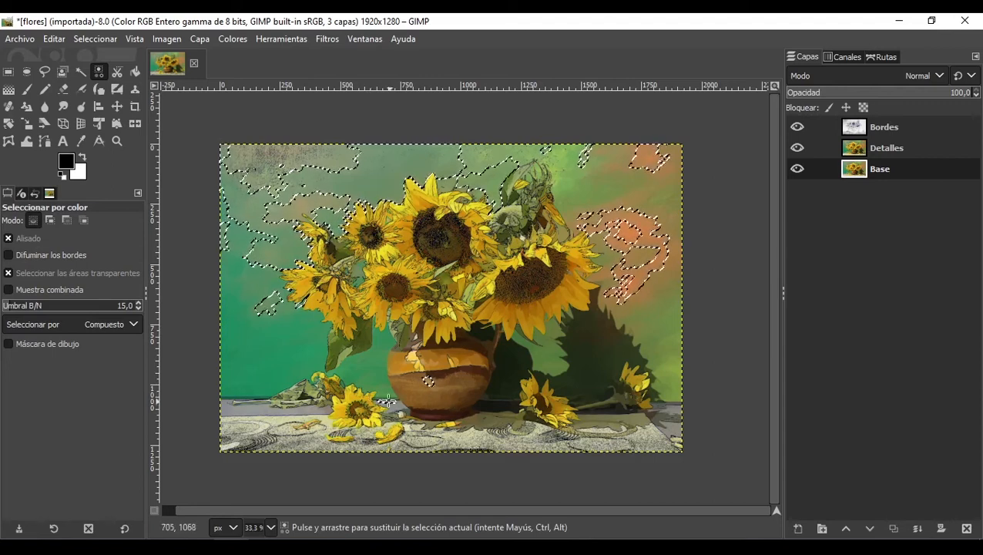
{"action": "left_click", "coordinate": [8, 71]}
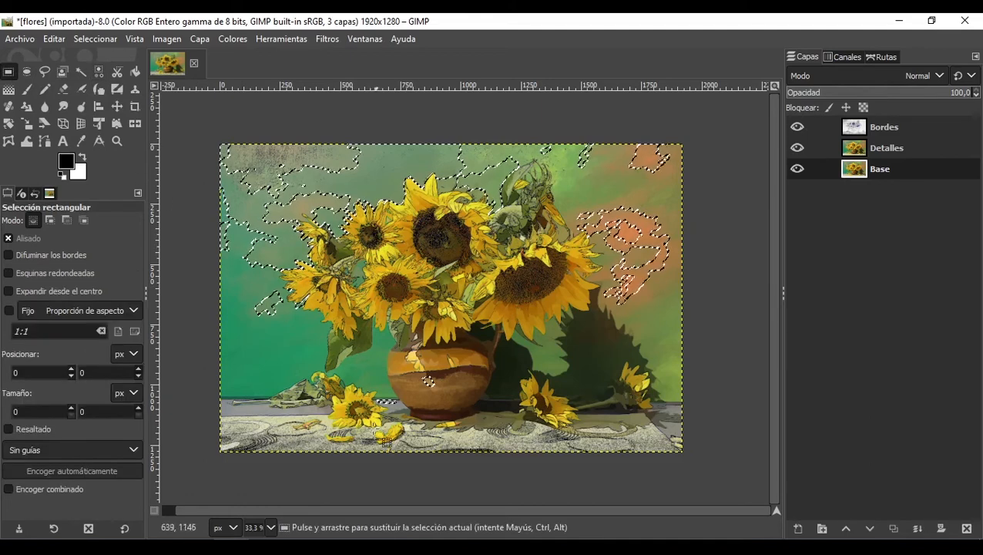
{"action": "left_click_drag", "start_coordinate": [363, 365], "coordinate": [461, 420]}
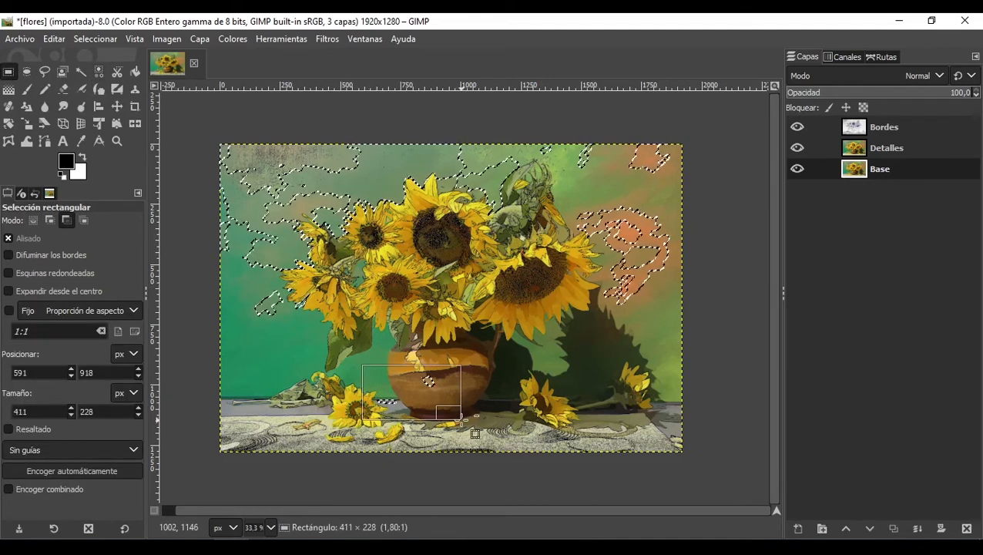
{"action": "key", "text": "Escape"}
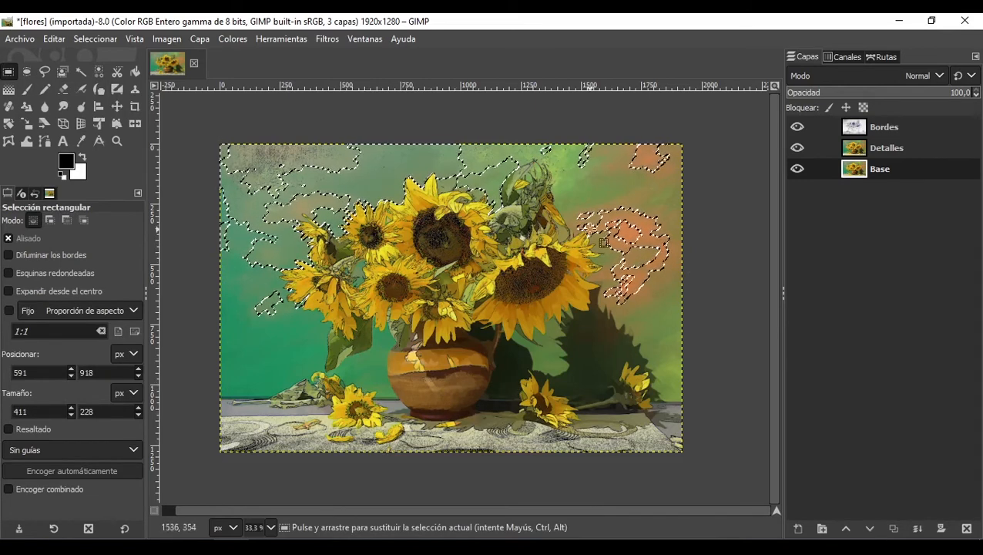
Step: Apply the Mosaico distortion filter to the selection with cleanliness 0.398 and tile size about 21.08, then deselect all
{"action": "left_click", "coordinate": [335, 38]}
{"action": "mouse_move", "coordinate": [482, 171]}
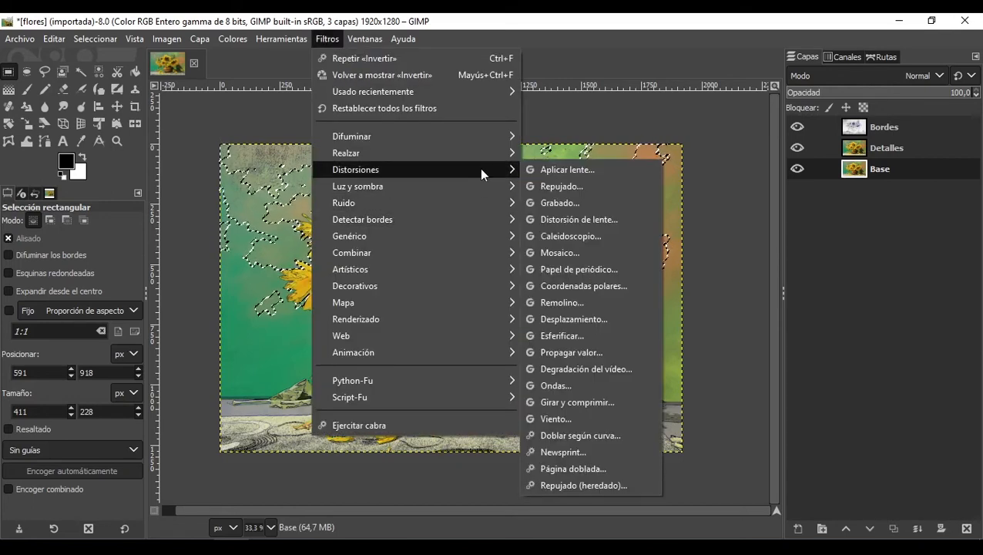
{"action": "left_click", "coordinate": [558, 253]}
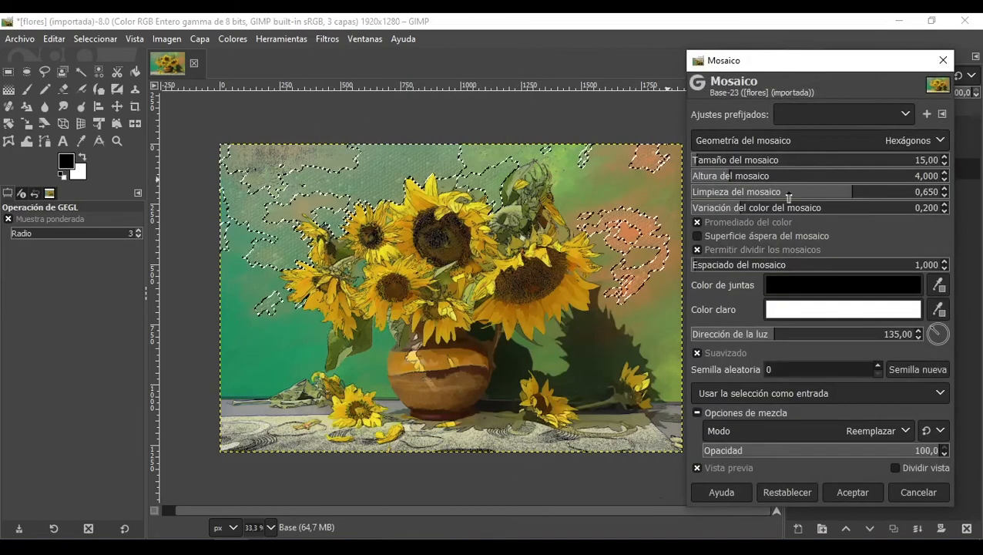
{"action": "left_click", "coordinate": [835, 197]}
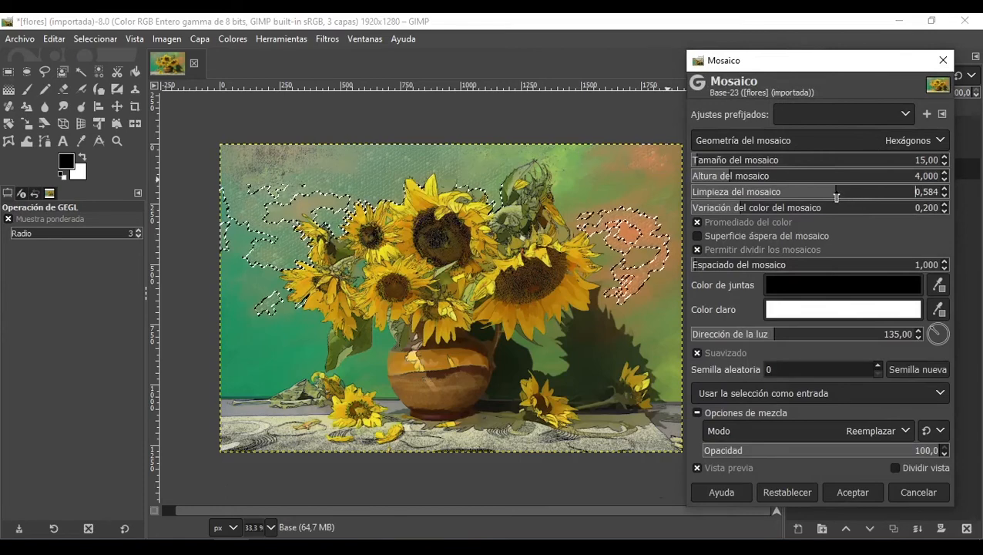
{"action": "left_click_drag", "start_coordinate": [825, 198], "coordinate": [819, 198]}
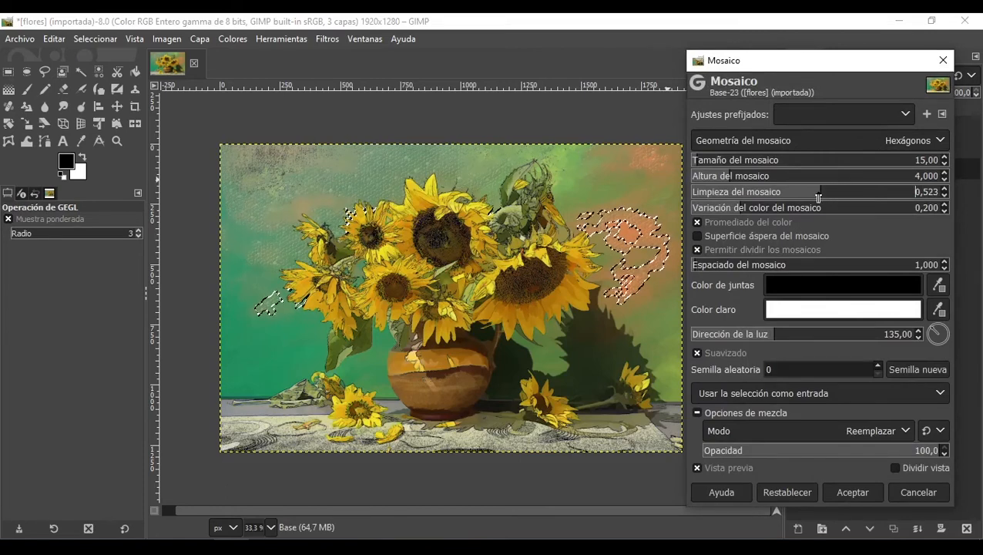
{"action": "left_click_drag", "start_coordinate": [819, 198], "coordinate": [792, 199]}
{"action": "left_click_drag", "start_coordinate": [792, 198], "coordinate": [789, 198]}
{"action": "scroll", "coordinate": [406, 165], "scroll_direction": "up", "scroll_amount": 5}
{"action": "scroll", "coordinate": [406, 165], "scroll_direction": "down", "scroll_amount": 4}
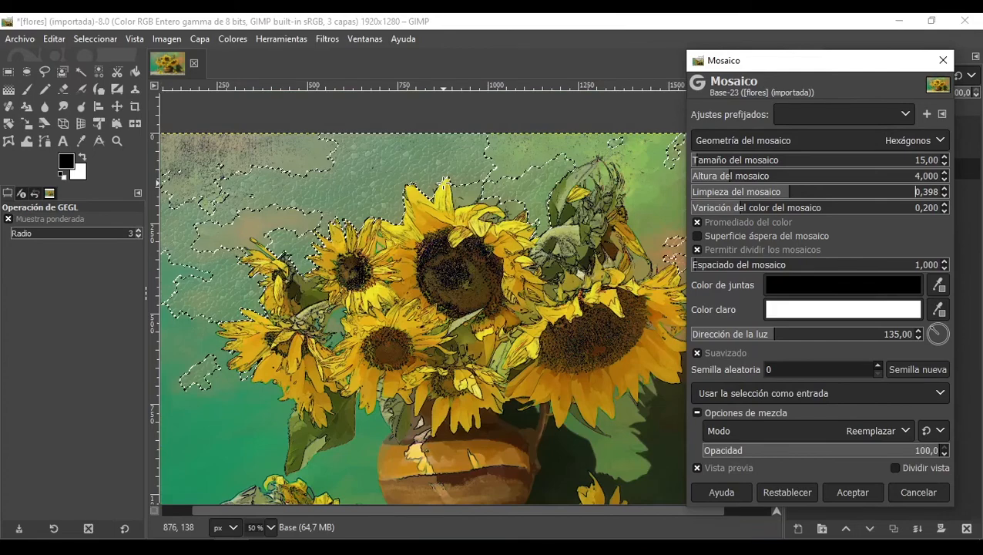
{"action": "left_click", "coordinate": [704, 161]}
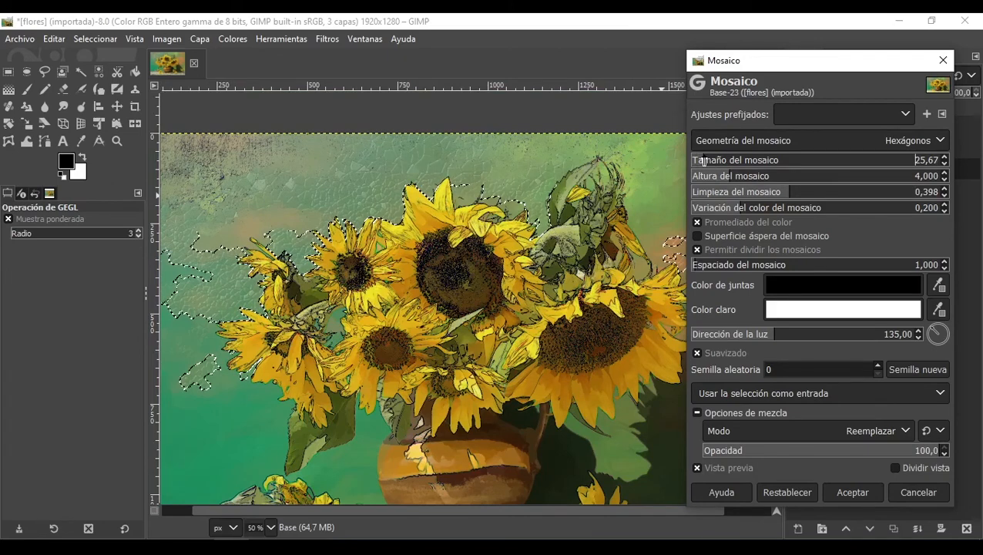
{"action": "left_click", "coordinate": [703, 161]}
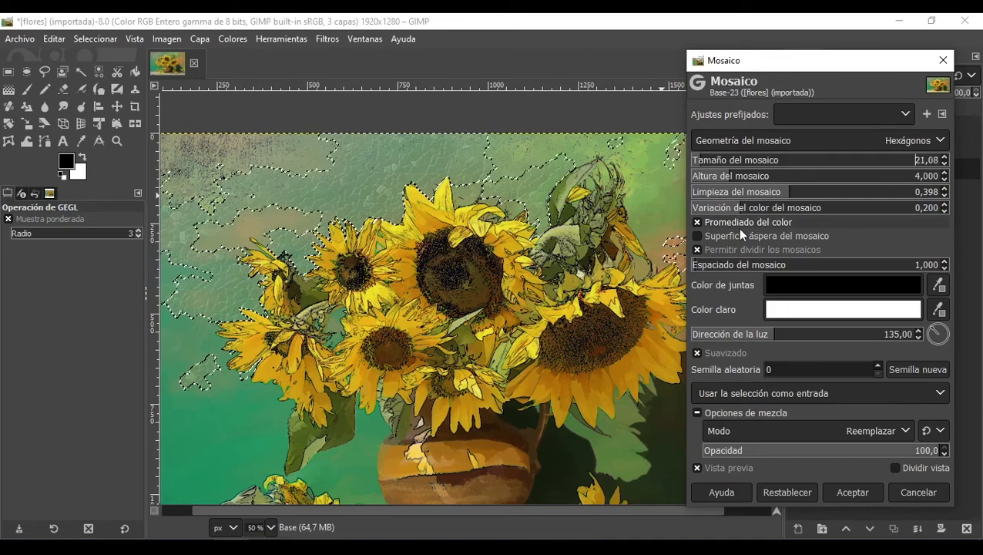
{"action": "left_click", "coordinate": [840, 496]}
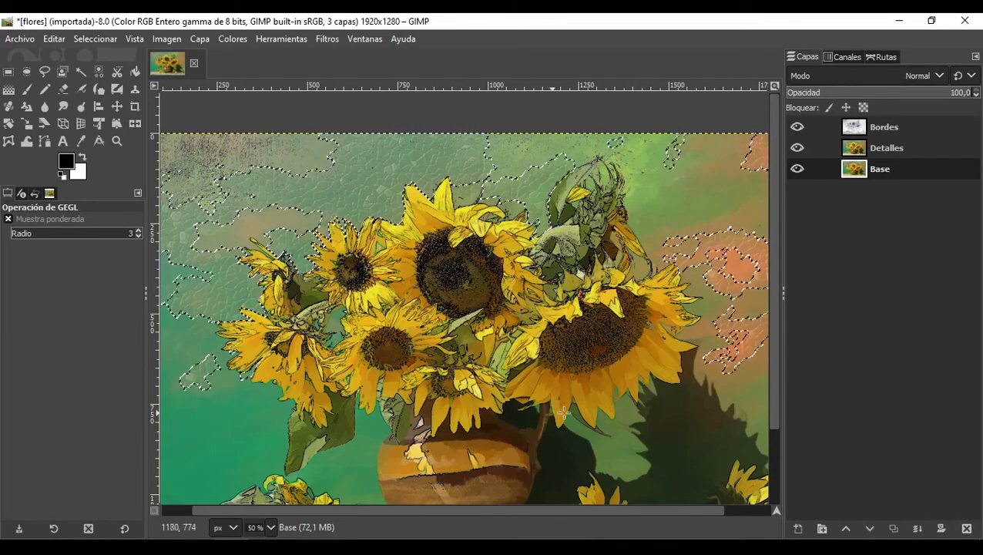
{"action": "key", "text": "ctrl+shift+a"}
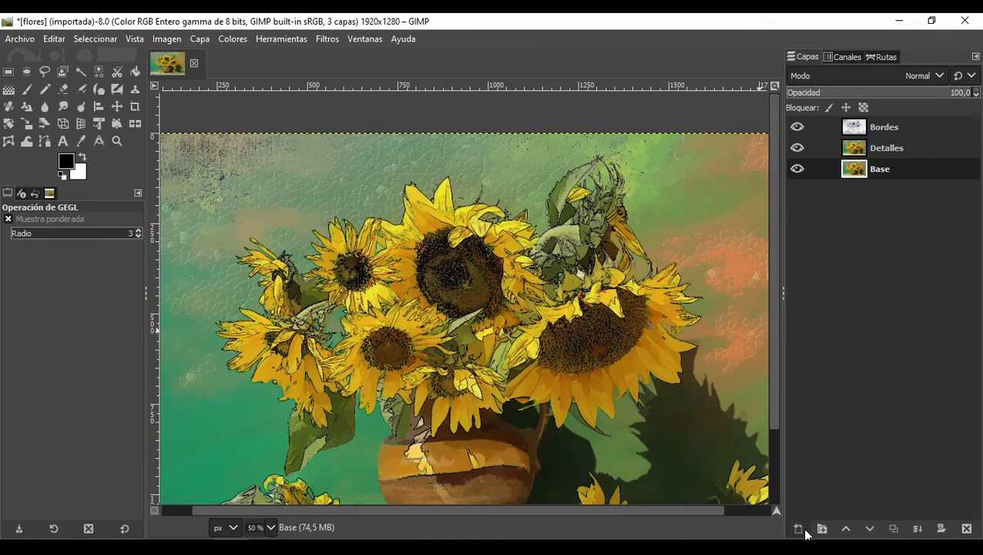
Step: Add a transparent layer named Lienzo above Bordes, then undo it
{"action": "left_click", "coordinate": [885, 127]}
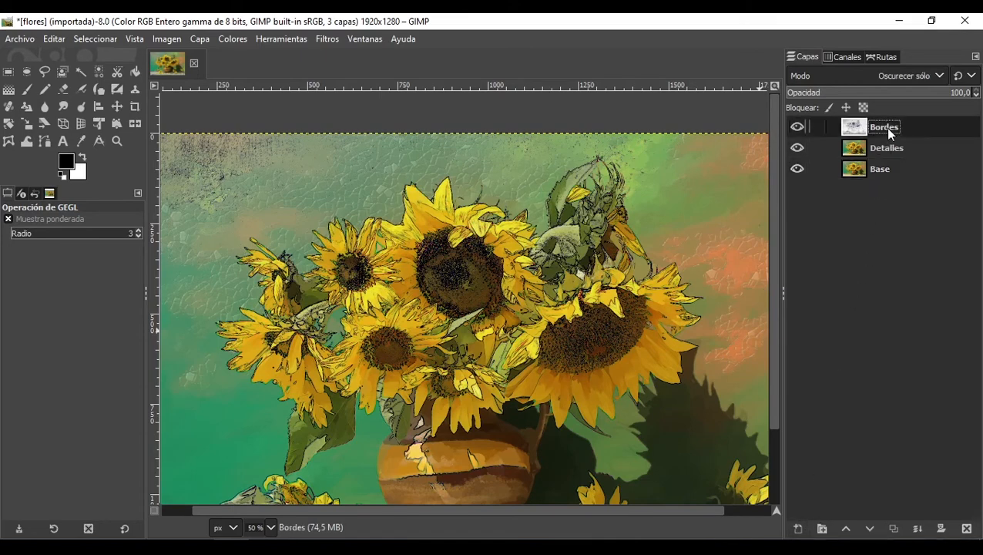
{"action": "left_click", "coordinate": [799, 528]}
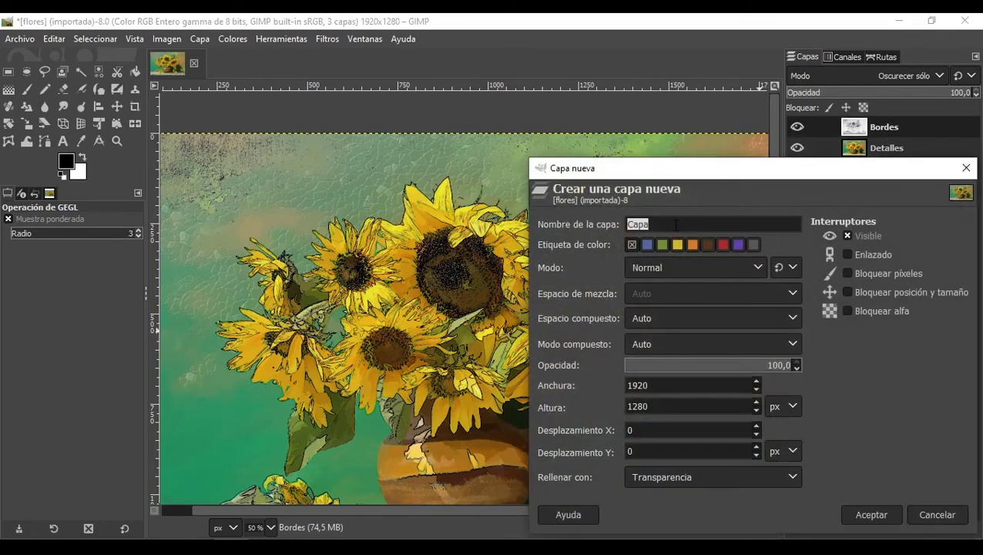
{"action": "type", "text": "Lienzo"}
{"action": "key", "text": "Return"}
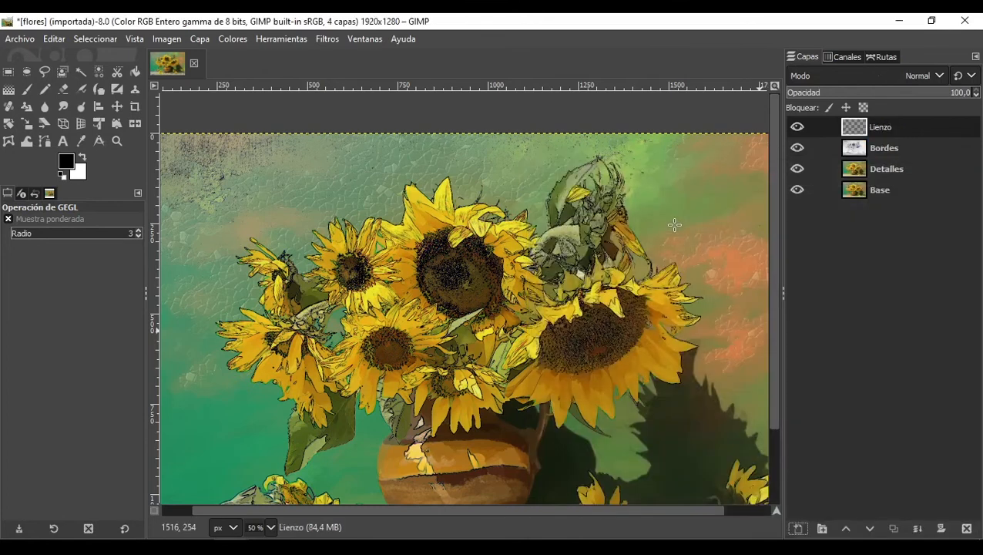
{"action": "key", "text": "ctrl+z"}
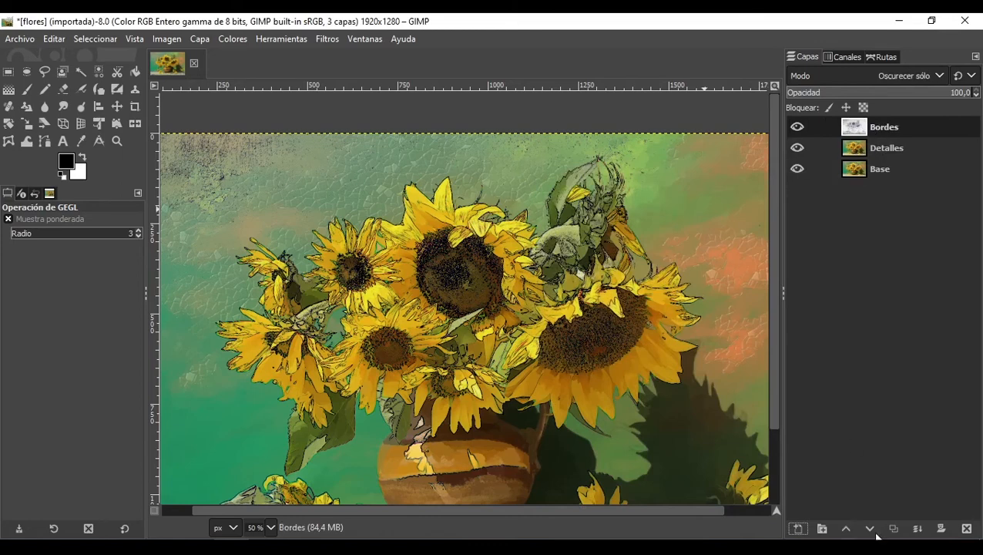
Step: Add a new layer named Lienzo above Bordes, filled with Blanco
{"action": "left_click", "coordinate": [798, 529]}
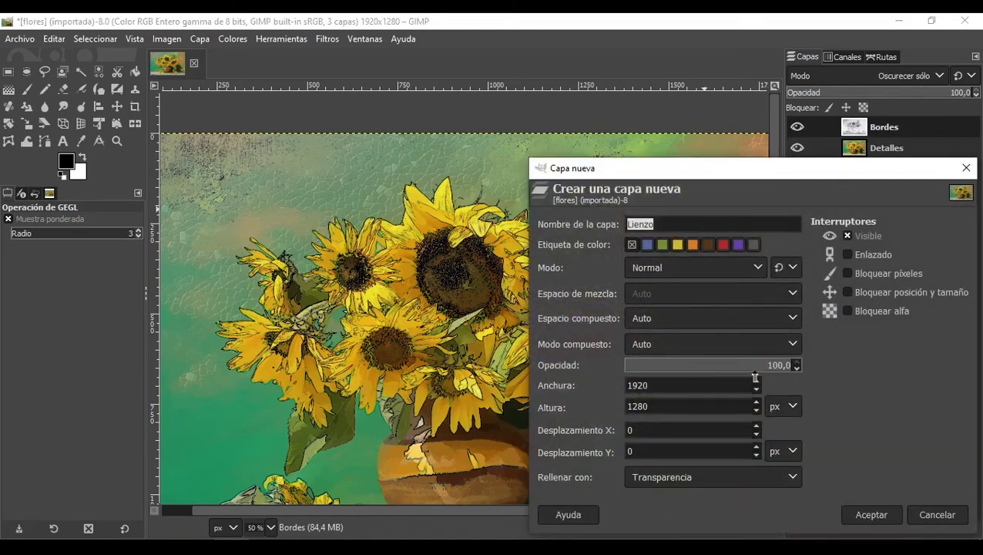
{"action": "left_click", "coordinate": [736, 487]}
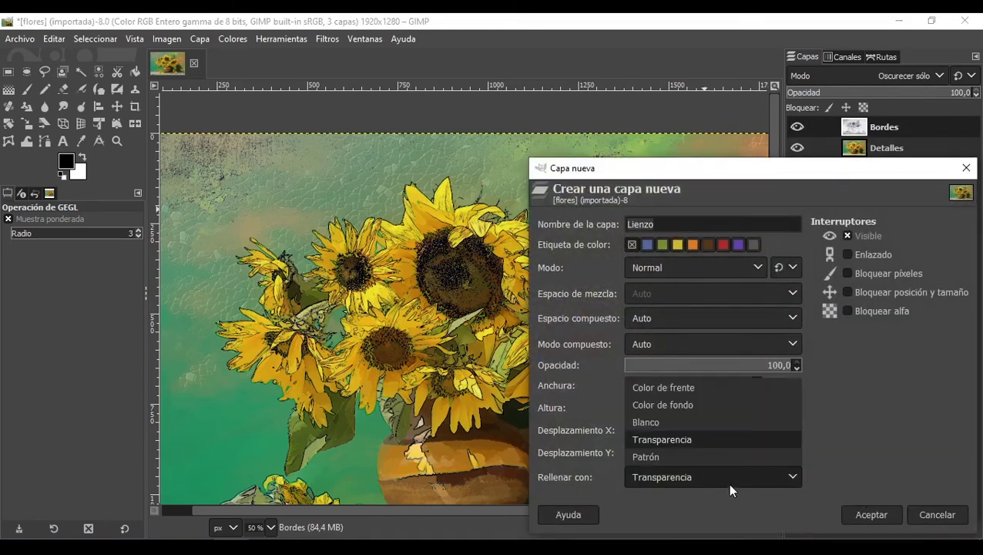
{"action": "left_click", "coordinate": [687, 414]}
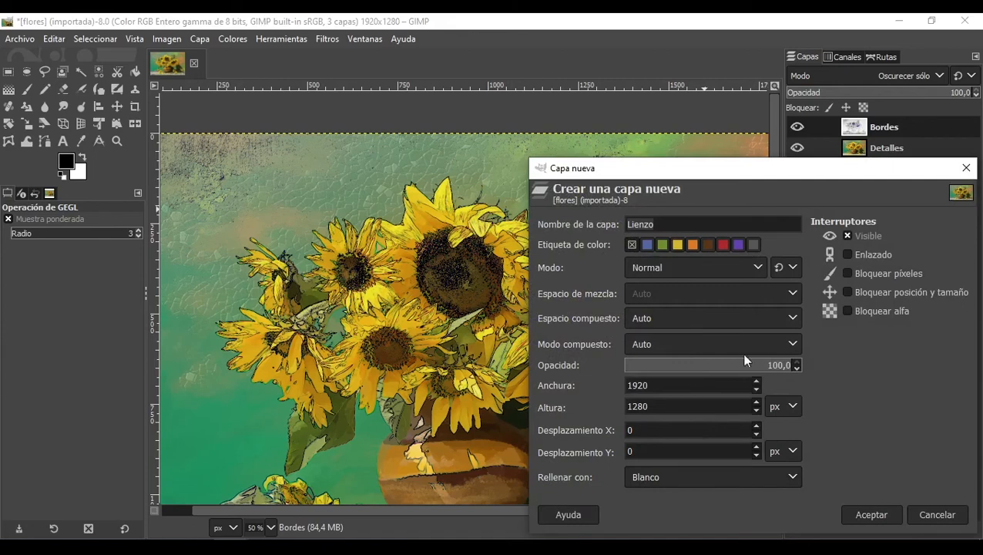
{"action": "left_click", "coordinate": [885, 518]}
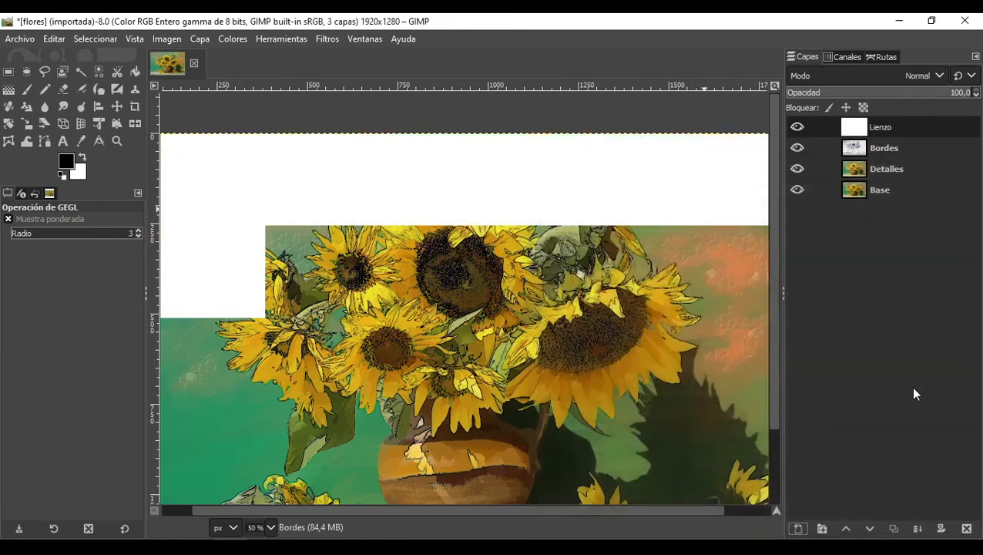
Step: Set the Lienzo layer's blend mode to Multiplicar
{"action": "left_click", "coordinate": [914, 80]}
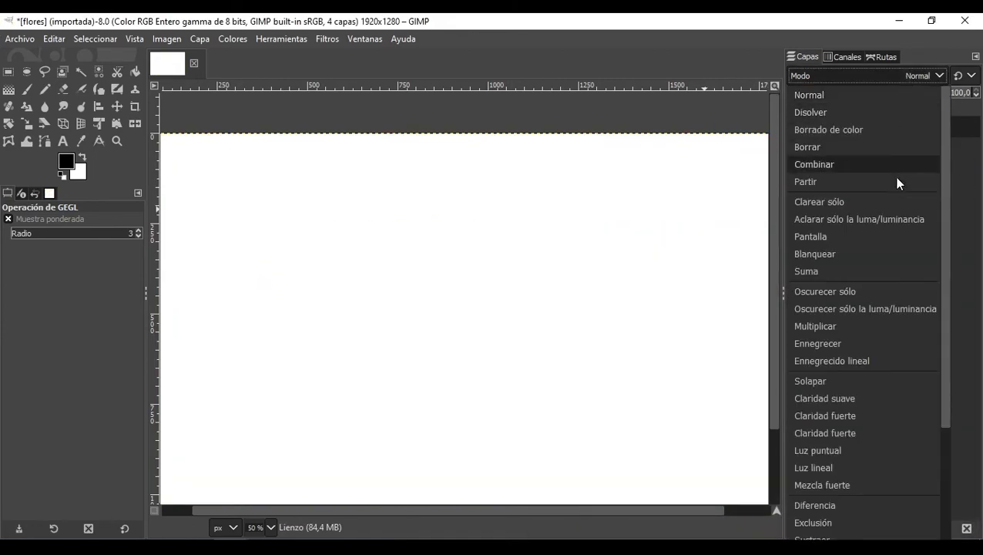
{"action": "left_click", "coordinate": [867, 326]}
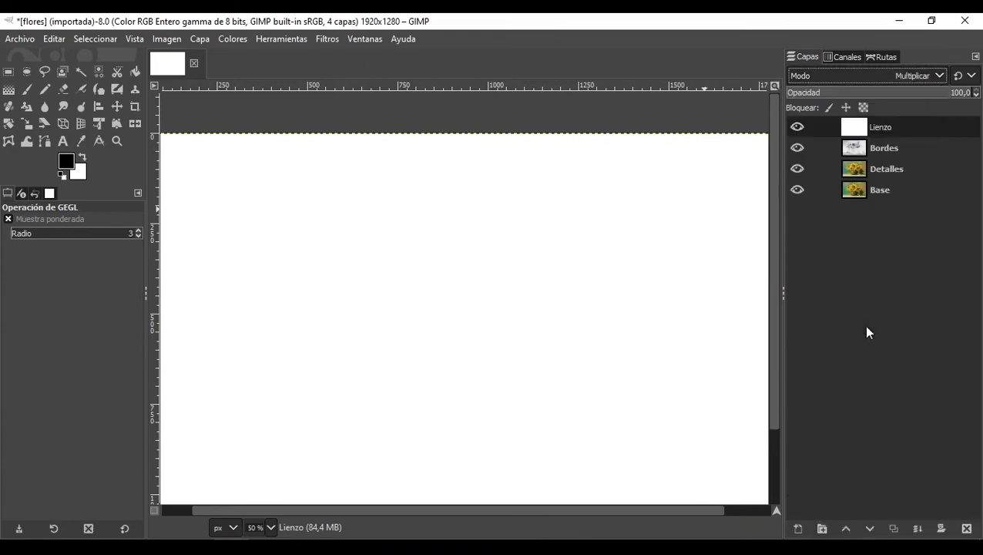
Step: Apply the Aplicar lienzo artistic filter to the Lienzo layer with direction Arriba a la derecha and depth 8
{"action": "left_click", "coordinate": [798, 528]}
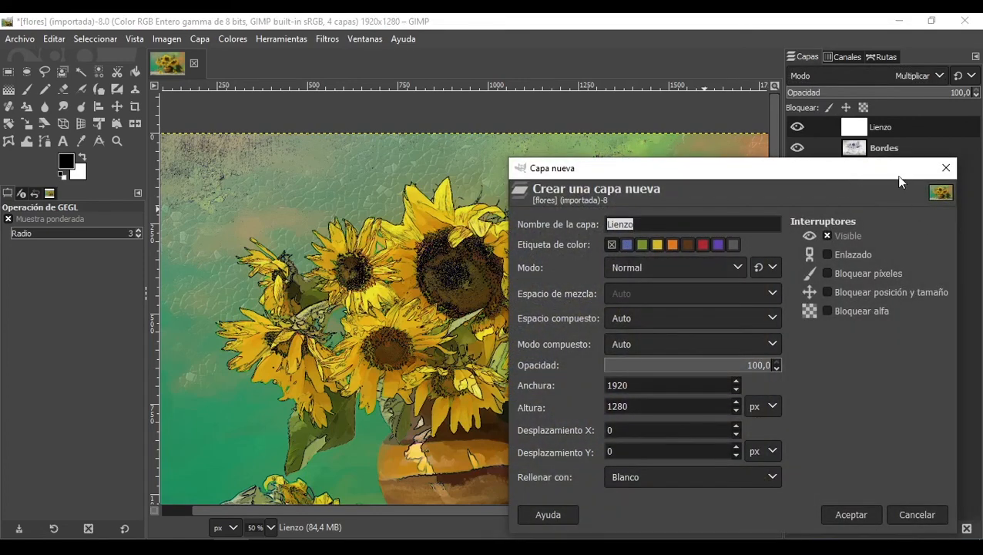
{"action": "left_click", "coordinate": [947, 168]}
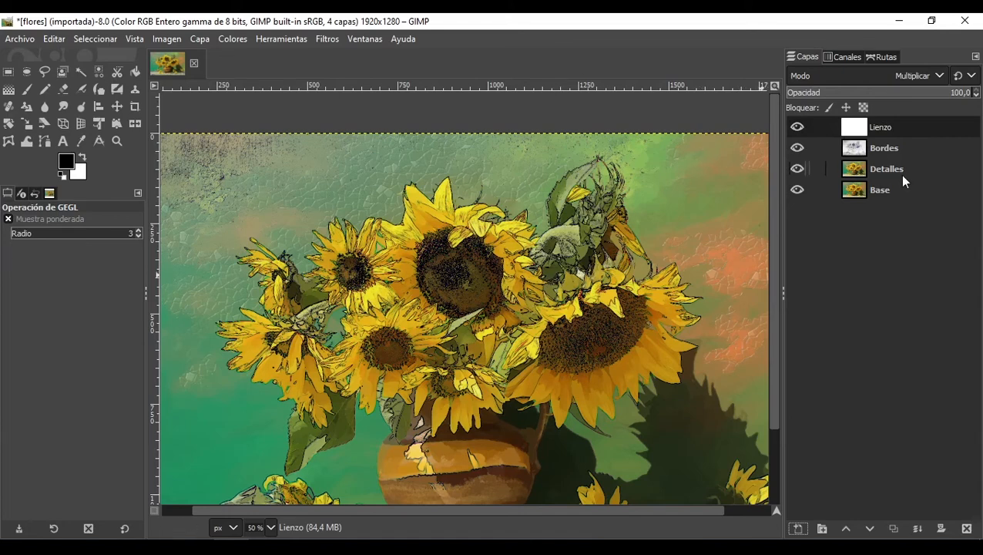
{"action": "left_click", "coordinate": [330, 39]}
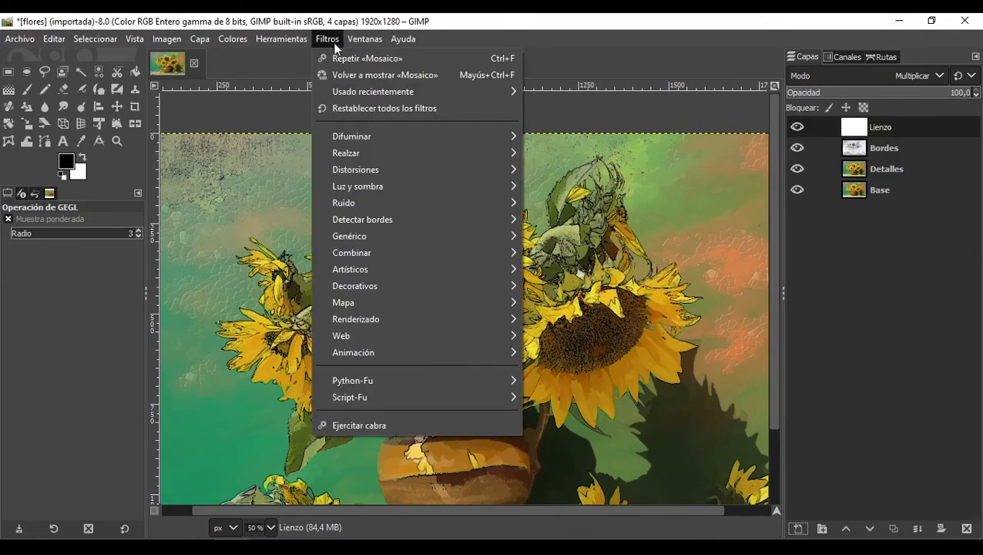
{"action": "mouse_move", "coordinate": [384, 238]}
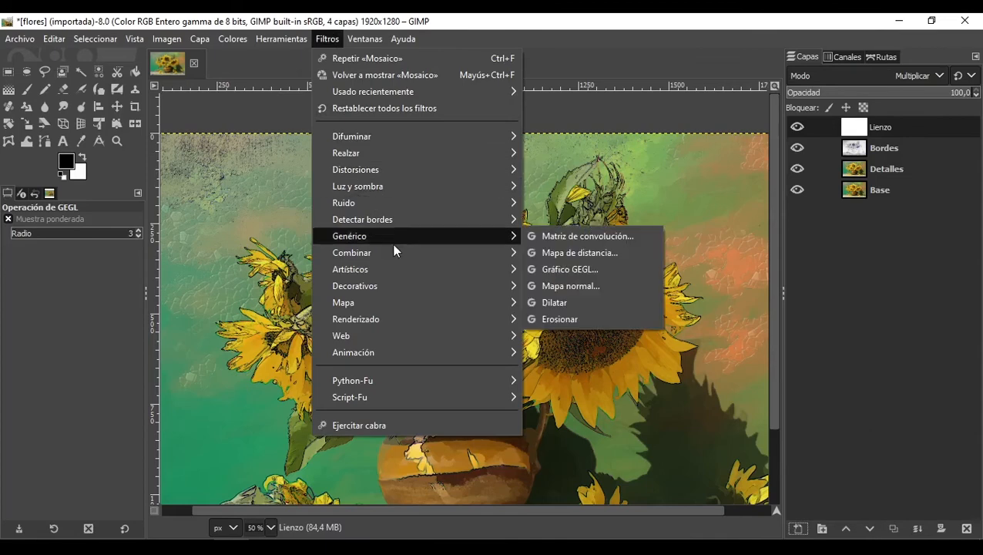
{"action": "mouse_move", "coordinate": [410, 269]}
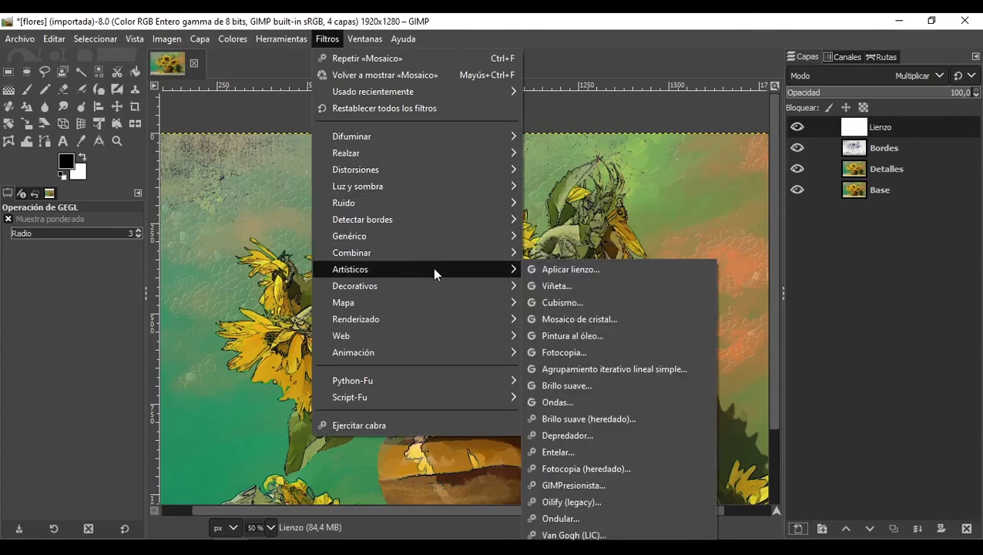
{"action": "left_click", "coordinate": [559, 269]}
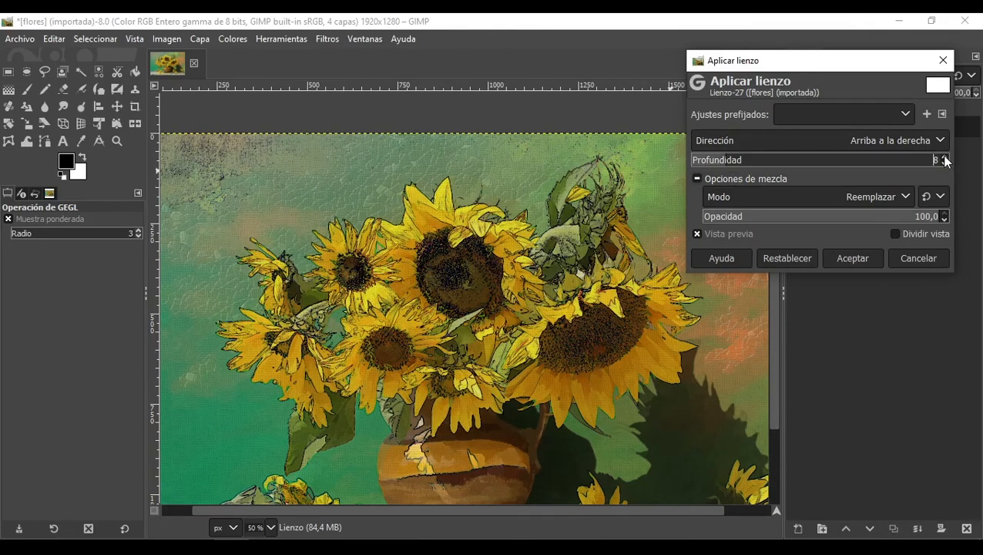
{"action": "left_click", "coordinate": [830, 258]}
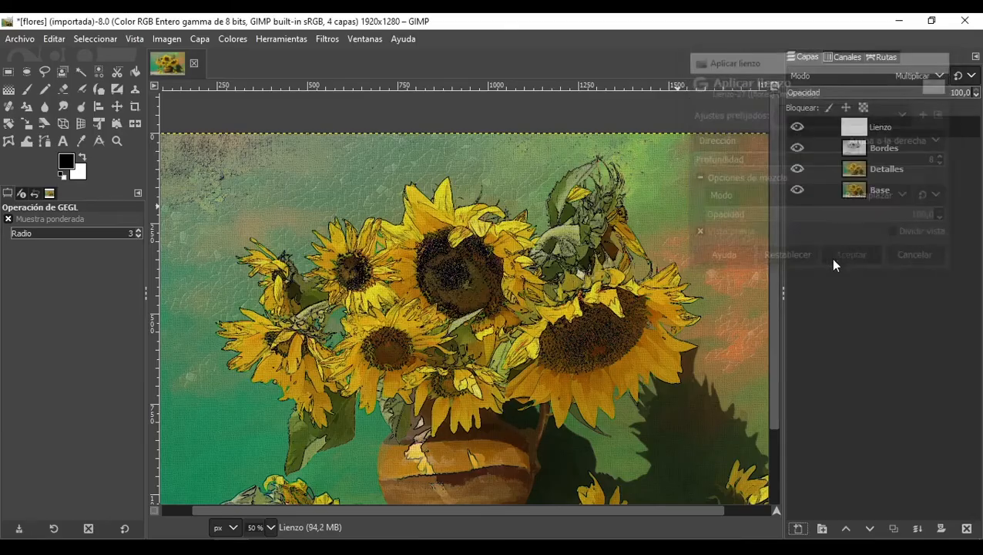
Step: Zoom in and out to examine the canvas texture across the image
{"action": "scroll", "coordinate": [629, 150], "scroll_direction": "up", "scroll_amount": 3}
{"action": "scroll", "coordinate": [628, 150], "scroll_direction": "down", "scroll_amount": 2}
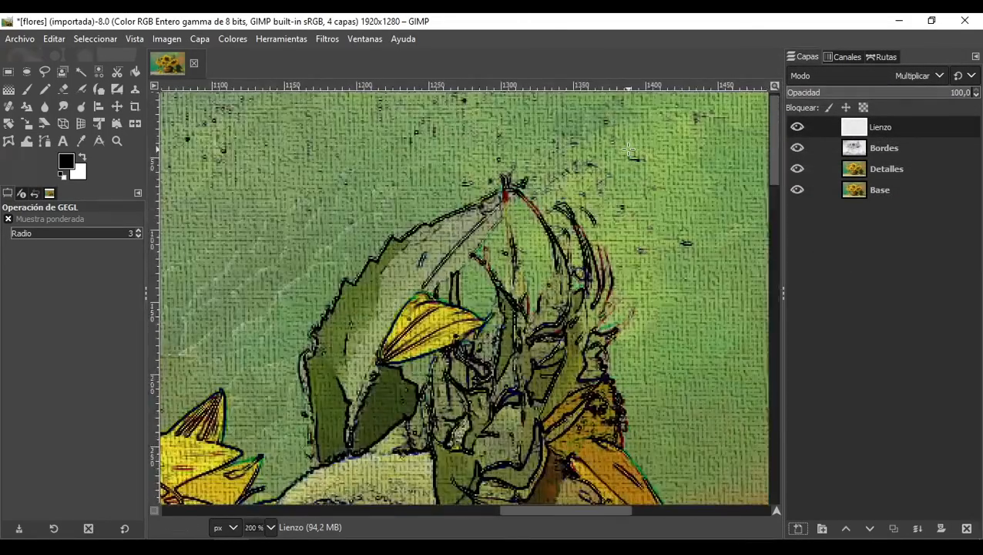
{"action": "scroll", "coordinate": [531, 110], "scroll_direction": "up", "scroll_amount": 1}
{"action": "scroll", "coordinate": [478, 138], "scroll_direction": "down", "scroll_amount": 2}
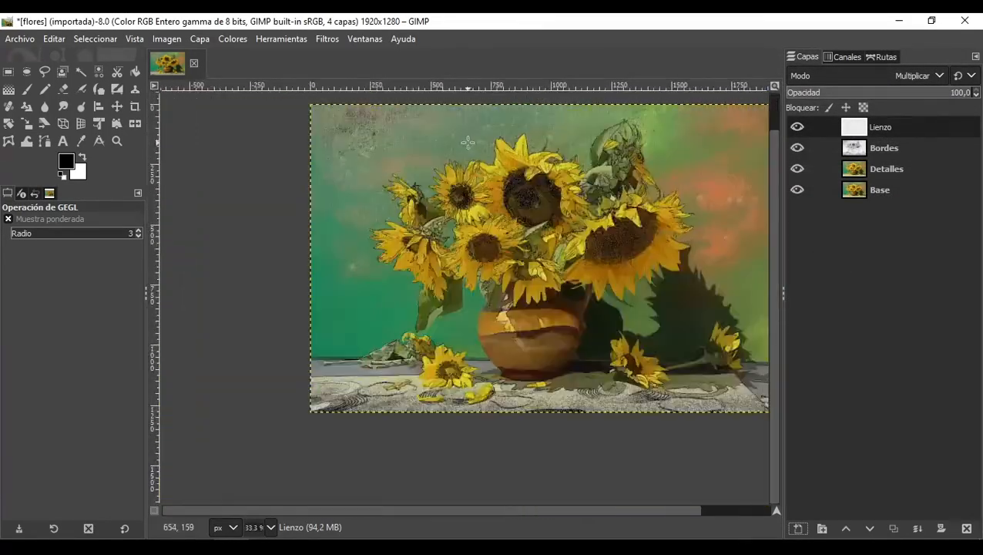
{"action": "scroll", "coordinate": [481, 136], "scroll_direction": "up", "scroll_amount": 3}
{"action": "scroll", "coordinate": [481, 136], "scroll_direction": "down", "scroll_amount": 3}
{"action": "scroll", "coordinate": [390, 283], "scroll_direction": "up", "scroll_amount": 4}
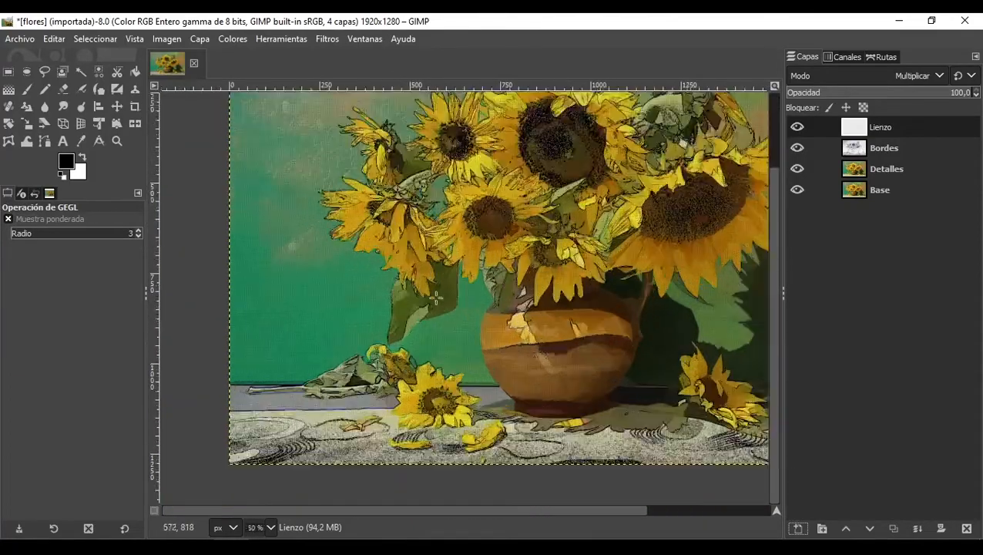
{"action": "scroll", "coordinate": [390, 283], "scroll_direction": "down", "scroll_amount": 5}
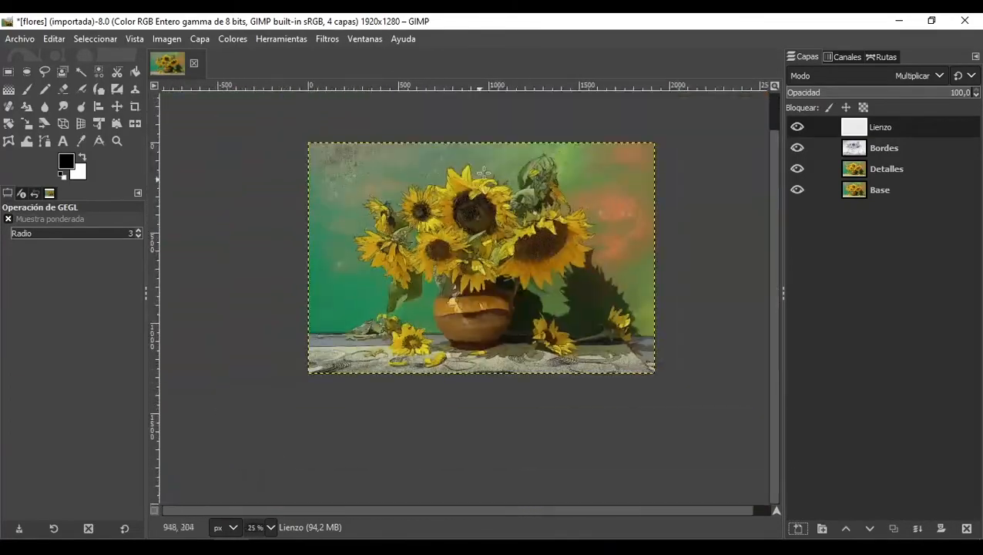
{"action": "scroll", "coordinate": [484, 173], "scroll_direction": "up", "scroll_amount": 2}
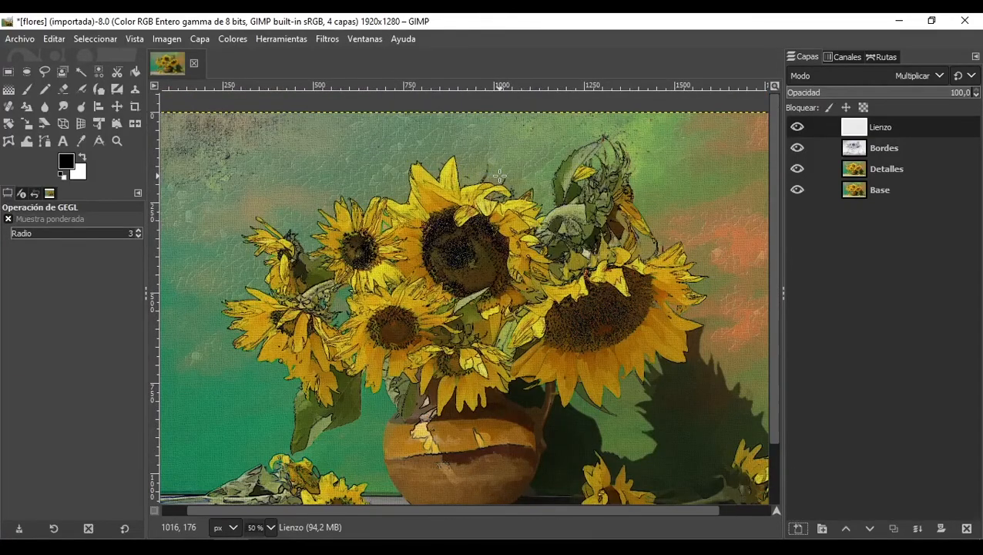
{"action": "scroll", "coordinate": [466, 191], "scroll_direction": "down", "scroll_amount": 1}
{"action": "scroll", "coordinate": [467, 191], "scroll_direction": "up", "scroll_amount": 1}
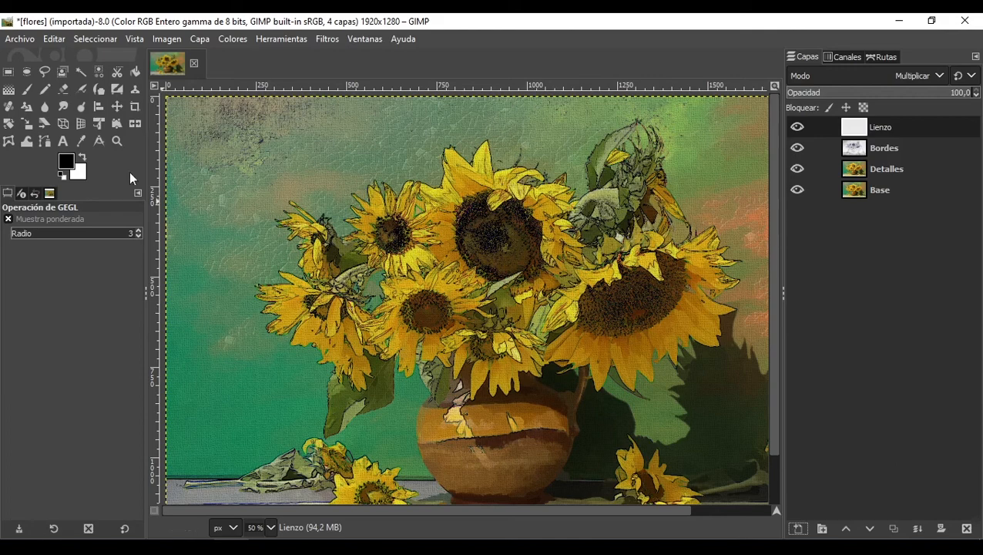
Step: Open Marco.png from the Materiales folder as a new layer
{"action": "left_click", "coordinate": [7, 40]}
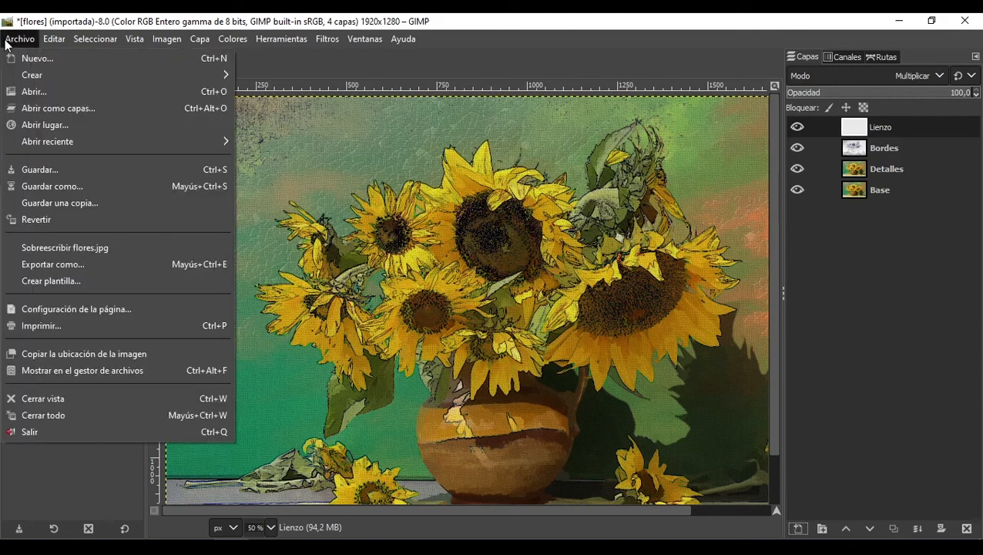
{"action": "left_click", "coordinate": [65, 106]}
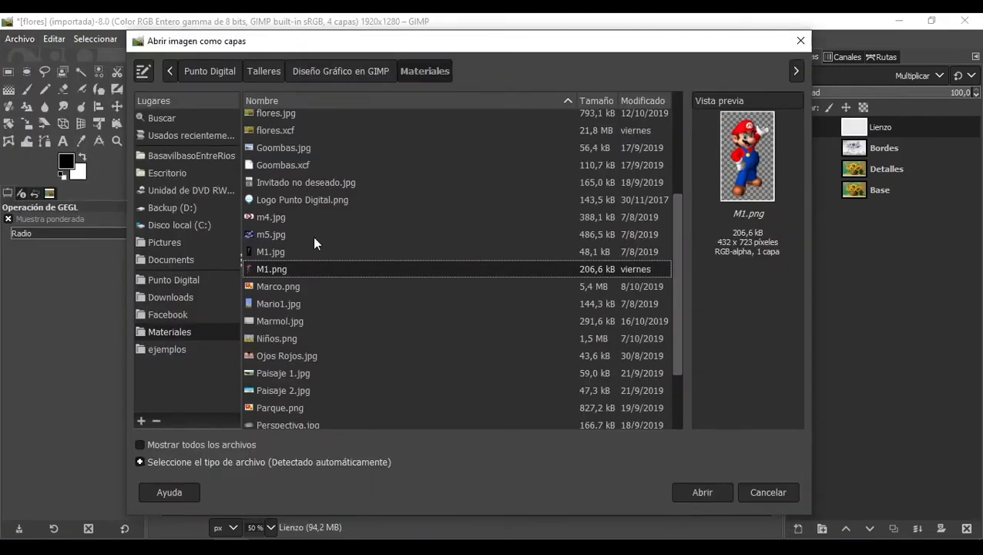
{"action": "left_click", "coordinate": [291, 286]}
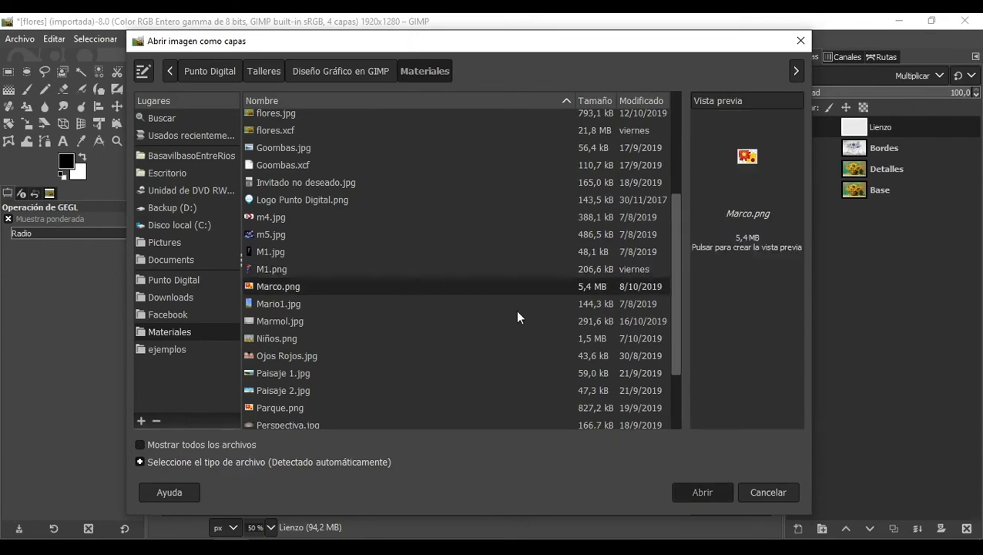
{"action": "double_click", "coordinate": [520, 288]}
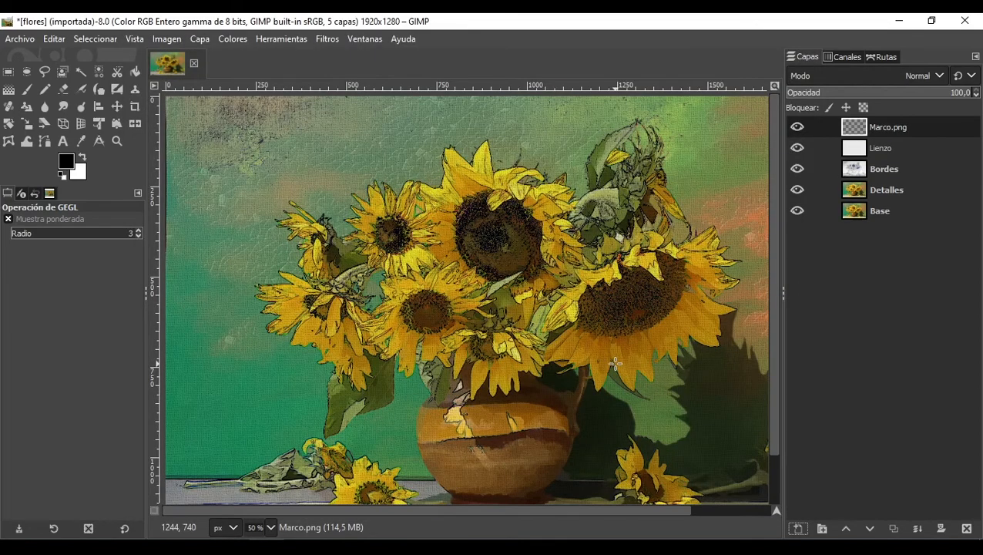
Step: Enlarge the canvas to fit all layers, including the Marco.png frame
{"action": "scroll", "coordinate": [534, 336], "scroll_direction": "down", "scroll_amount": 3}
{"action": "scroll", "coordinate": [534, 336], "scroll_direction": "up", "scroll_amount": 1}
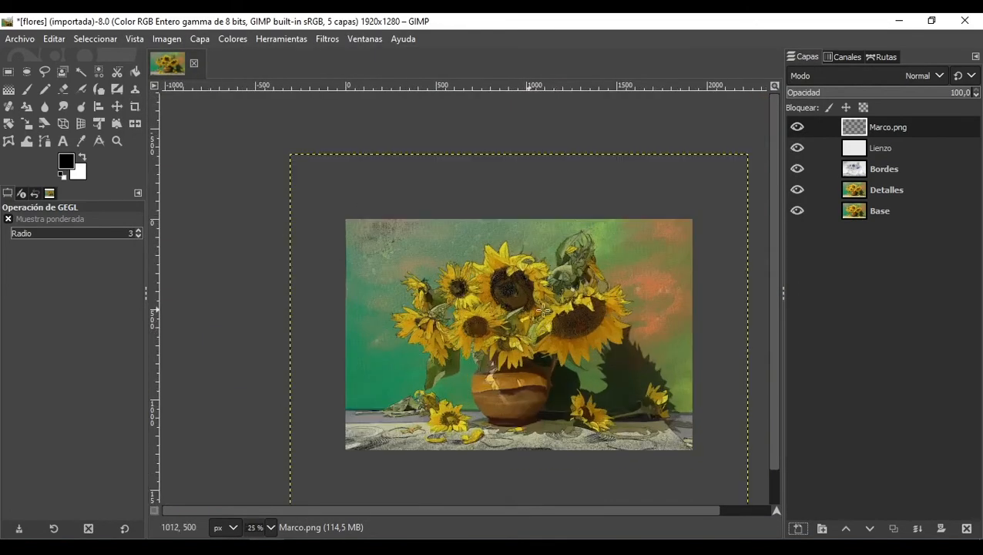
{"action": "scroll", "coordinate": [544, 310], "scroll_direction": "down", "scroll_amount": 1}
{"action": "scroll", "coordinate": [545, 305], "scroll_direction": "up", "scroll_amount": 2}
{"action": "scroll", "coordinate": [455, 335], "scroll_direction": "down", "scroll_amount": 2}
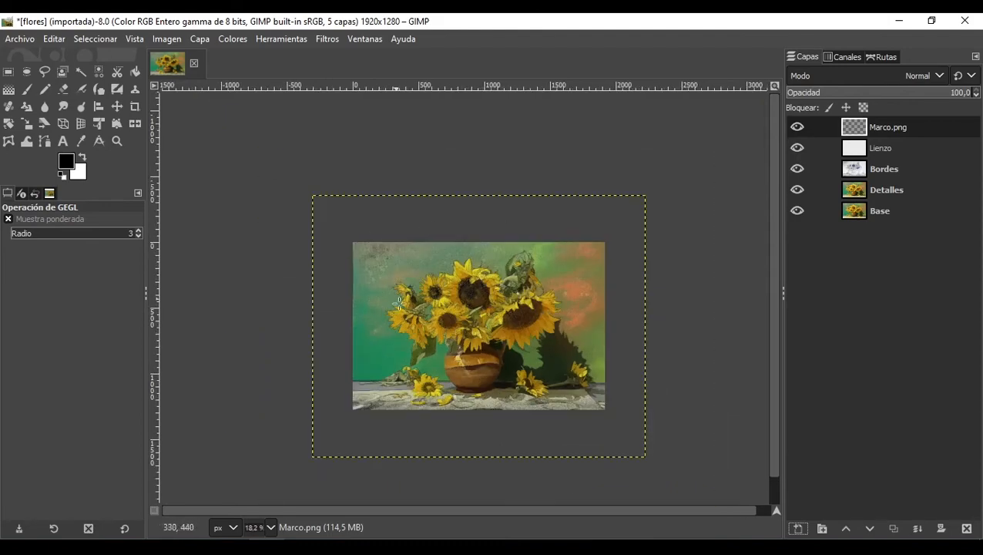
{"action": "scroll", "coordinate": [417, 279], "scroll_direction": "up", "scroll_amount": 1}
{"action": "scroll", "coordinate": [441, 285], "scroll_direction": "down", "scroll_amount": 1}
{"action": "scroll", "coordinate": [479, 322], "scroll_direction": "up", "scroll_amount": 1}
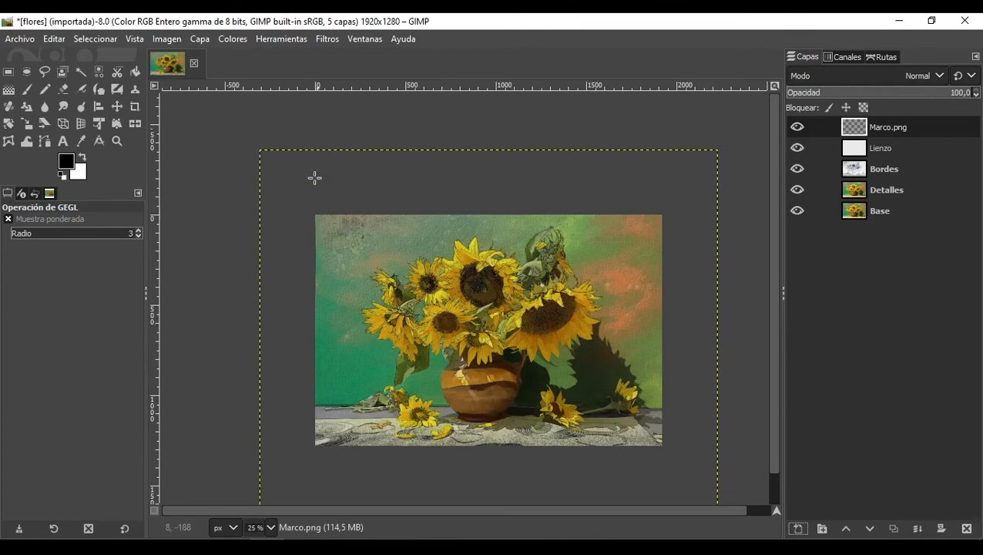
{"action": "left_click", "coordinate": [165, 39]}
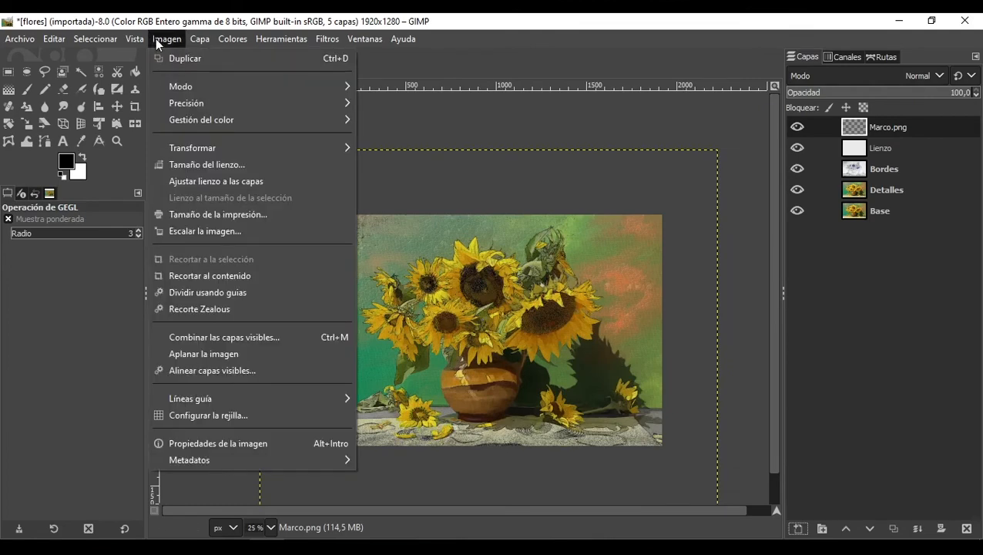
{"action": "left_click", "coordinate": [210, 182]}
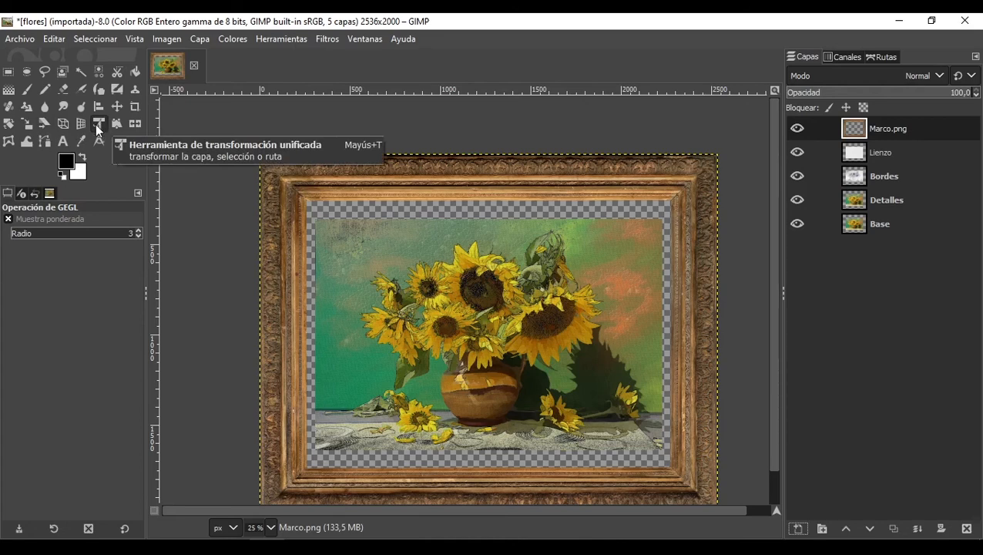
Step: Scale the Marco.png frame layer without keeping proportions to 2399 × 1733 pixels
{"action": "left_click", "coordinate": [33, 124]}
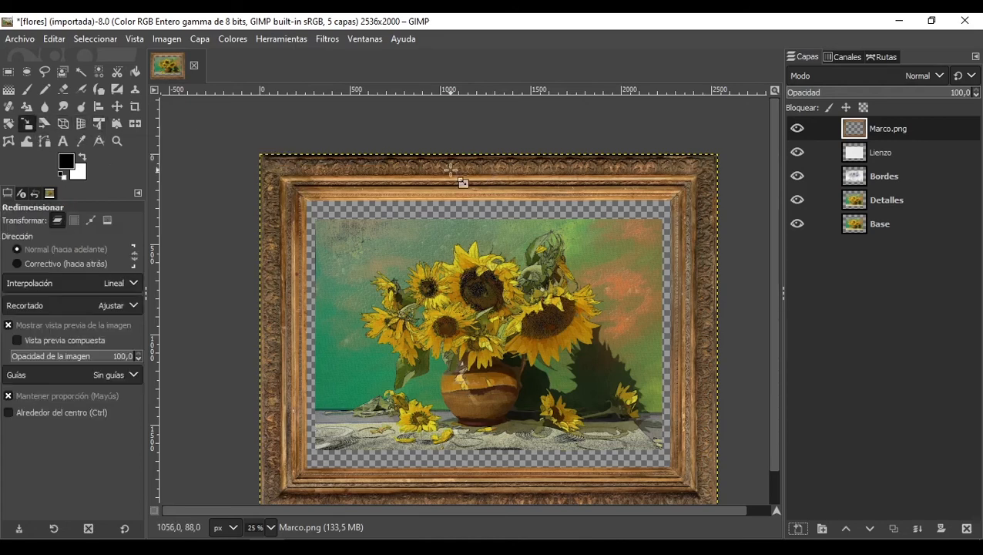
{"action": "left_click", "coordinate": [468, 181]}
{"action": "left_click_drag", "start_coordinate": [490, 154], "coordinate": [492, 173]}
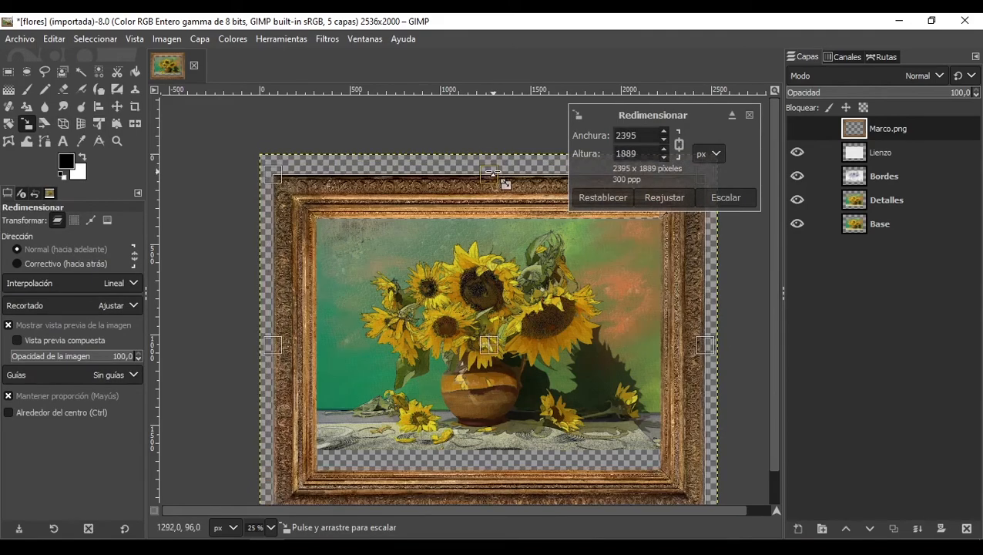
{"action": "left_click", "coordinate": [679, 145]}
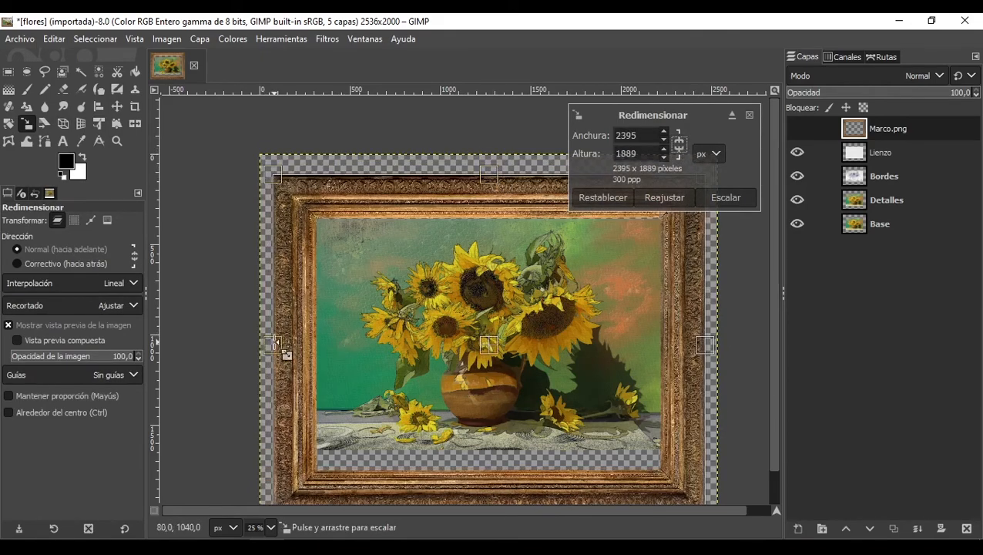
{"action": "left_click_drag", "start_coordinate": [278, 344], "coordinate": [275, 344]}
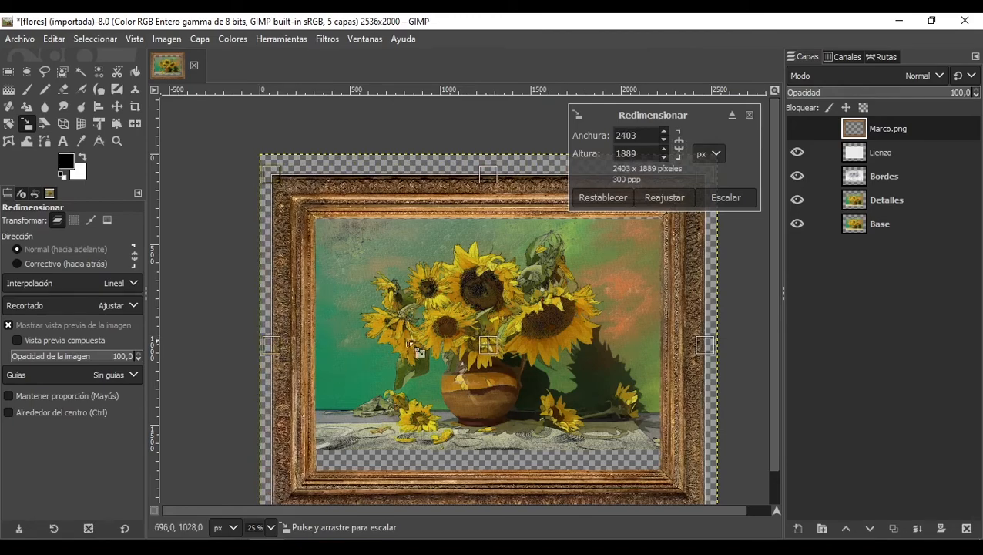
{"action": "left_click_drag", "start_coordinate": [715, 344], "coordinate": [706, 344]}
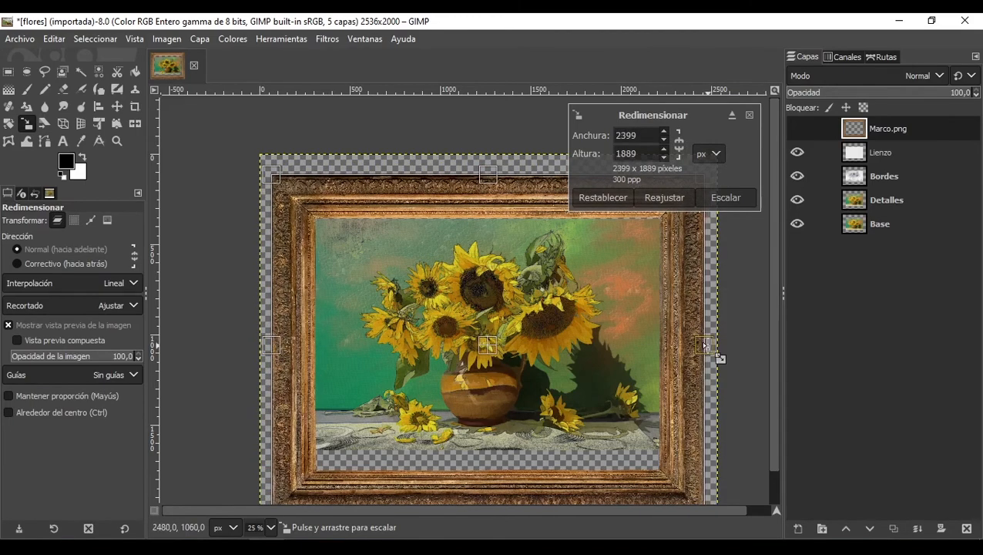
{"action": "left_click_drag", "start_coordinate": [489, 178], "coordinate": [491, 181]}
{"action": "scroll", "coordinate": [491, 420], "scroll_direction": "down", "scroll_amount": 1}
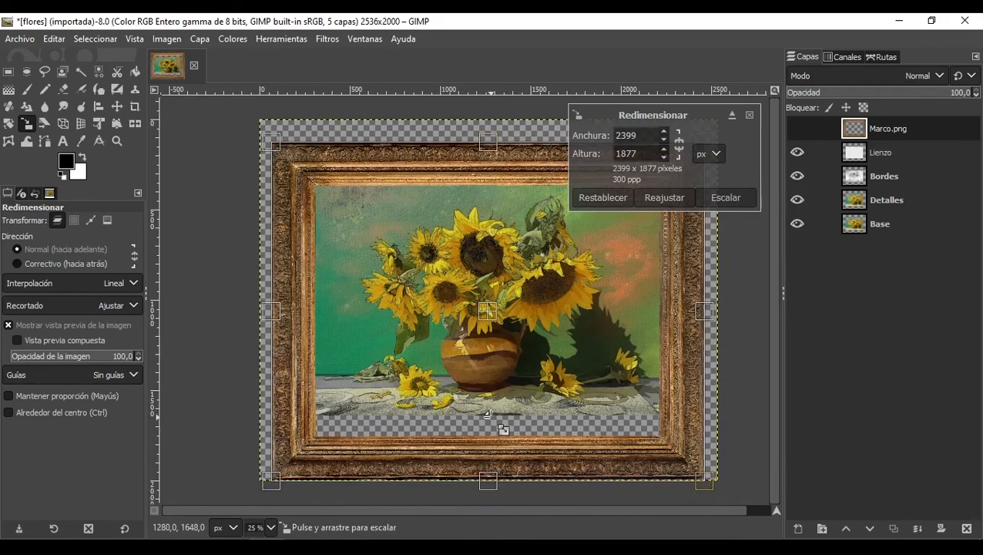
{"action": "left_click_drag", "start_coordinate": [487, 479], "coordinate": [487, 451]}
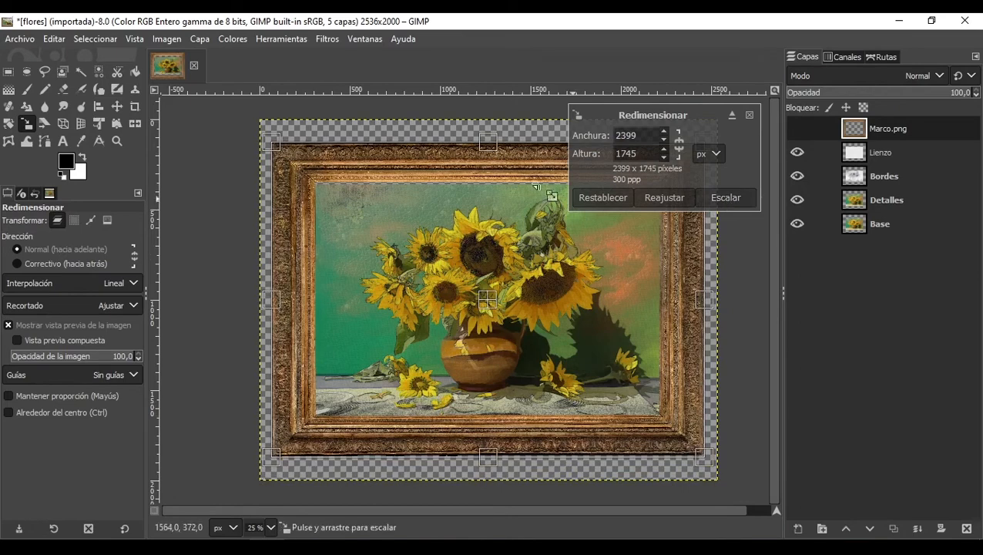
{"action": "left_click_drag", "start_coordinate": [492, 147], "coordinate": [491, 150]}
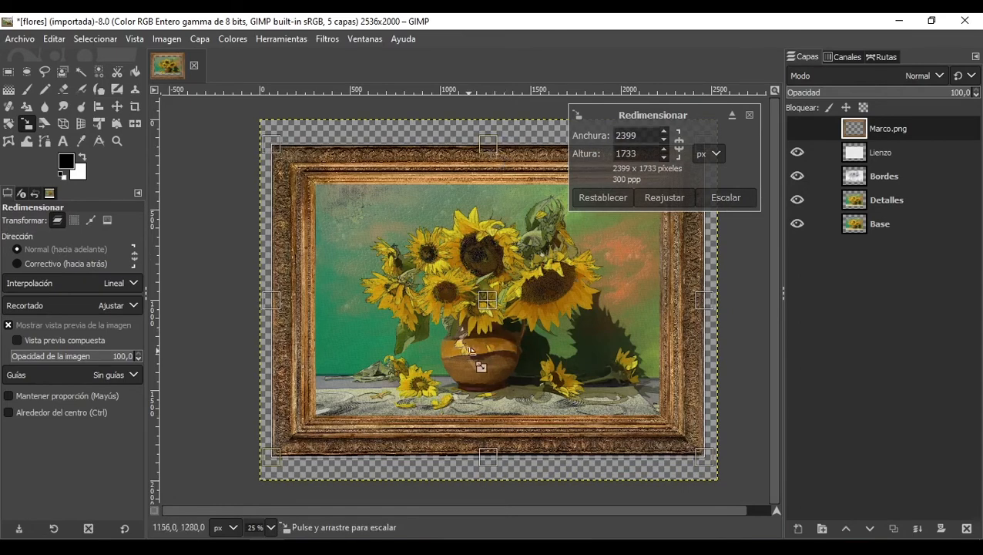
{"action": "left_click", "coordinate": [736, 201]}
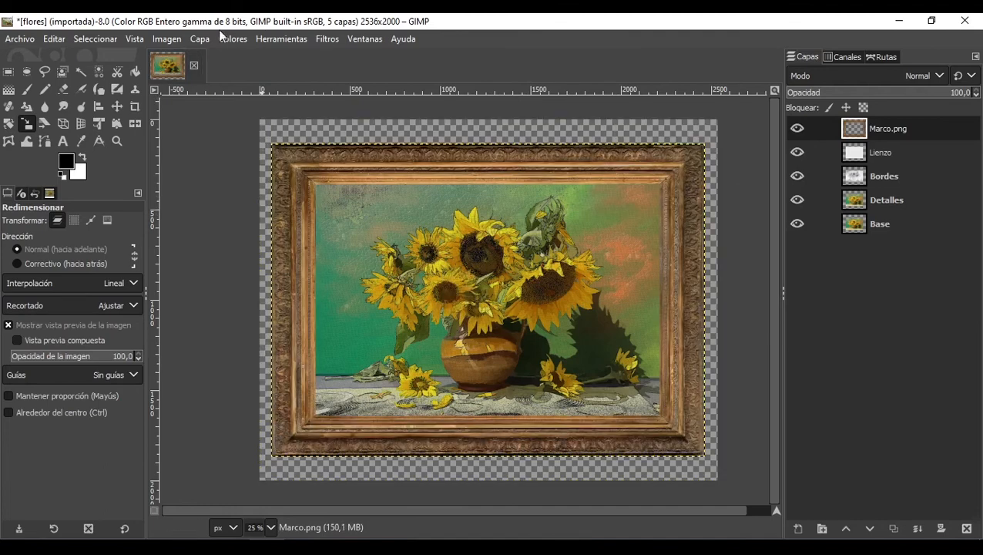
Step: Fit the canvas to the layers again to match the scaled frame
{"action": "left_click", "coordinate": [165, 38]}
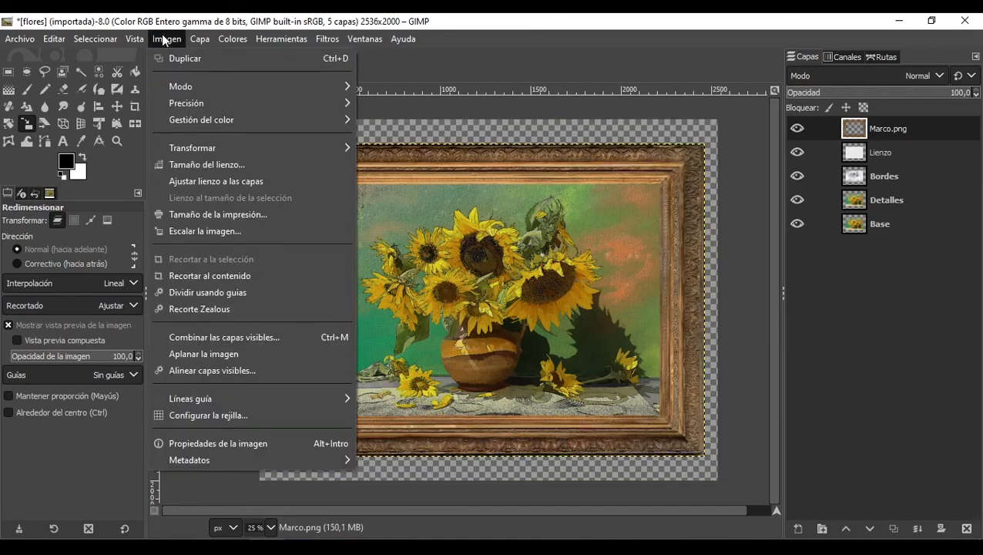
{"action": "left_click", "coordinate": [193, 187]}
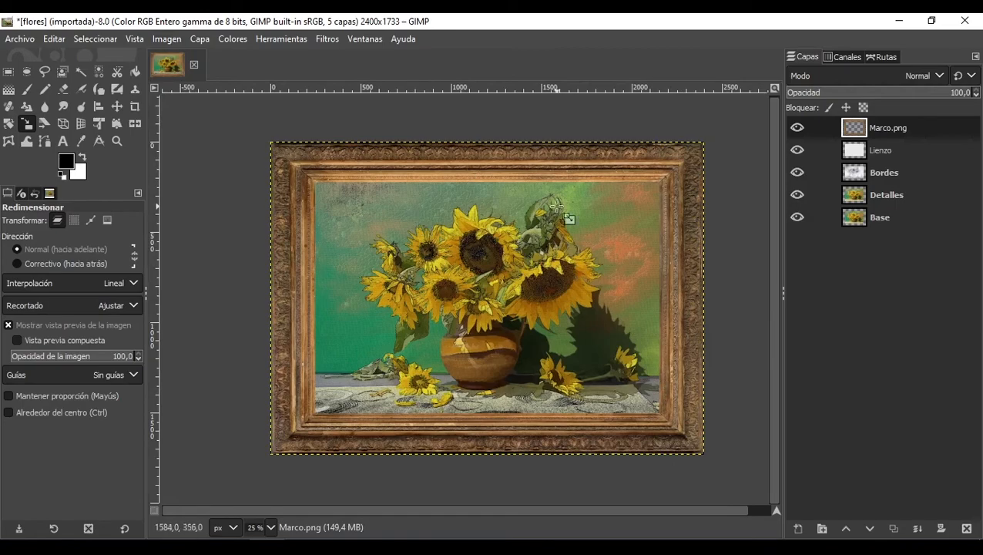
{"action": "scroll", "coordinate": [472, 245], "scroll_direction": "down", "scroll_amount": 2}
{"action": "scroll", "coordinate": [470, 250], "scroll_direction": "up", "scroll_amount": 3}
{"action": "scroll", "coordinate": [542, 193], "scroll_direction": "down", "scroll_amount": 1}
{"action": "scroll", "coordinate": [541, 193], "scroll_direction": "up", "scroll_amount": 3}
{"action": "scroll", "coordinate": [438, 362], "scroll_direction": "up", "scroll_amount": 2}
{"action": "scroll", "coordinate": [438, 362], "scroll_direction": "down", "scroll_amount": 5}
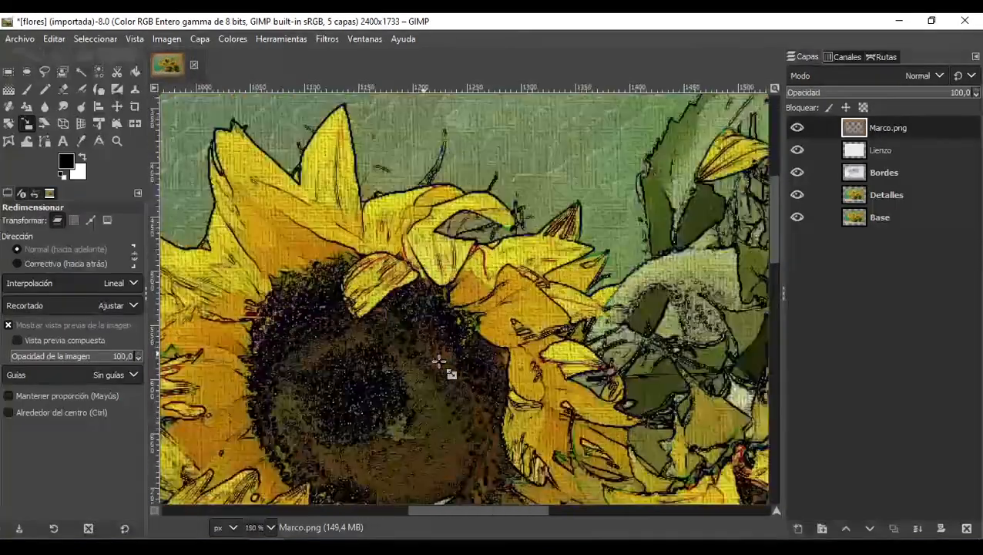
{"action": "scroll", "coordinate": [294, 372], "scroll_direction": "up", "scroll_amount": 3}
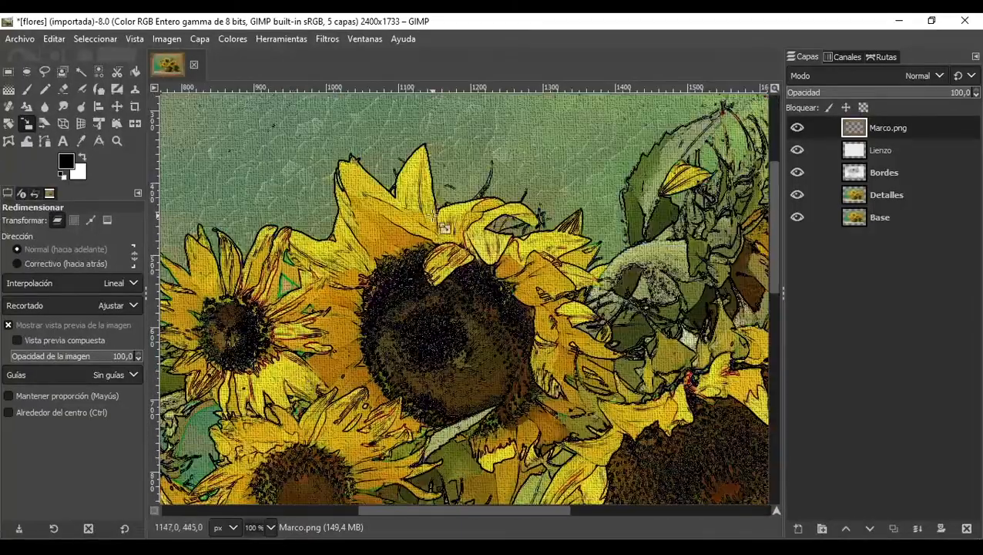
Step: Inspect the framed sunflower composition at different zoom levels and positions
{"action": "scroll", "coordinate": [441, 223], "scroll_direction": "up", "scroll_amount": 5}
{"action": "scroll", "coordinate": [441, 223], "scroll_direction": "down", "scroll_amount": 2}
{"action": "scroll", "coordinate": [432, 215], "scroll_direction": "down", "scroll_amount": 9}
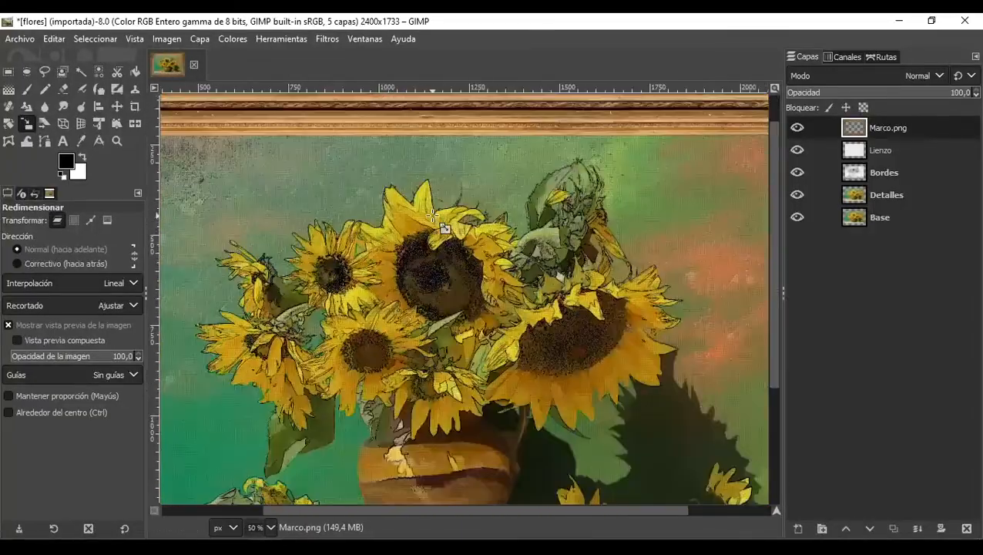
{"action": "scroll", "coordinate": [332, 339], "scroll_direction": "up", "scroll_amount": 2}
{"action": "scroll", "coordinate": [589, 274], "scroll_direction": "down", "scroll_amount": 1}
{"action": "scroll", "coordinate": [661, 215], "scroll_direction": "up", "scroll_amount": 2}
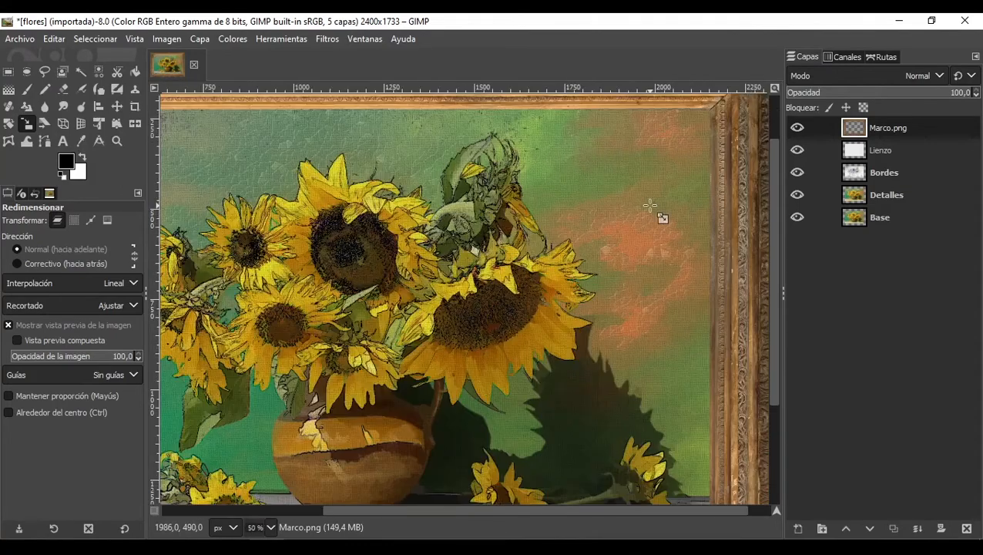
{"action": "scroll", "coordinate": [601, 246], "scroll_direction": "down", "scroll_amount": 2}
{"action": "scroll", "coordinate": [446, 325], "scroll_direction": "up", "scroll_amount": 2}
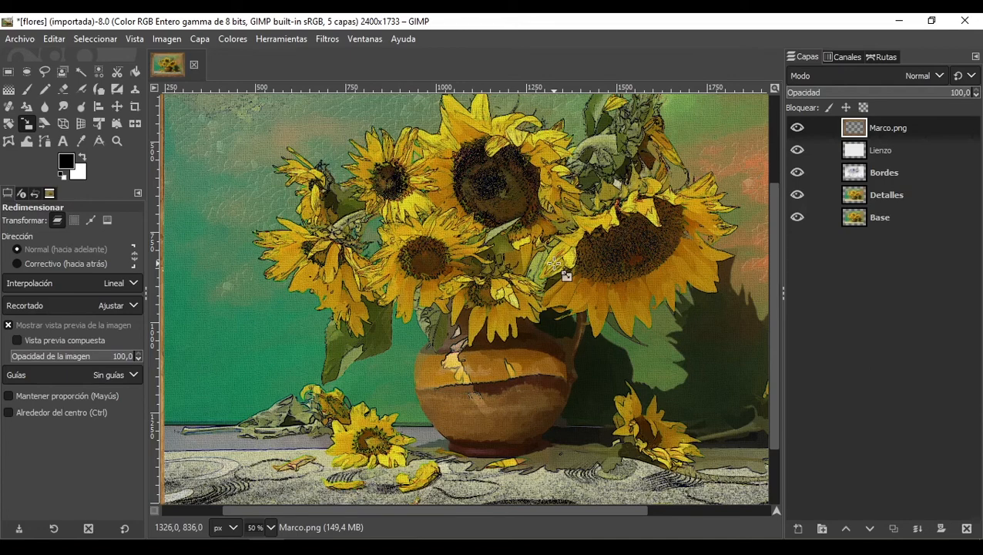
{"action": "left_click", "coordinate": [327, 38]}
{"action": "mouse_move", "coordinate": [166, 38]}
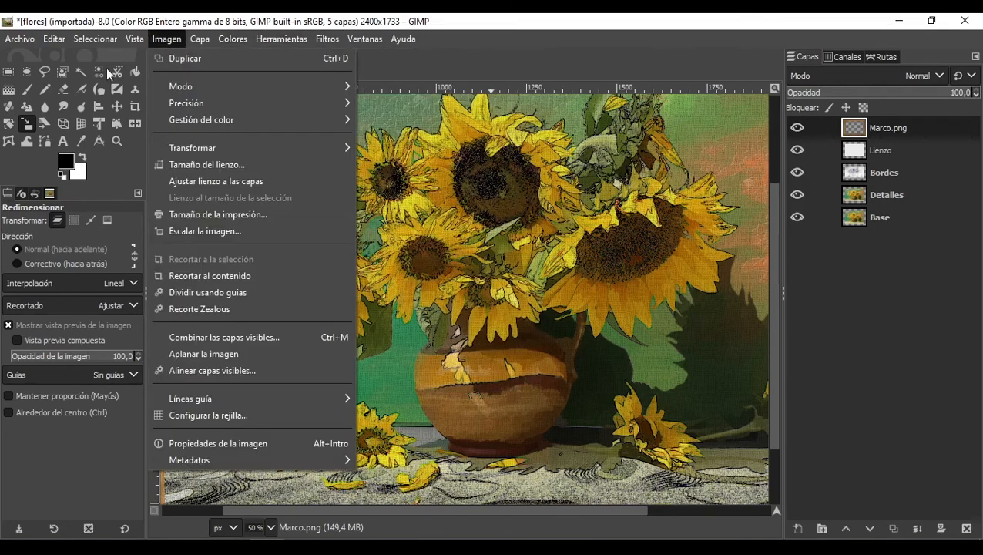
{"action": "left_click", "coordinate": [169, 37]}
{"action": "left_click", "coordinate": [233, 38]}
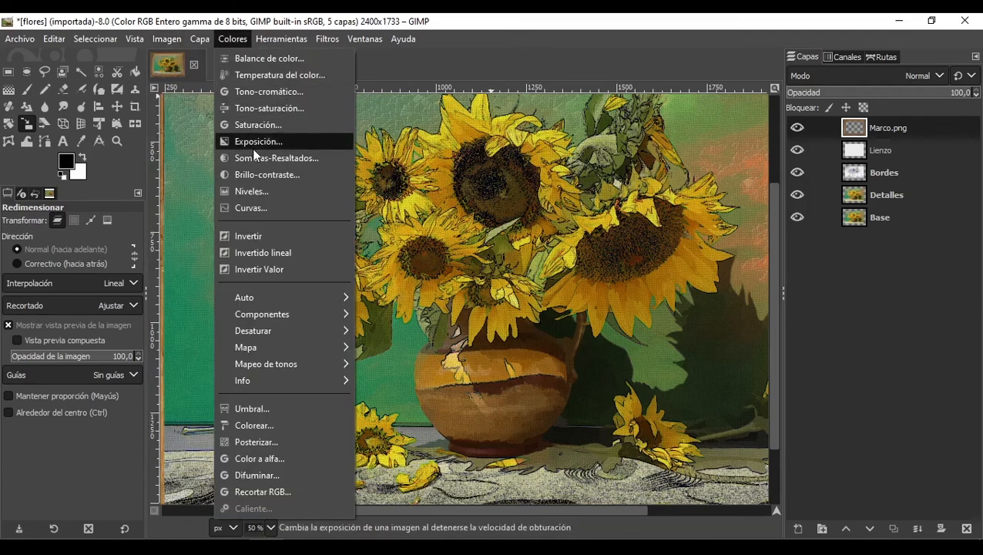
{"action": "left_click", "coordinate": [518, 57]}
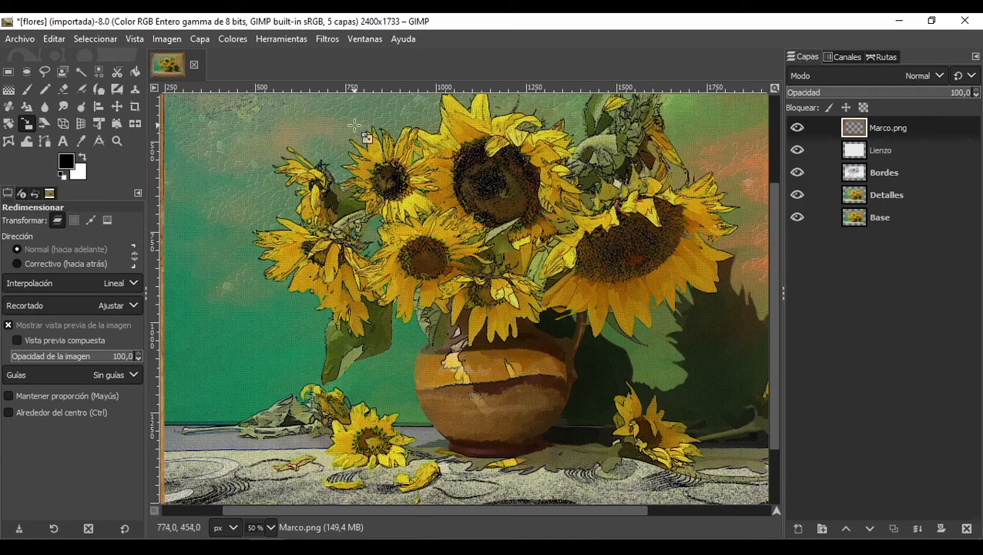
Step: Close the image, saving it over flores.xcf in the Materiales folder
{"action": "left_click", "coordinate": [194, 65]}
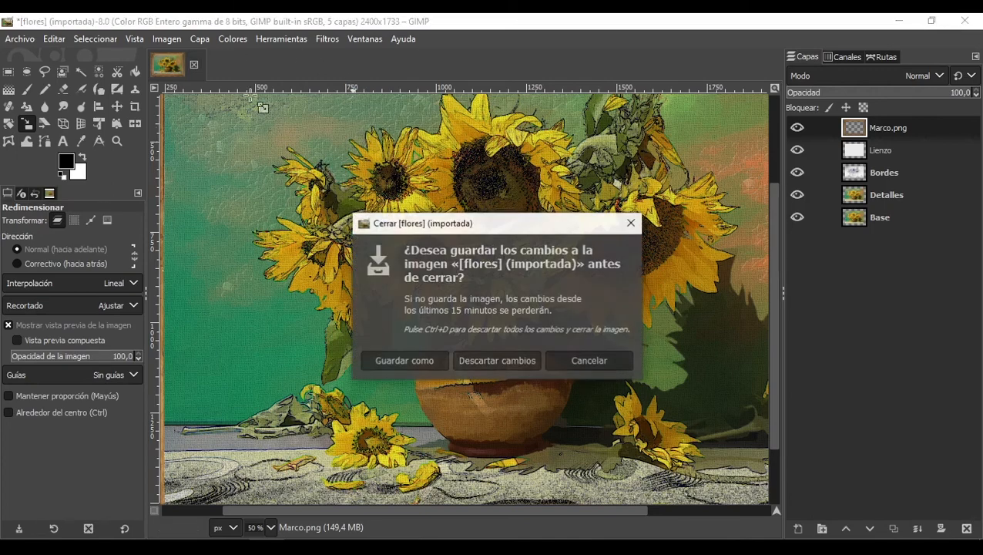
{"action": "left_click", "coordinate": [419, 359]}
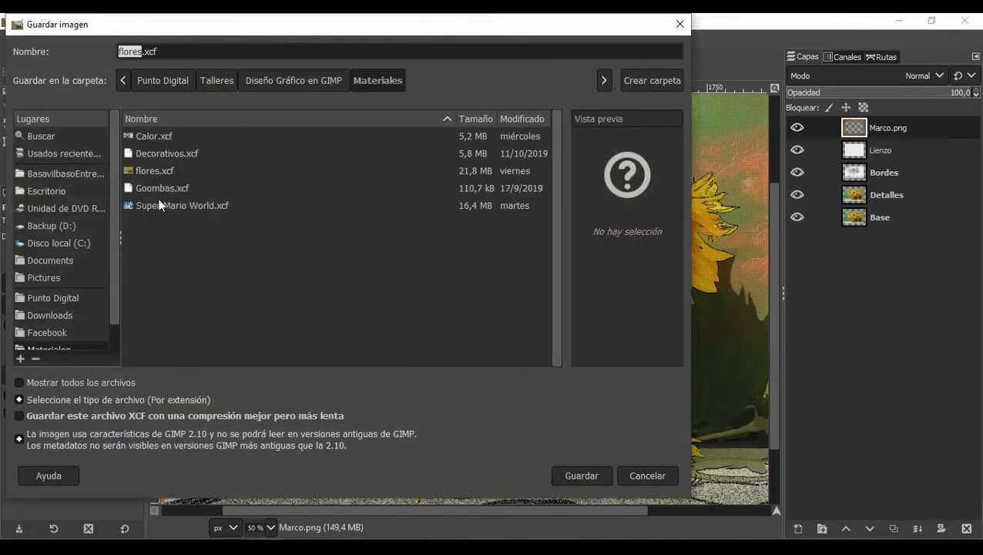
{"action": "left_click", "coordinate": [160, 170]}
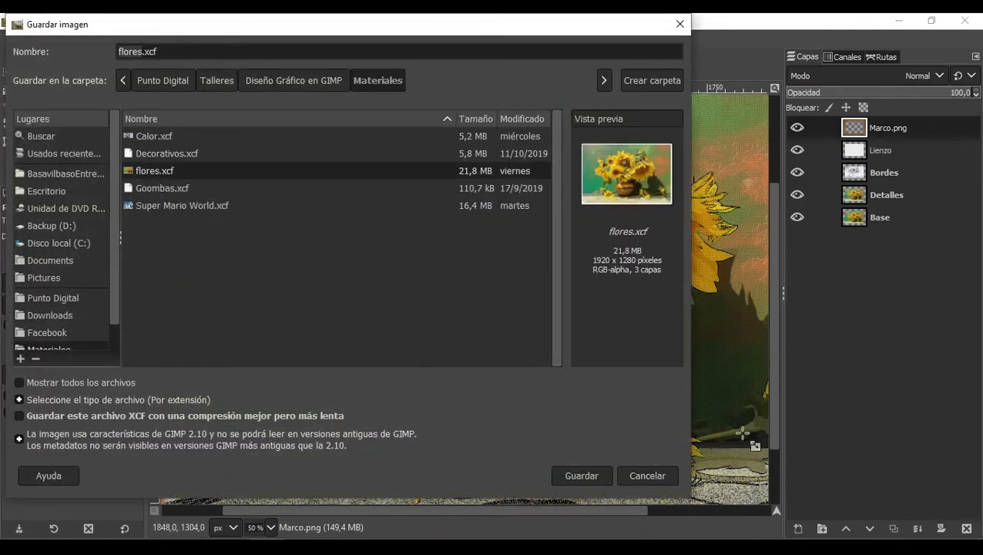
{"action": "left_click", "coordinate": [594, 476]}
{"action": "left_click", "coordinate": [368, 335]}
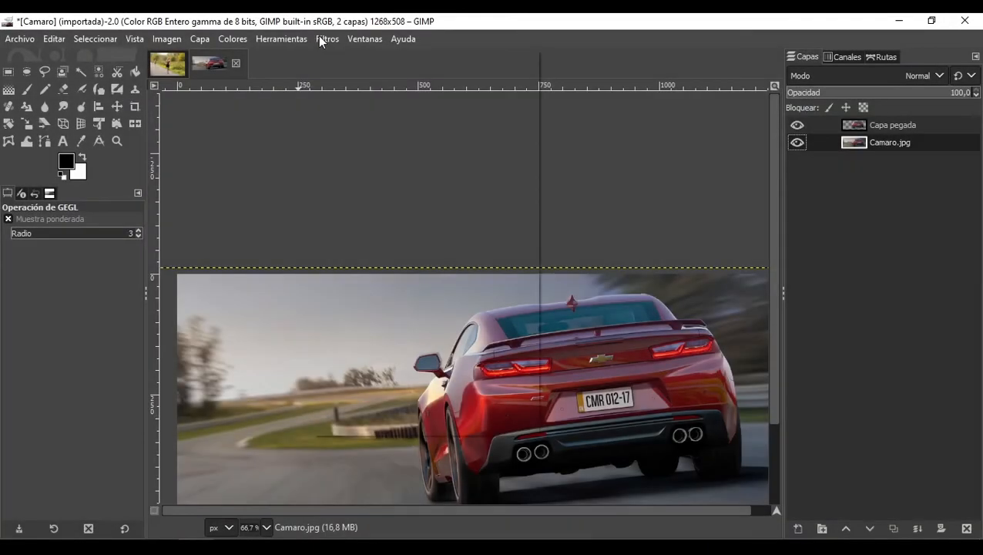
Step: Create a new image of 1200 × 1200 pixels
{"action": "left_click", "coordinate": [326, 38]}
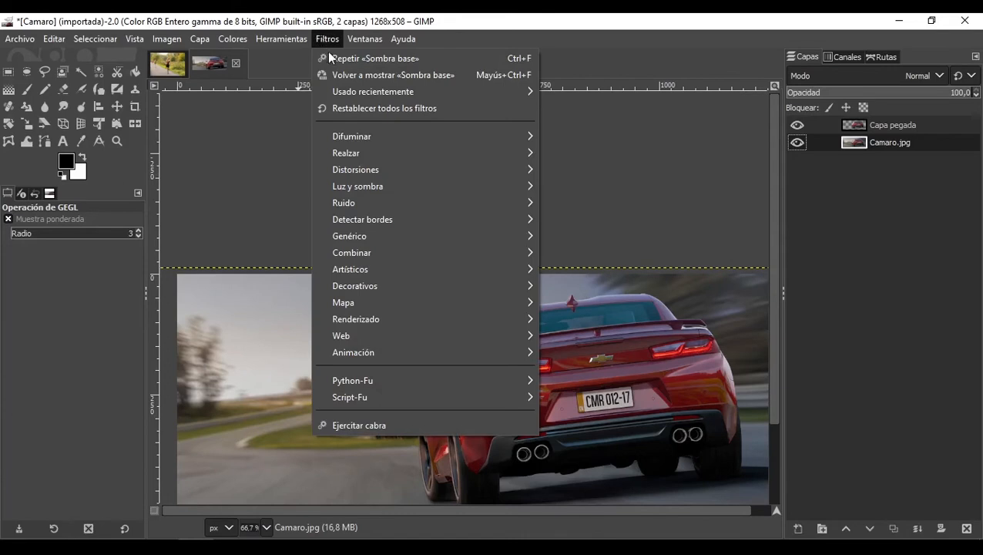
{"action": "left_click", "coordinate": [251, 160]}
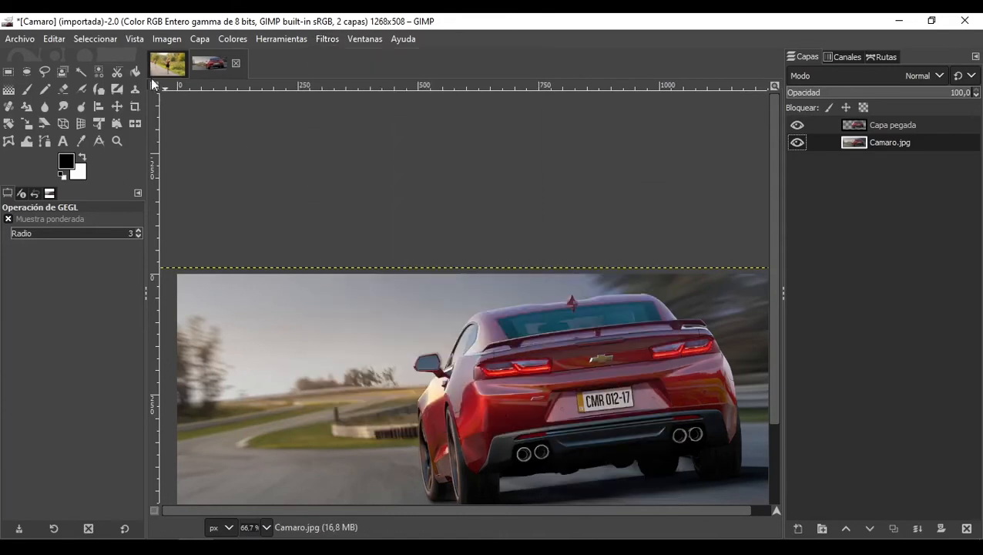
{"action": "left_click", "coordinate": [28, 40]}
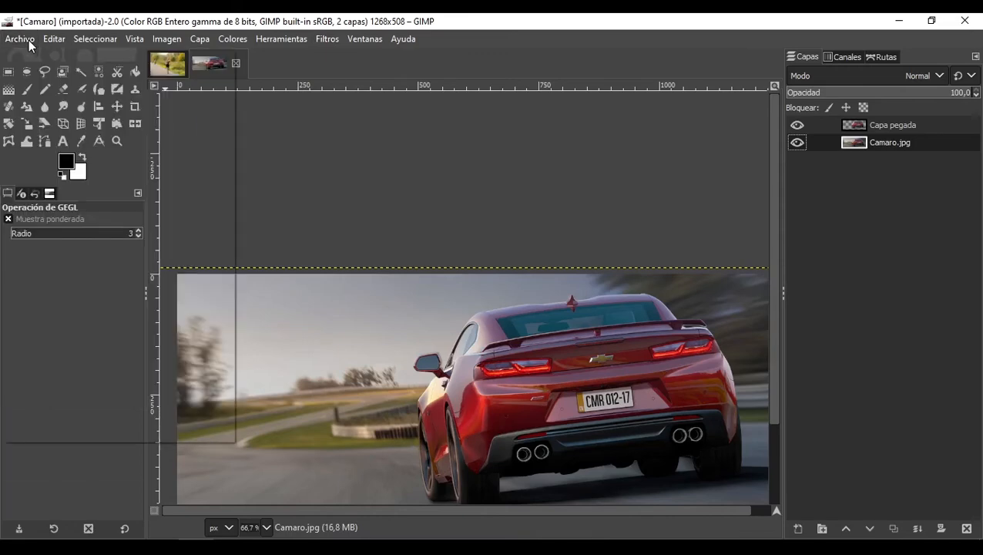
{"action": "left_click", "coordinate": [34, 61]}
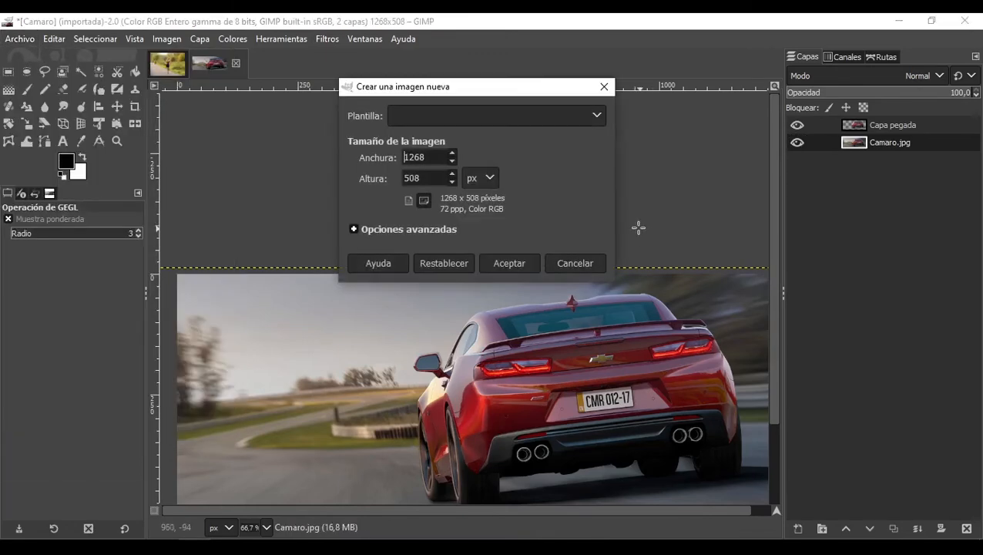
{"action": "left_click_drag", "start_coordinate": [428, 157], "coordinate": [388, 157]}
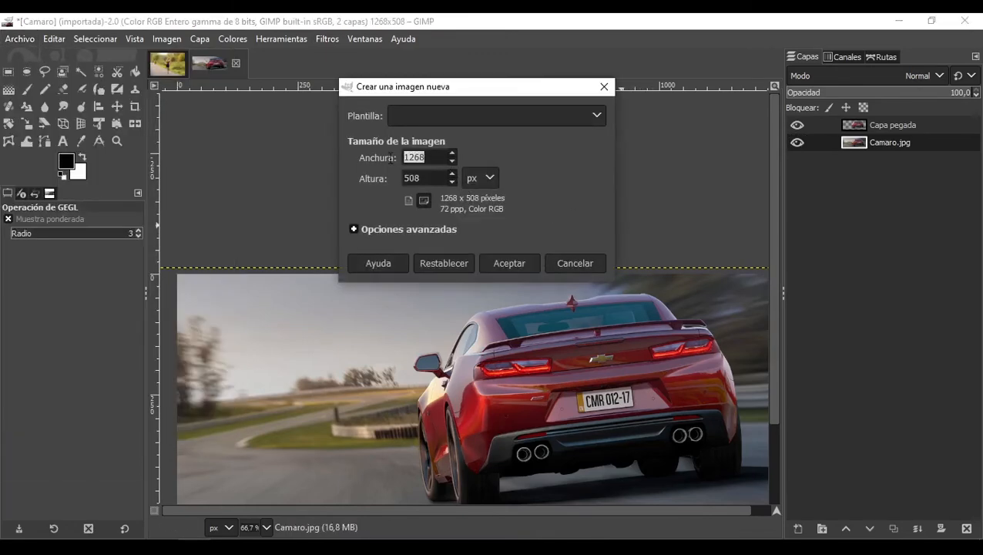
{"action": "type", "text": "1200"}
{"action": "key", "text": "Tab"}
{"action": "type", "text": "1200"}
{"action": "left_click", "coordinate": [527, 265]}
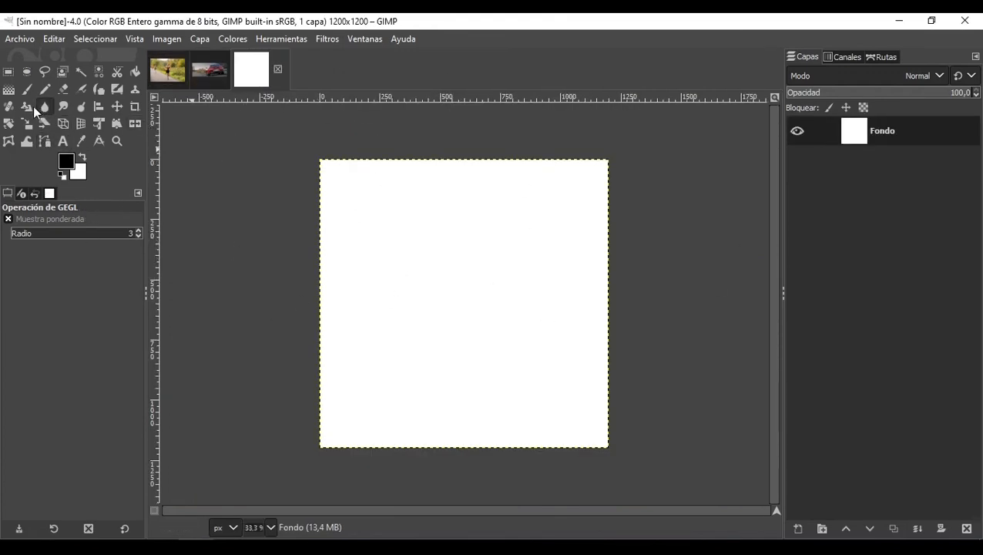
Step: Fill the background with a reversed diagonal gradient, light at the top-left corner and dark at the bottom-right
{"action": "left_click", "coordinate": [9, 89]}
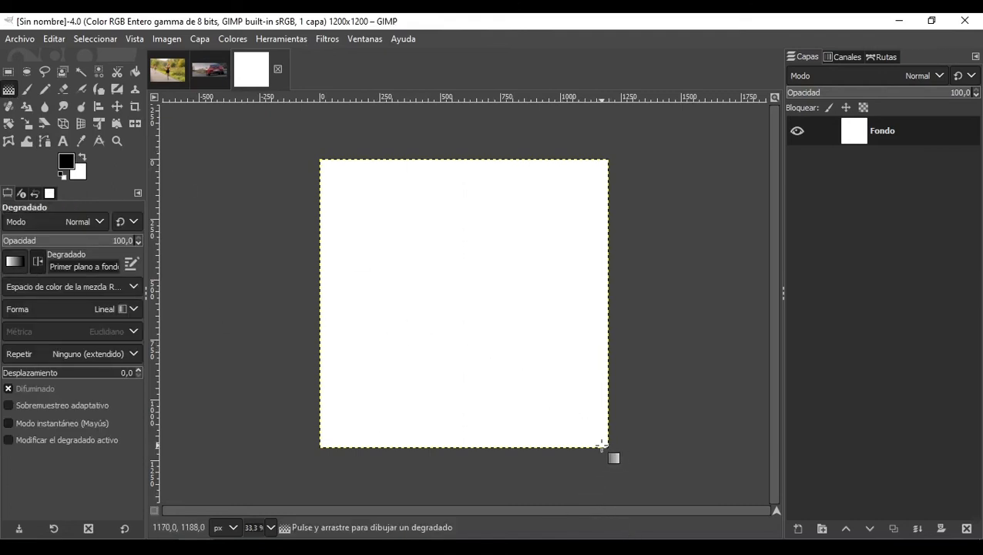
{"action": "left_click_drag", "start_coordinate": [605, 444], "coordinate": [307, 147]}
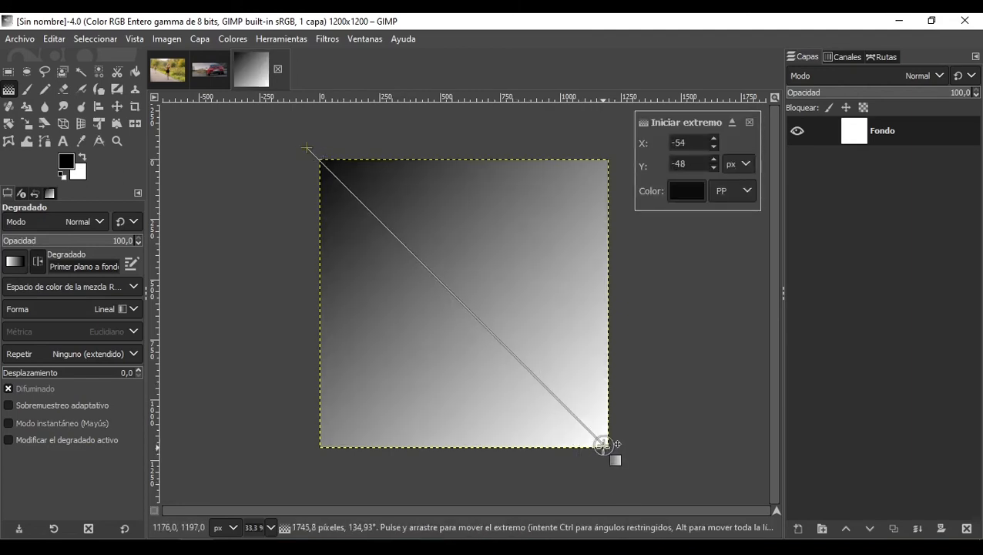
{"action": "left_click_drag", "start_coordinate": [606, 446], "coordinate": [621, 464]}
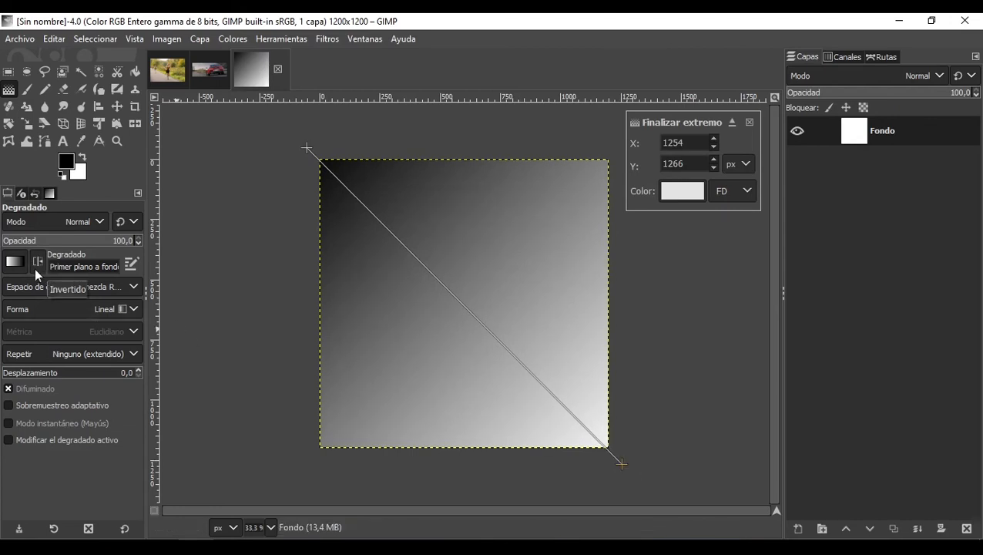
{"action": "left_click", "coordinate": [40, 264]}
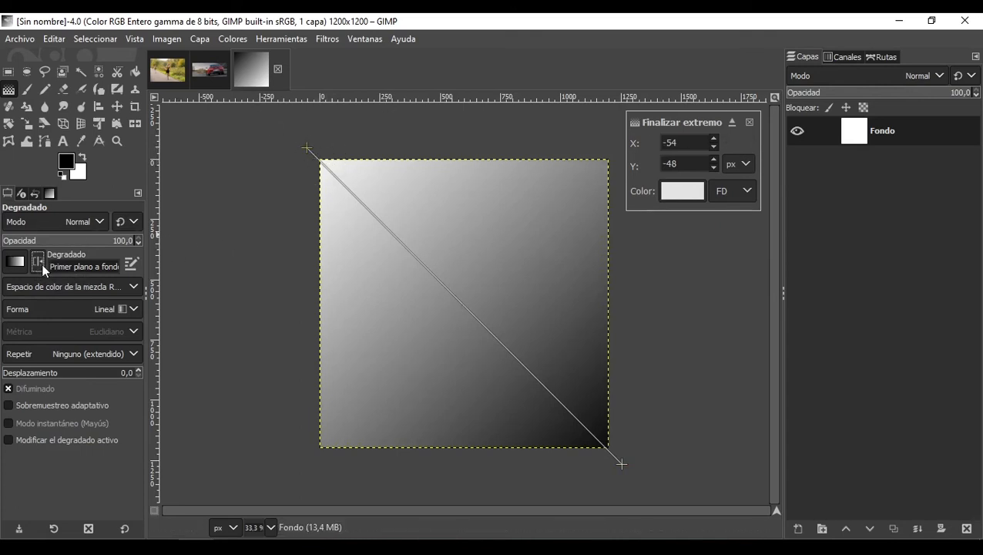
{"action": "left_click_drag", "start_coordinate": [622, 464], "coordinate": [638, 470]}
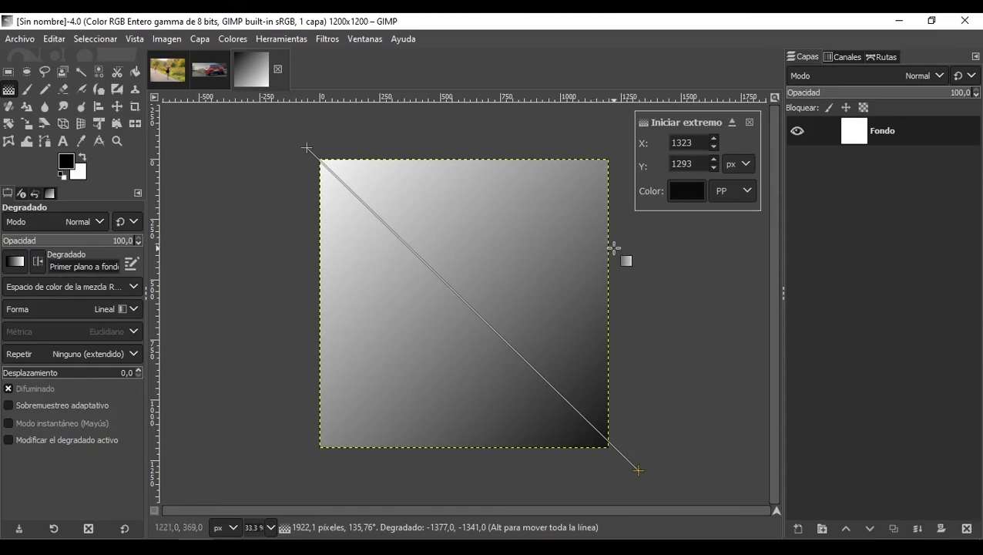
{"action": "left_click", "coordinate": [306, 148]}
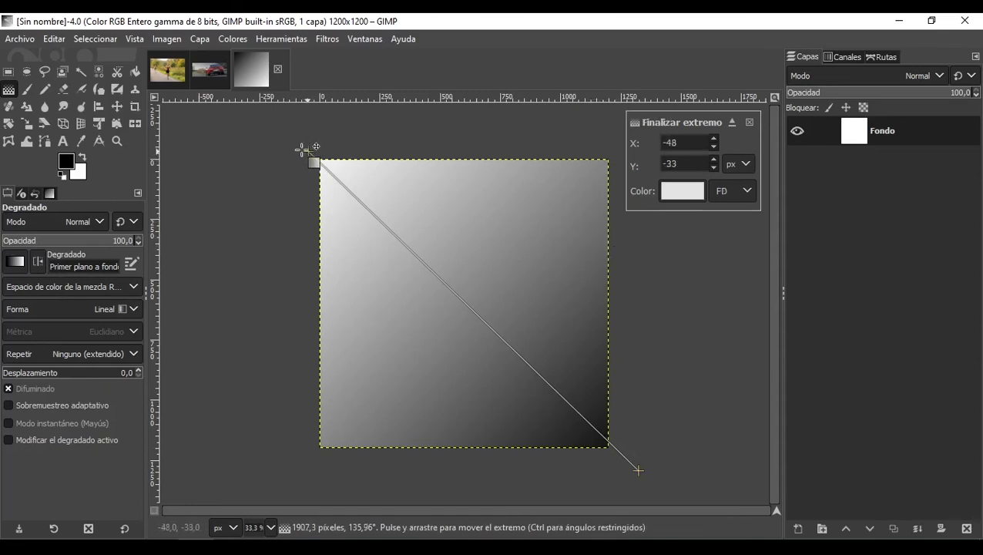
{"action": "left_click_drag", "start_coordinate": [302, 149], "coordinate": [287, 135]}
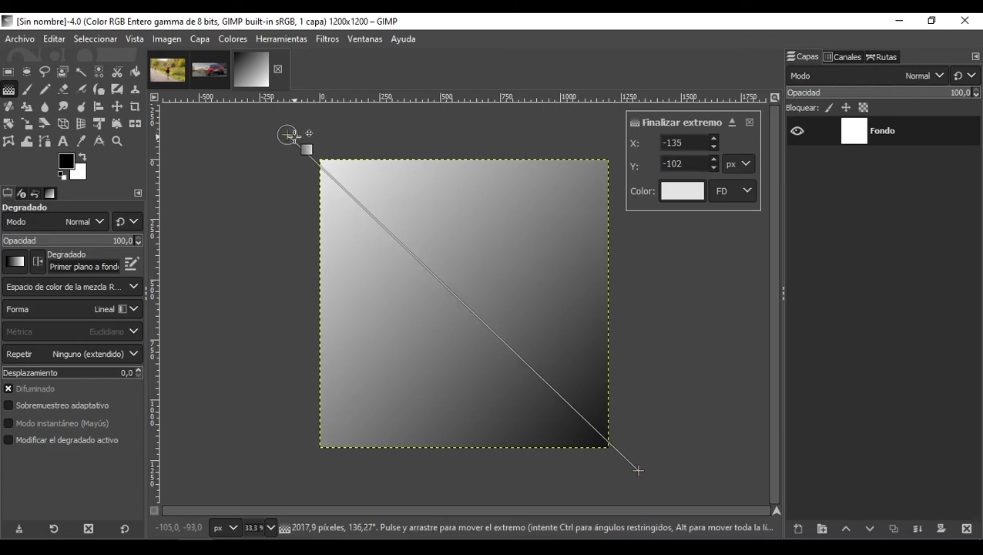
{"action": "key", "text": "Return"}
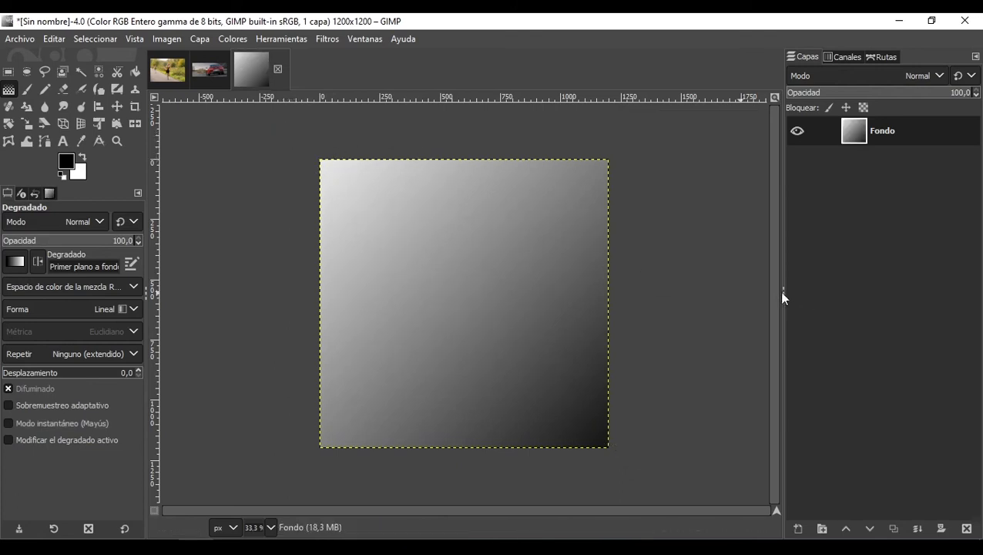
Step: Add the text GIMP in Encode Sans Bold at 300 px on the canvas
{"action": "left_click", "coordinate": [66, 142]}
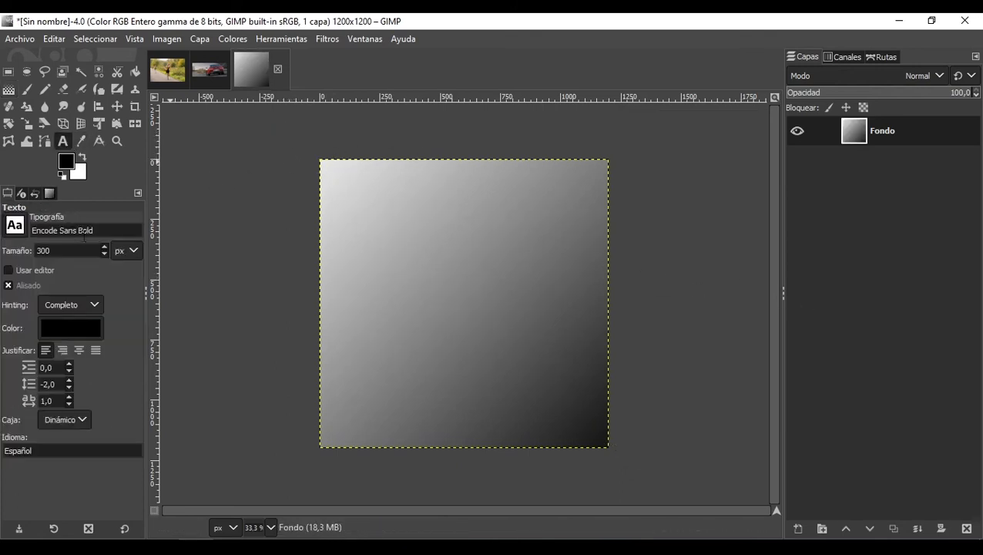
{"action": "left_click", "coordinate": [364, 298]}
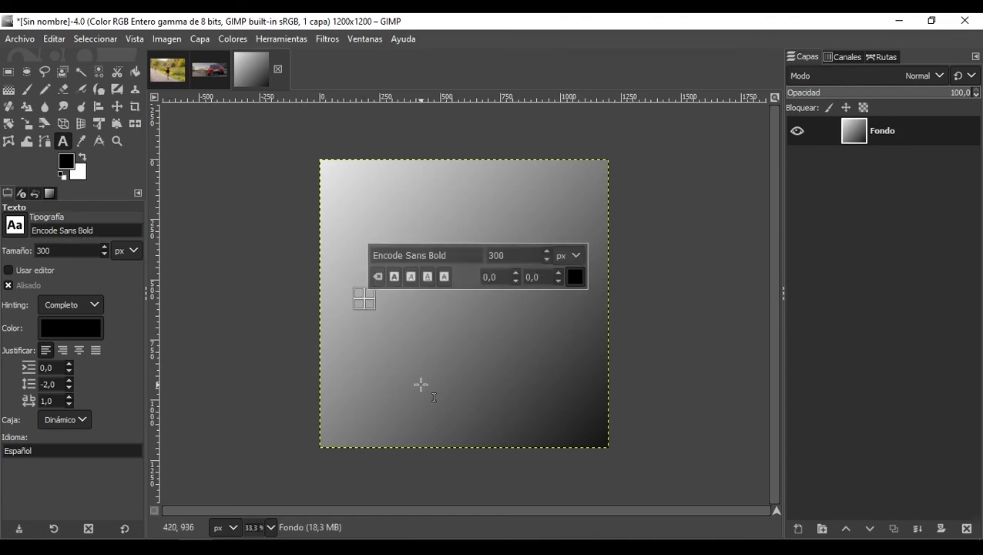
{"action": "type", "text": "gi"}
{"action": "key", "text": "BackSpace"}
{"action": "key", "text": "BackSpace"}
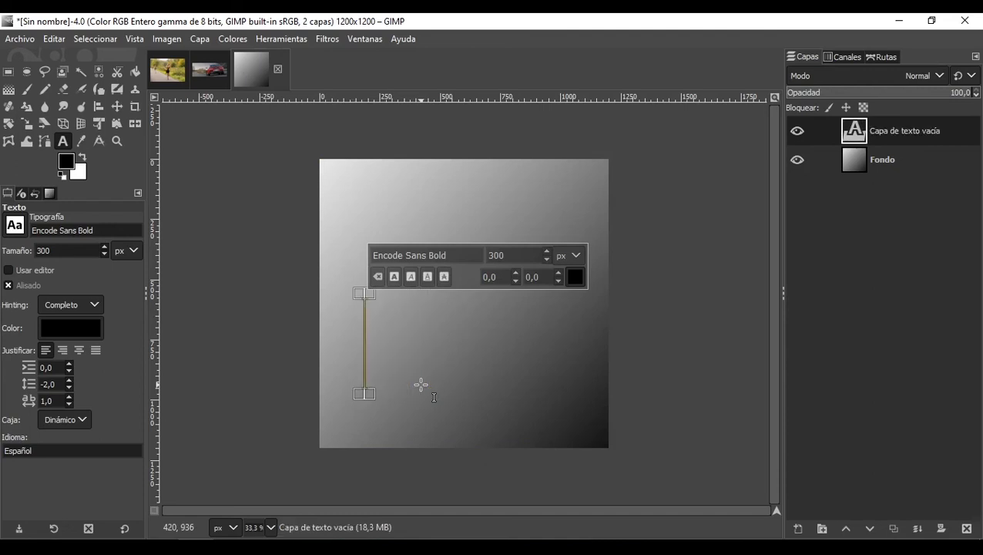
{"action": "type", "text": "H"}
{"action": "key", "text": "BackSpace"}
{"action": "type", "text": "GIMP"}
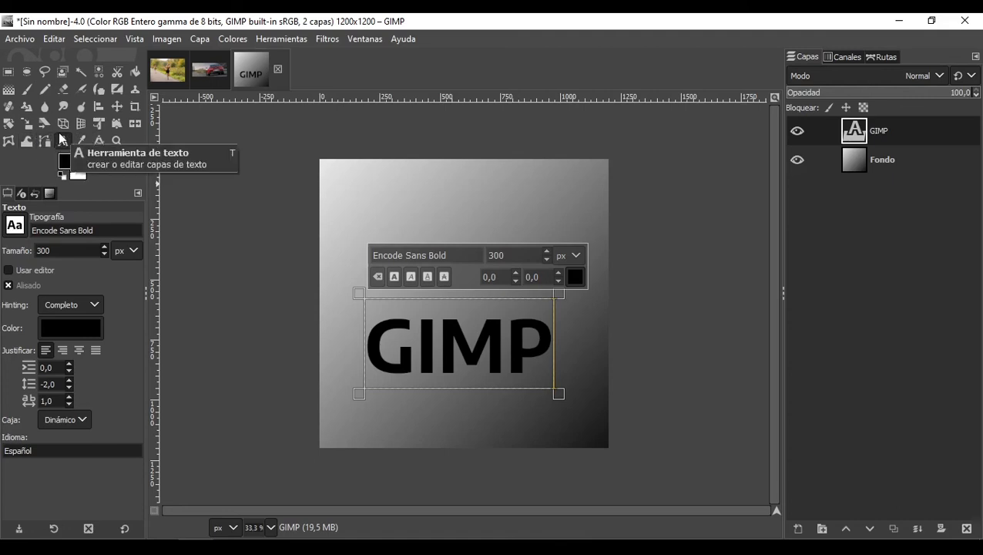
Step: Center the GIMP text layer vertically and horizontally relative to the image
{"action": "left_click", "coordinate": [97, 111]}
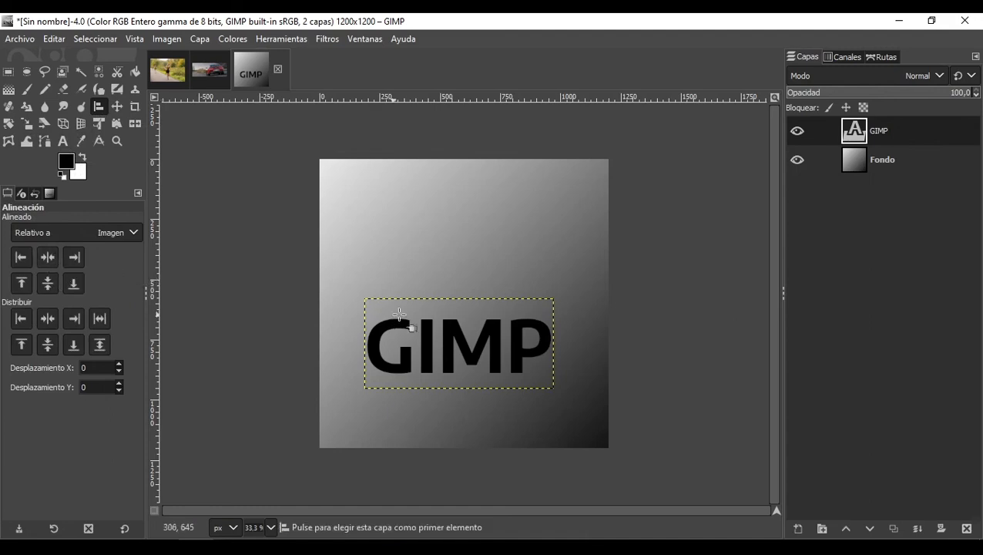
{"action": "left_click", "coordinate": [399, 322]}
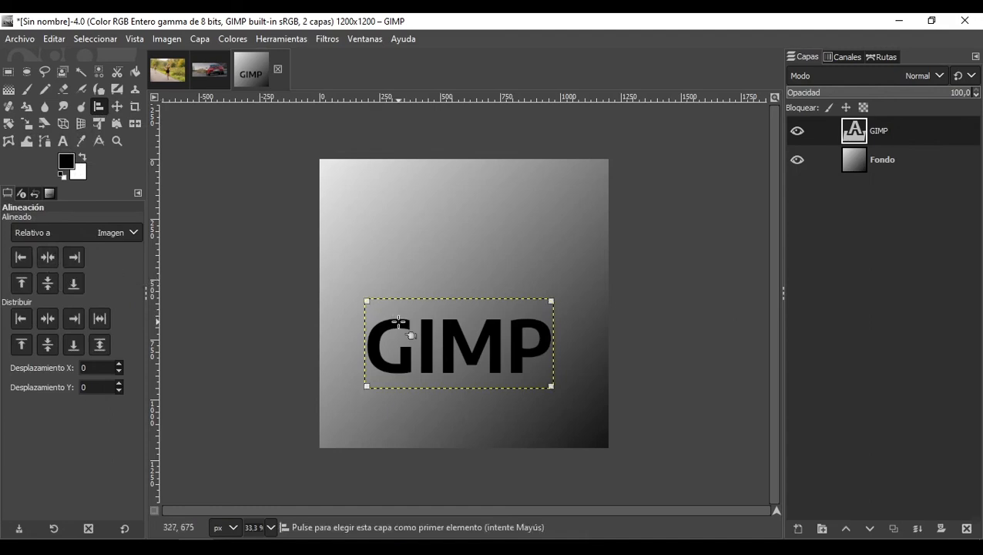
{"action": "left_click", "coordinate": [46, 282]}
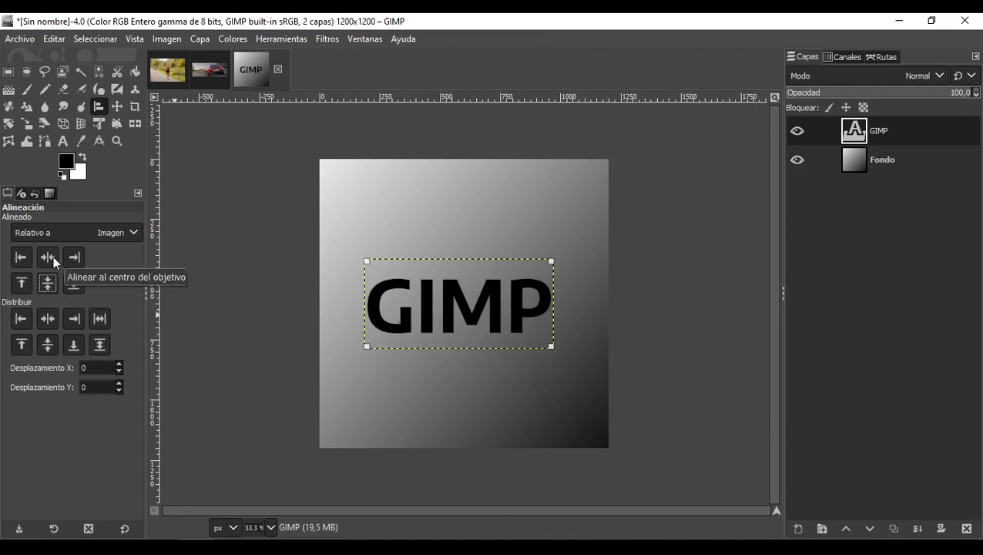
{"action": "left_click", "coordinate": [53, 259]}
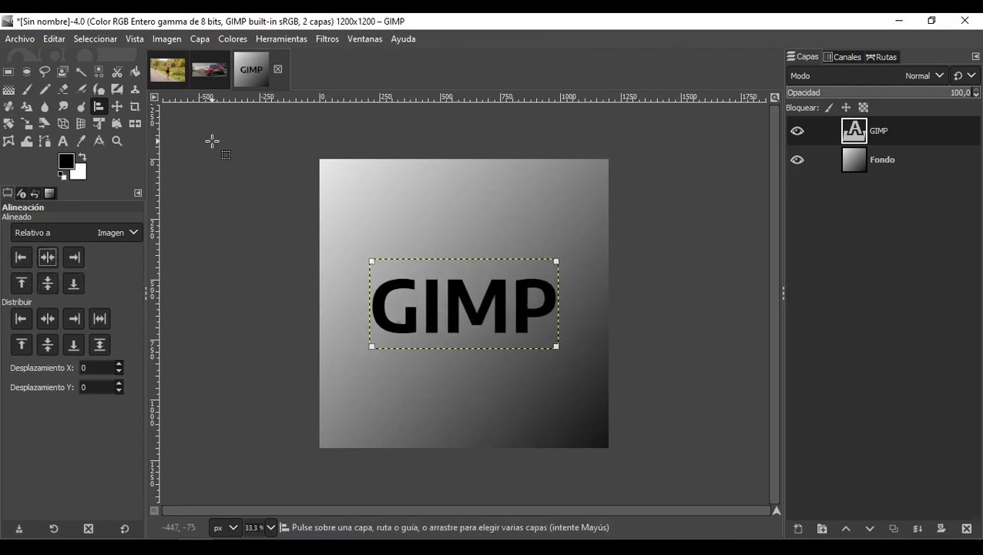
Step: Resize the GIMP text layer to the full image size
{"action": "left_click", "coordinate": [166, 40]}
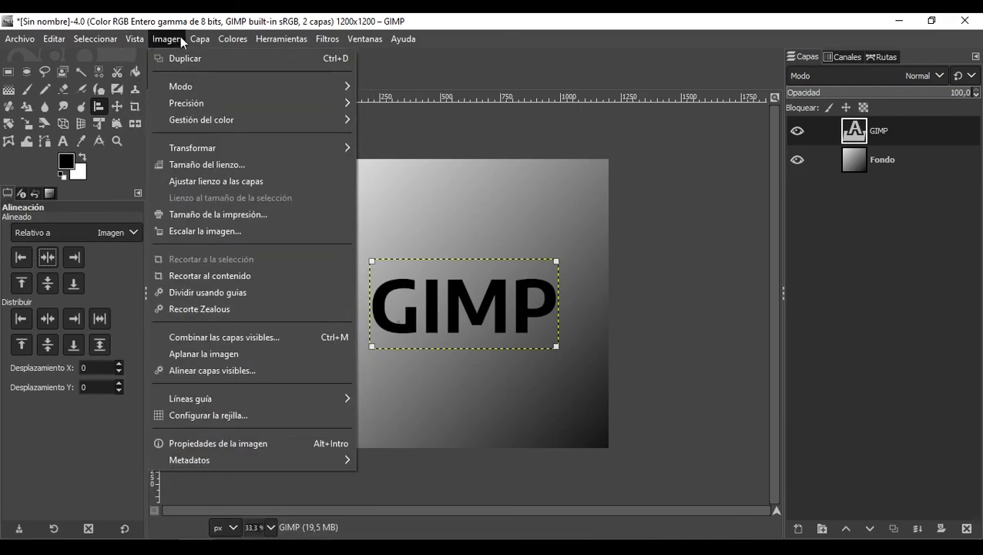
{"action": "mouse_move", "coordinate": [189, 36]}
{"action": "left_click", "coordinate": [294, 324]}
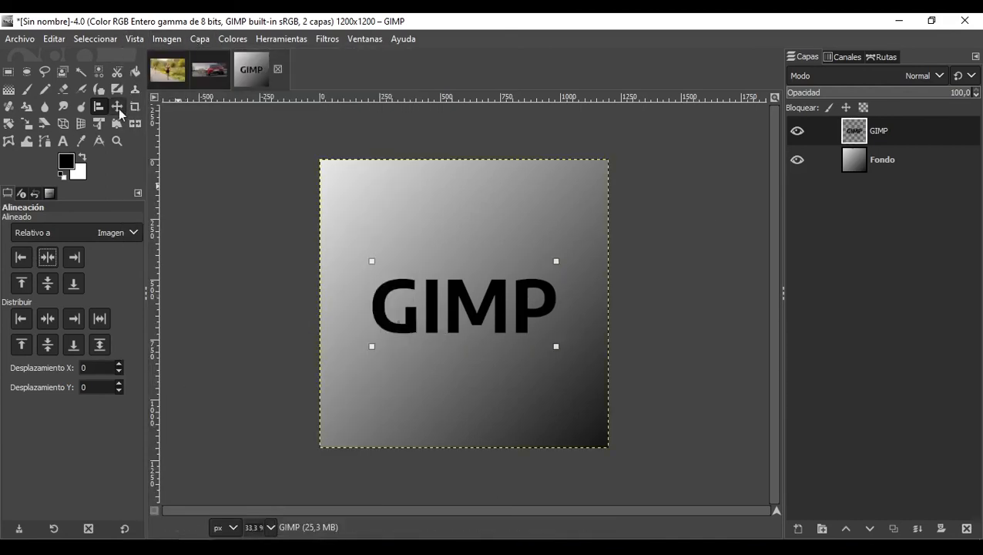
Step: Load the GIMP text layer's alpha as a selection and grow the selection by 20 px
{"action": "right_click", "coordinate": [880, 134]}
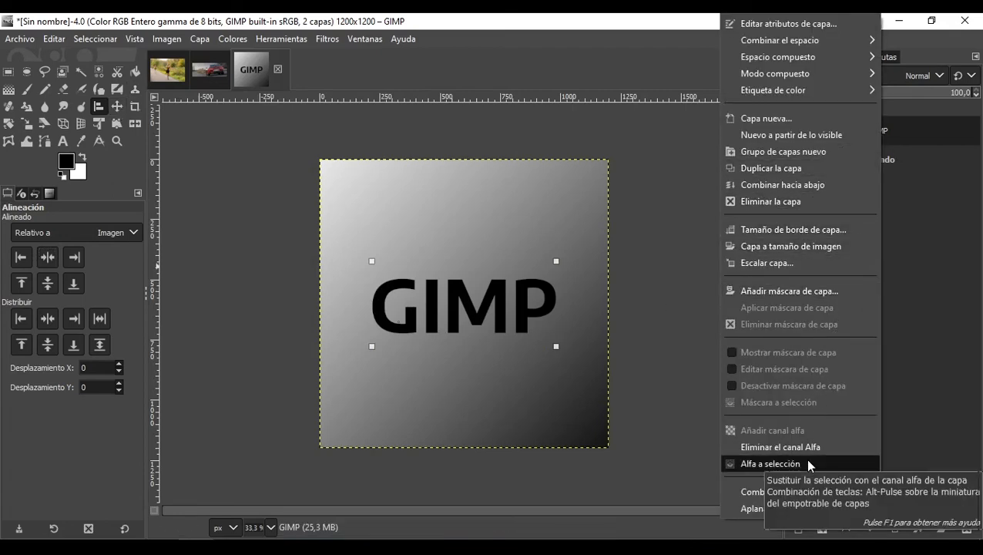
{"action": "left_click", "coordinate": [771, 463]}
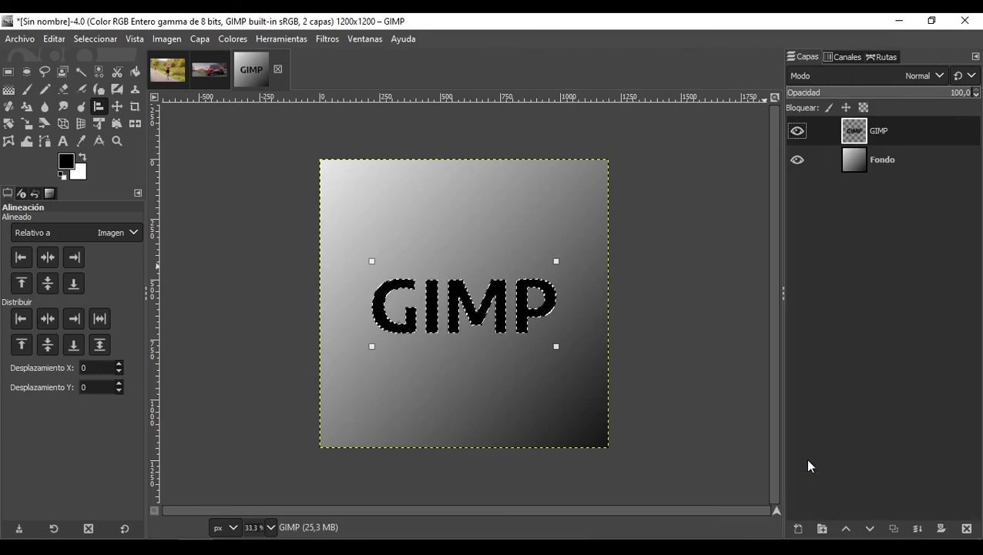
{"action": "left_click", "coordinate": [95, 39]}
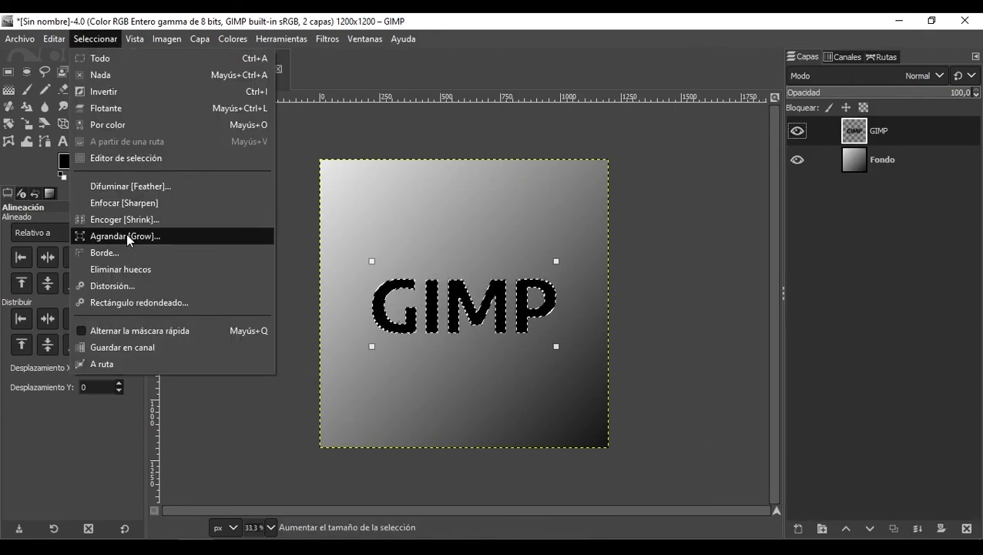
{"action": "left_click", "coordinate": [129, 240]}
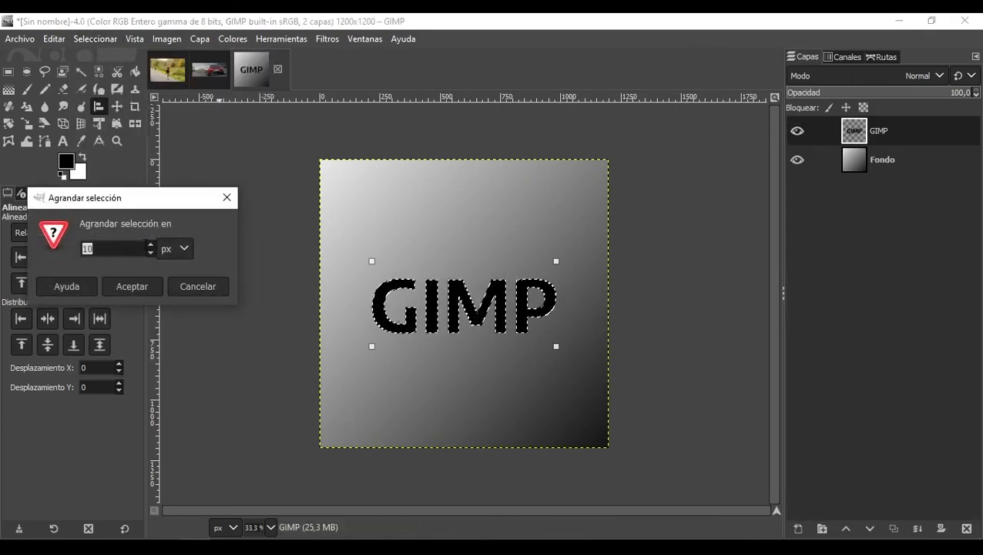
{"action": "type", "text": "10"}
{"action": "left_click_drag", "start_coordinate": [108, 250], "coordinate": [69, 242]}
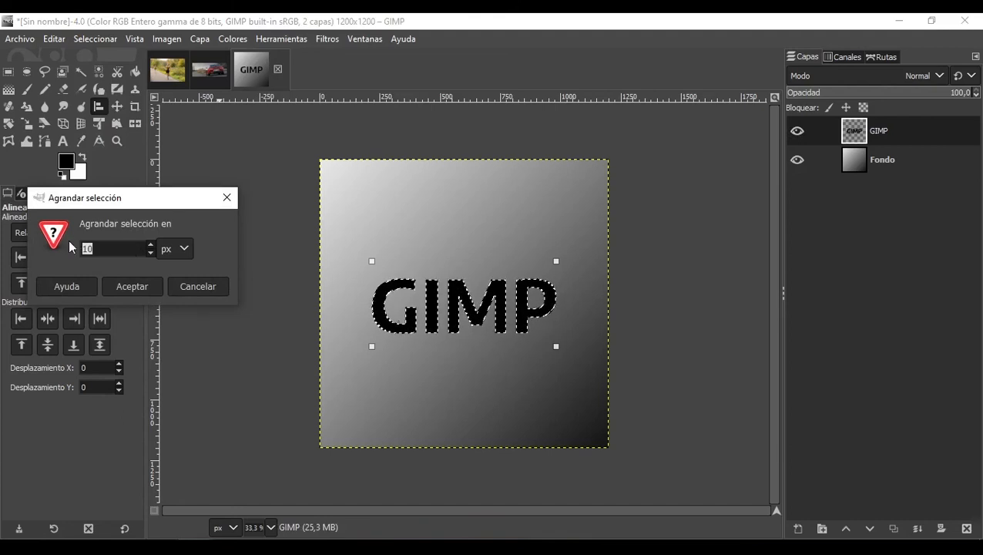
{"action": "type", "text": "20"}
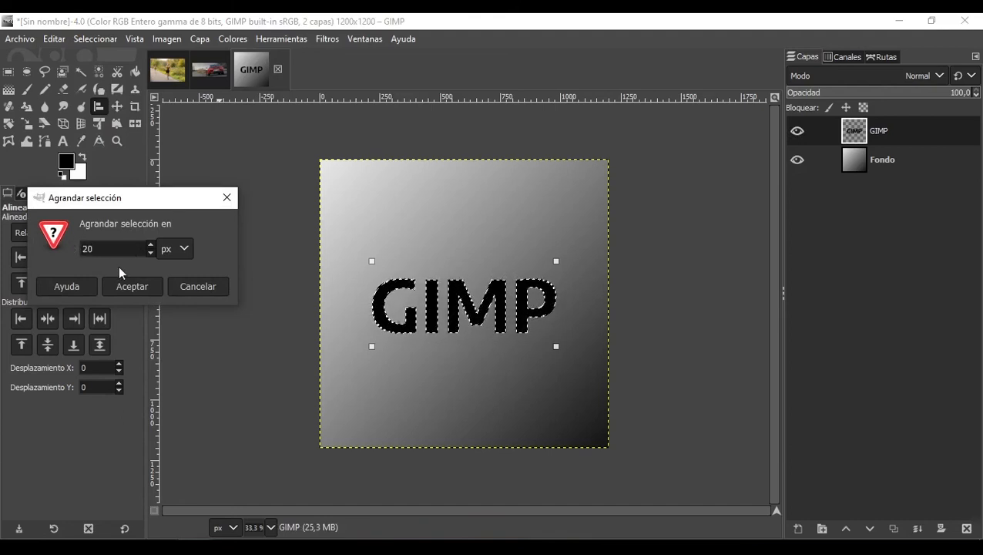
{"action": "left_click", "coordinate": [151, 287]}
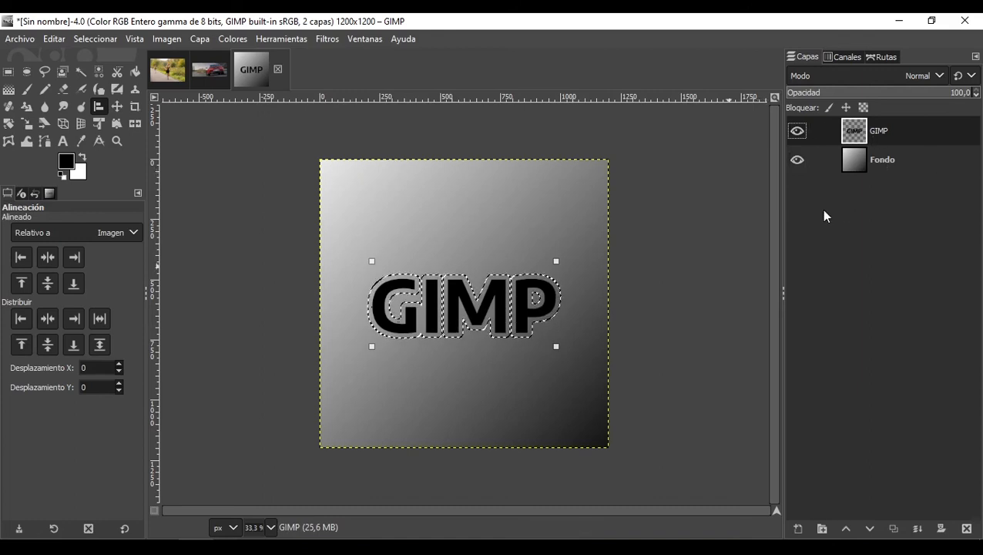
Step: Copy the background gradient inside the selection and paste it anchored onto the GIMP text layer
{"action": "left_click", "coordinate": [875, 162]}
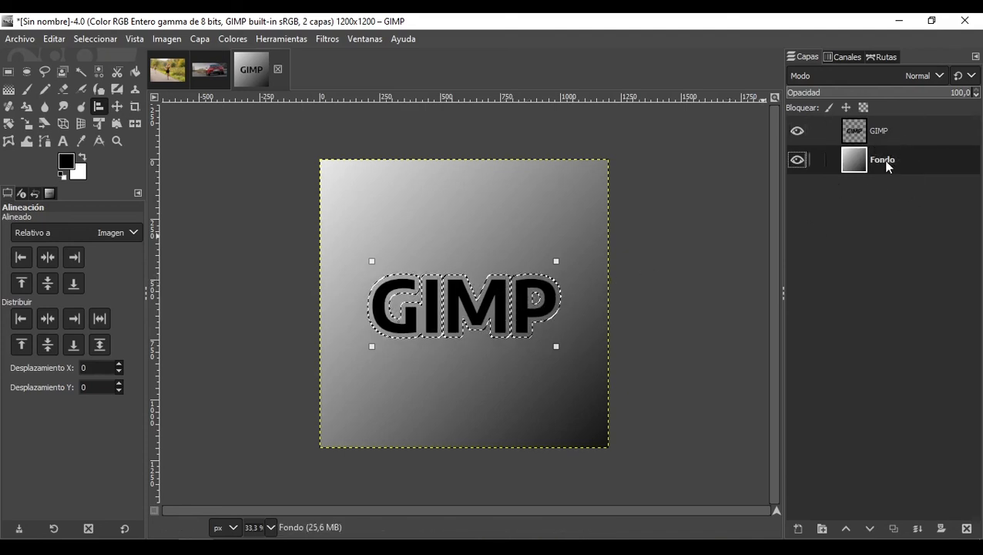
{"action": "left_click", "coordinate": [53, 39]}
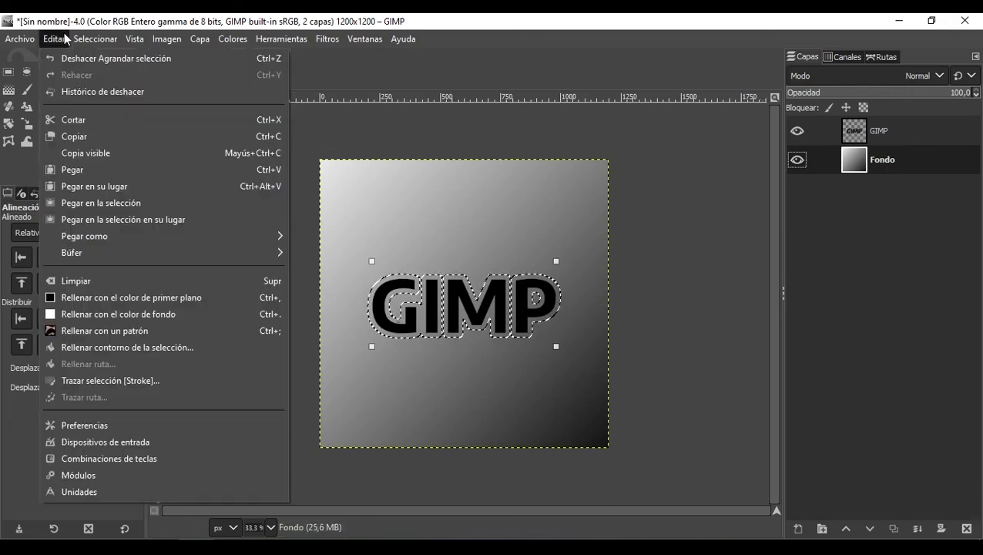
{"action": "left_click", "coordinate": [85, 137]}
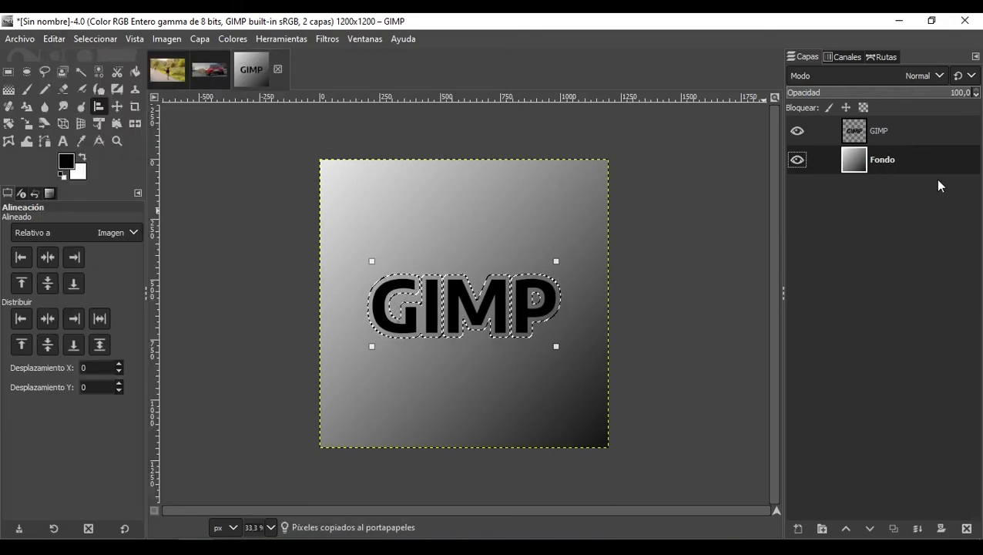
{"action": "left_click", "coordinate": [876, 135]}
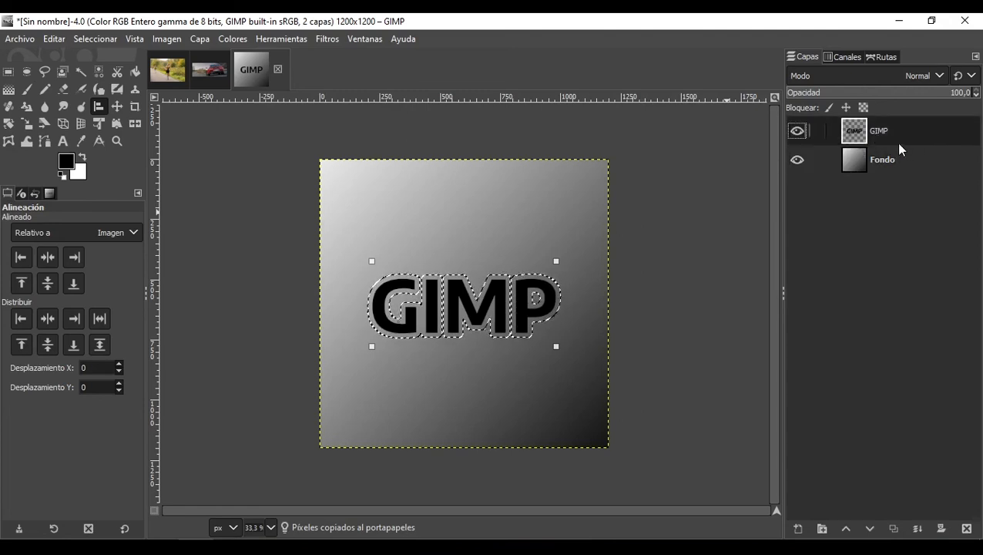
{"action": "key", "text": "ctrl+v"}
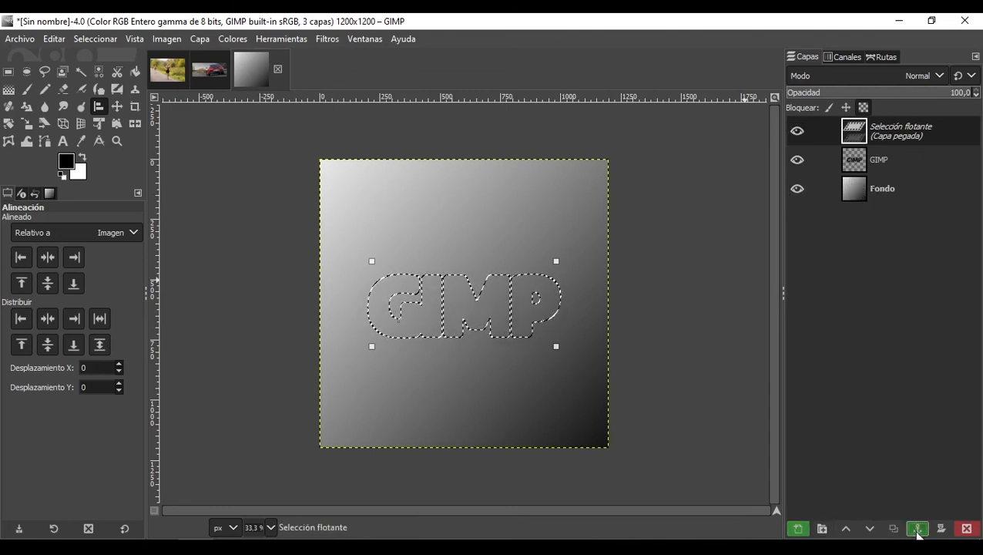
{"action": "left_click", "coordinate": [916, 529]}
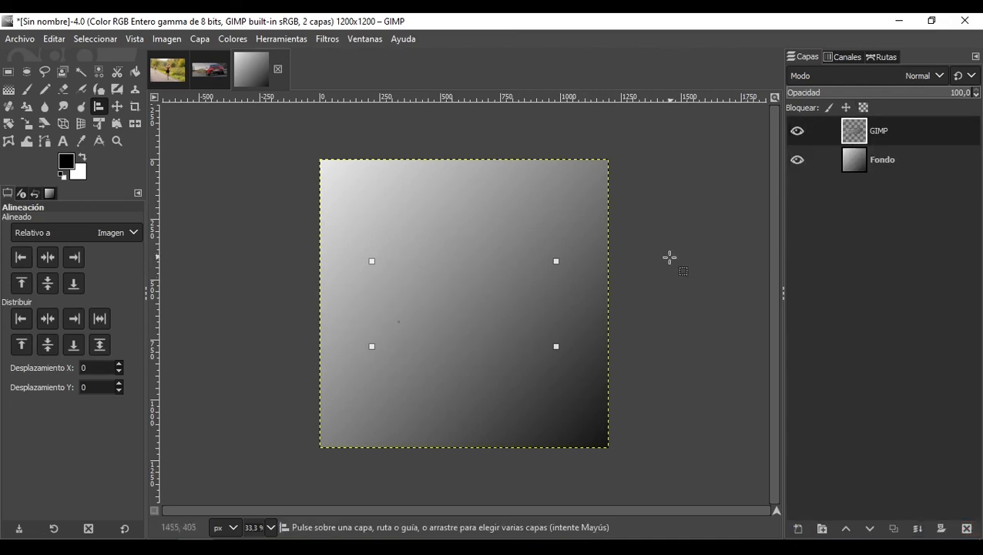
Step: Toggle the background layer's visibility to inspect the GIMP layer on its own
{"action": "left_click", "coordinate": [797, 160]}
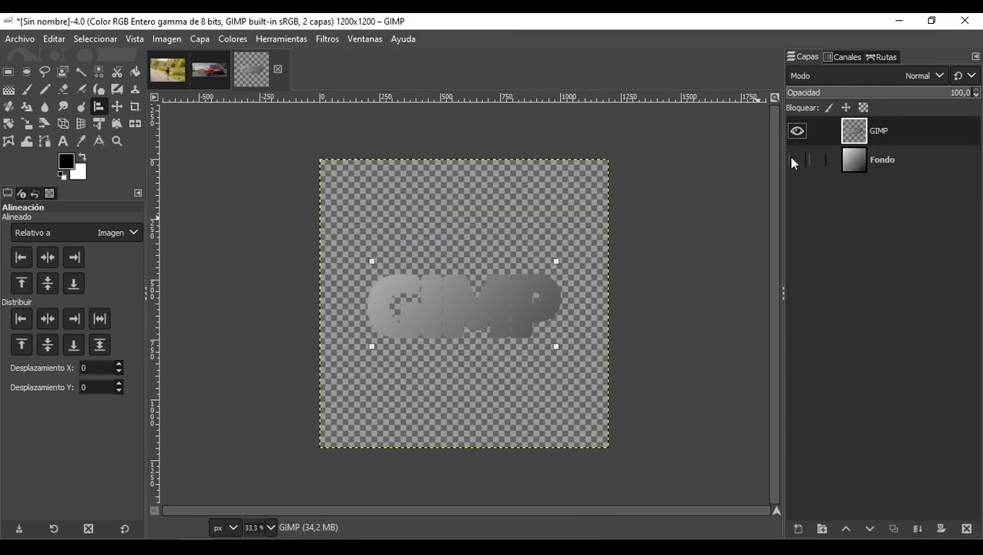
{"action": "left_click", "coordinate": [793, 160]}
{"action": "left_click", "coordinate": [793, 161]}
{"action": "left_click", "coordinate": [793, 160]}
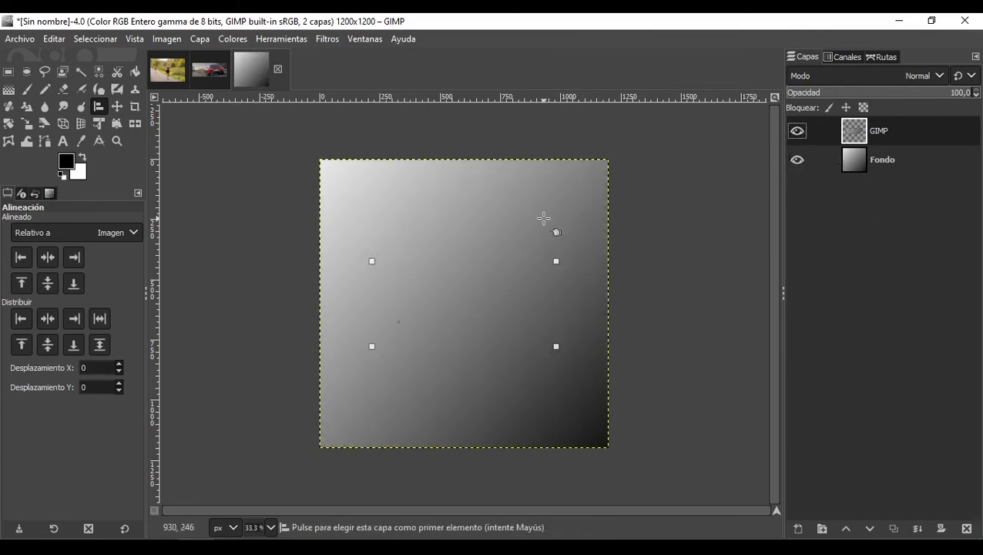
{"action": "left_click", "coordinate": [884, 162]}
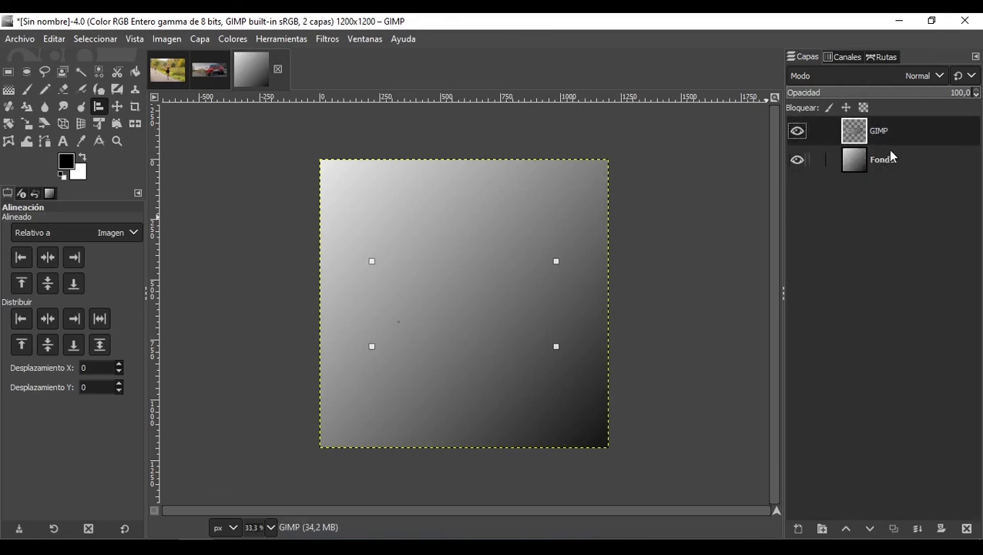
Step: Load the GIMP layer's alpha as a selection and grow the selection by 10 px
{"action": "left_click", "coordinate": [884, 139]}
{"action": "right_click", "coordinate": [890, 138]}
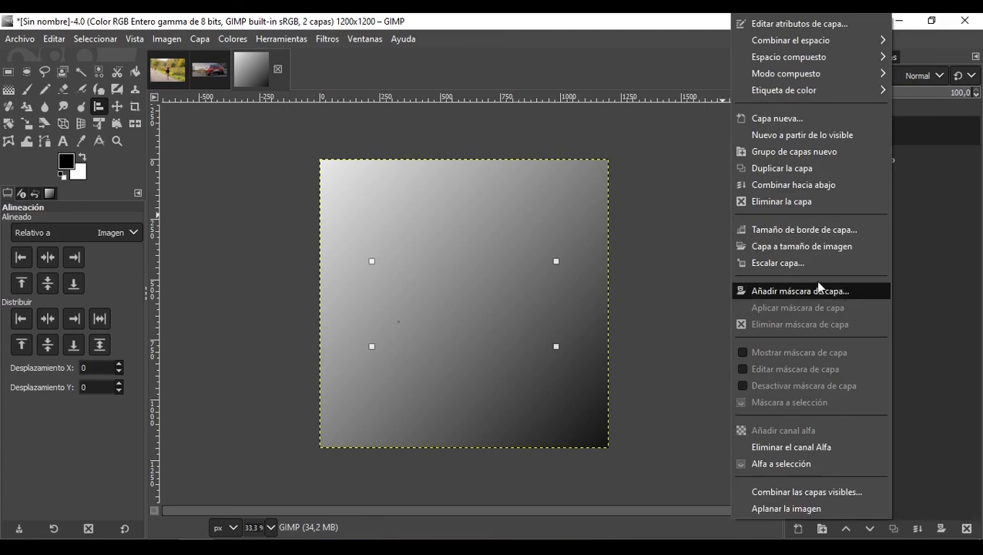
{"action": "left_click", "coordinate": [803, 466]}
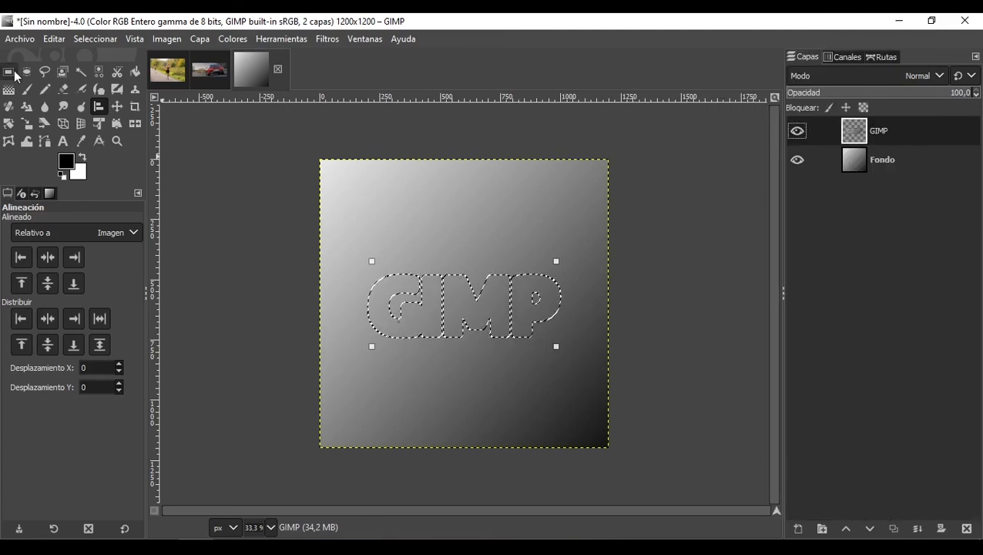
{"action": "left_click", "coordinate": [57, 39]}
{"action": "left_click", "coordinate": [60, 40]}
{"action": "left_click", "coordinate": [95, 39]}
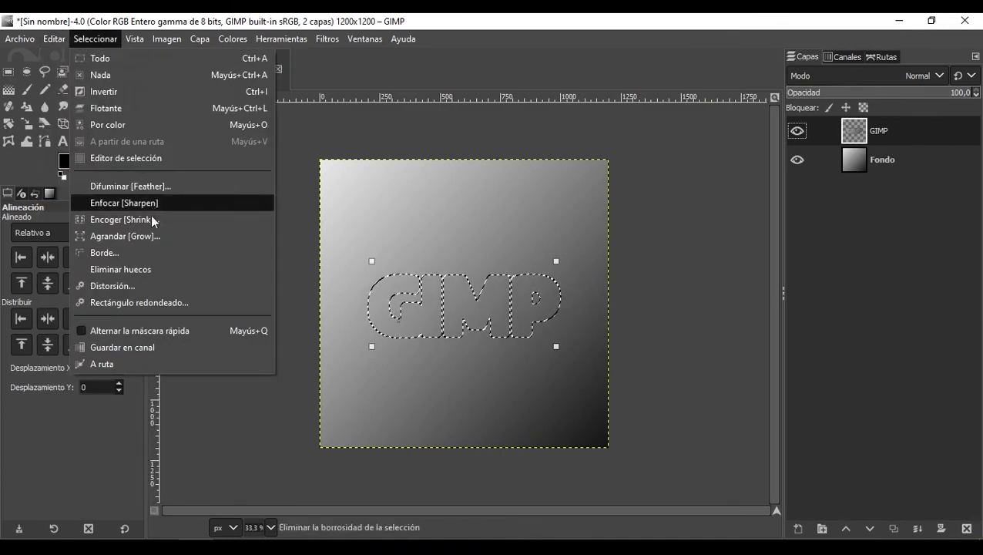
{"action": "left_click", "coordinate": [115, 236]}
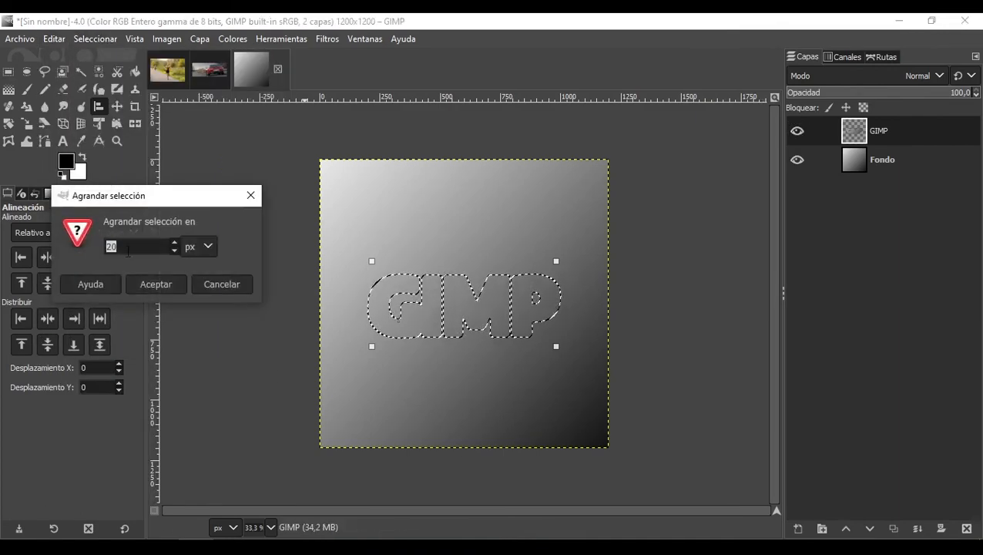
{"action": "type", "text": "10"}
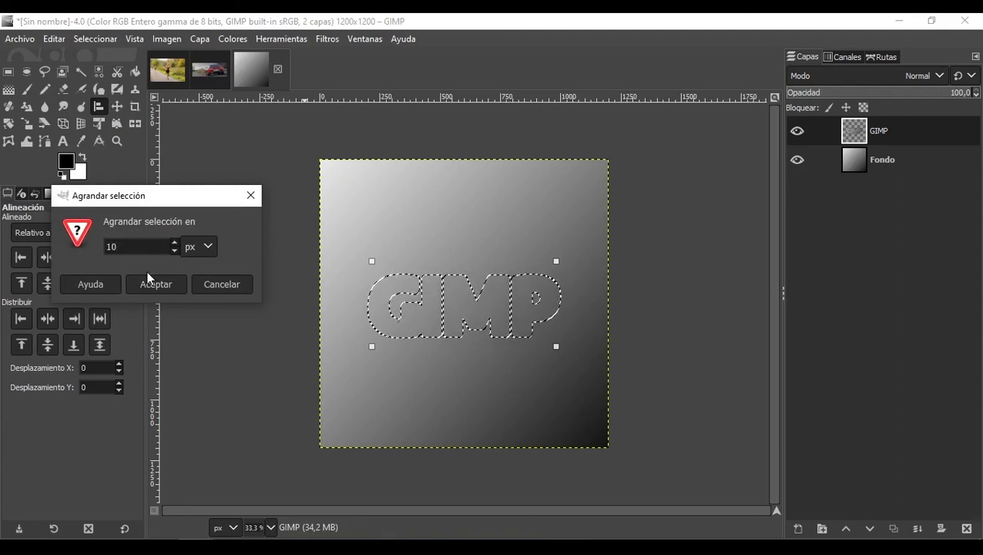
{"action": "left_click", "coordinate": [162, 287]}
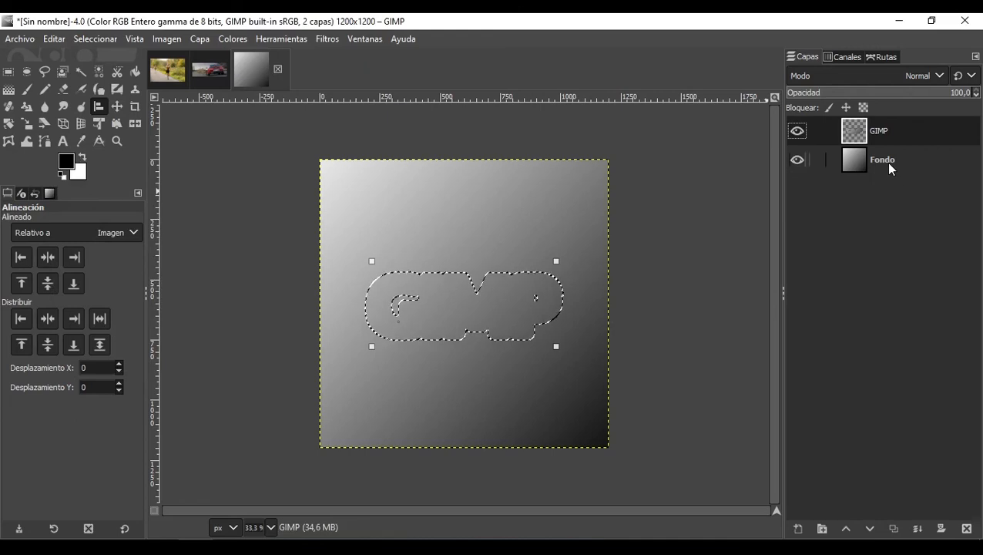
Step: Create a new transparent layer and move it below the GIMP layer
{"action": "double_click", "coordinate": [853, 445]}
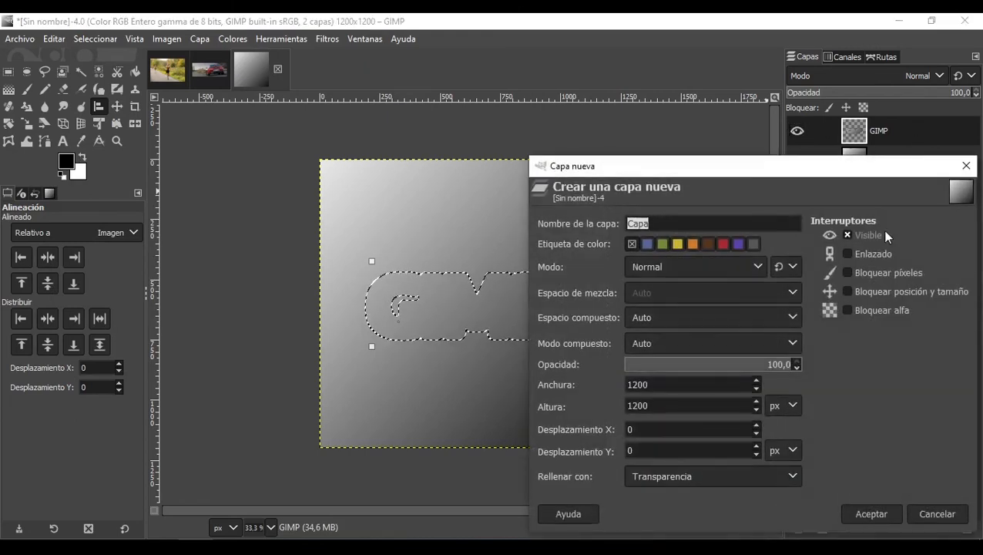
{"action": "left_click", "coordinate": [862, 513]}
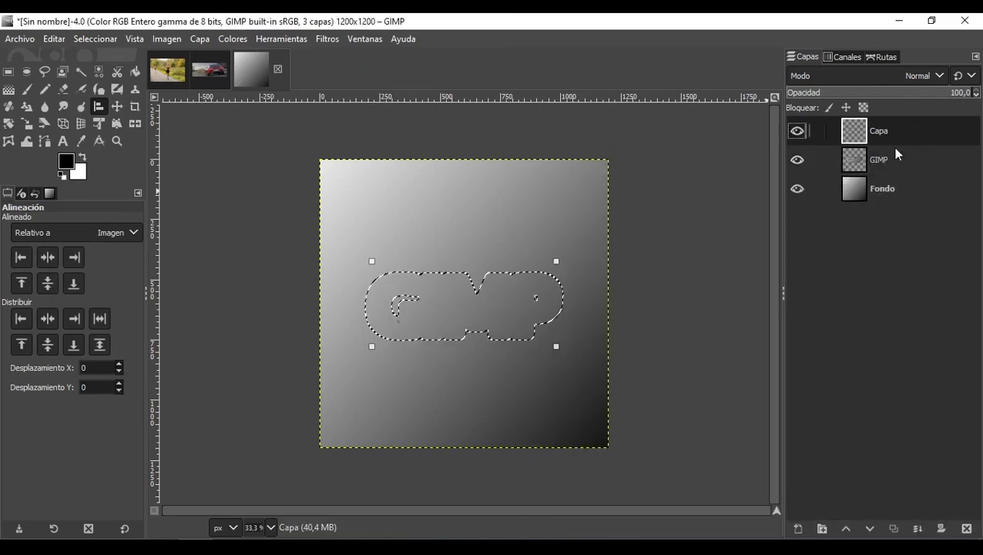
{"action": "left_click_drag", "start_coordinate": [890, 139], "coordinate": [879, 179]}
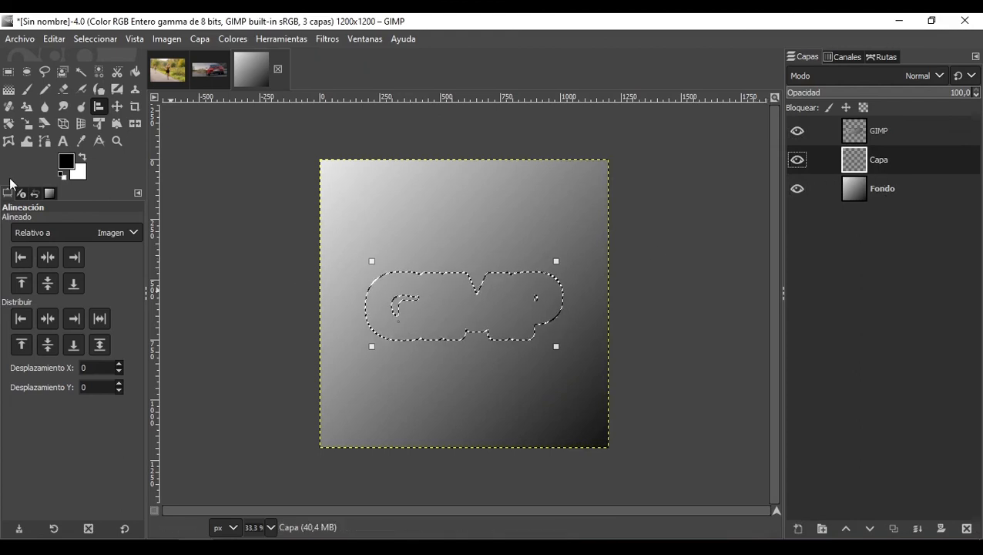
Step: Fill the grown selection on the new layer with the black foreground color using Bucket Fill, then deselect
{"action": "left_click", "coordinate": [134, 74]}
{"action": "left_click", "coordinate": [474, 299]}
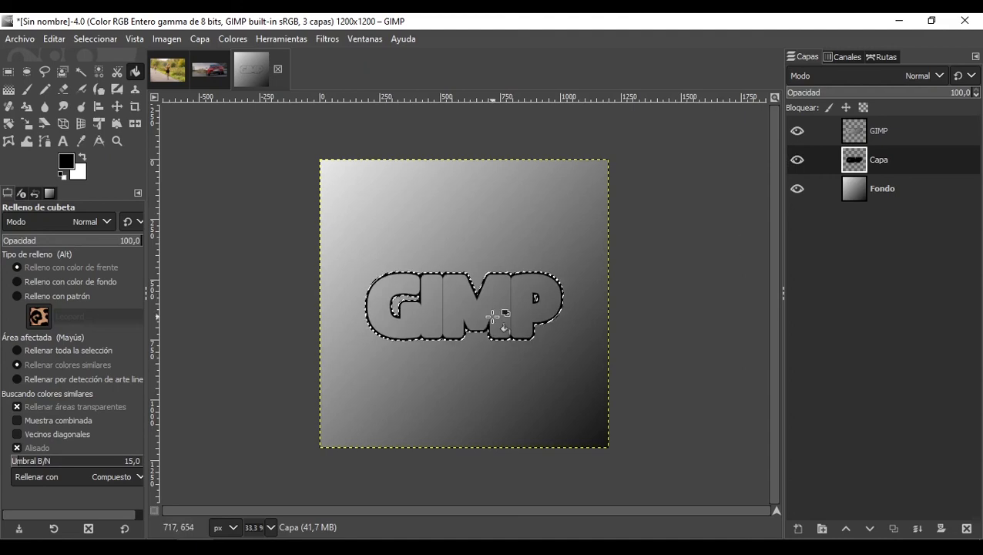
{"action": "key", "text": "shift+ctrl+a"}
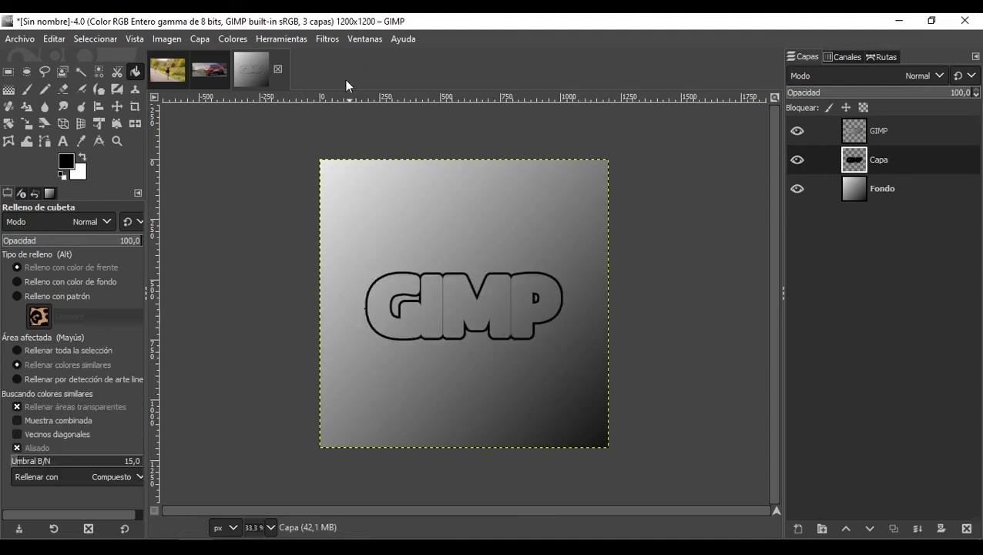
Step: Apply a Gaussian Blur of 19.74 in X and Y to the black outline layer
{"action": "left_click", "coordinate": [319, 39]}
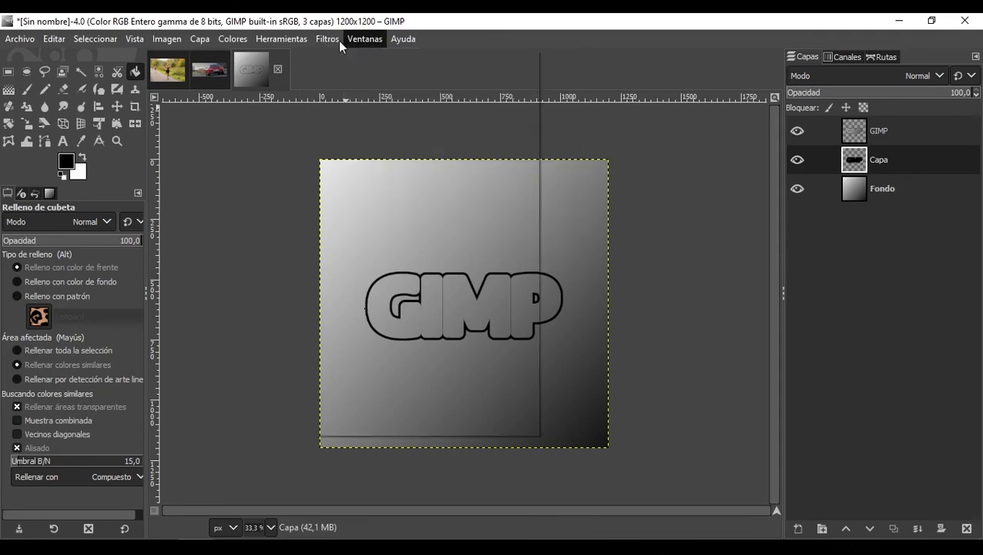
{"action": "mouse_move", "coordinate": [339, 40]}
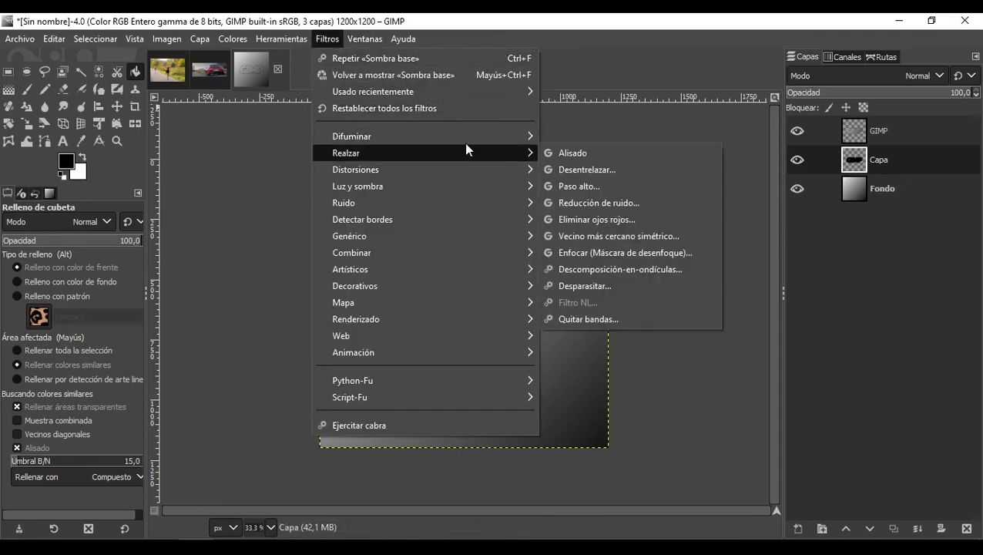
{"action": "mouse_move", "coordinate": [472, 139]}
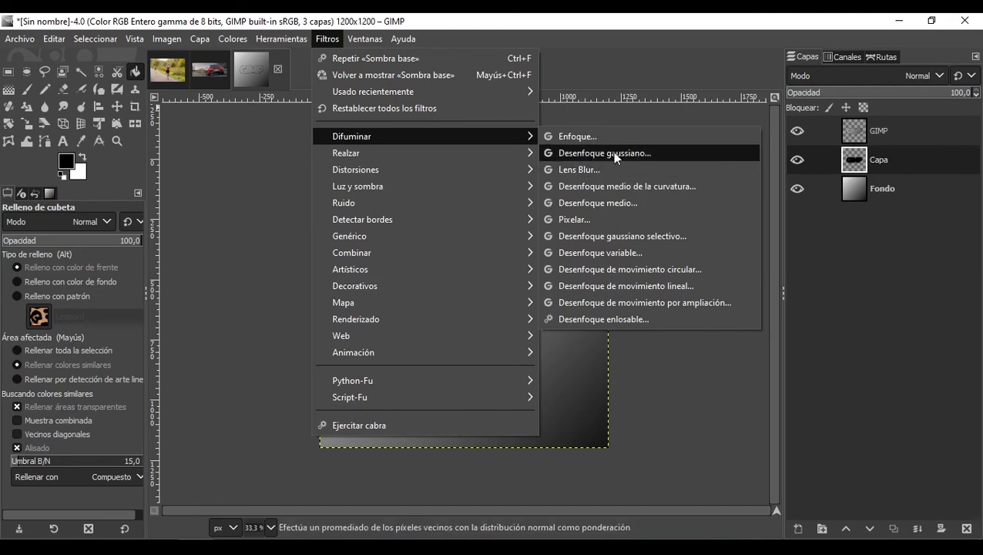
{"action": "mouse_move", "coordinate": [448, 186]}
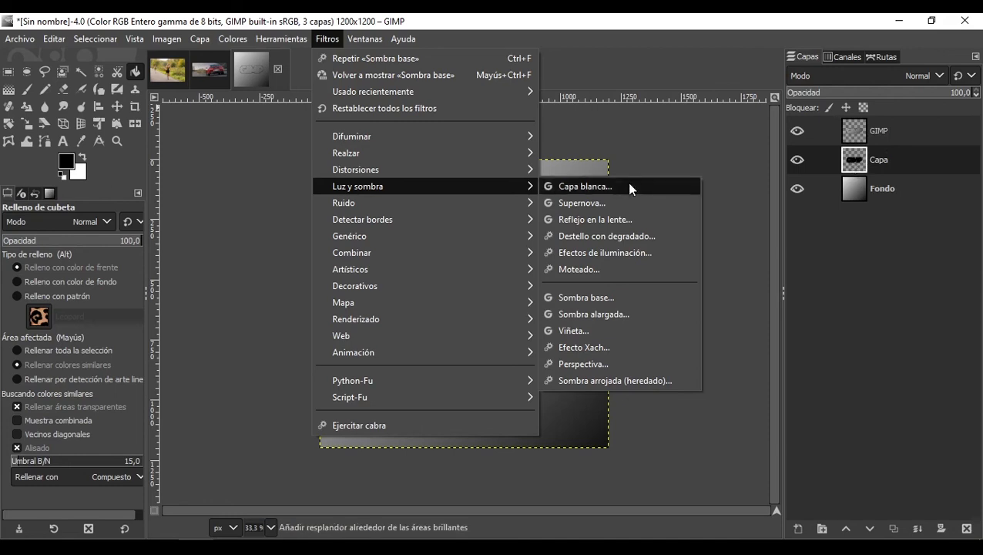
{"action": "mouse_move", "coordinate": [453, 169]}
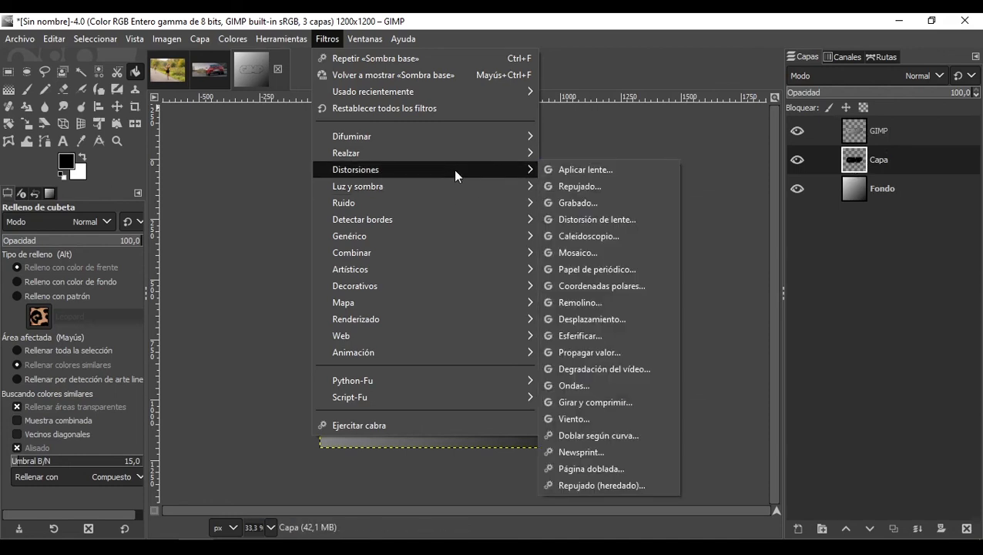
{"action": "mouse_move", "coordinate": [482, 187]}
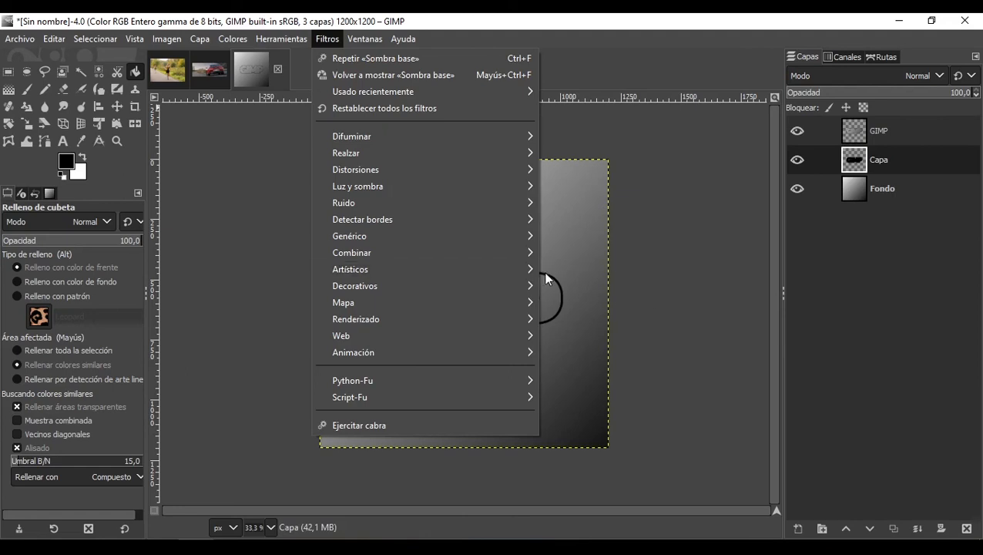
{"action": "mouse_move", "coordinate": [484, 142]}
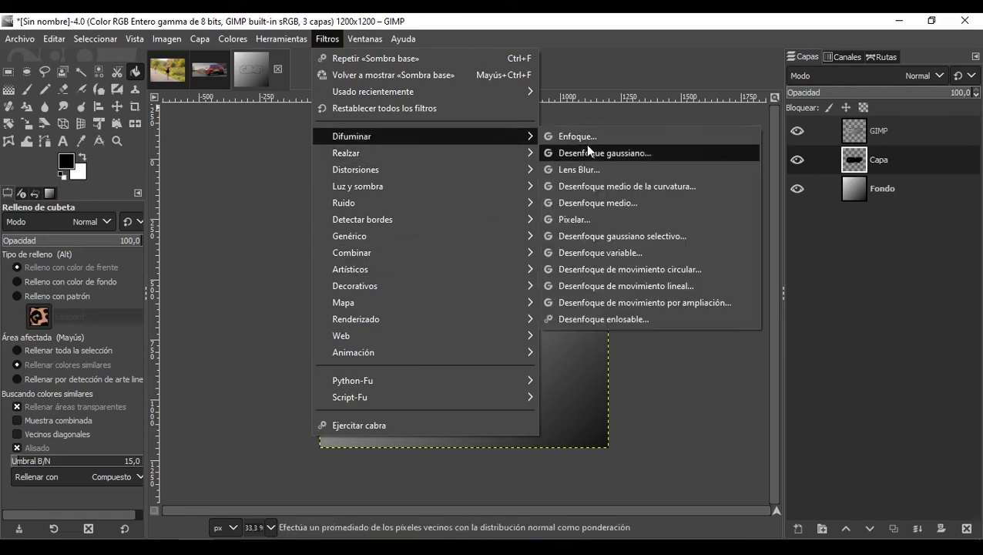
{"action": "left_click", "coordinate": [607, 155]}
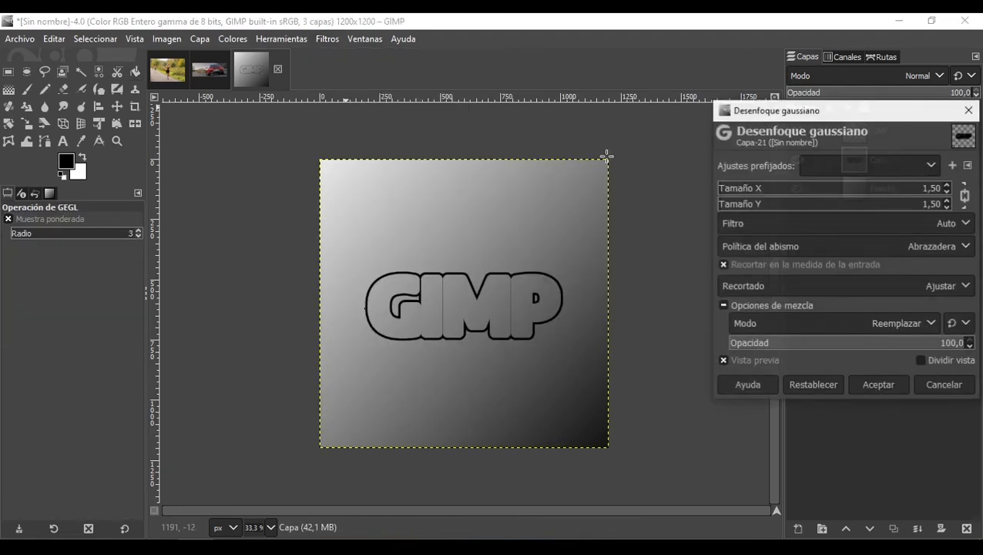
{"action": "left_click", "coordinate": [753, 189]}
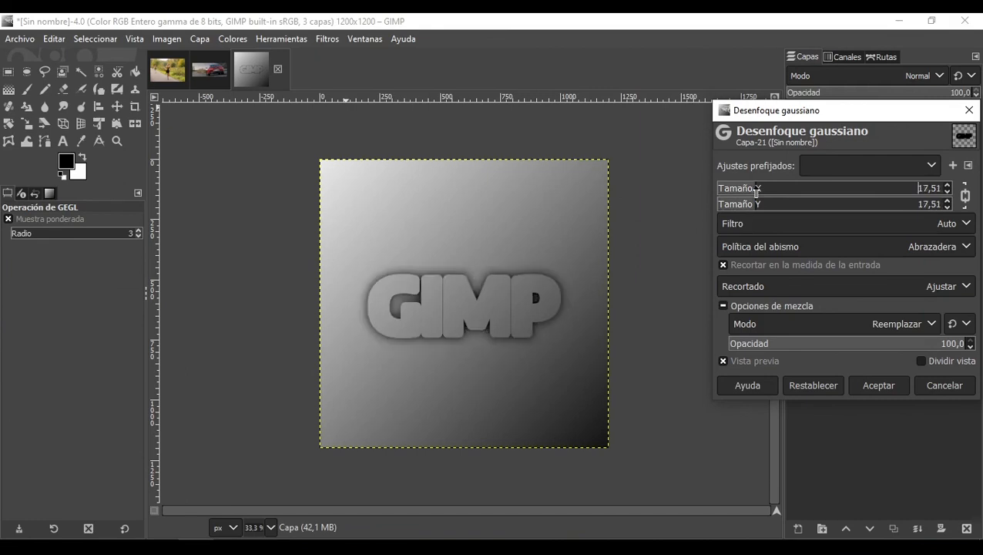
{"action": "left_click", "coordinate": [761, 191]}
{"action": "left_click", "coordinate": [760, 191]}
{"action": "left_click_drag", "start_coordinate": [825, 110], "coordinate": [752, 84]}
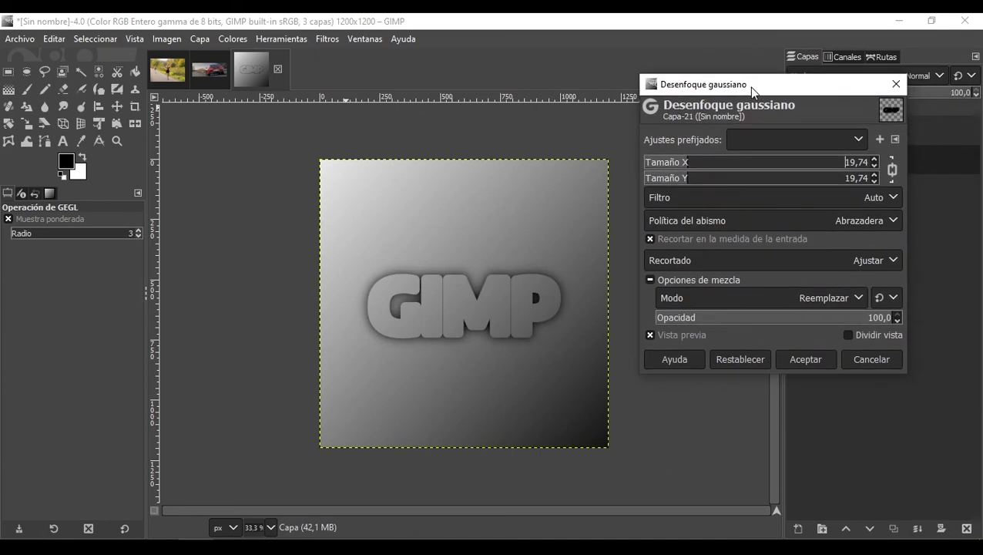
{"action": "left_click", "coordinate": [788, 365]}
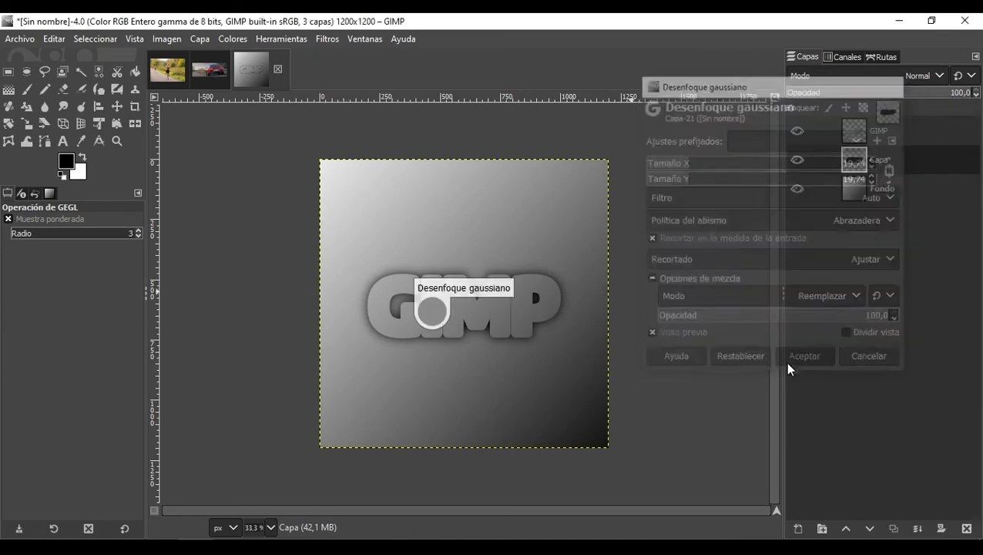
Step: Select the GIMP text layer, open the Emboss filter and set its azimuth to 15.74
{"action": "left_click", "coordinate": [886, 136]}
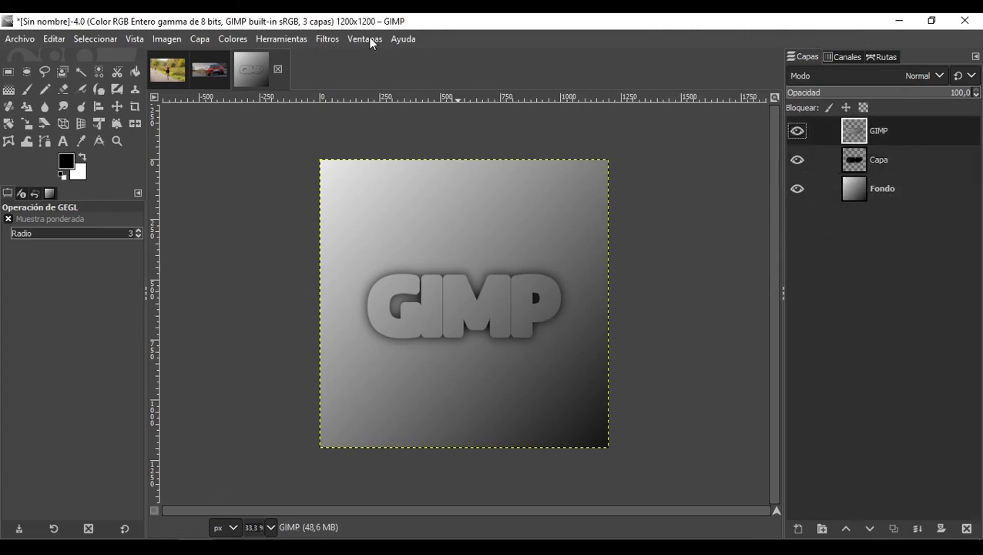
{"action": "left_click", "coordinate": [328, 39]}
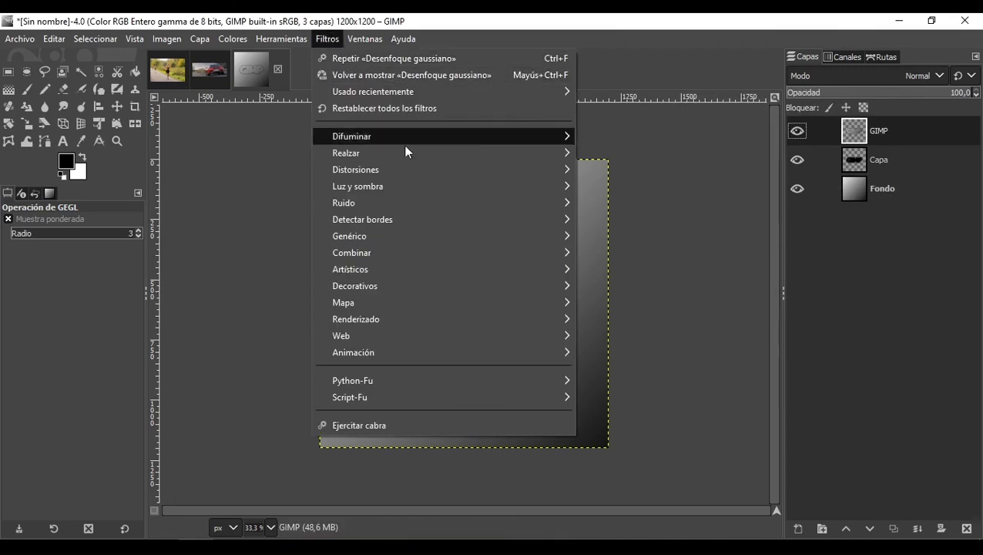
{"action": "mouse_move", "coordinate": [395, 171]}
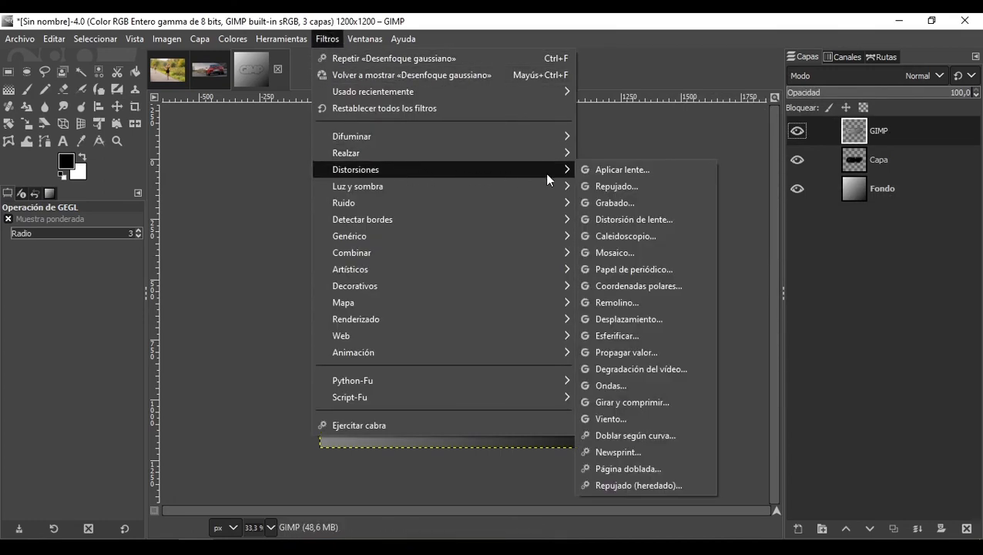
{"action": "left_click", "coordinate": [588, 186]}
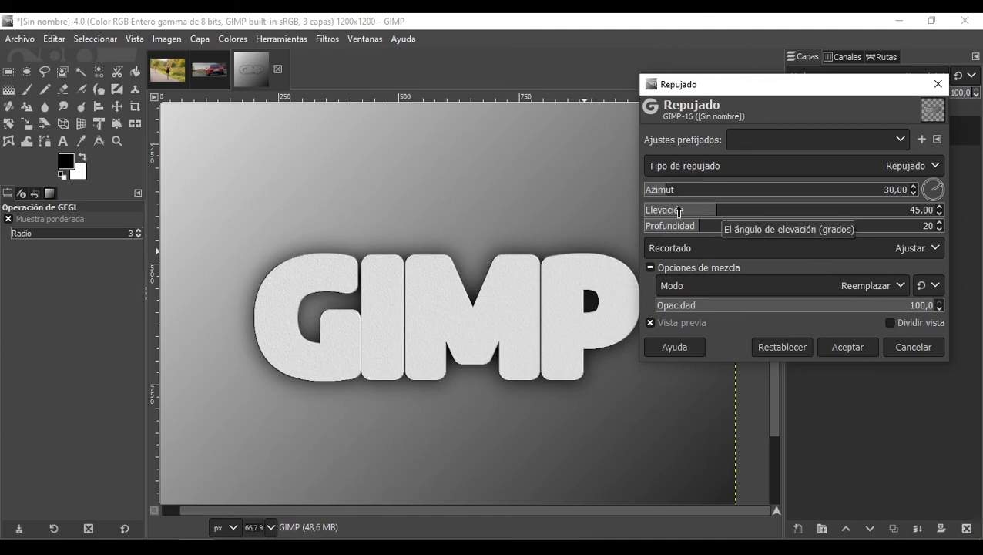
{"action": "left_click", "coordinate": [669, 192]}
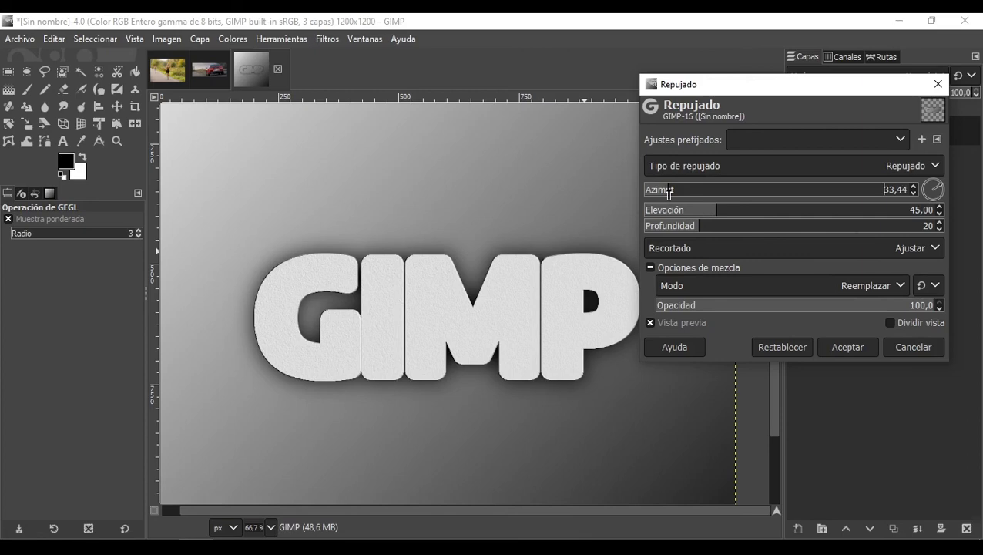
{"action": "left_click_drag", "start_coordinate": [669, 193], "coordinate": [450, 298]}
Step: Set the Emboss elevation to 10.30 and the depth to 45
{"action": "scroll", "coordinate": [450, 298], "scroll_direction": "up", "scroll_amount": 3}
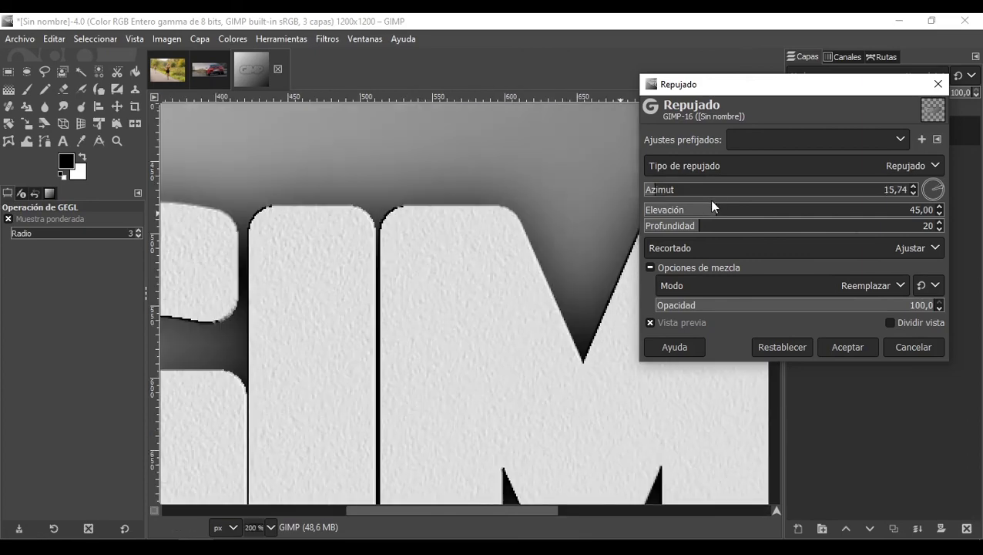
{"action": "left_click_drag", "start_coordinate": [712, 205], "coordinate": [700, 222]}
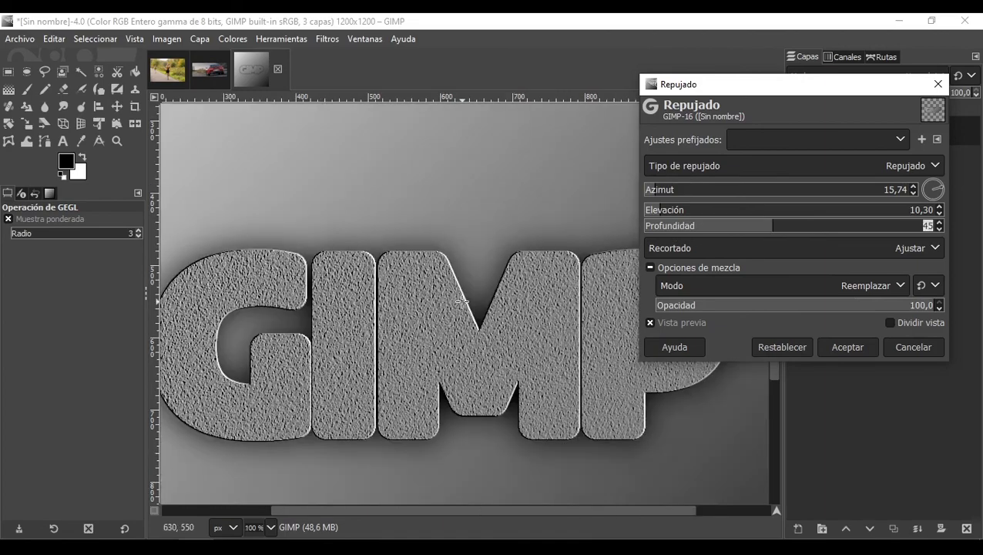
{"action": "scroll", "coordinate": [462, 301], "scroll_direction": "down", "scroll_amount": 1}
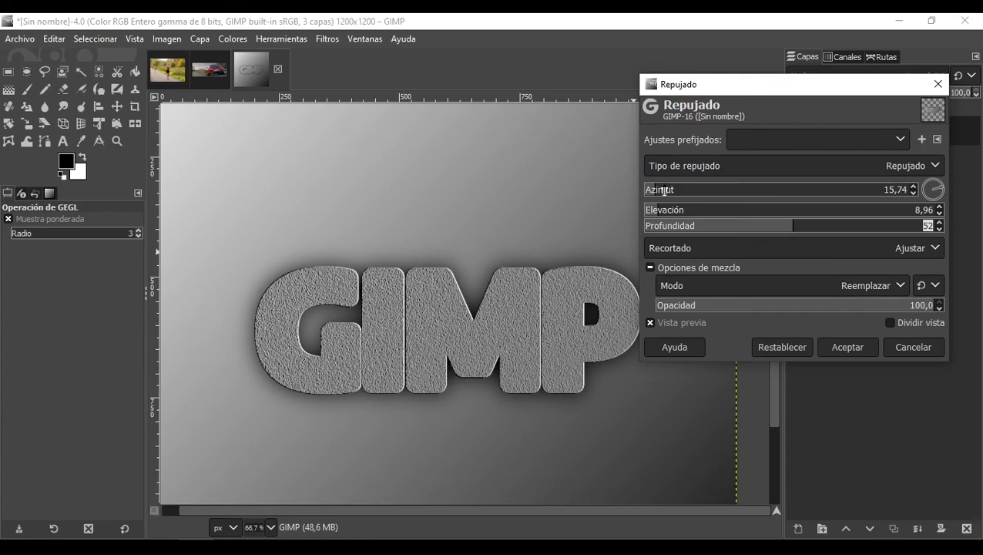
Step: Set the Emboss azimuth to 132.79
{"action": "left_click_drag", "start_coordinate": [664, 190], "coordinate": [741, 190]}
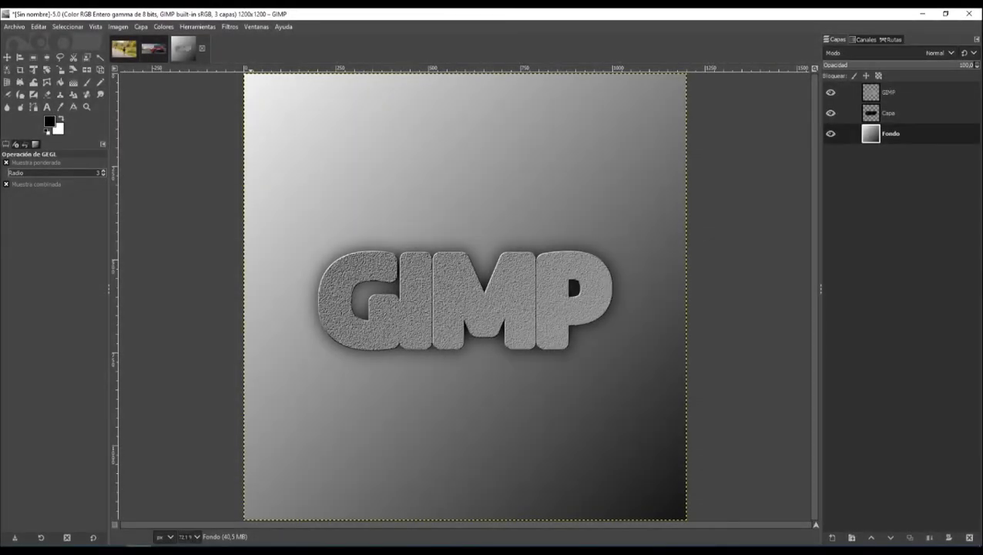
Step: Apply the Mosaic filter to the background layer with tile size 26.82, tile height 2.326, neatness 0.314 and color variation 0.180
{"action": "left_click", "coordinate": [230, 27]}
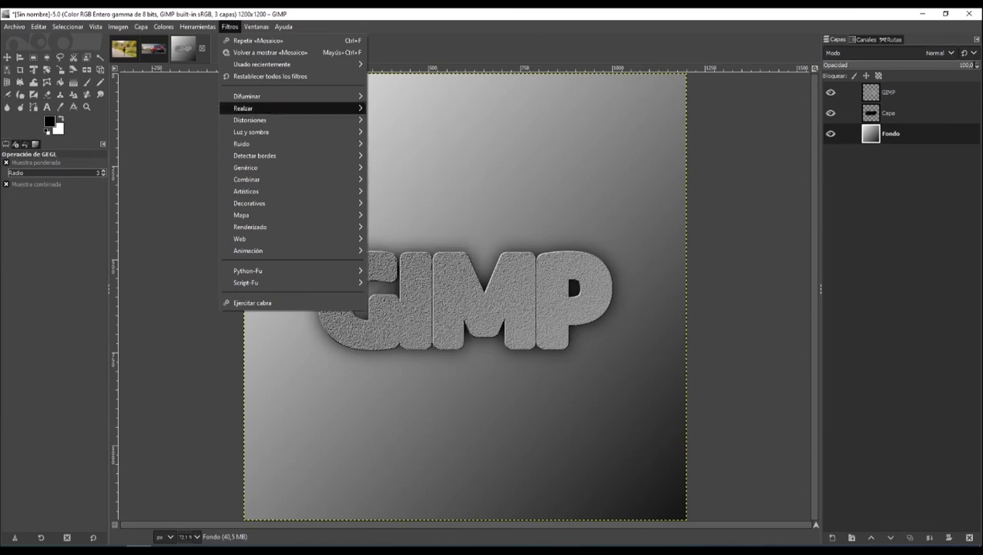
{"action": "mouse_move", "coordinate": [293, 121]}
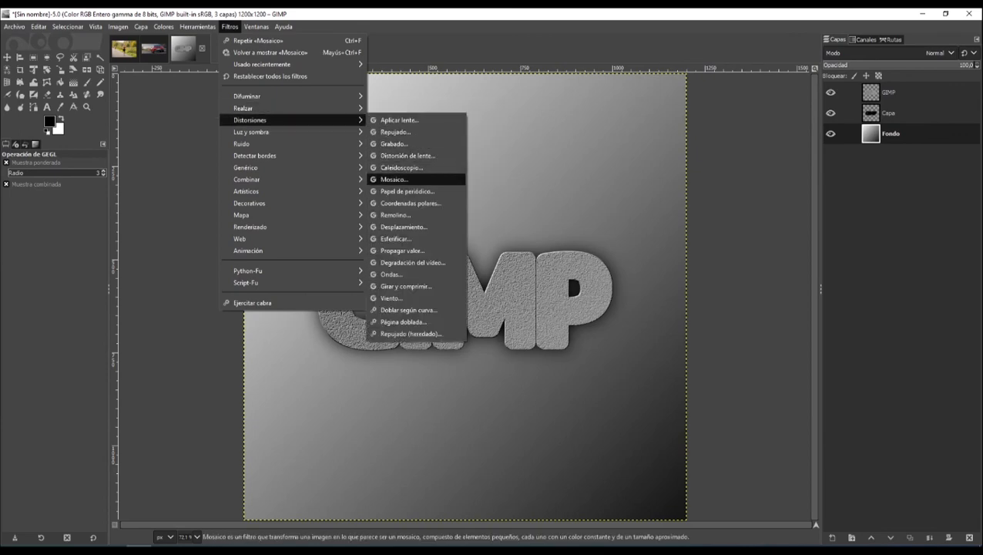
{"action": "left_click", "coordinate": [394, 178]}
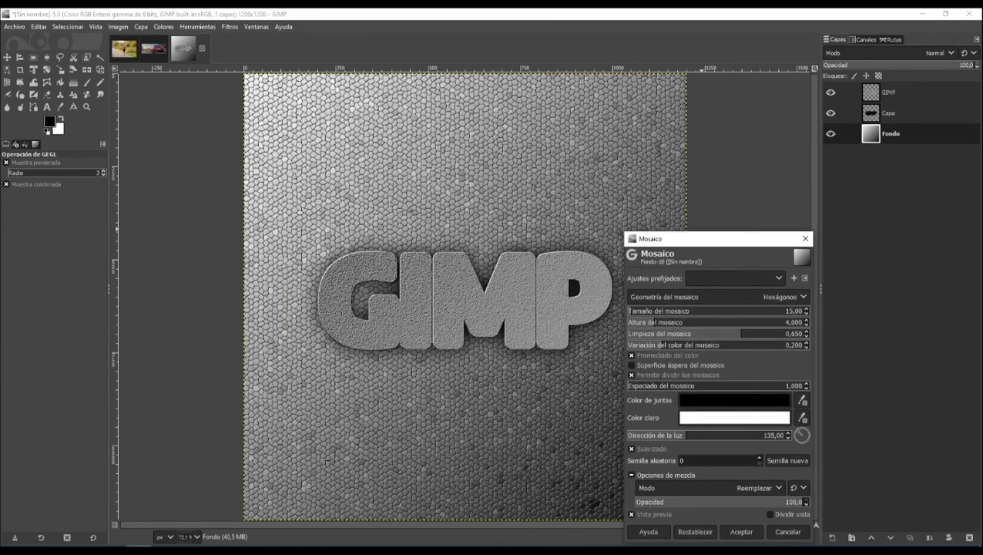
{"action": "left_click", "coordinate": [638, 310]}
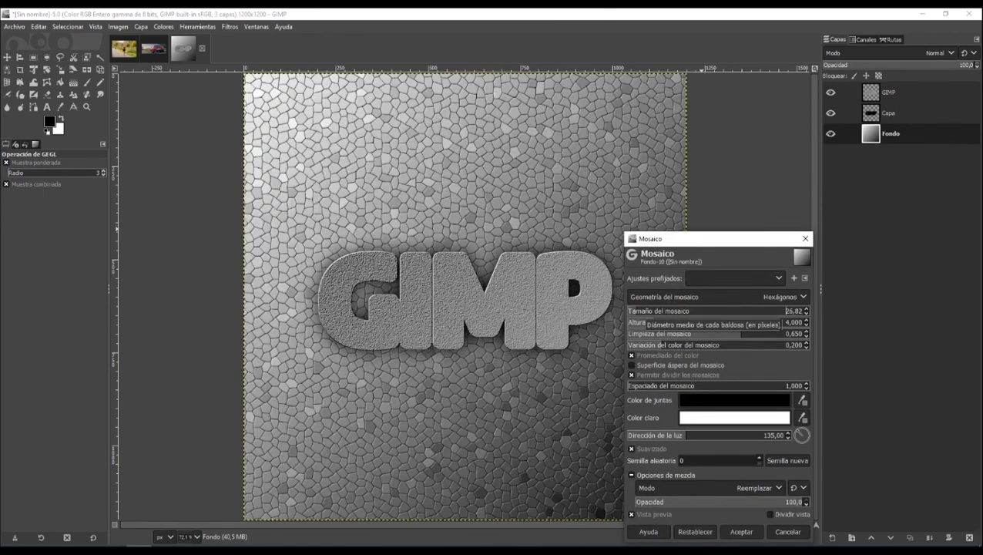
{"action": "left_click_drag", "start_coordinate": [651, 322], "coordinate": [639, 322]}
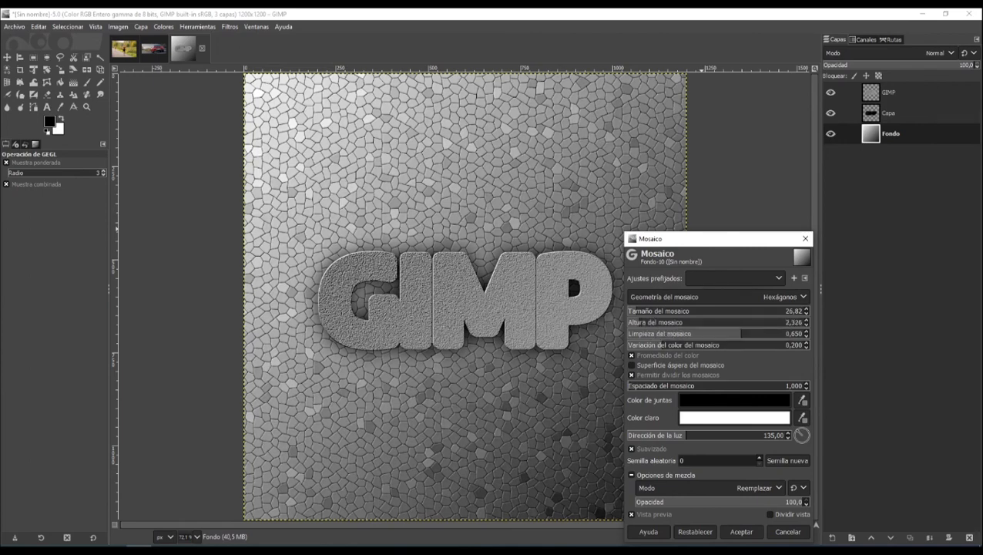
{"action": "left_click", "coordinate": [683, 334]}
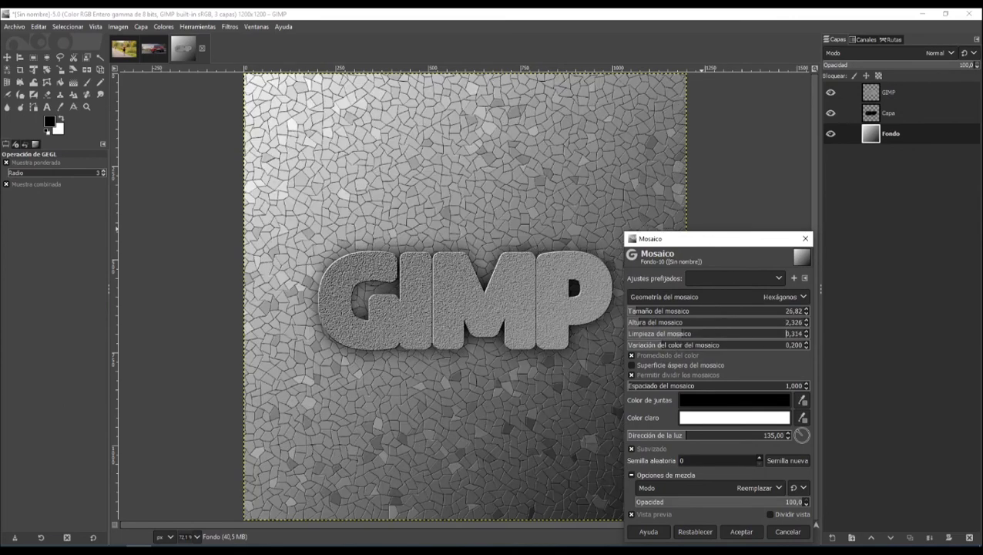
{"action": "left_click", "coordinate": [688, 346]}
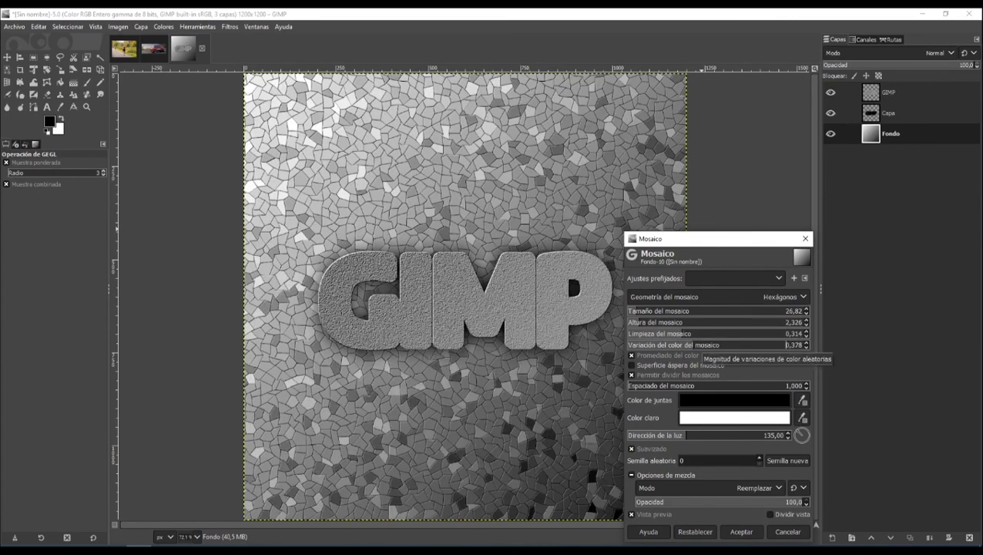
{"action": "mouse_move", "coordinate": [689, 345]}
{"action": "left_mouse_down"}
{"action": "mouse_move", "coordinate": [663, 346]}
{"action": "mouse_move", "coordinate": [690, 344]}
{"action": "left_mouse_up"}
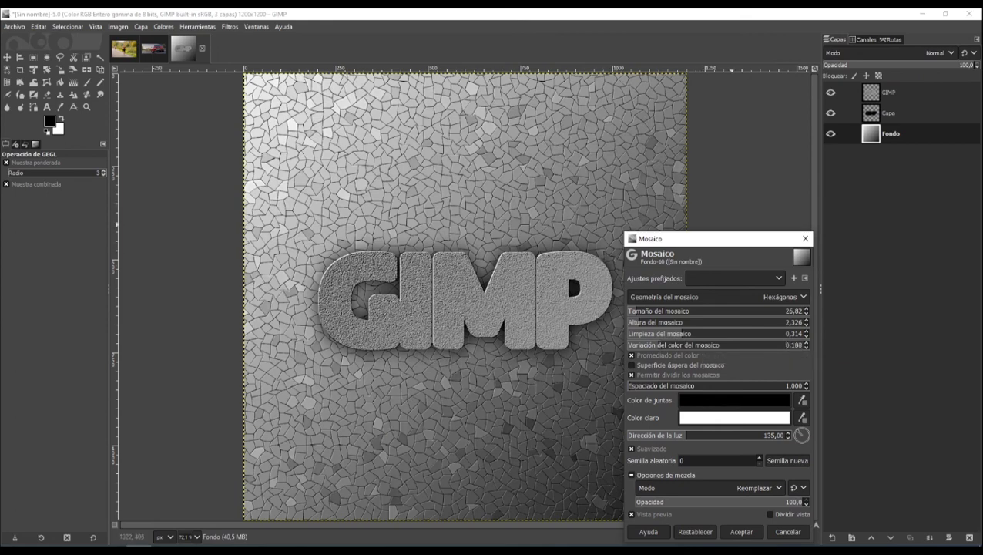
{"action": "left_click_drag", "start_coordinate": [728, 244], "coordinate": [720, 179]}
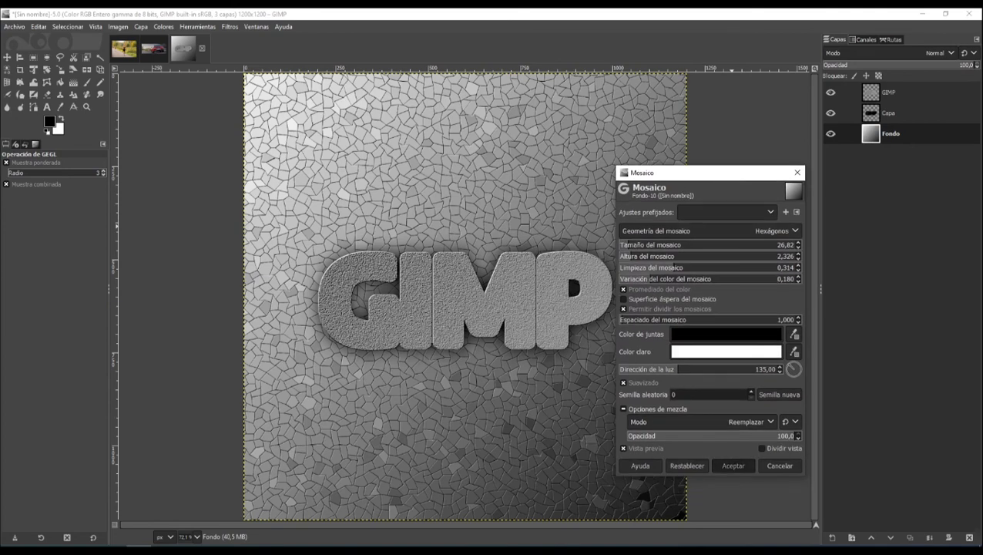
{"action": "left_click", "coordinate": [733, 466]}
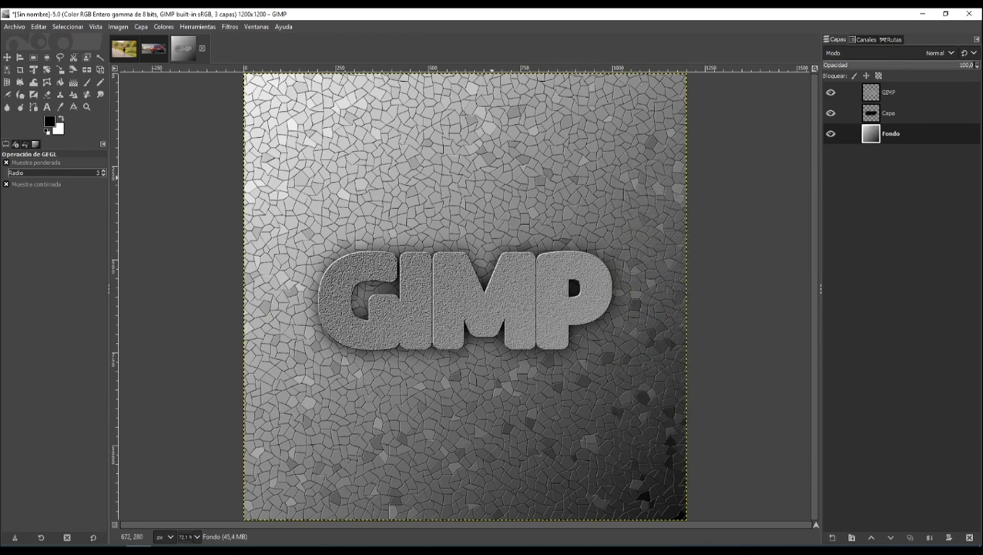